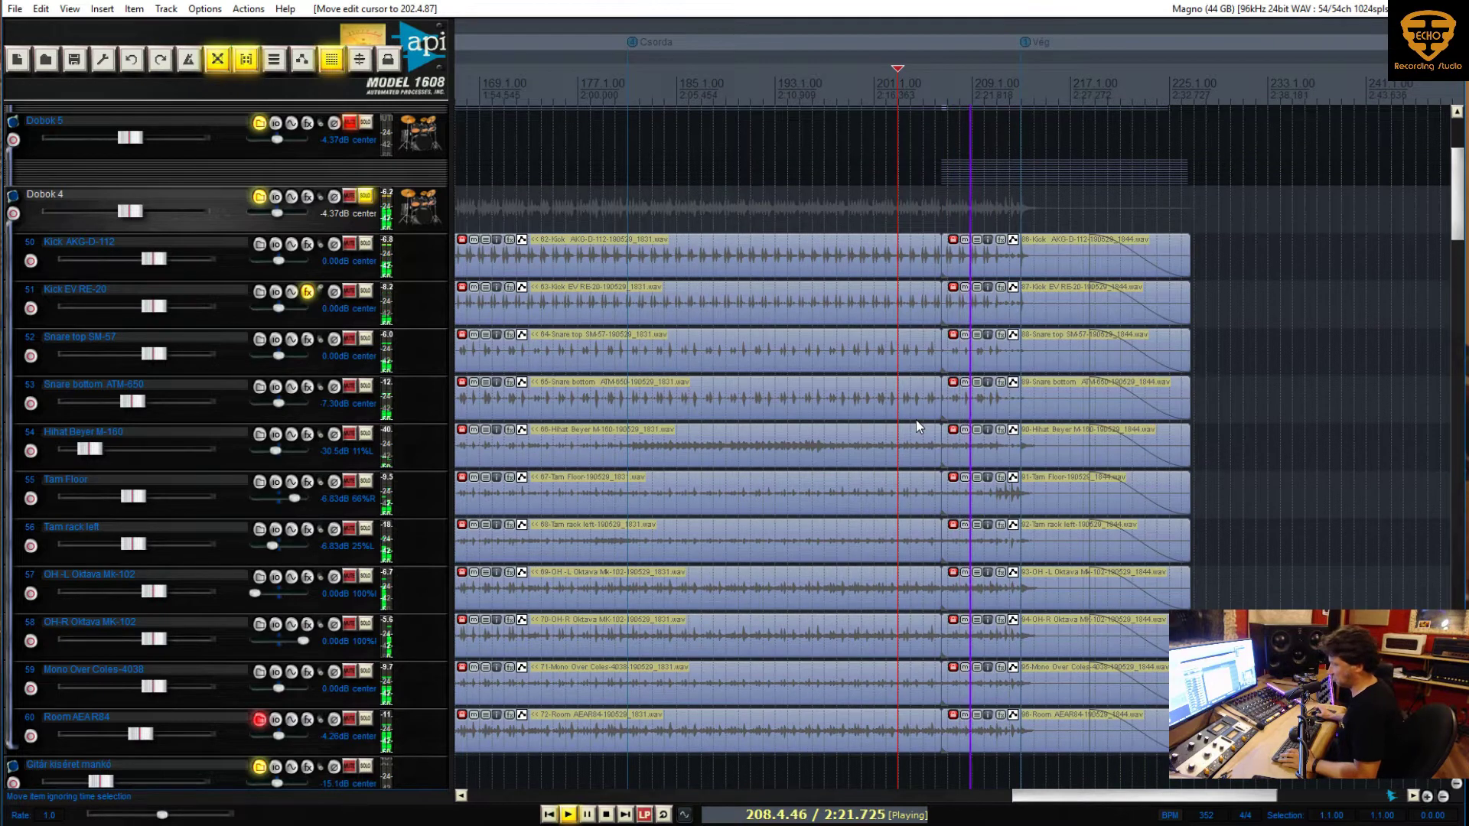
# Stop the playback and take the Dobok 4 drum folder track out of solo
pyautogui.scroll(-3, 800, 404)
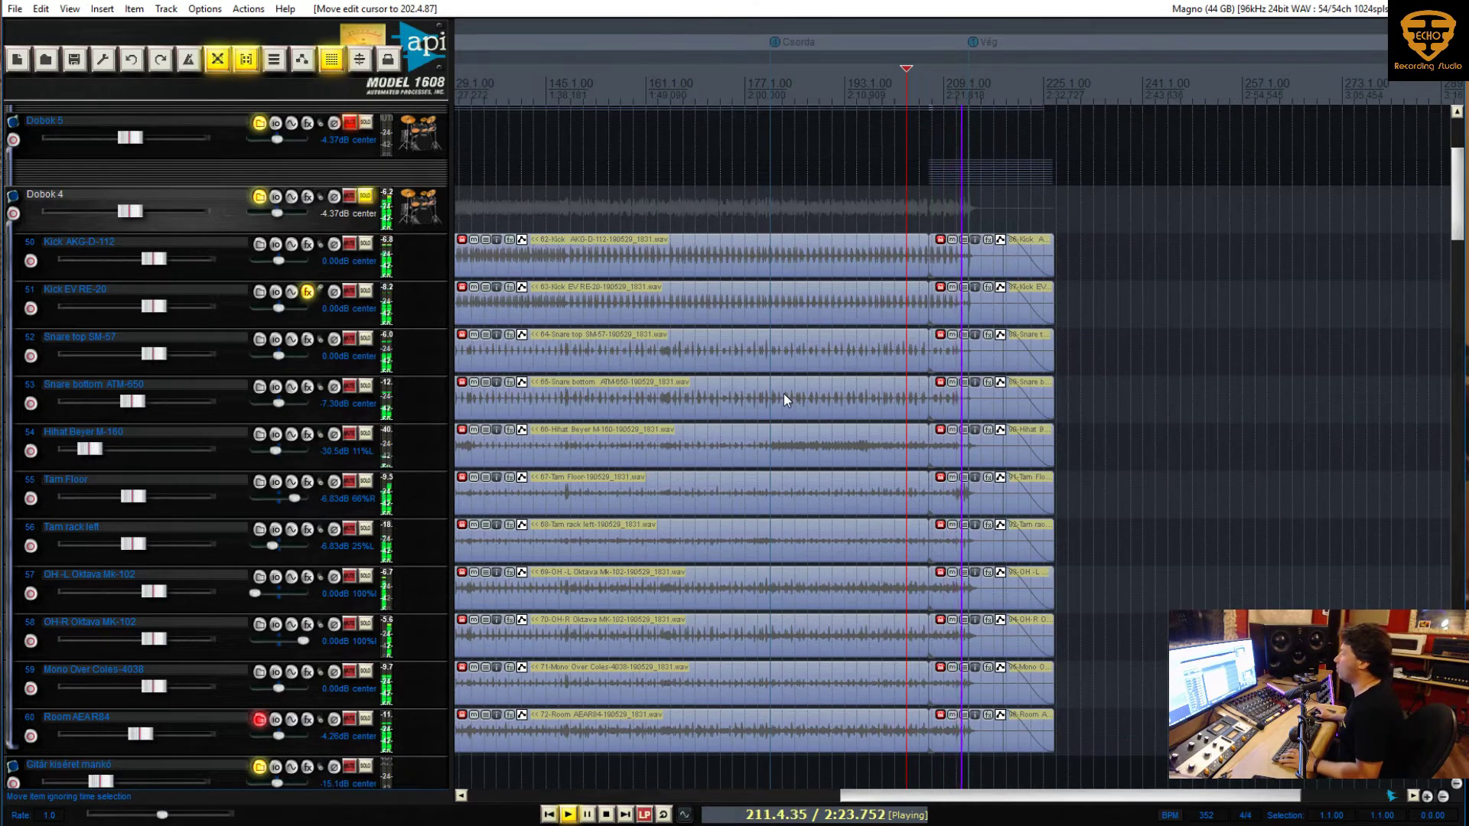
pyautogui.press('space')
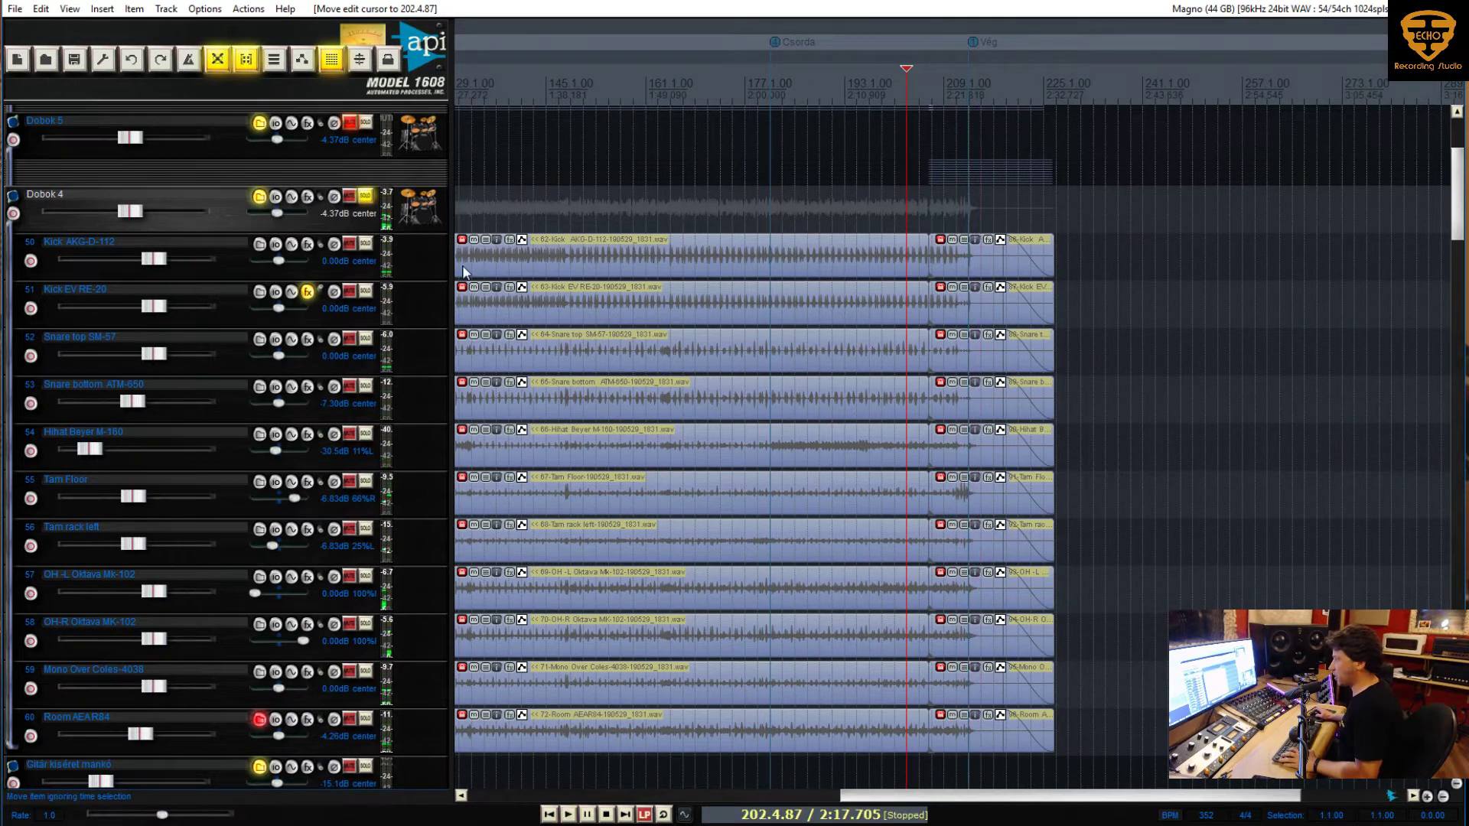
pyautogui.click(366, 198)
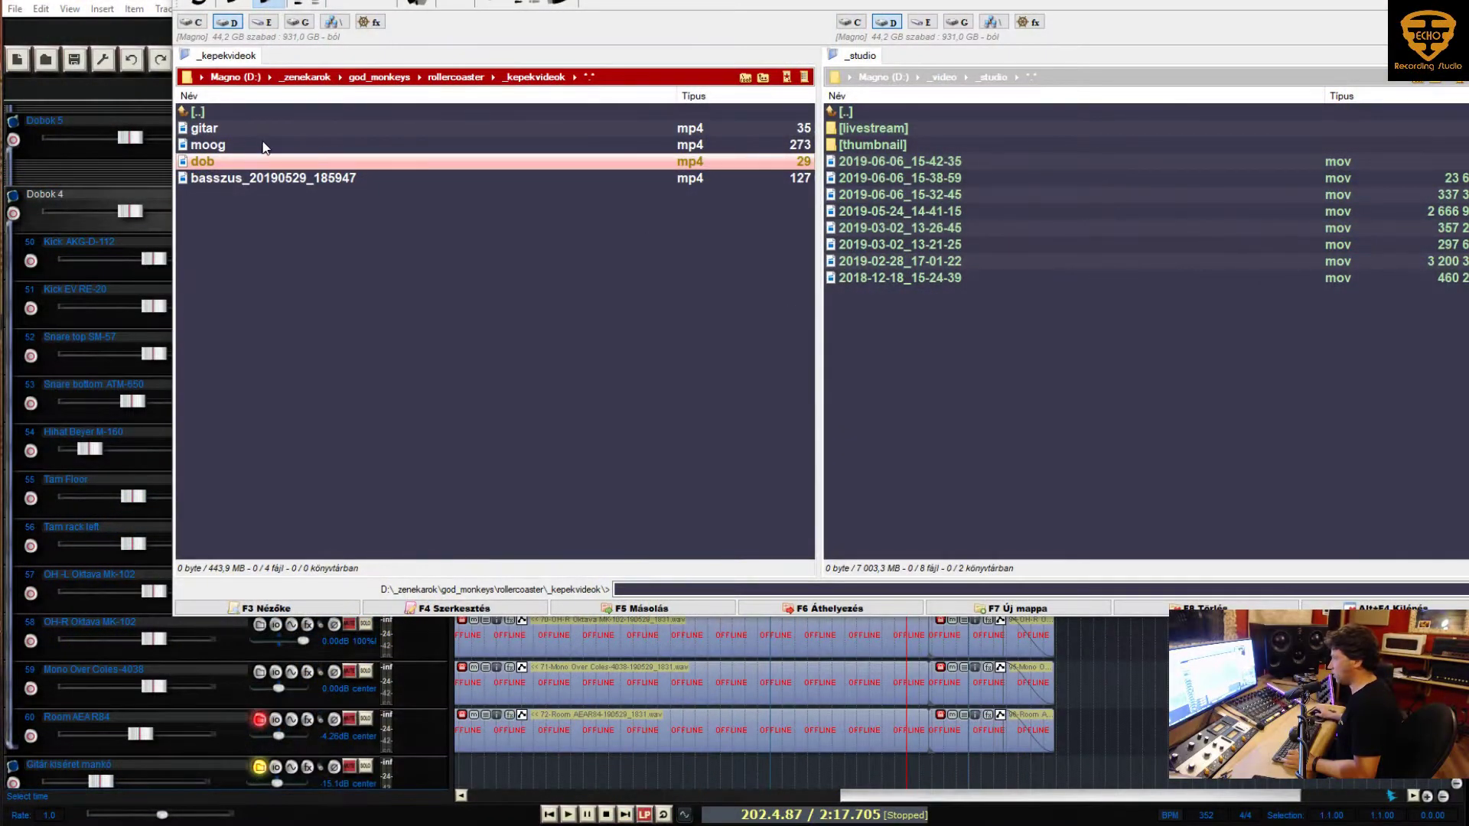
# Open the basszus_20190529_185947 video from the _kepekvideok folder, watch its opening seconds and pause it
pyautogui.doubleClick(242, 181)
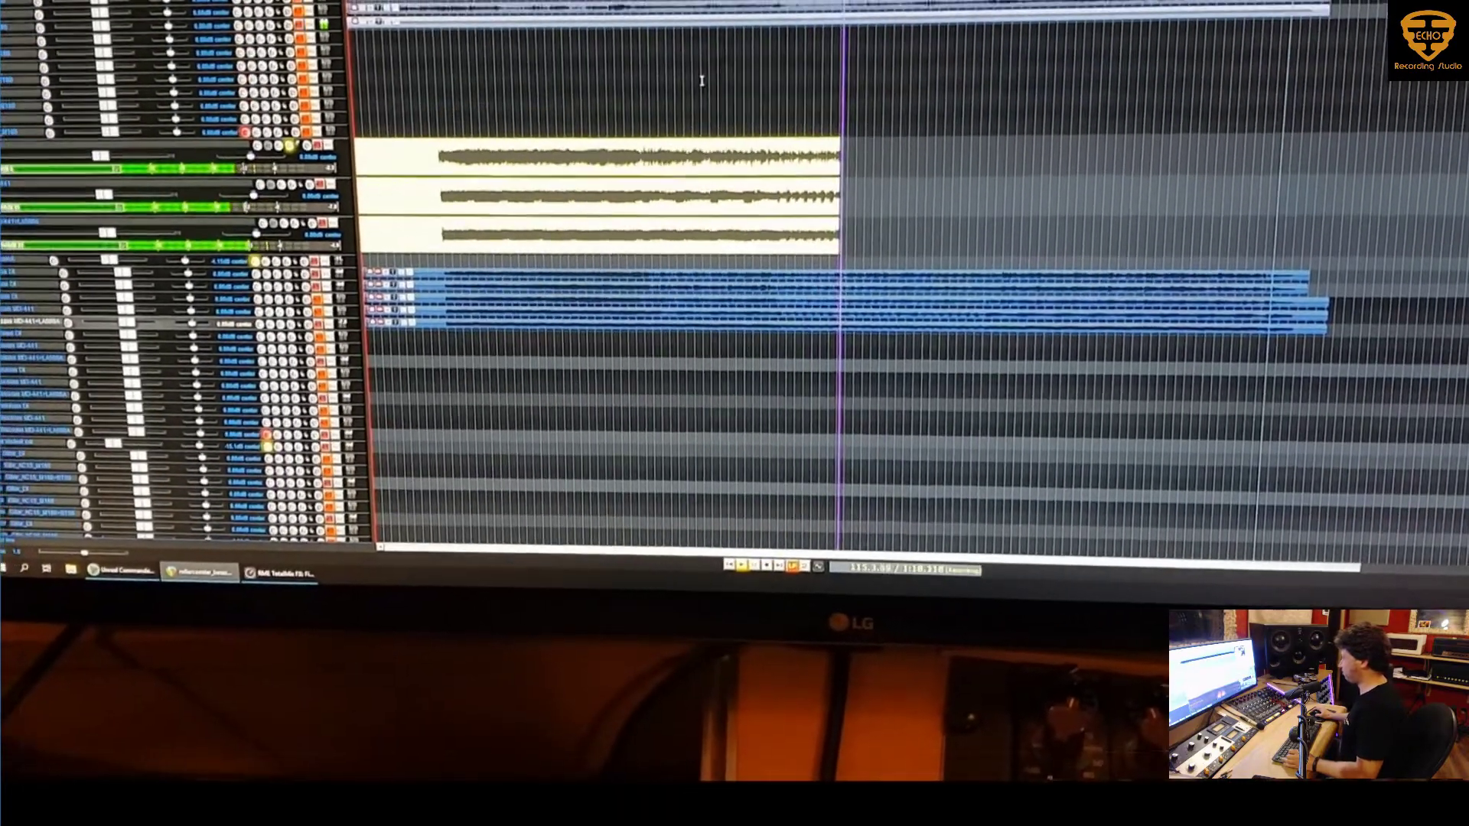
pyautogui.moveTo(843, 526)
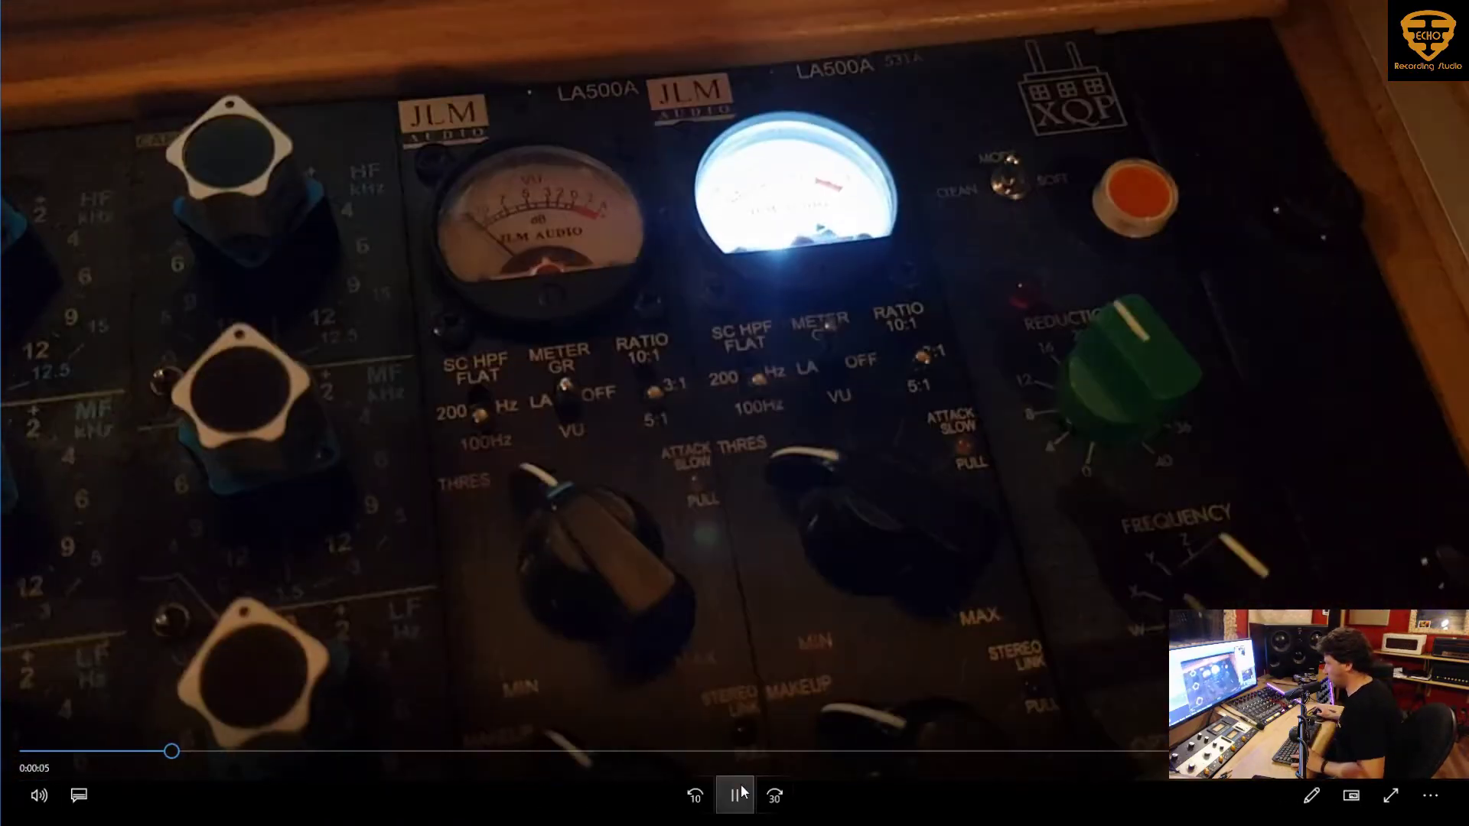
pyautogui.click(739, 795)
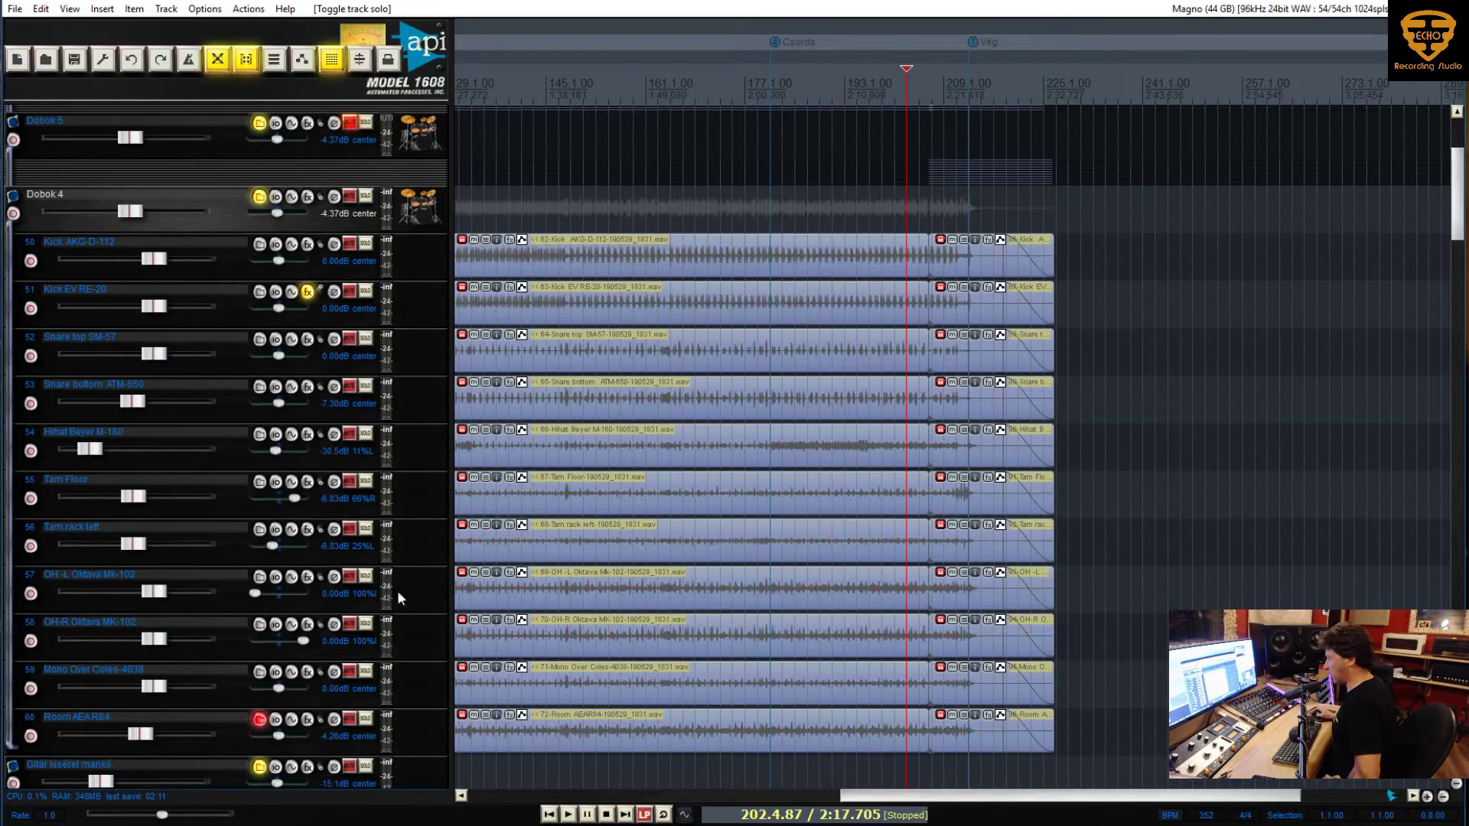
# Go to the Basszus folder in the project and select the items on tracks 72 to 74, from DI to MD-441+LA500A
pyautogui.scroll(-15, 241, 493)
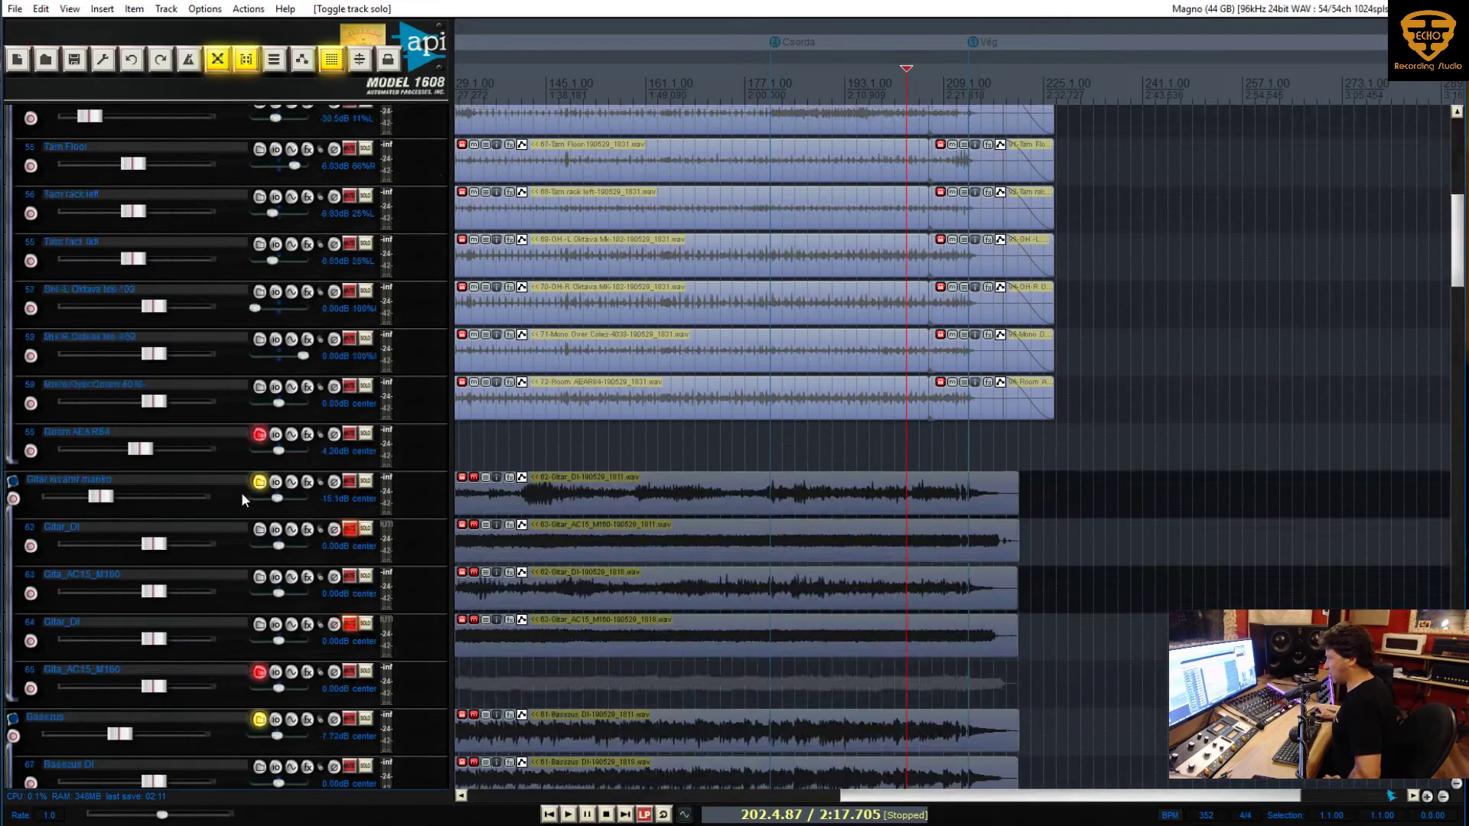
pyautogui.scroll(-3, 374, 546)
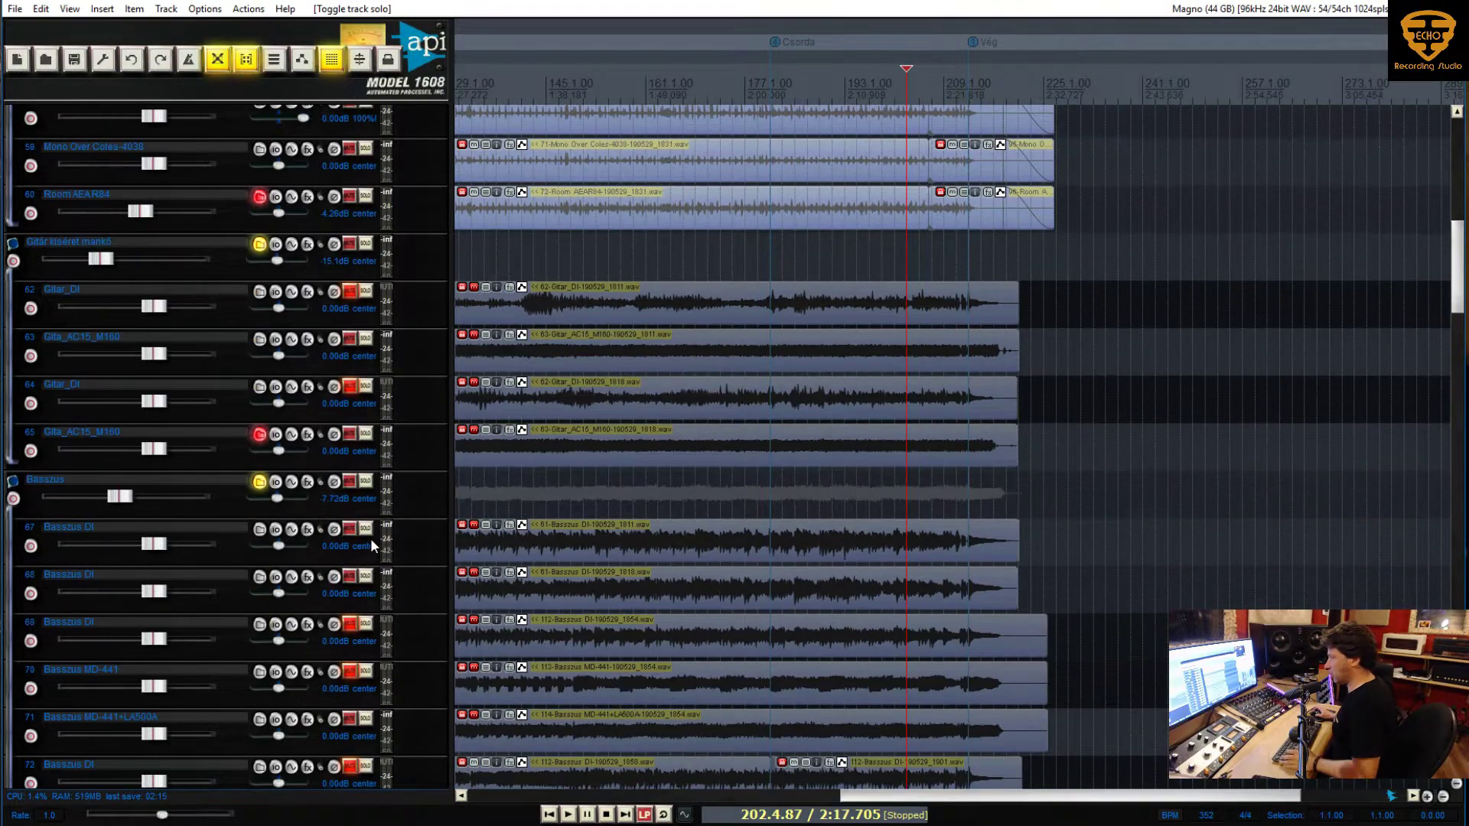
pyautogui.scroll(-7, 537, 549)
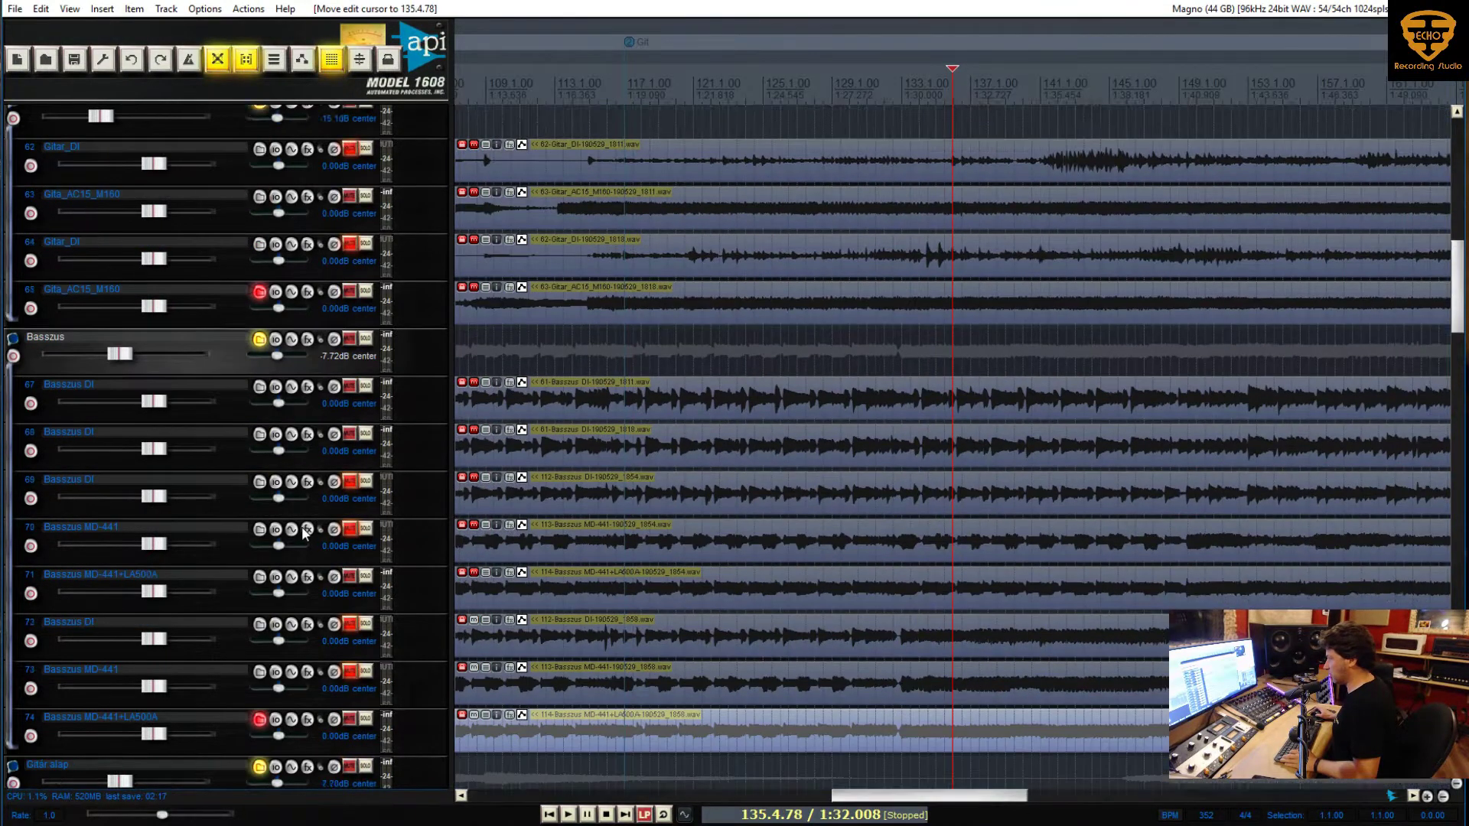
pyautogui.scroll(2, 485, 549)
pyautogui.scroll(-4, 498, 571)
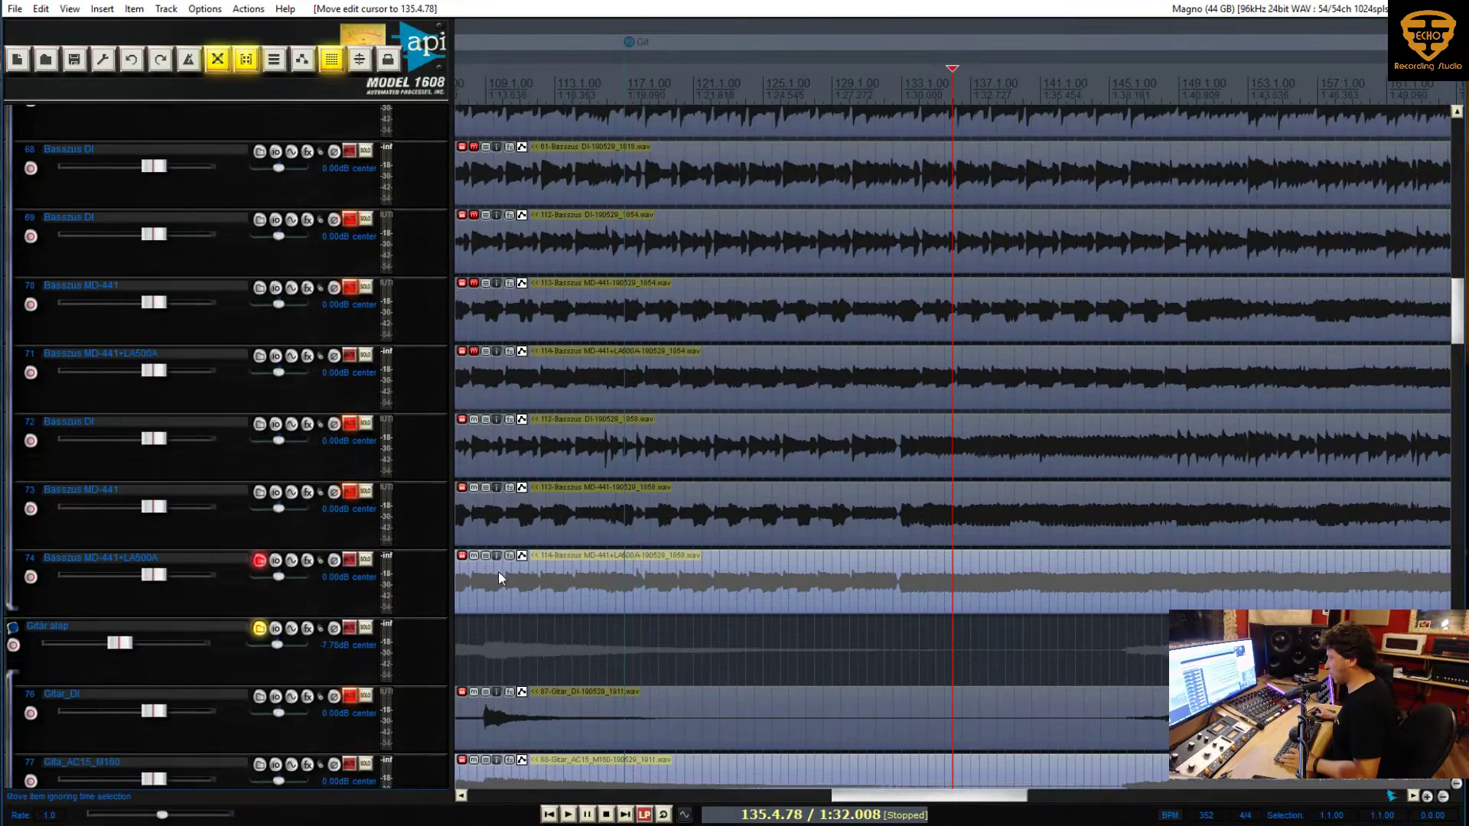
pyautogui.scroll(3, 515, 591)
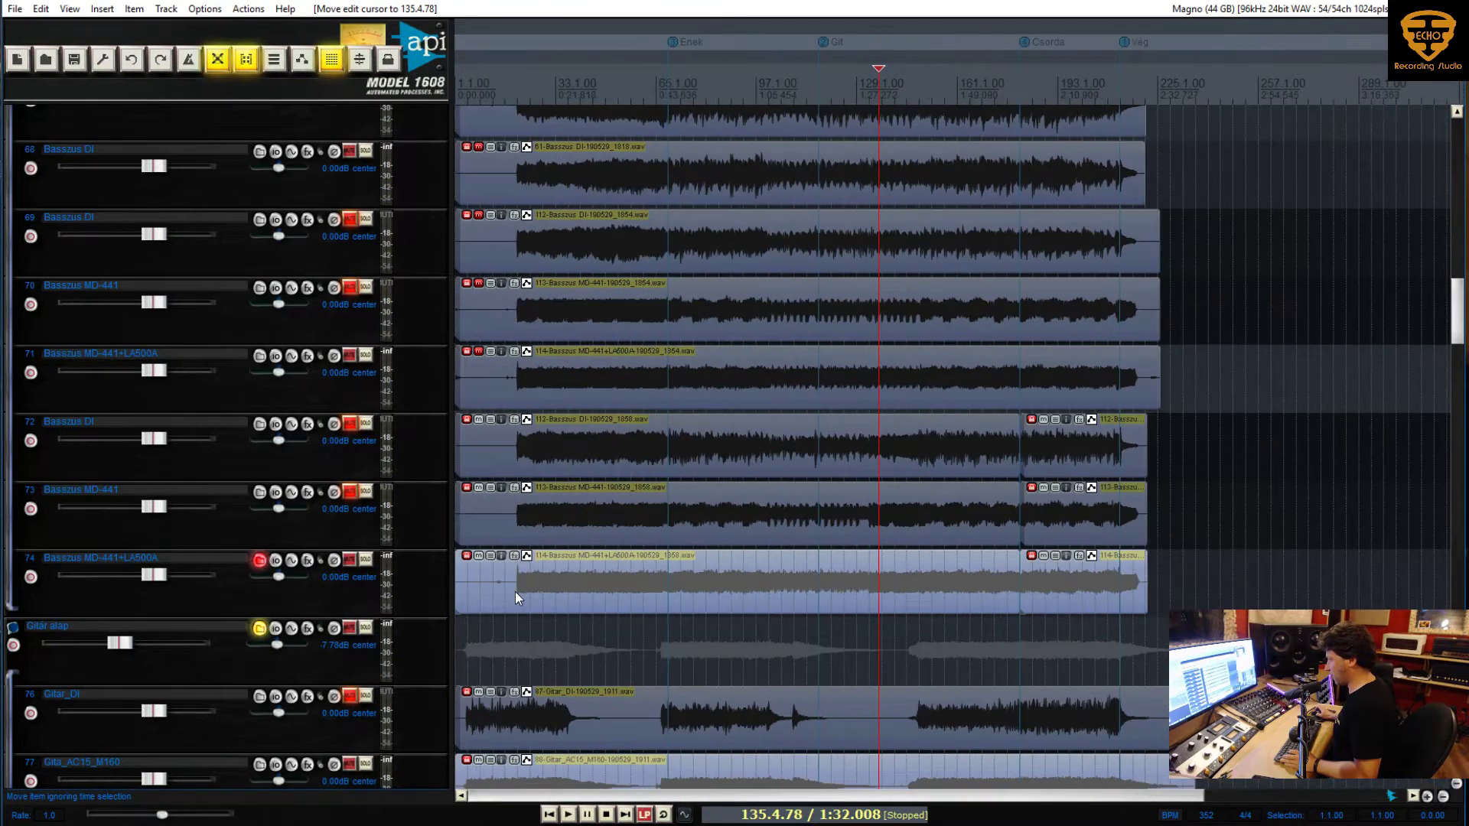
pyautogui.click(543, 630)
pyautogui.moveTo(520, 461); pyautogui.dragTo(1023, 666)
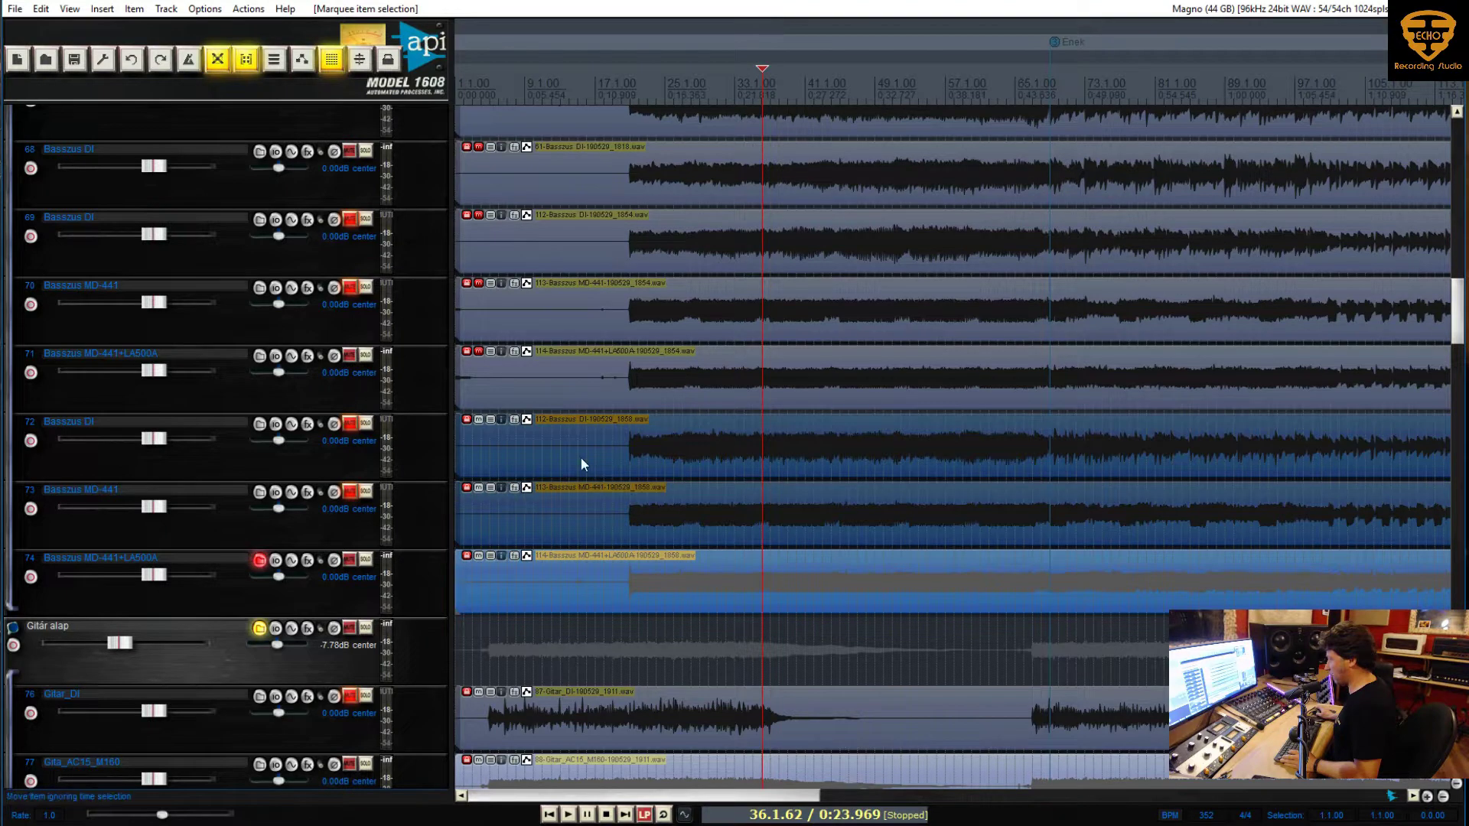
# Unmute and solo the Basszus DI track 72, with the edit cursor placed where its bass part begins
pyautogui.click(437, 457)
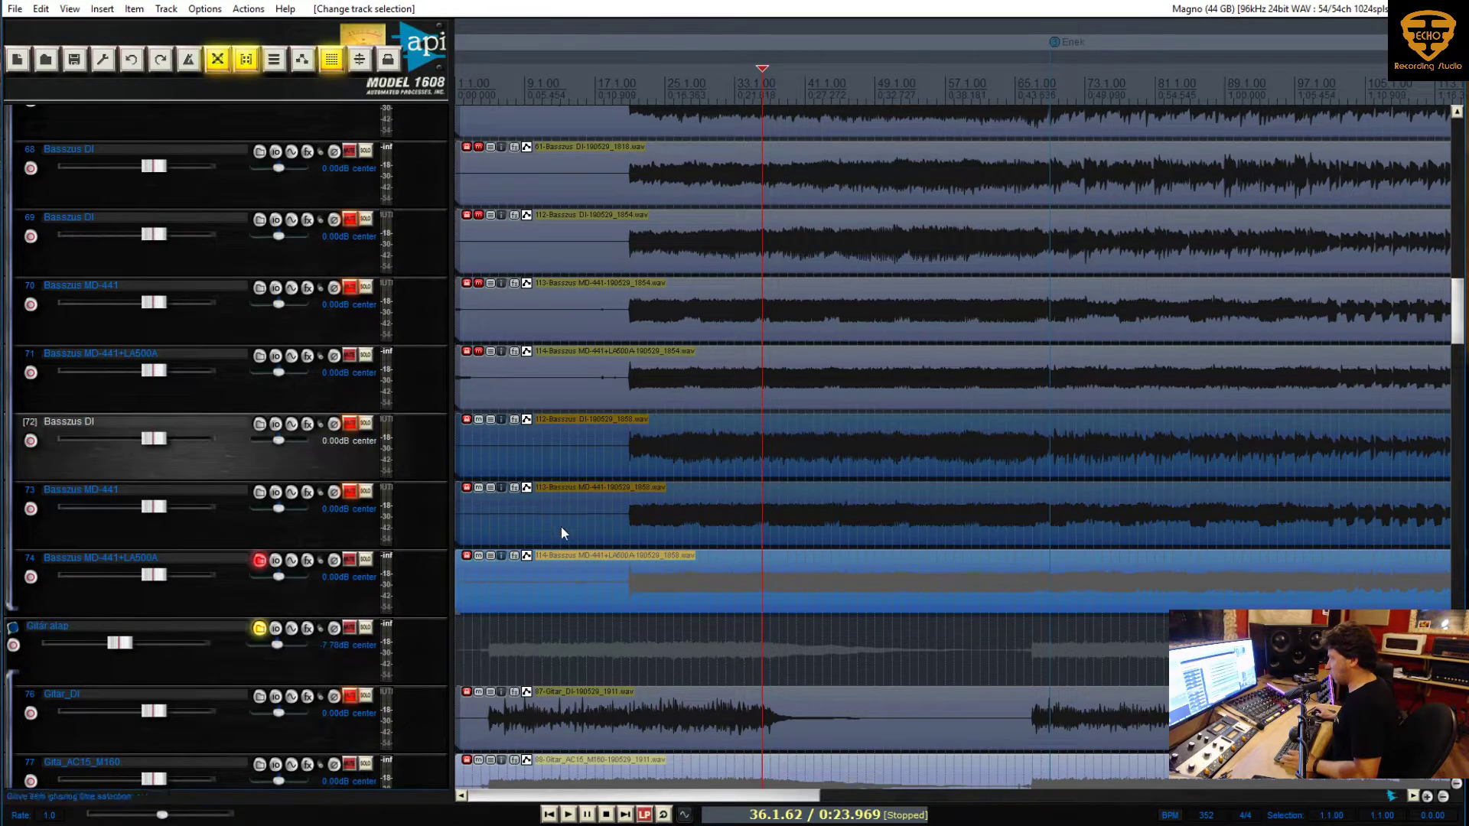
pyautogui.click(561, 527)
pyautogui.click(436, 445)
pyautogui.click(632, 457)
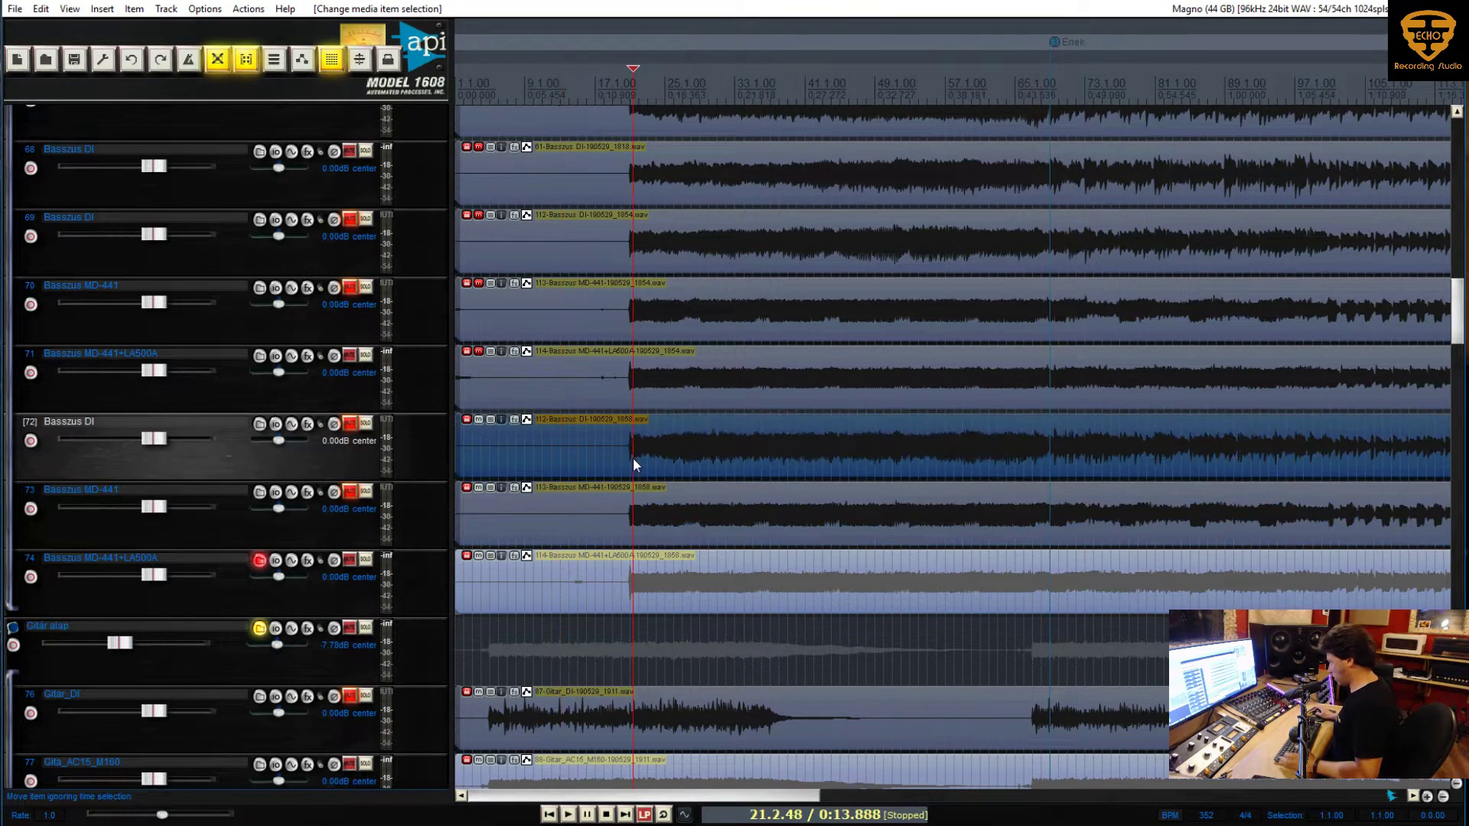
pyautogui.click(350, 424)
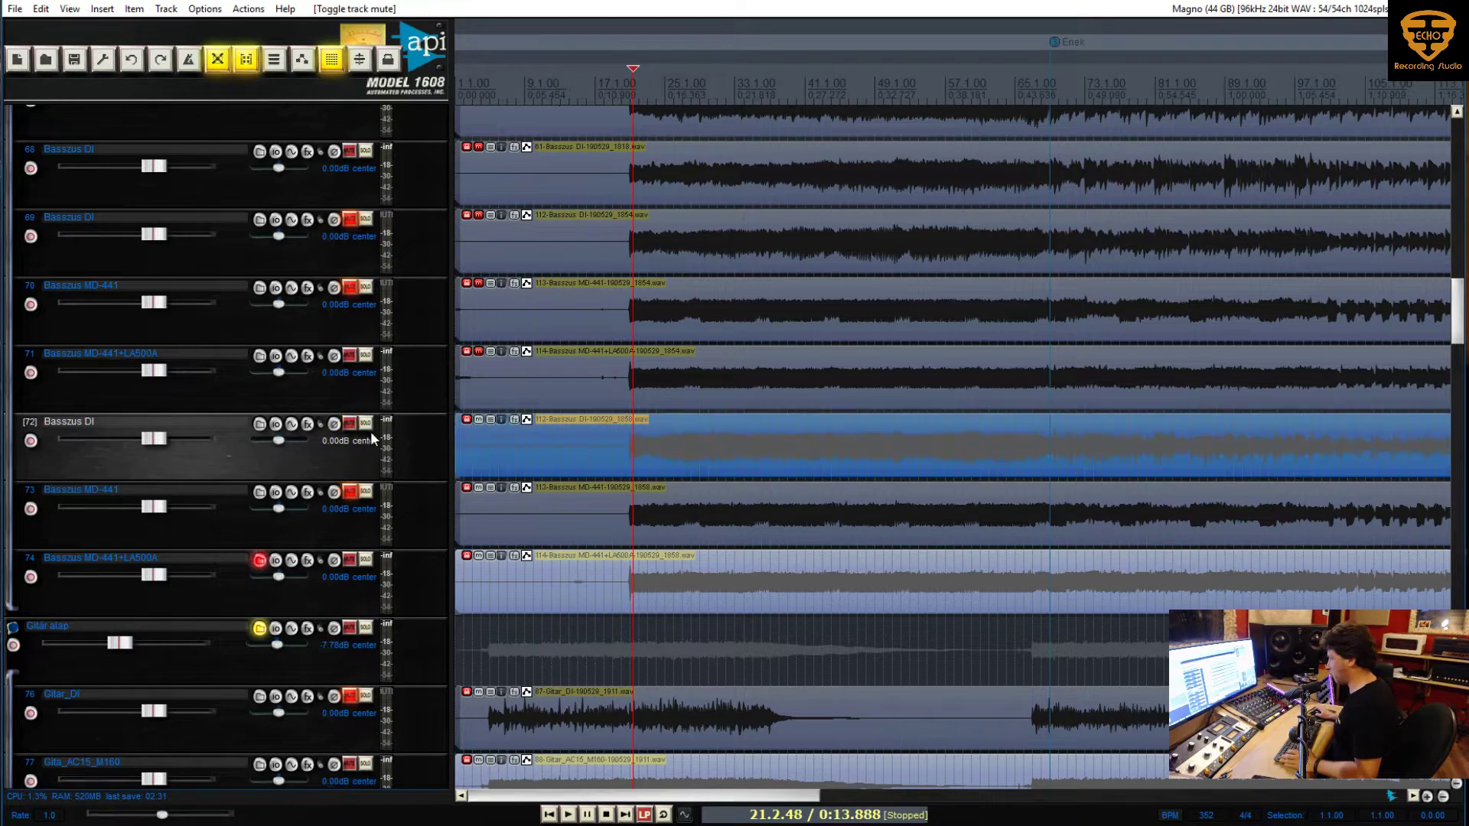
pyautogui.click(367, 426)
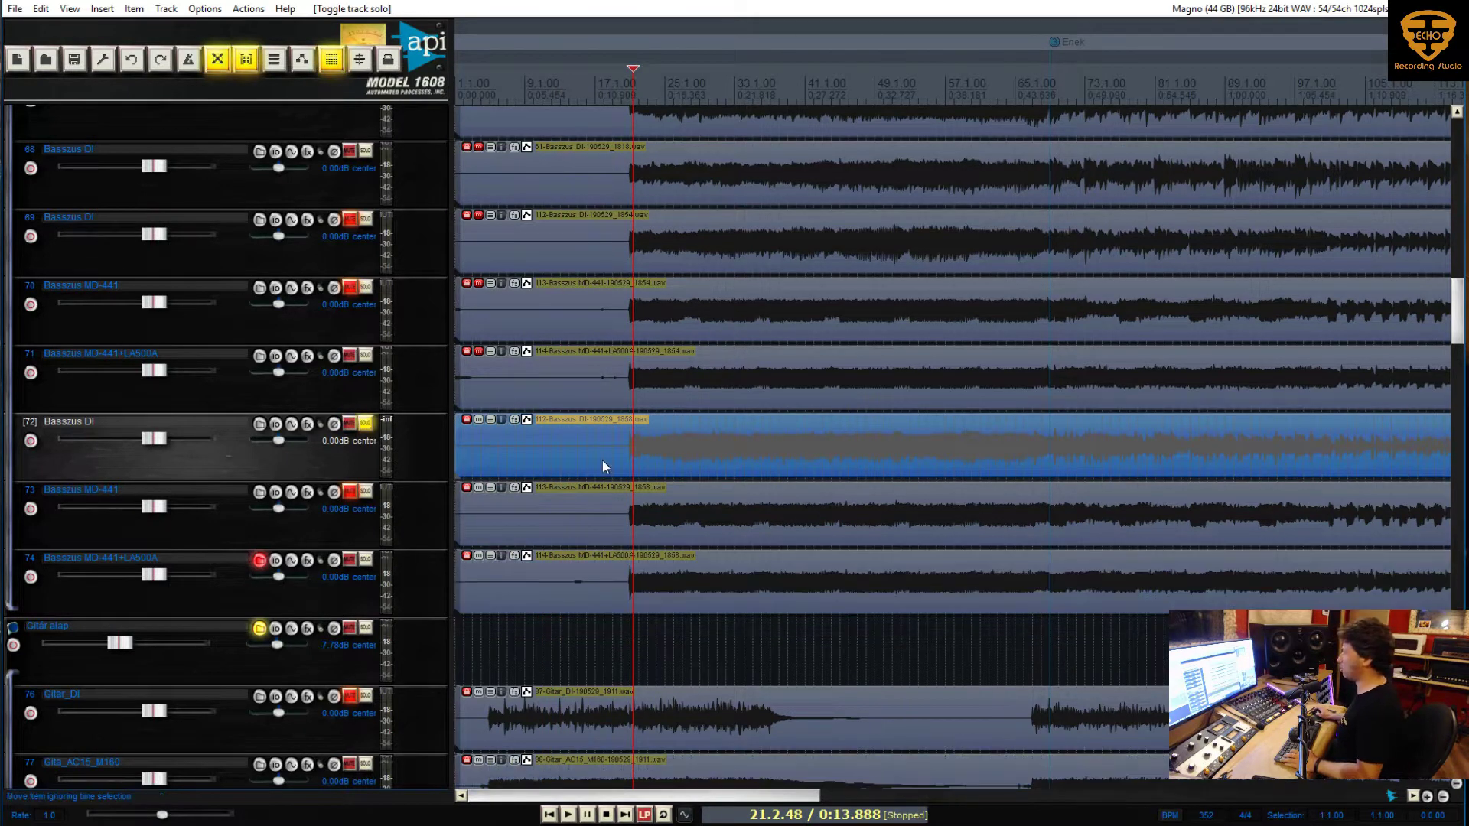
# Listen to the soloed Basszus DI track from the bass entry and again from about bar 70, and stop playback
pyautogui.press('space')
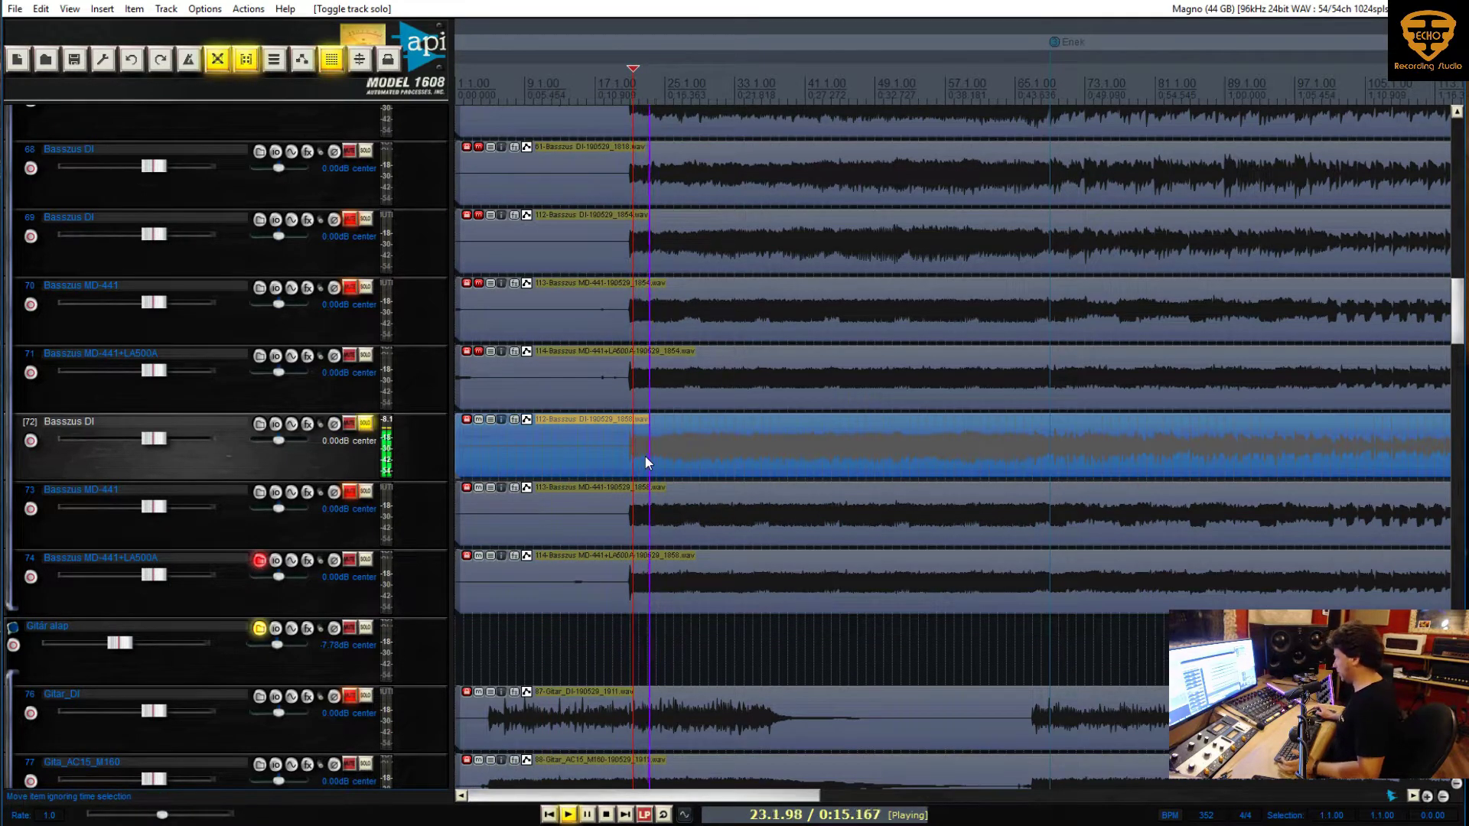
pyautogui.scroll(3, 678, 465)
pyautogui.scroll(-3, 678, 466)
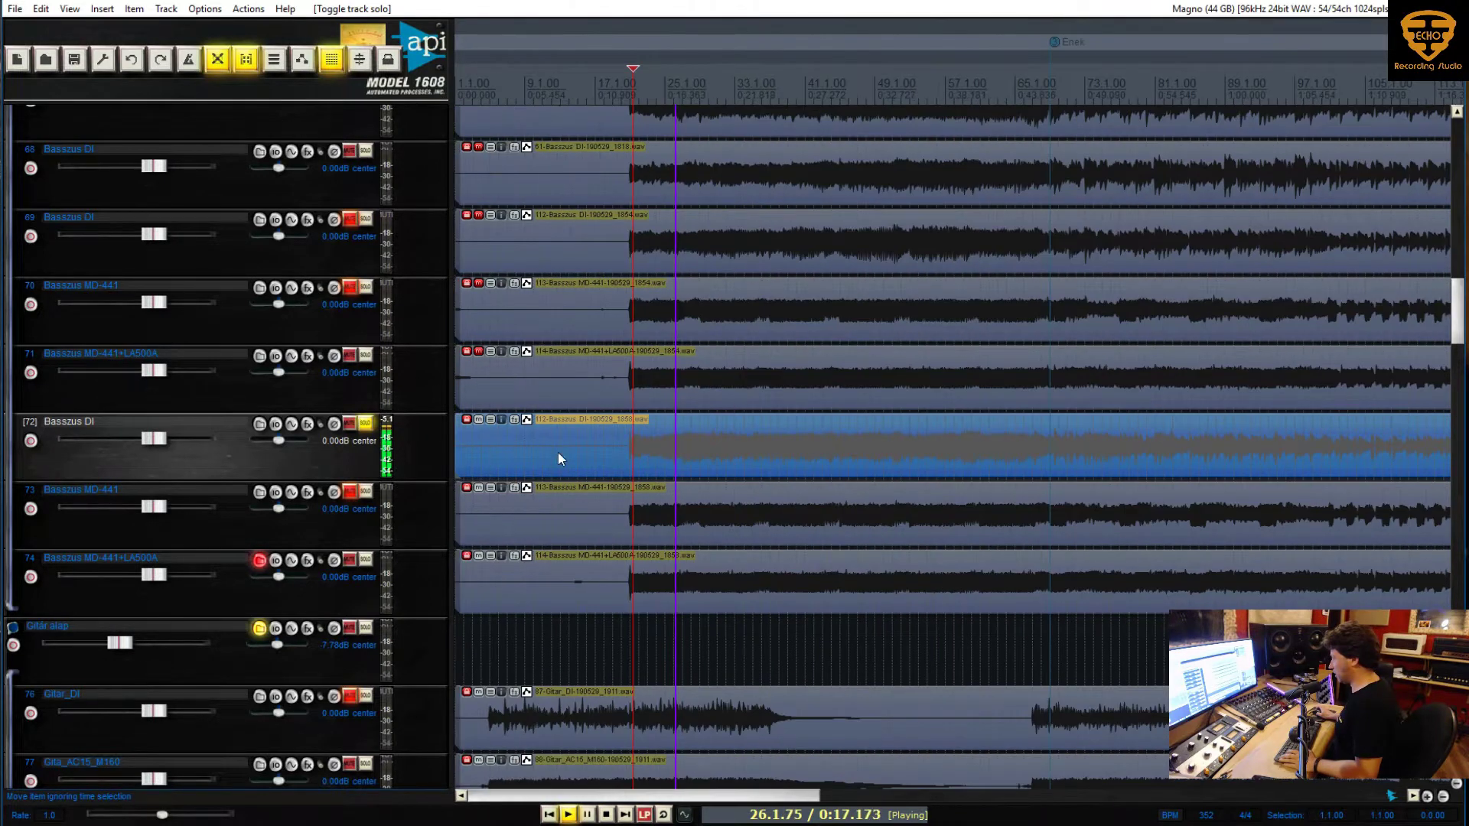
pyautogui.click(1061, 455)
pyautogui.press('space')
pyautogui.press('space')
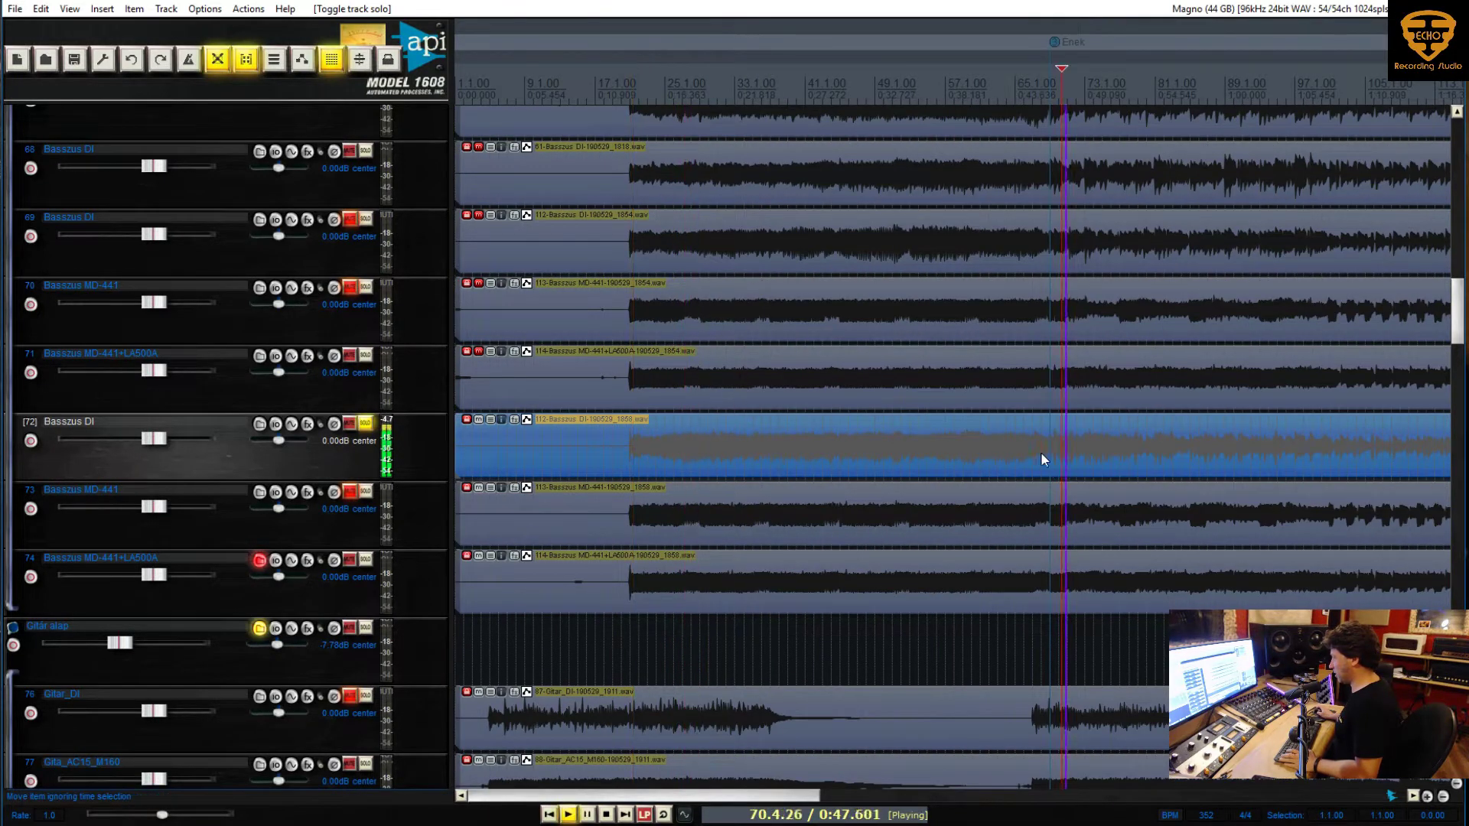
pyautogui.click(1160, 466)
pyautogui.press('space')
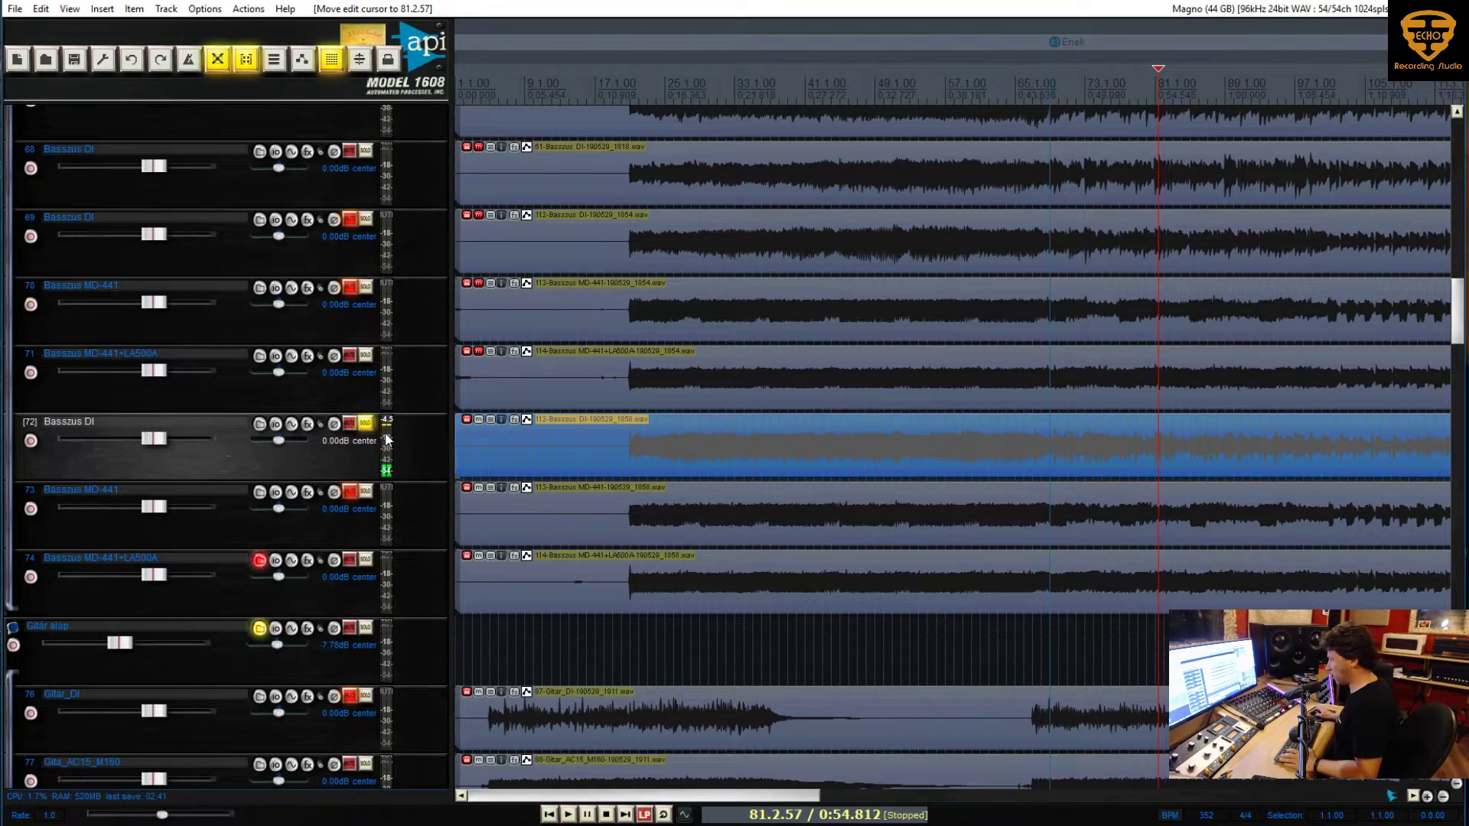
# Solo the Basszus MD-441 track 73 in place of the DI track and play it from the bass entry
pyautogui.click(367, 492)
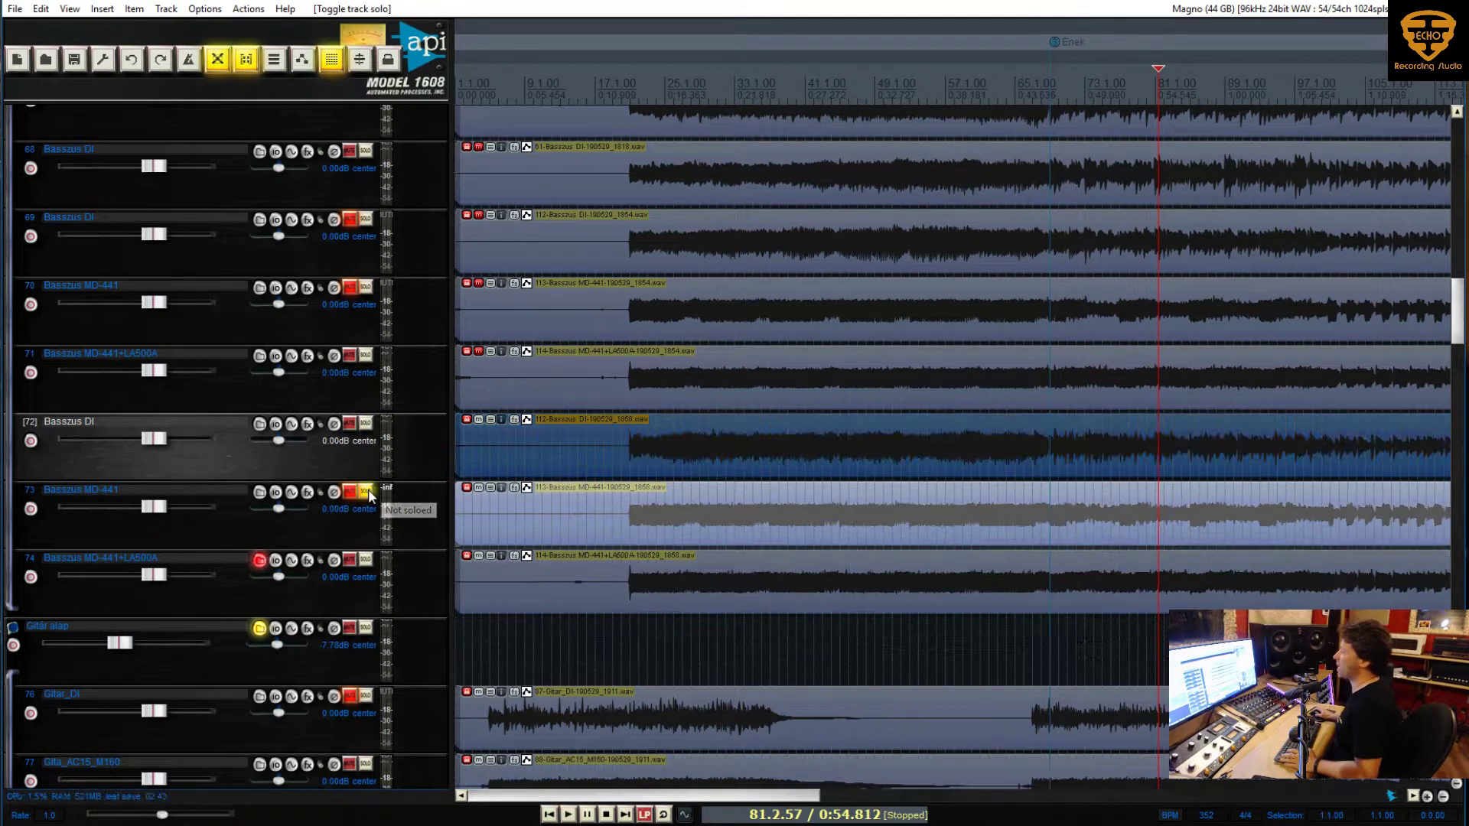
pyautogui.click(637, 517)
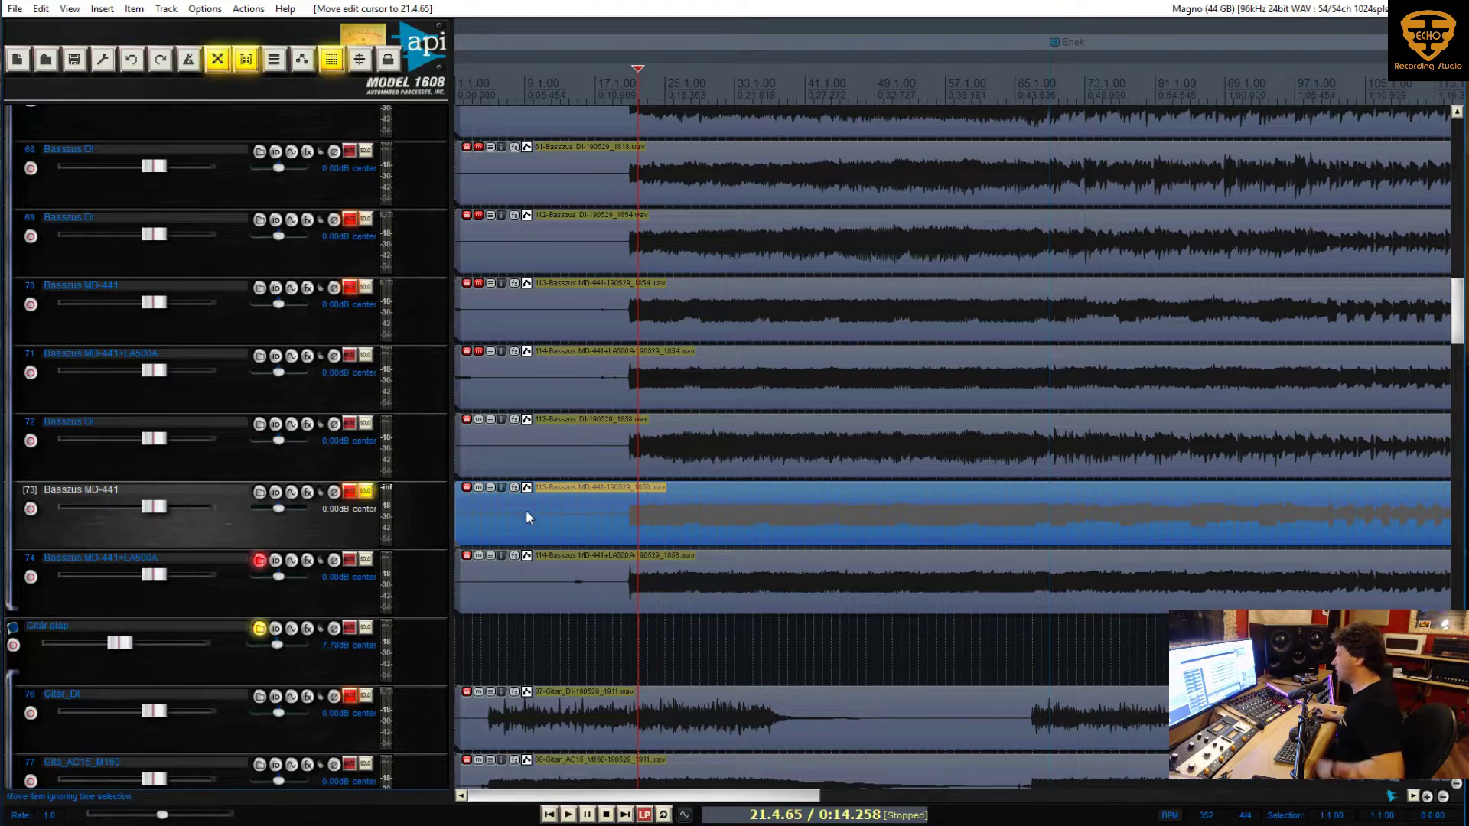
pyautogui.press('space')
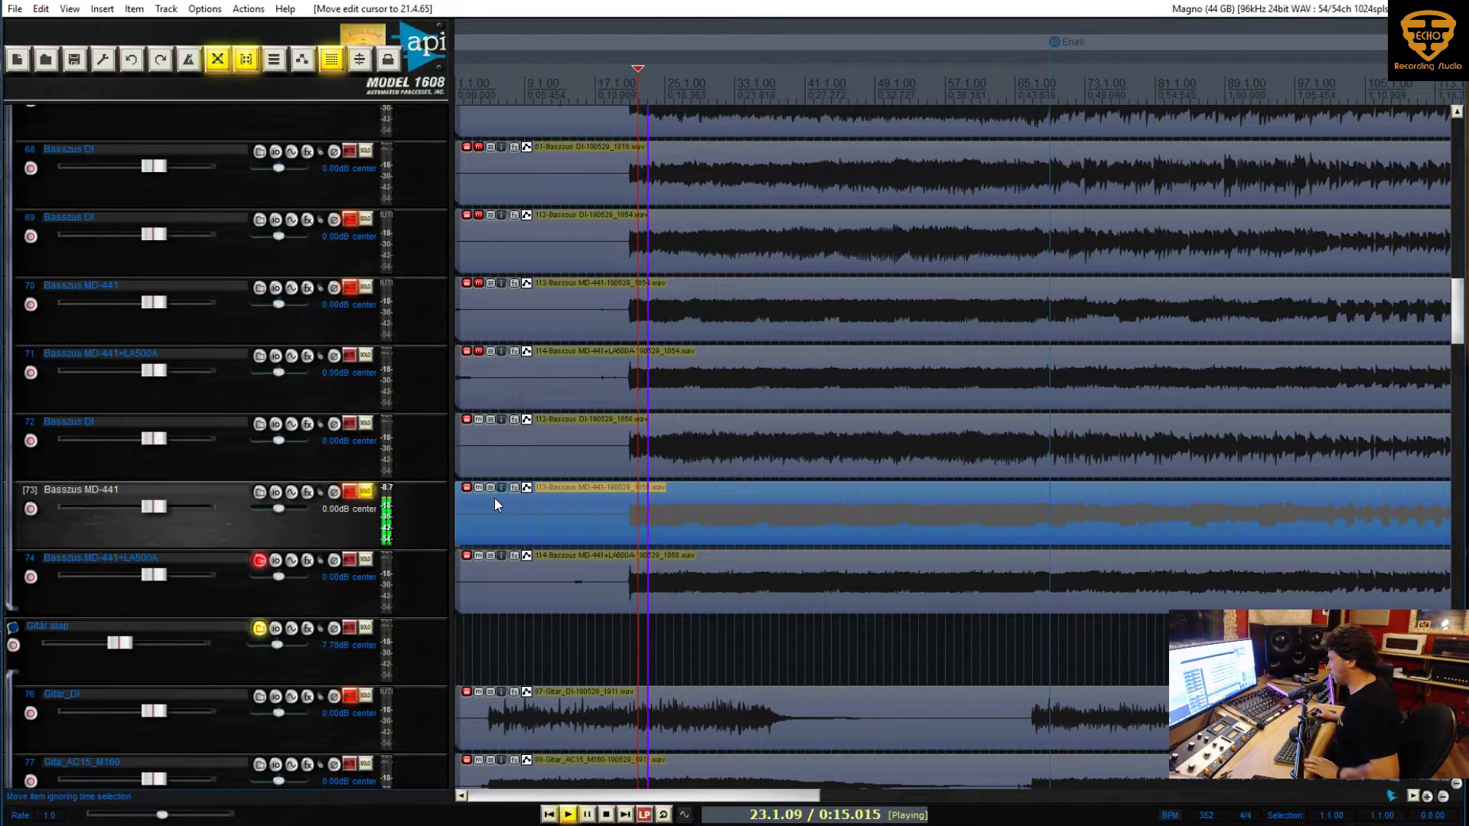
# Audition the soloed Basszus MD-441 track from about bars 41, 62 and 100, and stop playback
pyautogui.click(811, 650)
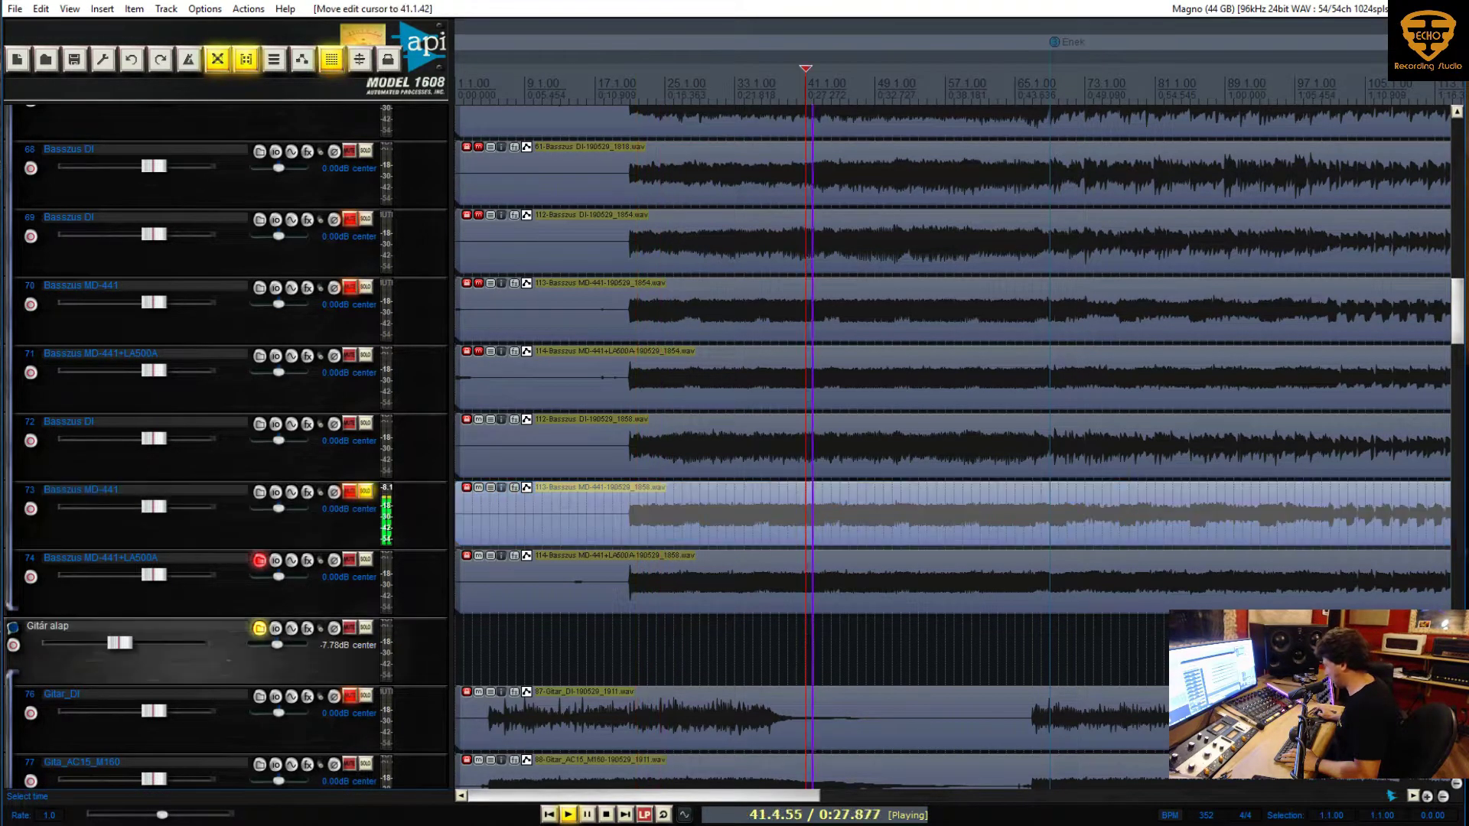
pyautogui.click(990, 651)
pyautogui.scroll(2, 257, 476)
pyautogui.scroll(-1, 256, 476)
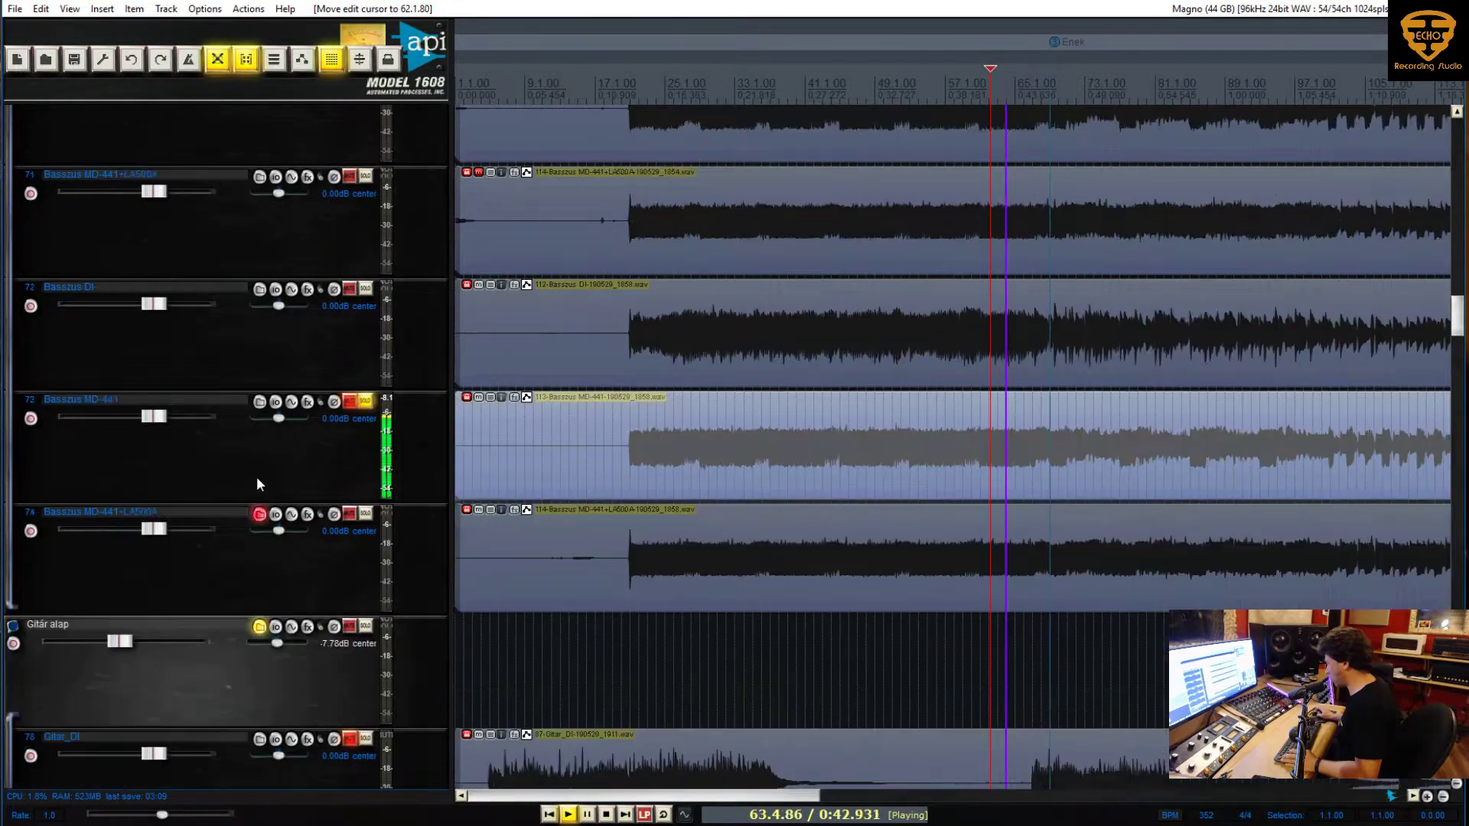
pyautogui.scroll(-2, 728, 581)
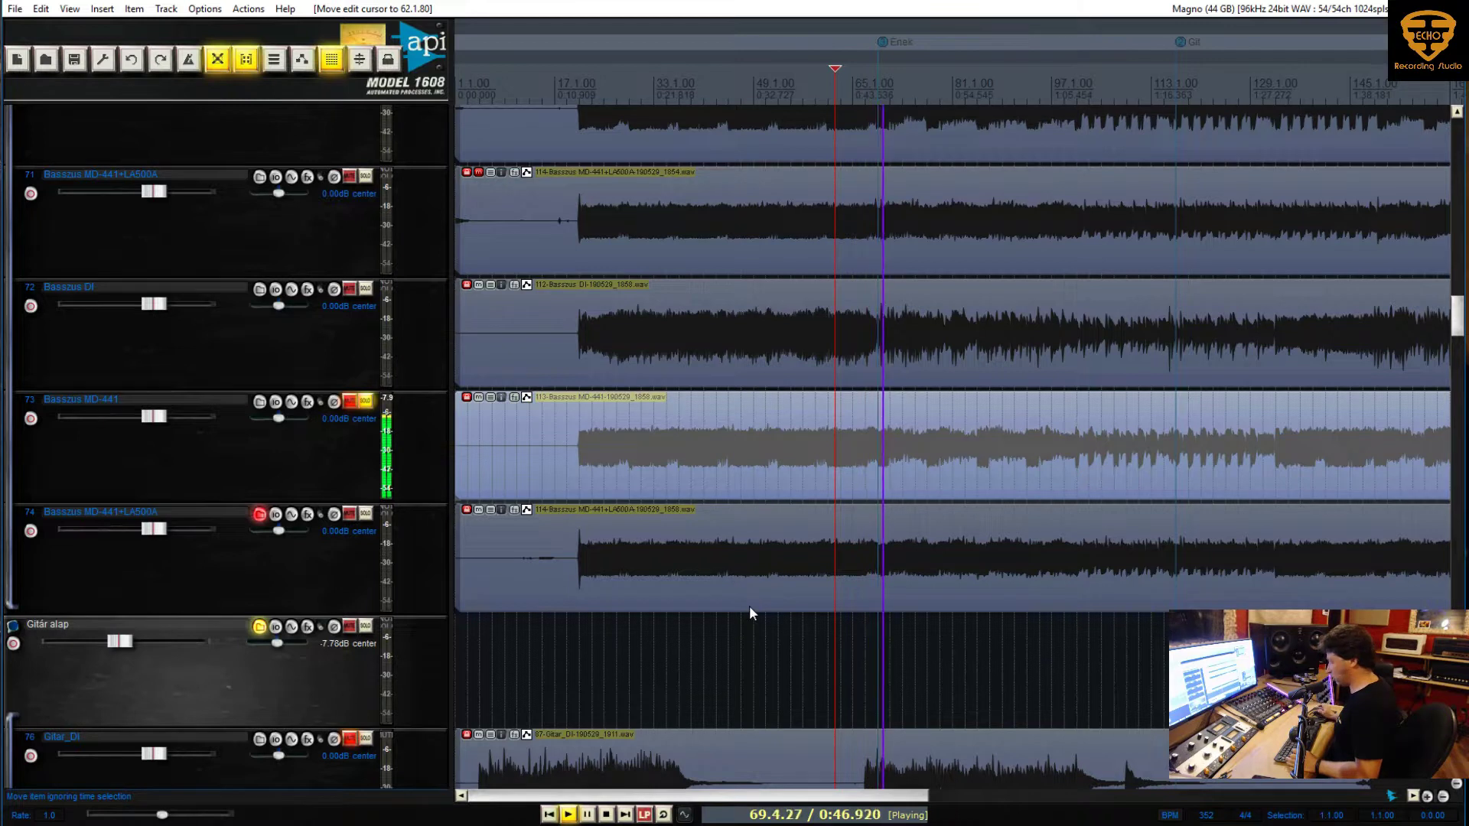
pyautogui.click(1075, 666)
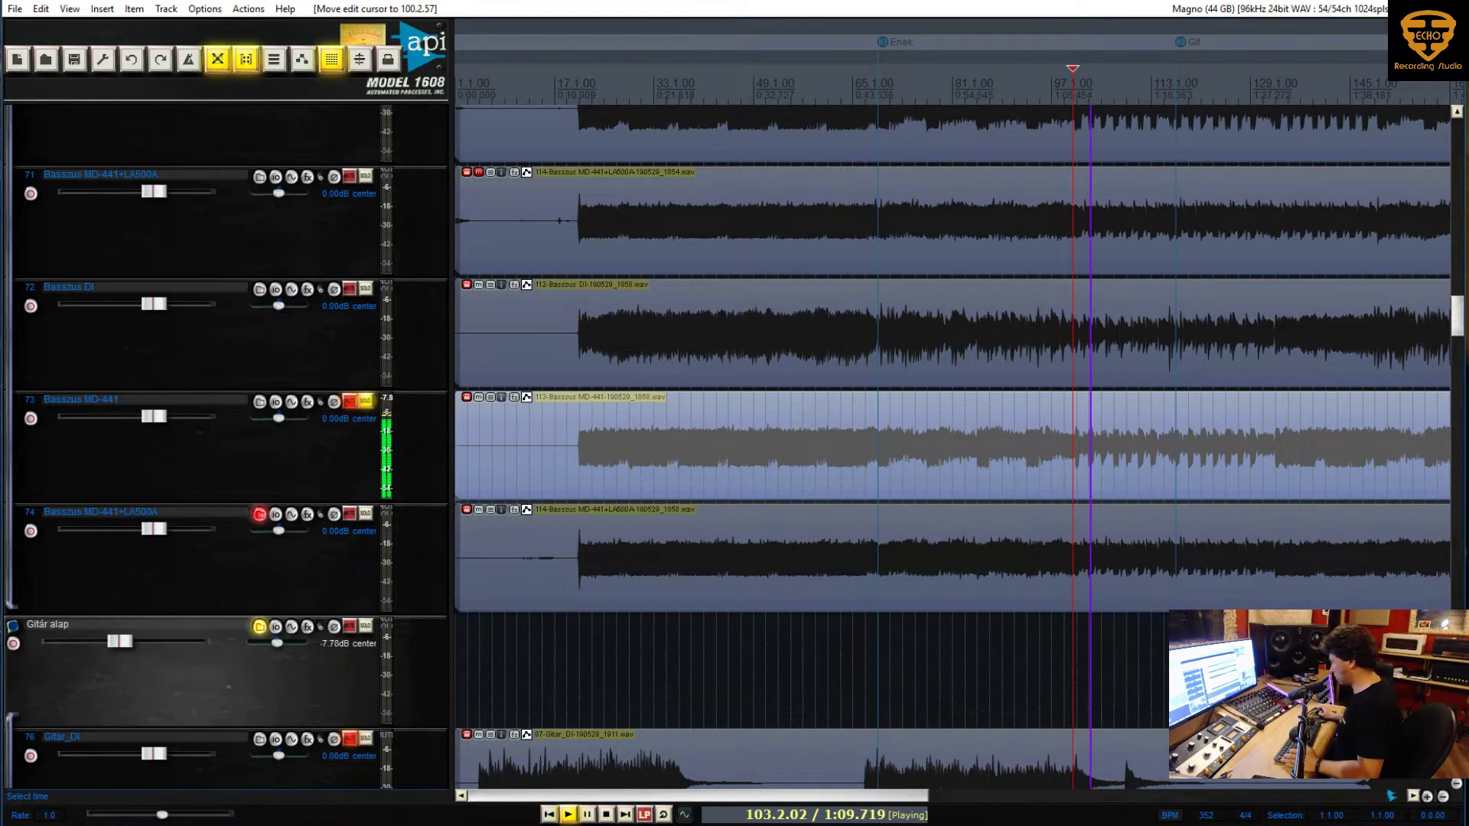
pyautogui.press('-')
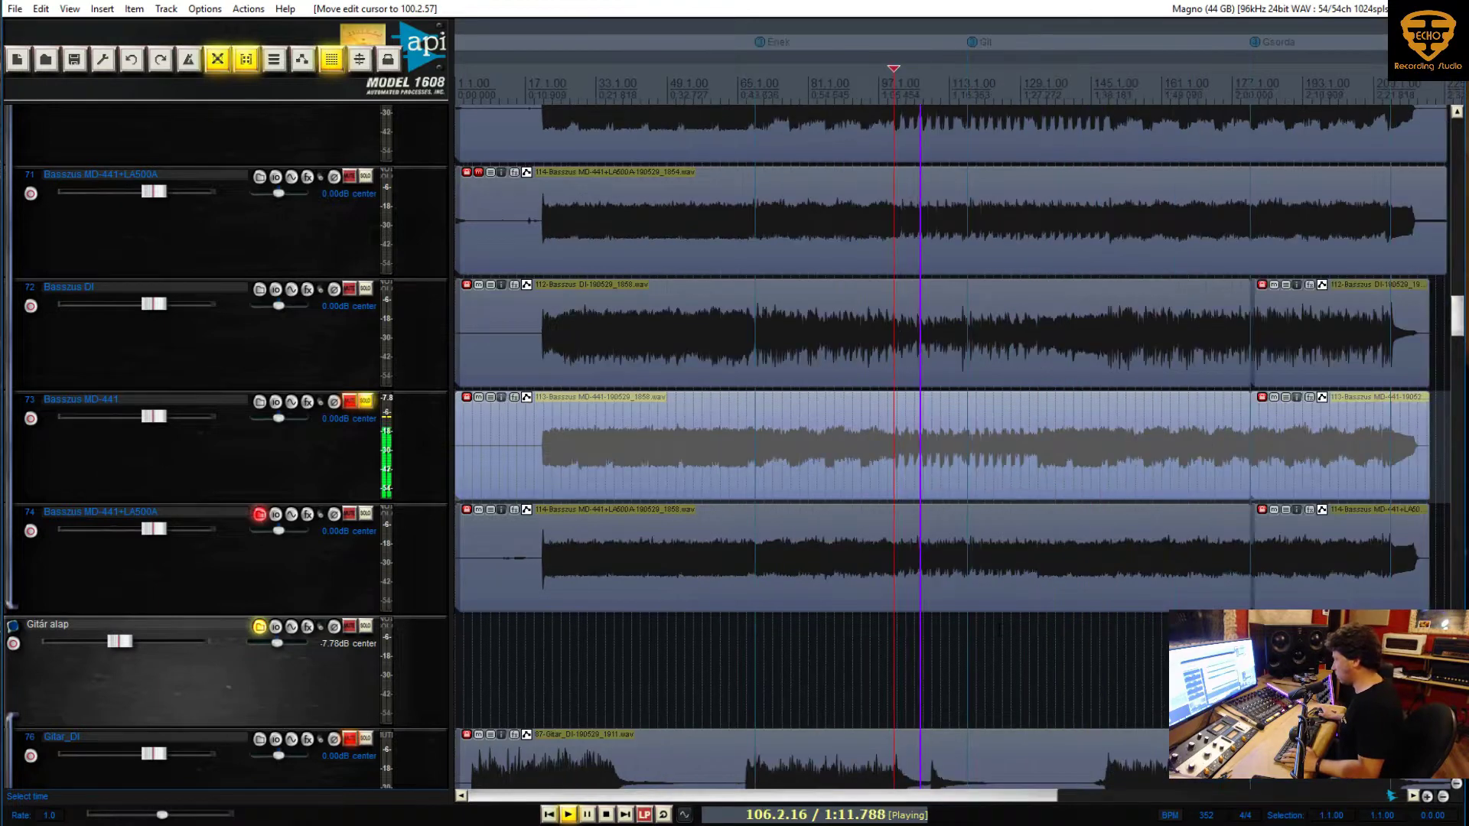
pyautogui.press('space')
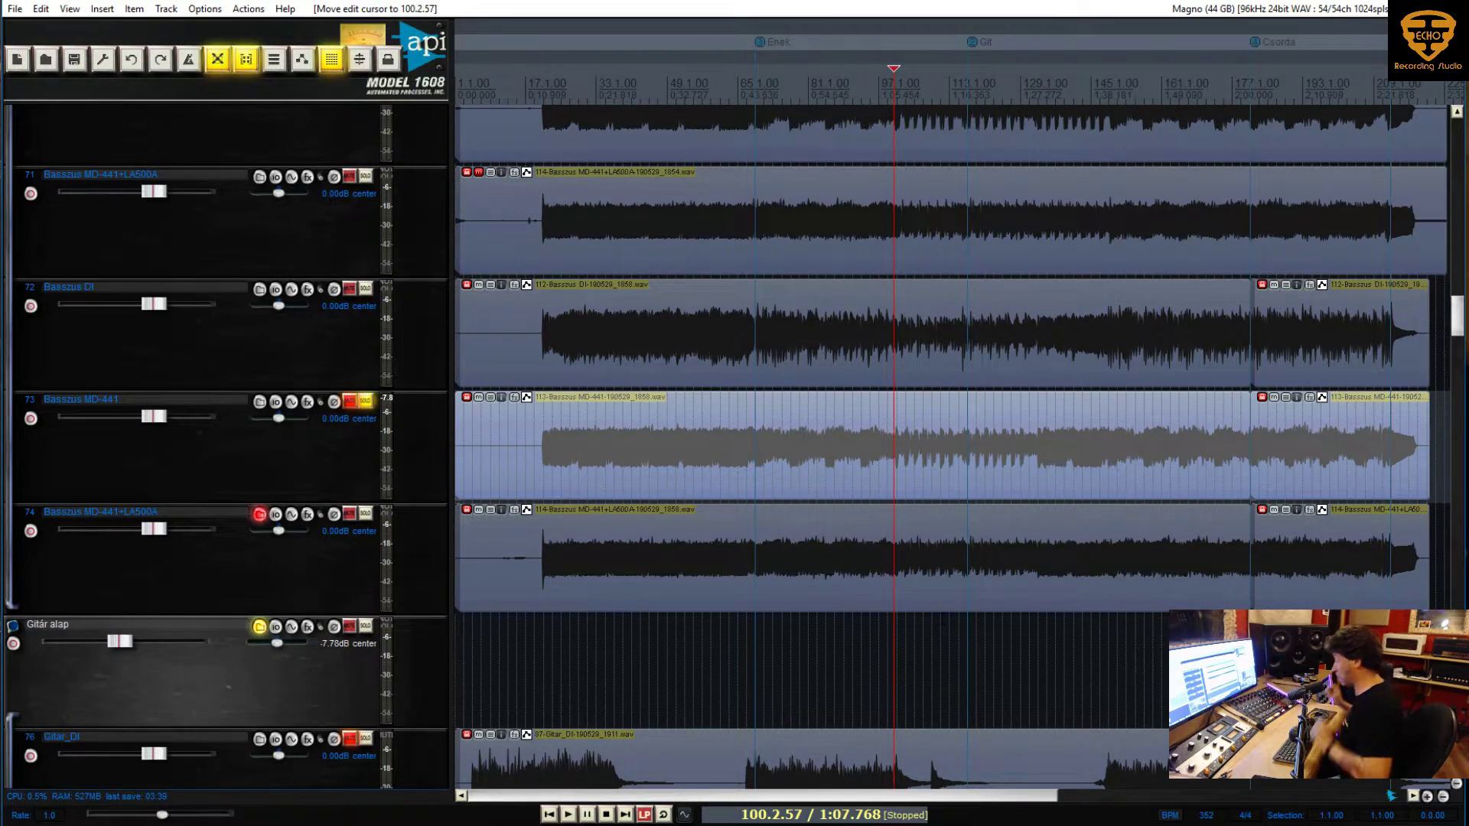
# Resume the basszus_20190529_185947 video, step back slightly at about 0:39, watch it to about 0:58 and return to the project
pyautogui.click(370, 413)
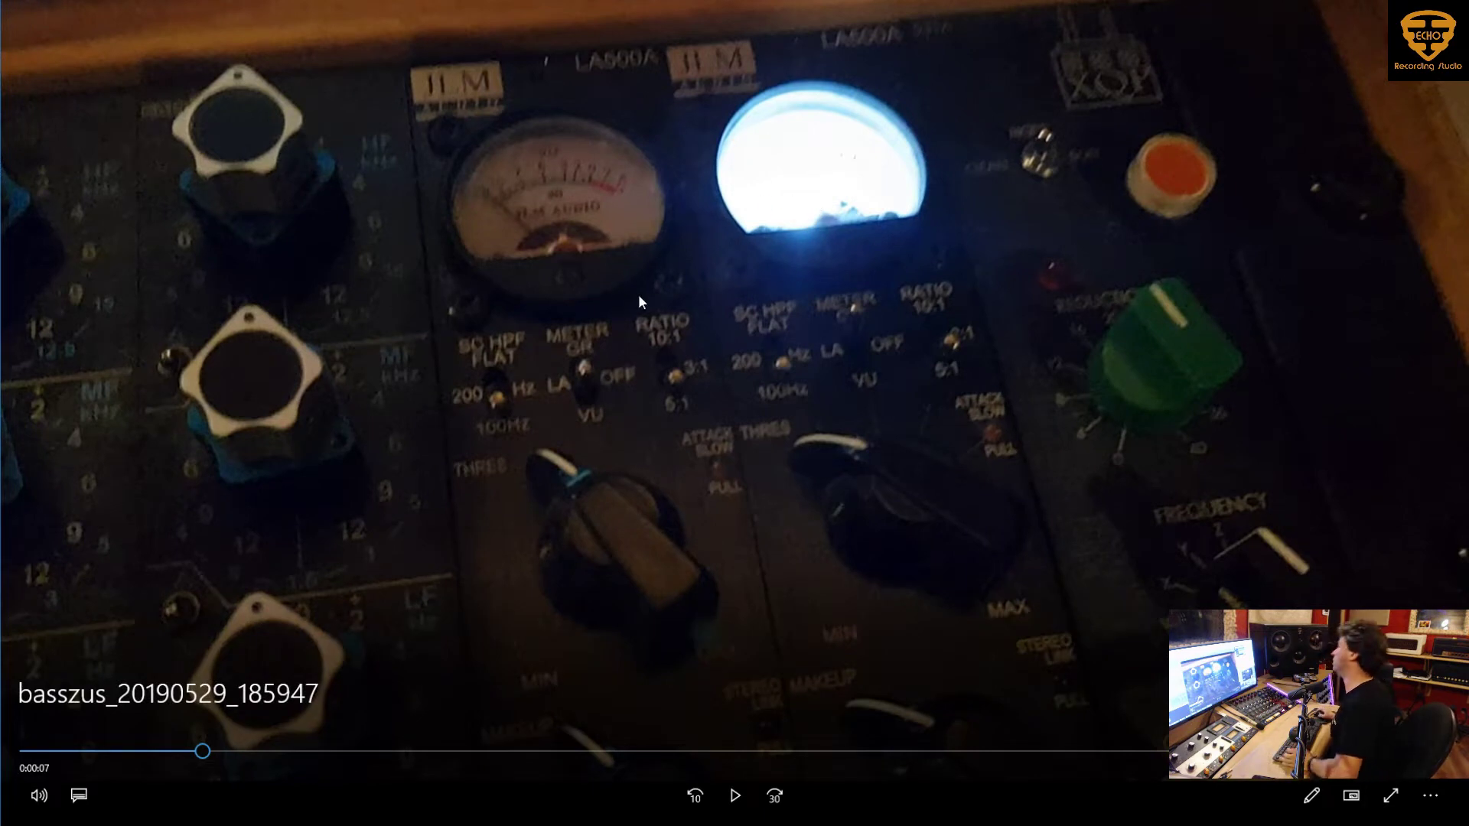
pyautogui.click(742, 783)
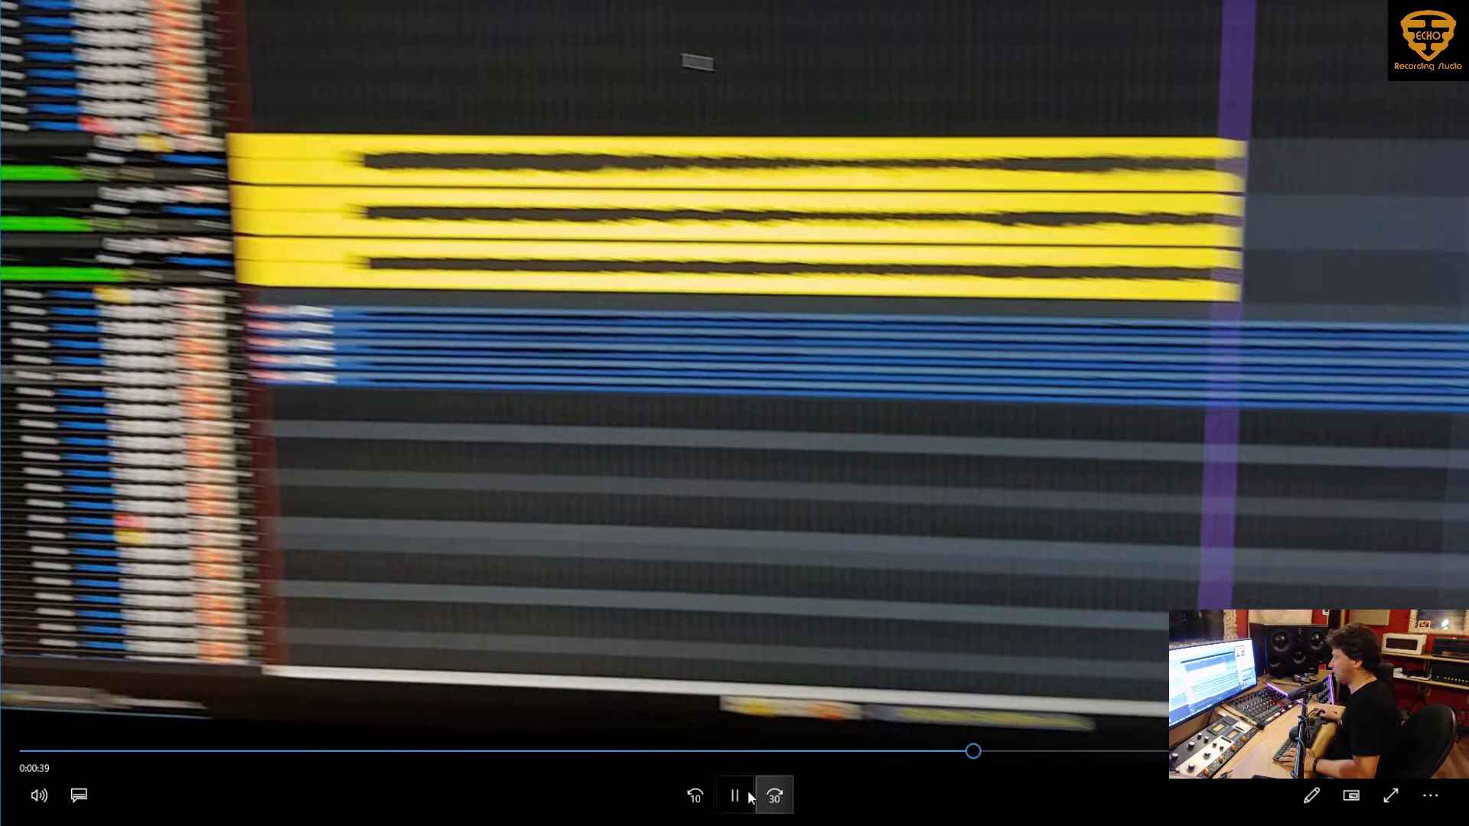
pyautogui.click(744, 792)
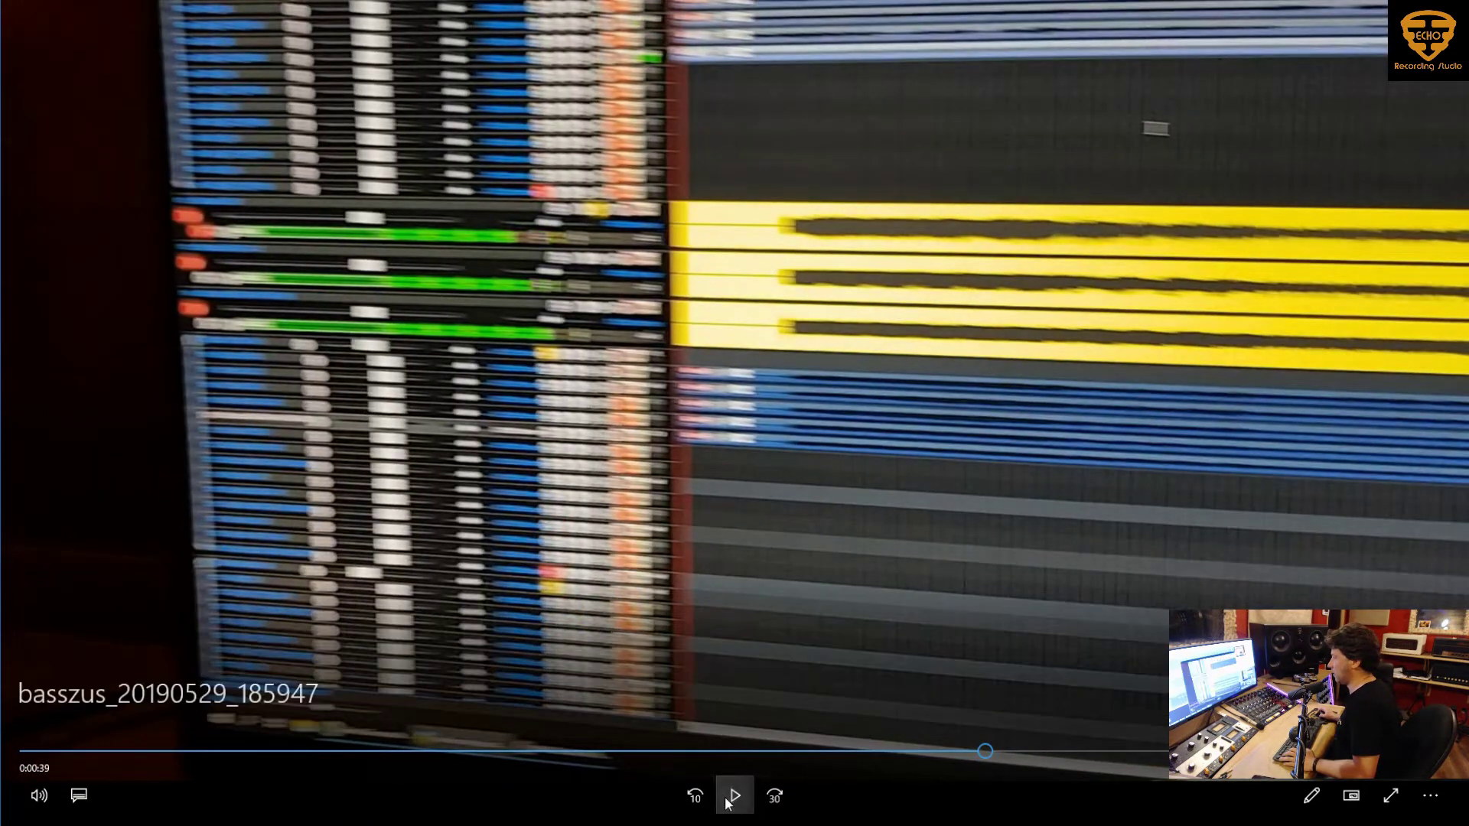
pyautogui.click(969, 751)
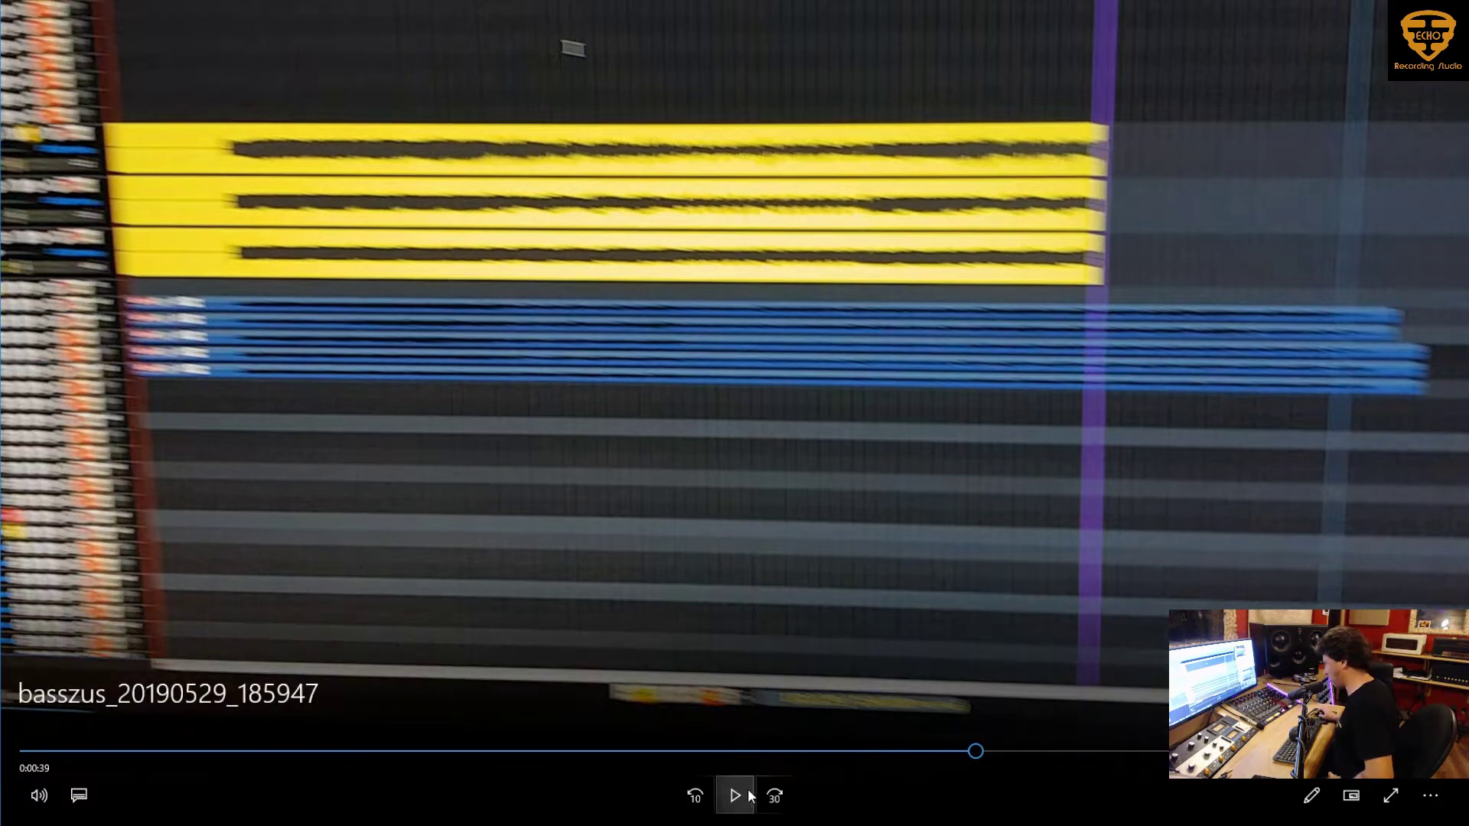
pyautogui.click(747, 796)
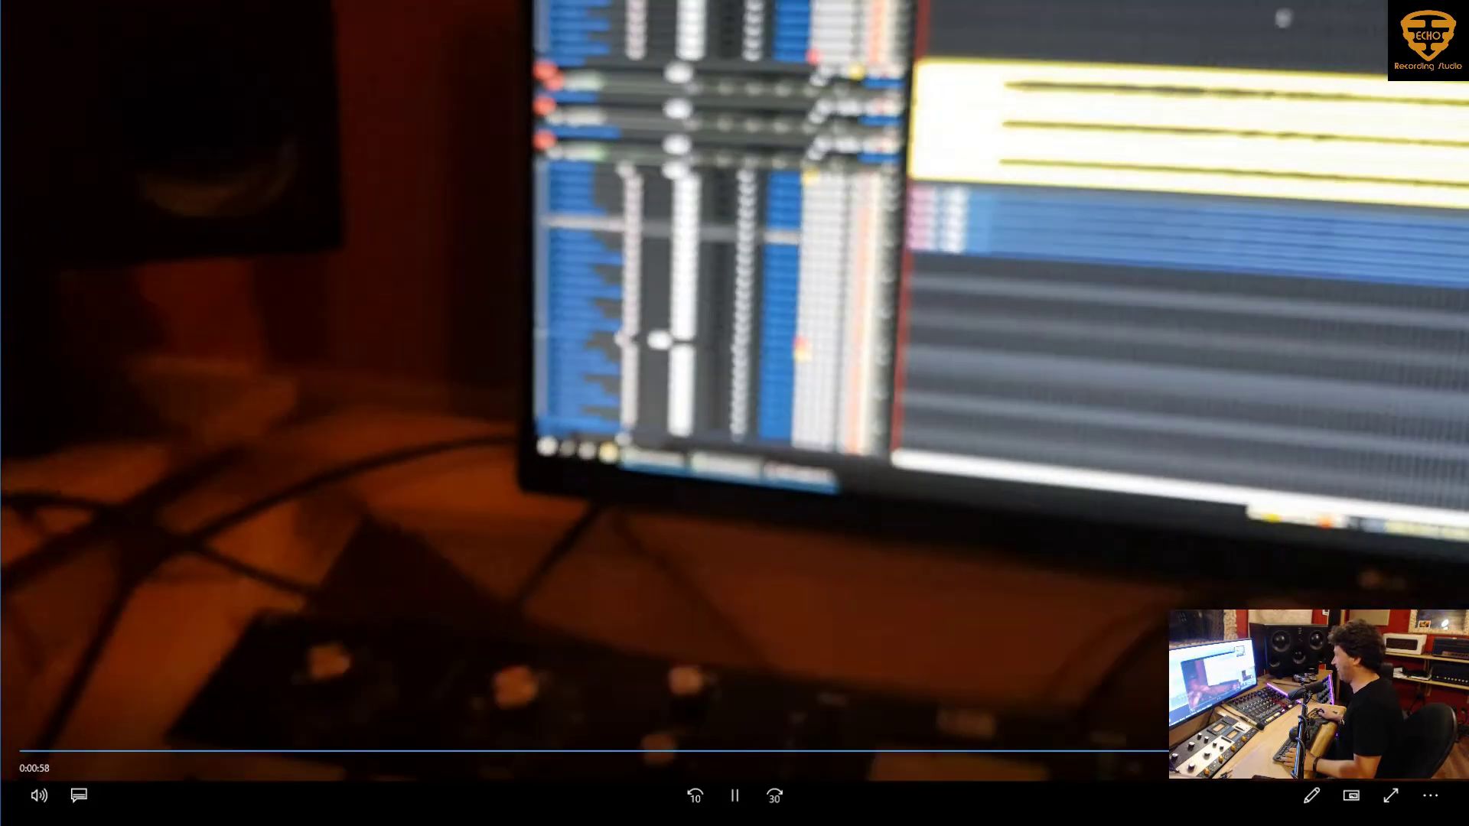
pyautogui.click(747, 796)
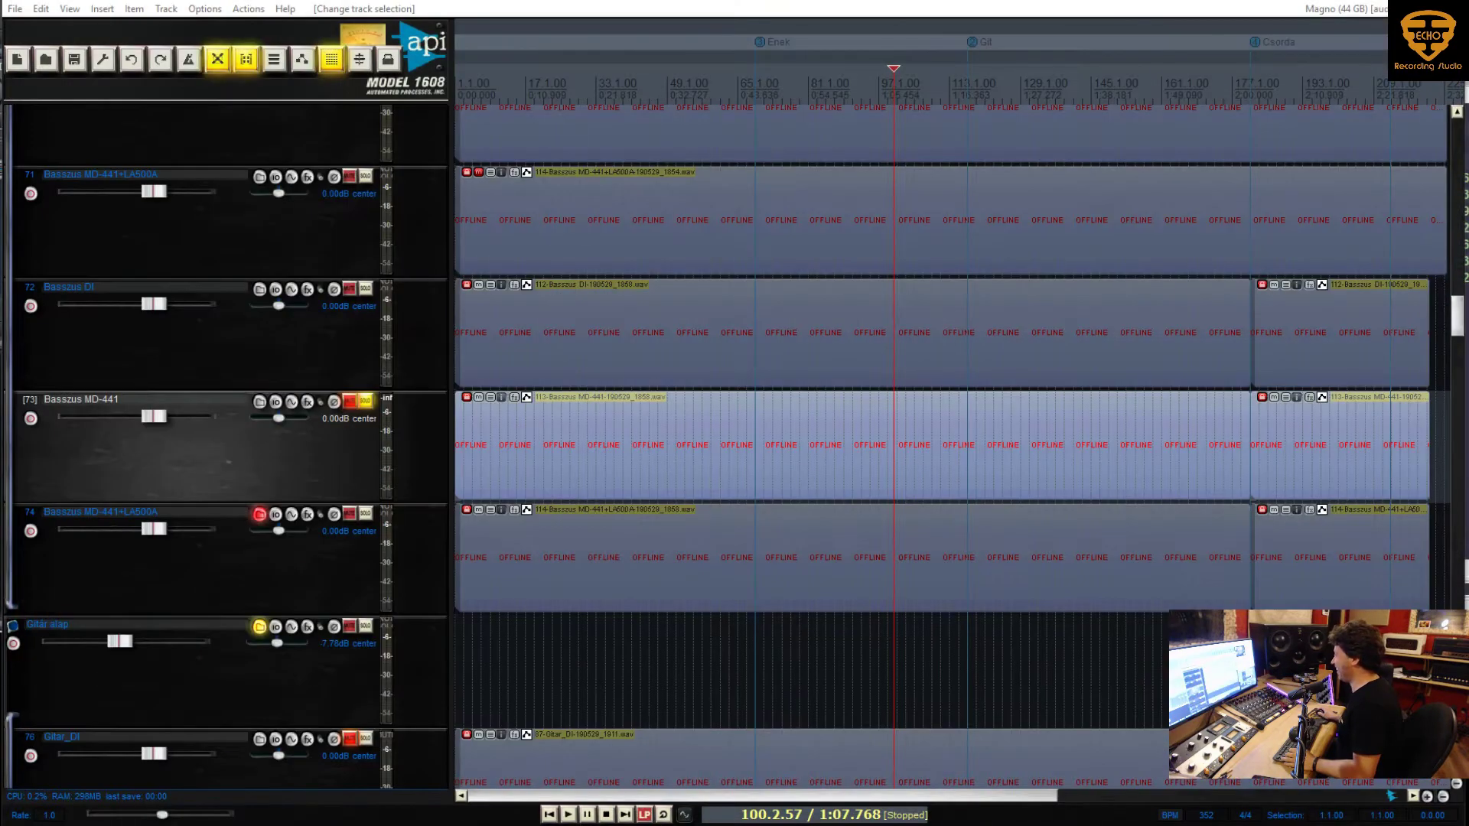
# Examine the Basszus MD-441+LA500A recording's waveform and the clip join near bar 181 on the final bass takes
pyautogui.click(796, 574)
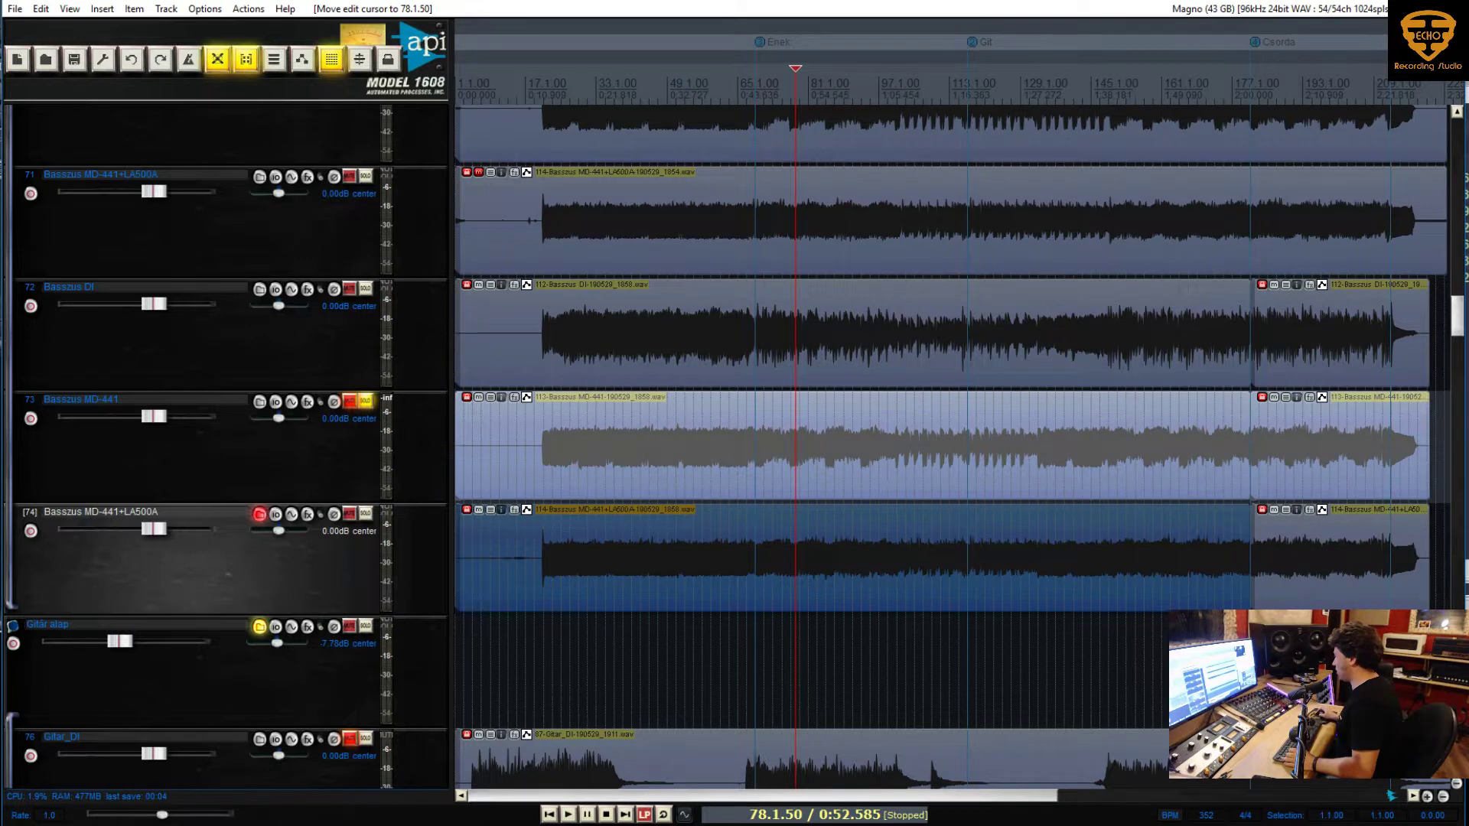
pyautogui.scroll(-5, 1264, 597)
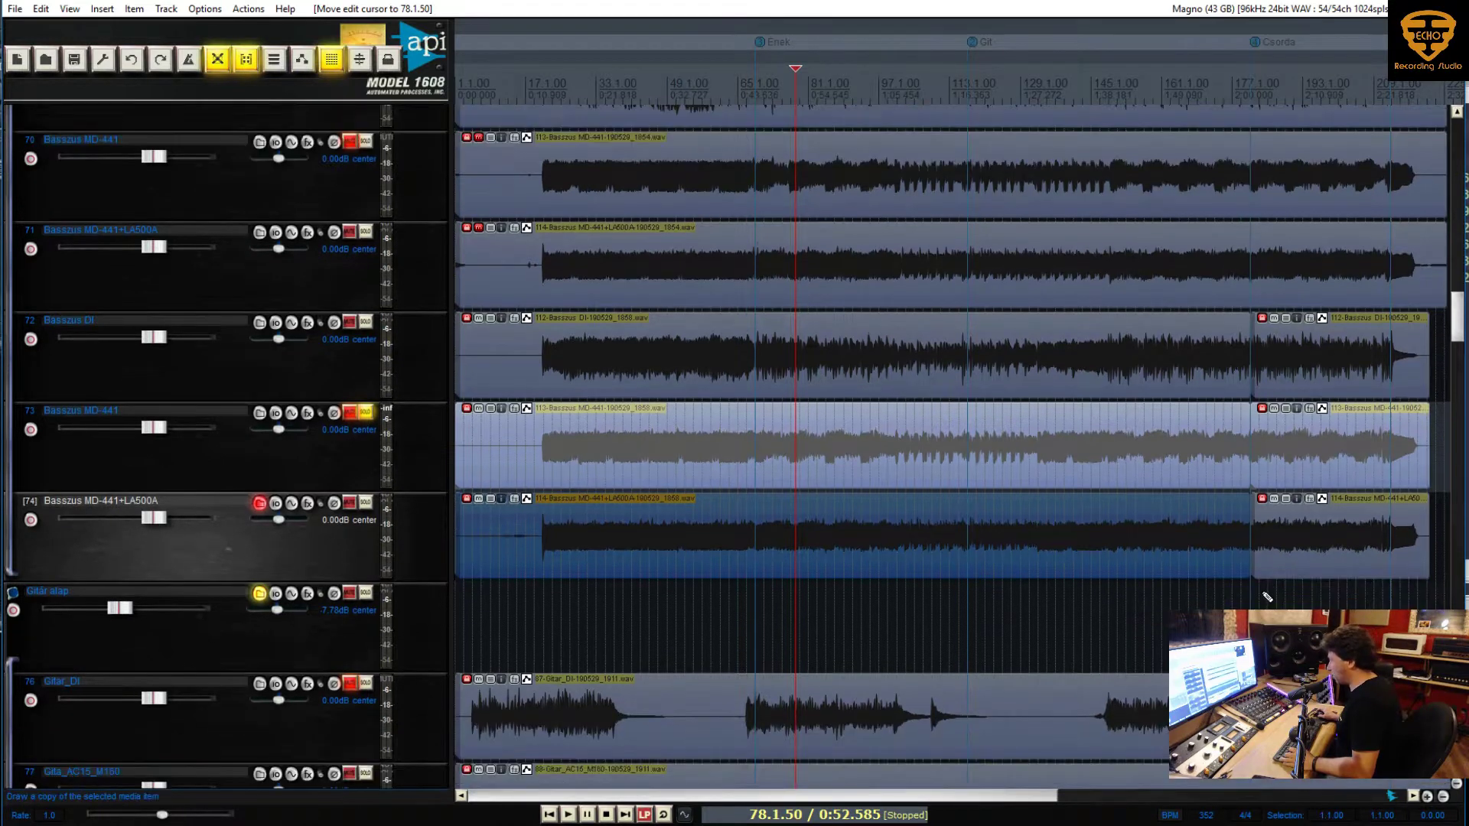
pyautogui.click(1286, 536)
pyautogui.scroll(5, 1287, 536)
pyautogui.scroll(-5, 1287, 536)
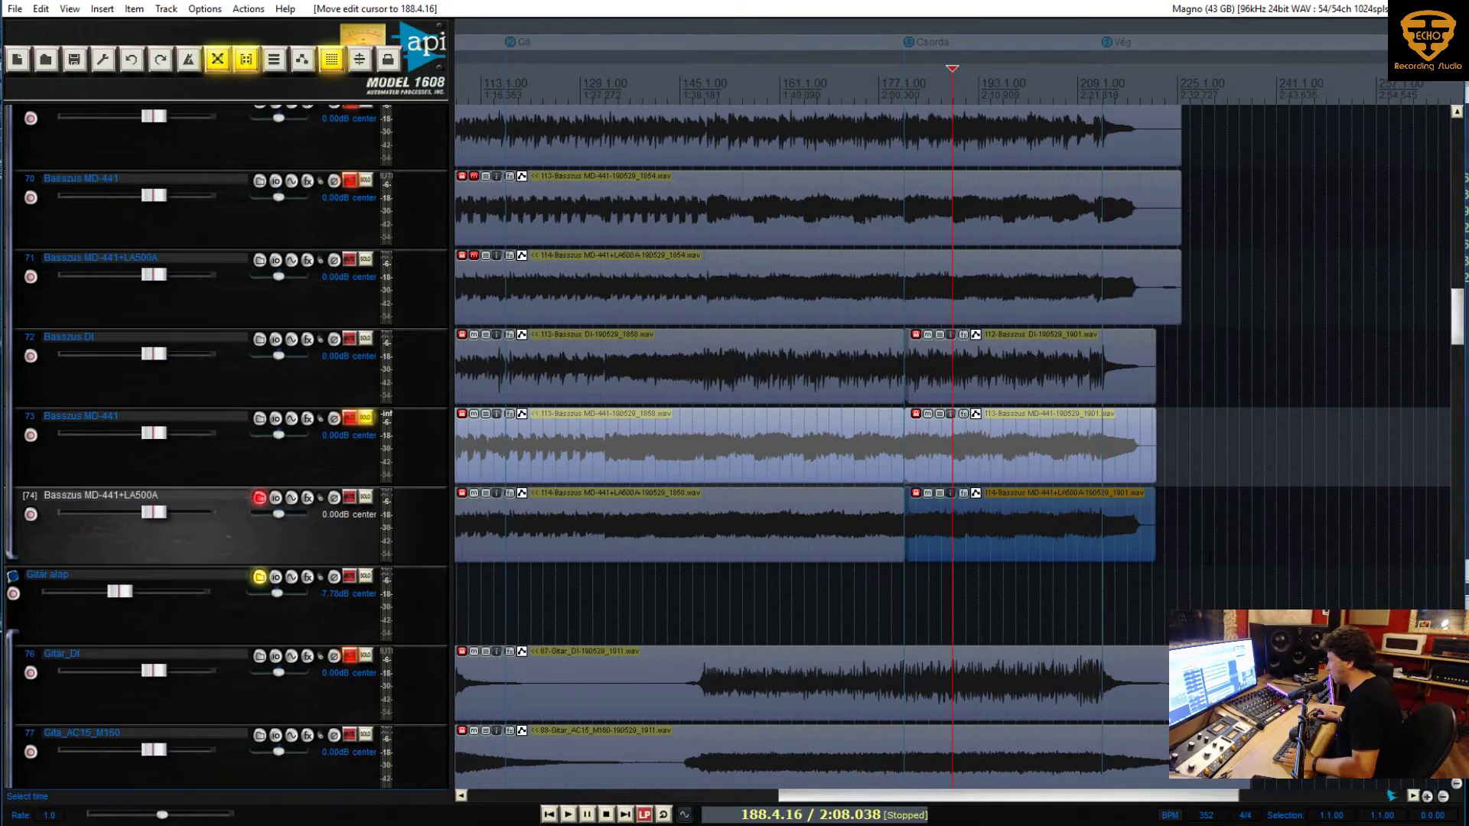
pyautogui.scroll(2, 980, 544)
pyautogui.scroll(1, 974, 548)
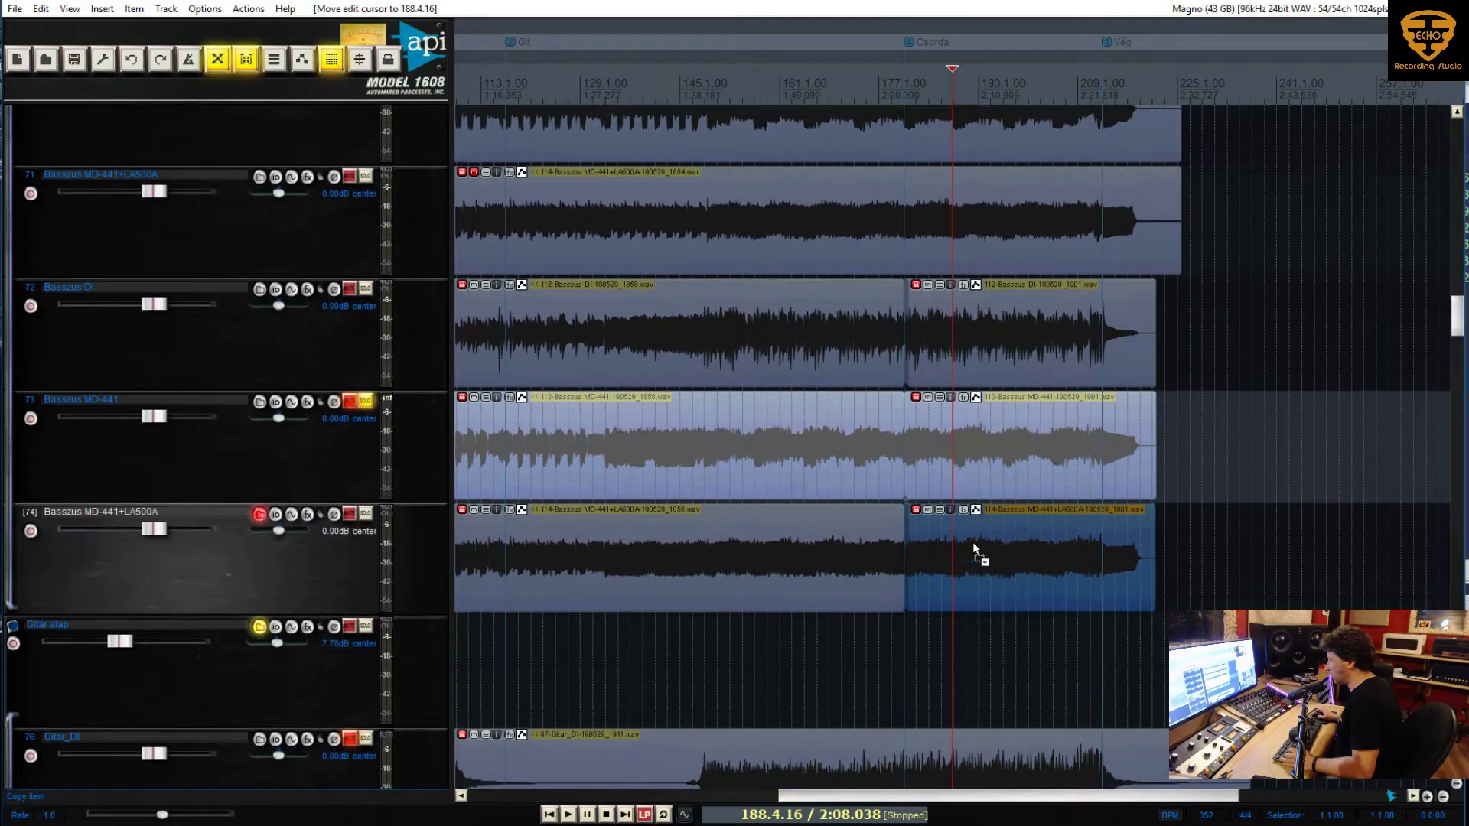
pyautogui.scroll(-2, 985, 548)
pyautogui.scroll(2, 956, 502)
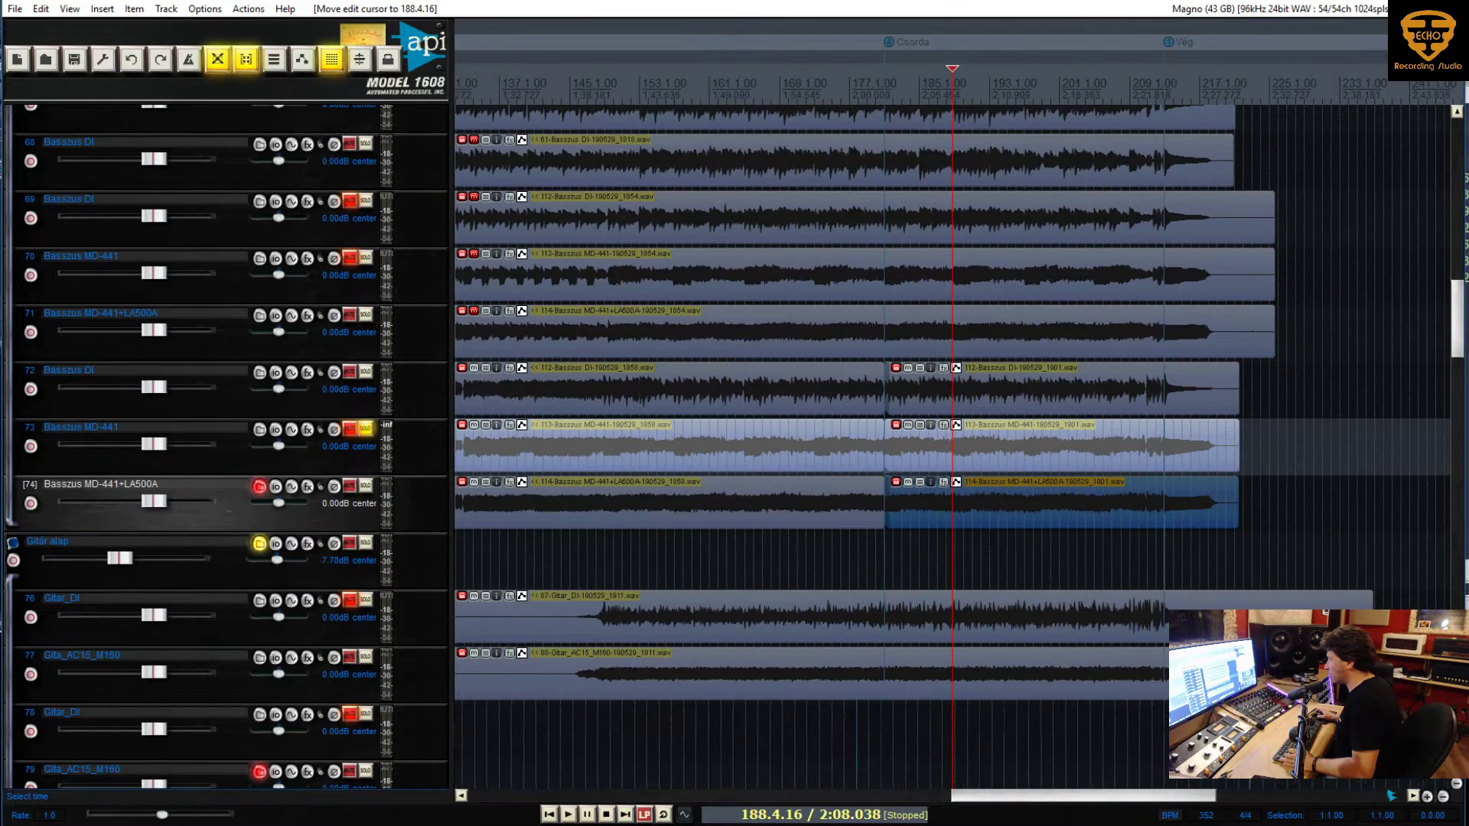
pyautogui.click(916, 400)
pyautogui.scroll(-2, 1012, 484)
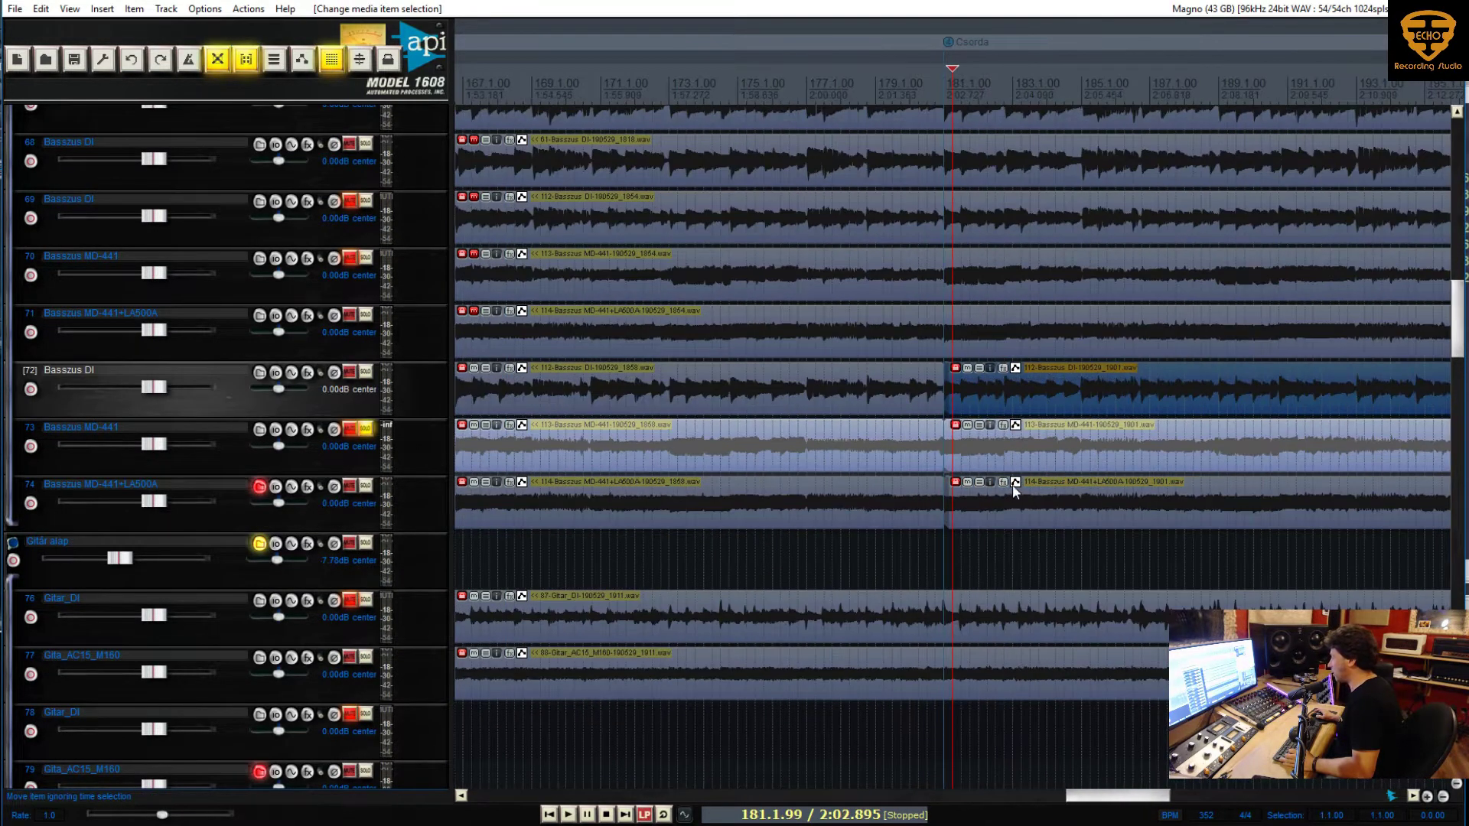
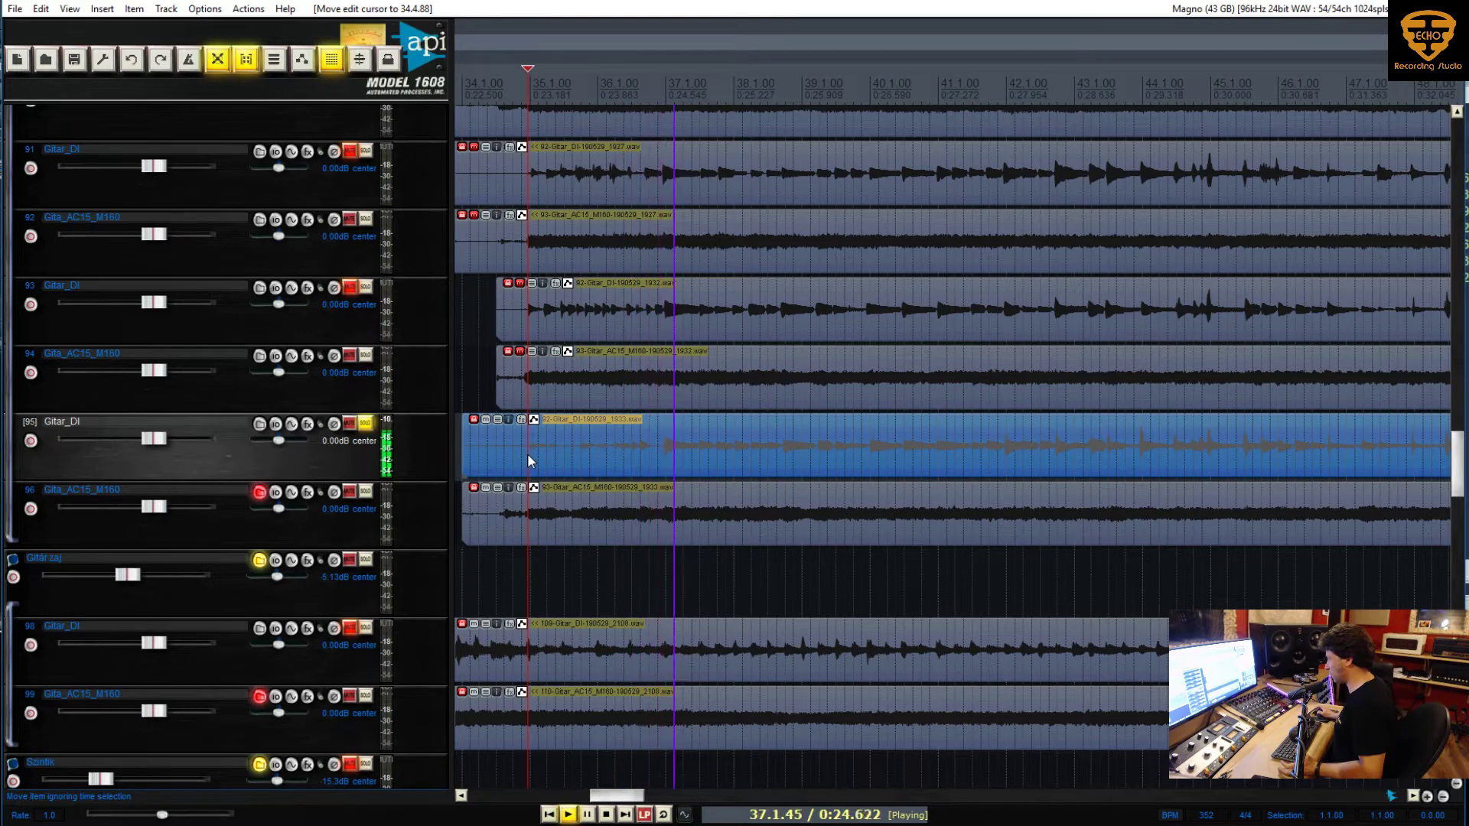
# Solo the Gitar_AC15_M160 track 96 exclusively in place of Gitar_DI track 95 during playback
pyautogui.scroll(-5, 535, 455)
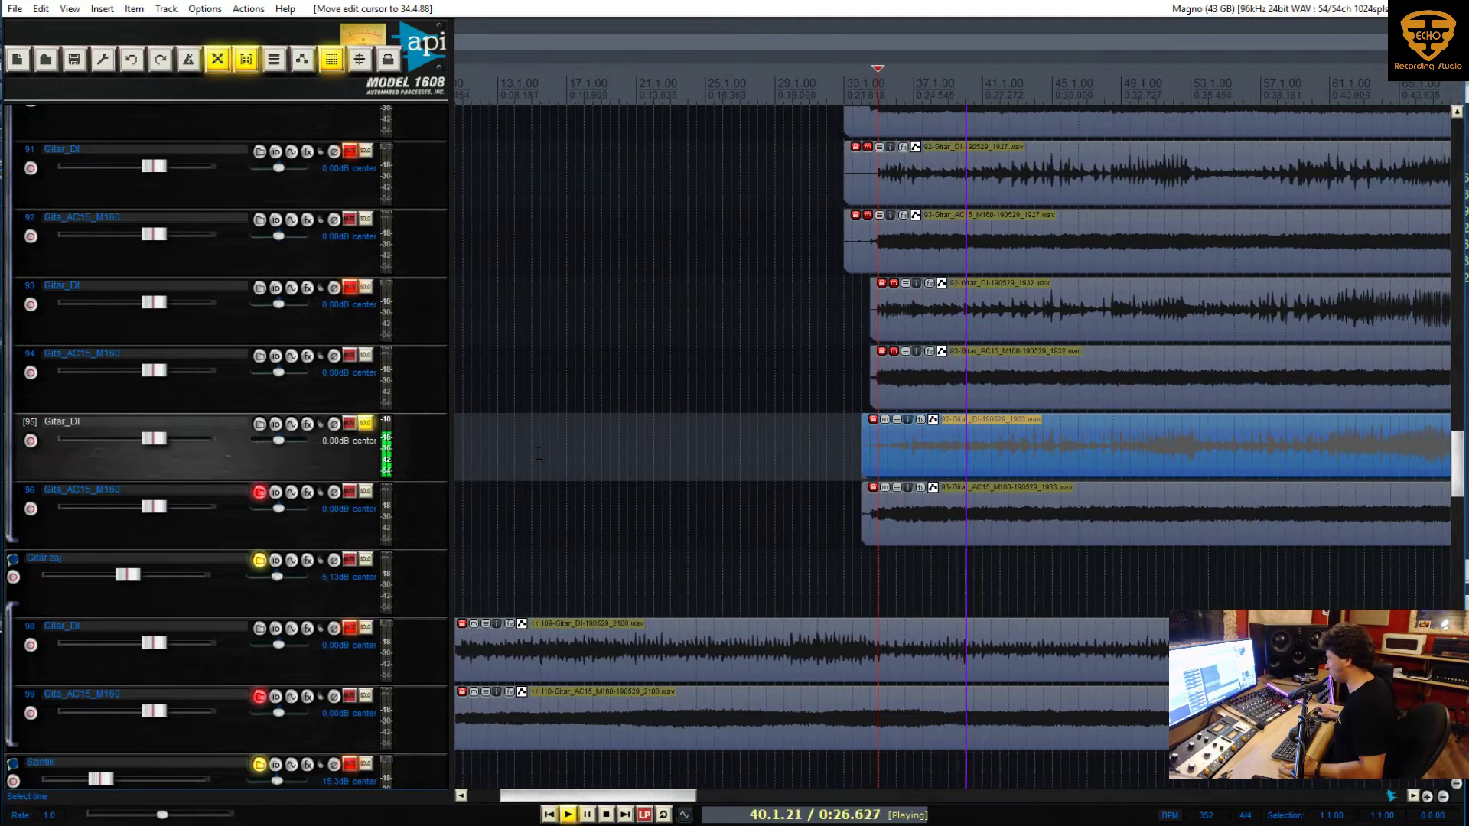
pyautogui.scroll(-3, 539, 453)
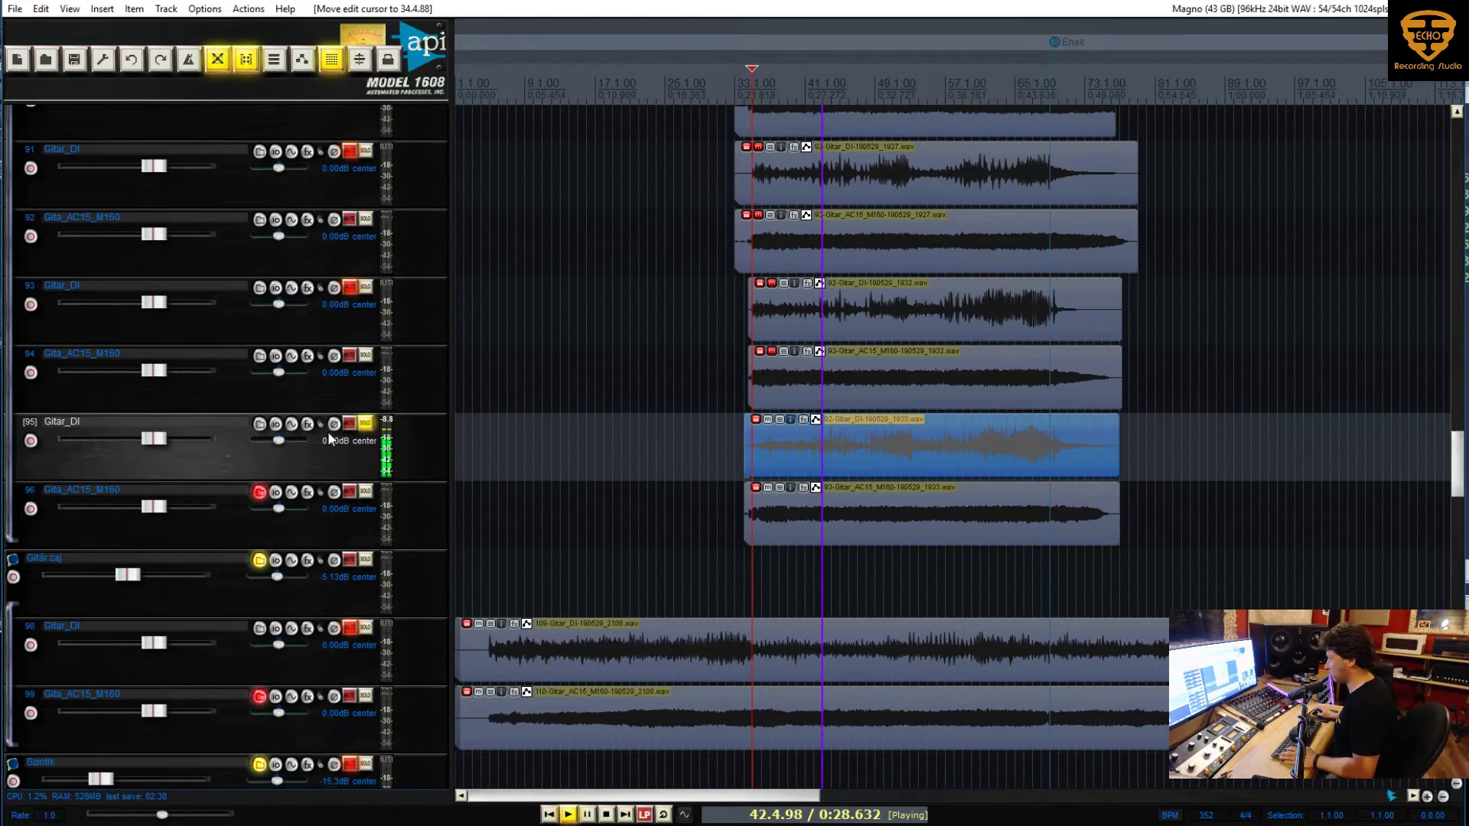
pyautogui.rightClick(367, 492)
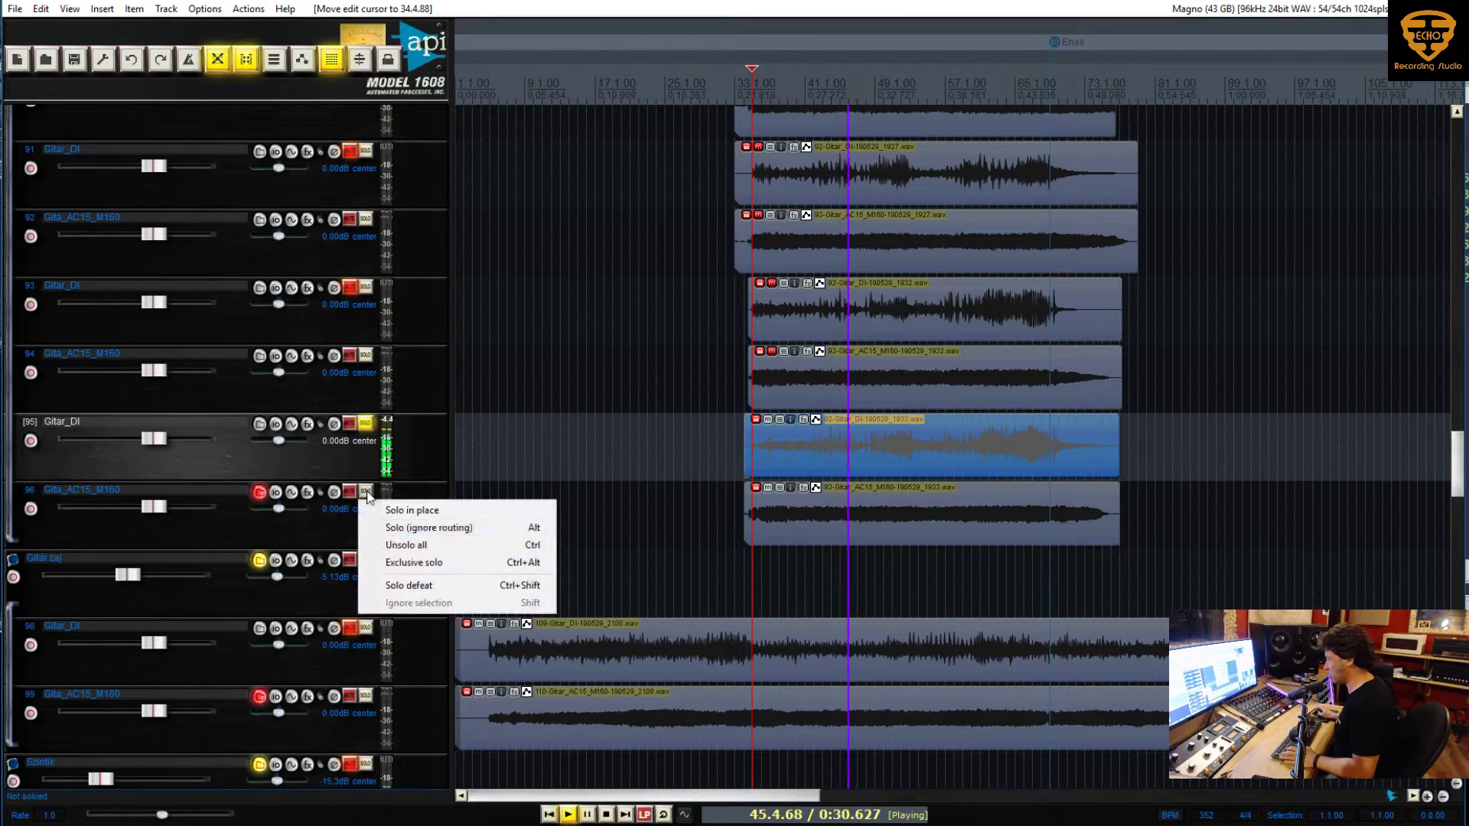
pyautogui.click(408, 563)
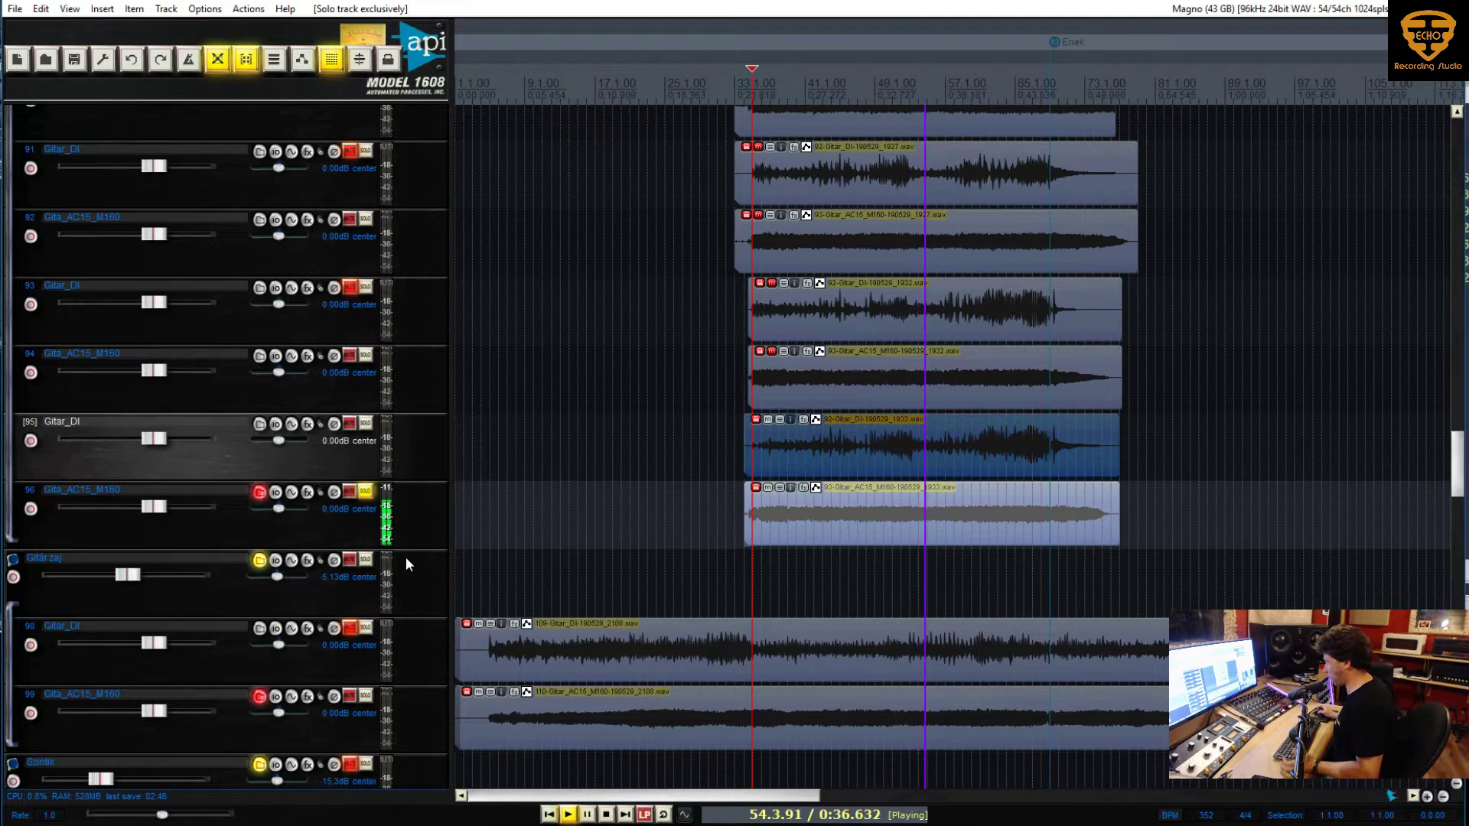
# Unsolo all tracks and mute Gitar_DI track 95 while the full arrangement plays
pyautogui.rightClick(371, 493)
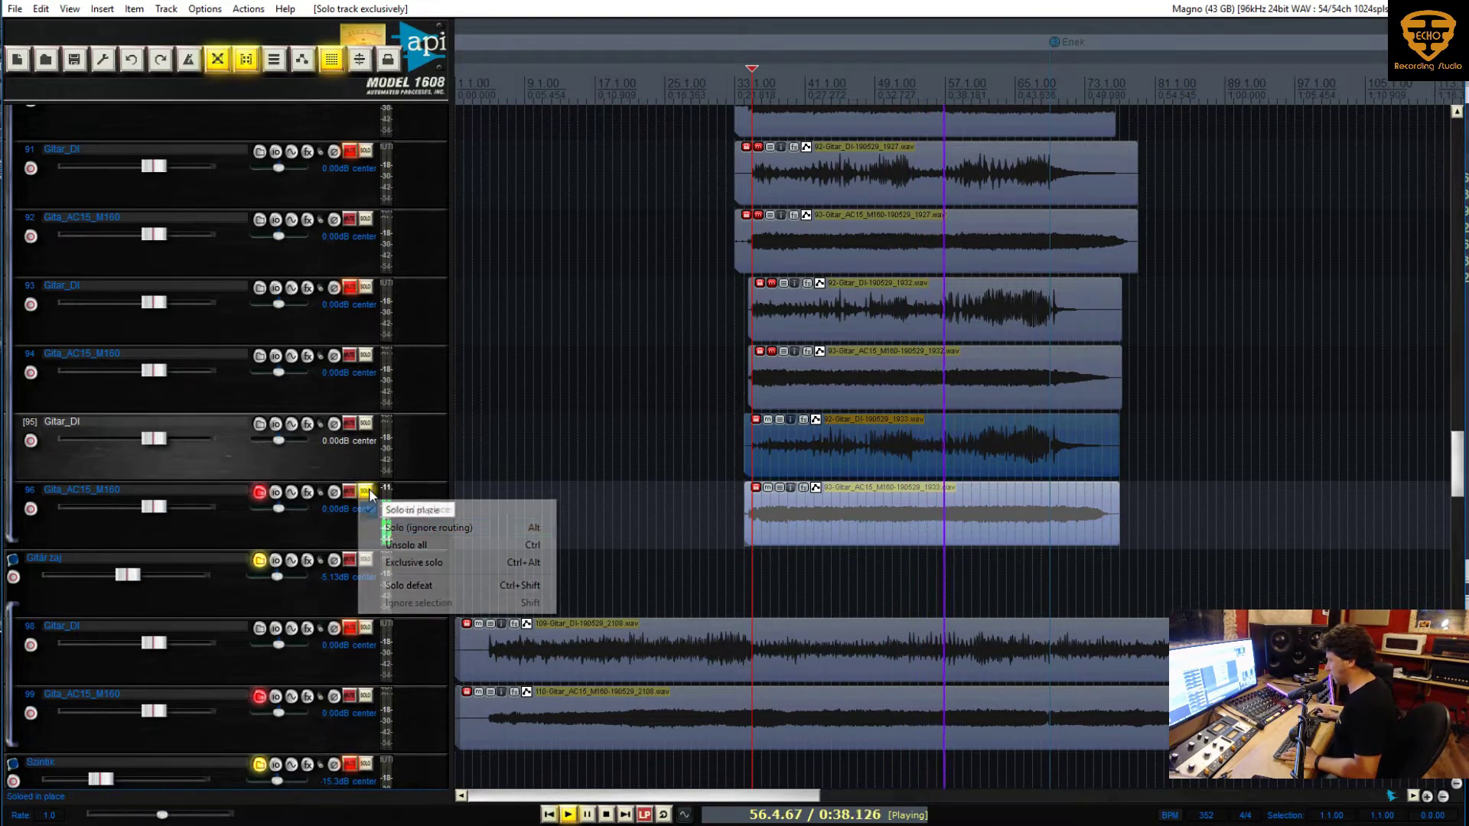
pyautogui.click(395, 546)
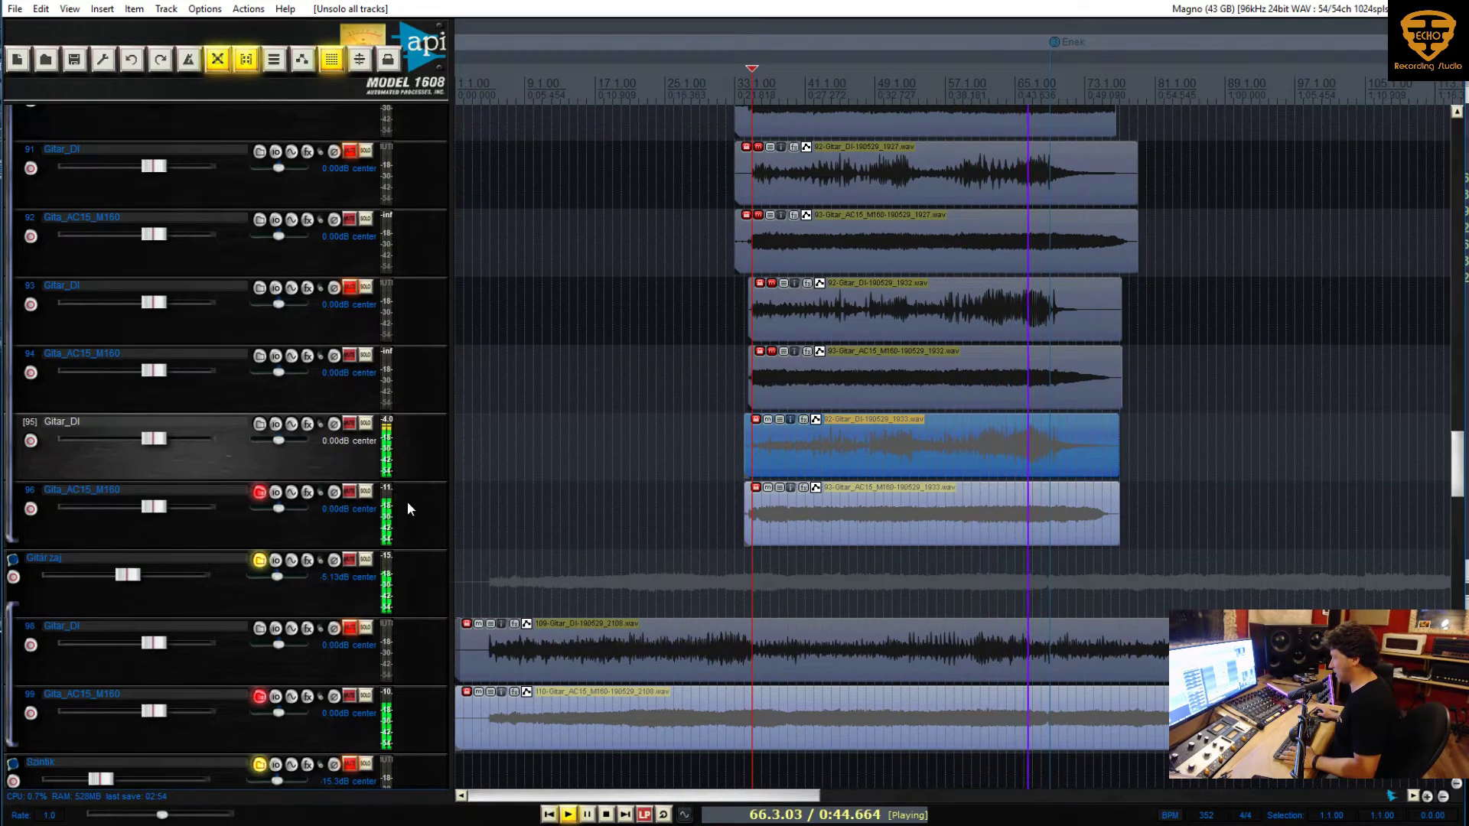
pyautogui.click(350, 424)
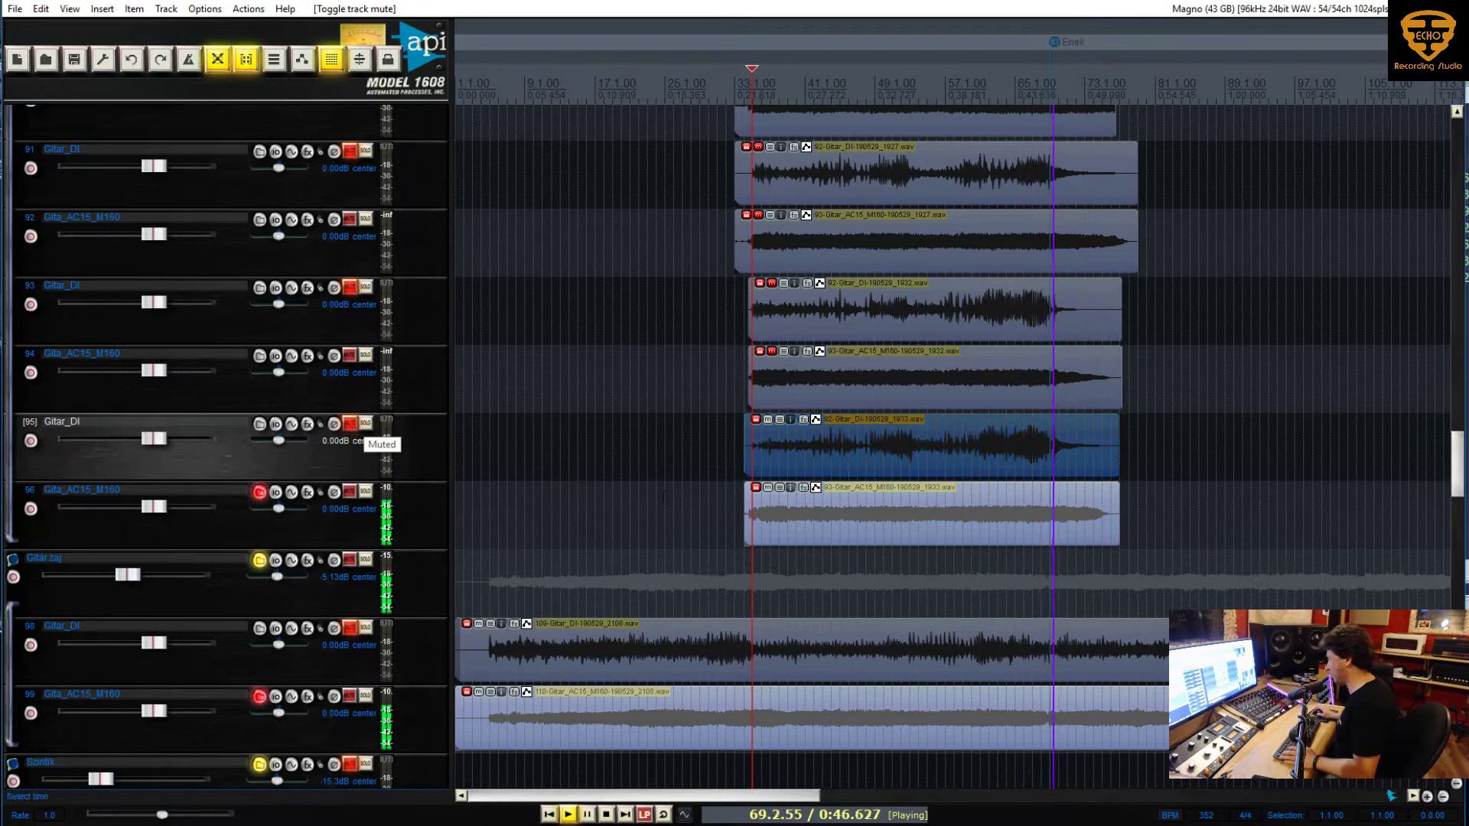
# Stop playback and go to the Moog SubSeq 37 tracks, placing the edit cursor at about bar 10 on track 108
pyautogui.scroll(-3, 762, 478)
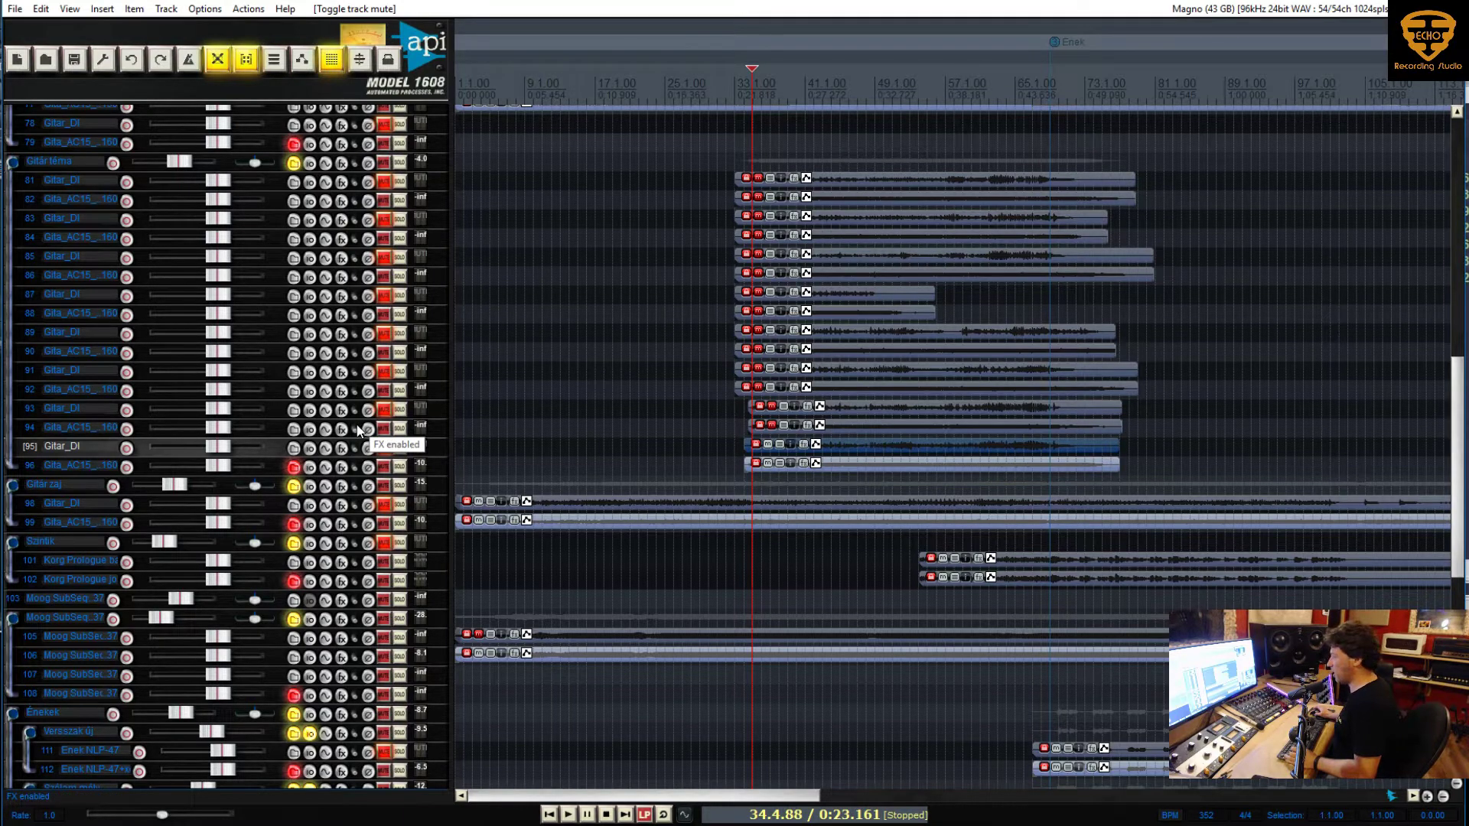
pyautogui.scroll(-2, 357, 430)
pyautogui.scroll(-2, 337, 470)
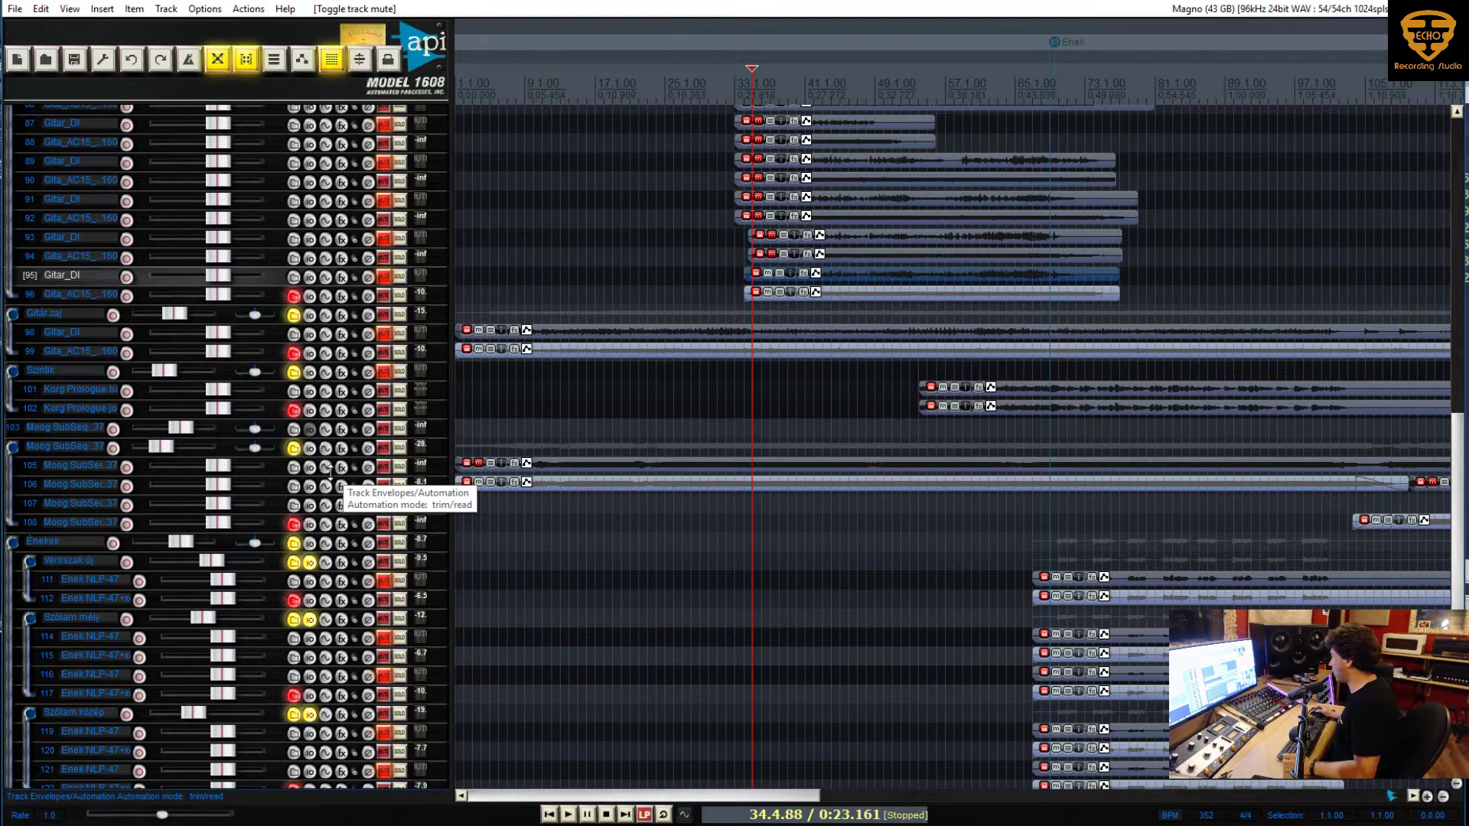
pyautogui.click(541, 523)
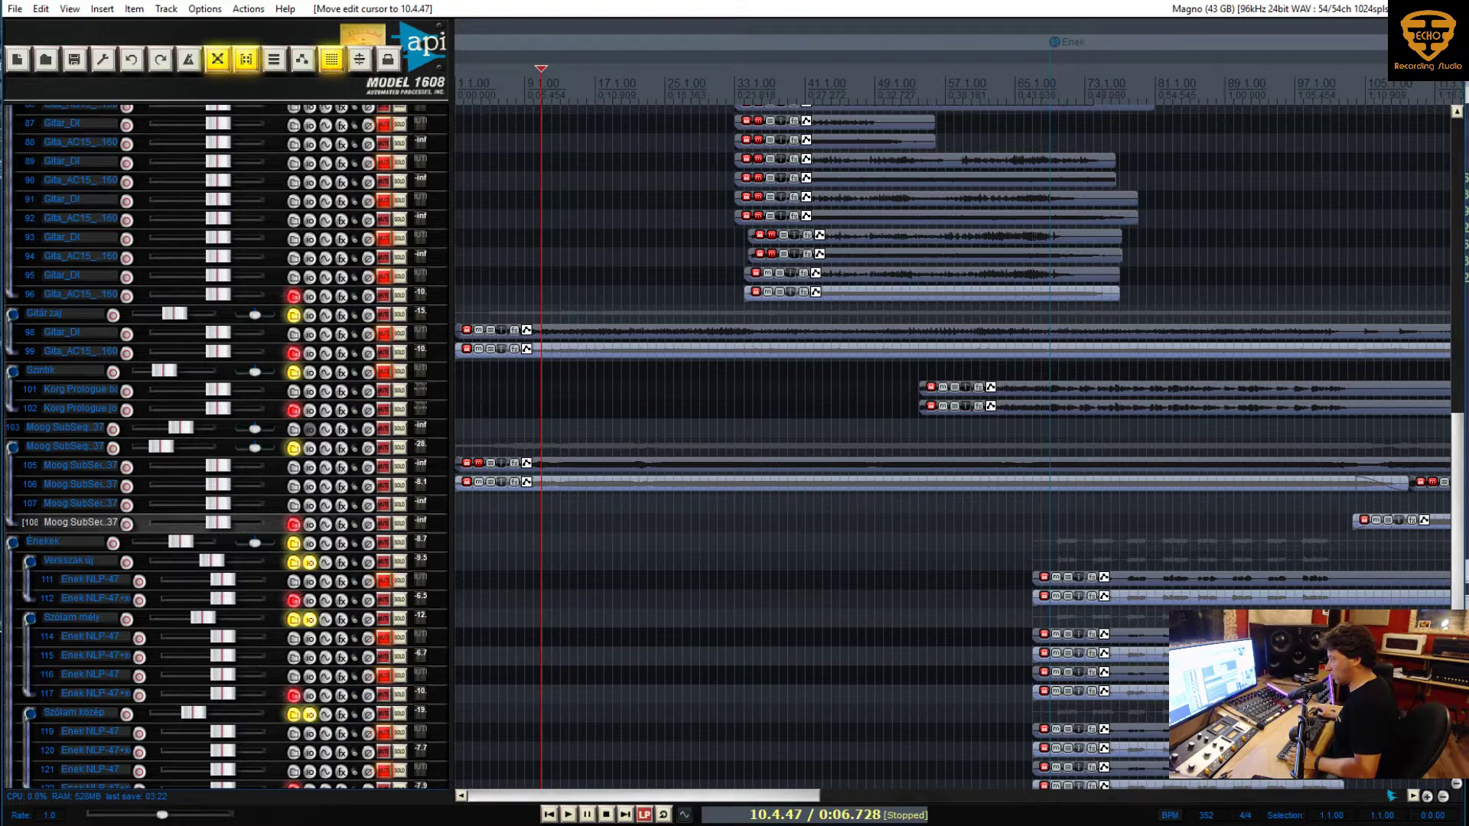
# Switch to the file manager and play the moog video, pausing at about 0:44 and resuming from about 1:26
pyautogui.hotkey('alt', 'Tab')
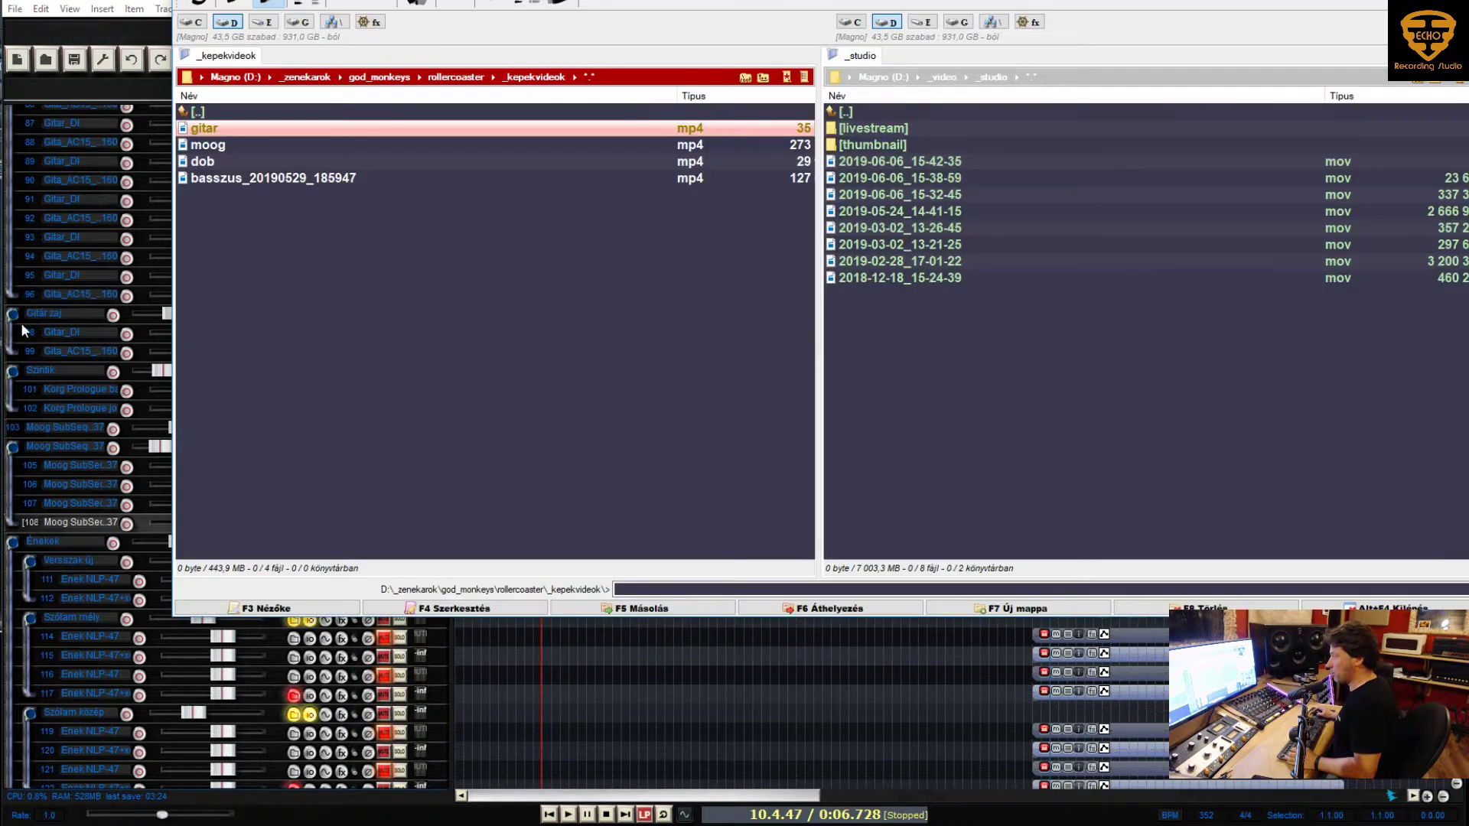
pyautogui.doubleClick(243, 143)
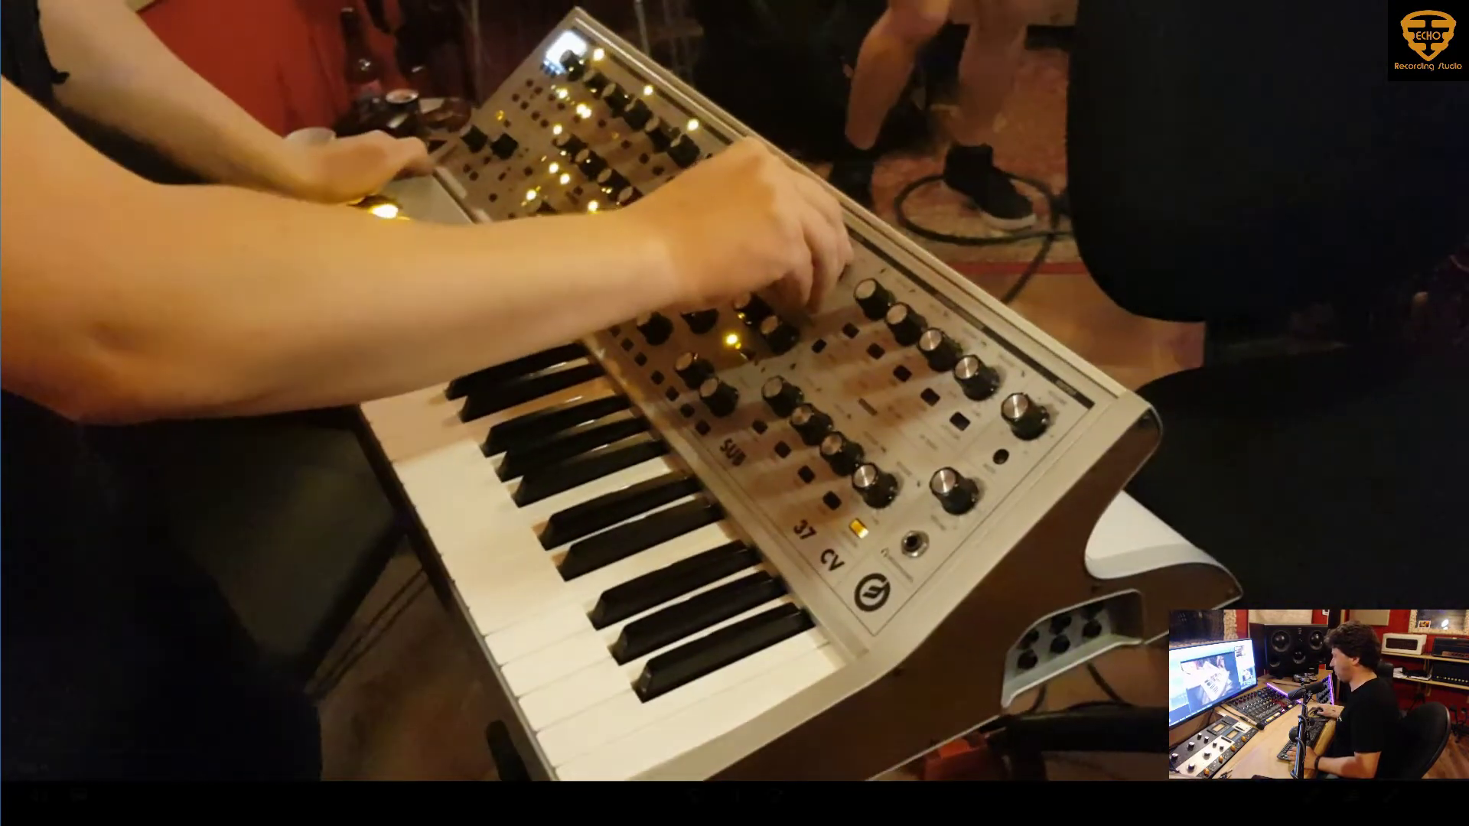
pyautogui.moveTo(1386, 784)
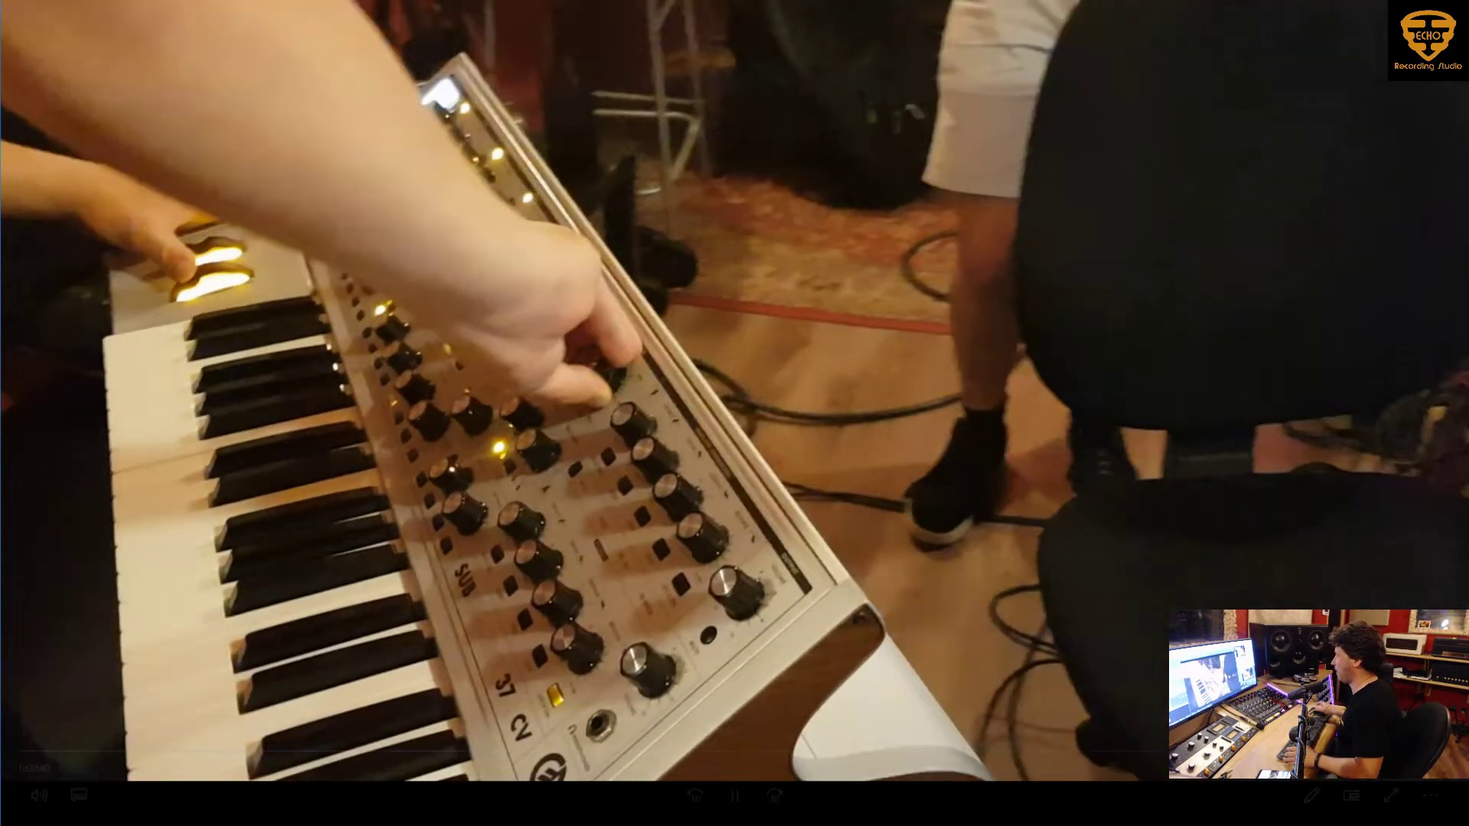
pyautogui.moveTo(819, 609)
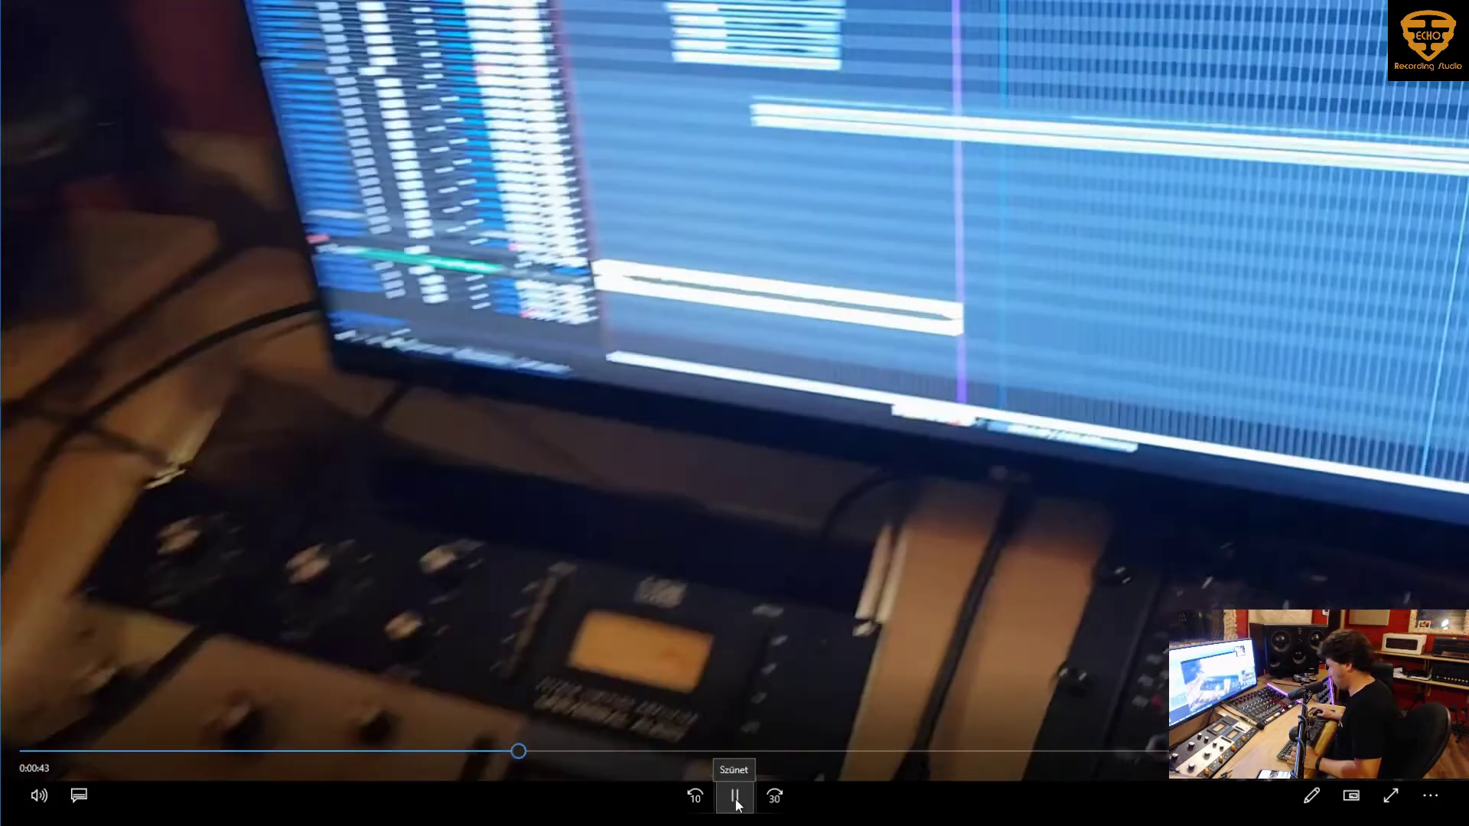
pyautogui.click(736, 799)
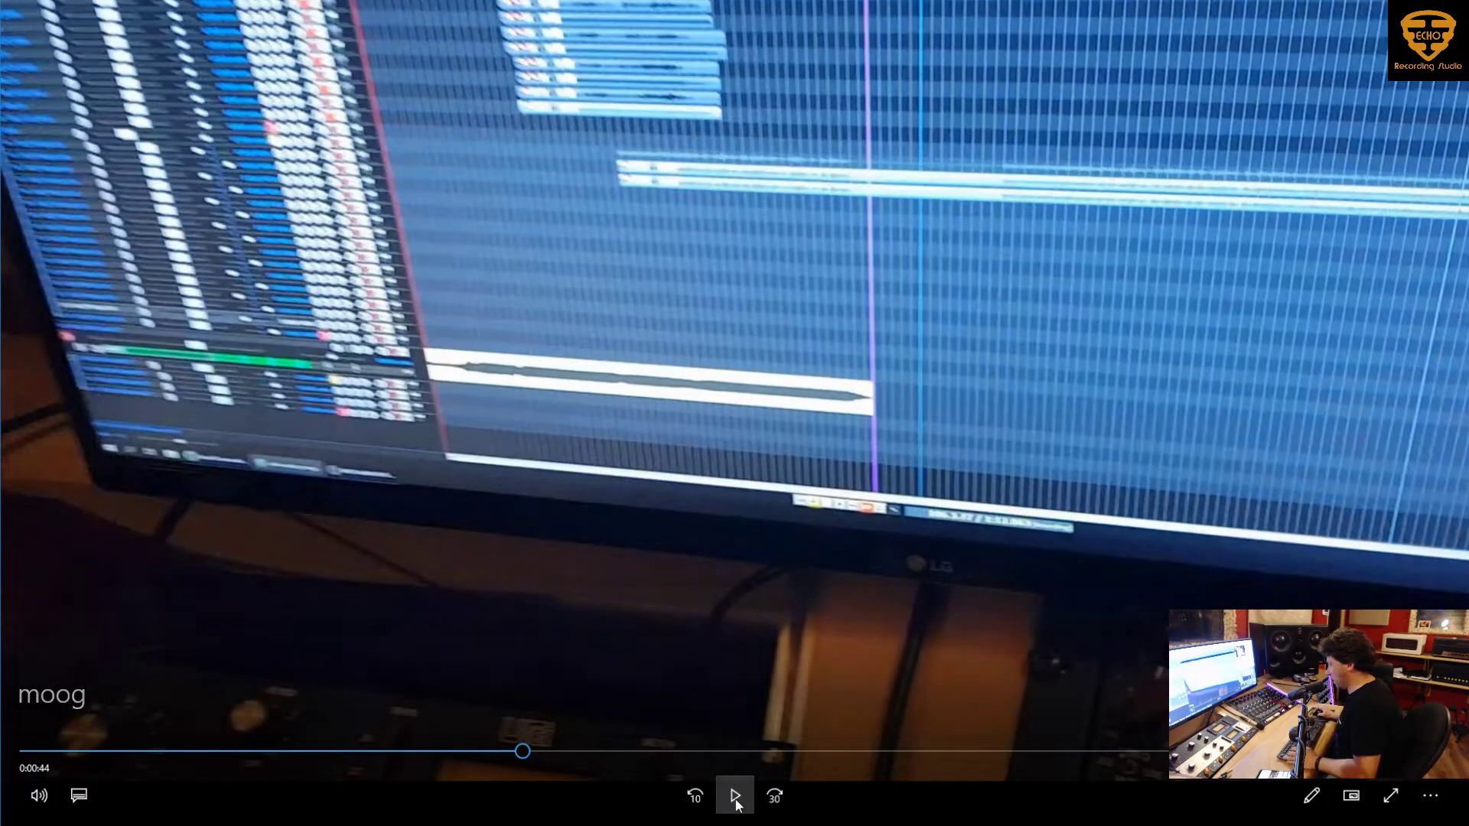
pyautogui.click(1009, 753)
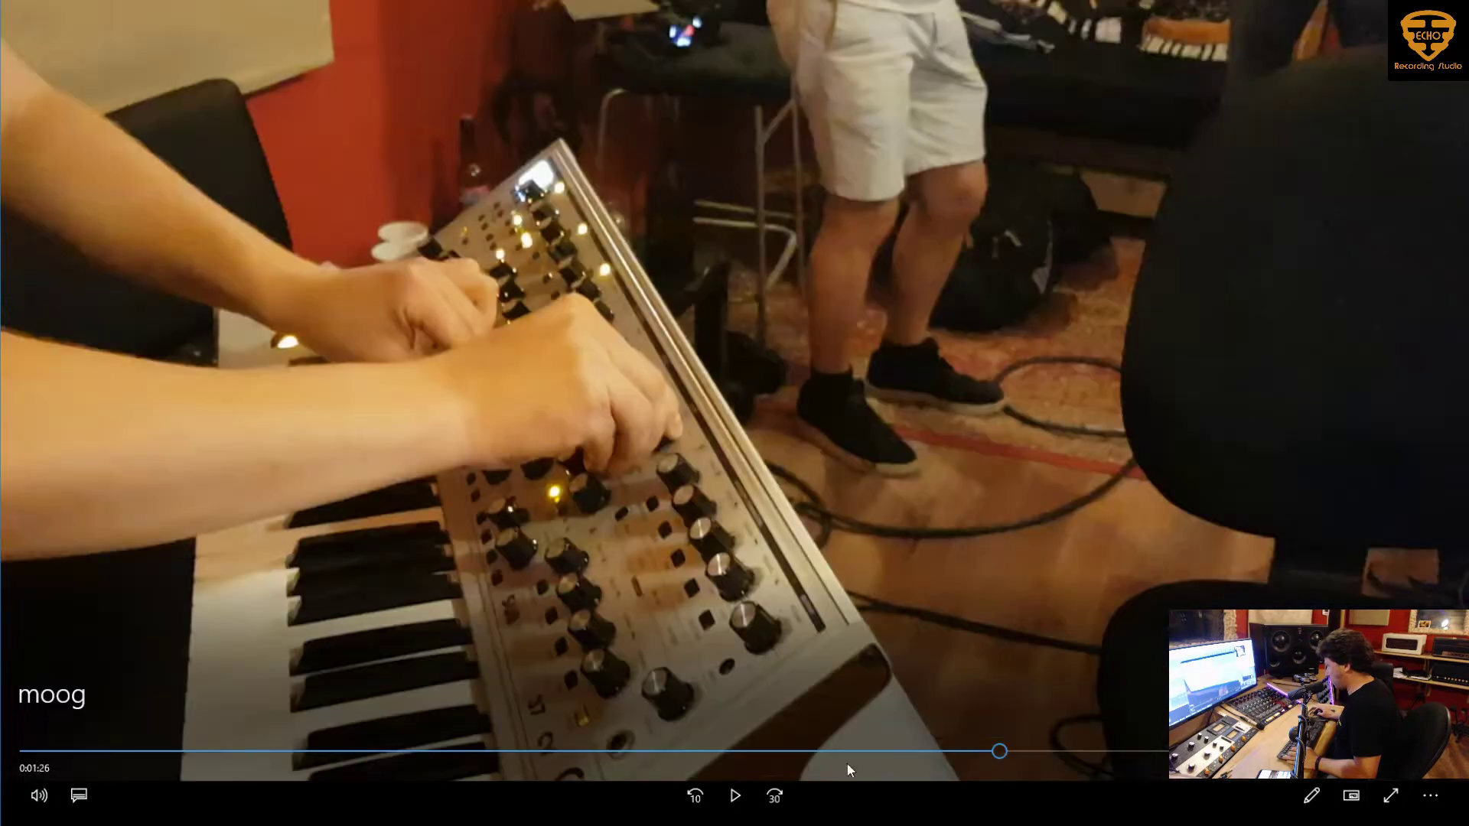
pyautogui.click(742, 790)
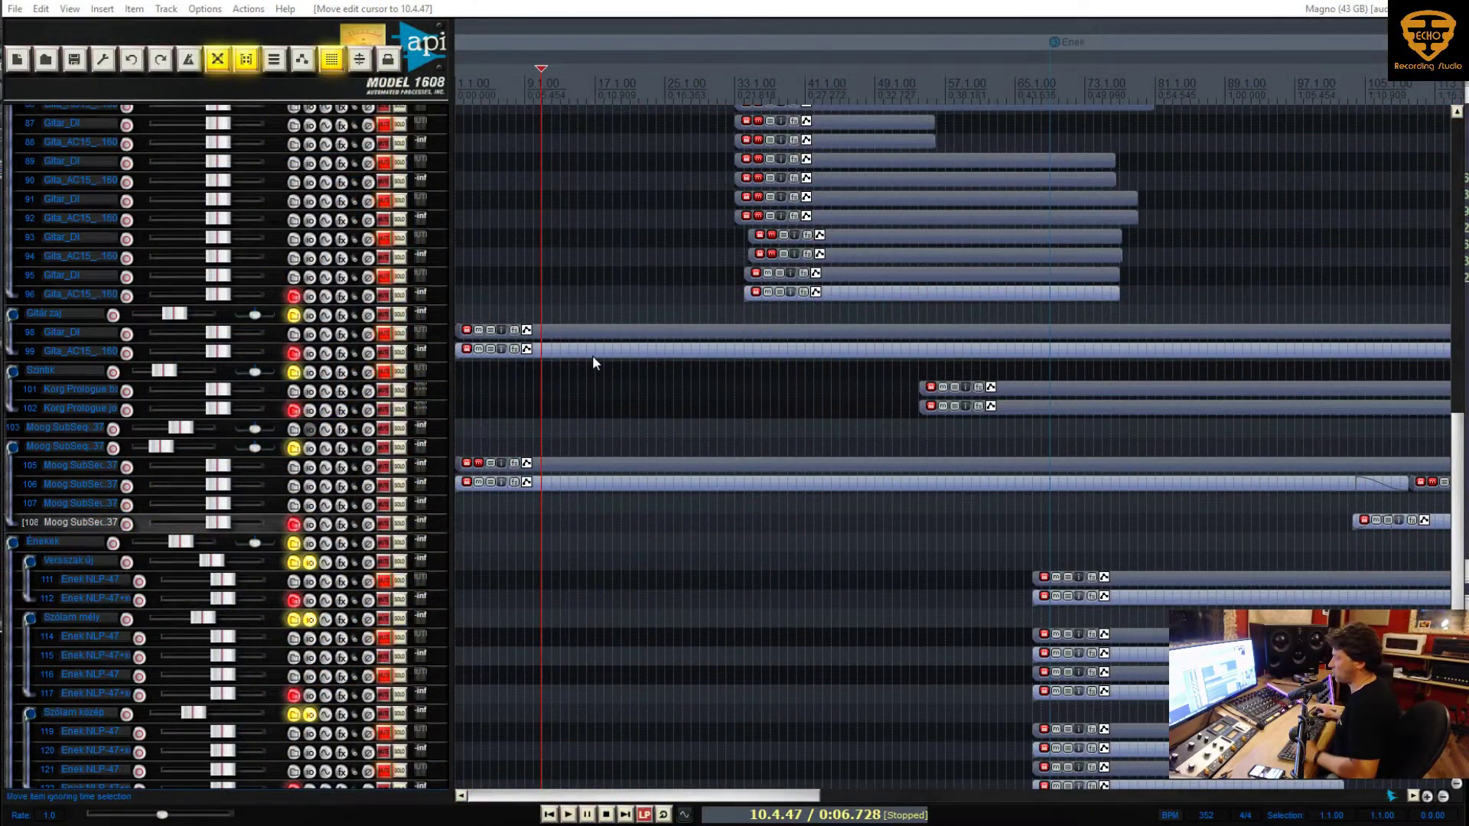
# Return to the project and review its track list from the Dobok drum folders through bass, guitars and synths to the vocals
pyautogui.scroll(12, 375, 372)
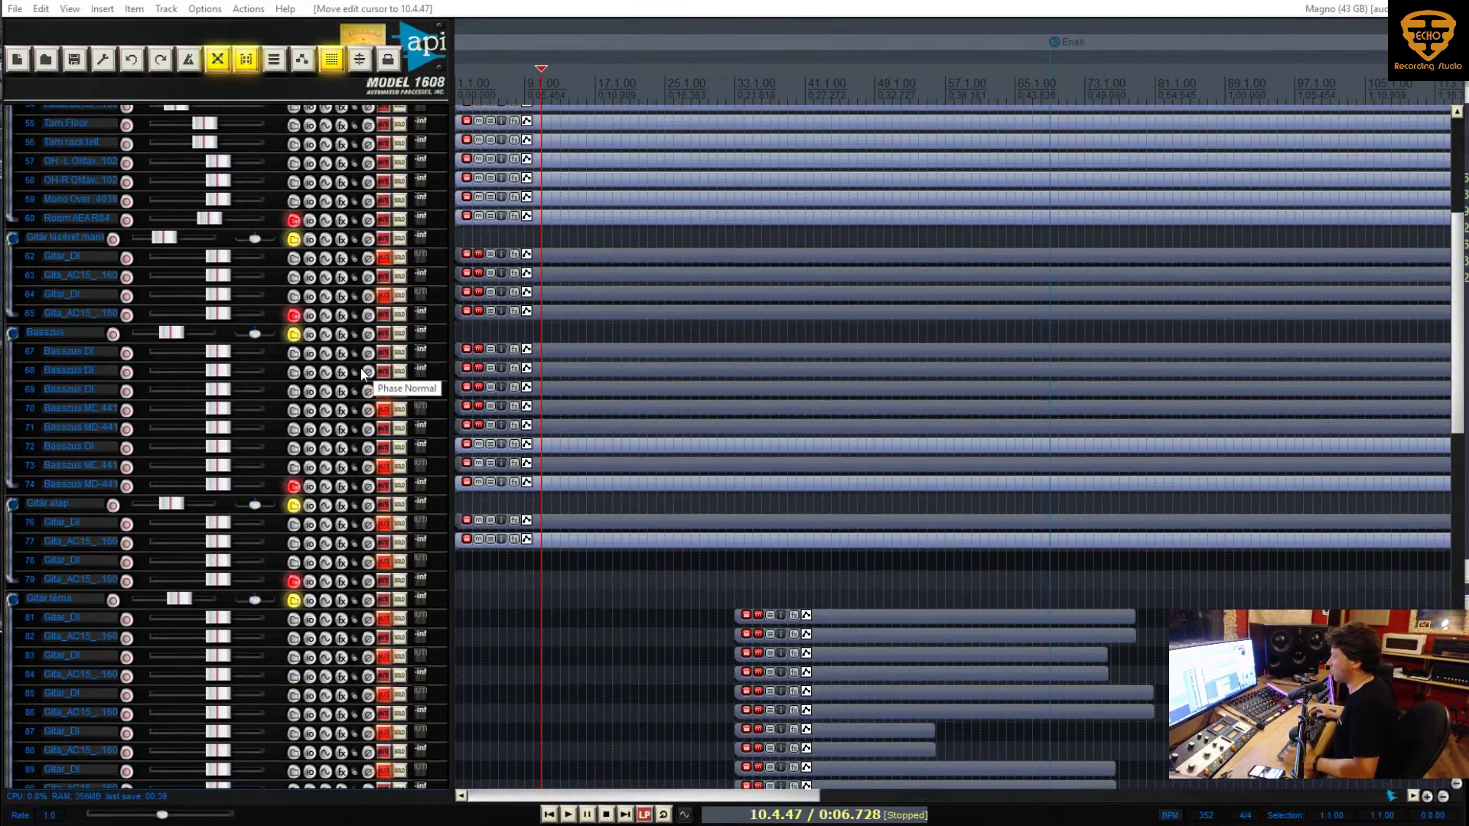
pyautogui.scroll(4, 363, 373)
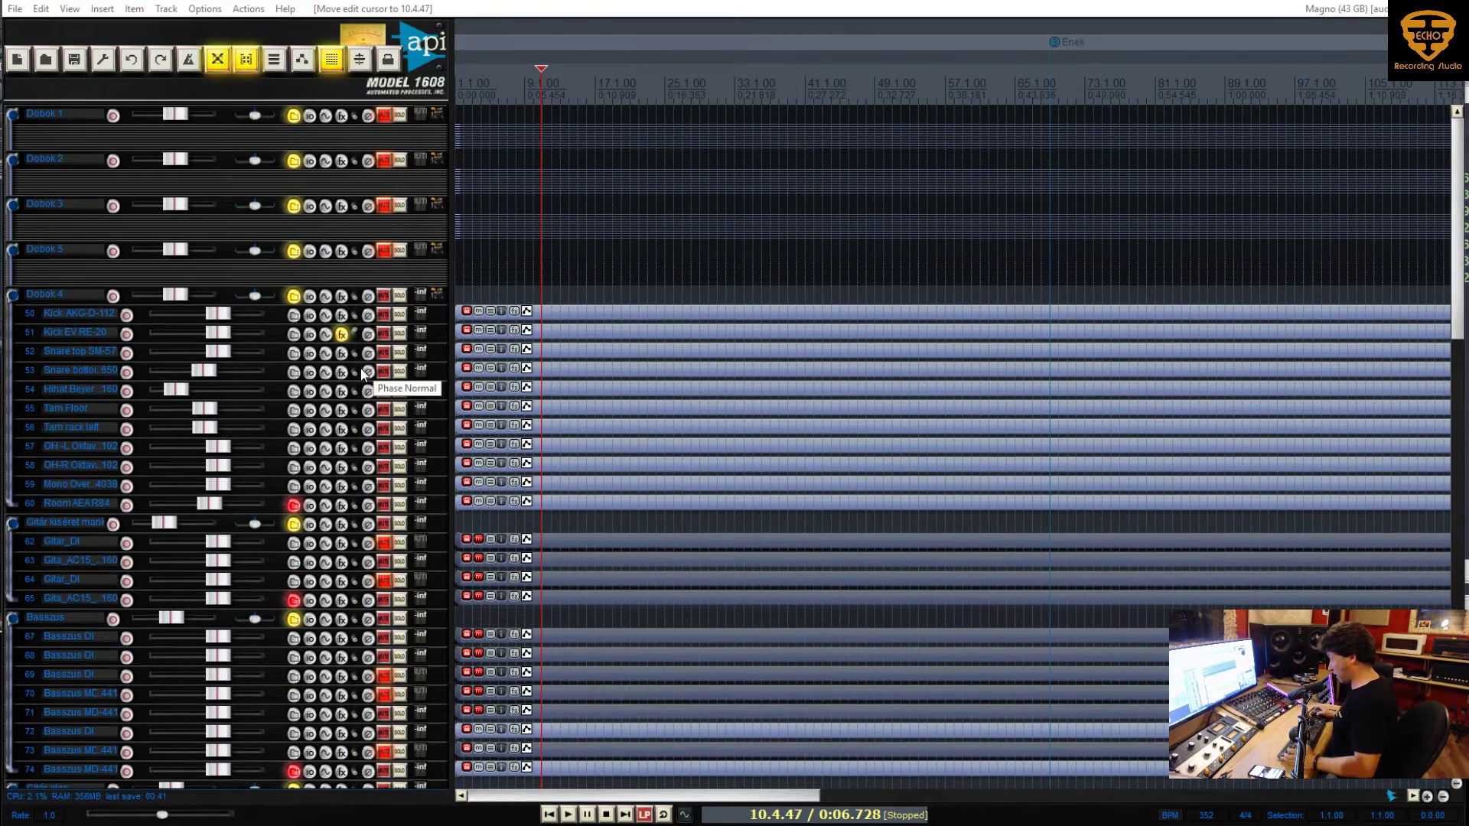
pyautogui.scroll(-6, 348, 354)
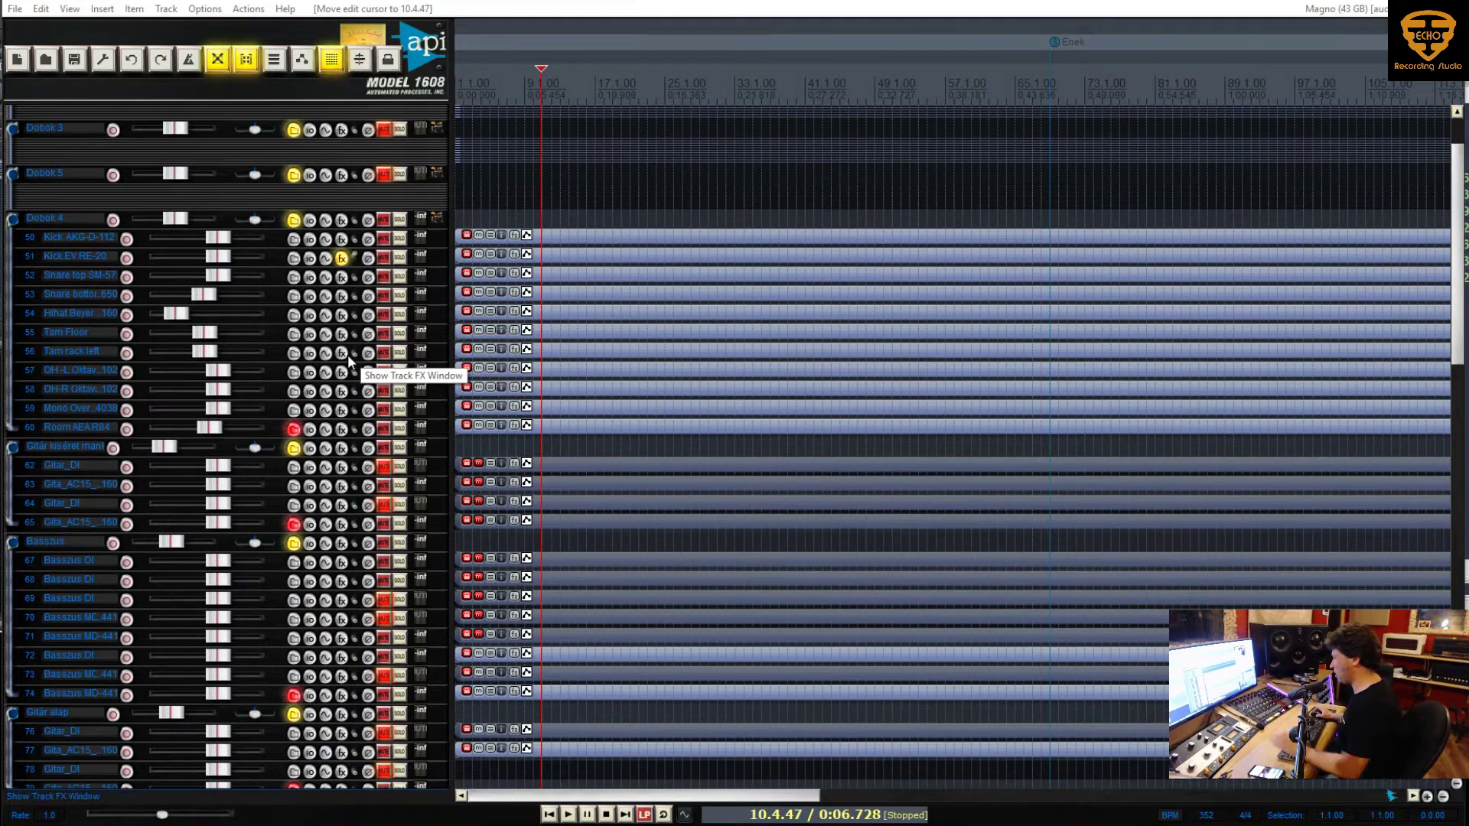
pyautogui.scroll(-1, 347, 355)
pyautogui.scroll(-3, 725, 415)
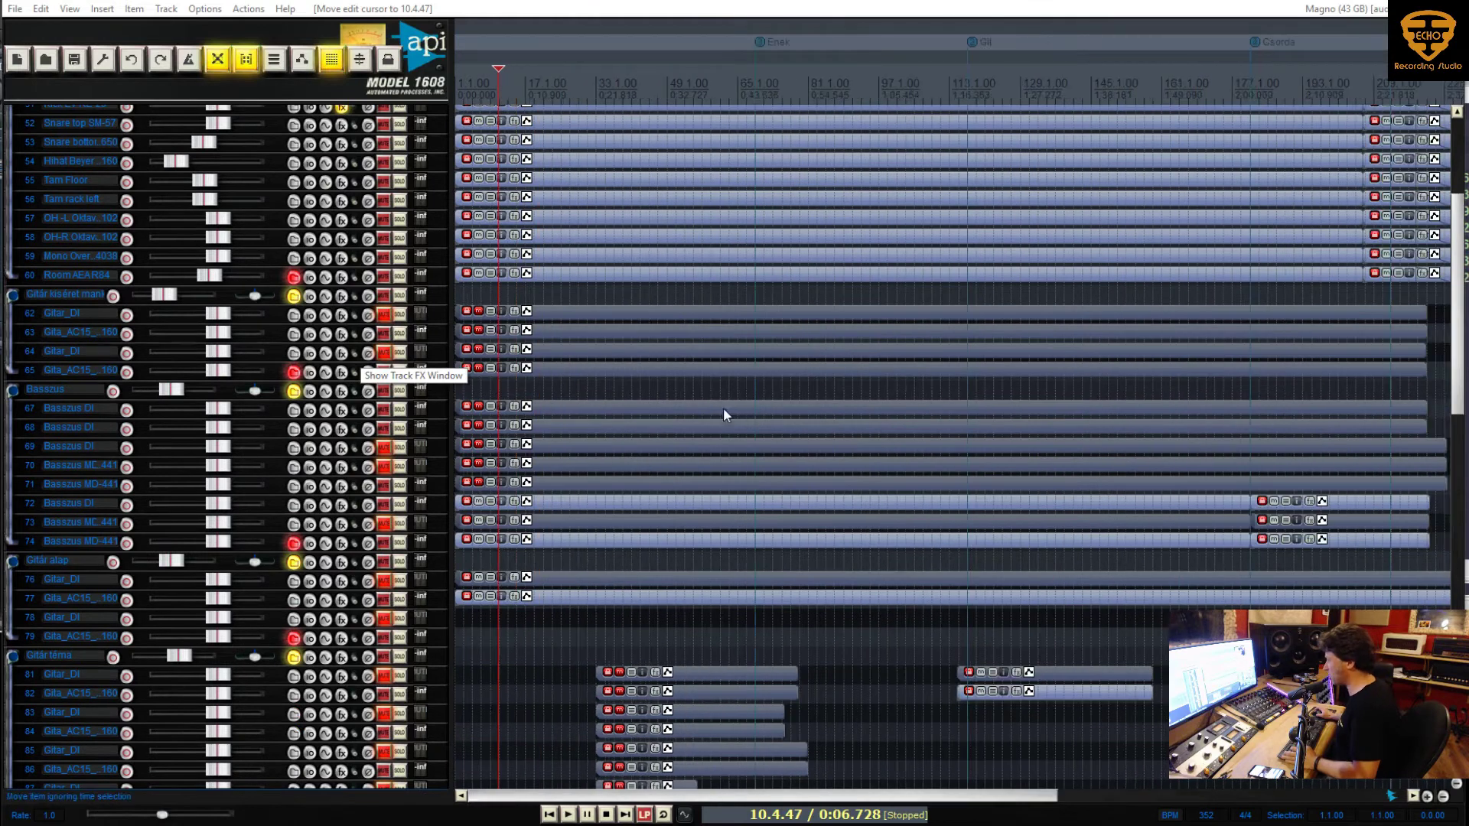
pyautogui.scroll(-10, 314, 351)
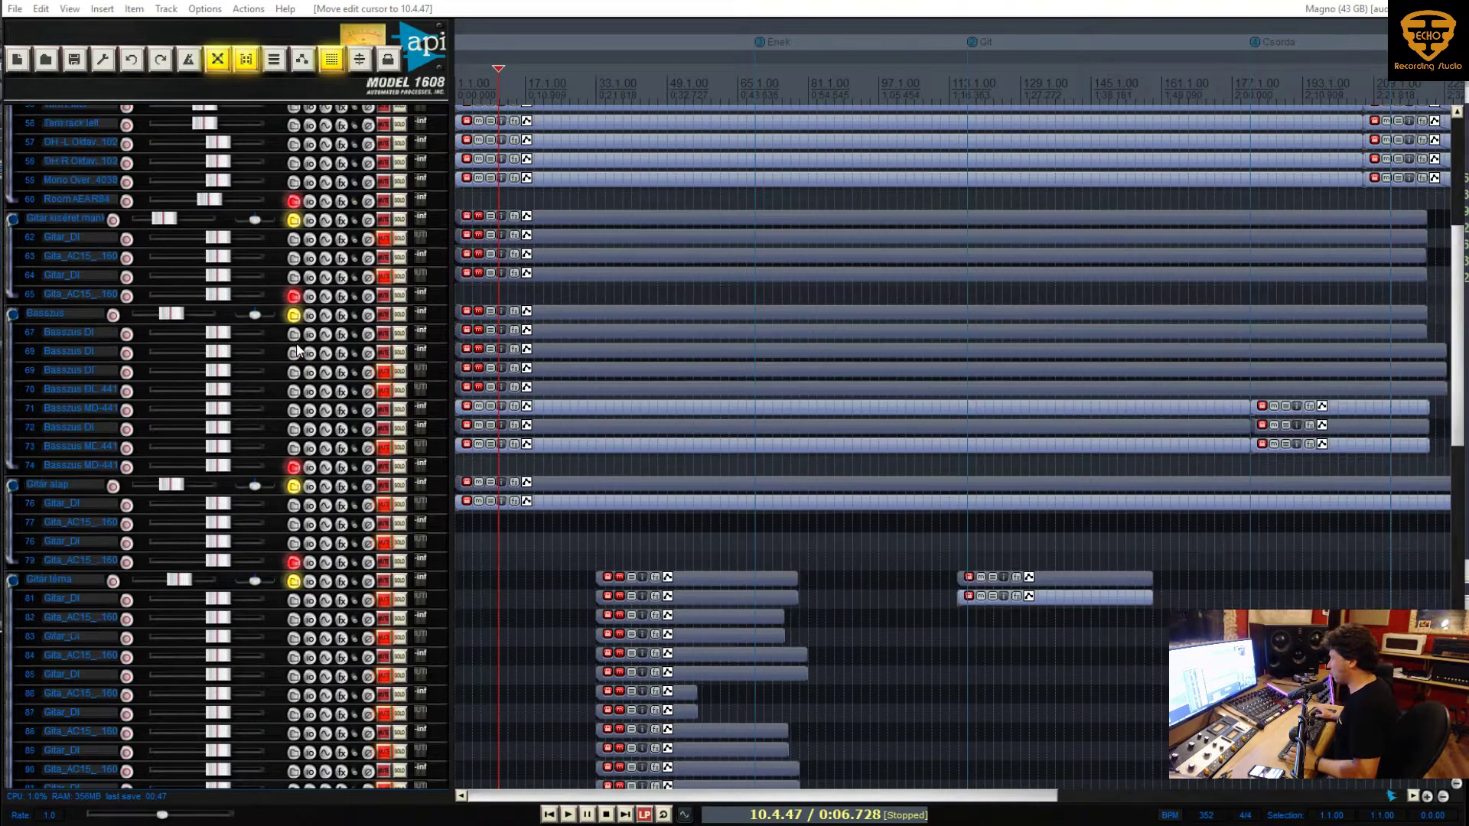
pyautogui.scroll(-12, 299, 352)
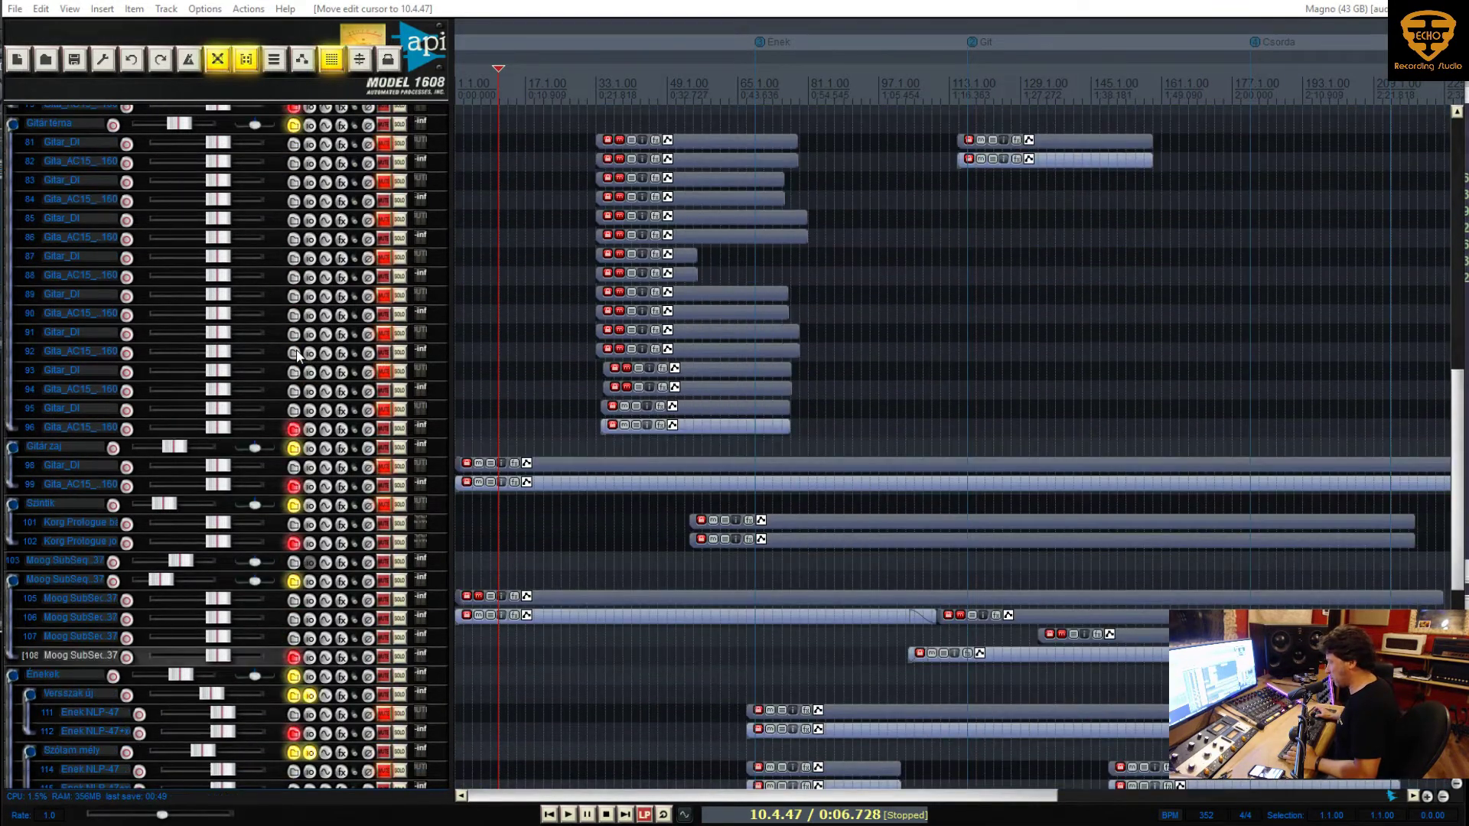
pyautogui.scroll(-4, 299, 370)
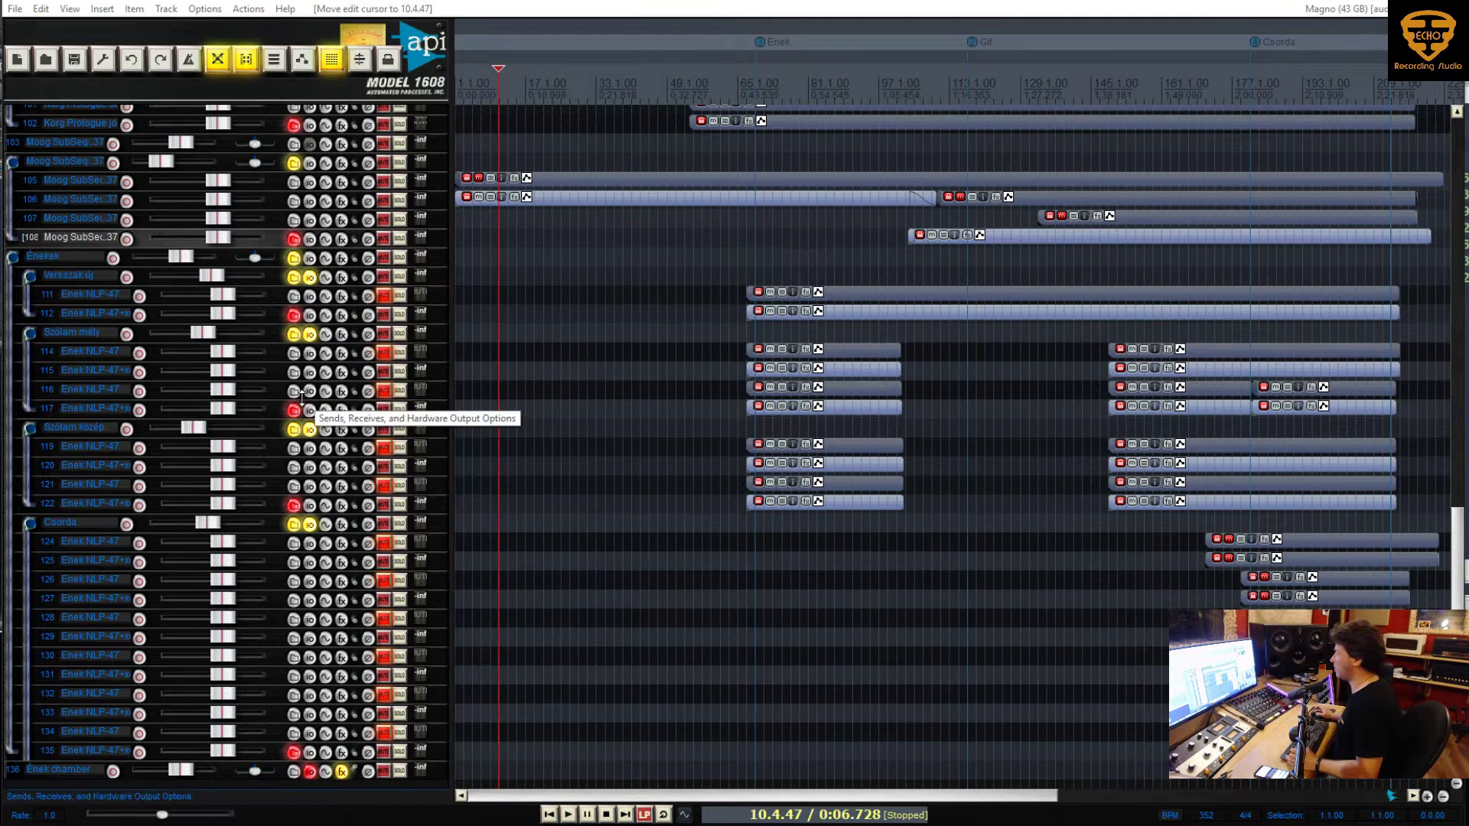
pyautogui.scroll(6, 301, 390)
pyautogui.scroll(7, 301, 390)
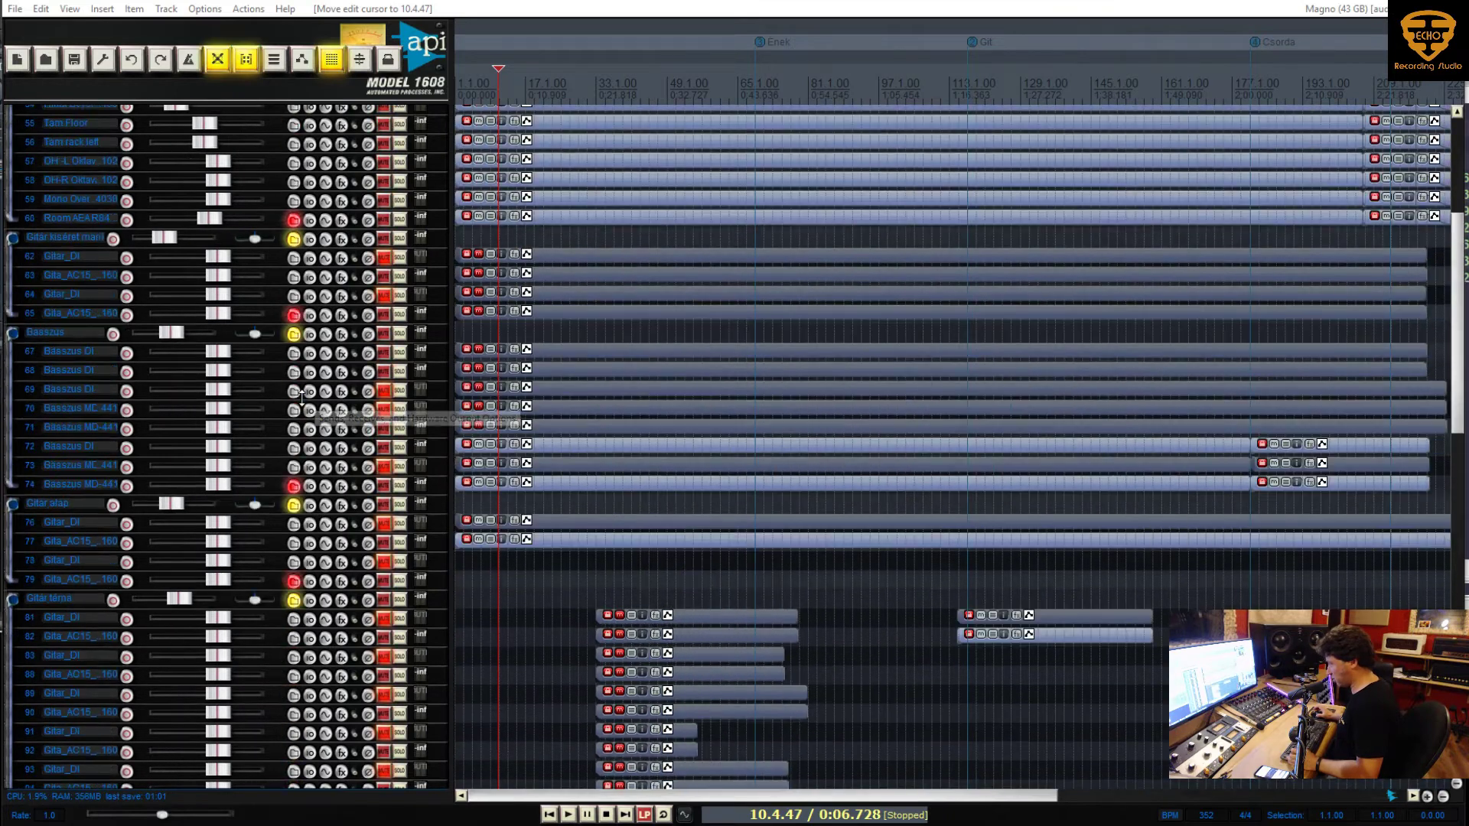
pyautogui.scroll(4, 301, 395)
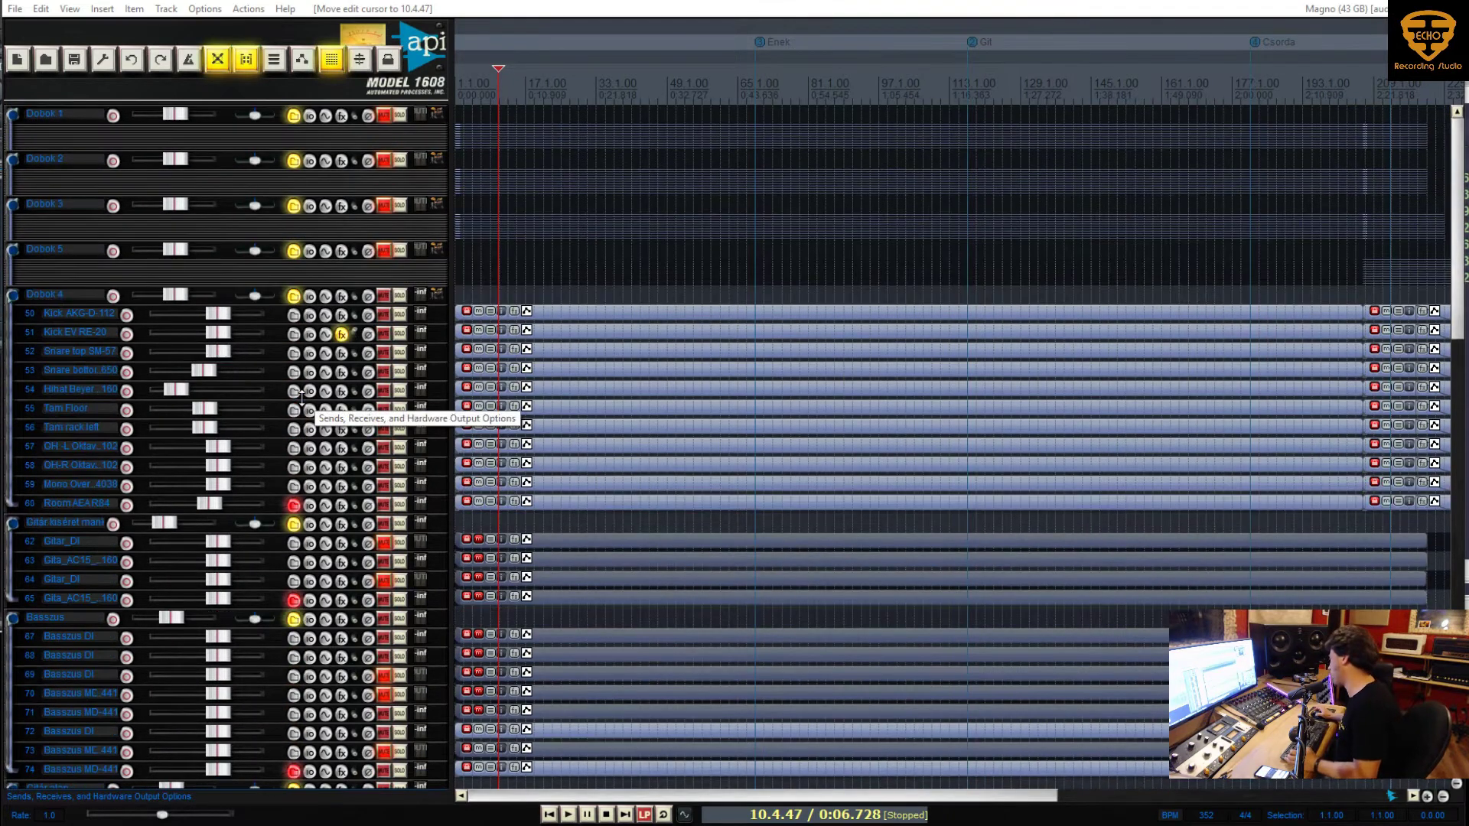
pyautogui.scroll(-1, 300, 395)
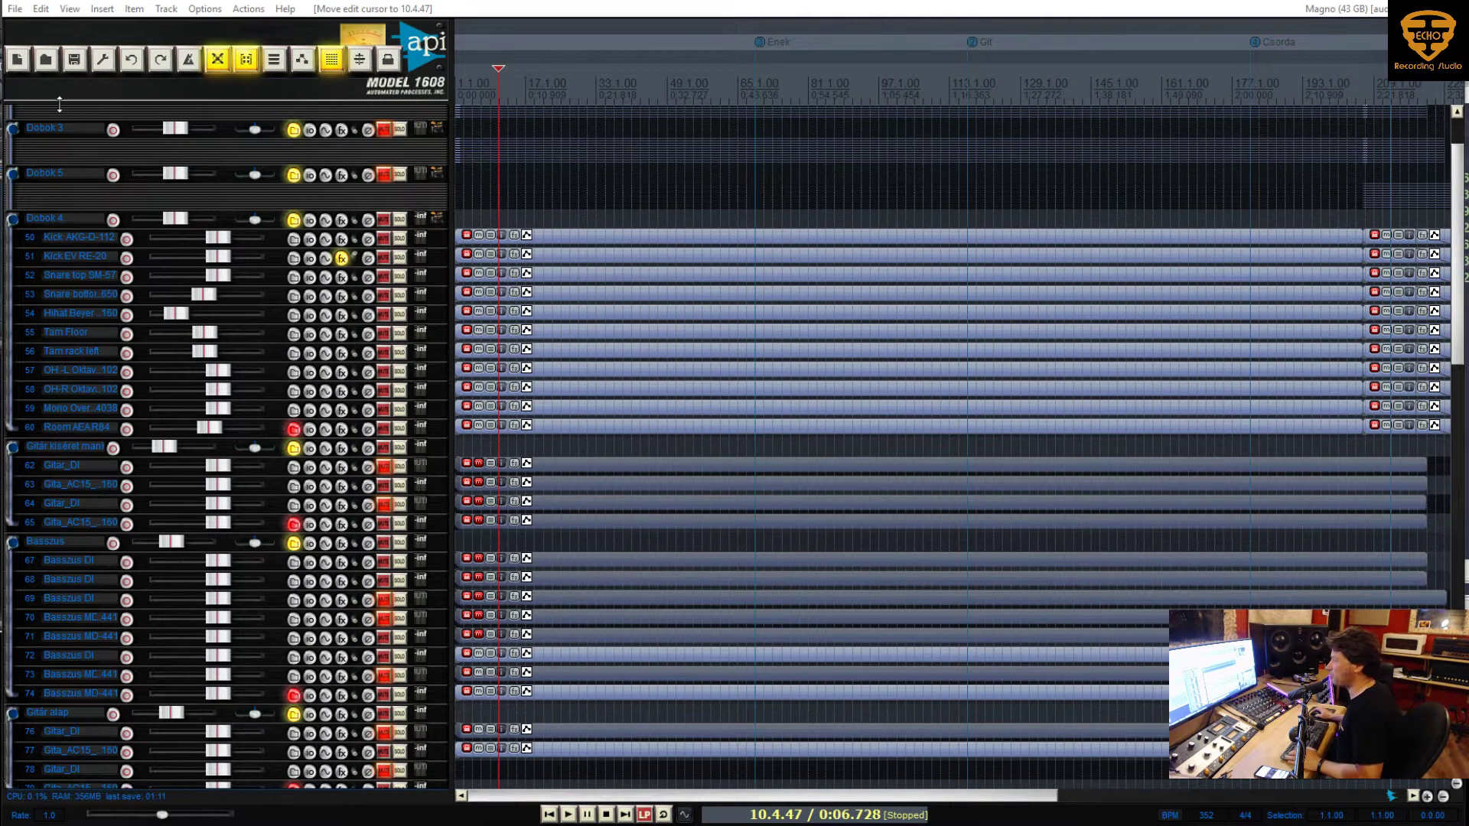
# Save the project under the new name rollercoaster_keveres in the rollercoaster folder
pyautogui.click(16, 10)
pyautogui.click(53, 73)
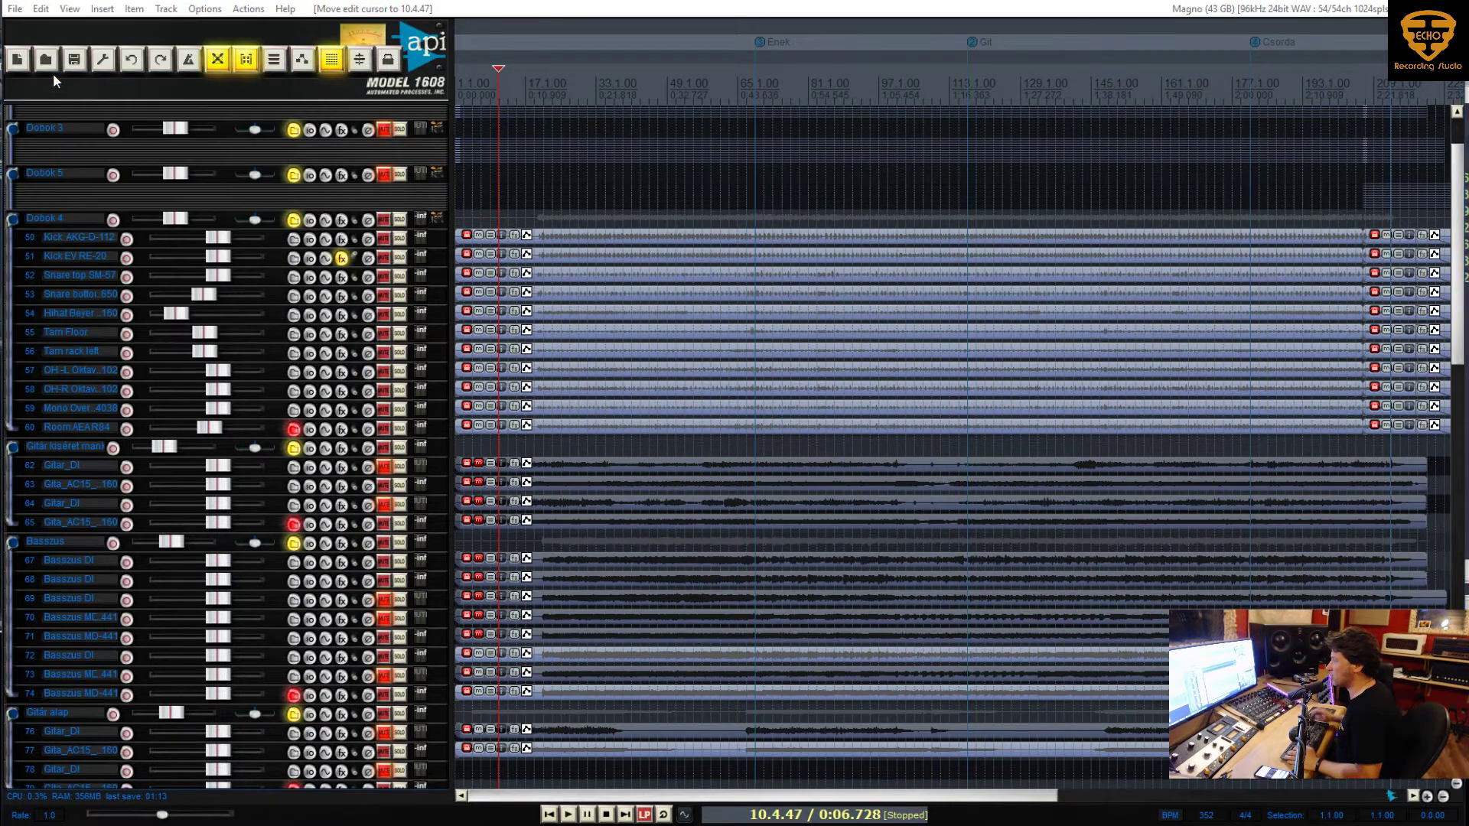
pyautogui.press('End')
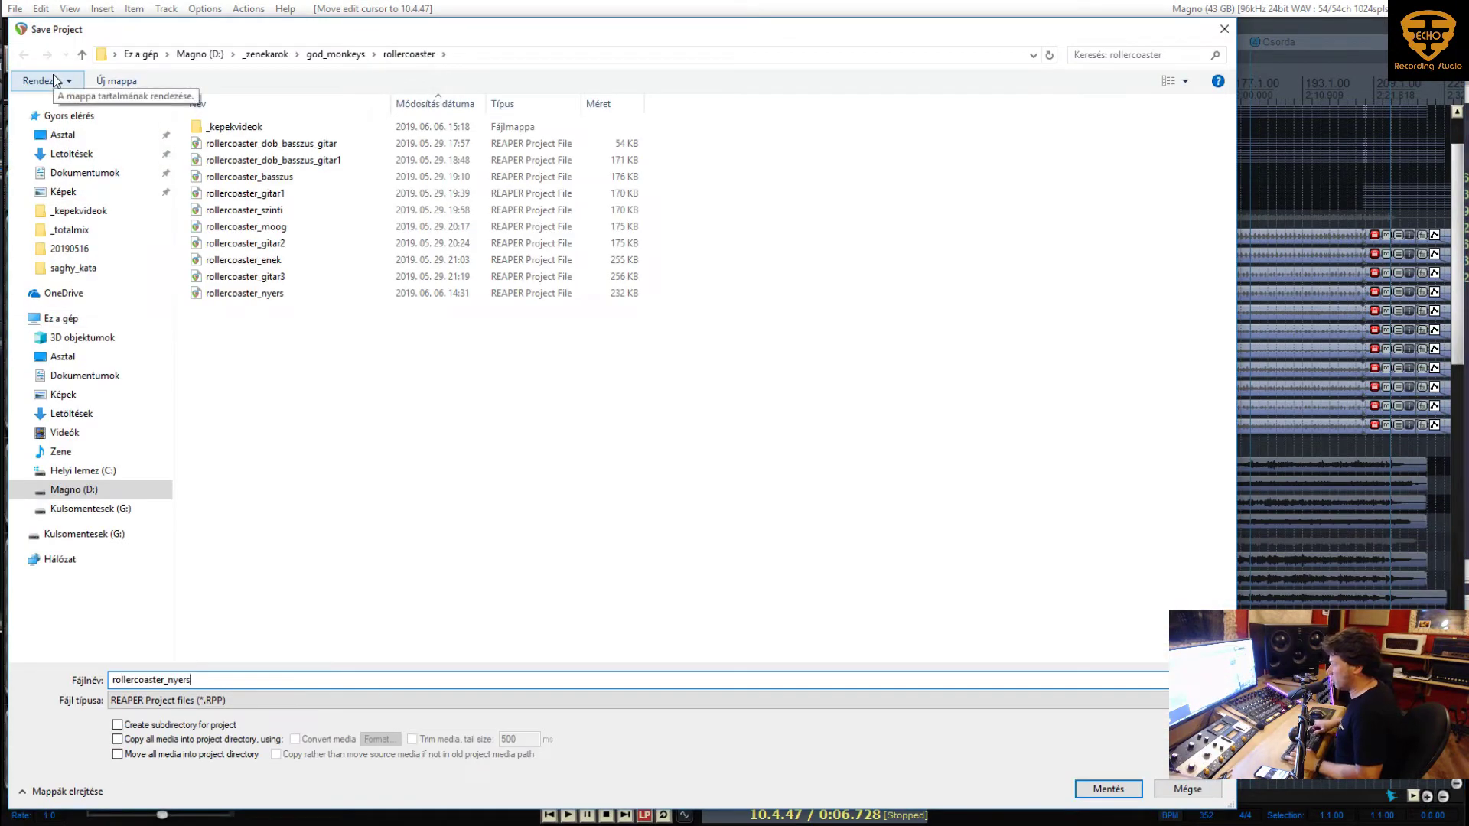
pyautogui.press('BackSpace')
pyautogui.press('BackSpace')
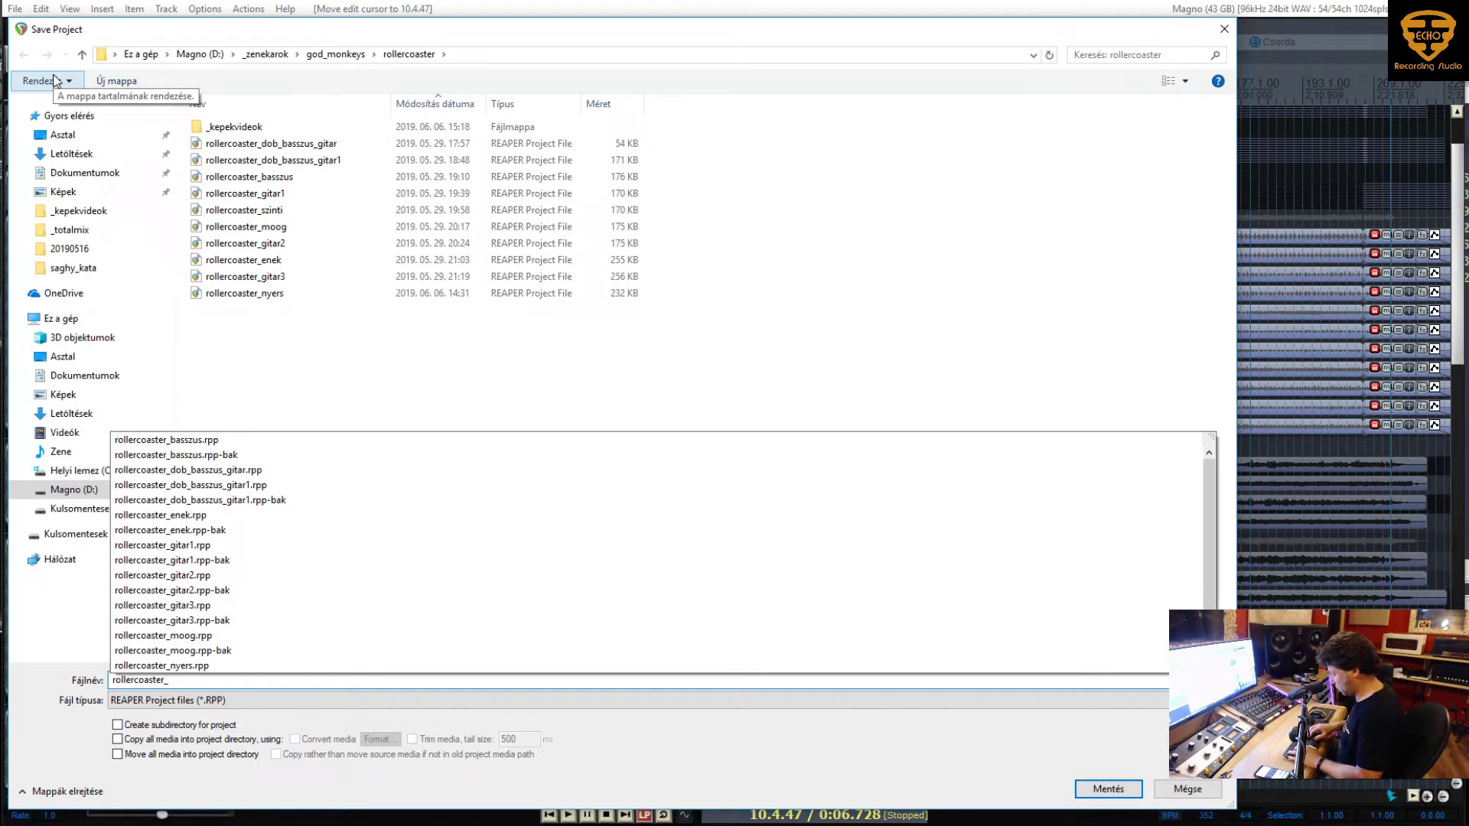
pyautogui.write("'")
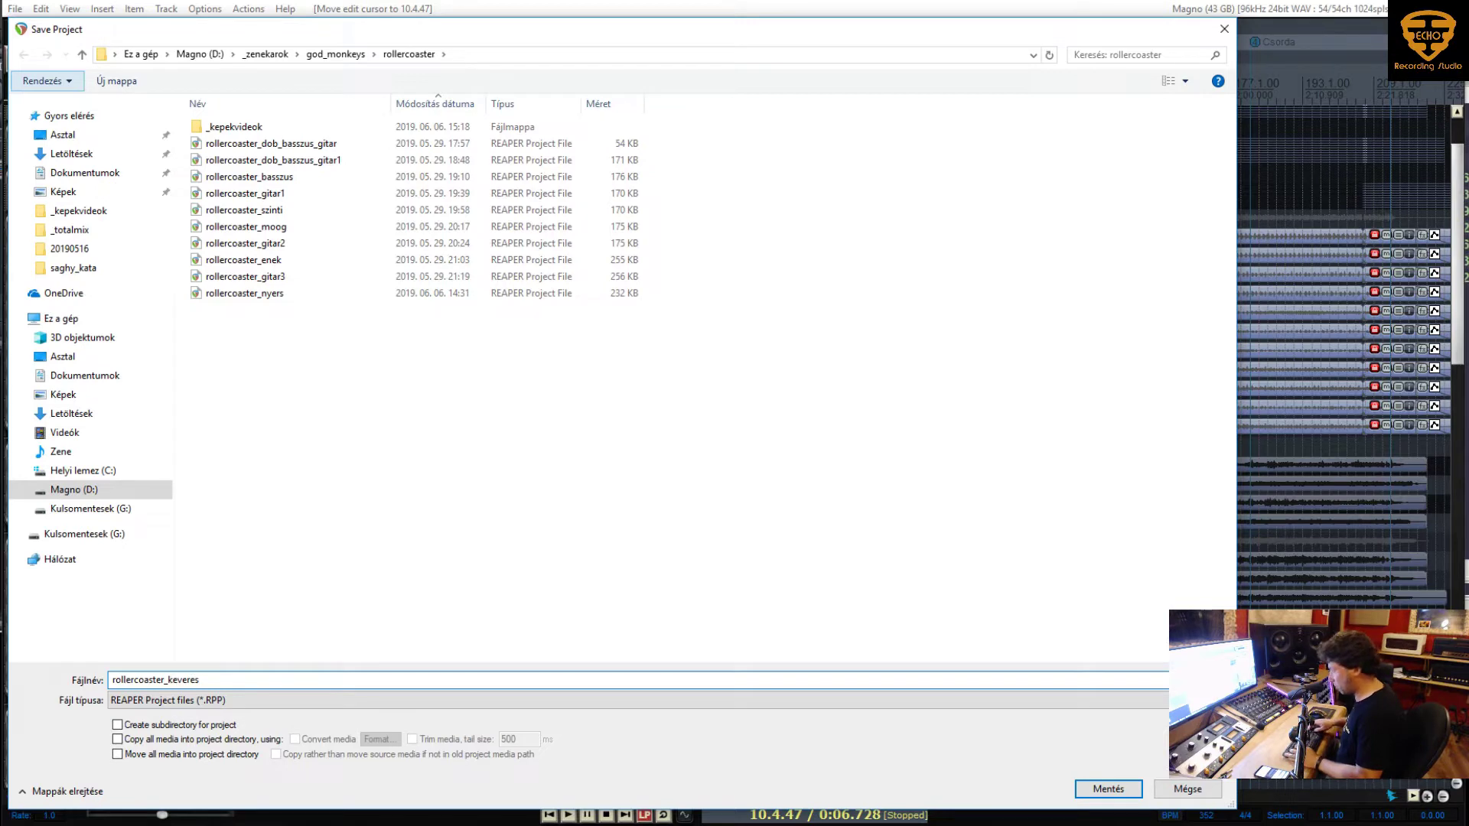
pyautogui.press('Return')
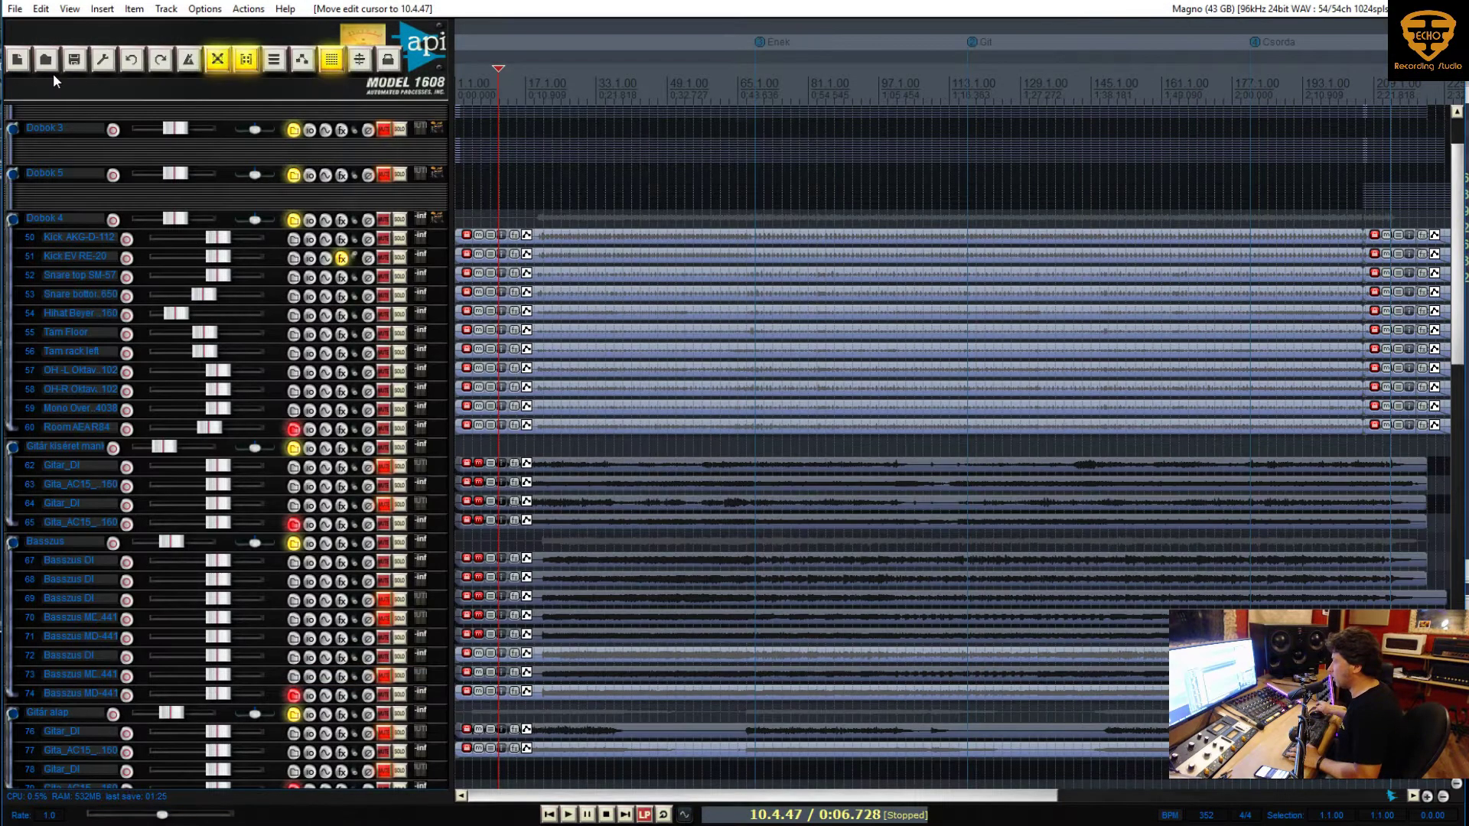
# Start playing the arrangement from about bar 4
pyautogui.click(469, 221)
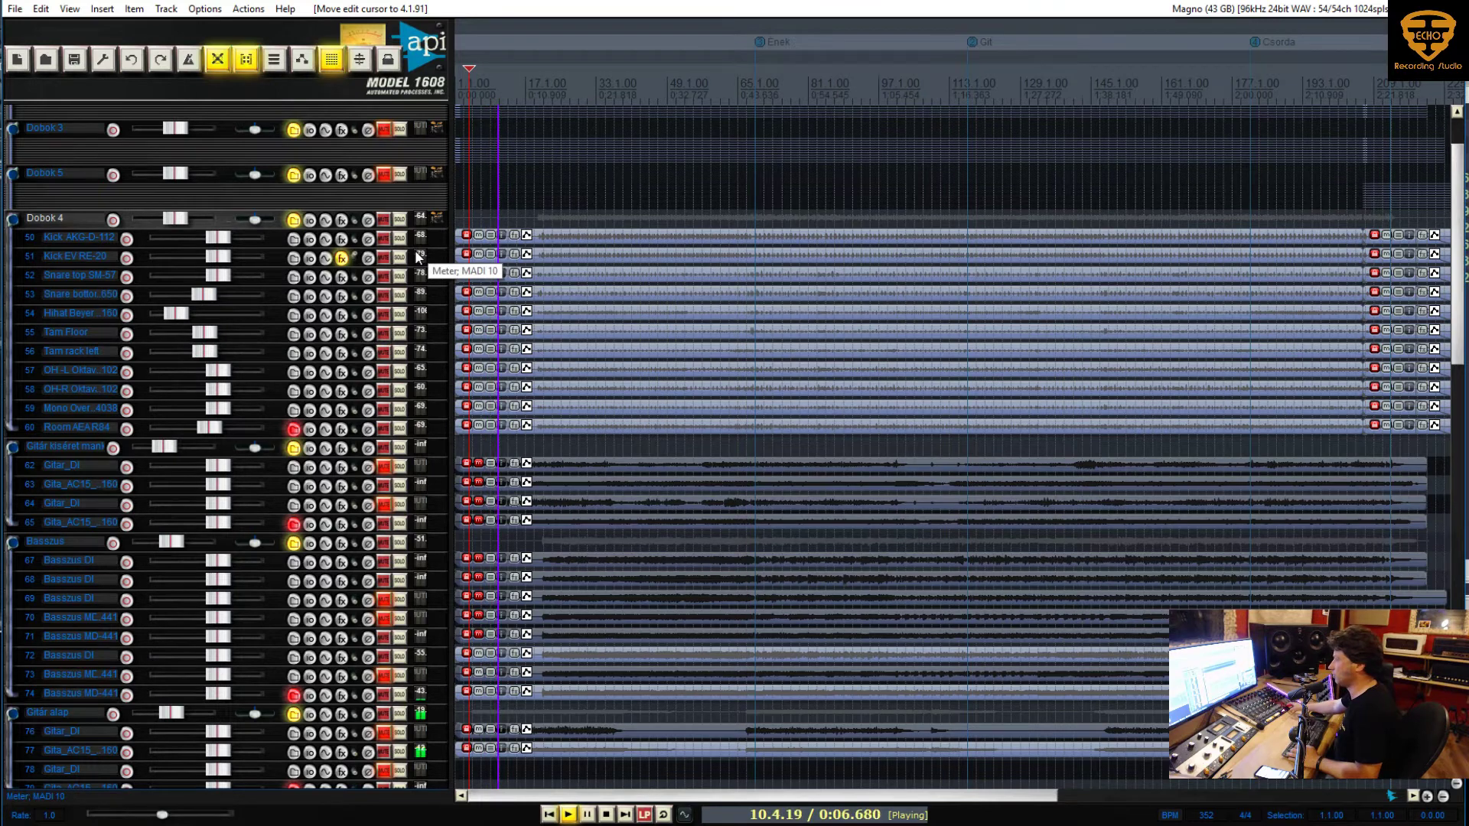
pyautogui.scroll(2, 419, 256)
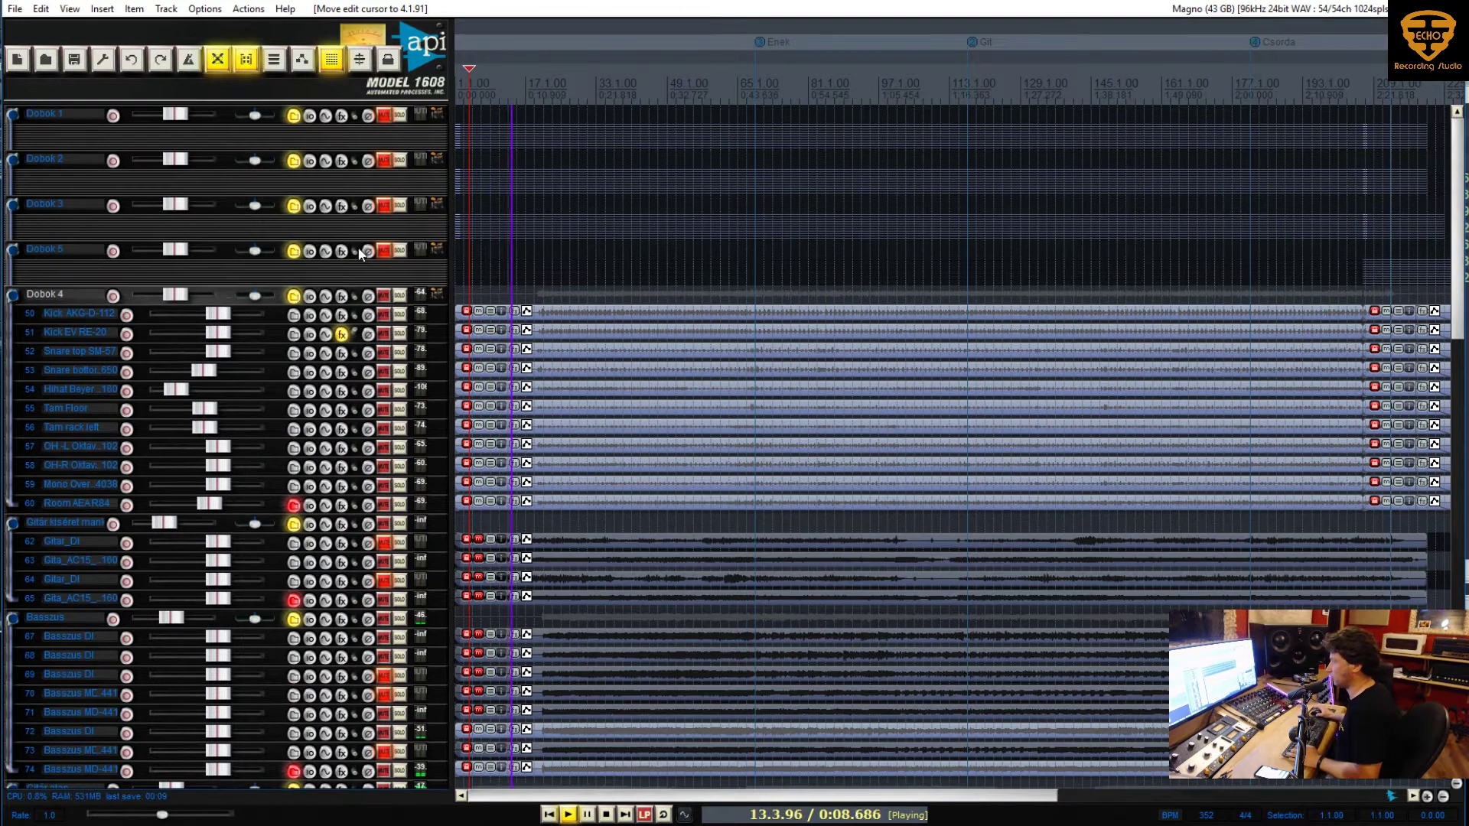
pyautogui.hotkey('shift', 'm')
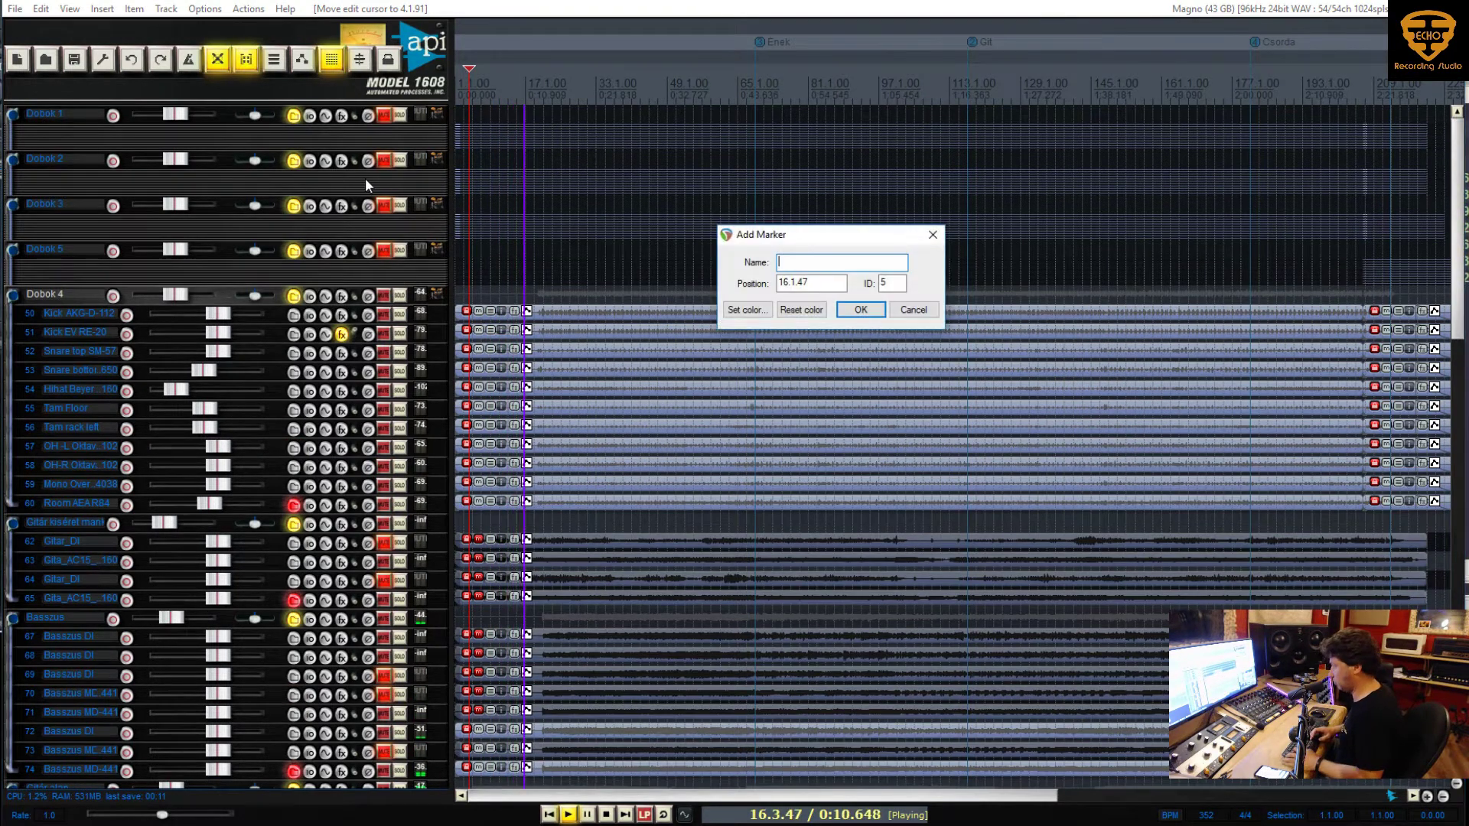
pyautogui.press('Escape')
pyautogui.hotkey('ctrl', 'shift', 'm')
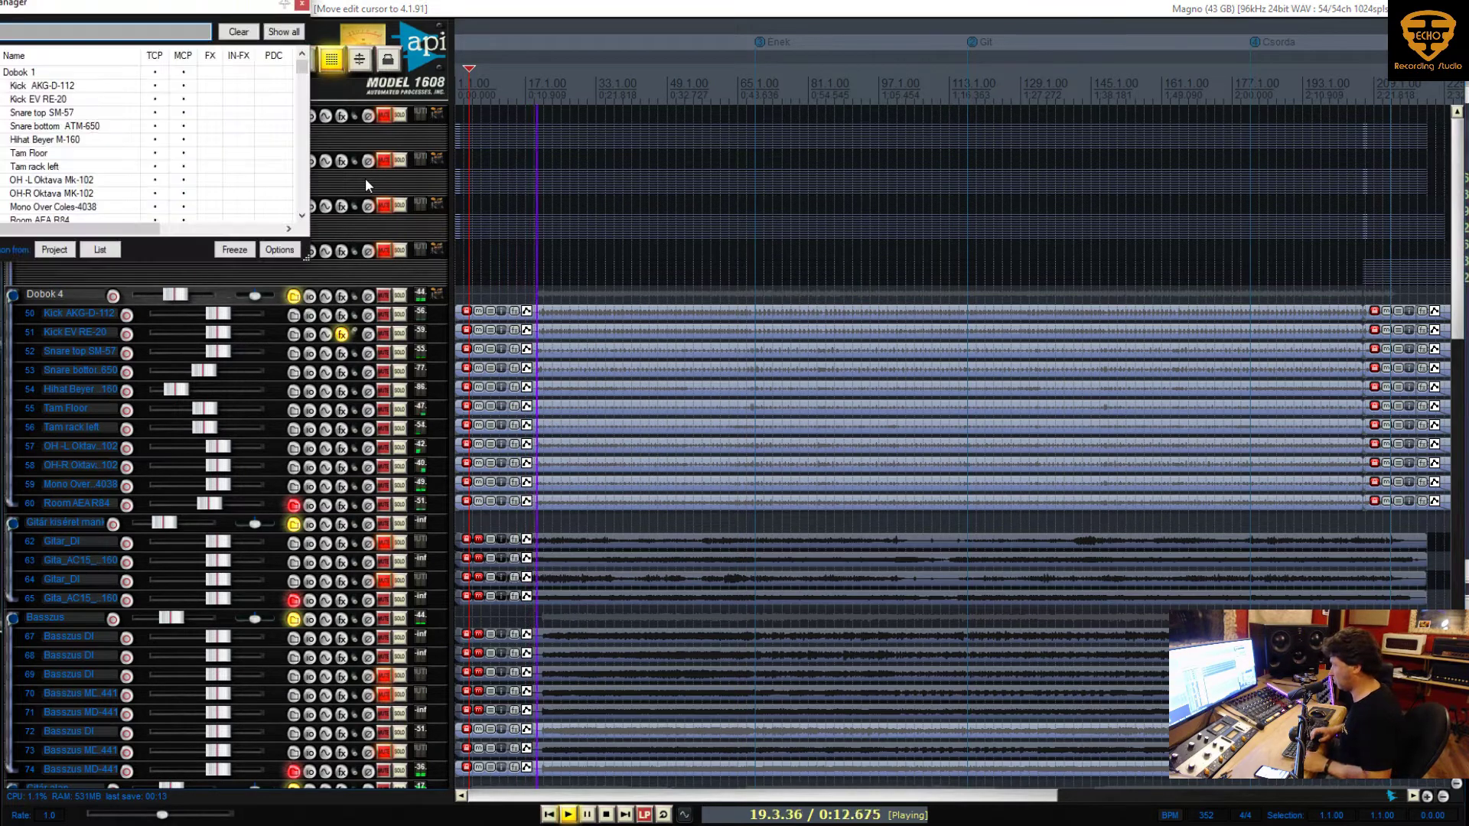
pyautogui.press('Escape')
# Show the master track and slightly lower the Dobok 4 drum folder's volume while the arrangement plays
pyautogui.hotkey('ctrl', 'alt', 'm')
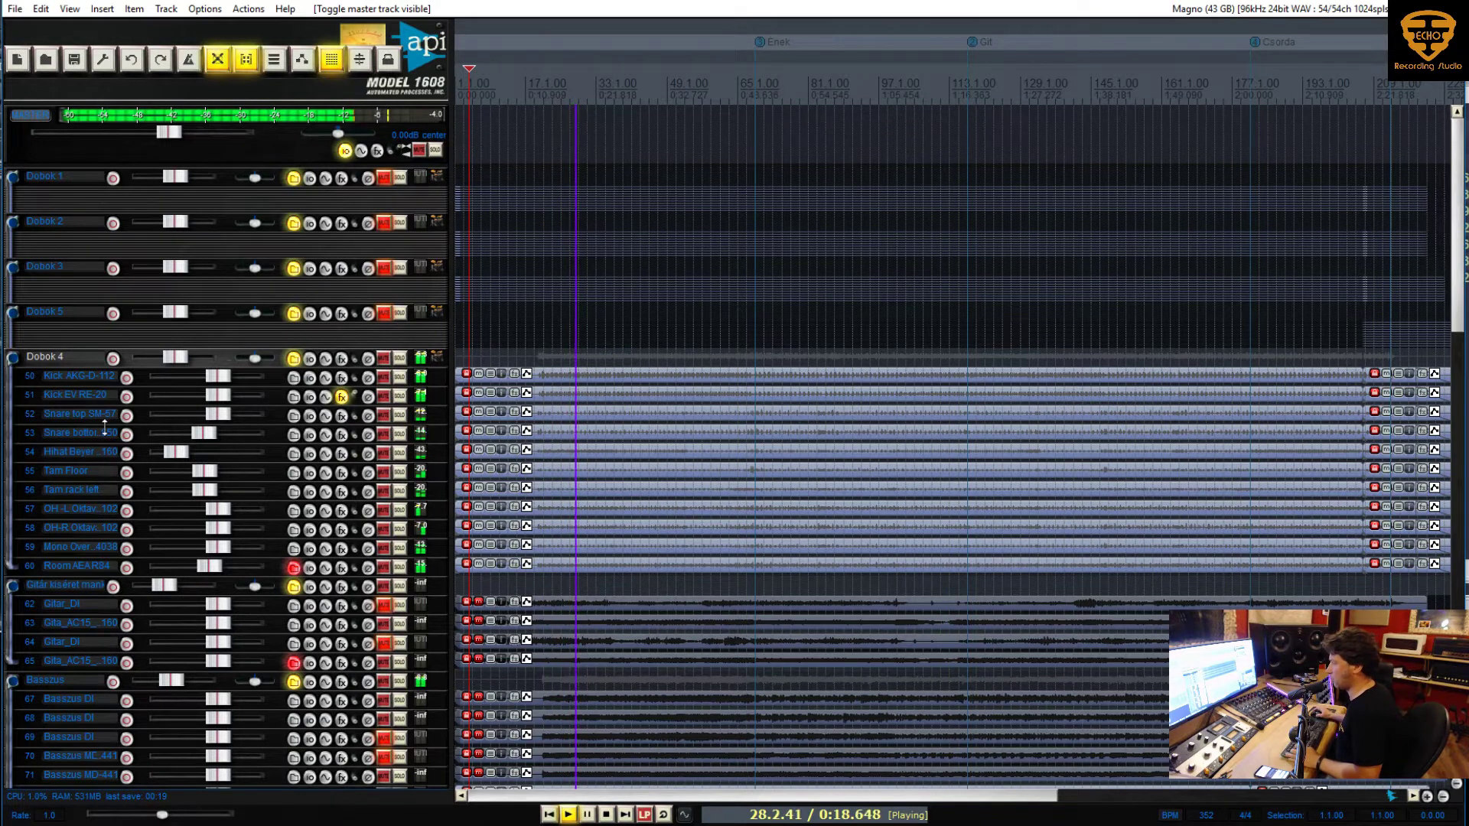
pyautogui.scroll(-5, 107, 432)
pyautogui.scroll(-3, 107, 431)
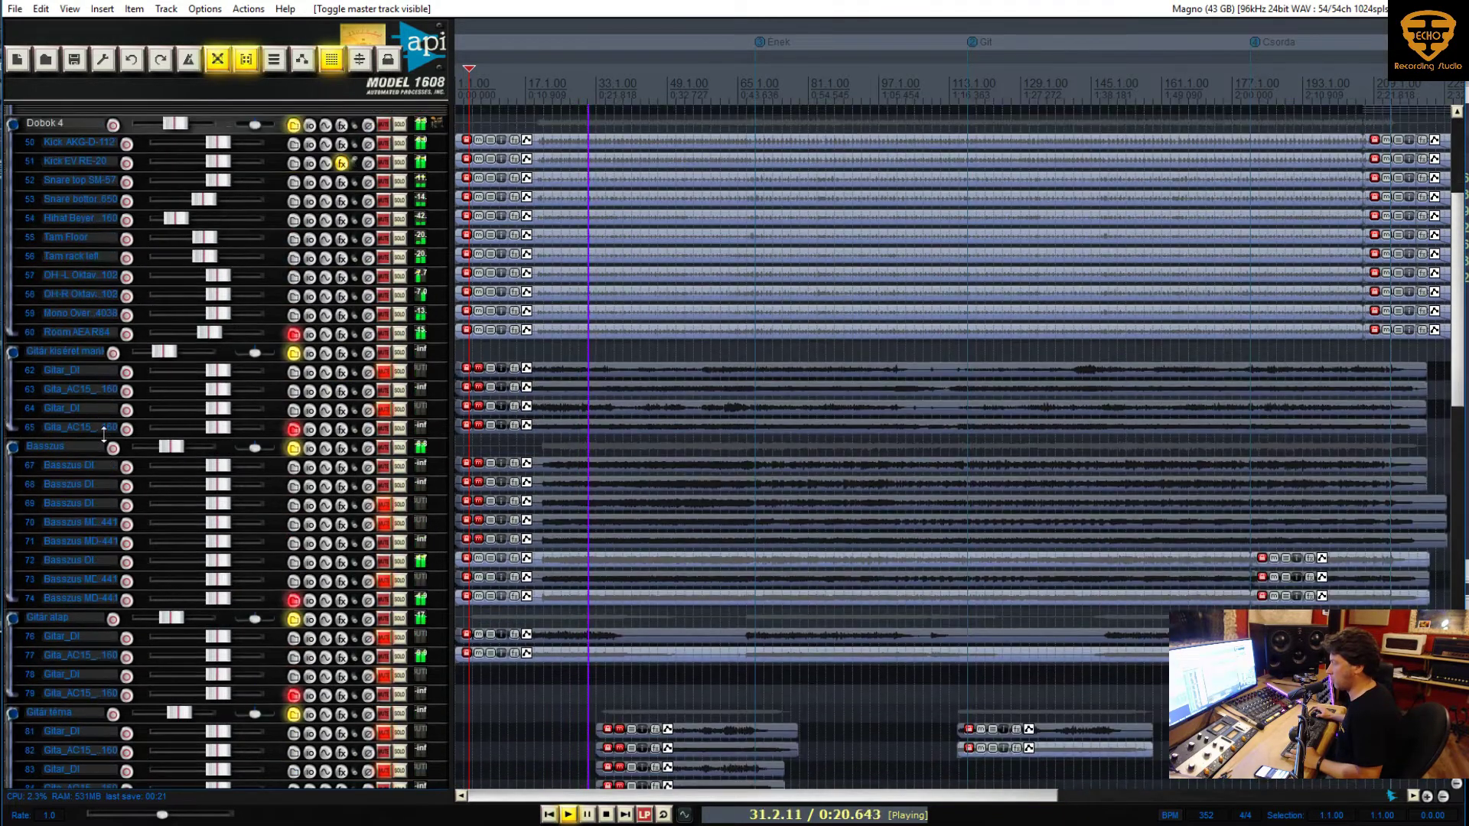
pyautogui.scroll(5, 80, 238)
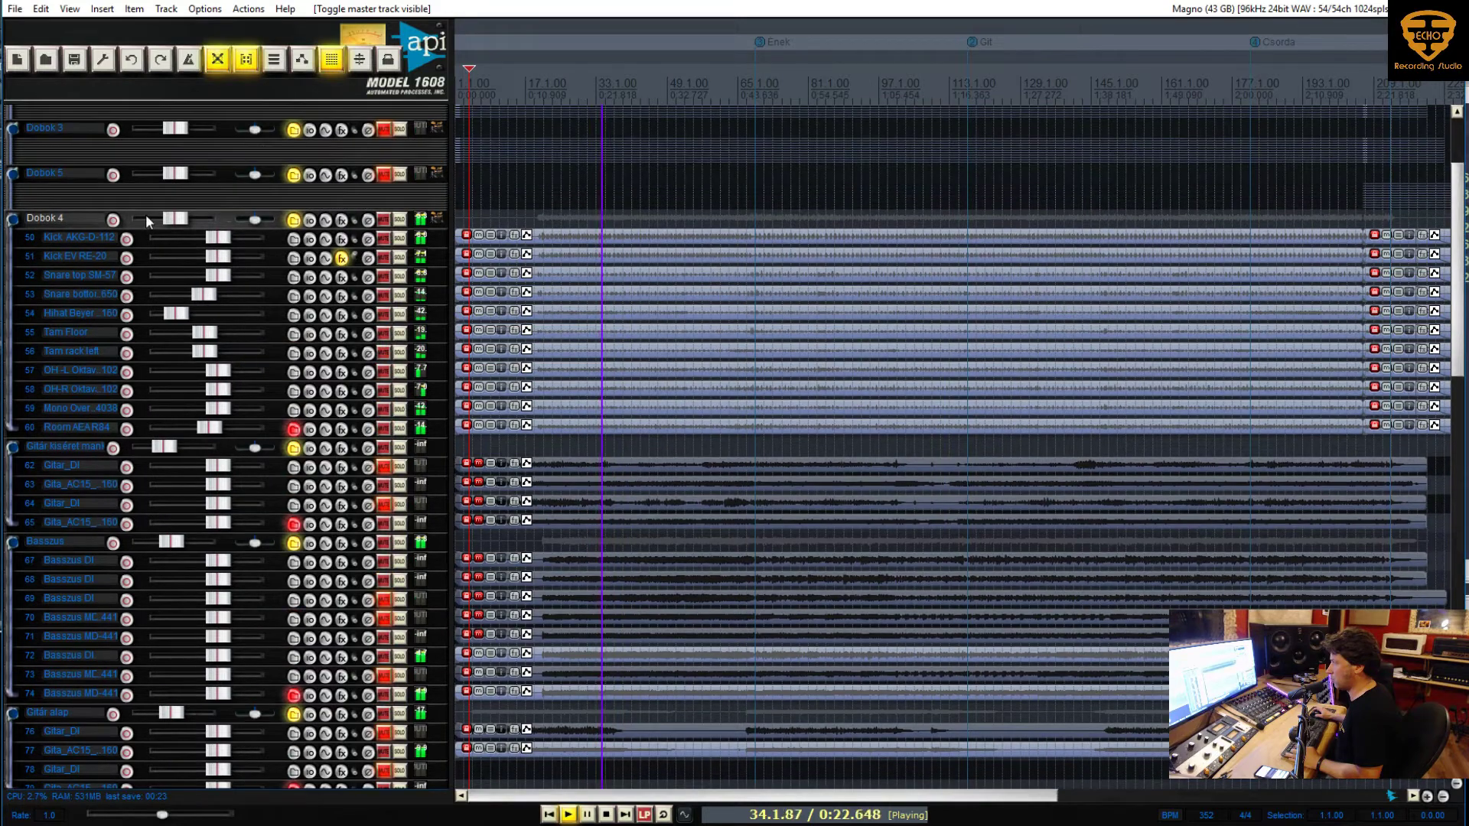
pyautogui.scroll(-3, 174, 221)
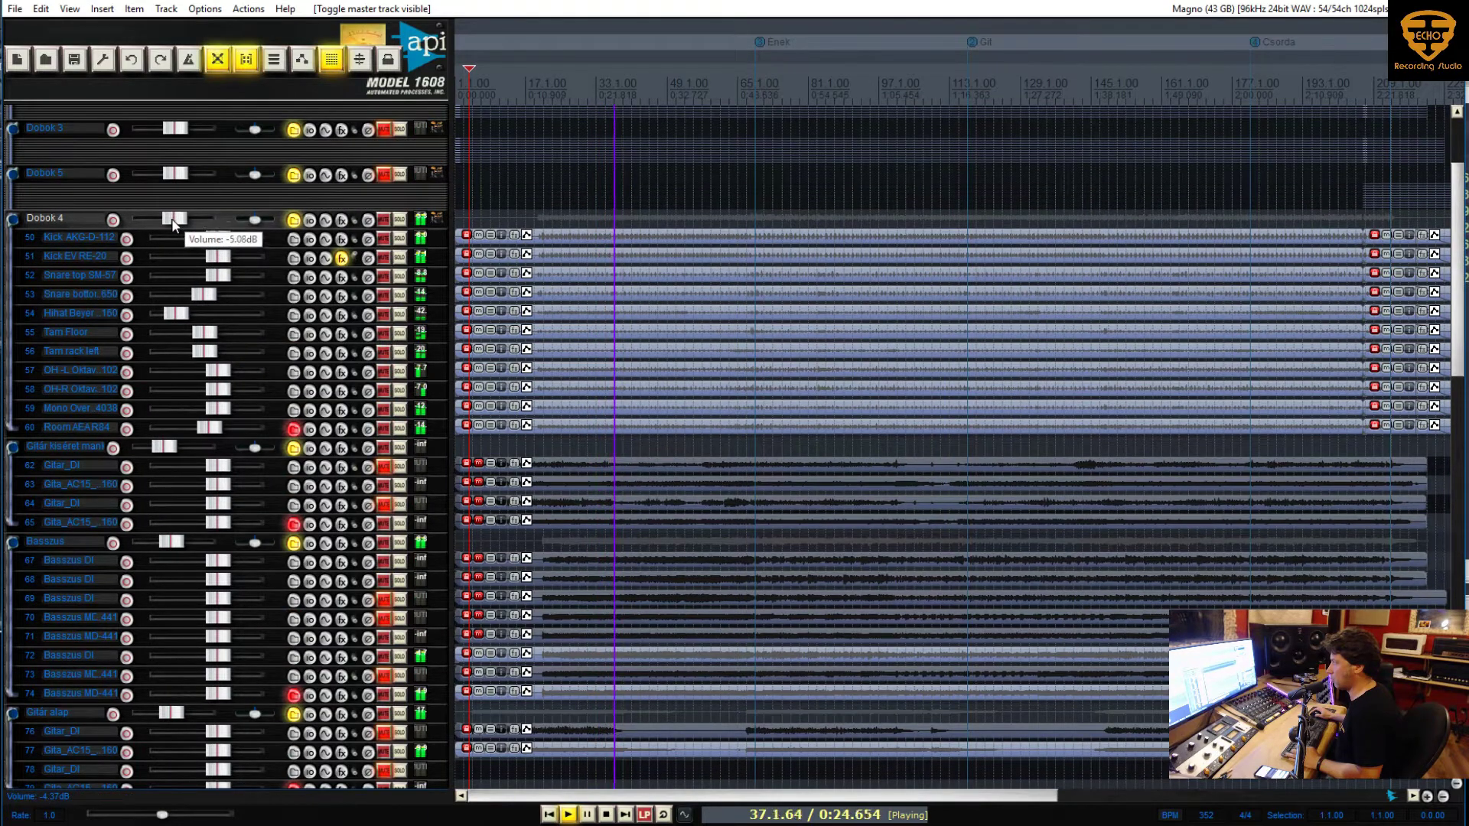
pyautogui.scroll(-20, 231, 378)
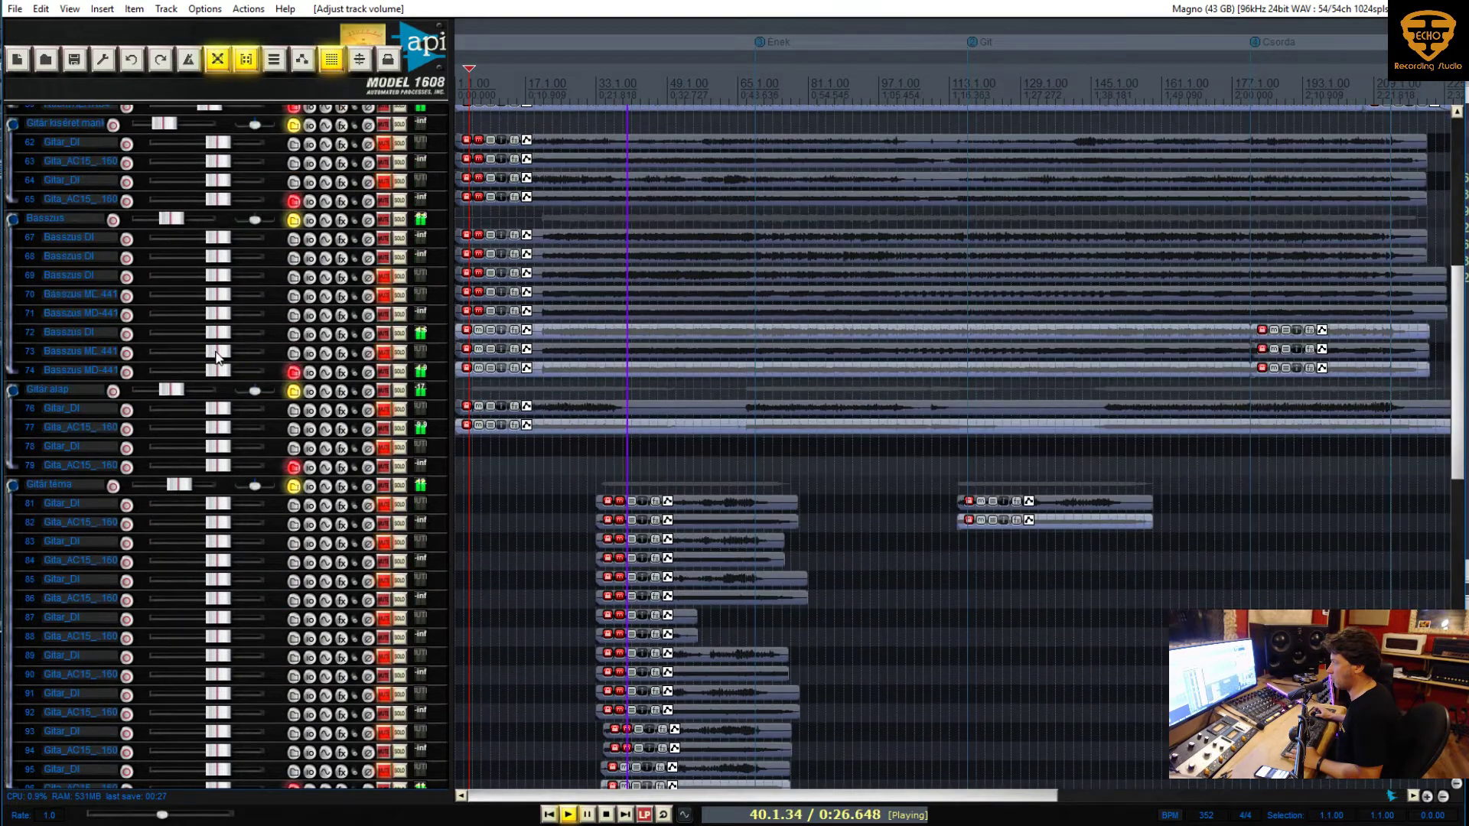
pyautogui.scroll(-9, 231, 378)
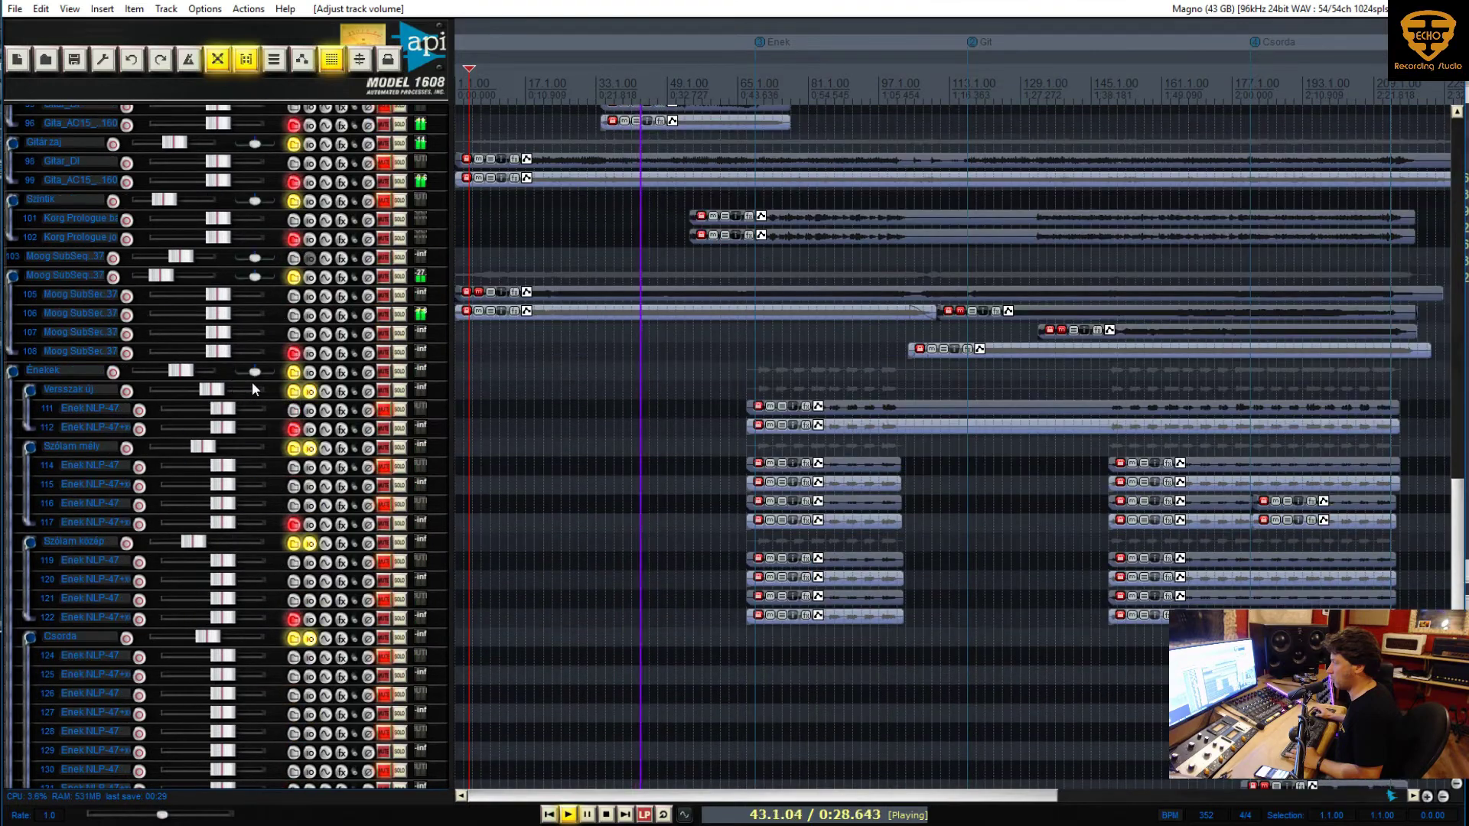
pyautogui.scroll(1, 251, 383)
pyautogui.scroll(20, 252, 388)
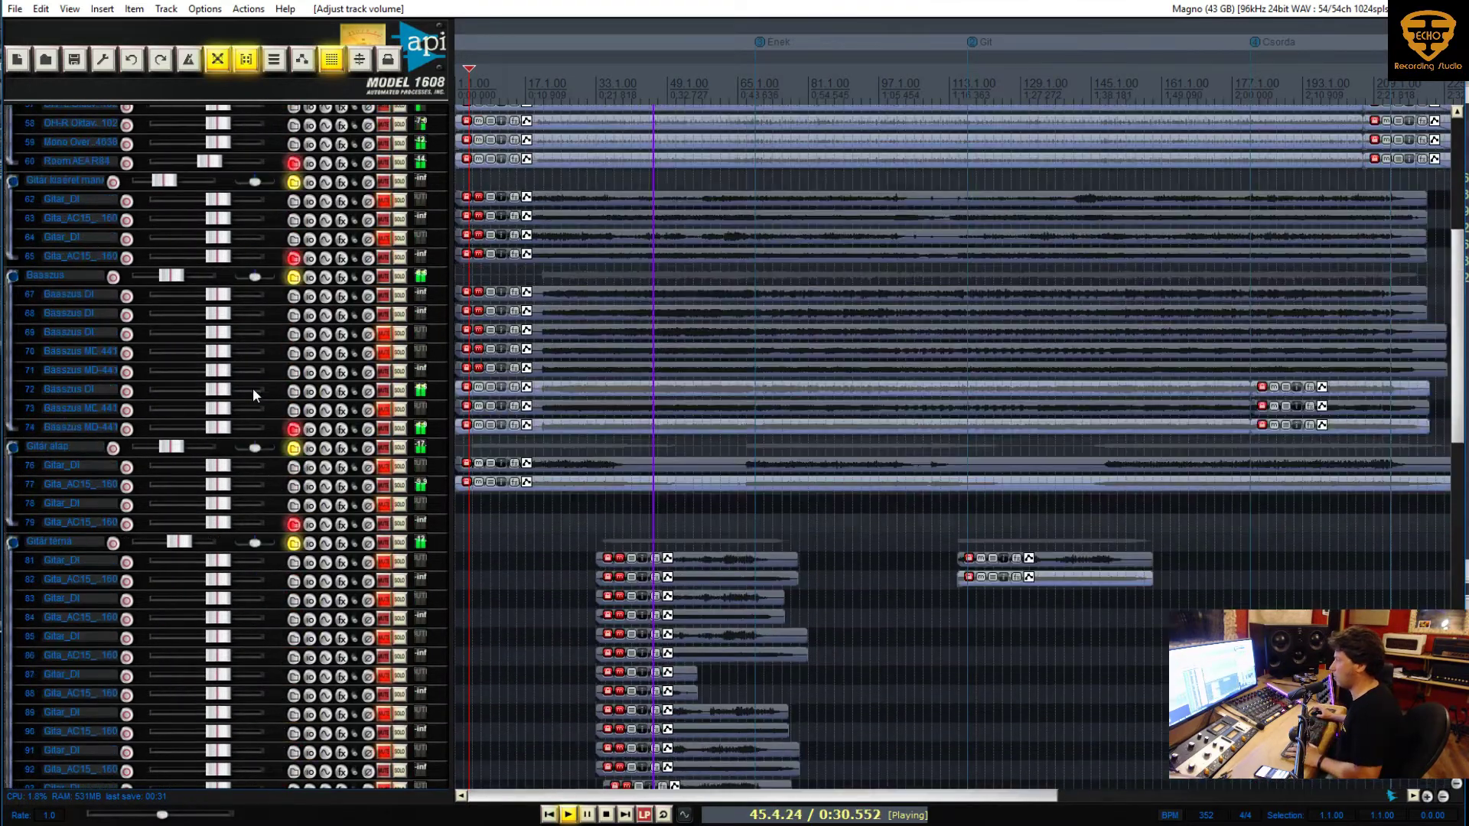
# Restart playback from about bar 7 and add the TR5 Bus Compressor from the Dinamika plug-in group to the master track
pyautogui.press('space')
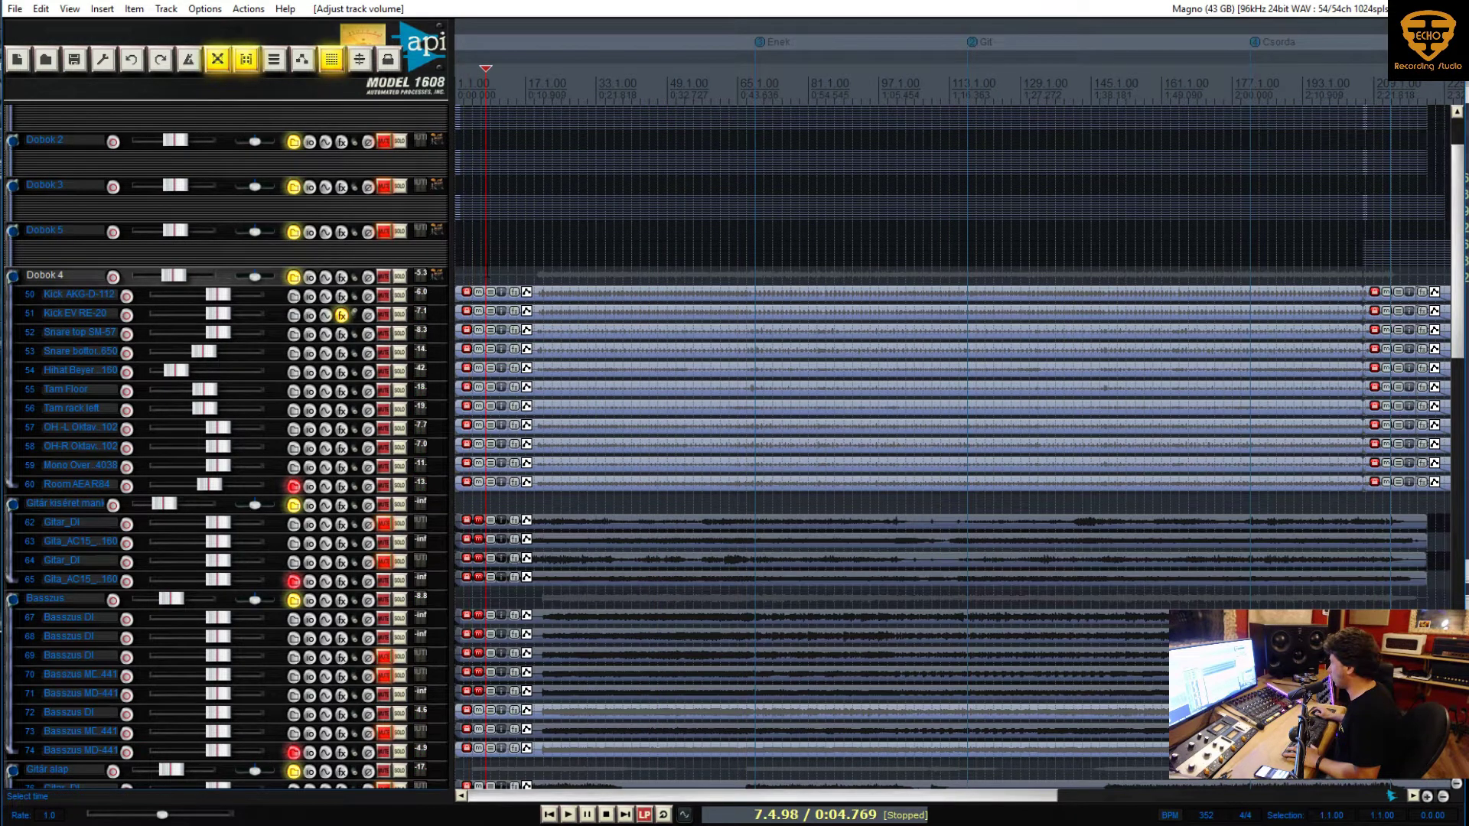
pyautogui.press('space')
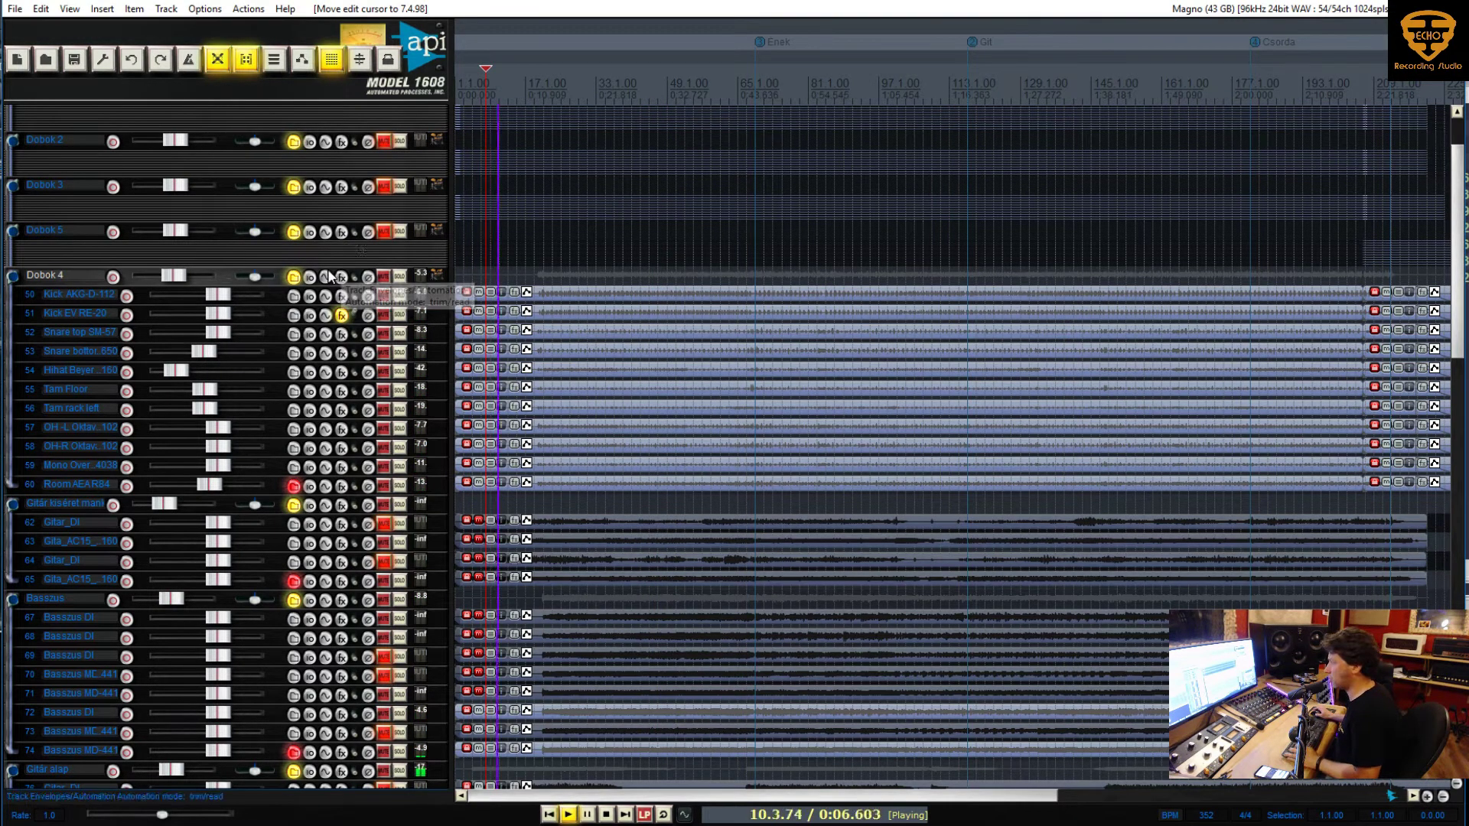
pyautogui.scroll(3, 383, 169)
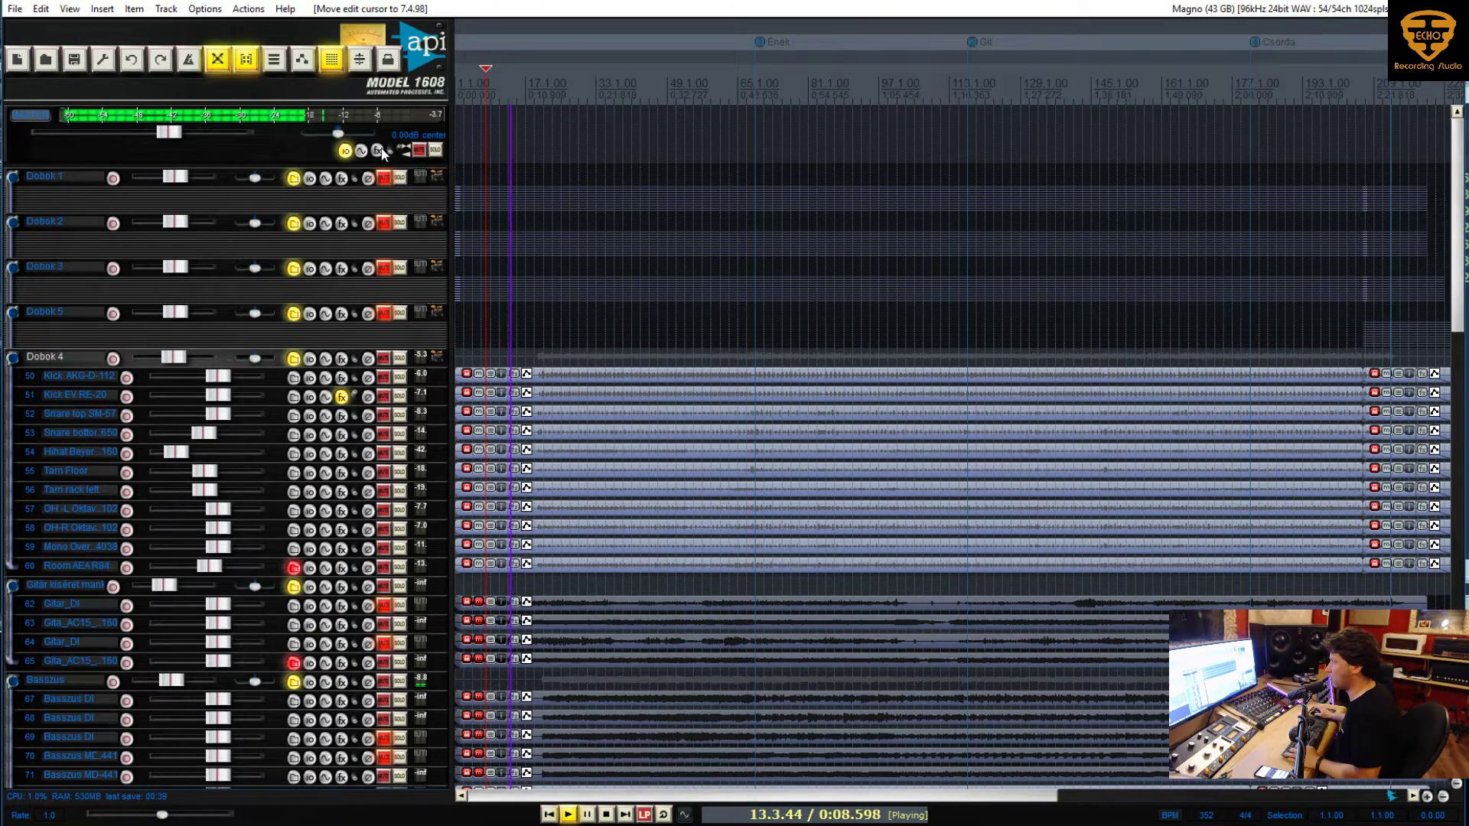
pyautogui.rightClick(378, 151)
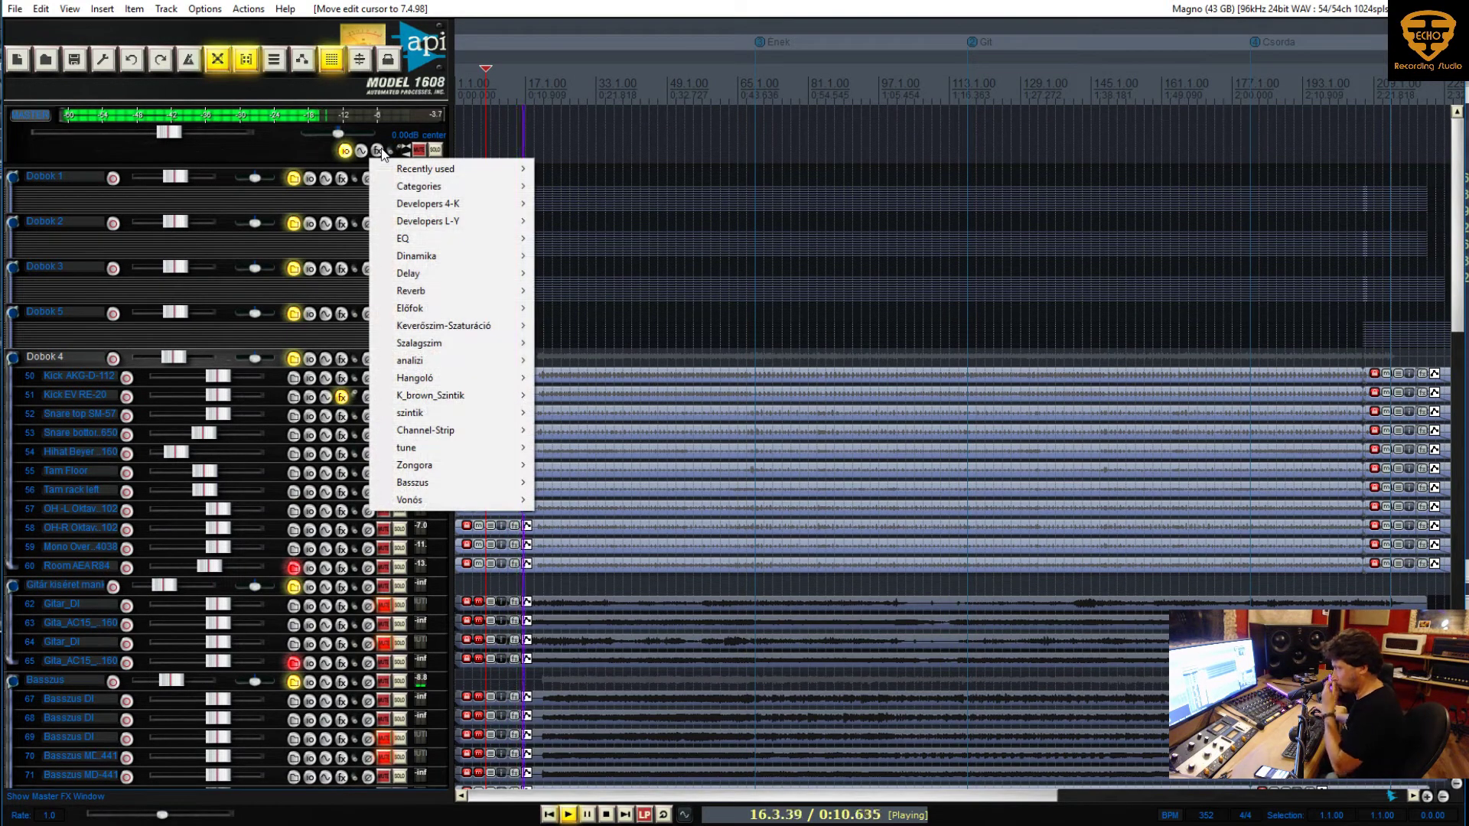
pyautogui.moveTo(449, 254)
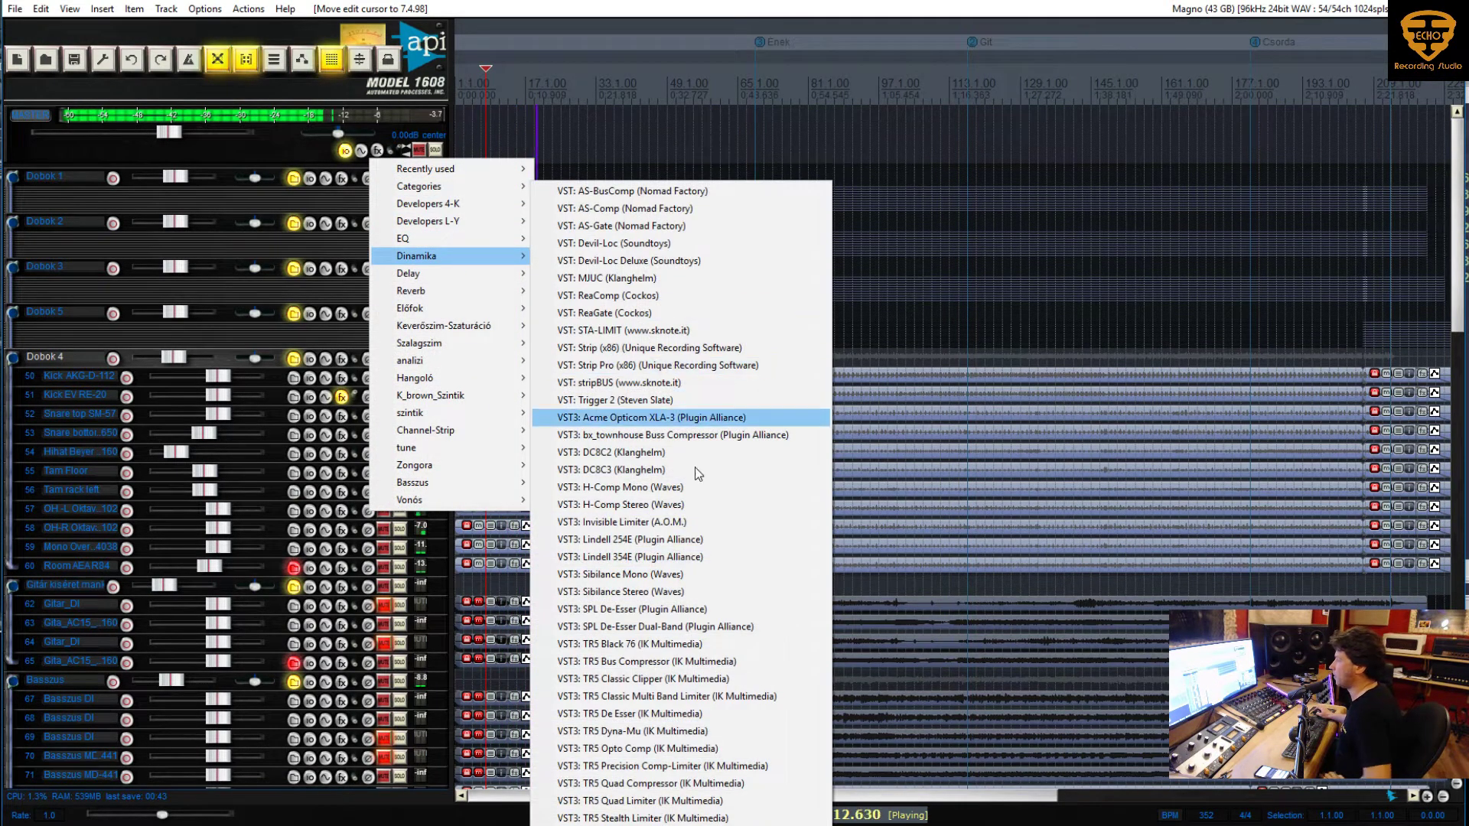
pyautogui.click(676, 658)
pyautogui.moveTo(465, 23); pyautogui.dragTo(495, 185)
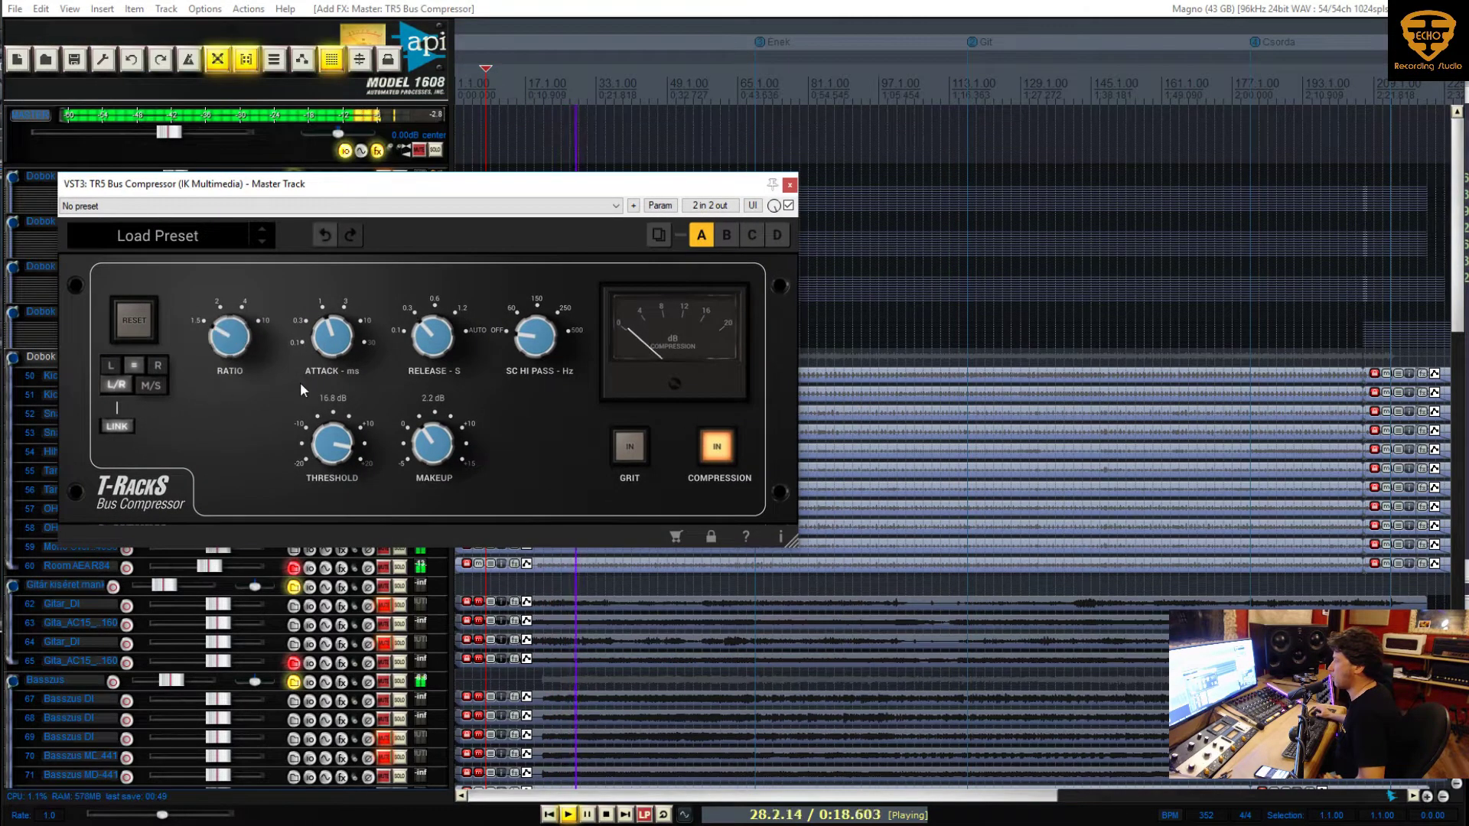
# Give the bus compressor a slower attack, a 150 Hz sidechain high-pass and a 0.9 dB threshold, and close its window
pyautogui.moveTo(334, 338); pyautogui.dragTo(335, 344)
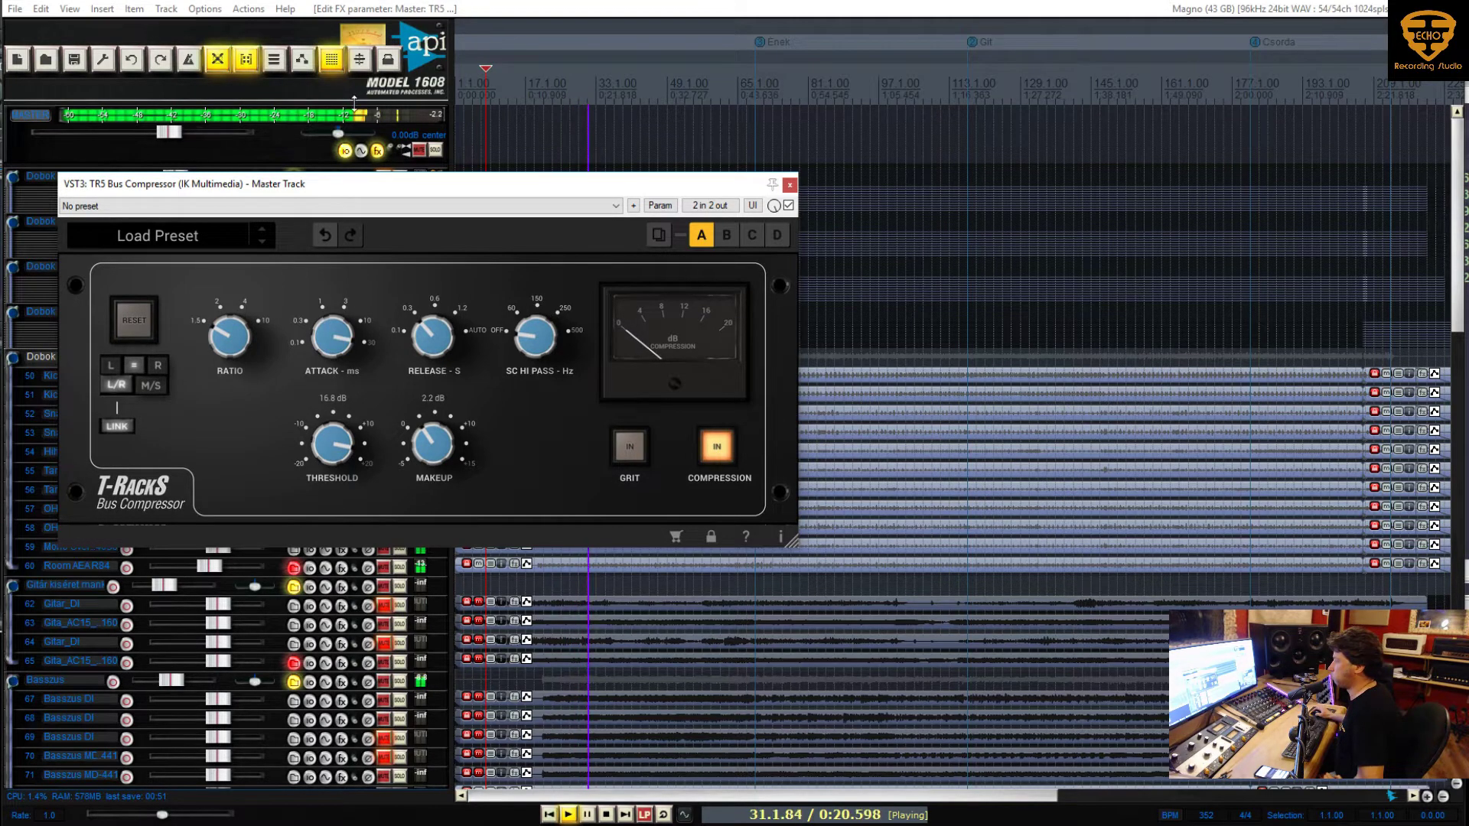
pyautogui.moveTo(536, 336); pyautogui.dragTo(545, 228)
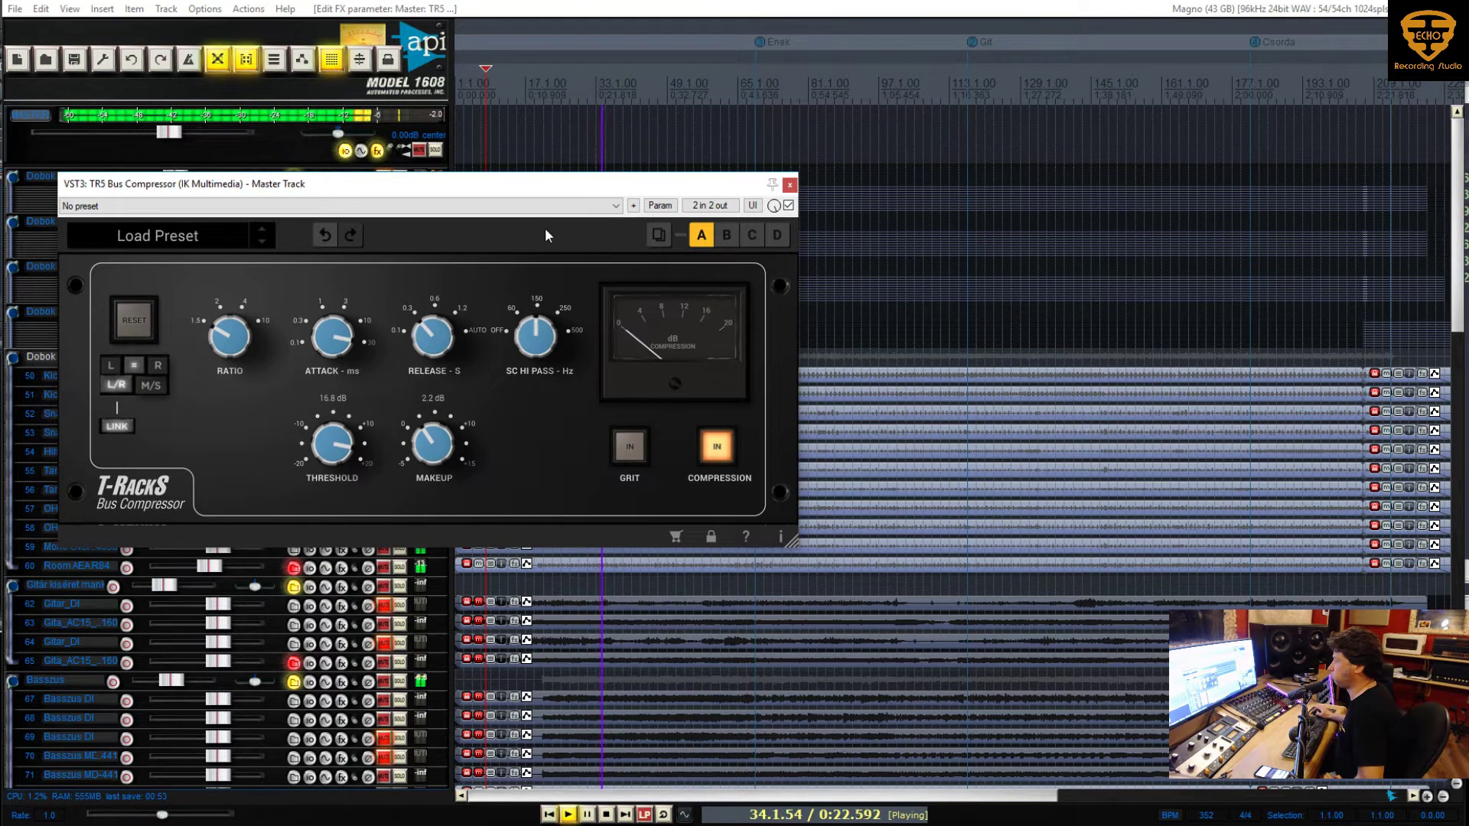
pyautogui.moveTo(325, 472); pyautogui.dragTo(319, 545)
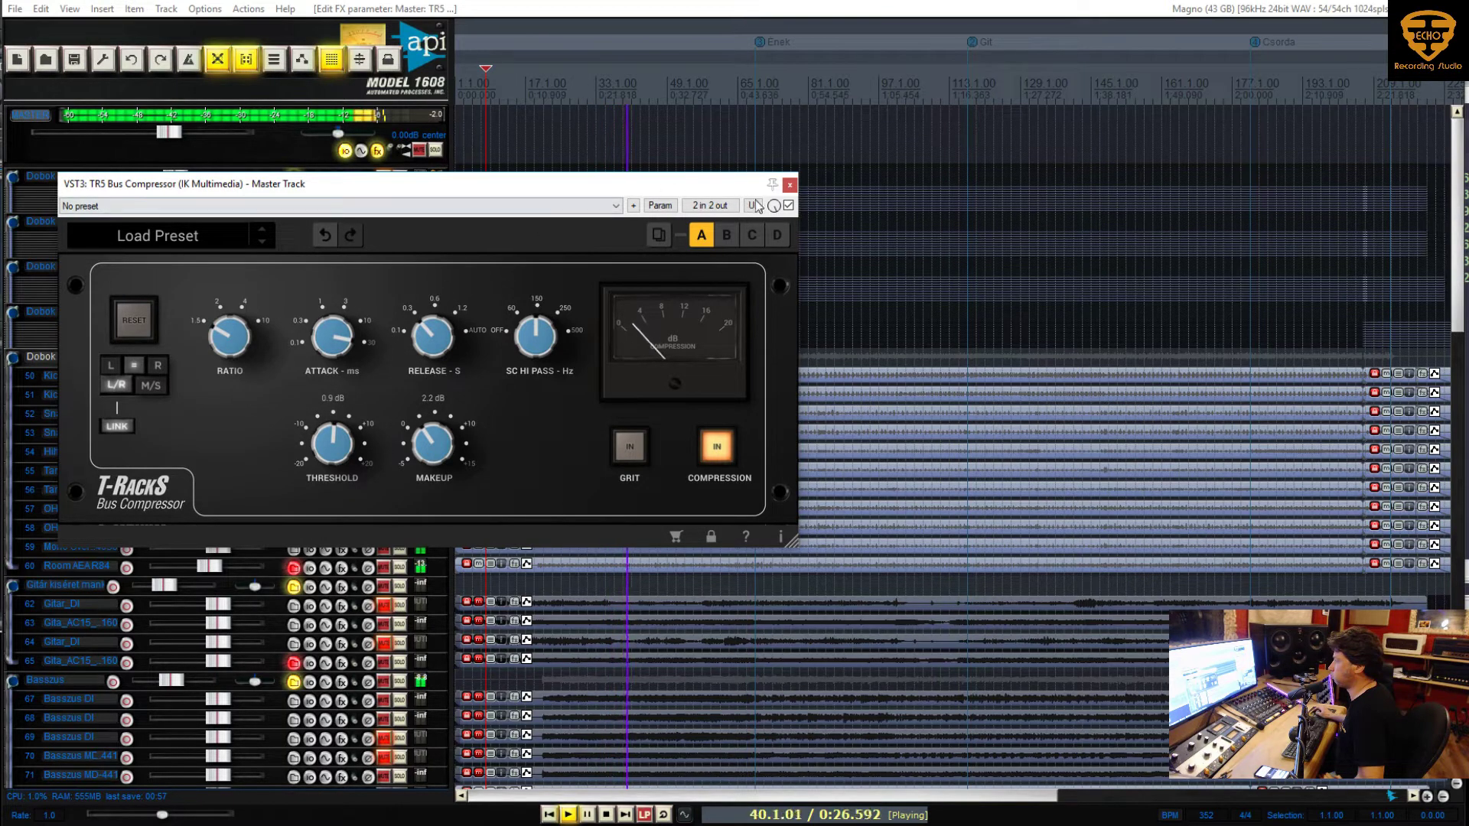
pyautogui.click(790, 186)
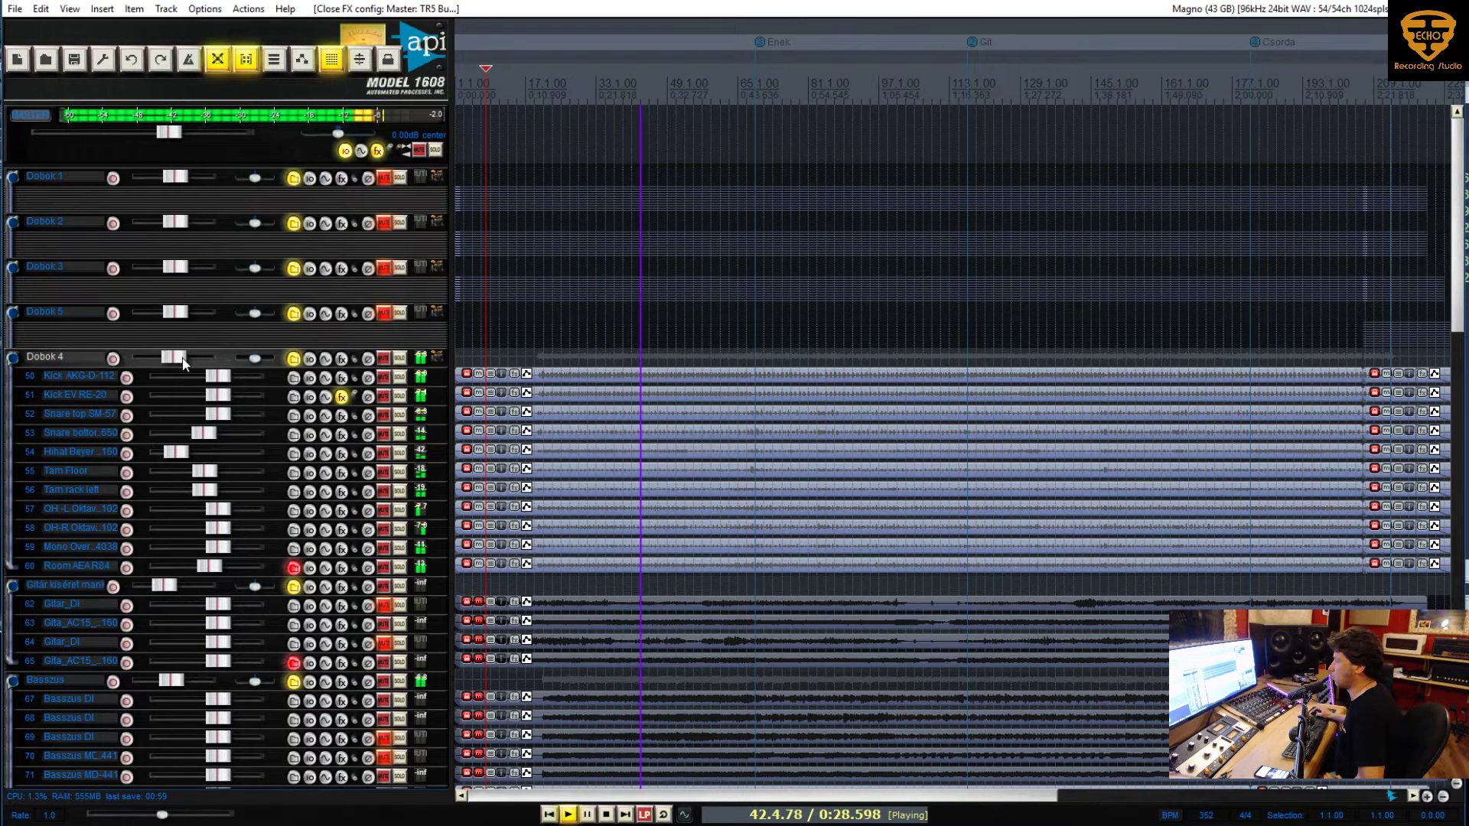
# Lower the Dobok 4 drum folder's volume a little further during playback
pyautogui.scroll(-2, 180, 363)
pyautogui.scroll(-8, 217, 347)
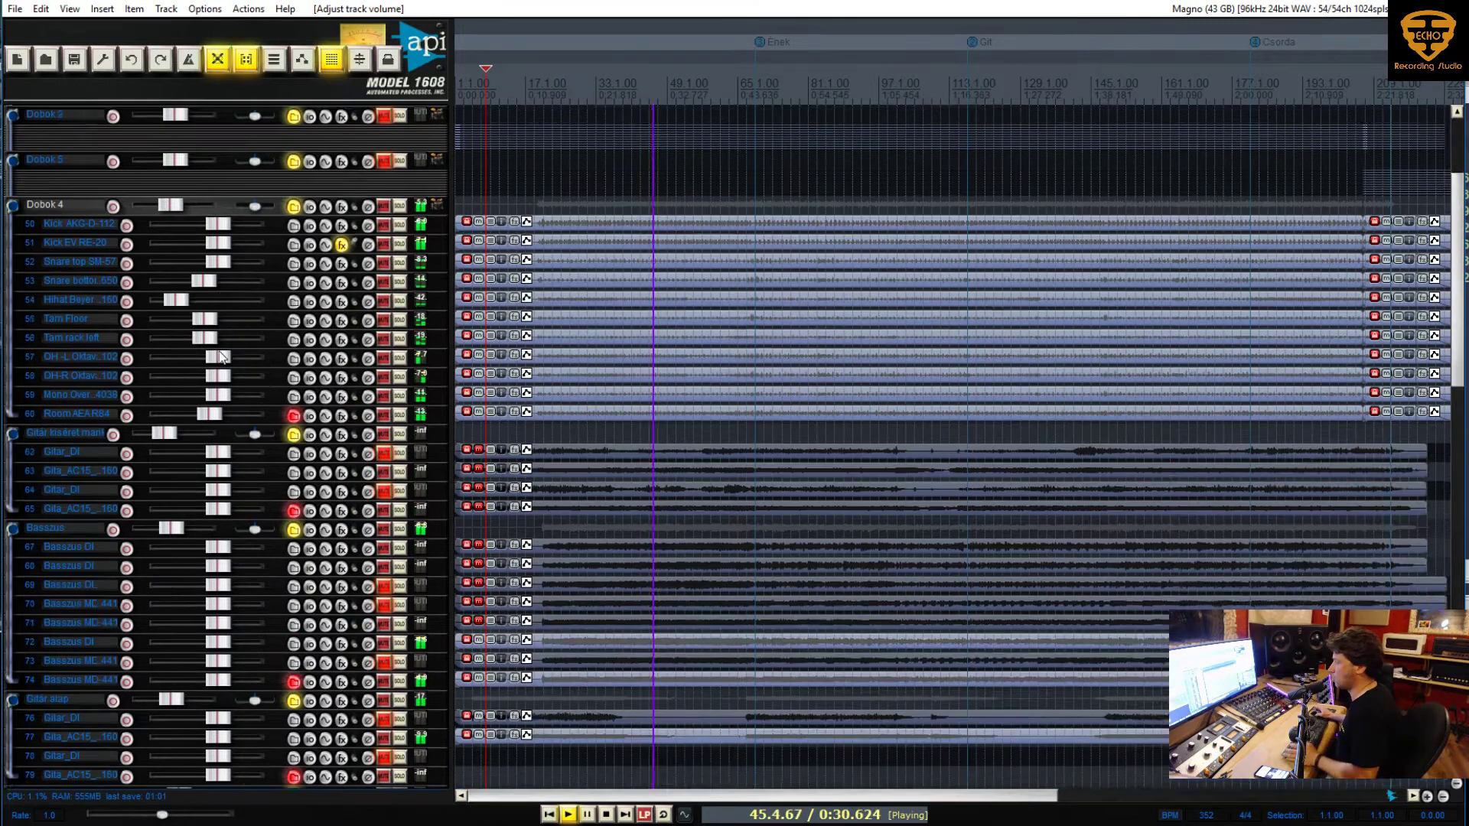
# Insert a new track below the last Basszus MD-441 track and name it Gitárok
pyautogui.scroll(-3, 221, 357)
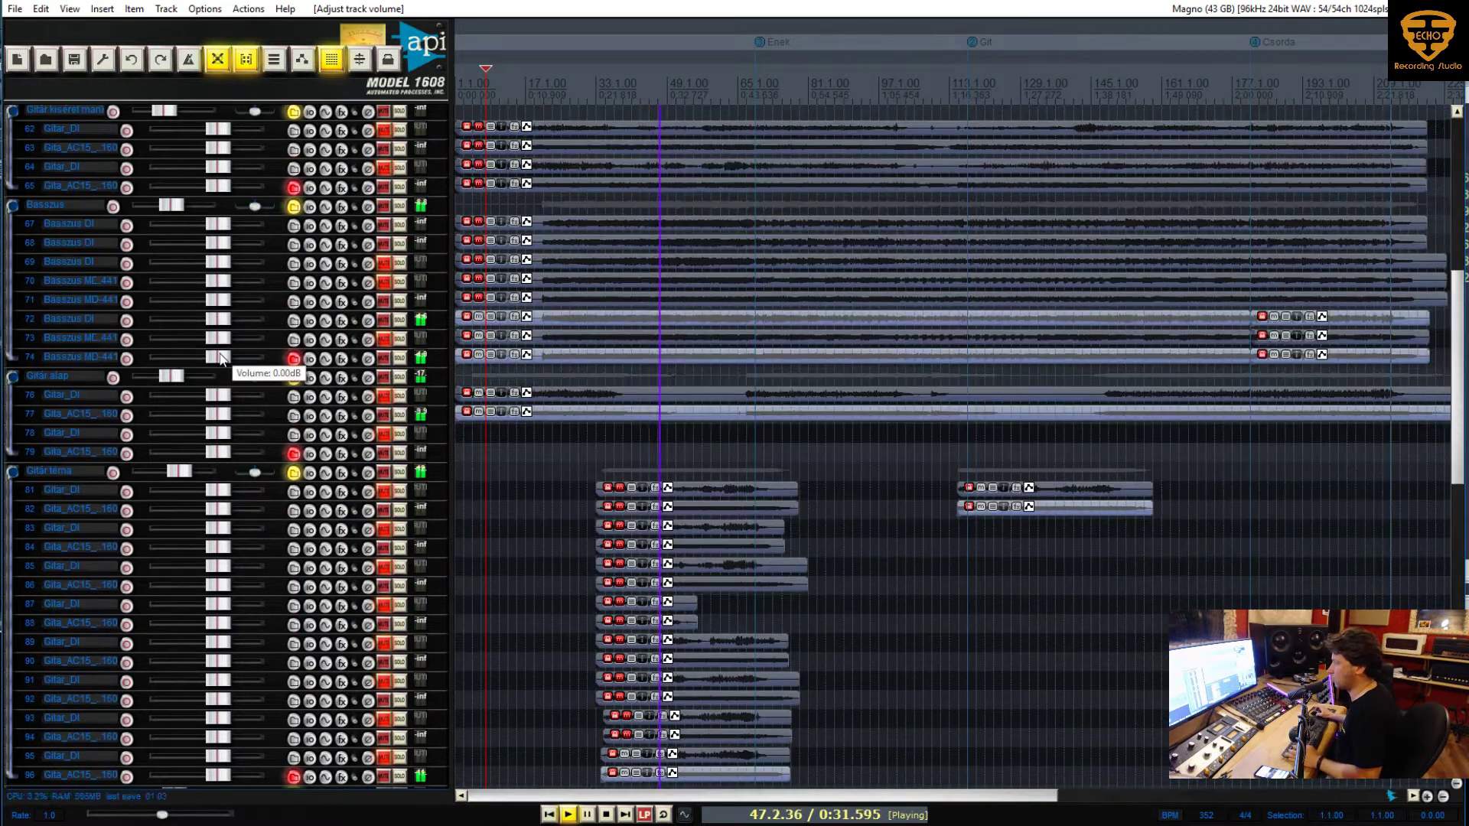
pyautogui.click(79, 352)
pyautogui.hotkey('ctrl', 't')
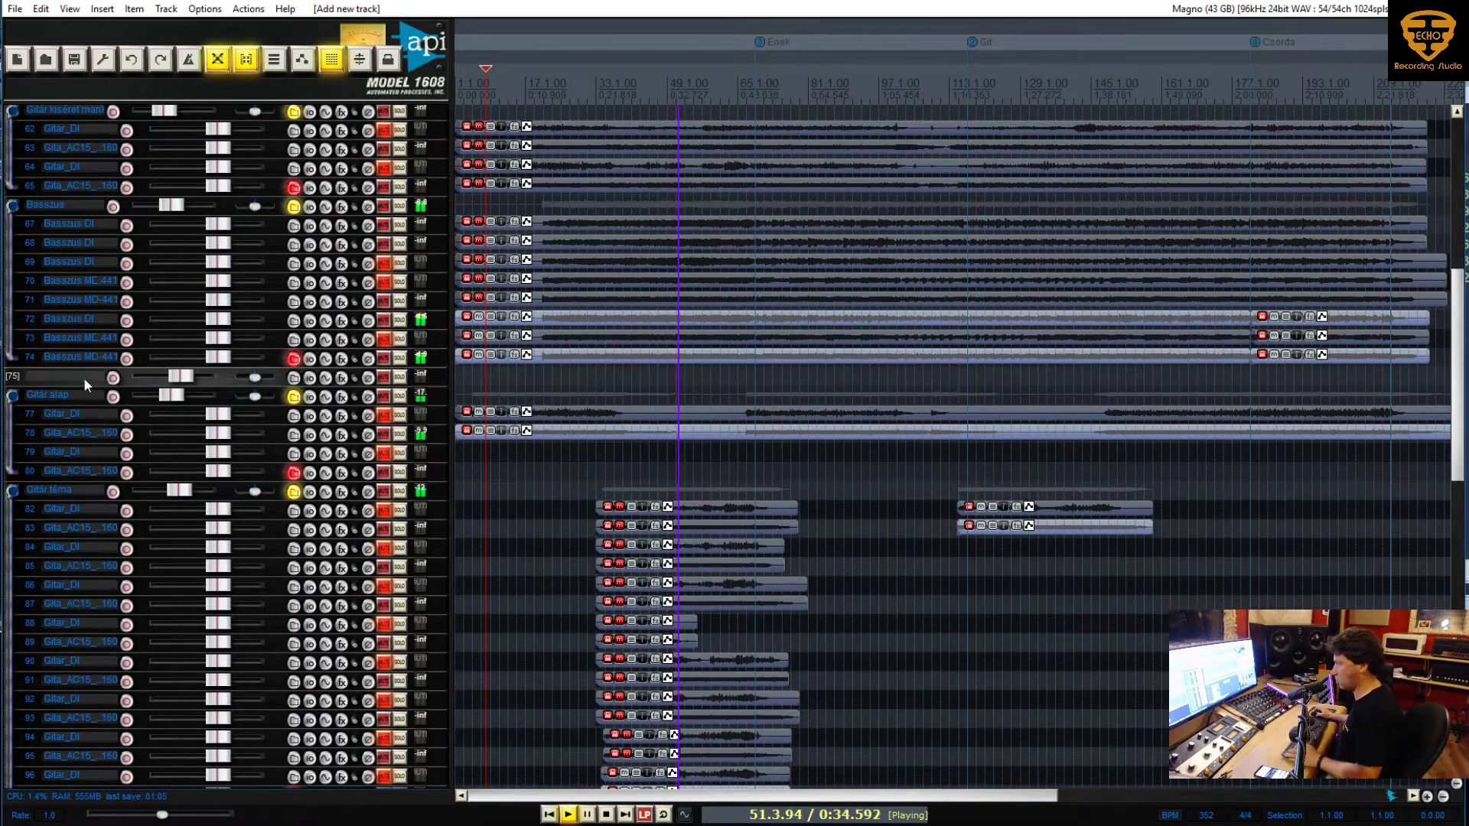
pyautogui.doubleClick(81, 374)
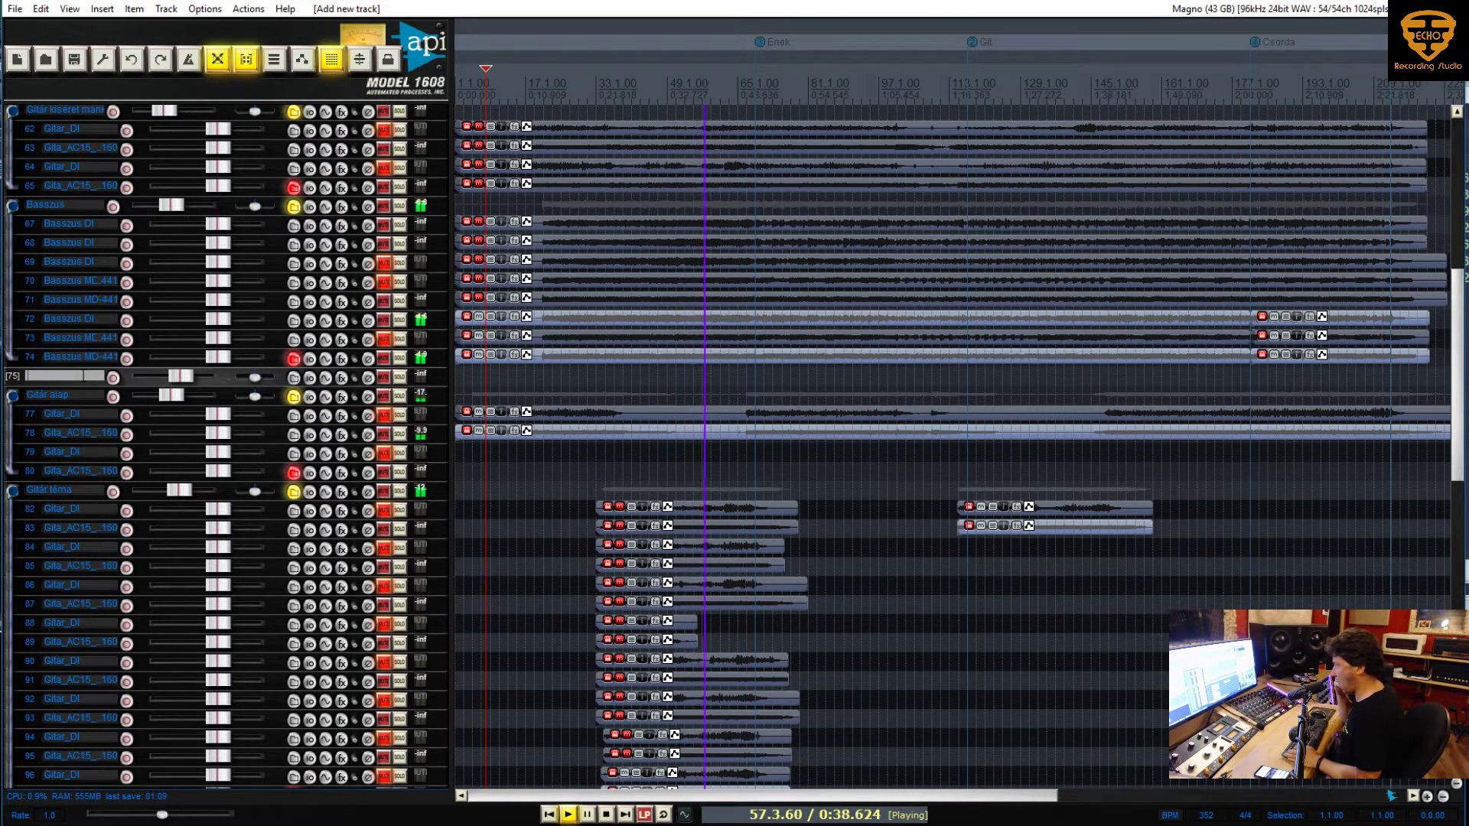
pyautogui.write('Gitárok')
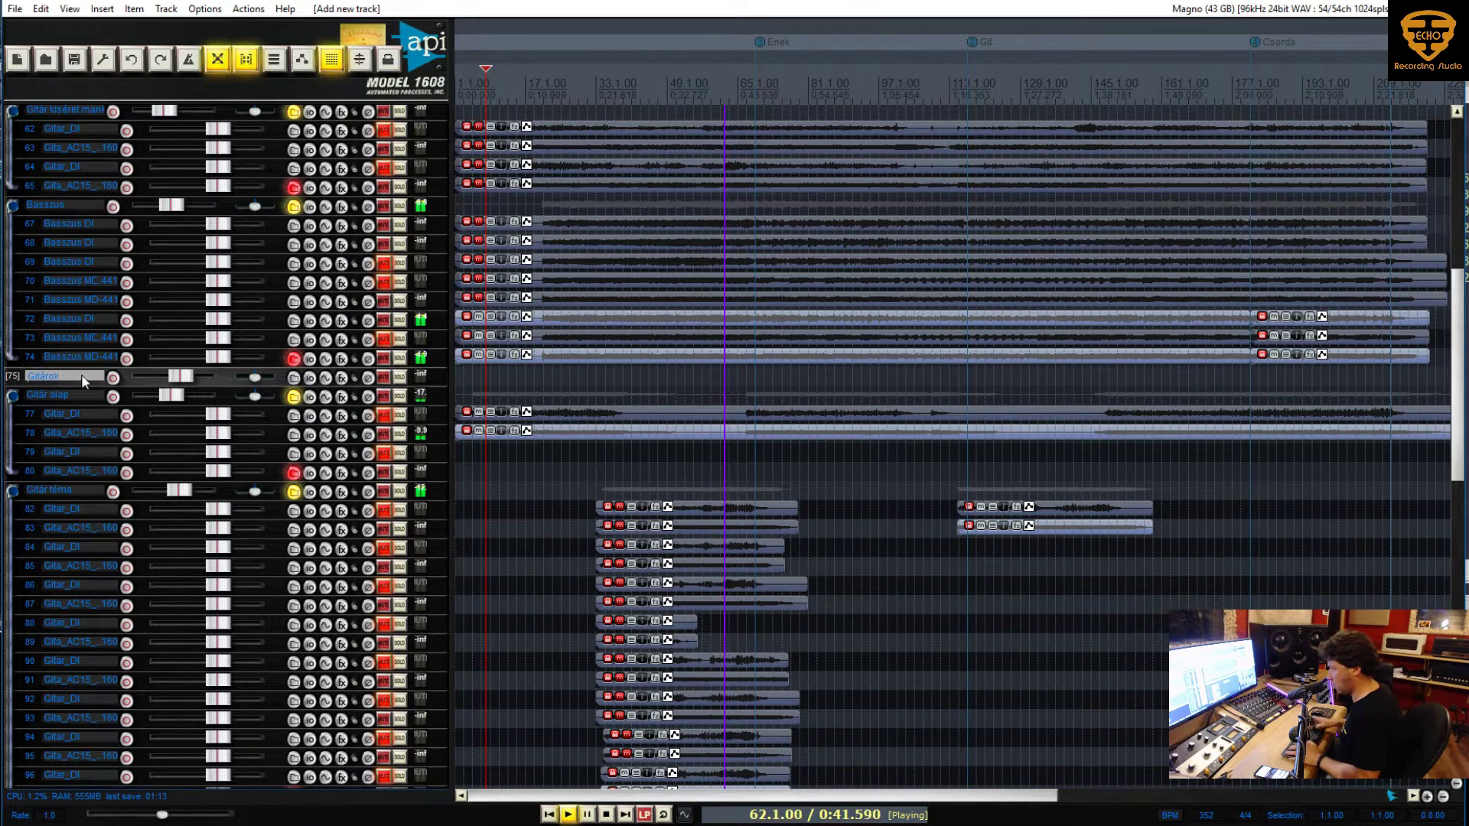
pyautogui.press('Return')
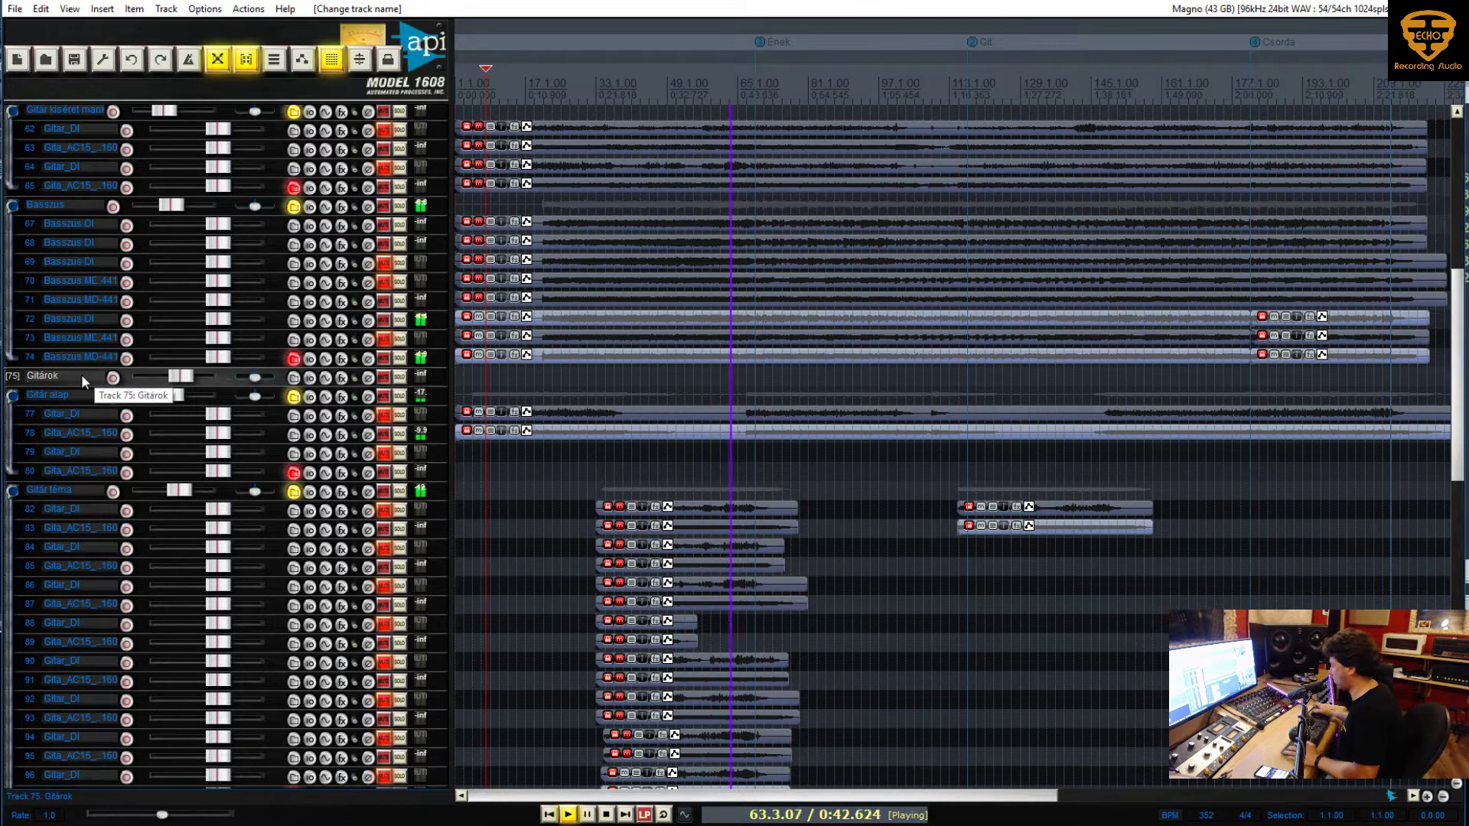
# Turn the Gitárok track into a folder and end it at the last Gitár zaj track, number 100
pyautogui.click(293, 377)
pyautogui.scroll(-3, 317, 494)
pyautogui.scroll(-3, 317, 493)
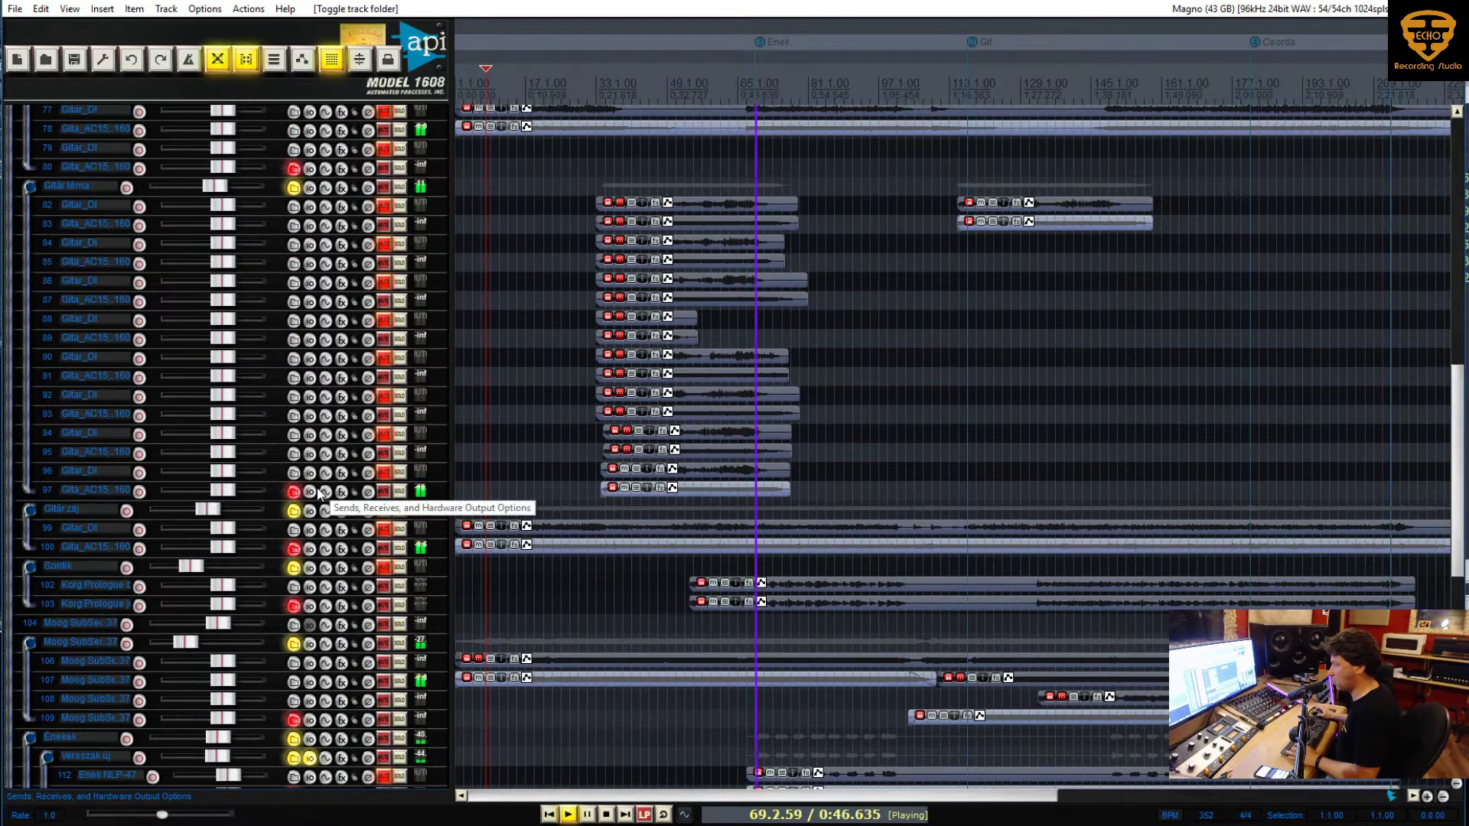
pyautogui.click(294, 548)
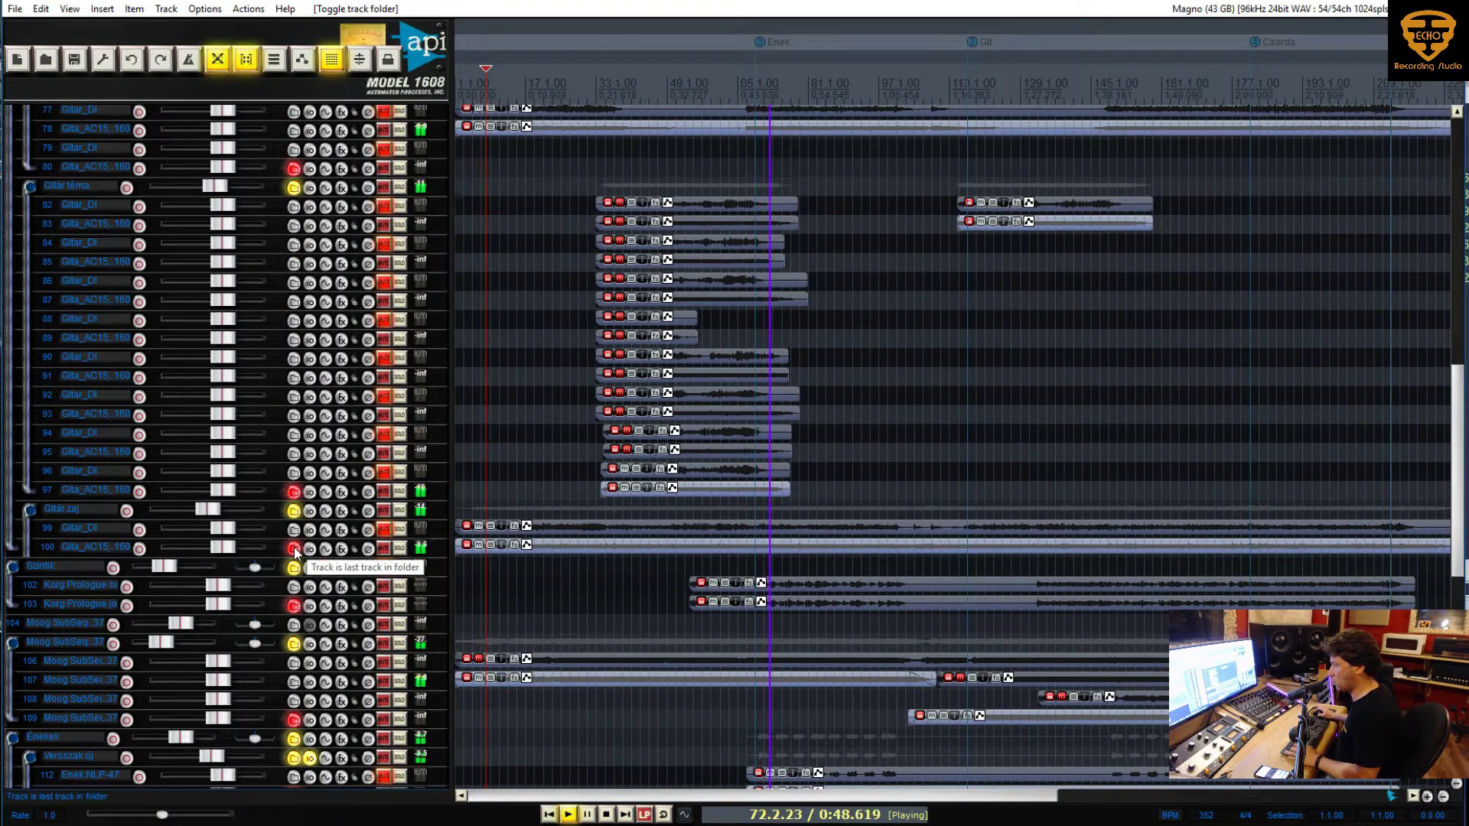
pyautogui.scroll(-3, 181, 430)
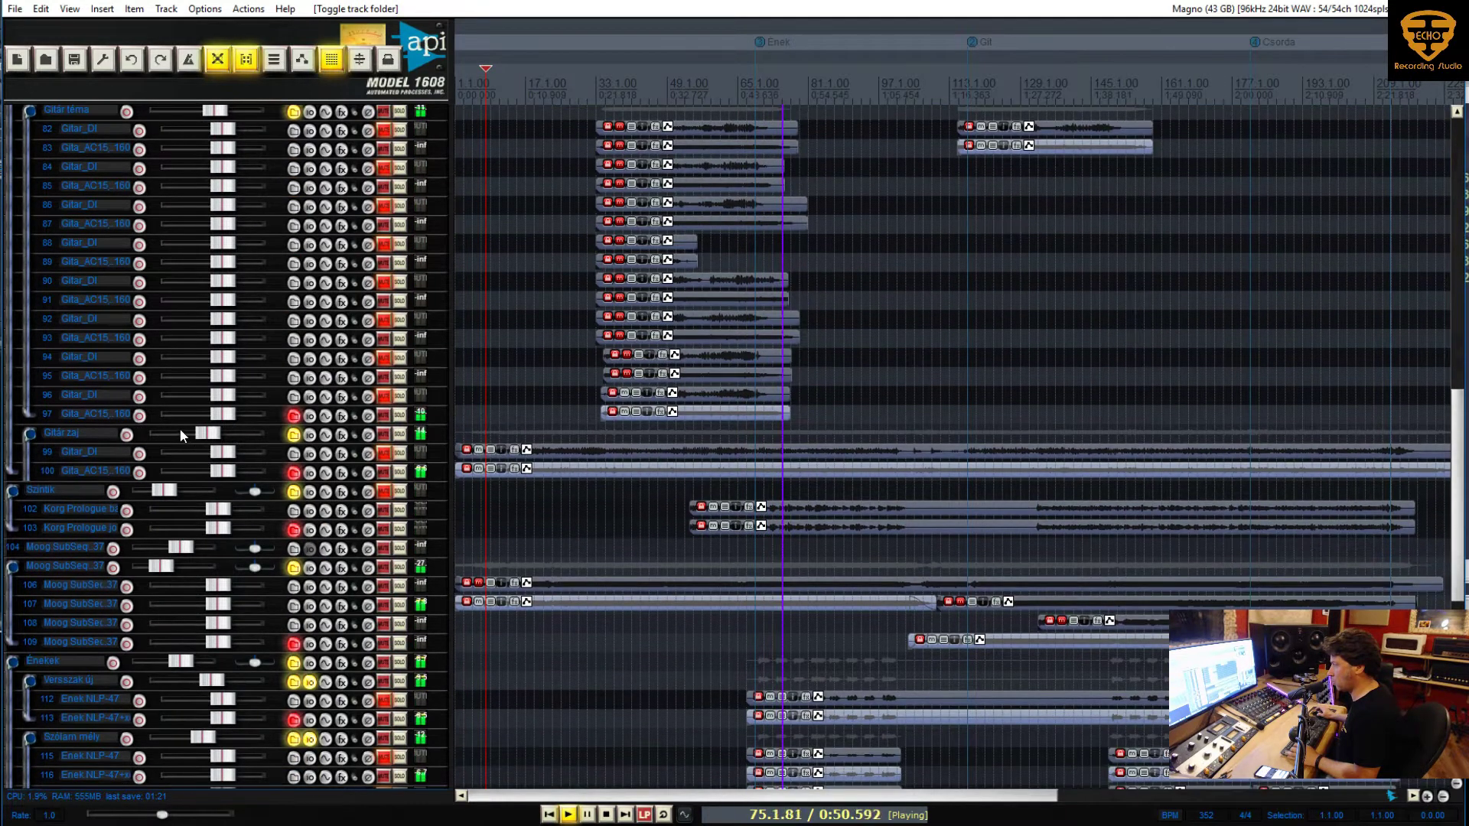
# Stop playback, unmute the Szintik synth folder and widen the track control area
pyautogui.doubleClick(181, 428)
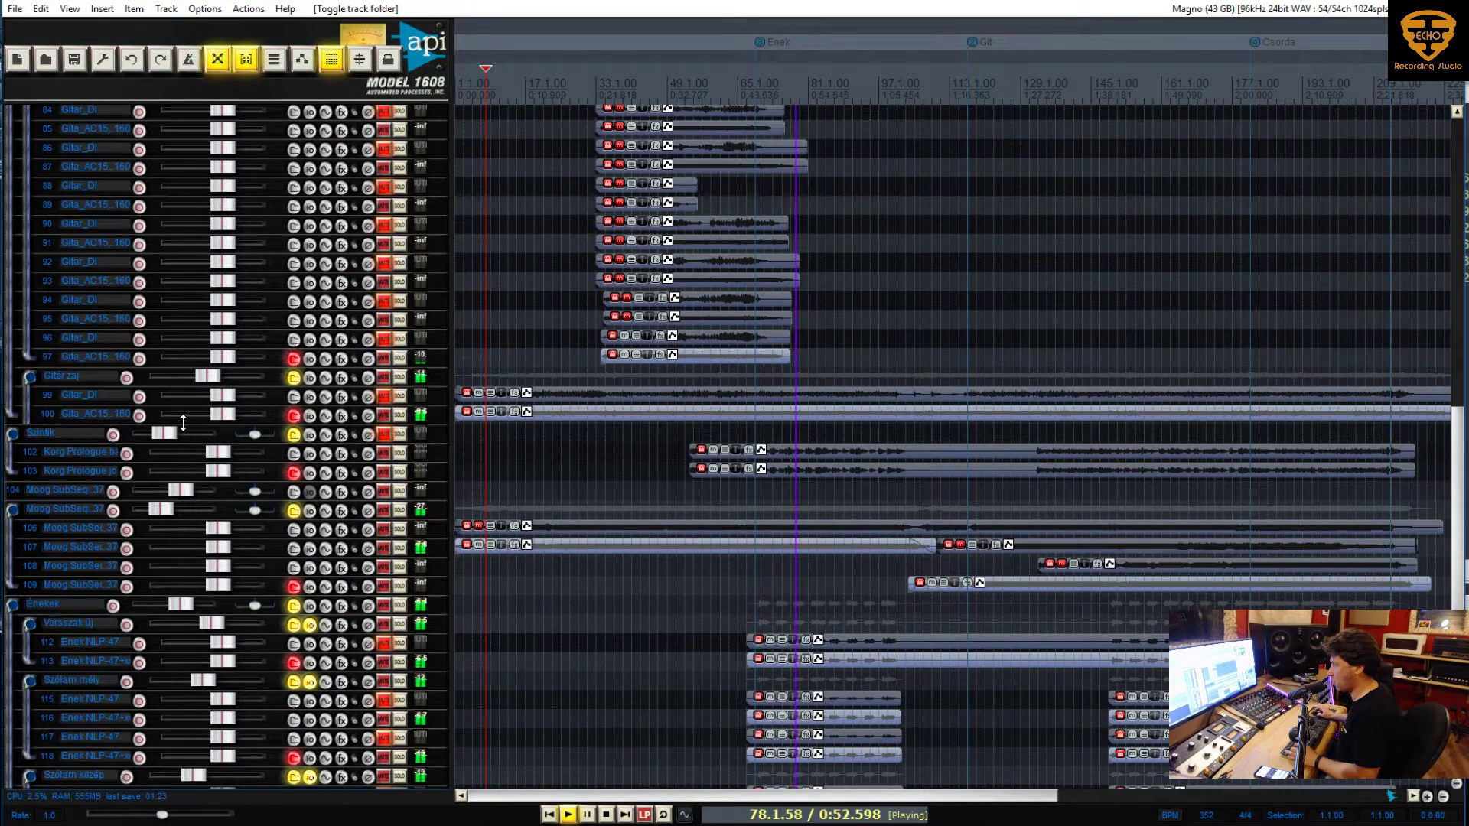
pyautogui.scroll(-1, 181, 420)
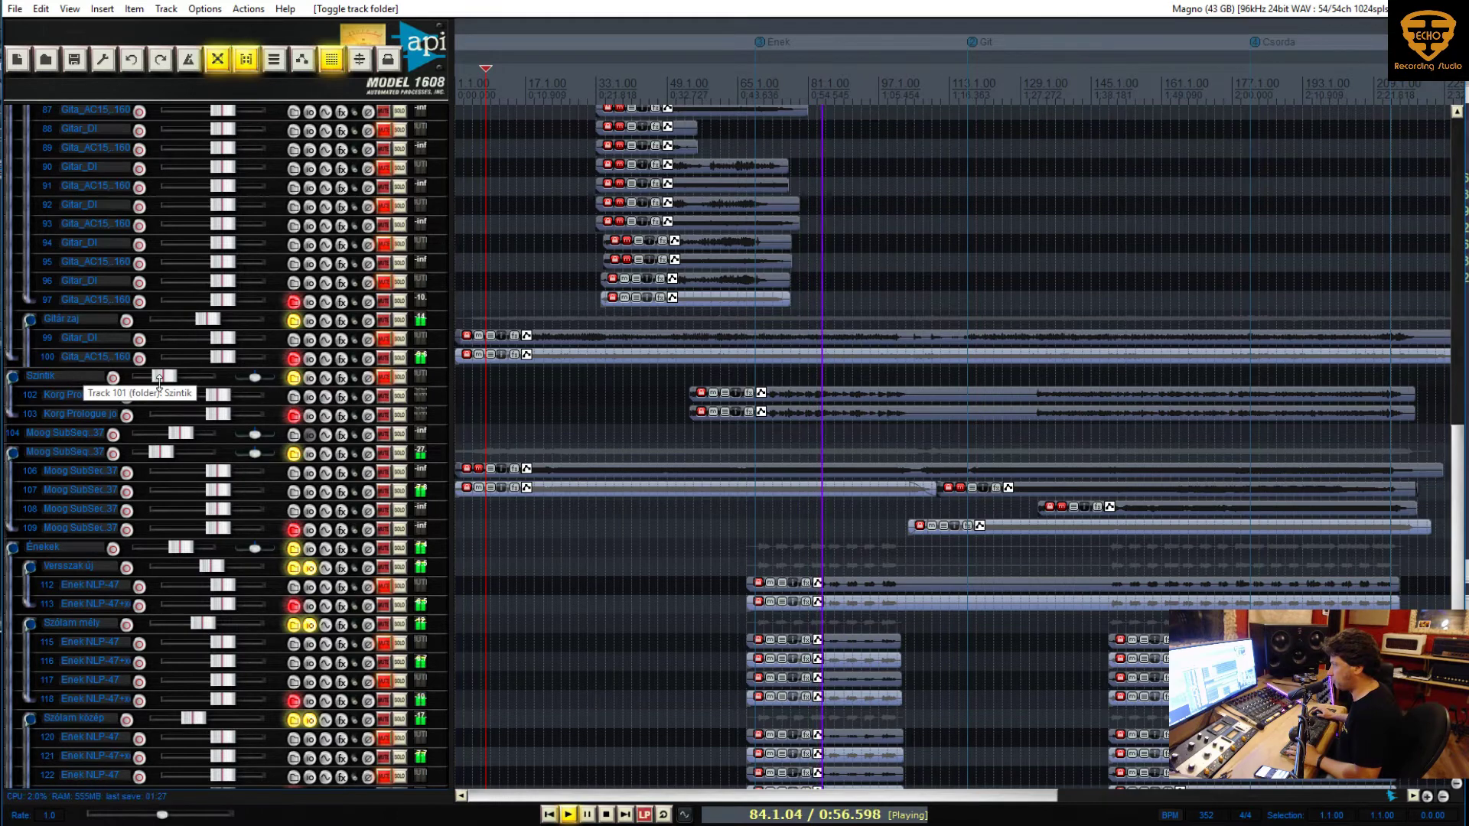
pyautogui.press('space')
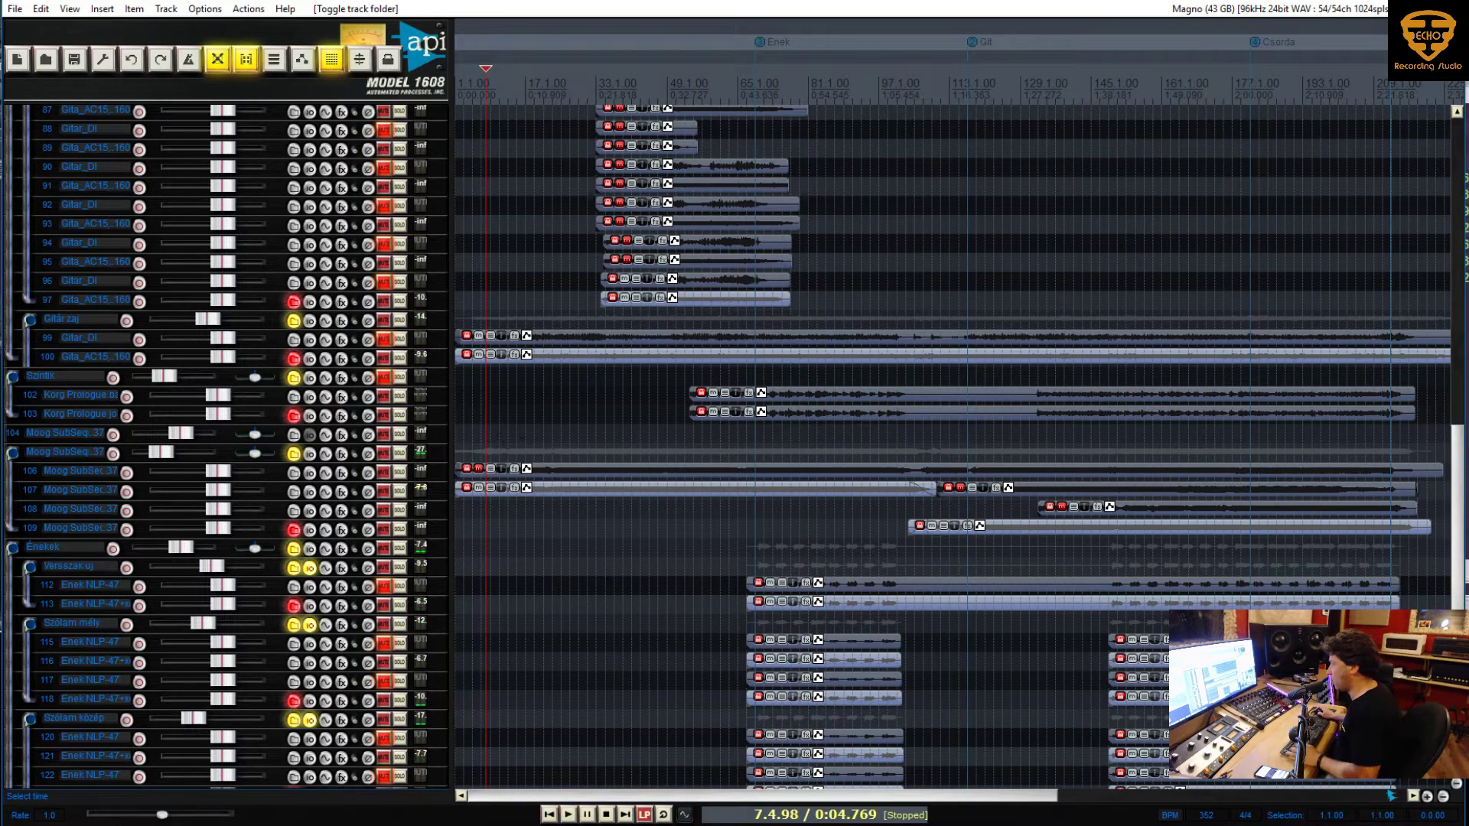
pyautogui.click(382, 376)
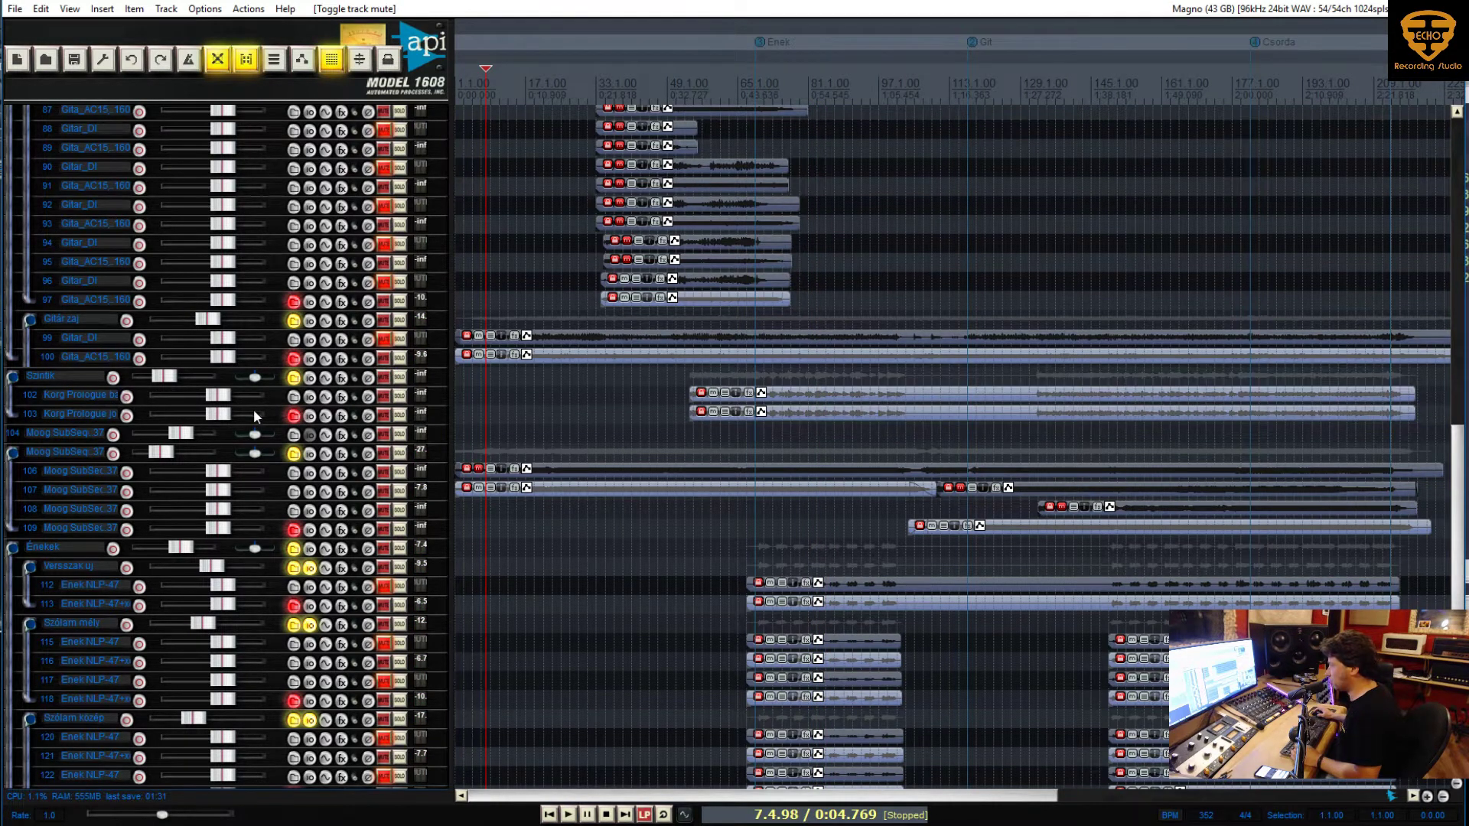
pyautogui.moveTo(451, 392); pyautogui.dragTo(483, 392)
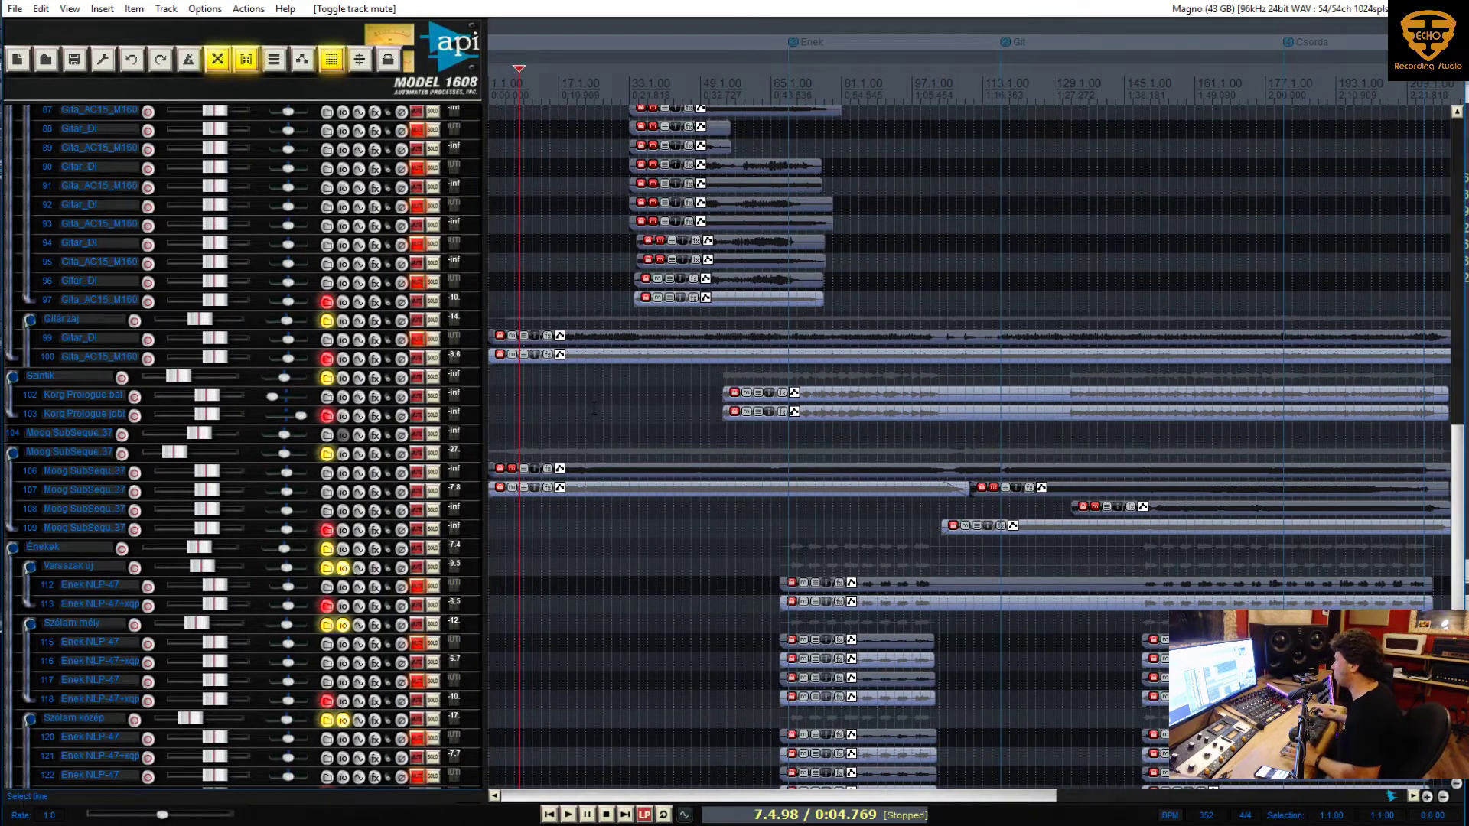
# Solo the Szintik folder, audition it briefly from the start of its Korg Prologue items, and unsolo it
pyautogui.click(726, 376)
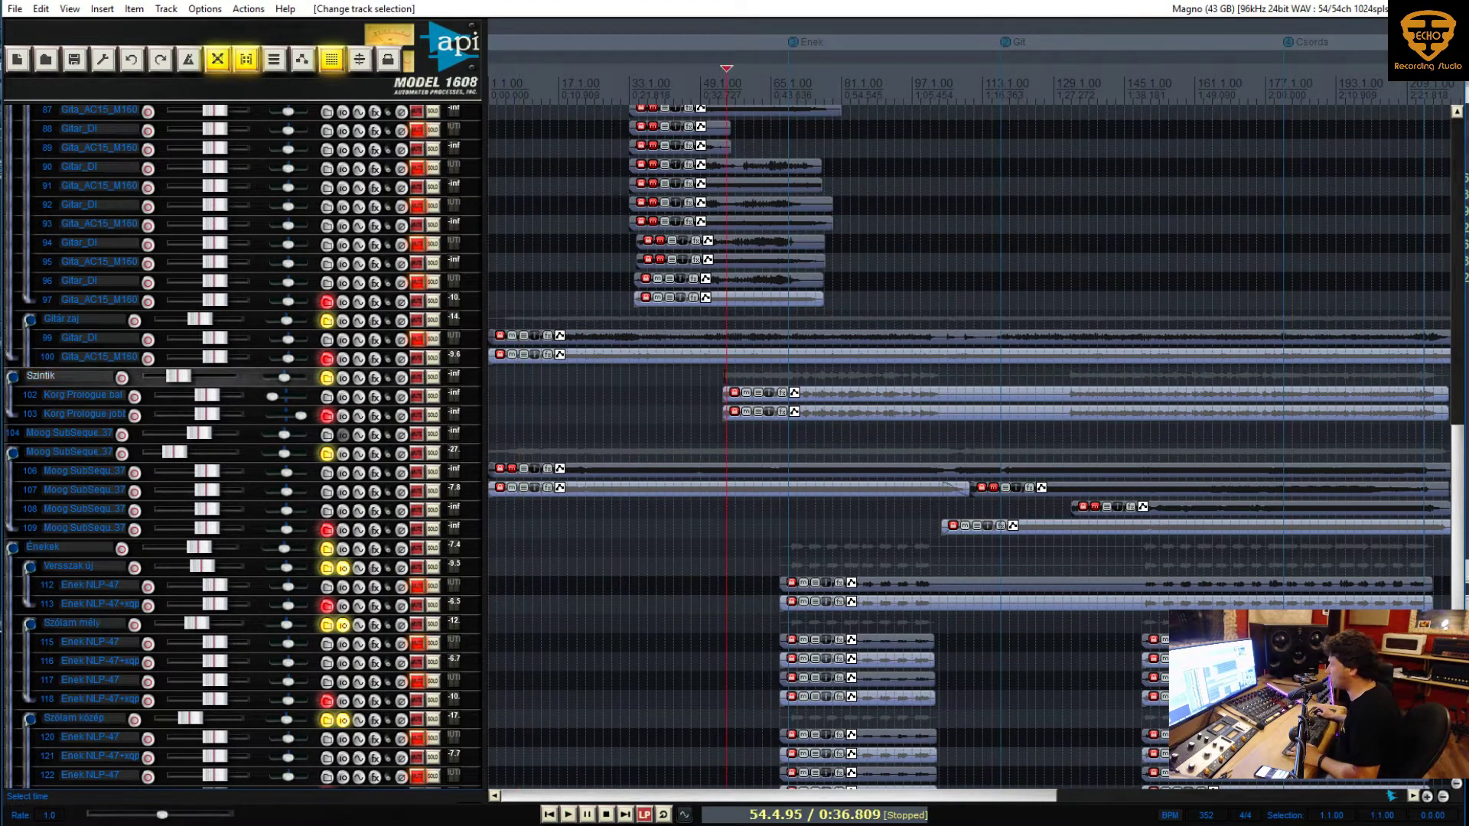
pyautogui.click(434, 377)
pyautogui.press('space')
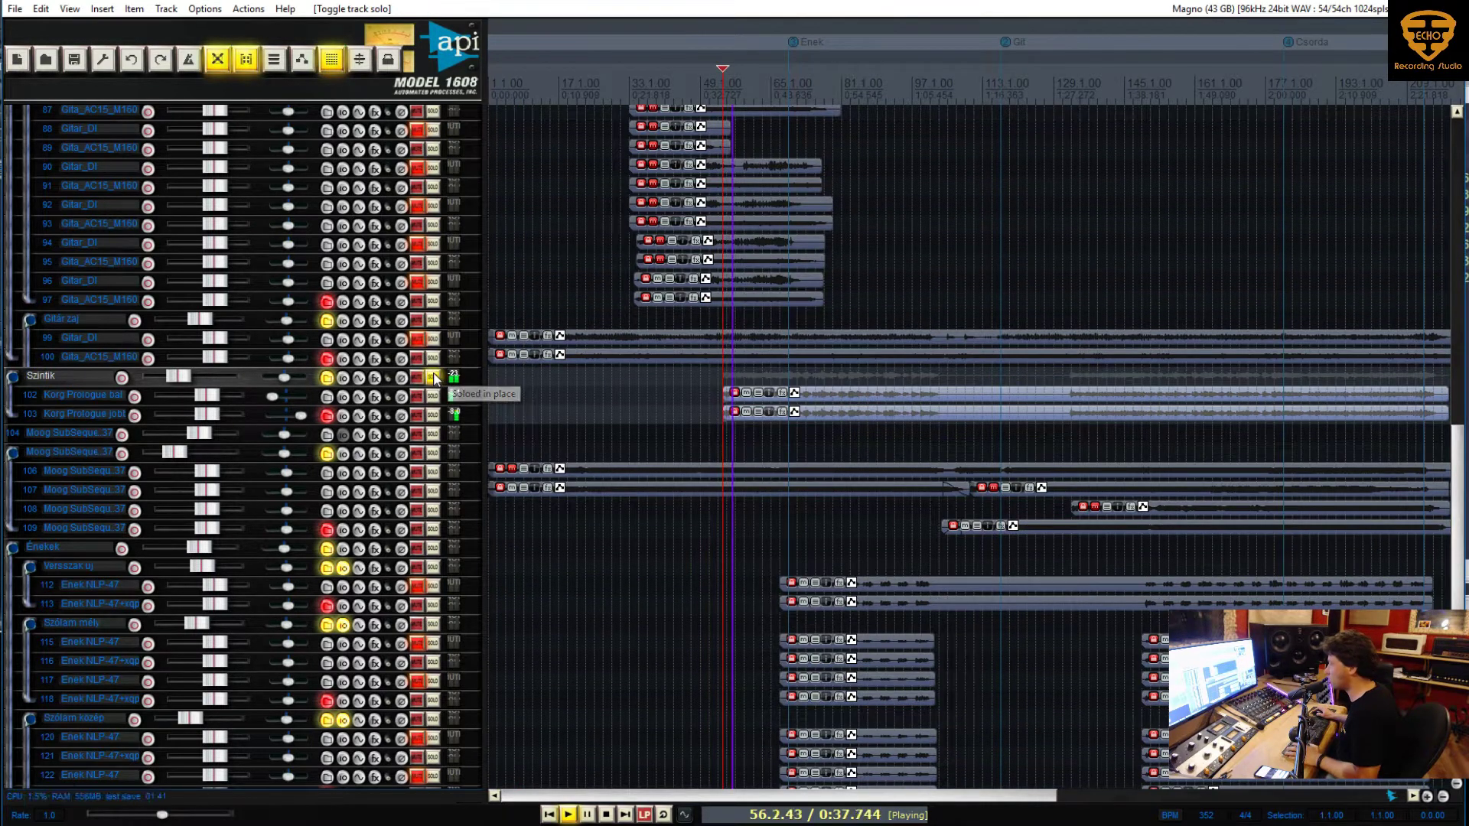
pyautogui.press('space')
pyautogui.click(433, 378)
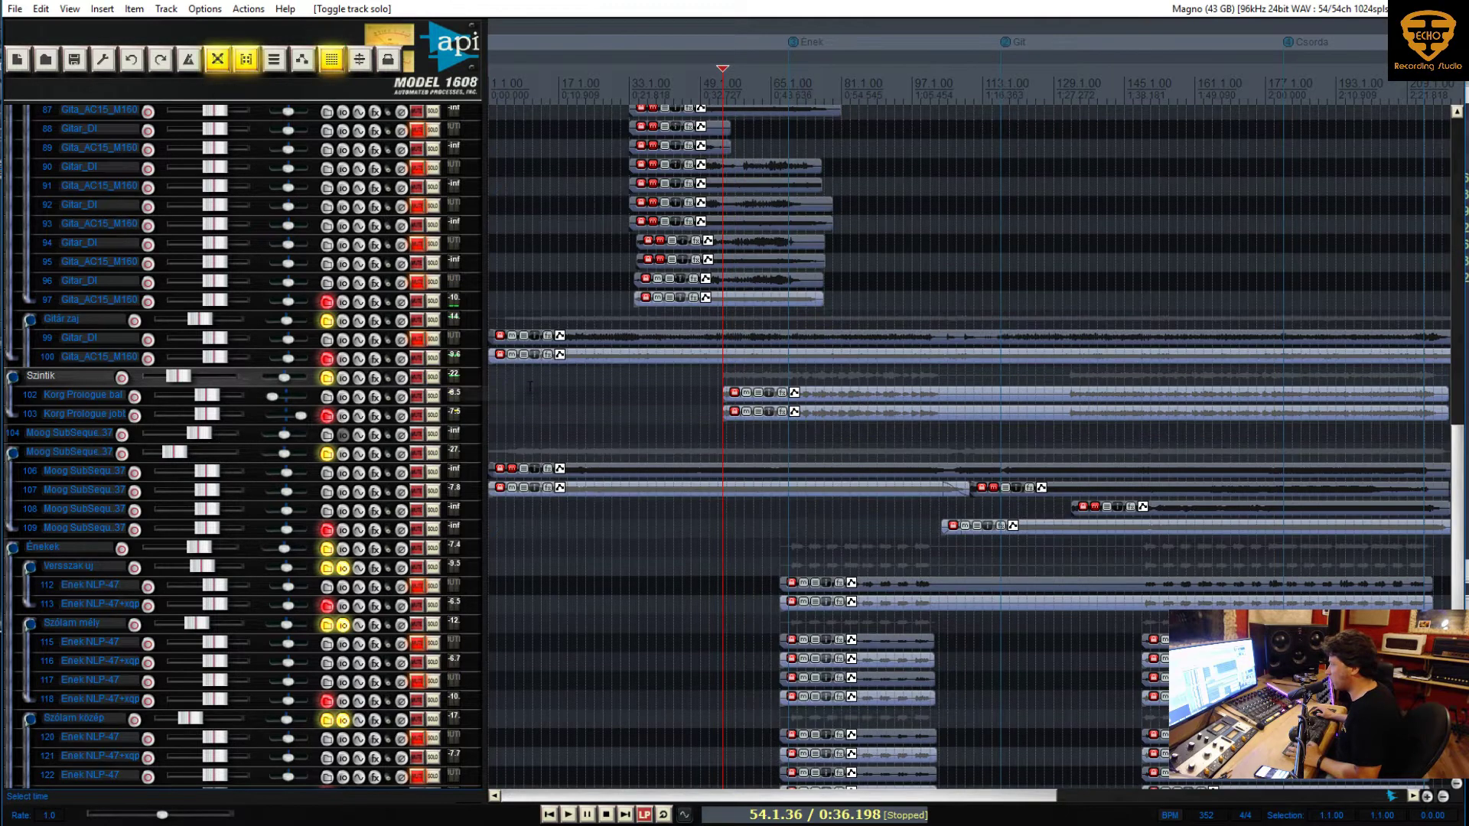
# Delete the Szintik folder with its child tracks and the empty Moog SubSequent 37 track 101 below it
pyautogui.scroll(-2, 529, 388)
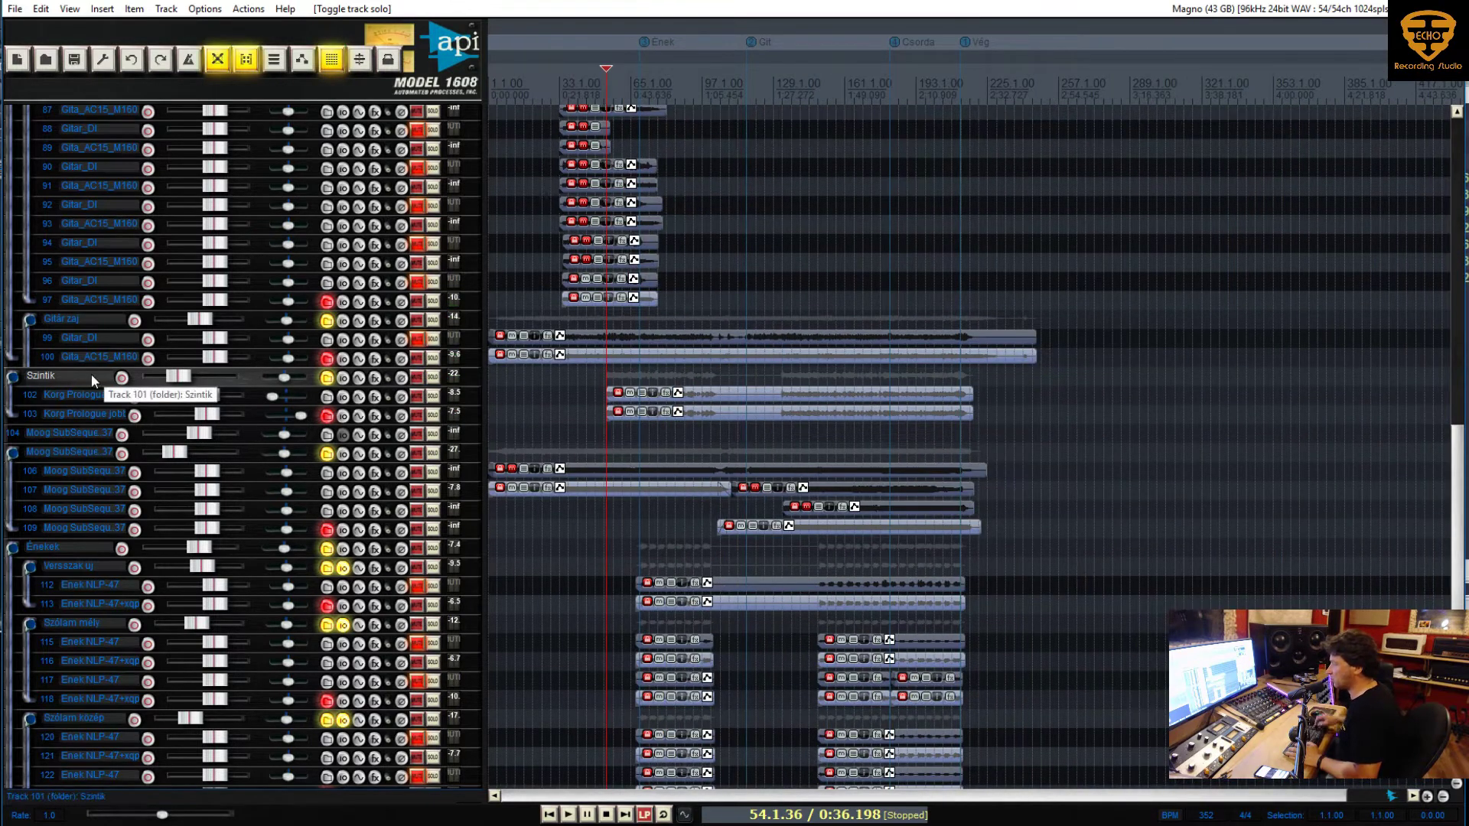
pyautogui.press('Delete')
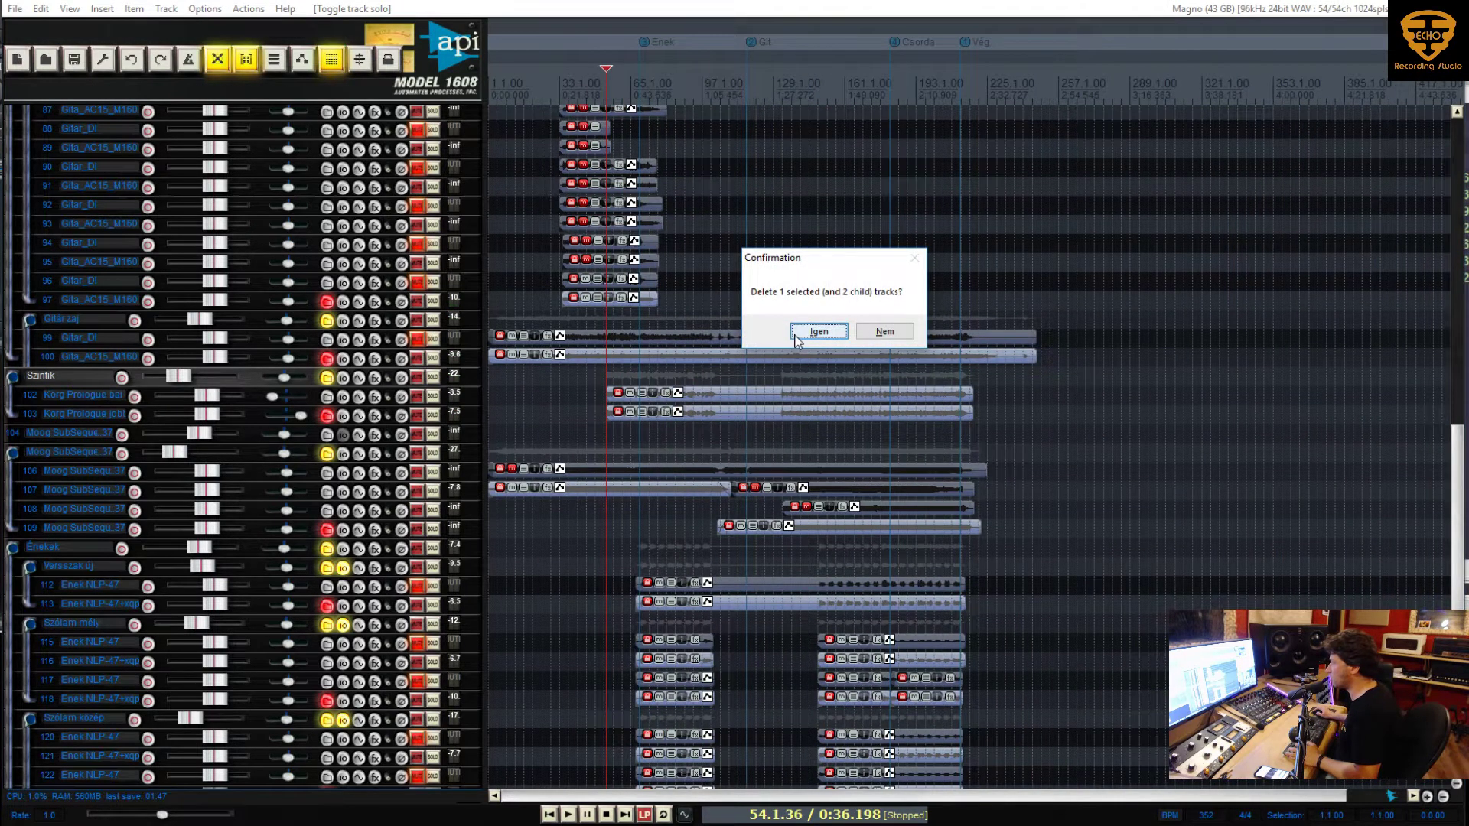
pyautogui.click(818, 331)
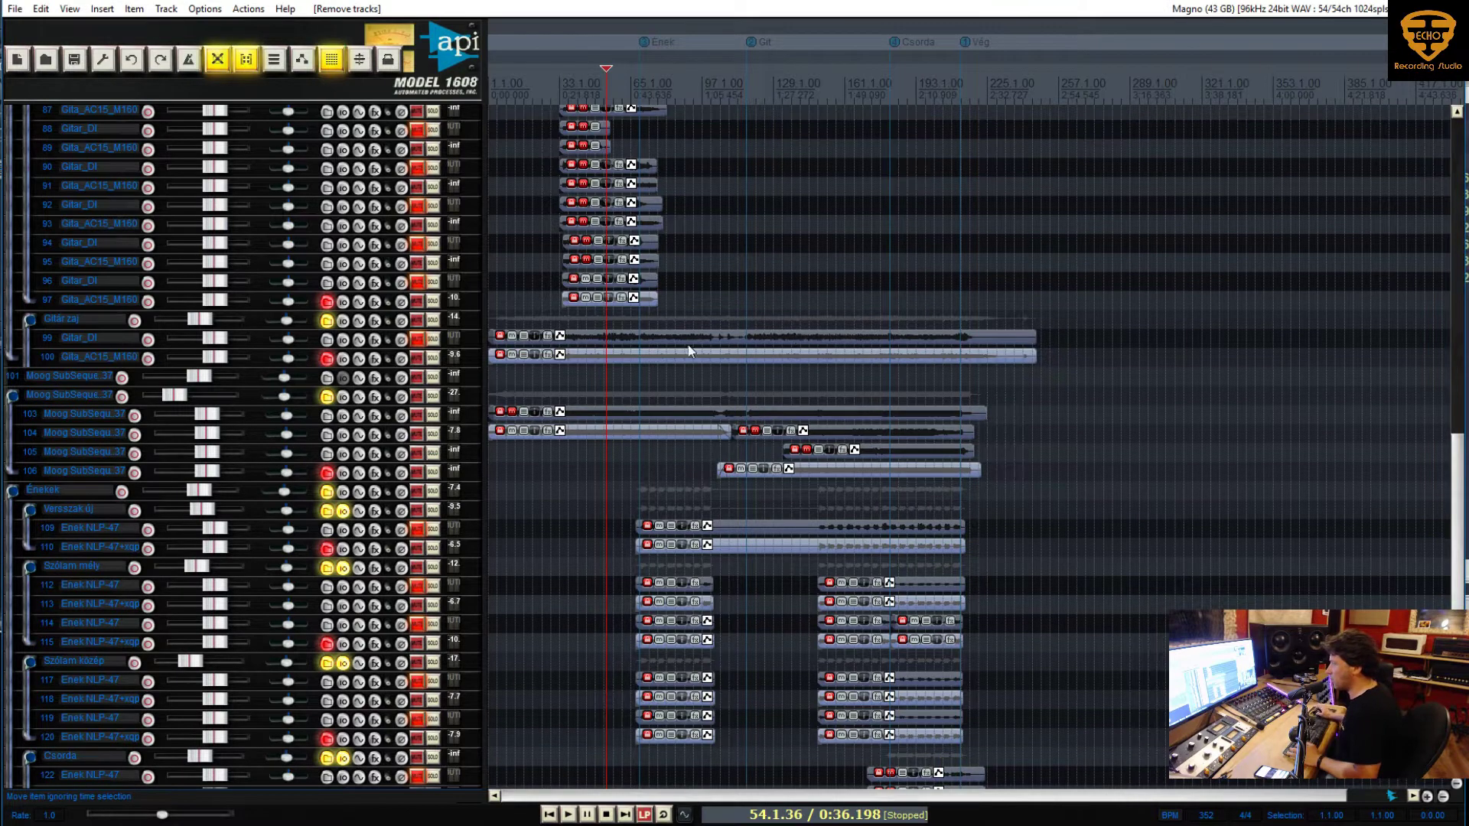
pyautogui.click(90, 375)
pyautogui.press('Delete')
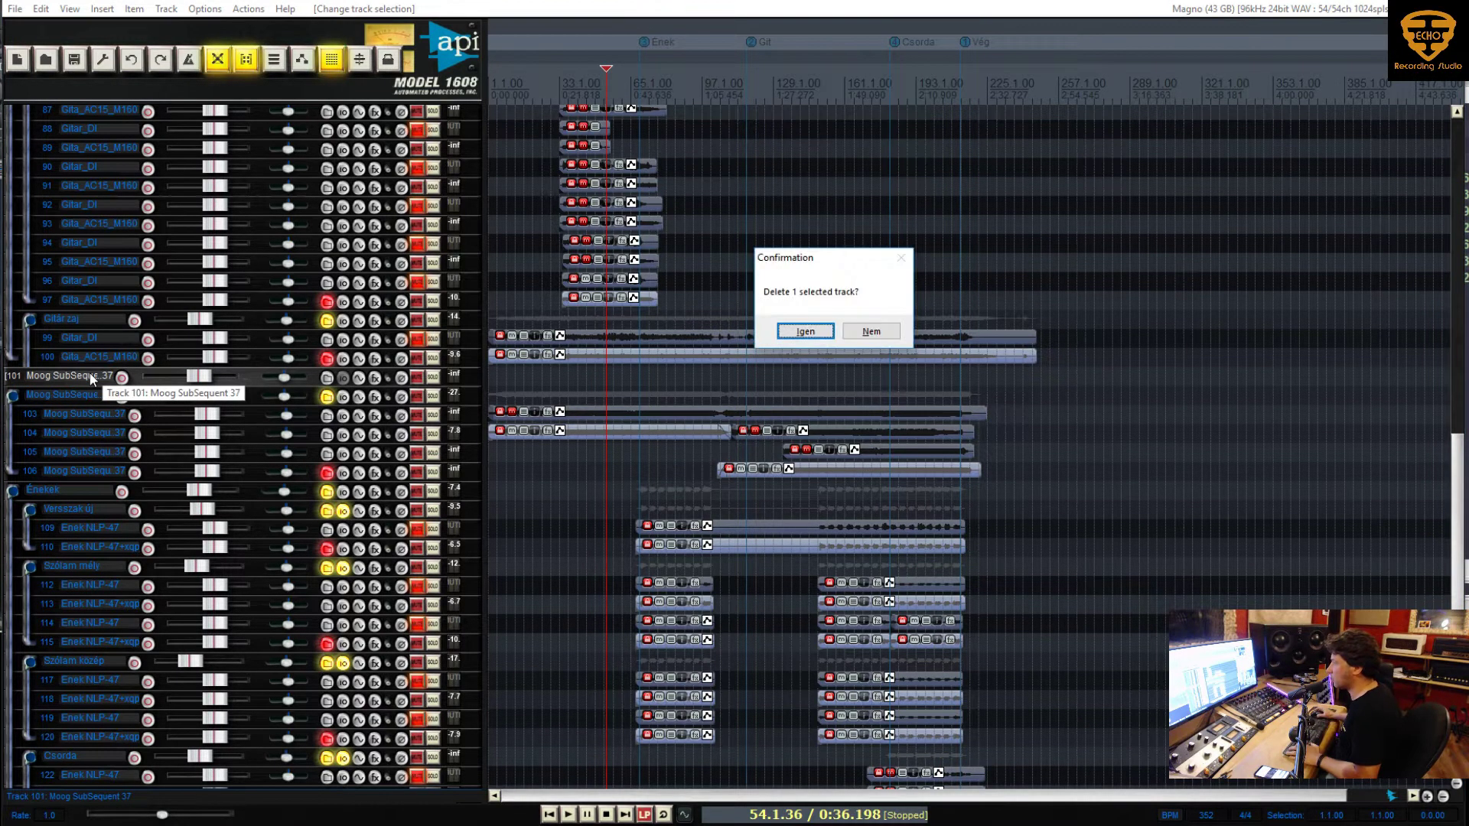
pyautogui.press('Return')
# Start playback and mute the Gitárok folder and the Moog SubSequent 37 folder
pyautogui.press('space')
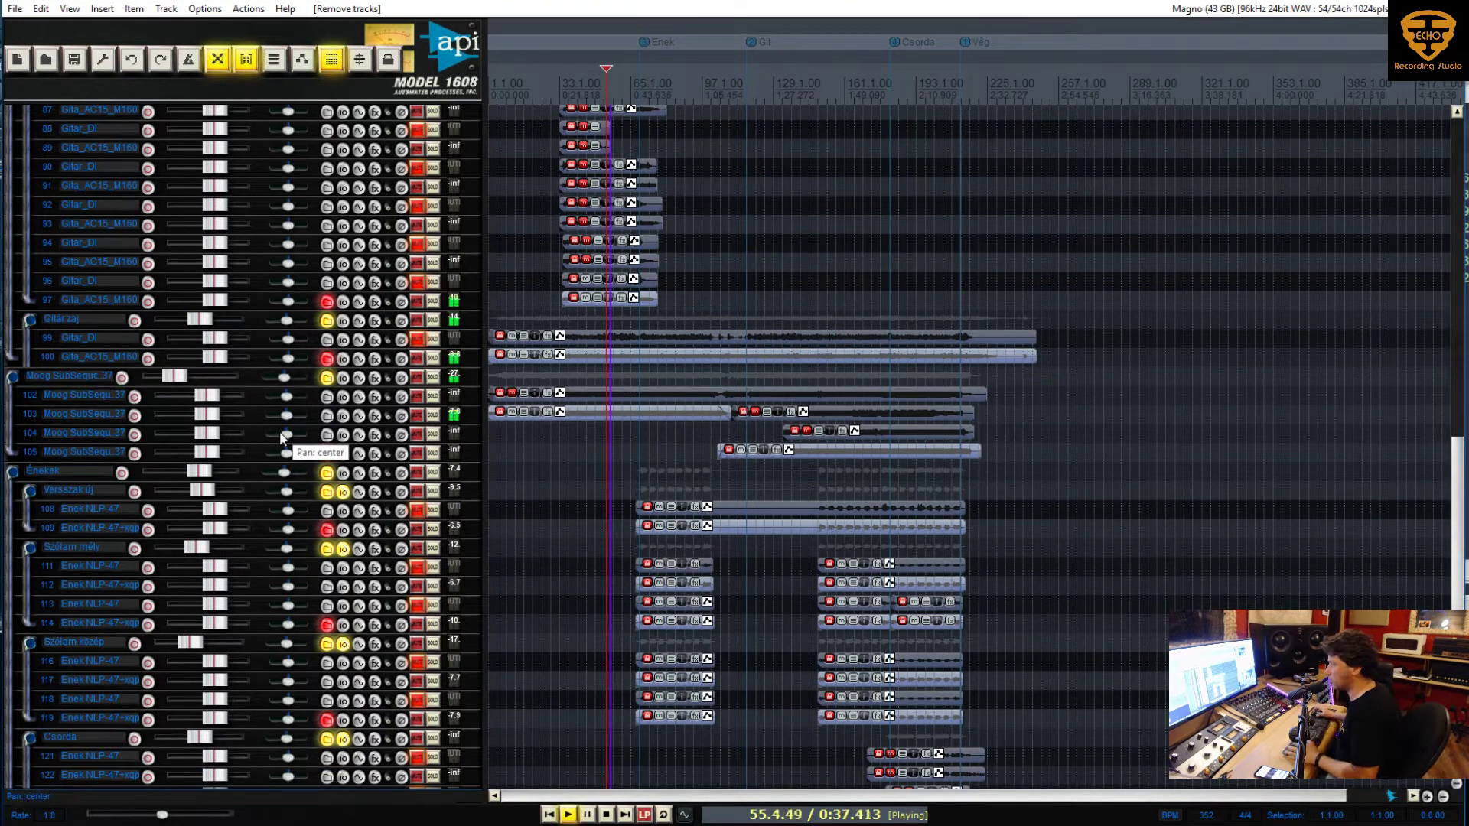
pyautogui.scroll(5, 306, 397)
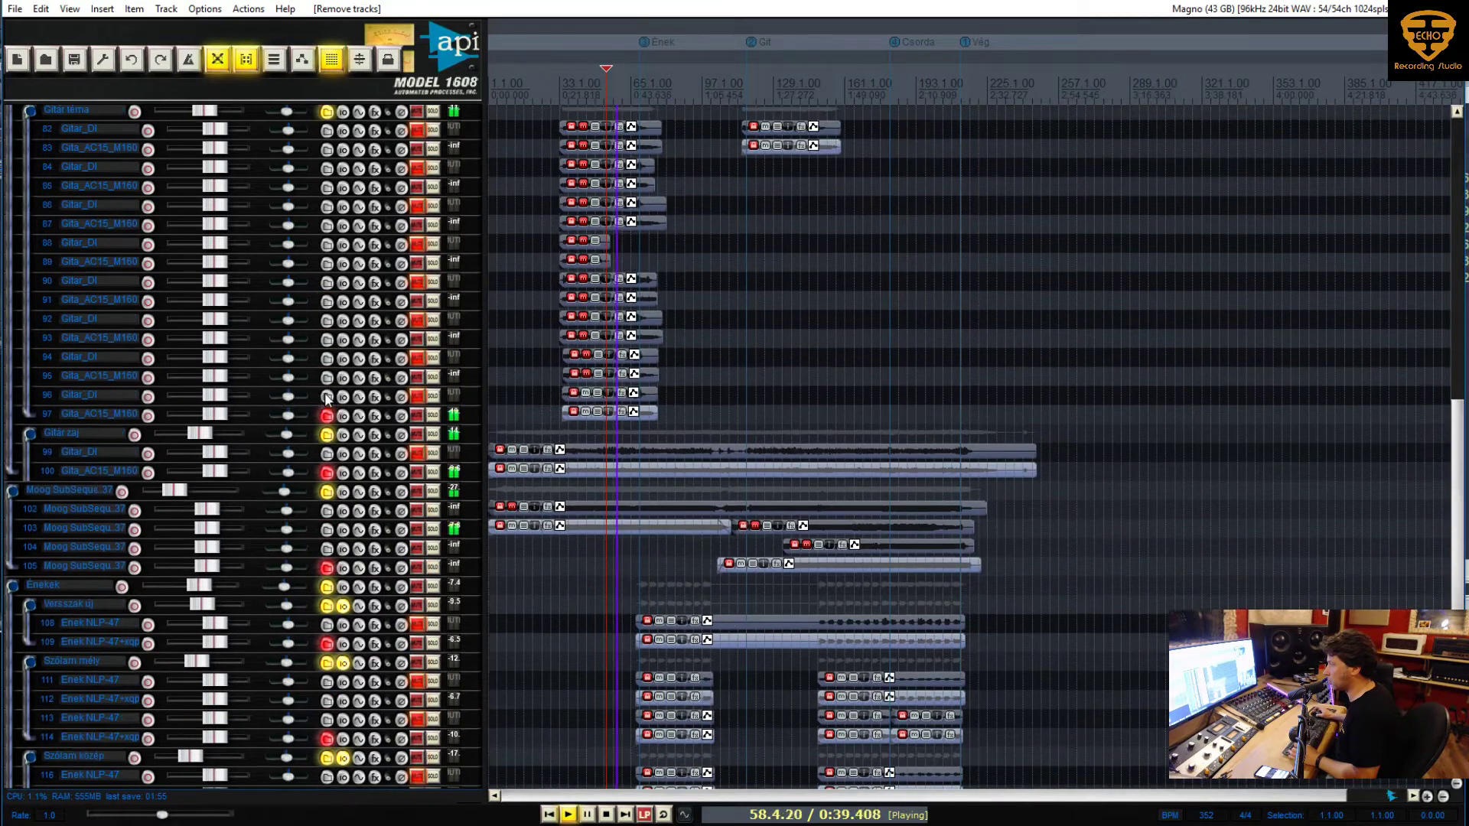
pyautogui.scroll(1, 364, 281)
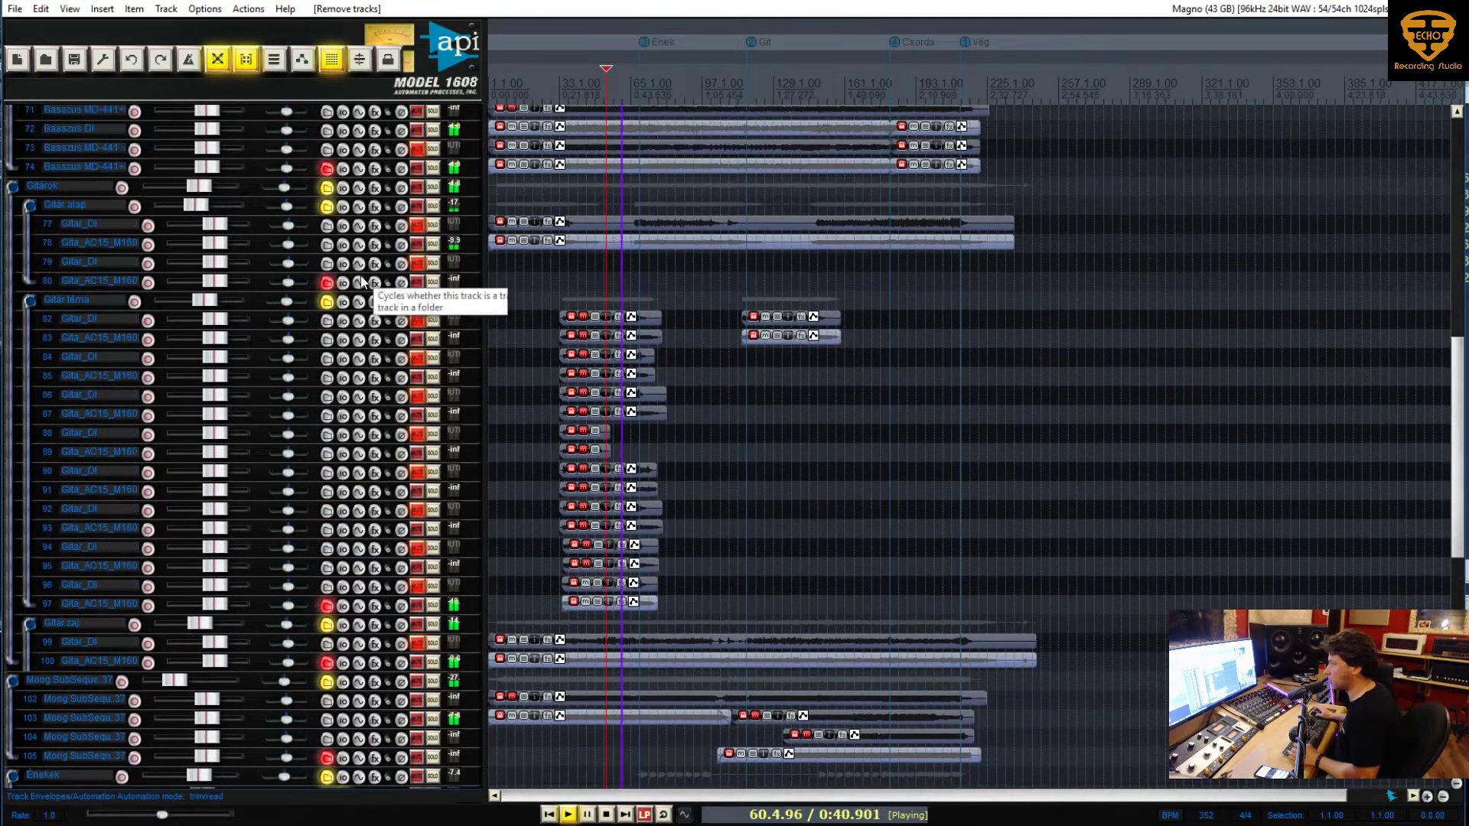
pyautogui.click(414, 190)
pyautogui.scroll(-6, 364, 383)
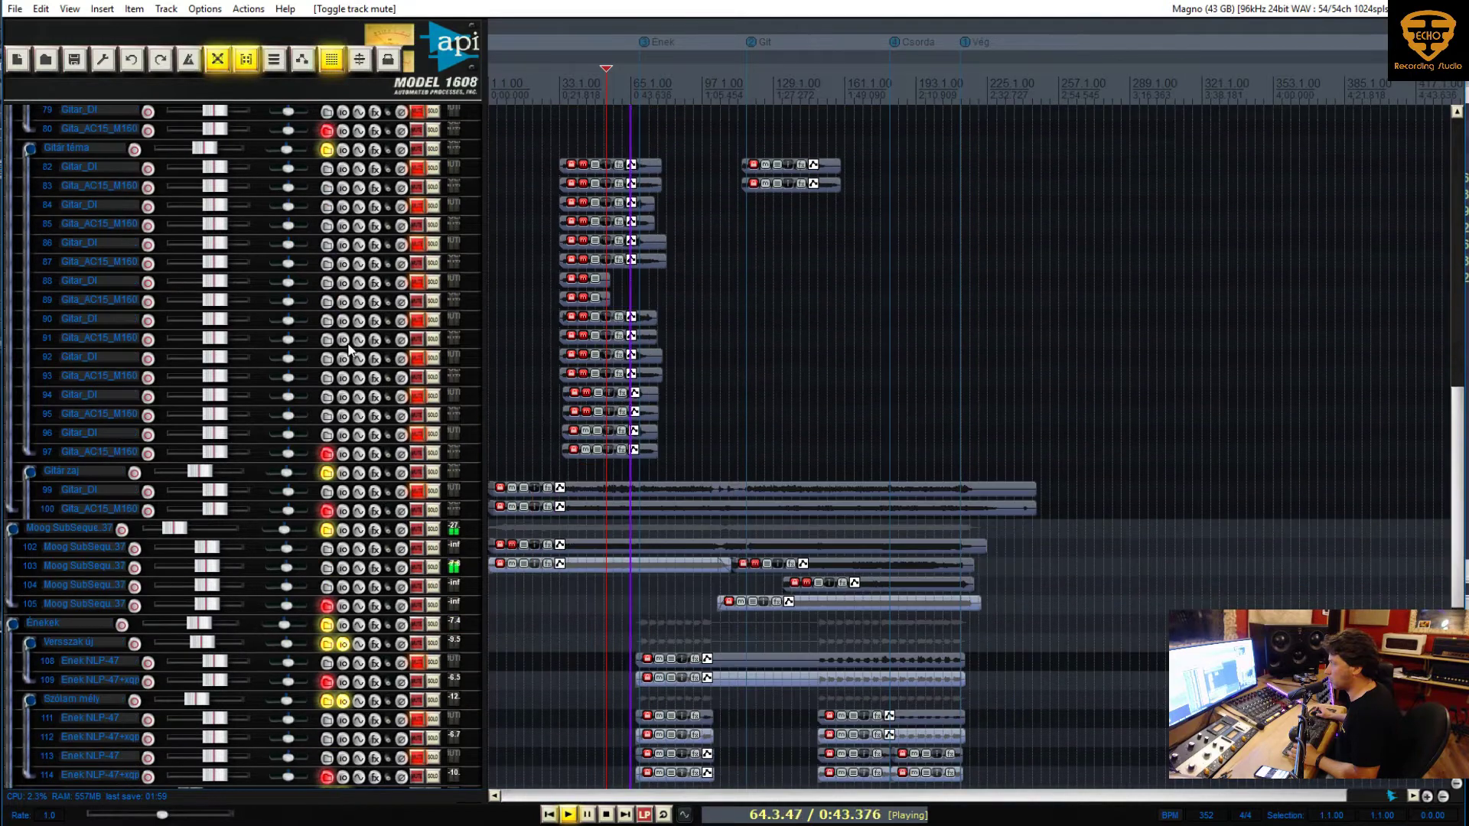
pyautogui.click(416, 341)
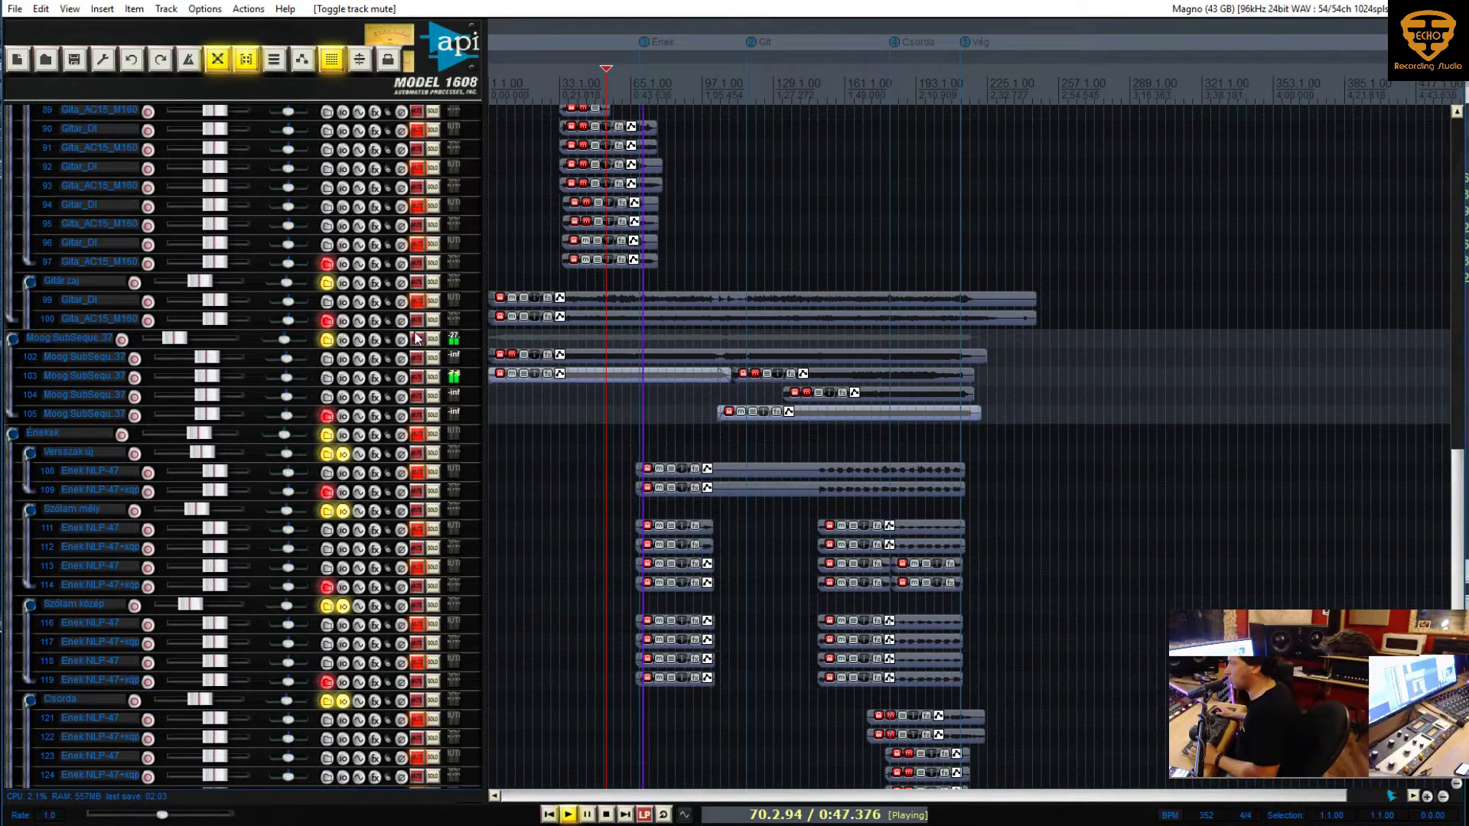
pyautogui.click(417, 340)
# Compare the mix with the Basszus folder muted and unmuted, and mute Basszus DI track 72
pyautogui.scroll(1, 377, 359)
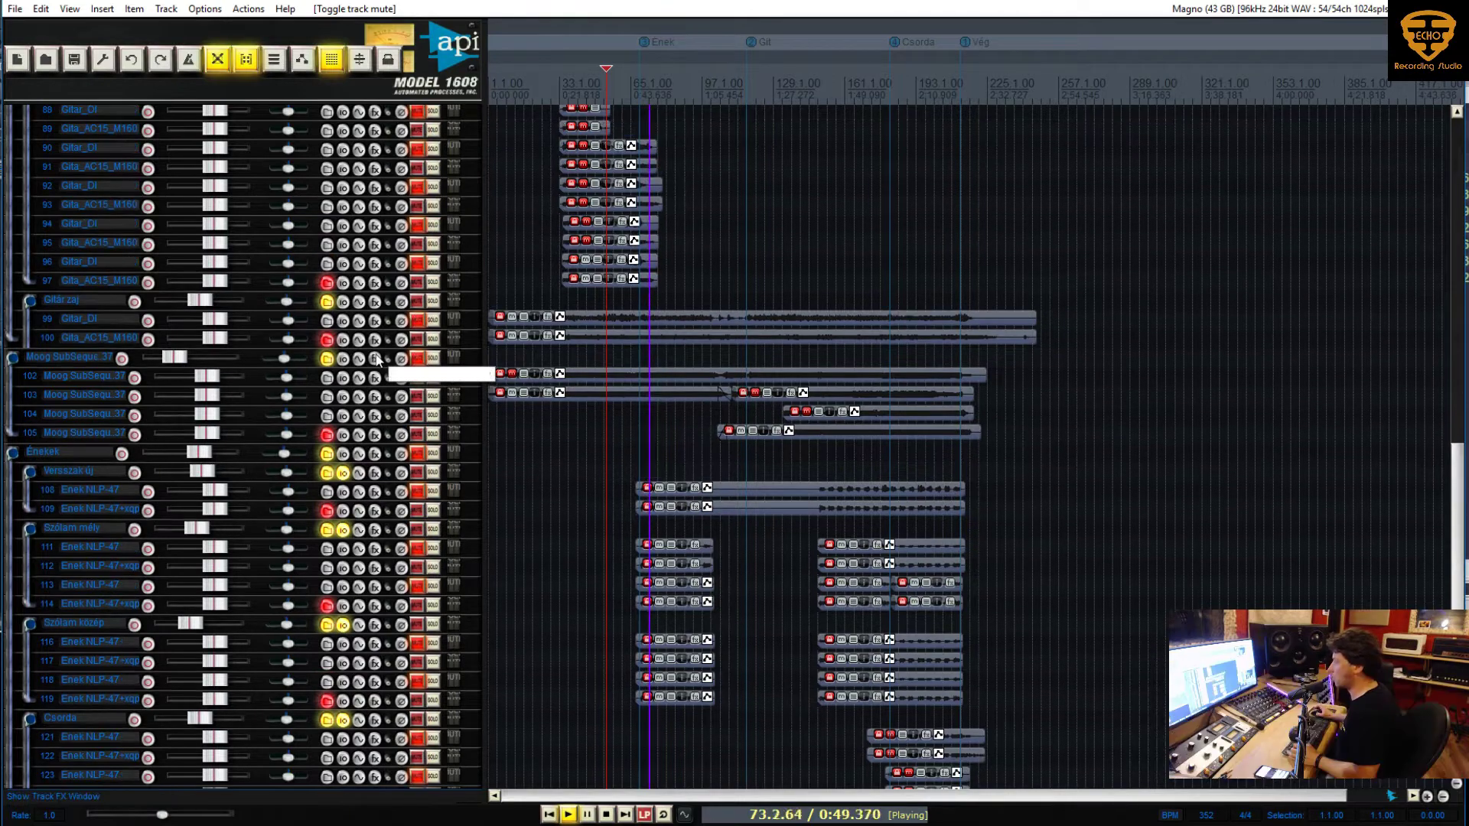
pyautogui.scroll(10, 376, 360)
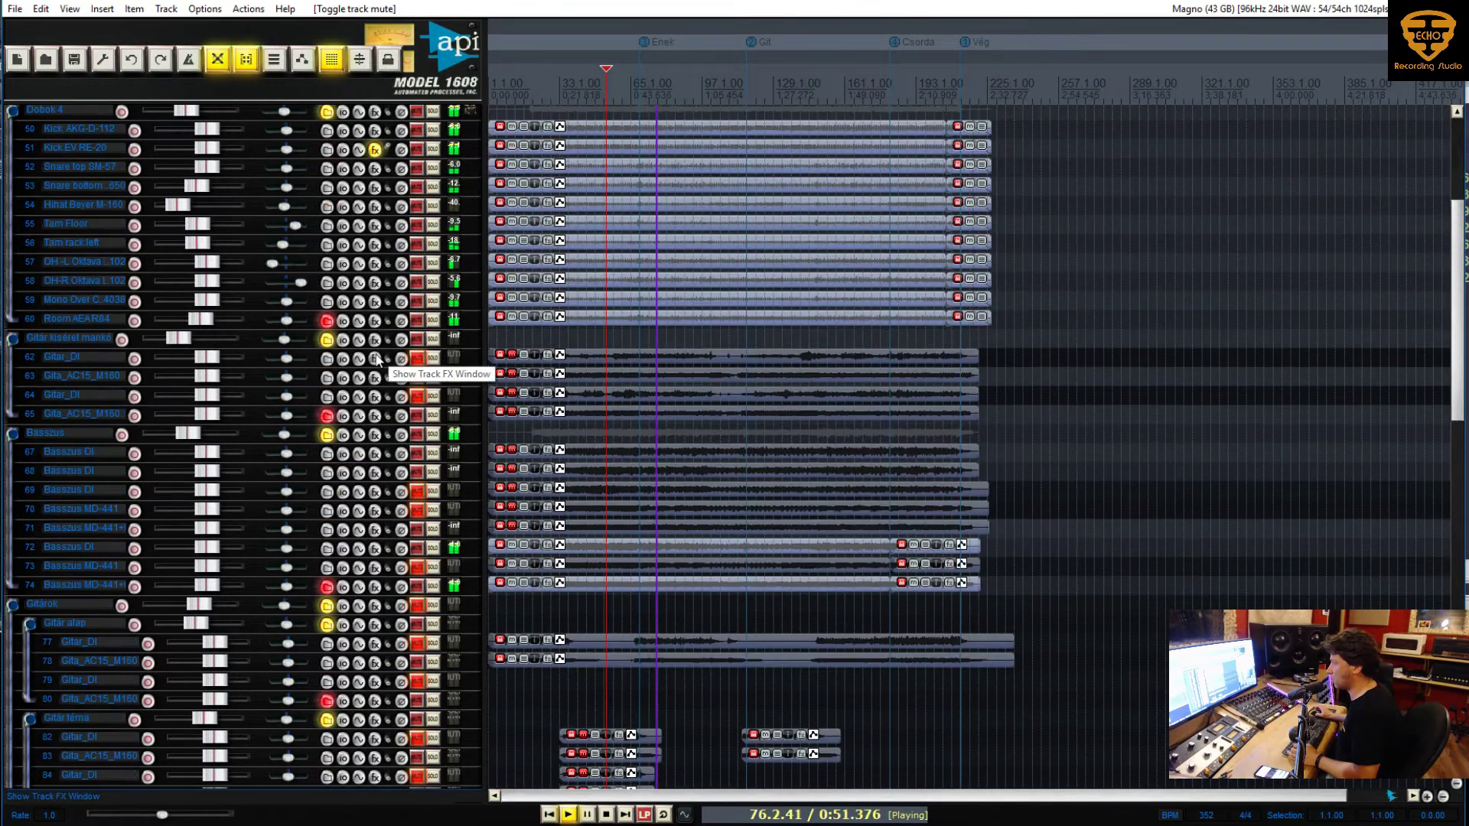
pyautogui.click(417, 434)
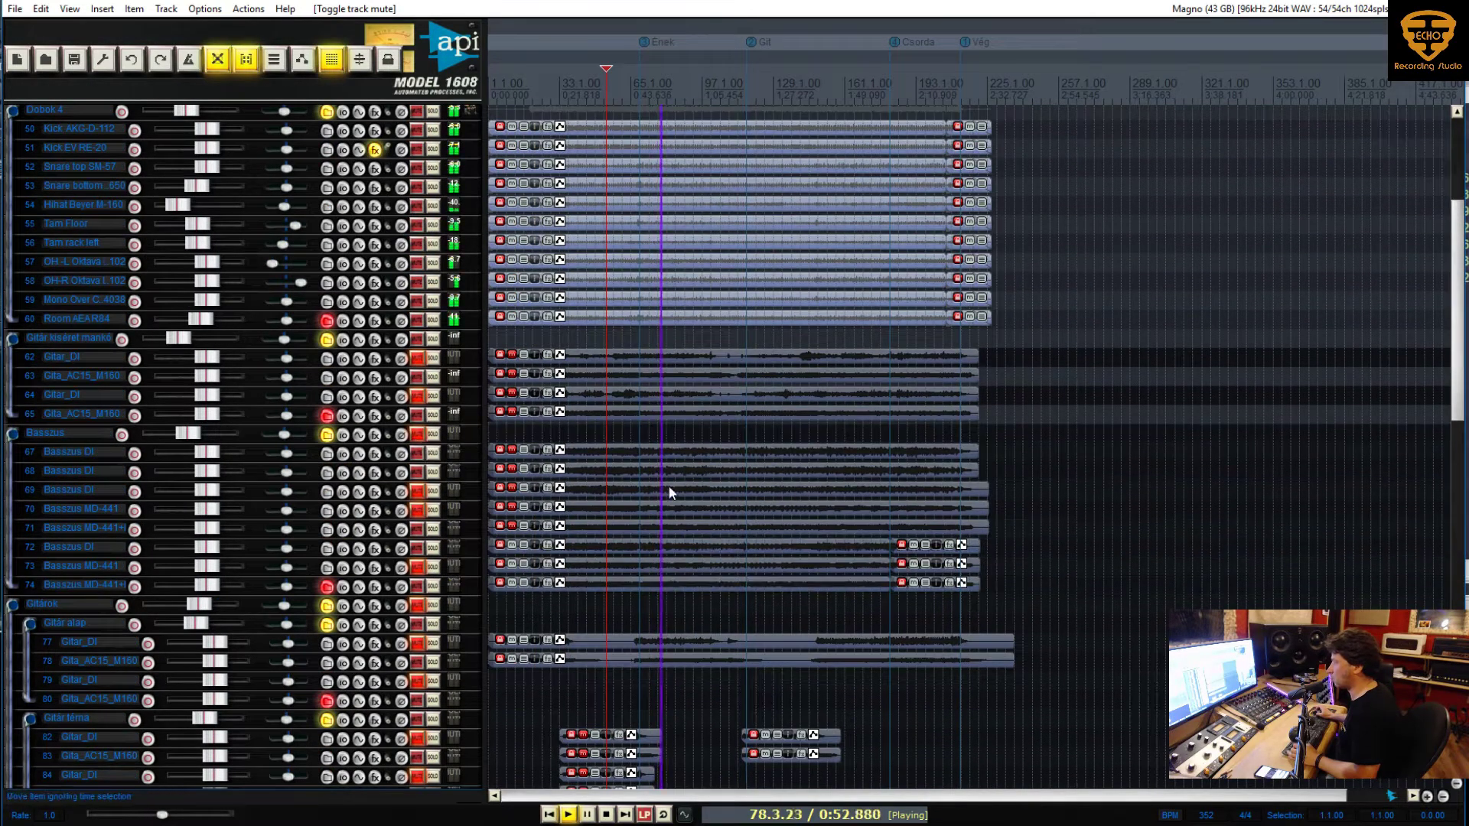
pyautogui.click(417, 436)
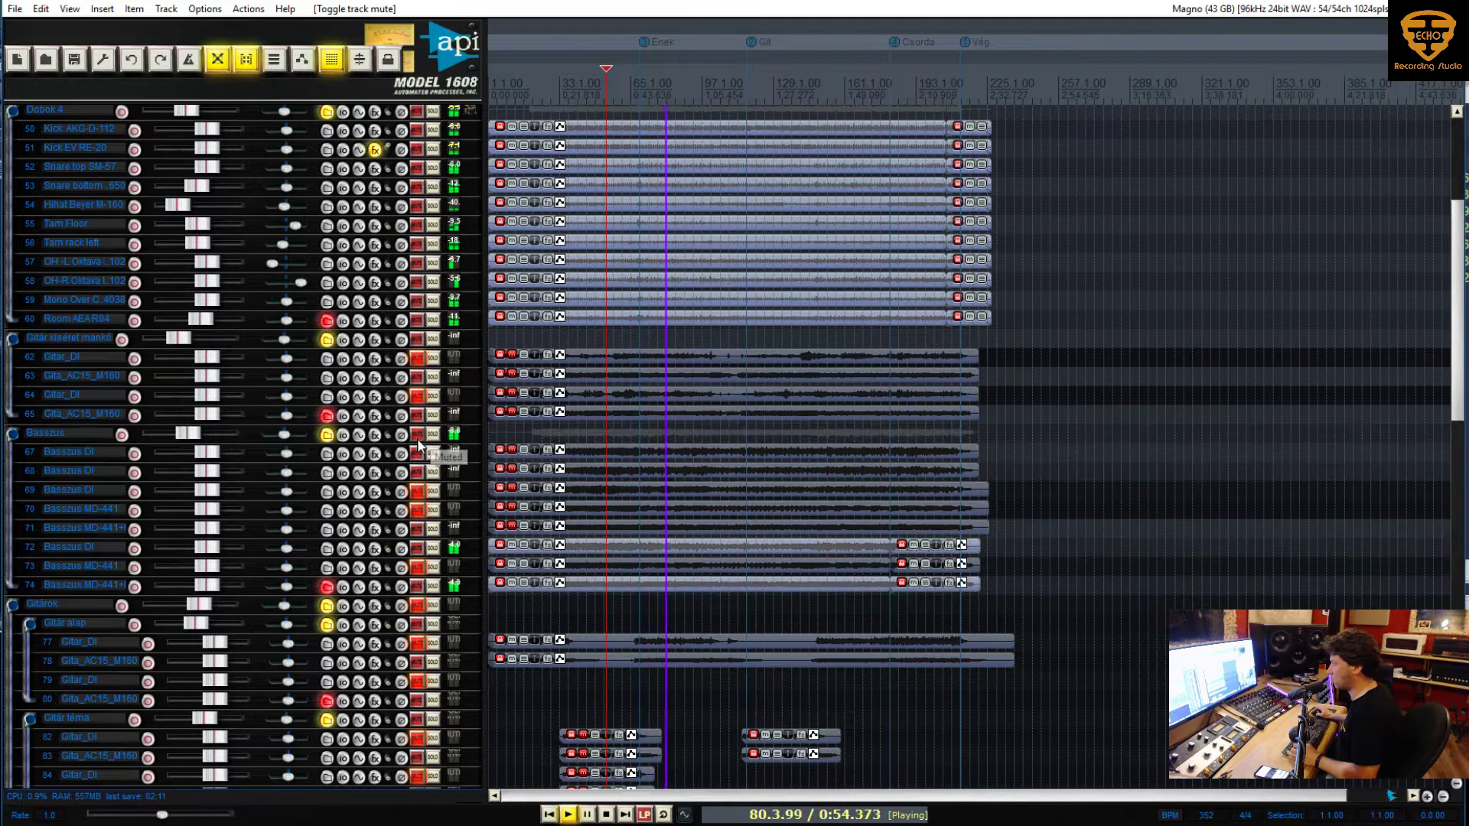
pyautogui.click(417, 548)
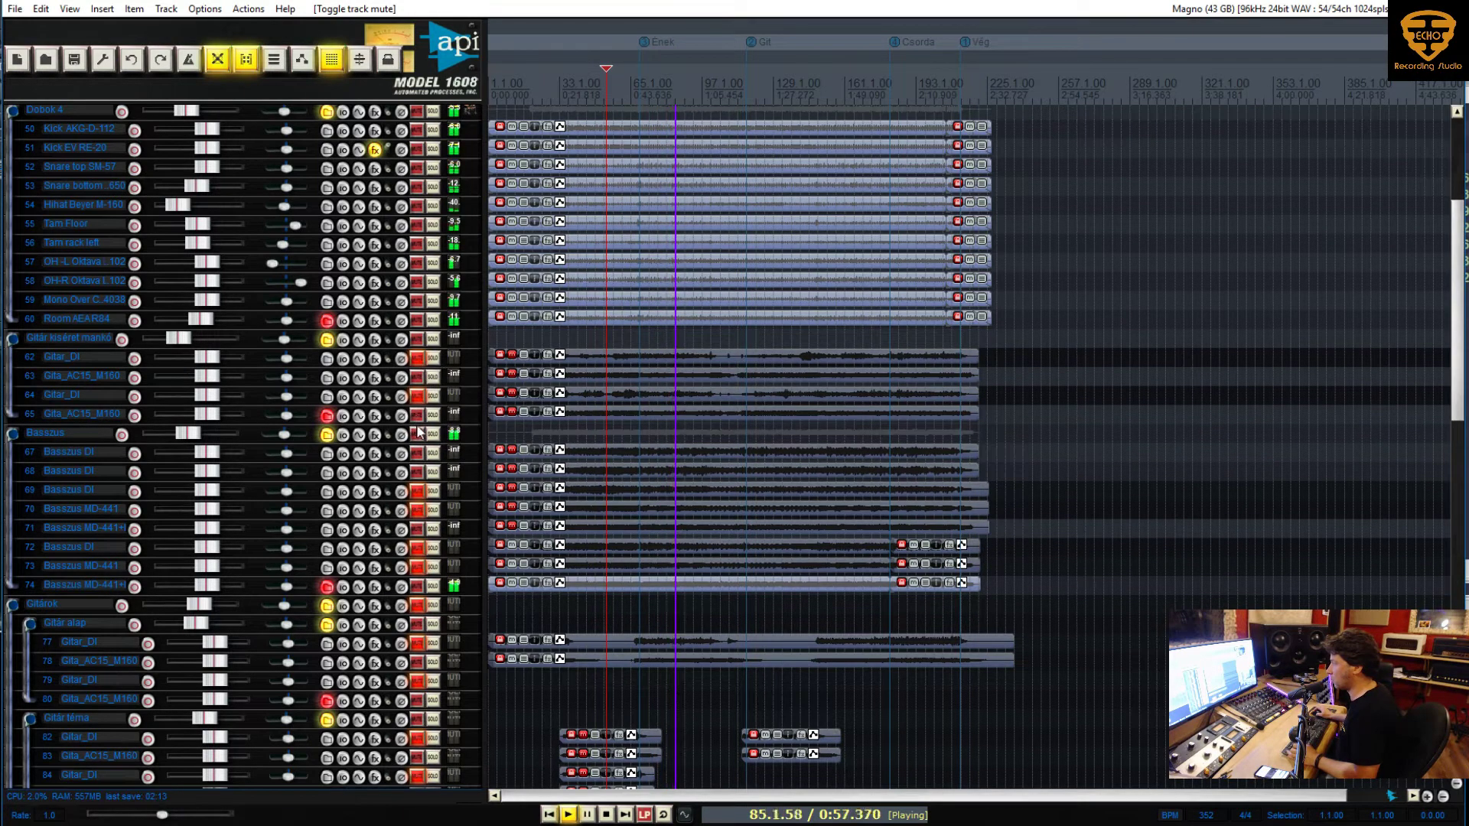
# Play from about bar 29 instead, stop playback there and enlarge the timeline around the edit cursor
pyautogui.scroll(5, 384, 399)
pyautogui.scroll(1, 380, 403)
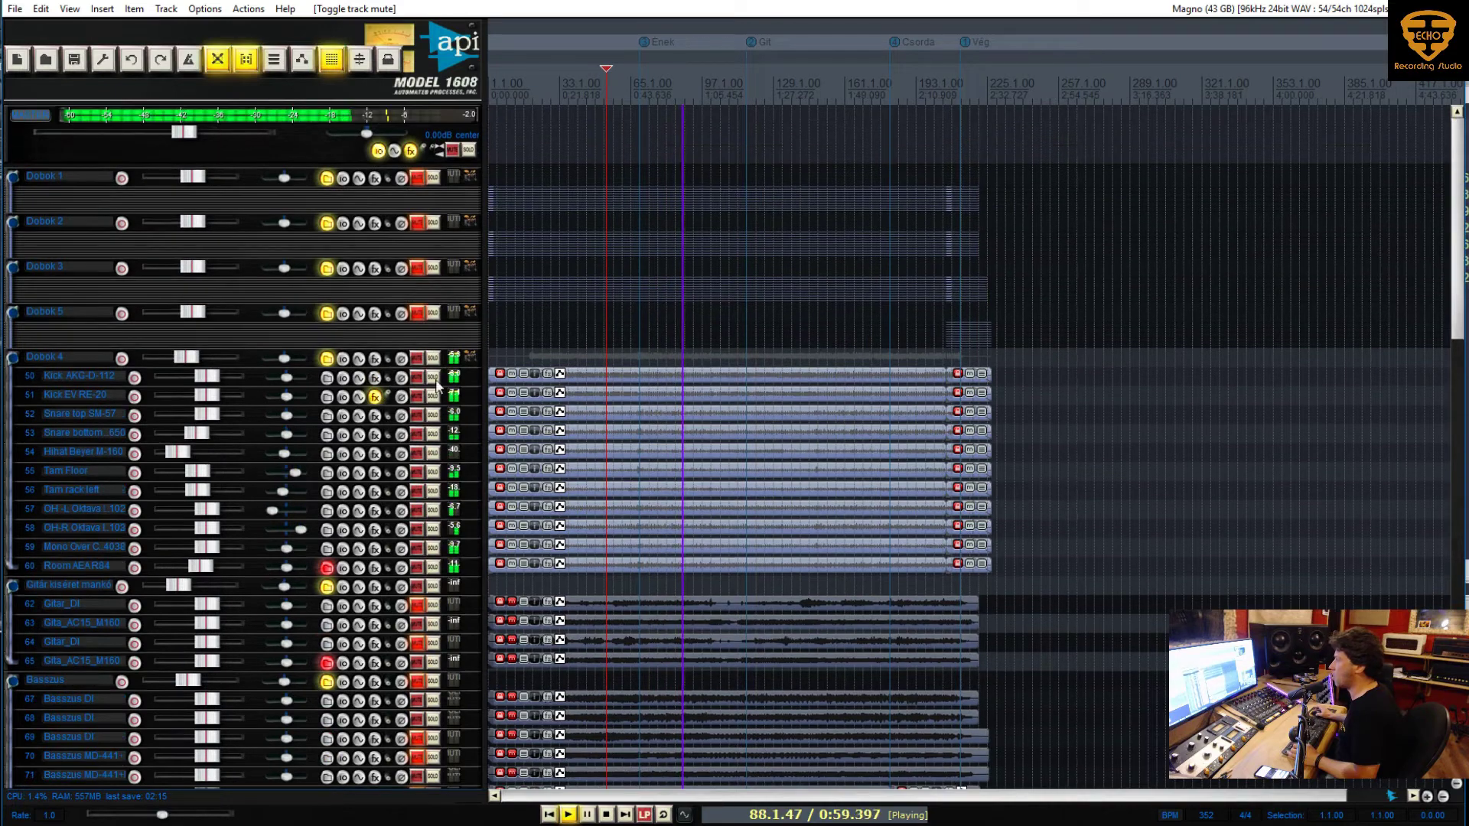
pyautogui.rightClick(411, 150)
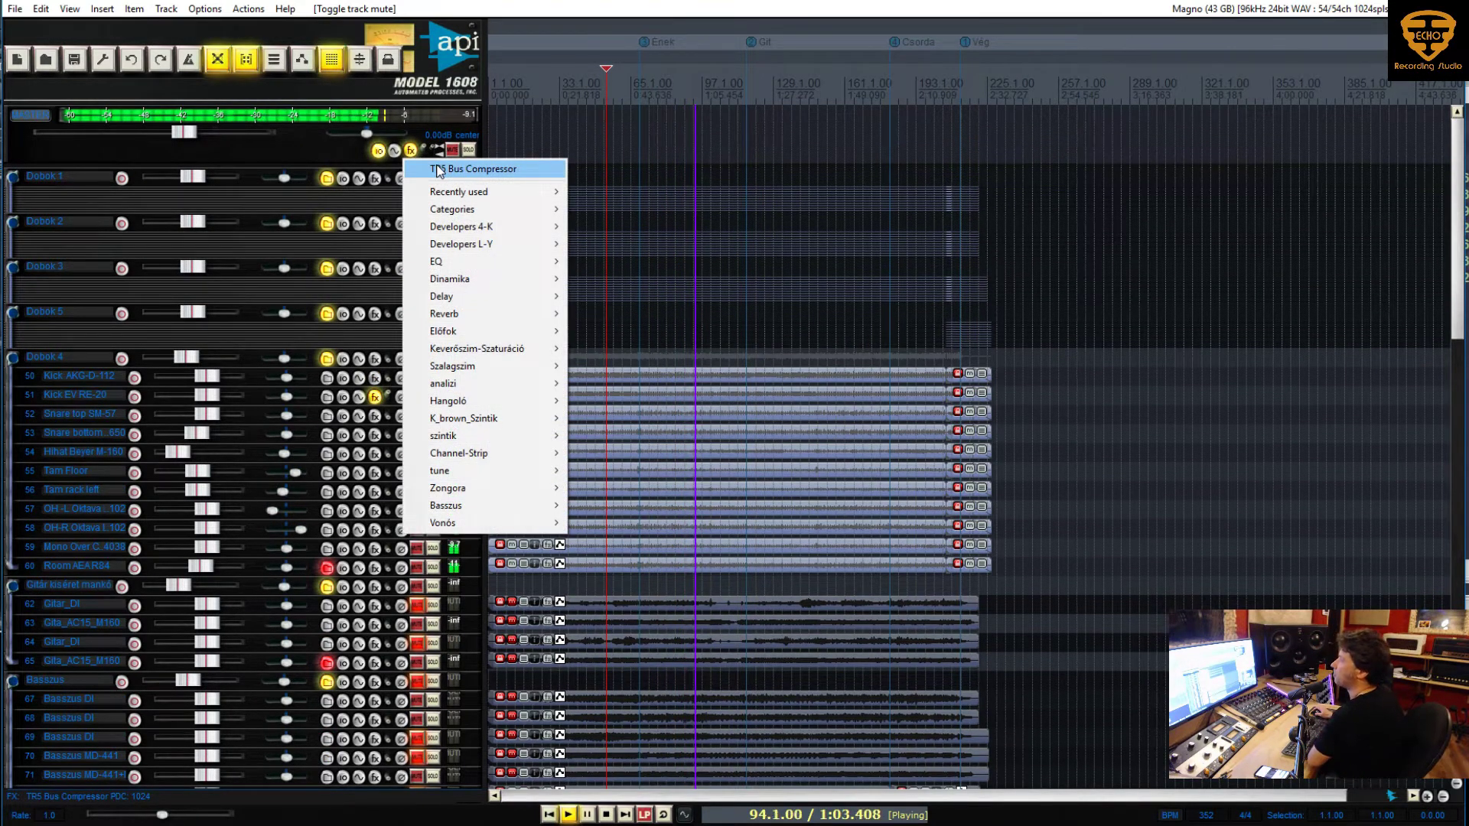
pyautogui.moveTo(508, 384)
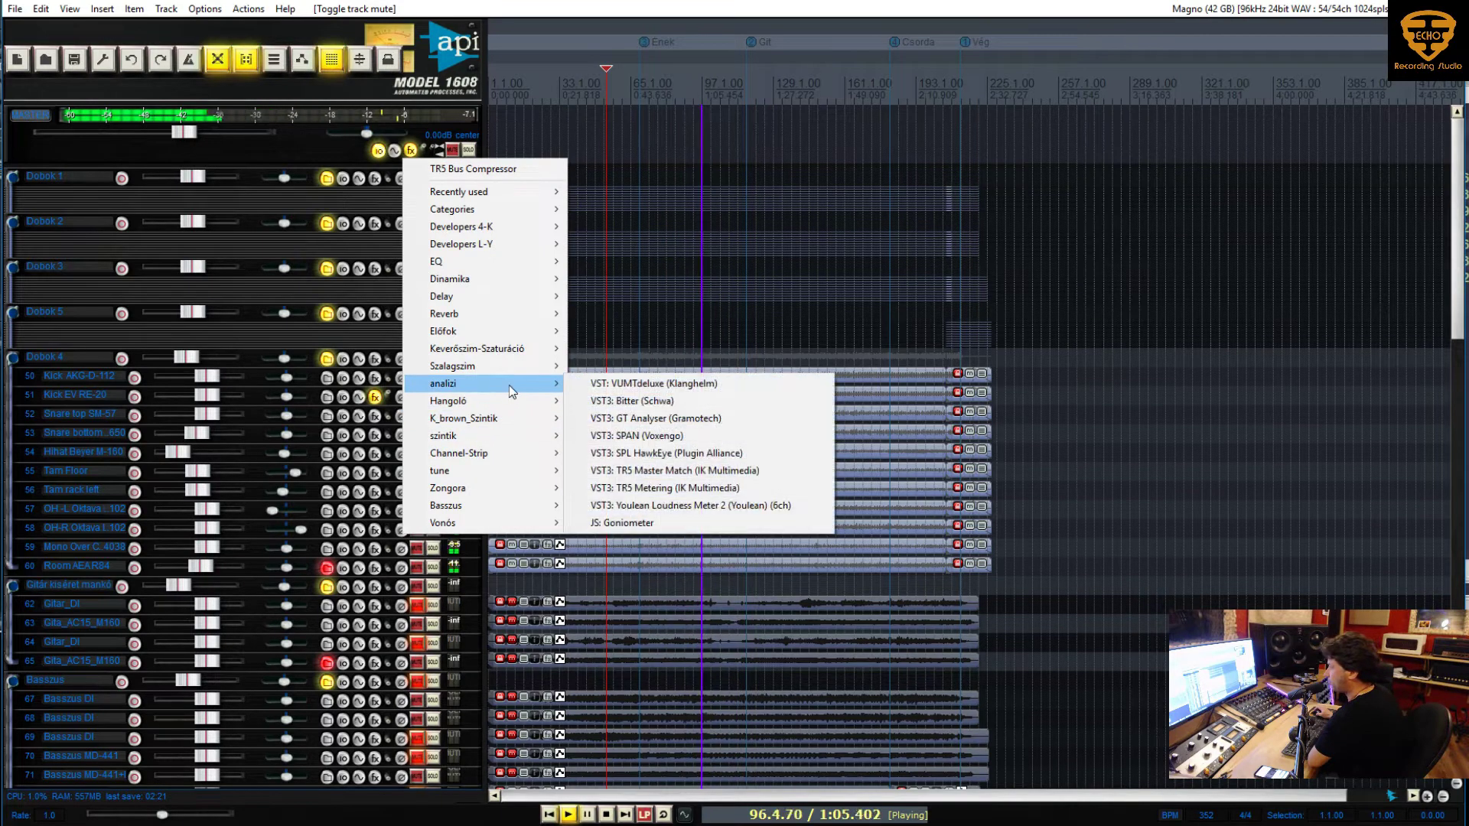
pyautogui.click(551, 167)
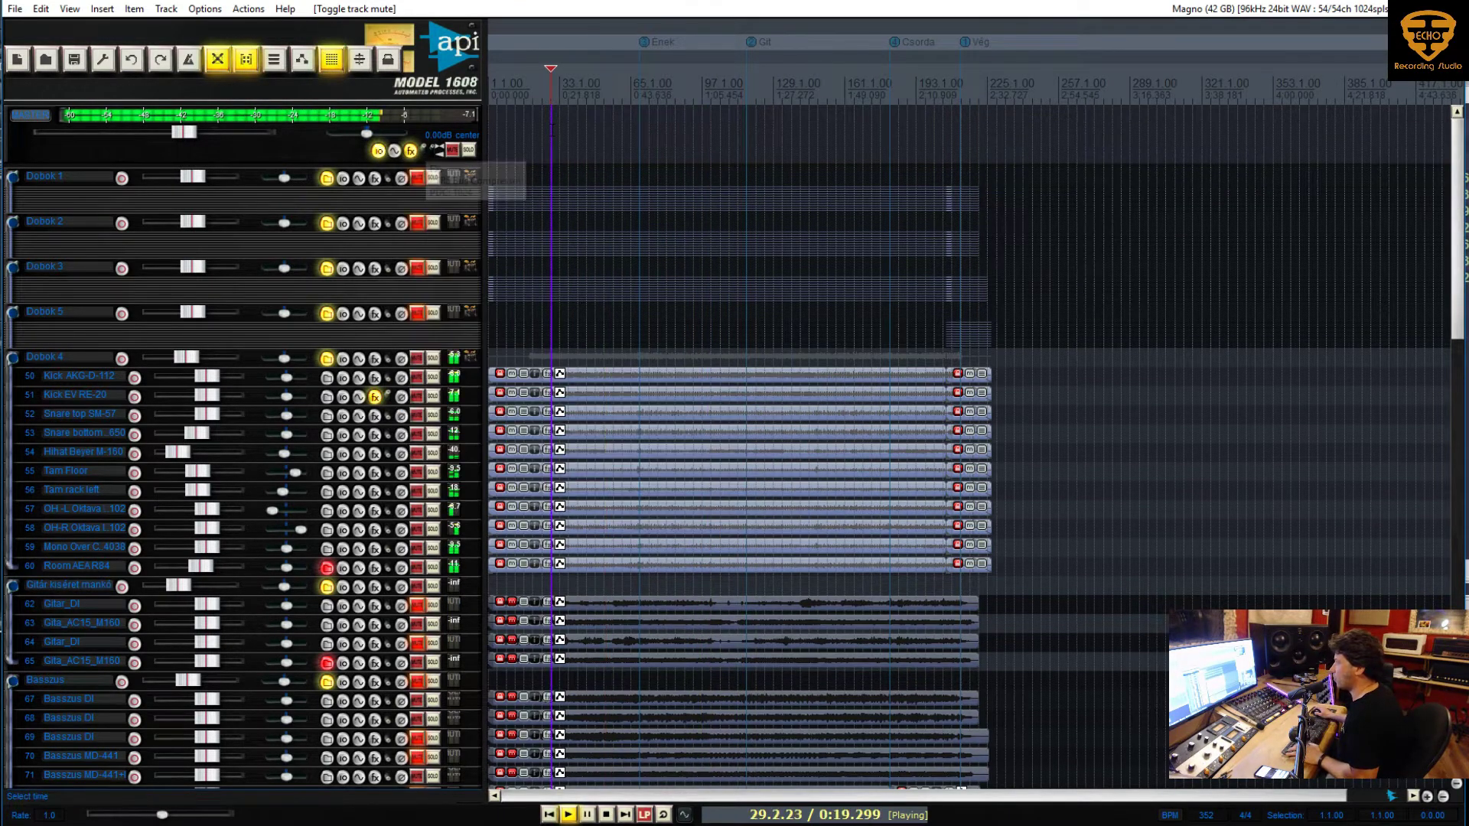
pyautogui.press('space')
pyautogui.press('=')
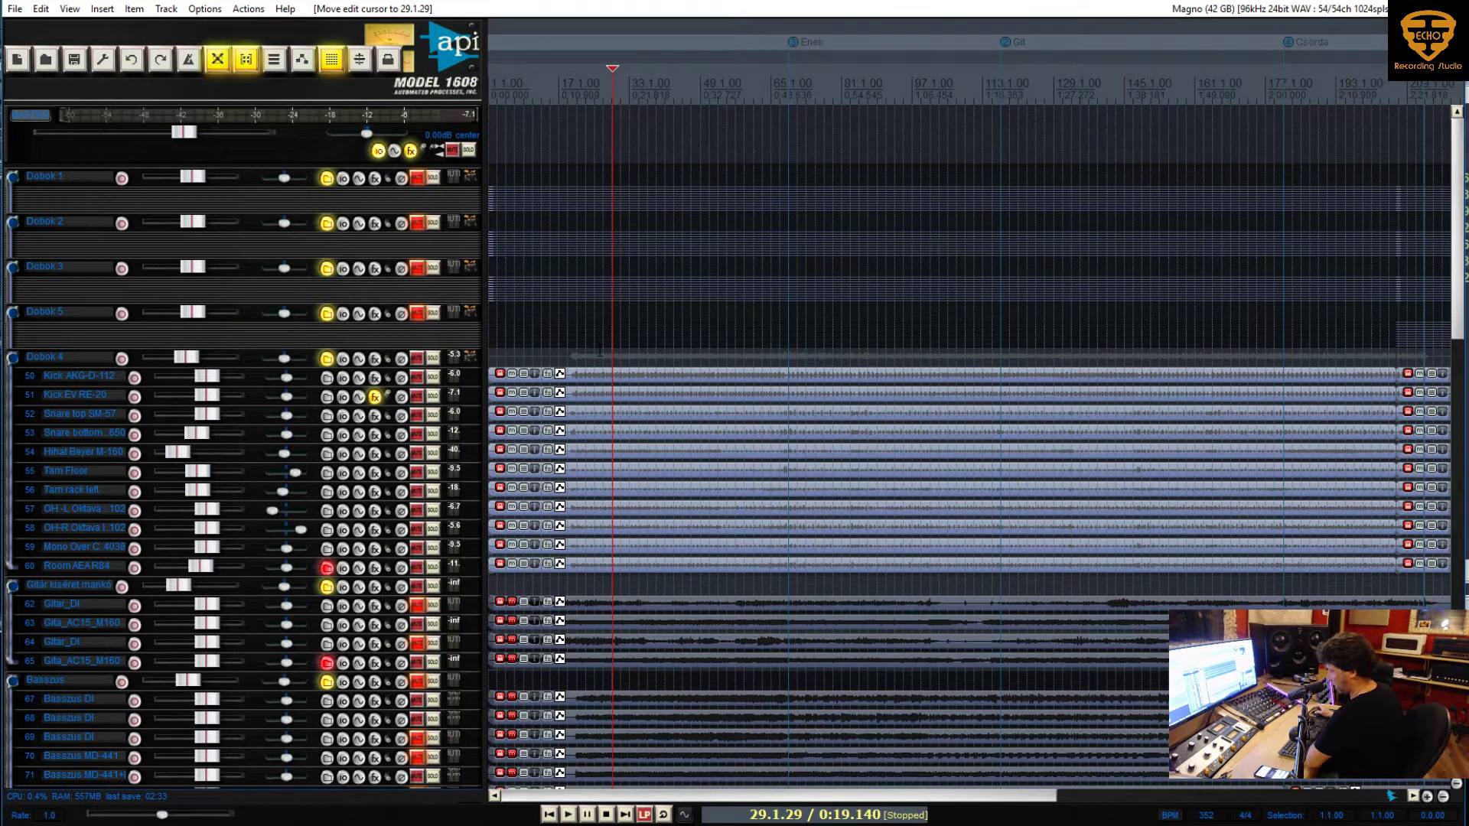
# Add the VUMTdeluxe (Klanghelm) meter to the master track's effects
pyautogui.rightClick(412, 152)
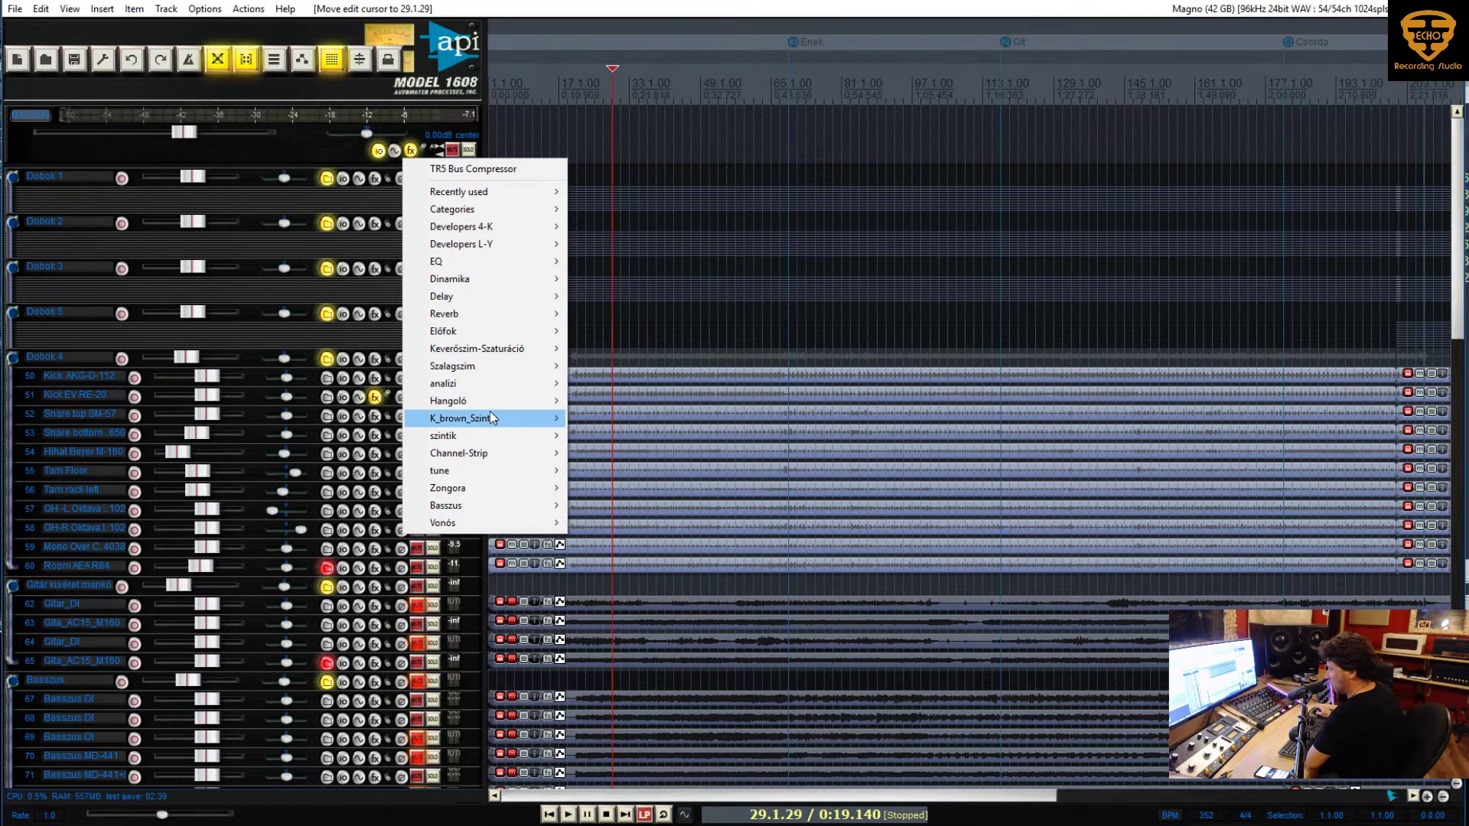
pyautogui.moveTo(490, 418)
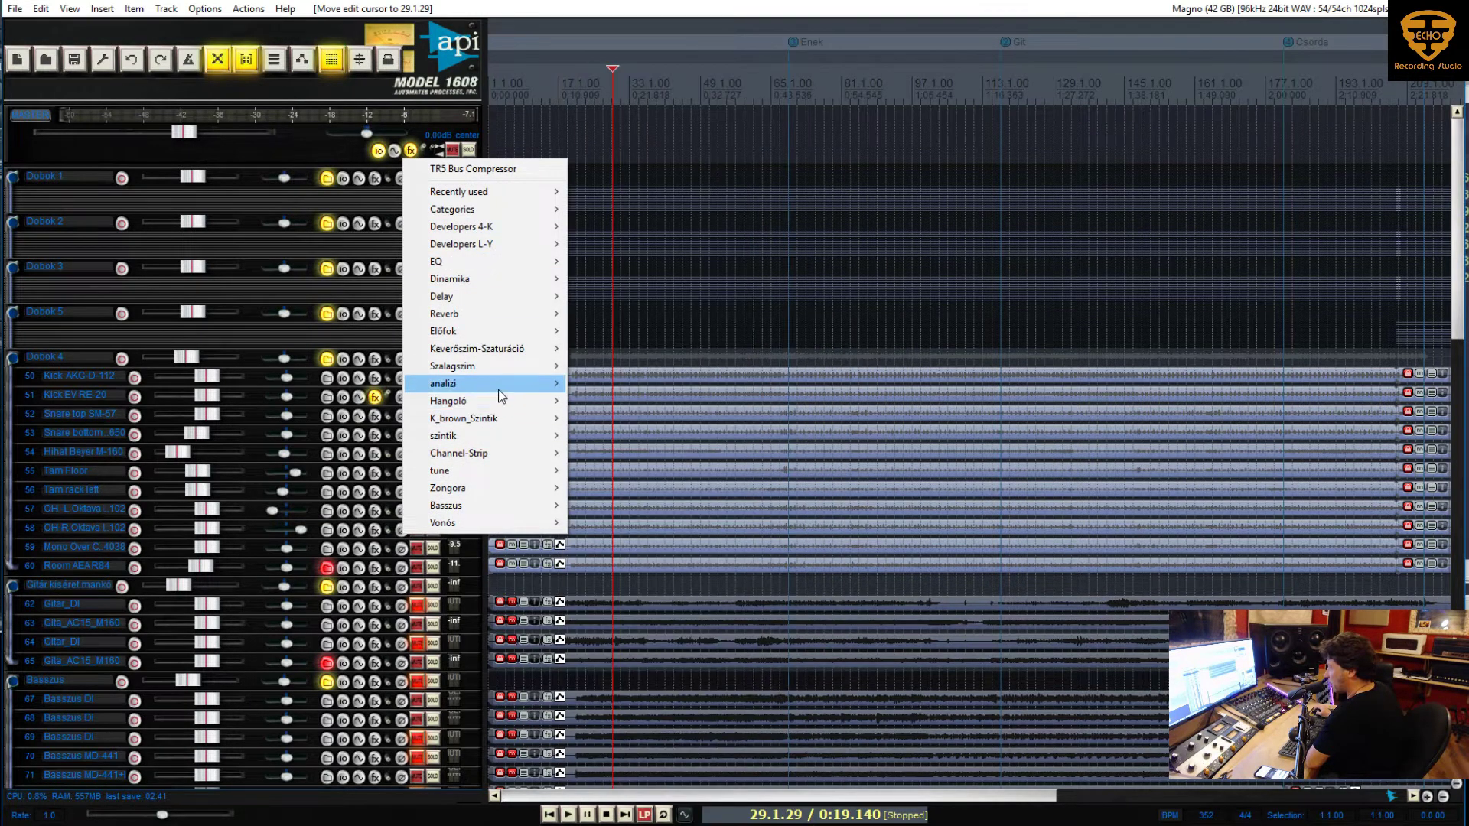
pyautogui.moveTo(498, 389)
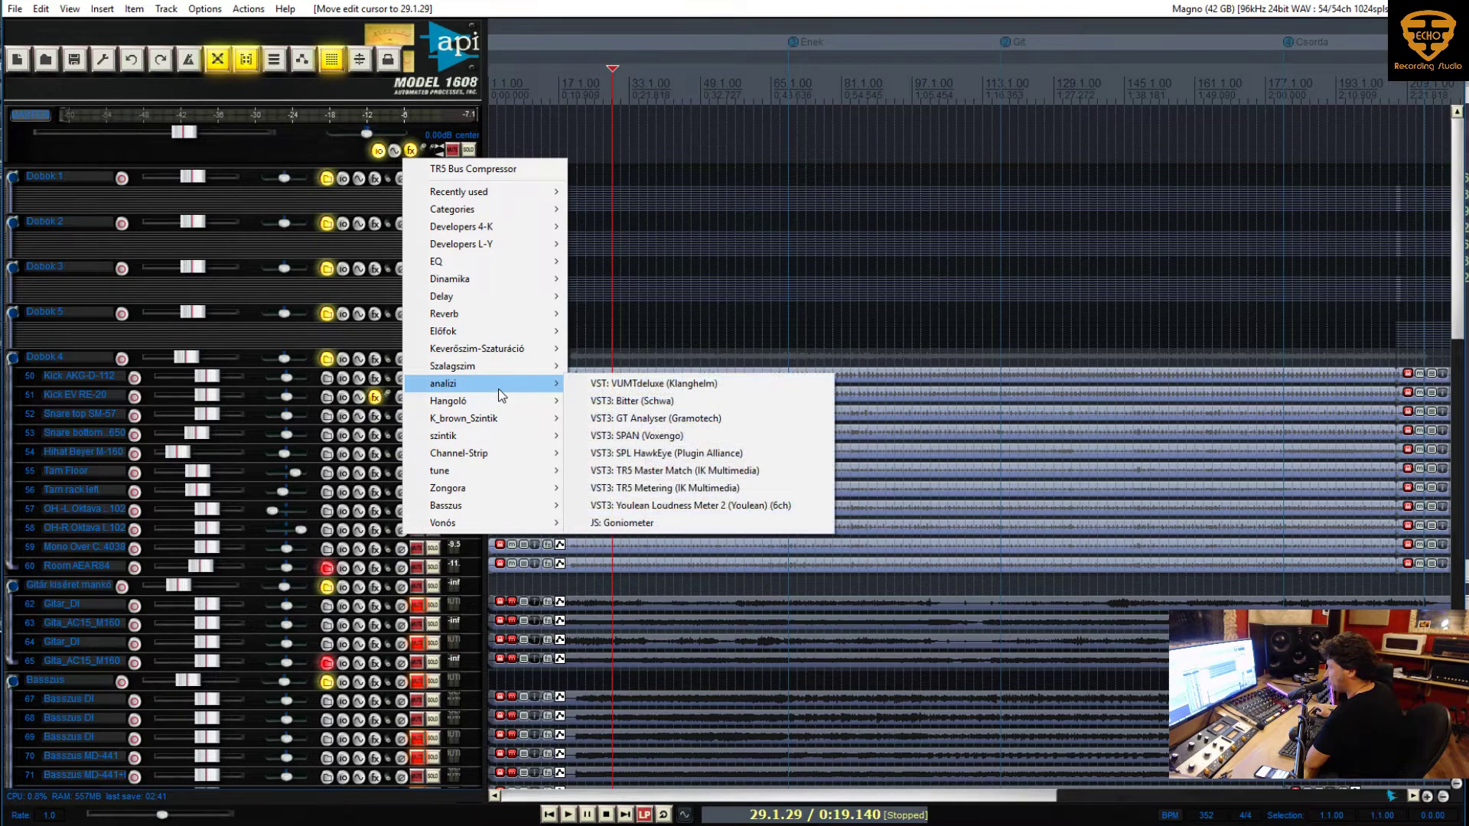
pyautogui.click(612, 391)
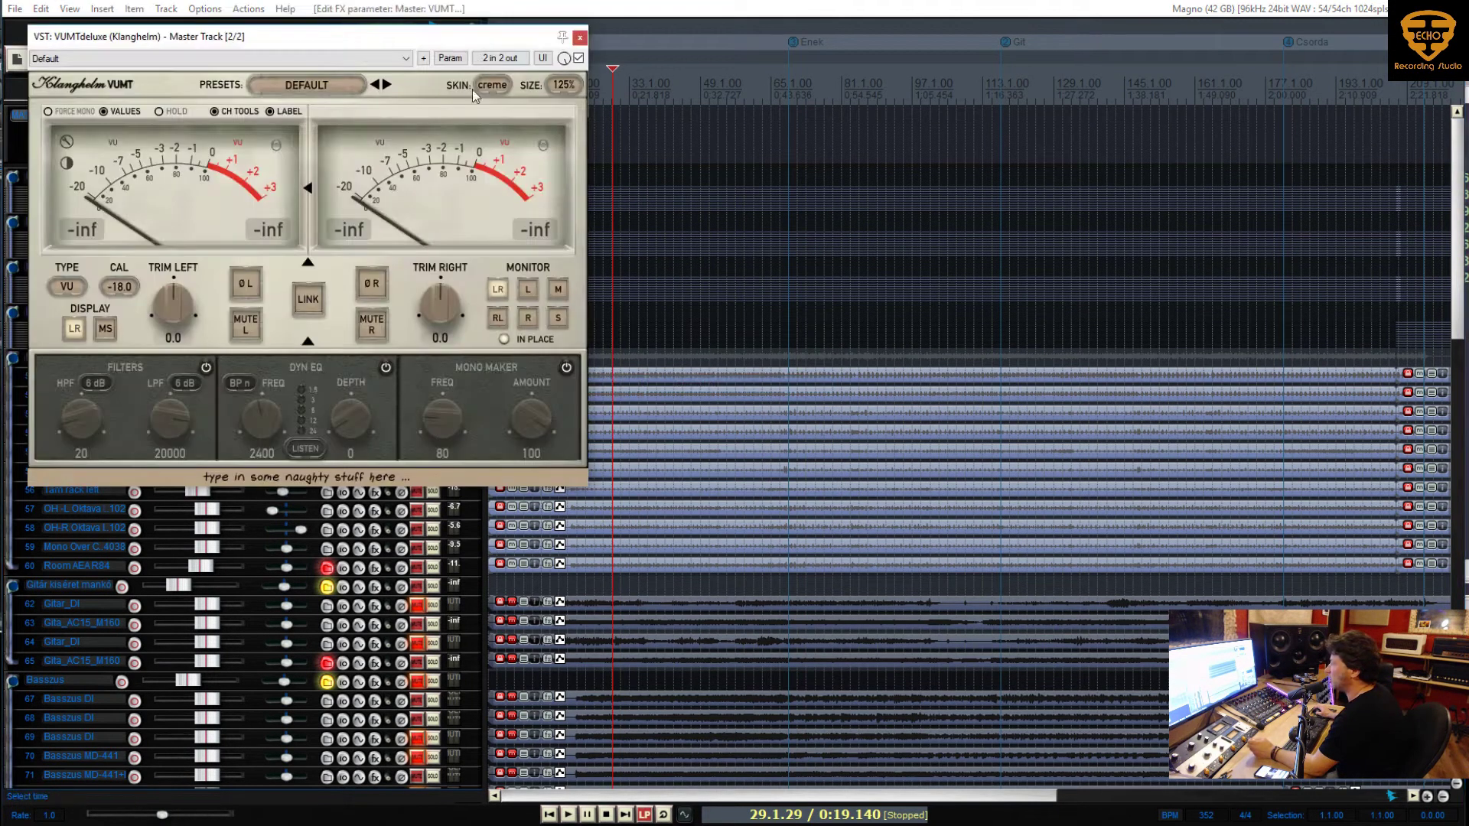
# View the VU meter's size options, try its compact view, reposition its window and expand the controls again
pyautogui.click(561, 85)
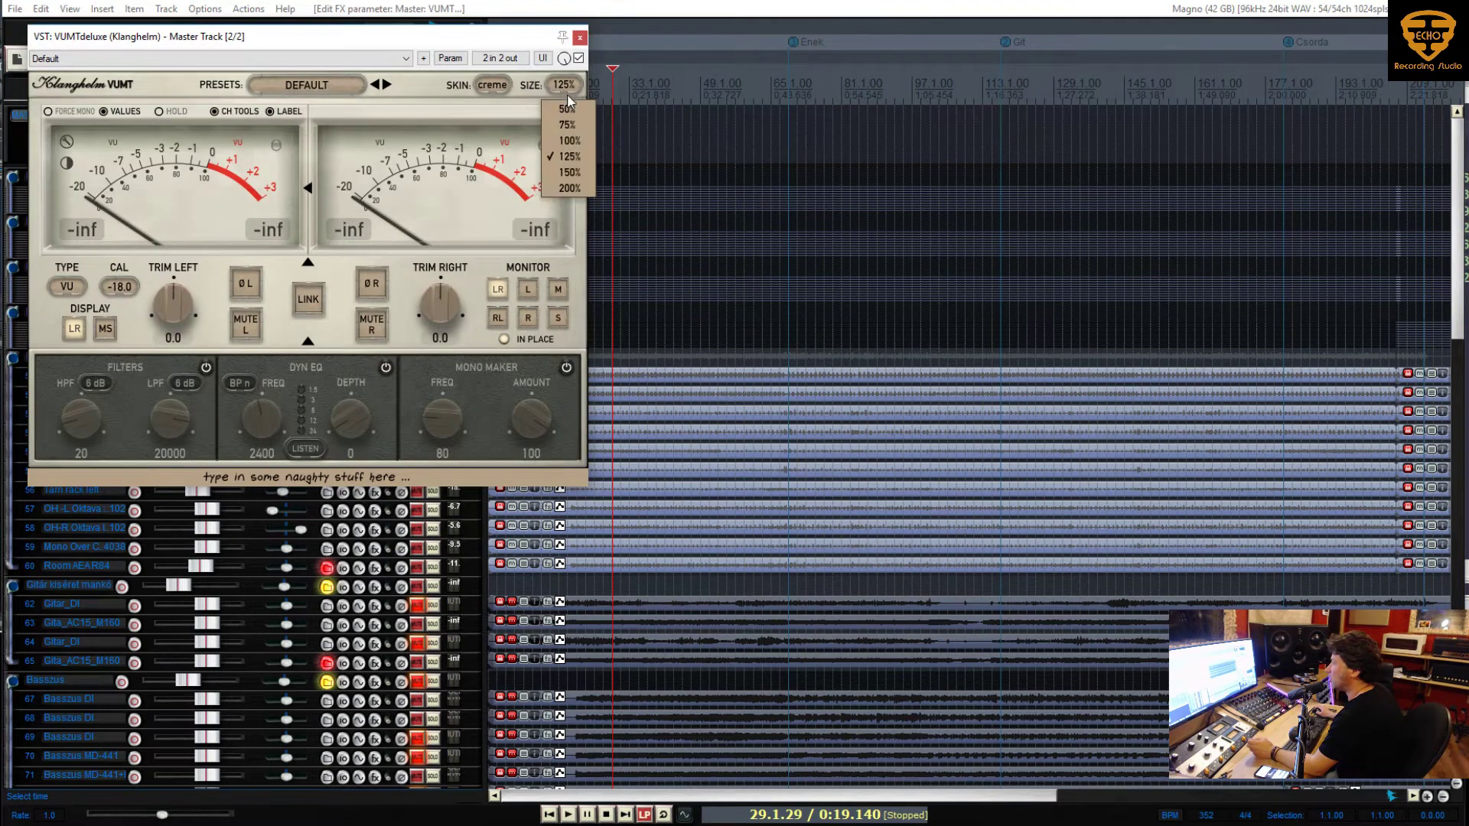
pyautogui.click(307, 262)
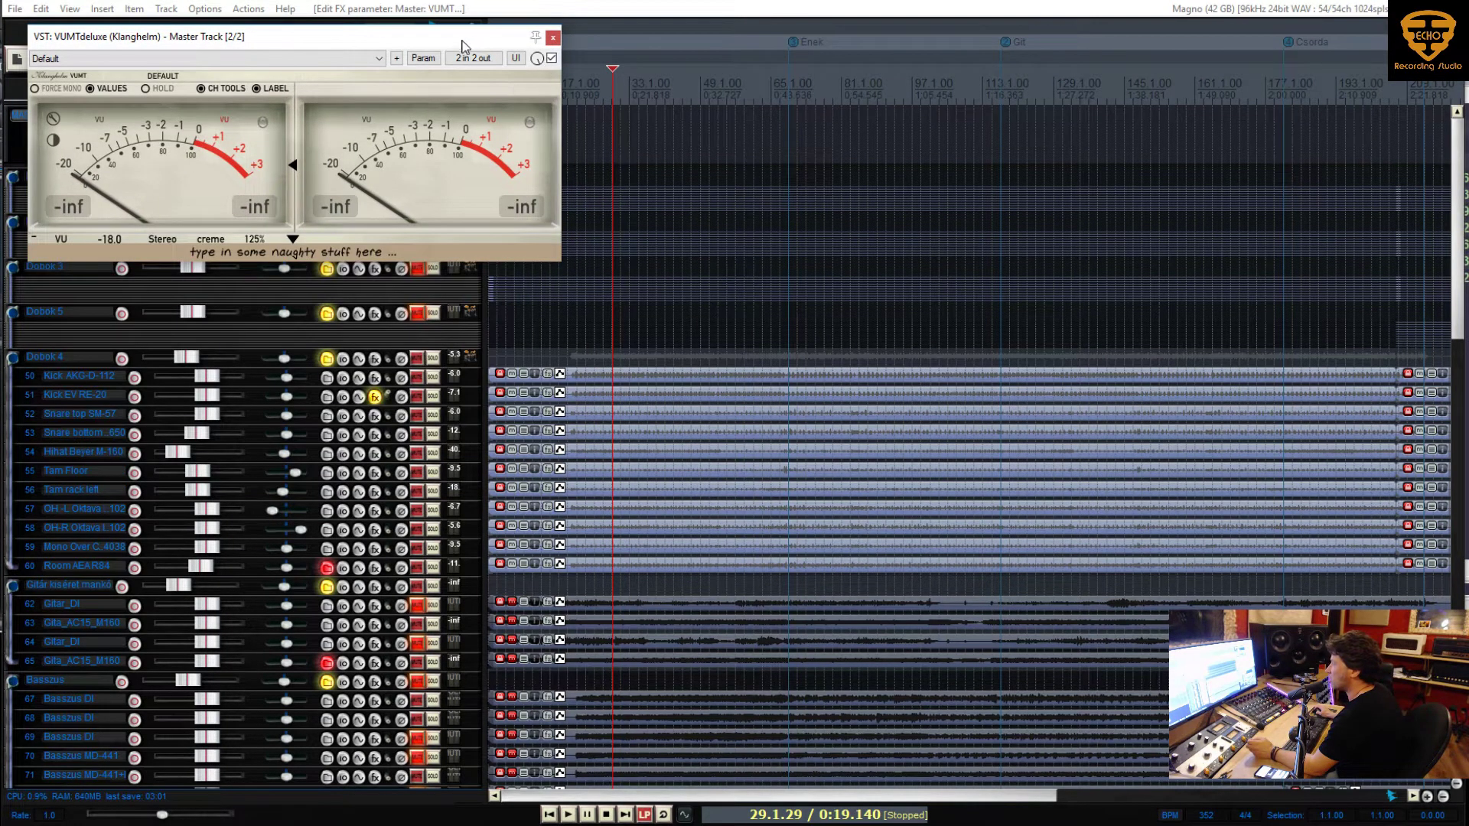
pyautogui.moveTo(460, 42); pyautogui.dragTo(476, 45)
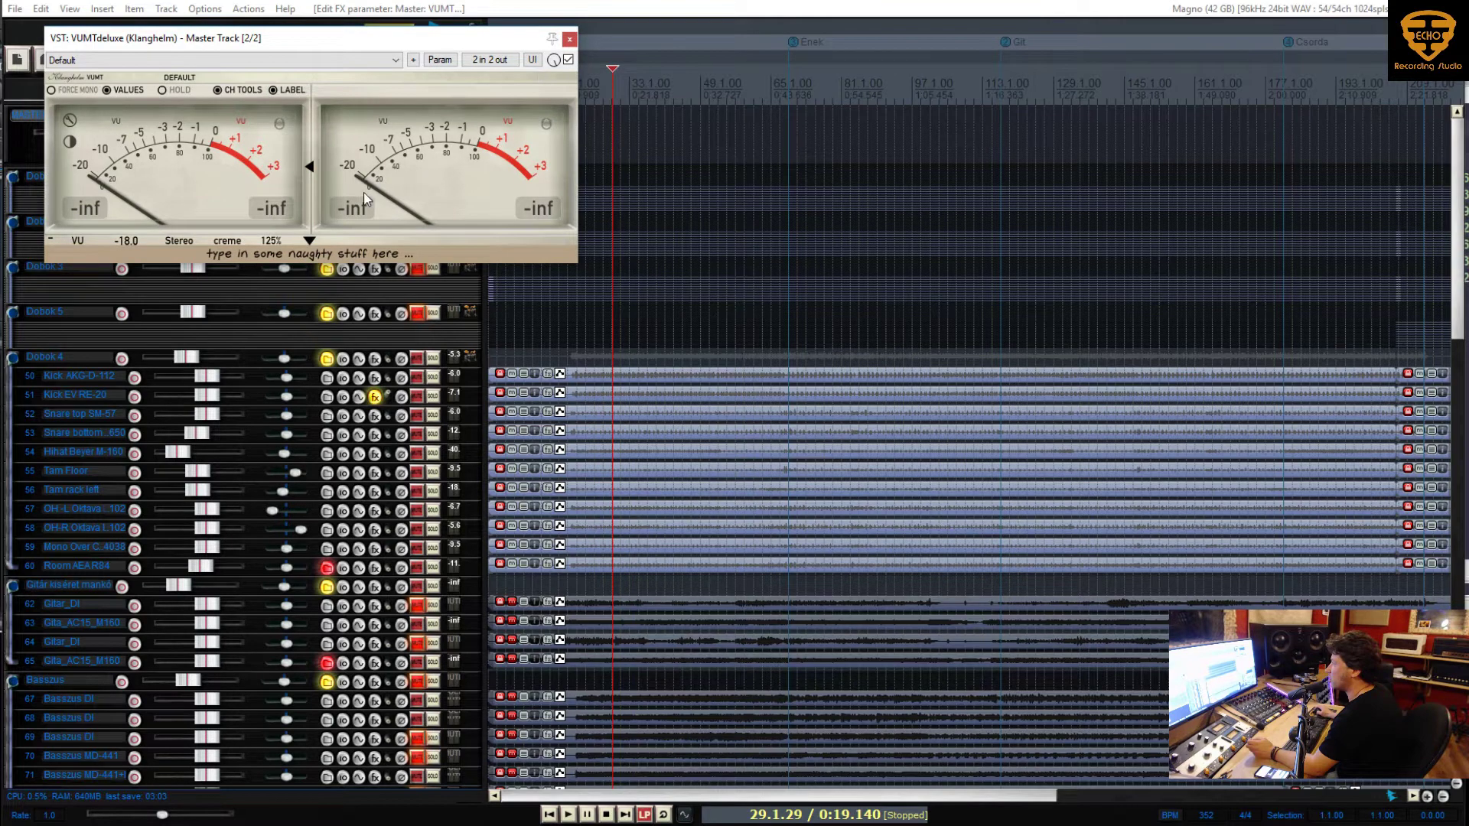
pyautogui.click(309, 239)
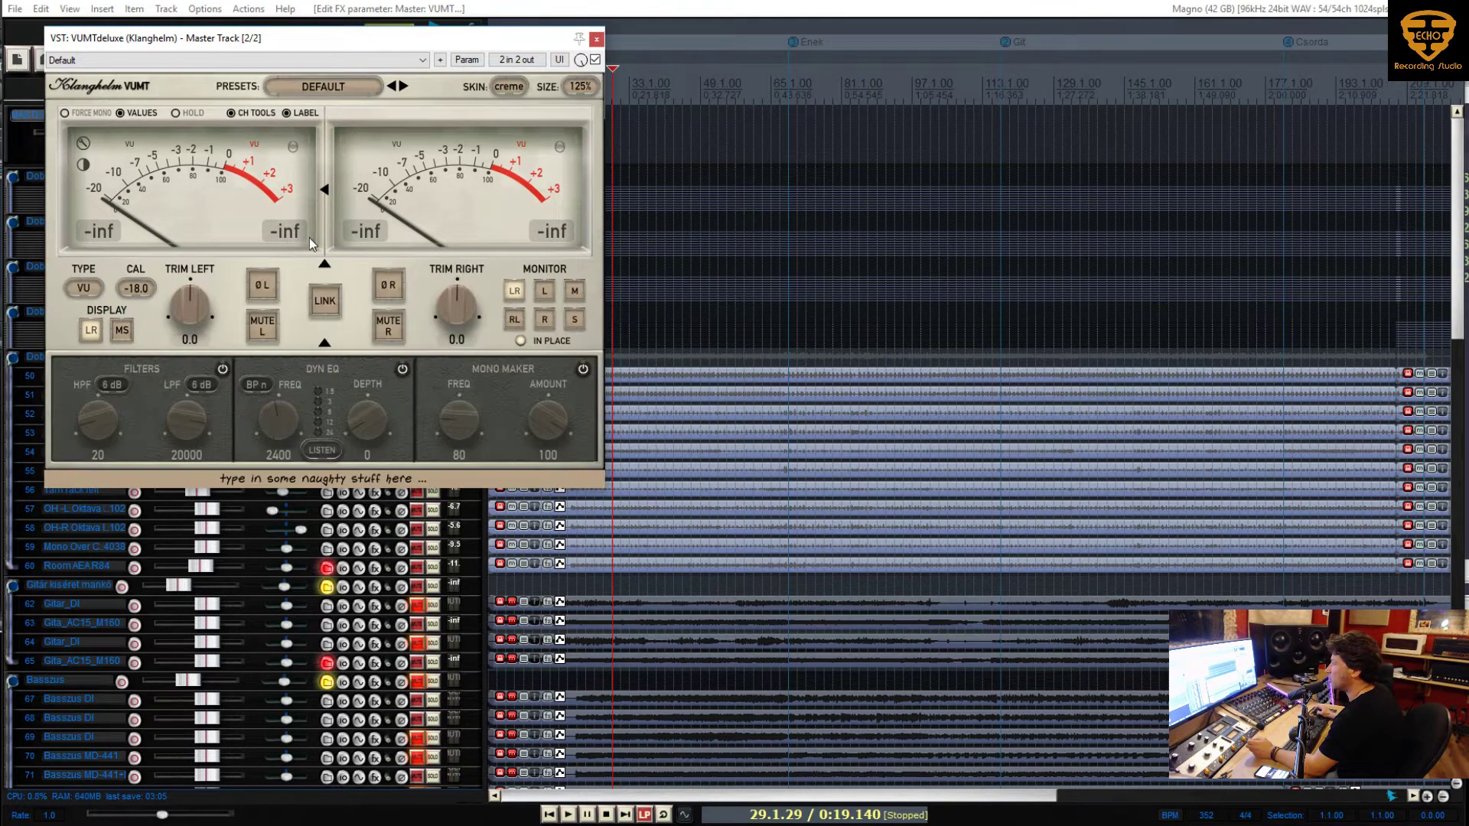
# Choose a smaller size for the VU meter, collapse it to the dials only and reposition its window
pyautogui.click(576, 86)
pyautogui.click(586, 111)
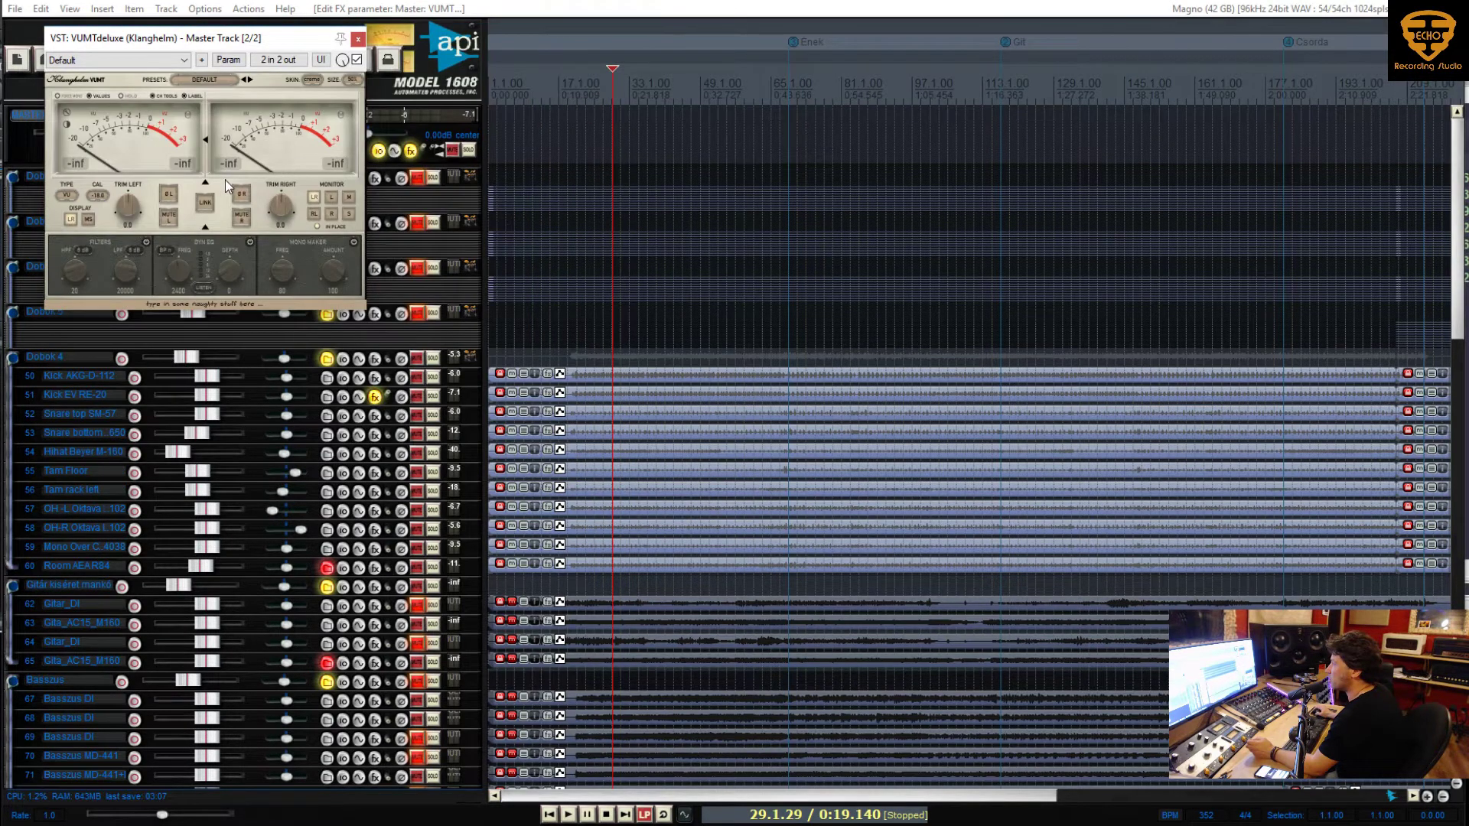
pyautogui.click(200, 168)
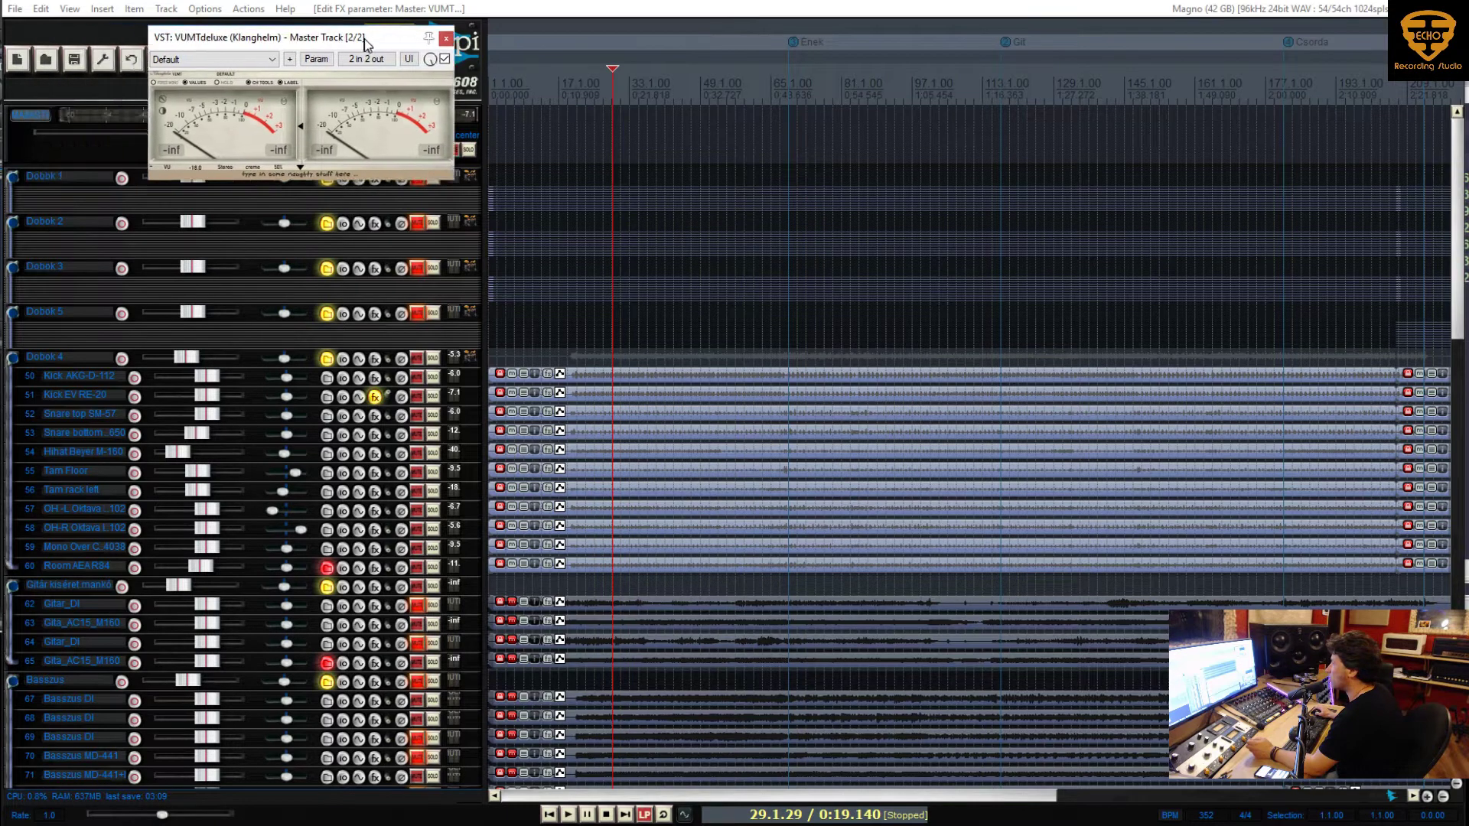
pyautogui.moveTo(260, 44); pyautogui.dragTo(364, 44)
pyautogui.click(445, 38)
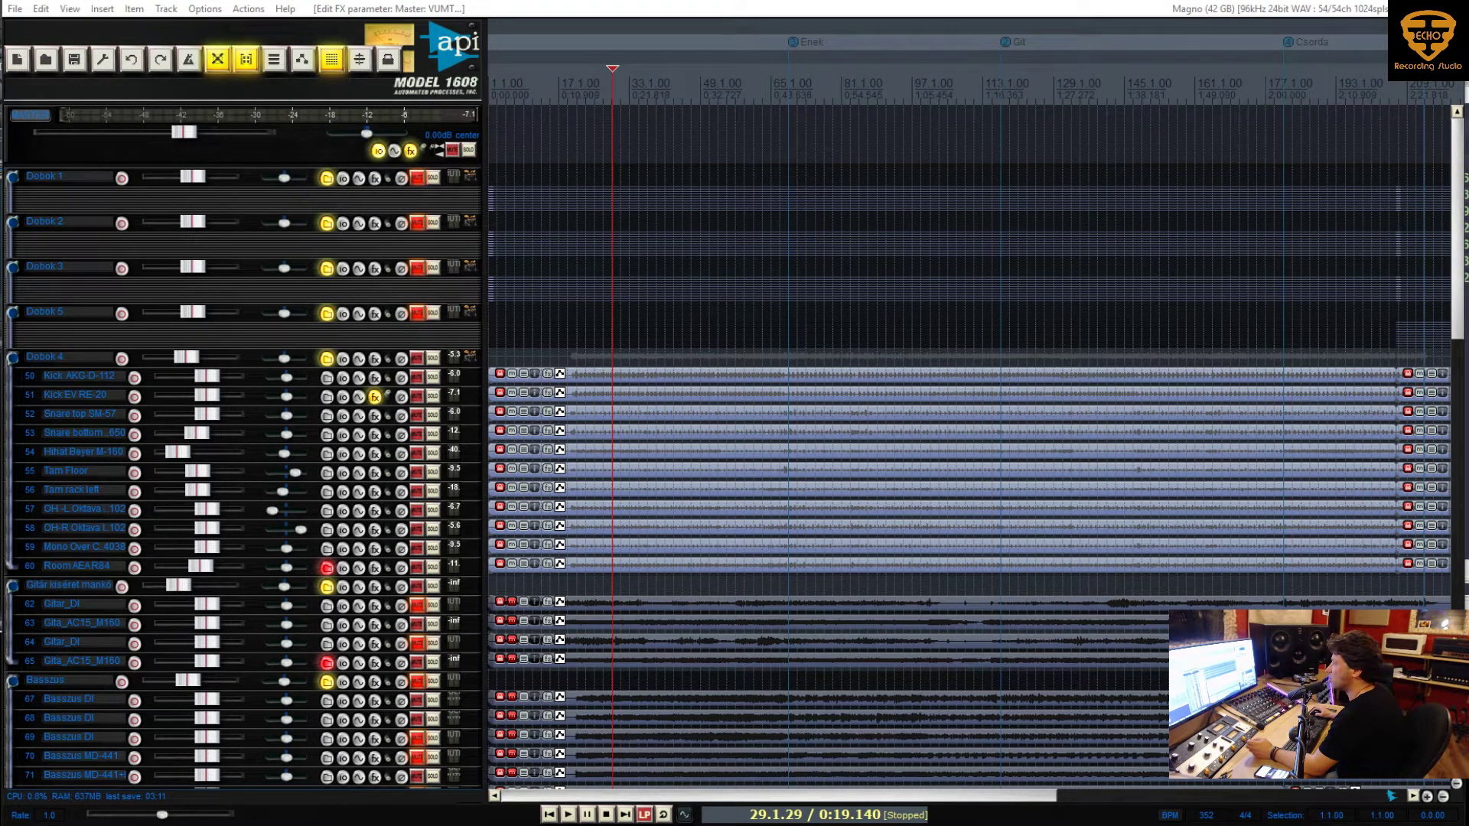
# Play the drum mix from bar 29 with the VU meter open, close the meter window and stop playback
pyautogui.press('space')
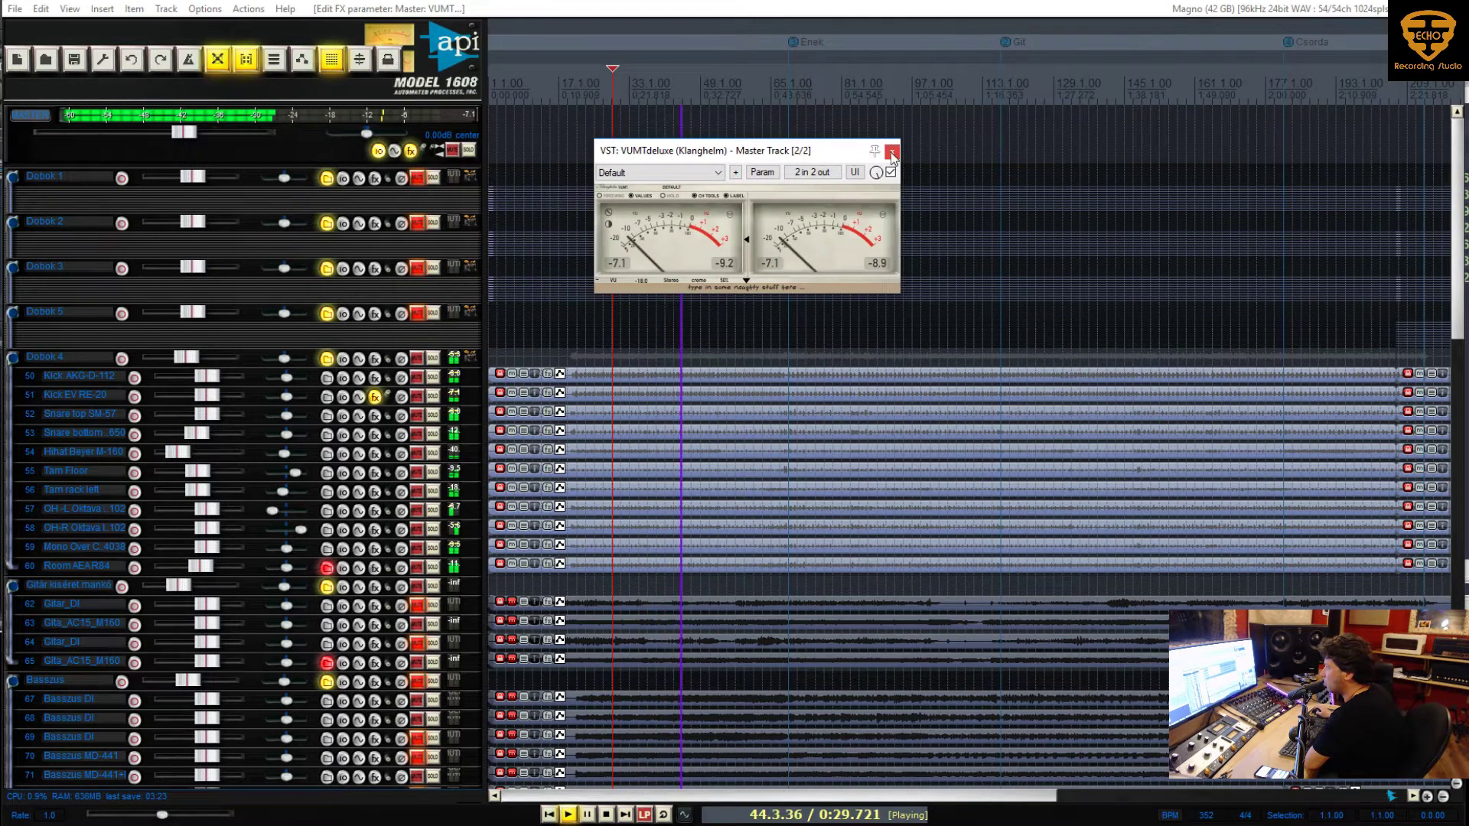
pyautogui.click(891, 147)
pyautogui.scroll(-2, 381, 358)
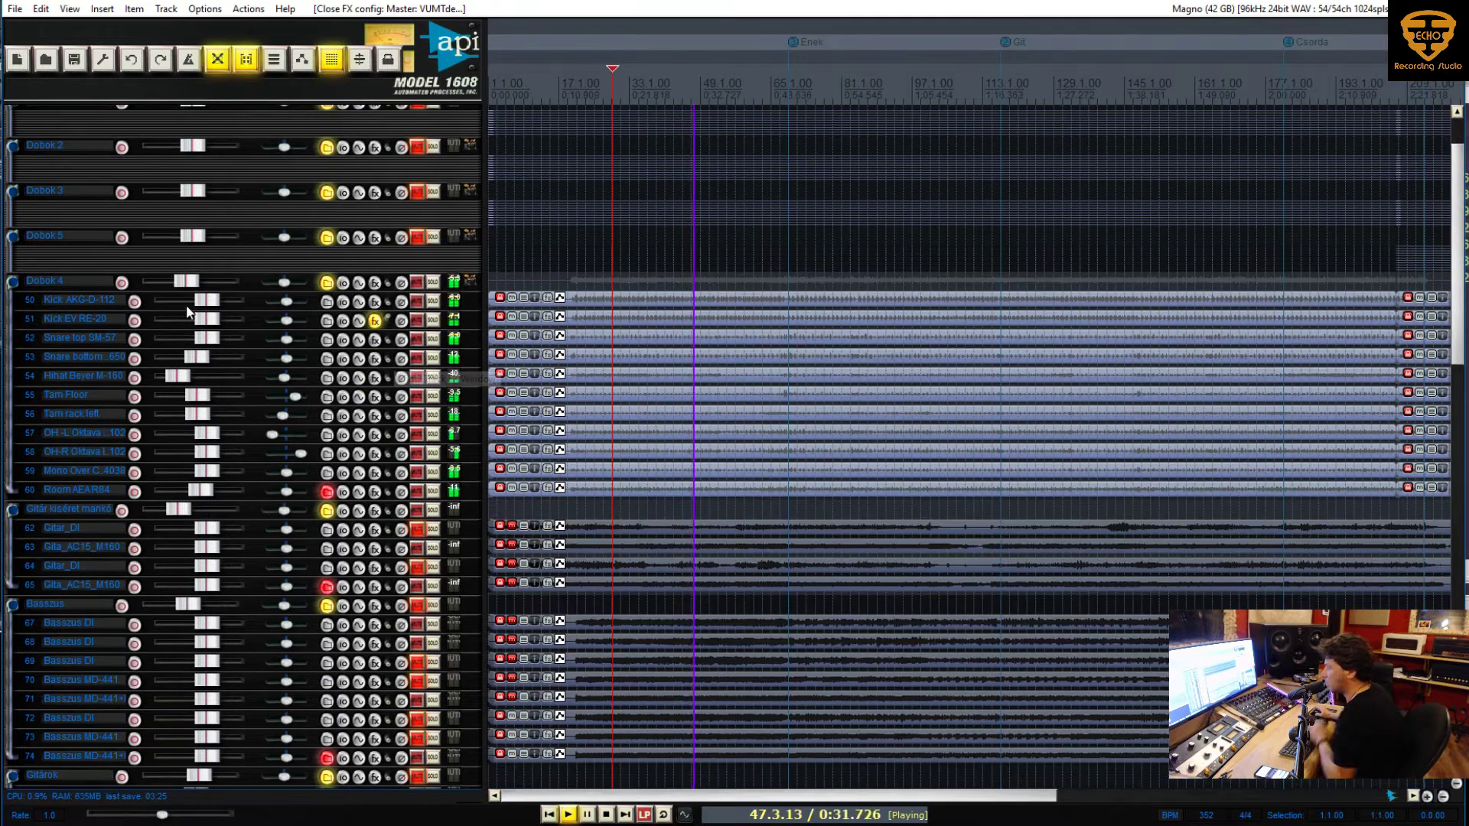
pyautogui.press('space')
# Insert a track named Lábdob at the start of Dobok 4 and make it a folder holding the two kick tracks
pyautogui.click(80, 278)
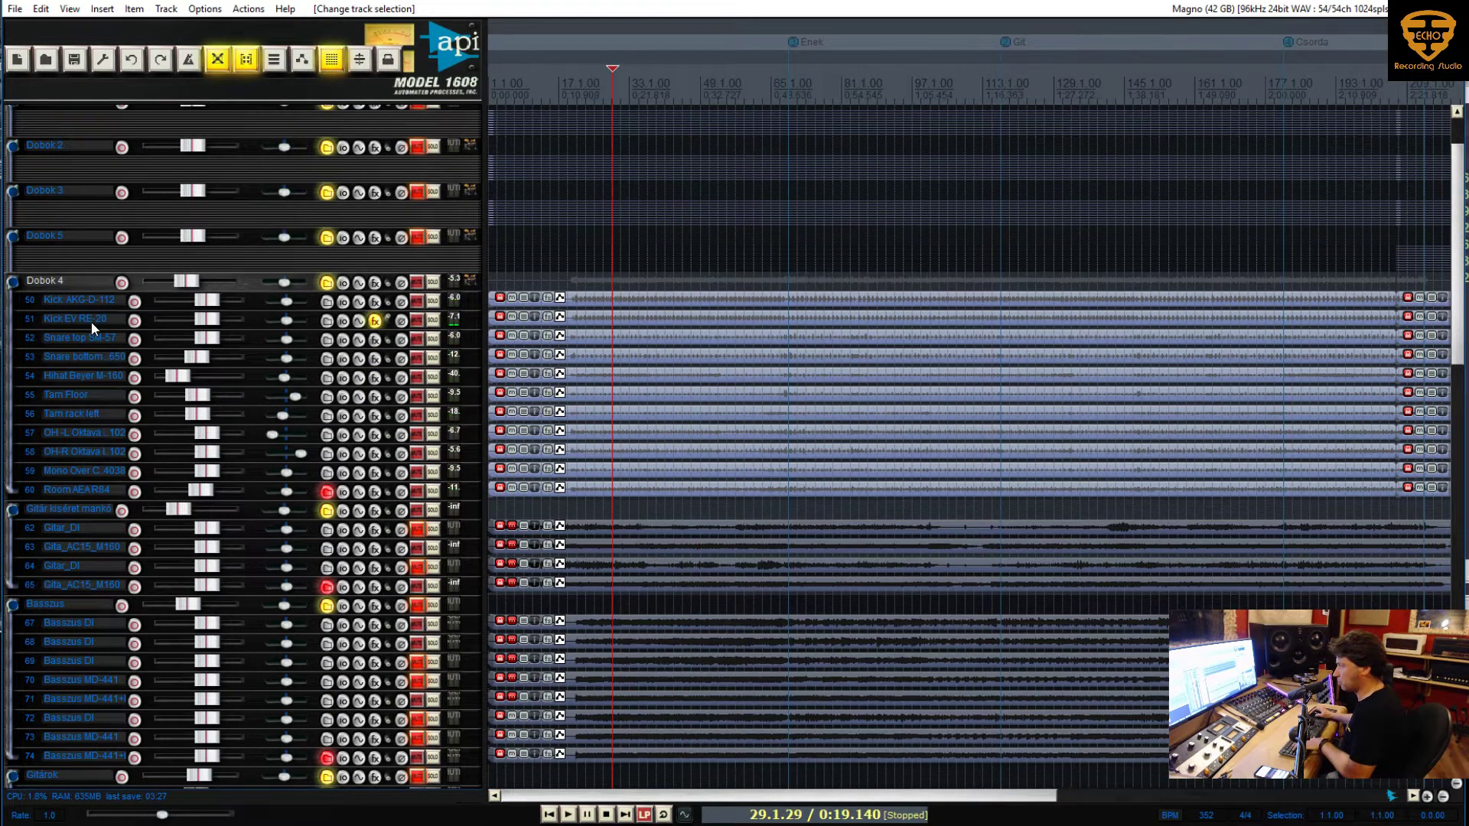
pyautogui.hotkey('ctrl', 't')
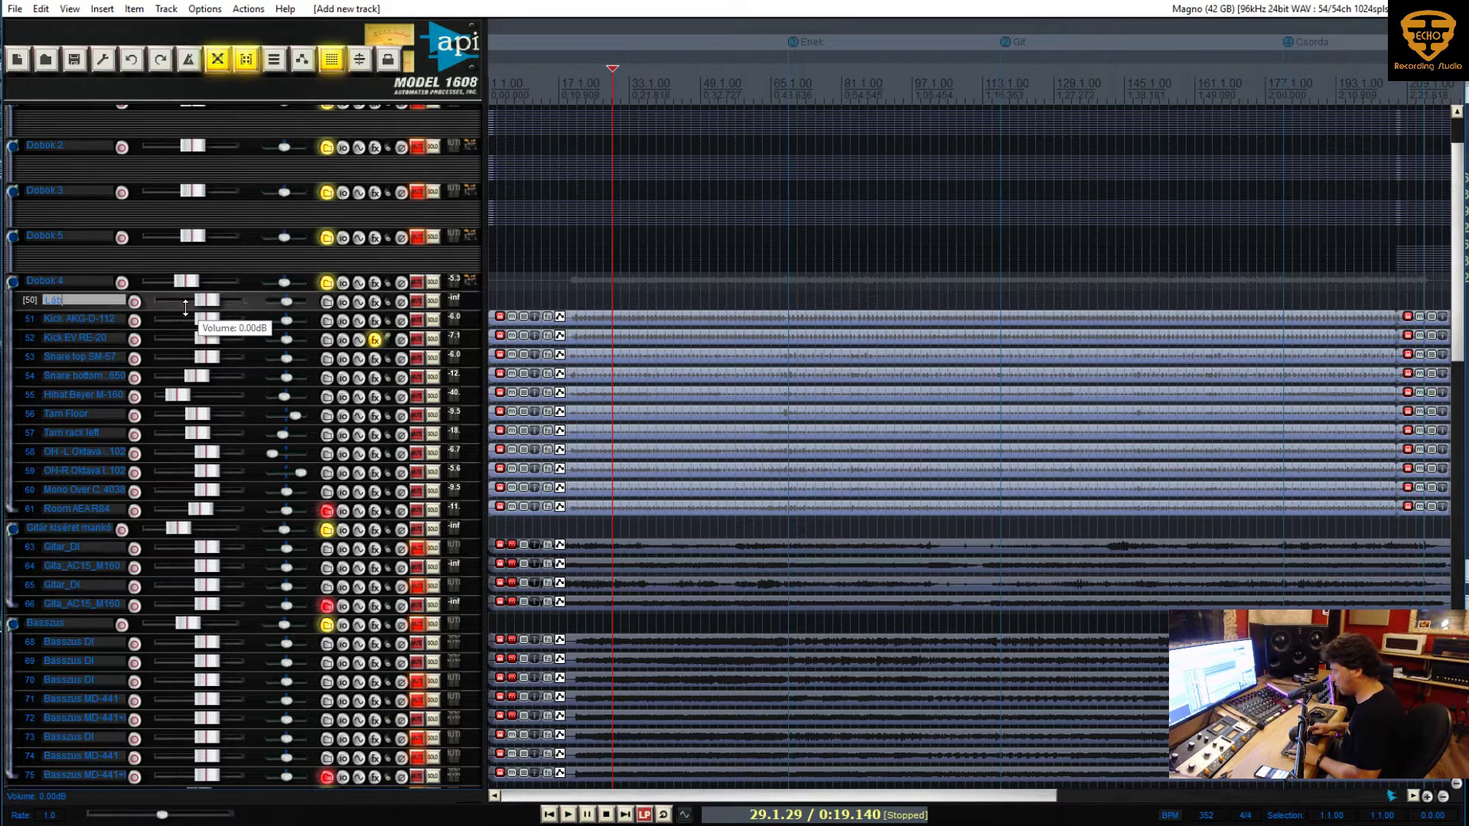
pyautogui.write('do')
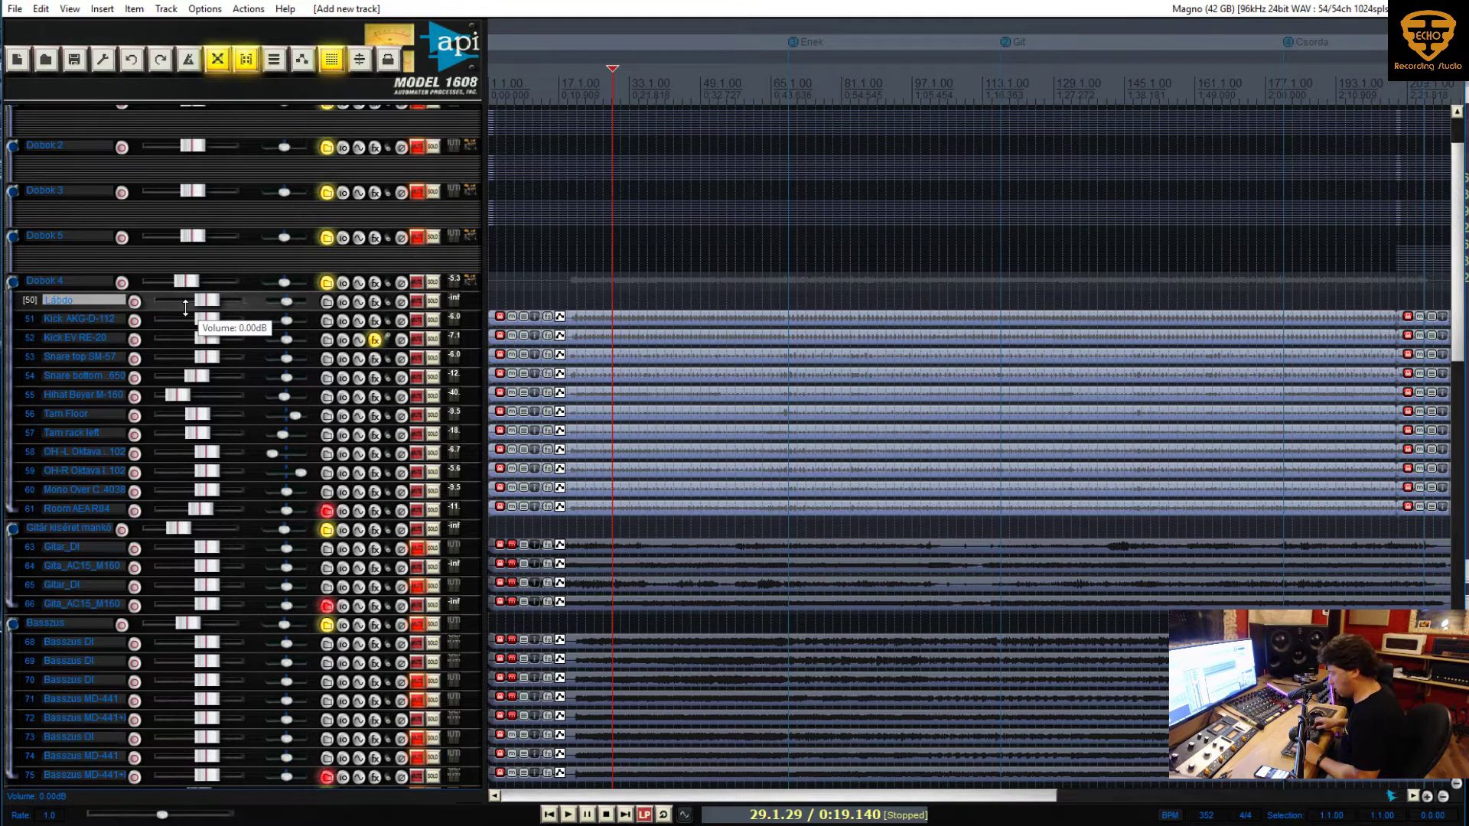
pyautogui.write('b')
pyautogui.press('Return')
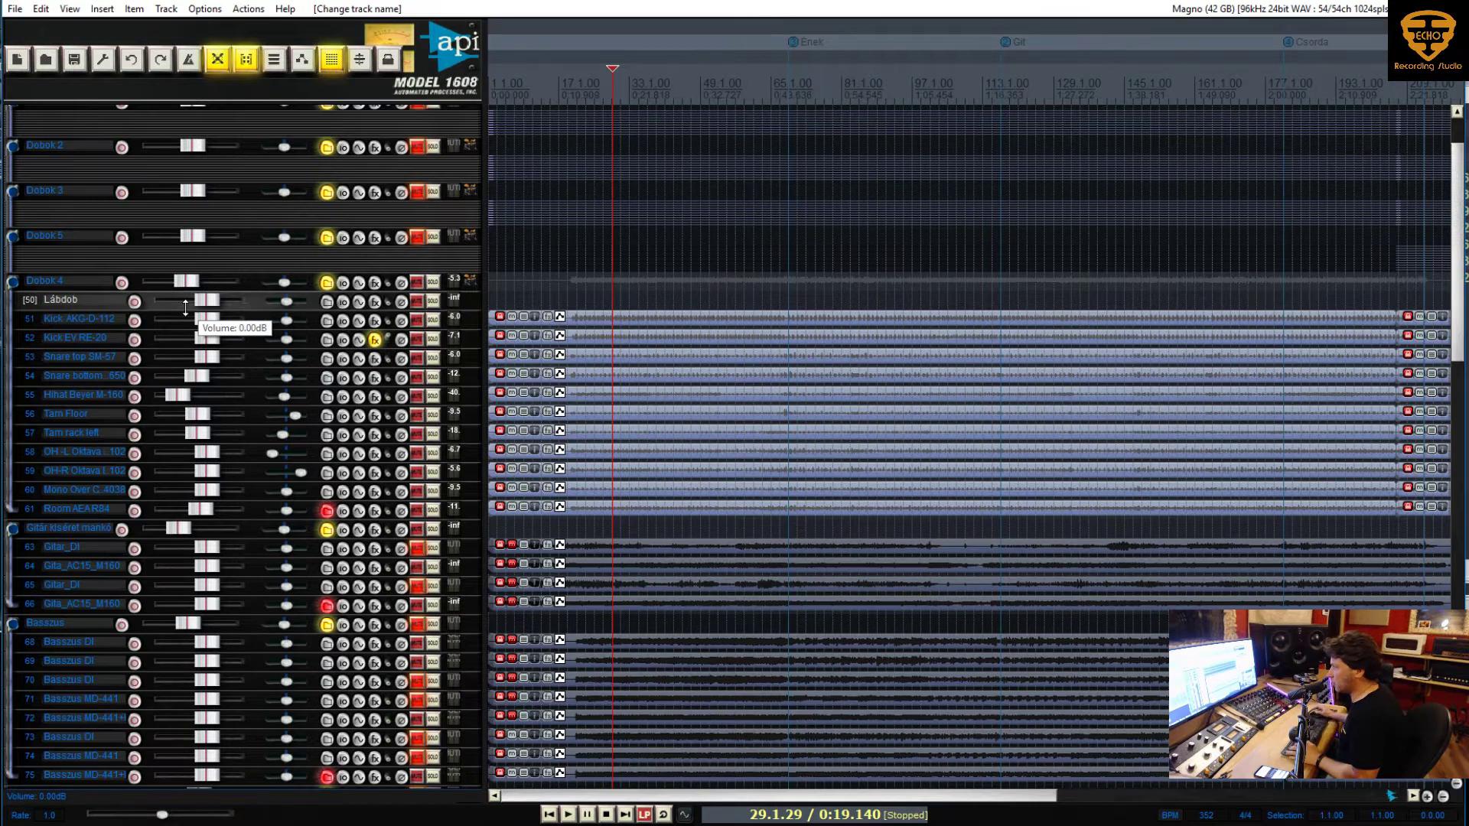
pyautogui.click(327, 301)
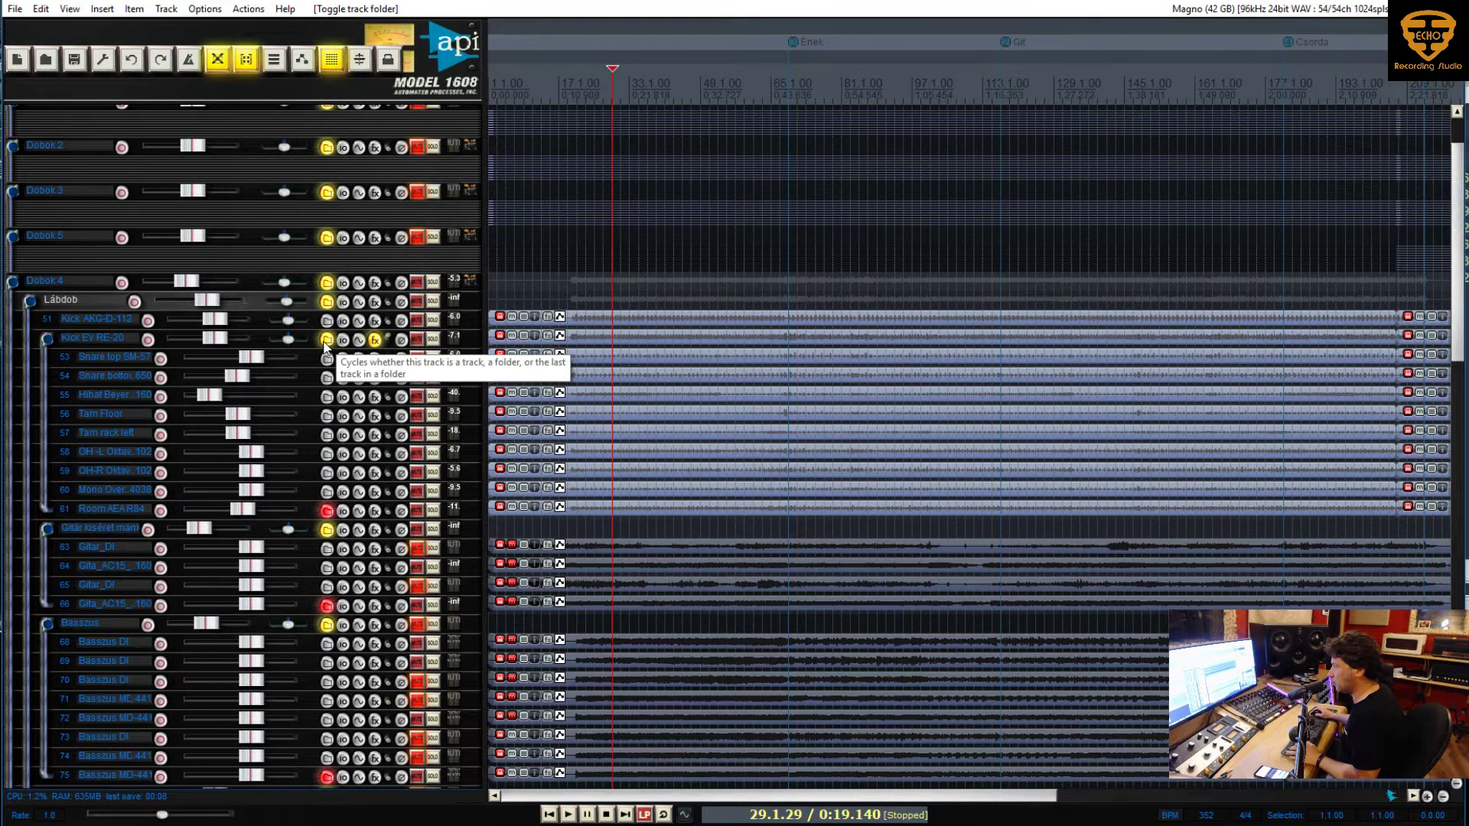
# Insert a track named Pergők below Kick EV RE-20 and make it a folder holding the snare top and bottom tracks
pyautogui.scroll(3, 217, 334)
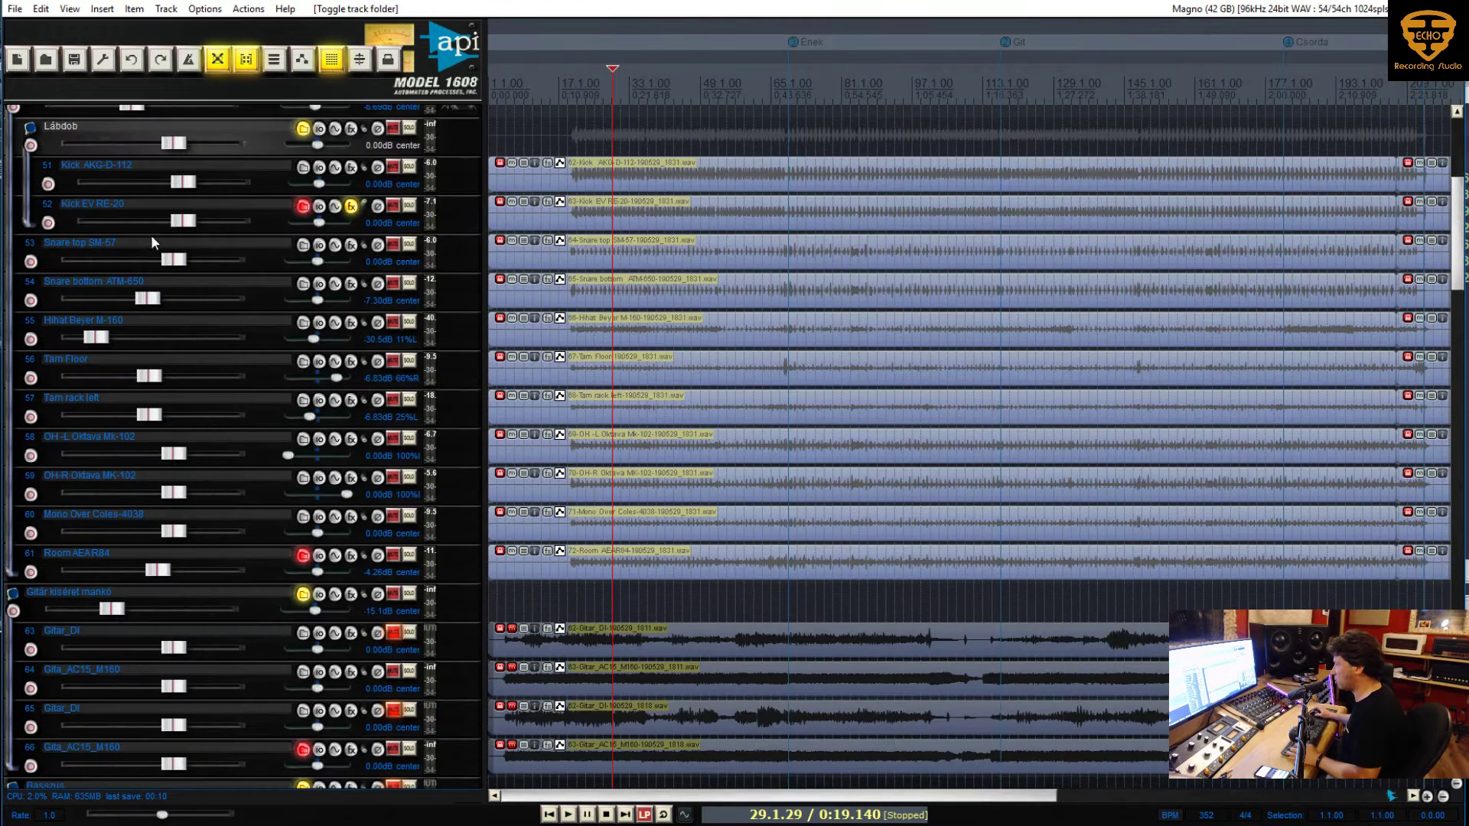
pyautogui.scroll(-3, 224, 209)
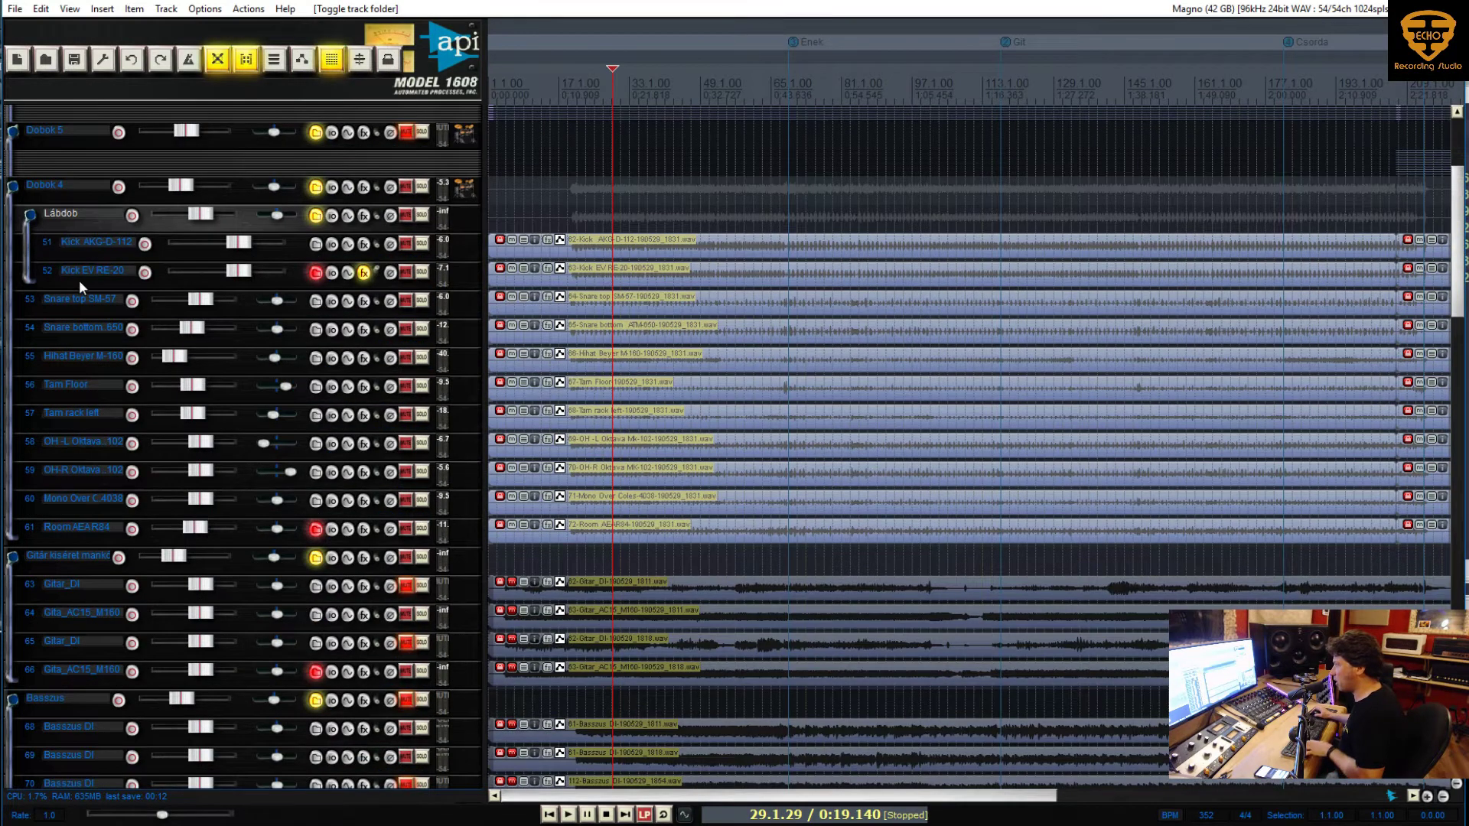
pyautogui.click(113, 278)
pyautogui.hotkey('ctrl', 't')
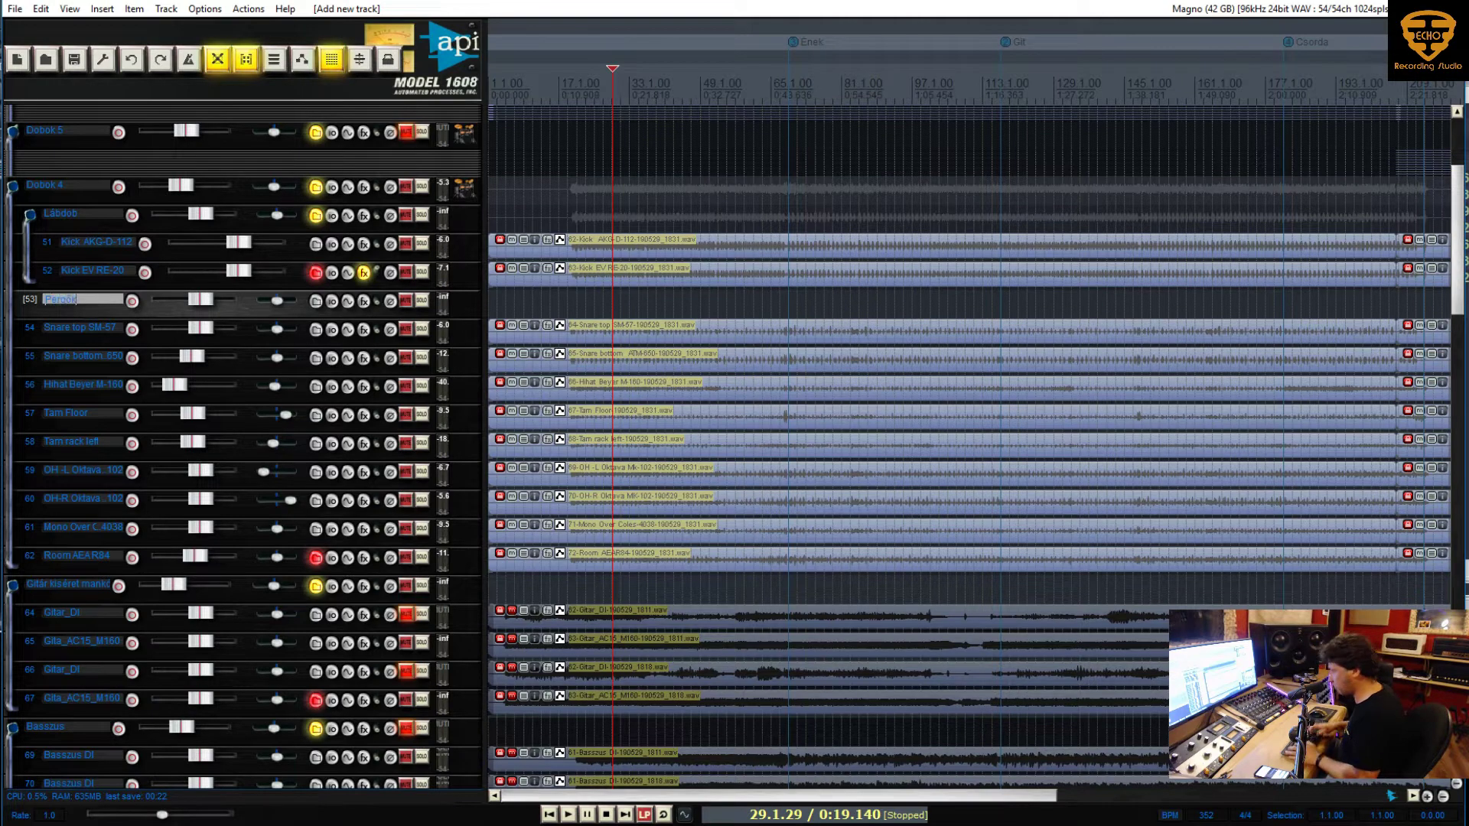
pyautogui.press('Return')
pyautogui.click(315, 301)
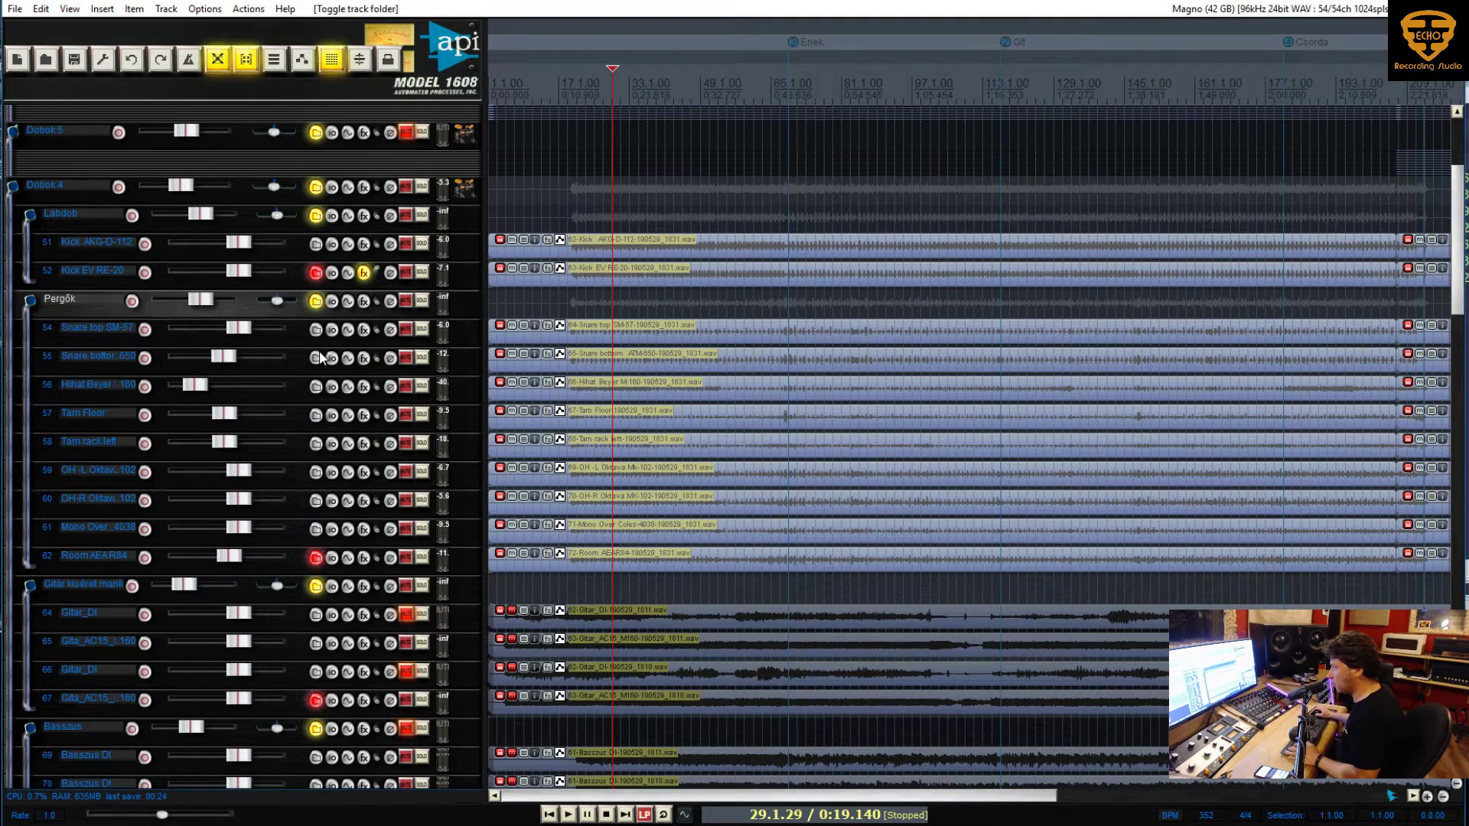
pyautogui.click(317, 358)
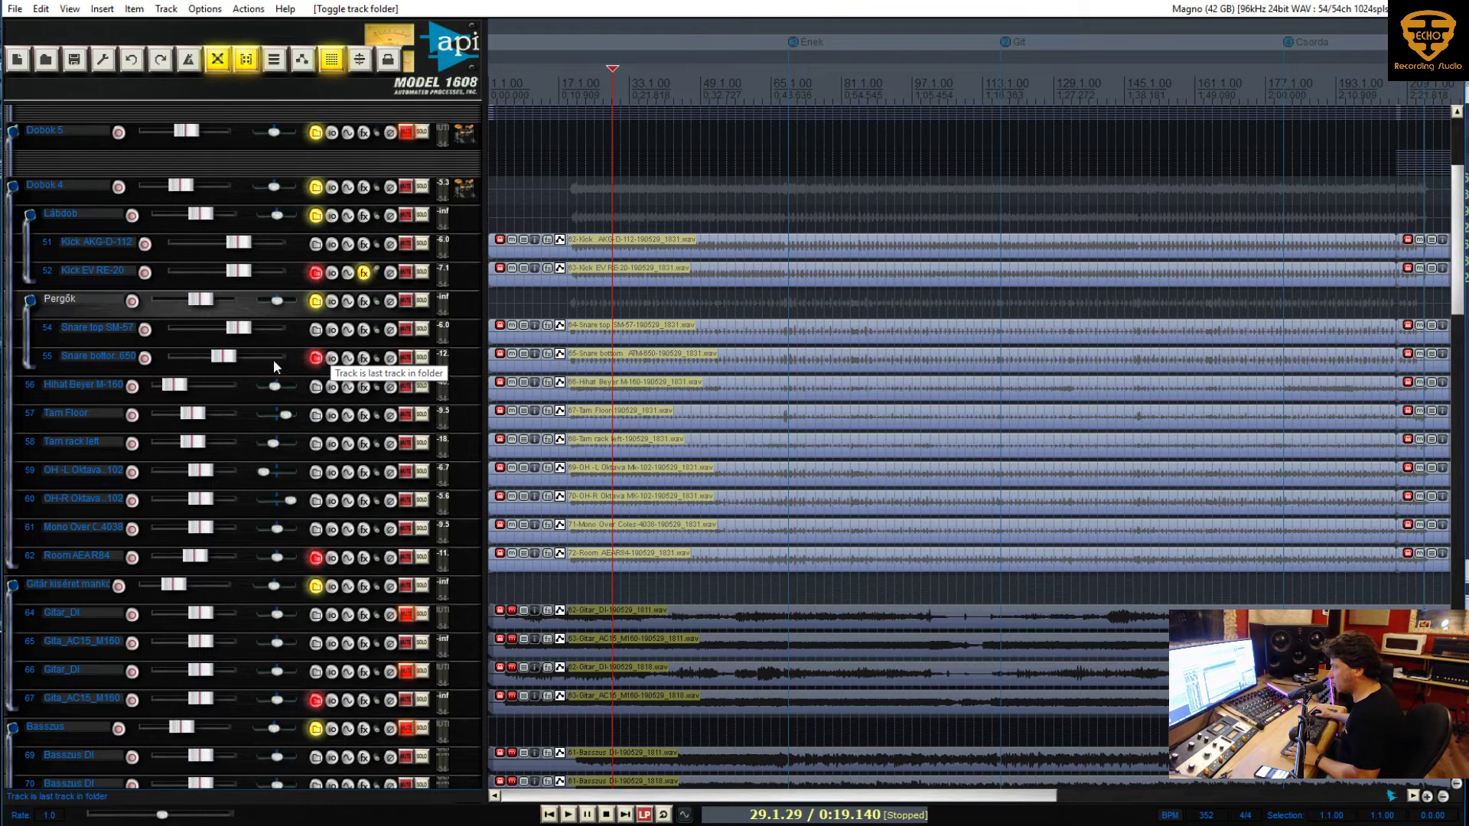
# Insert a track named Tamok below Hihat Beyer M-160 and make it a folder holding Tam Floor and Tam rack left
pyautogui.click(92, 387)
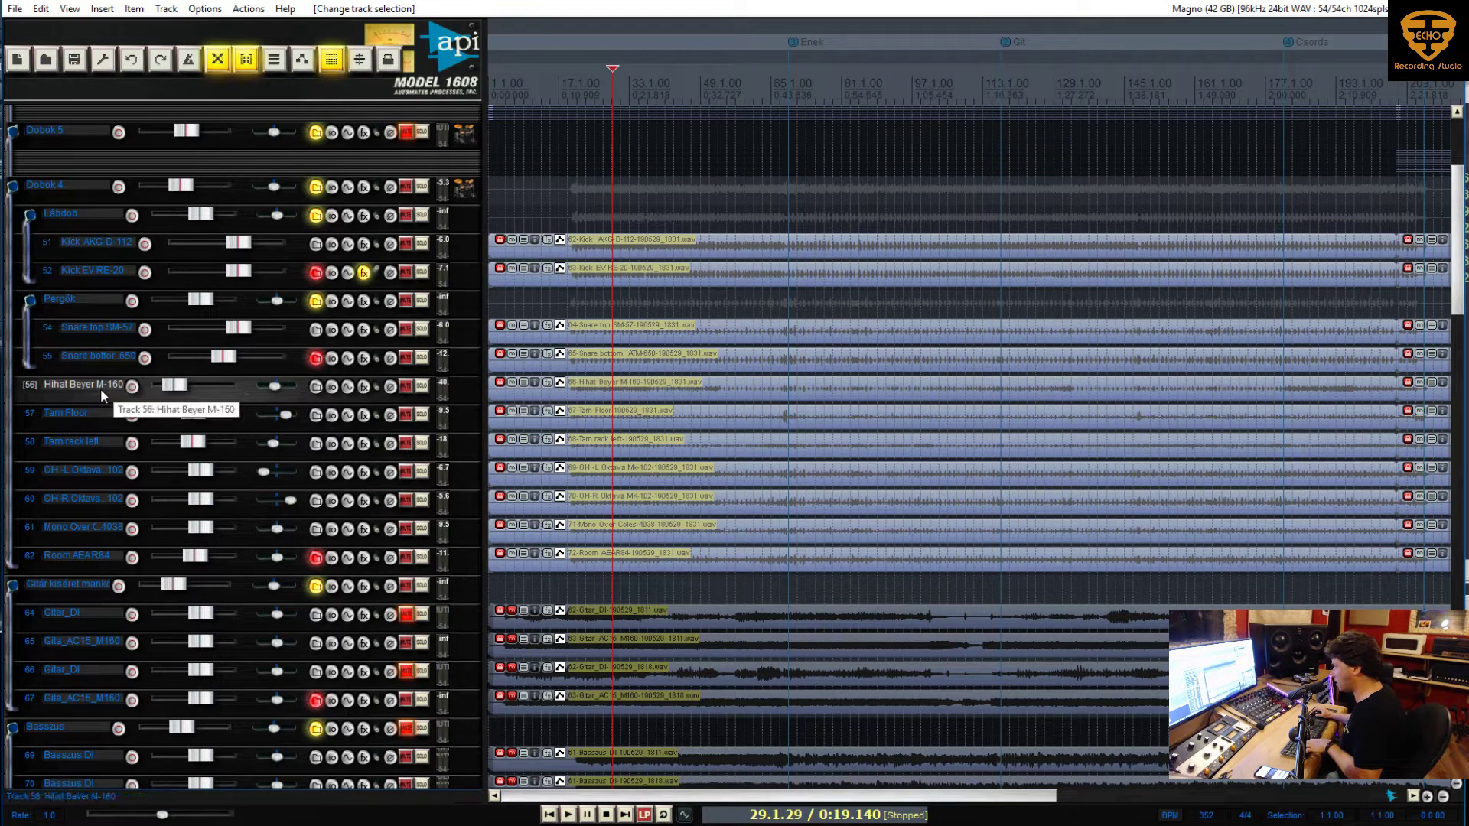
pyautogui.hotkey('ctrl', 't')
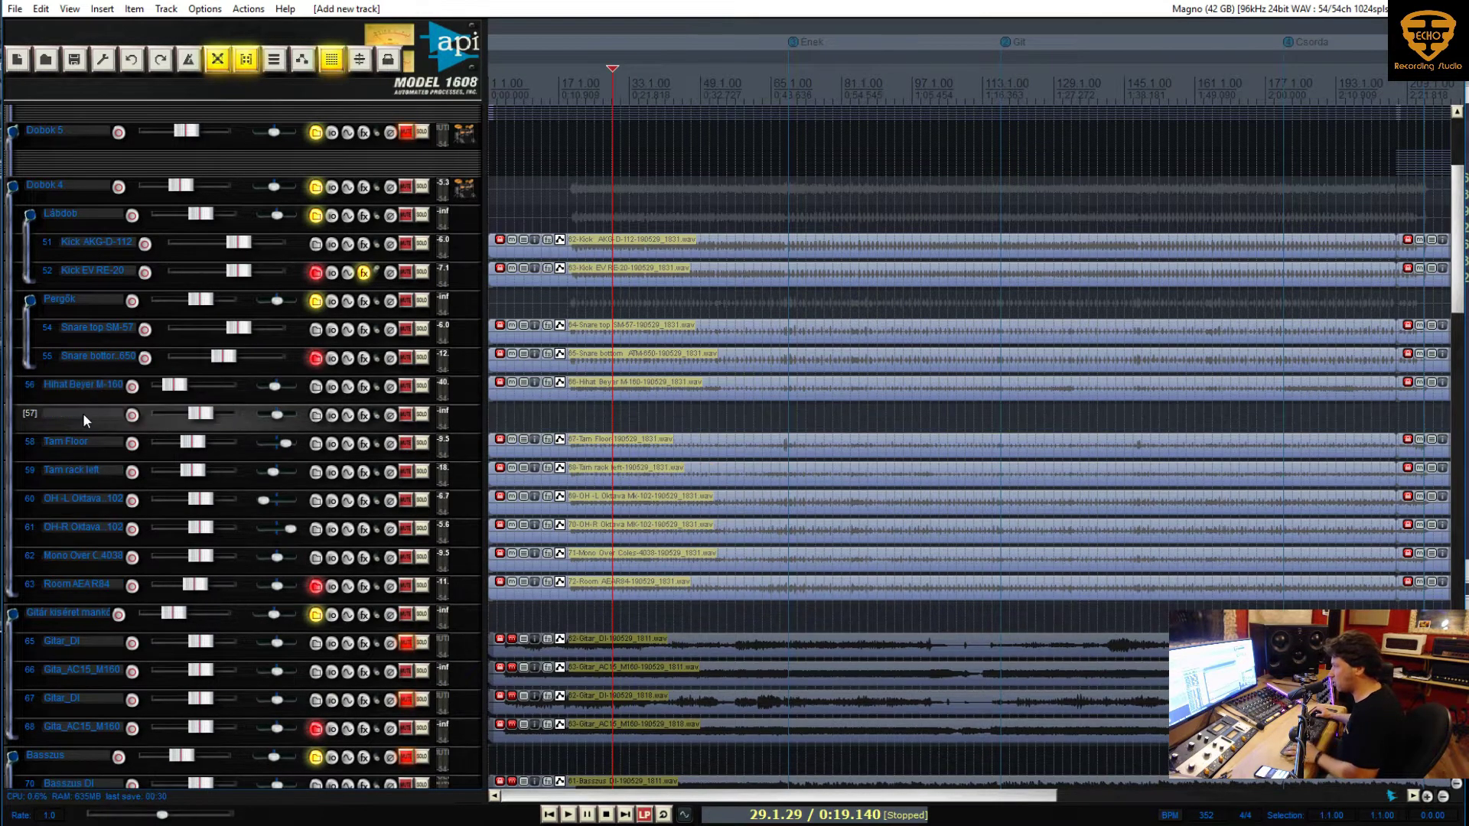
pyautogui.doubleClick(82, 413)
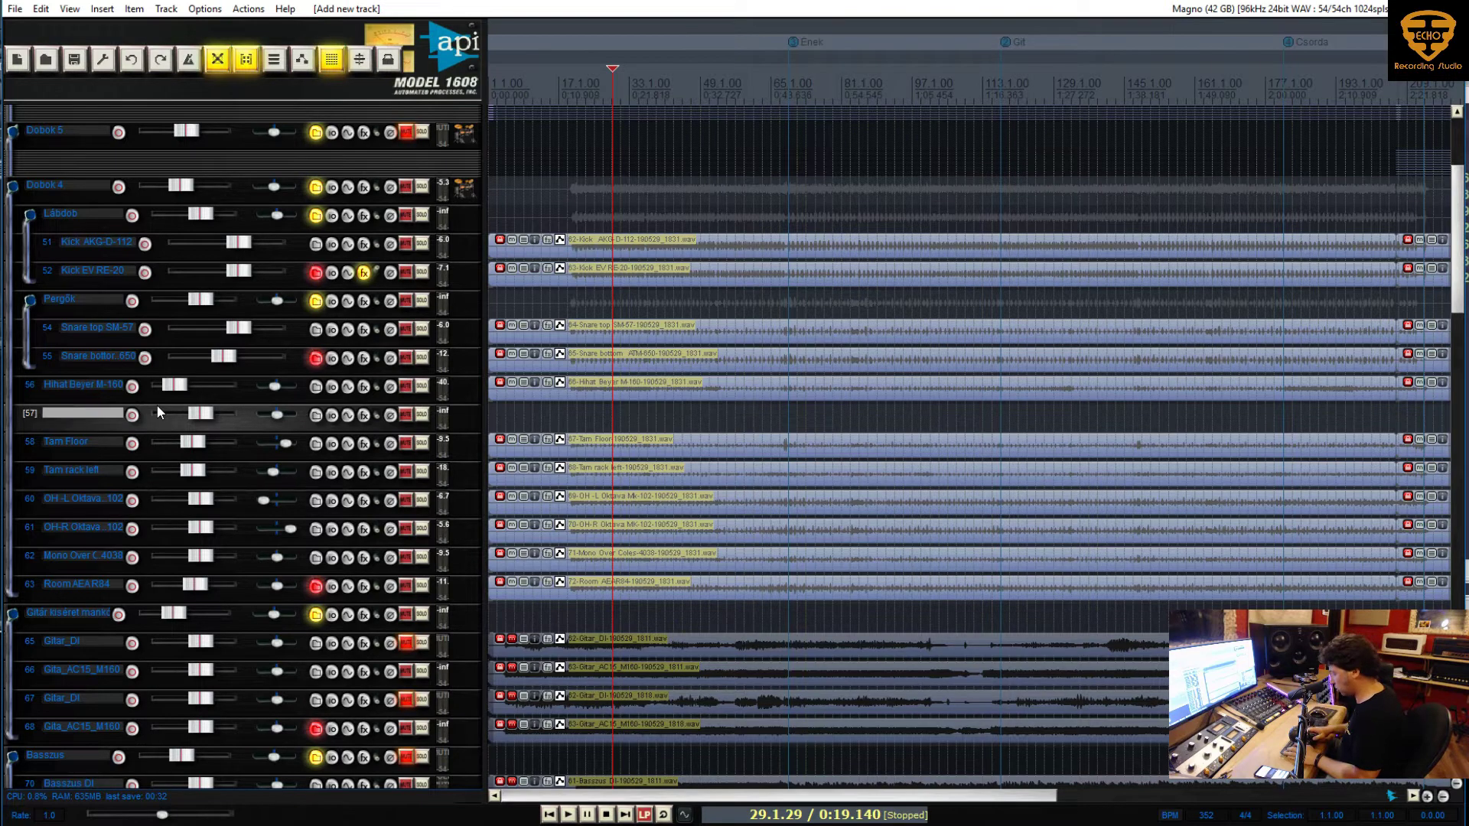
pyautogui.write('Tamok')
pyautogui.press('Return')
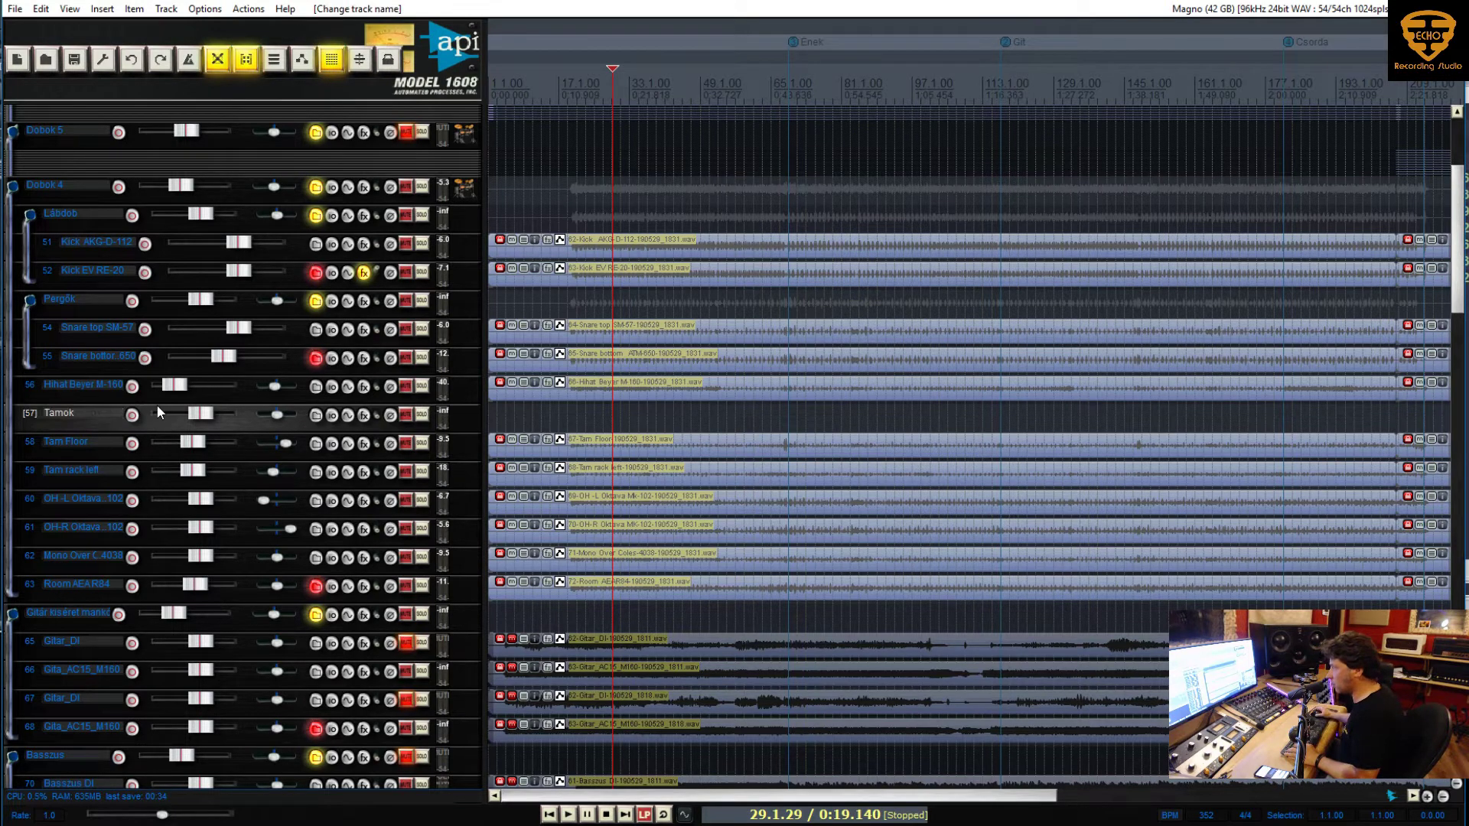
pyautogui.click(316, 415)
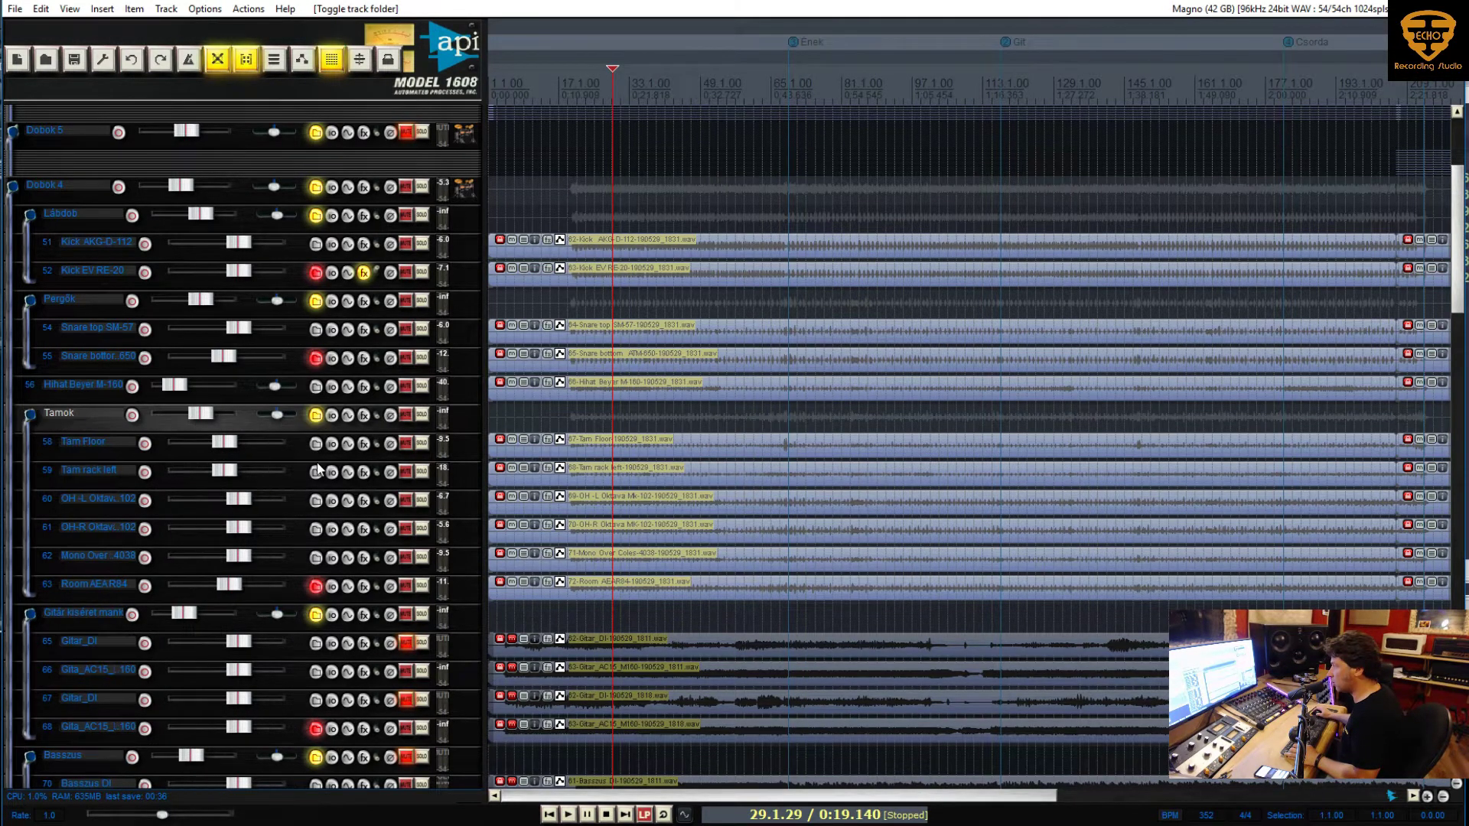
pyautogui.click(316, 472)
# Insert a track named Overek below Tam rack left and make it a folder holding the OH-L and OH-R Oktava tracks
pyautogui.click(111, 474)
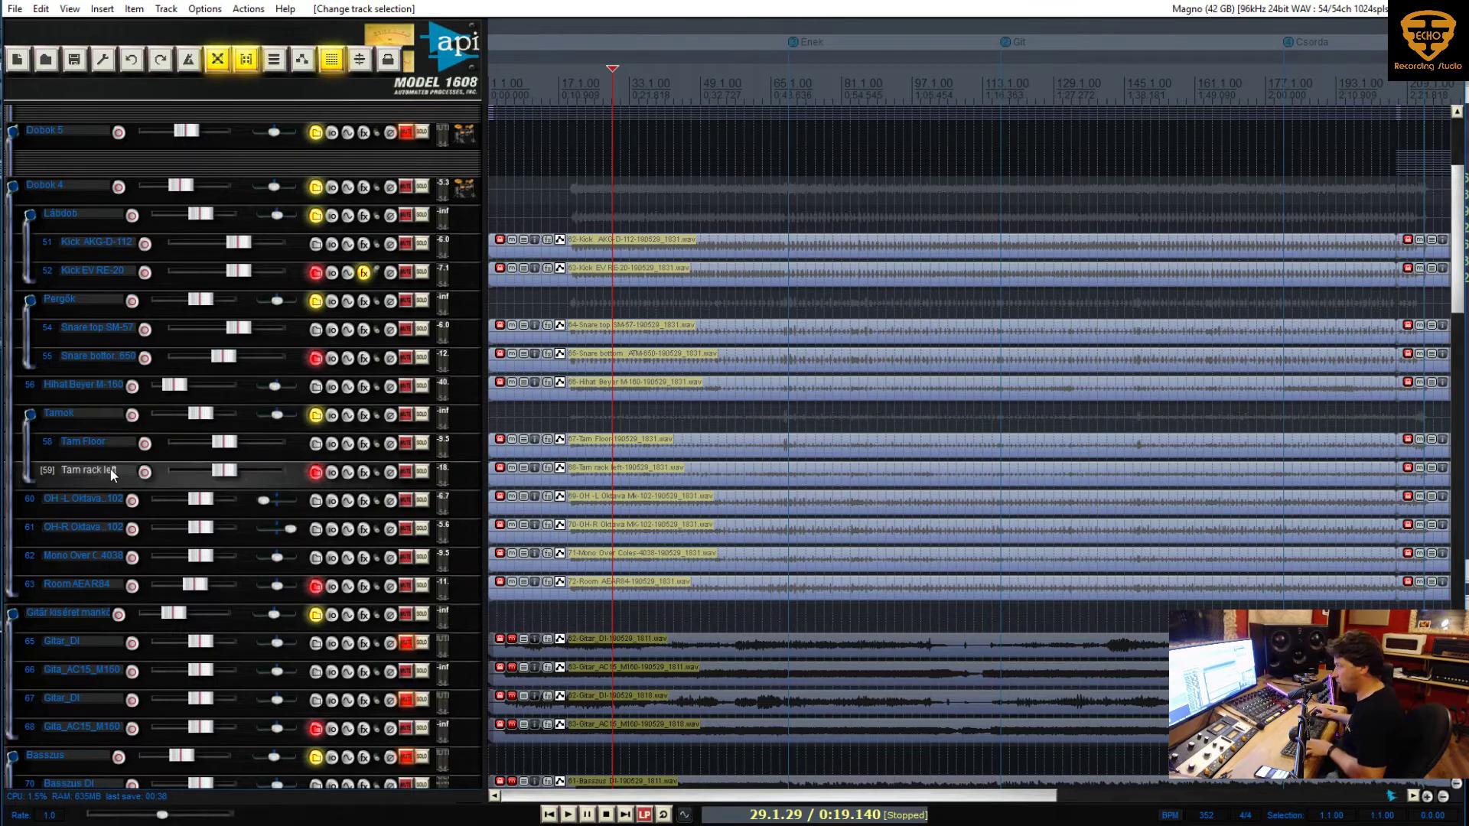
pyautogui.hotkey('ctrl', 't')
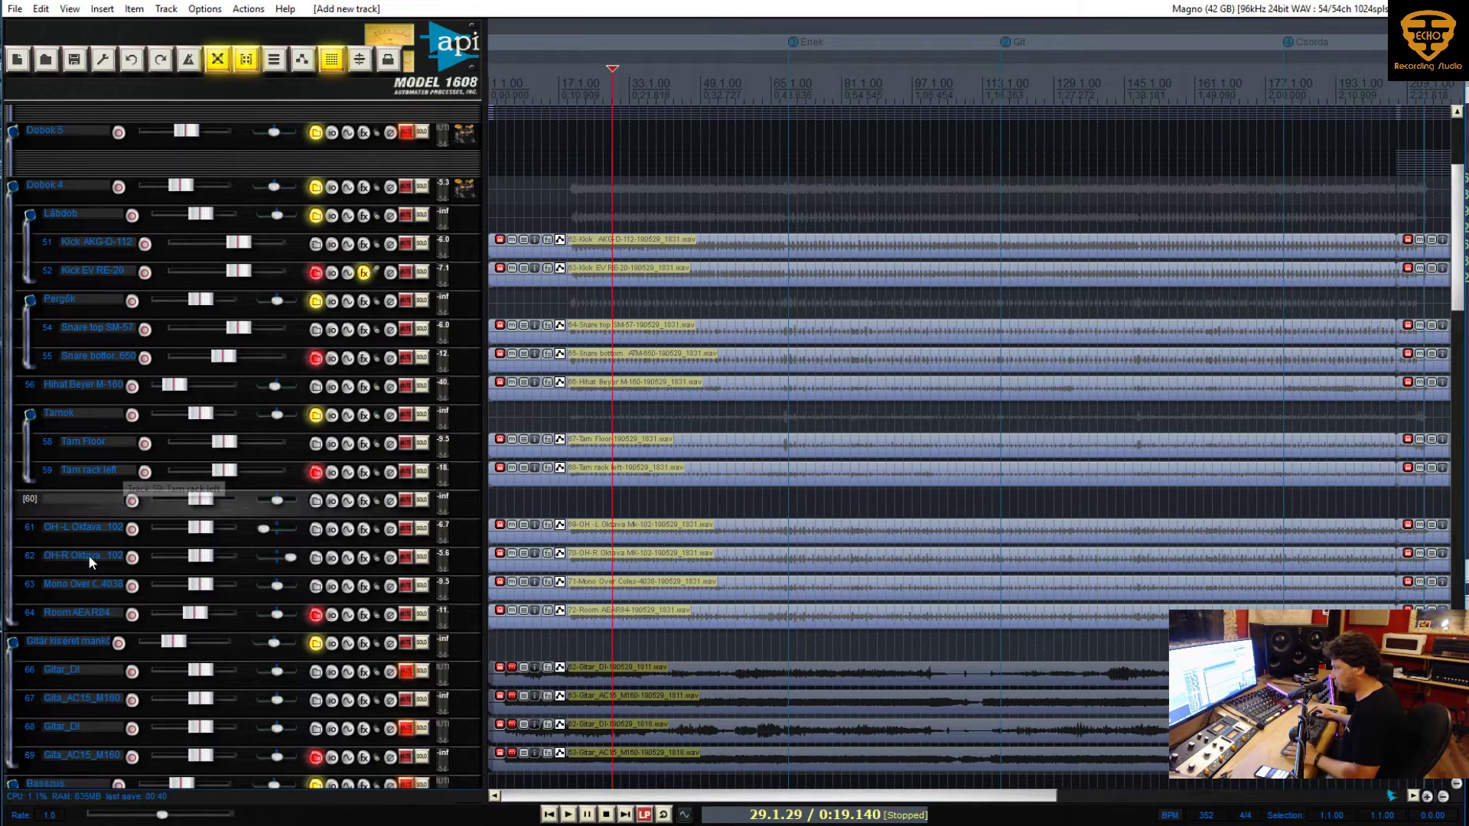
pyautogui.click(80, 580)
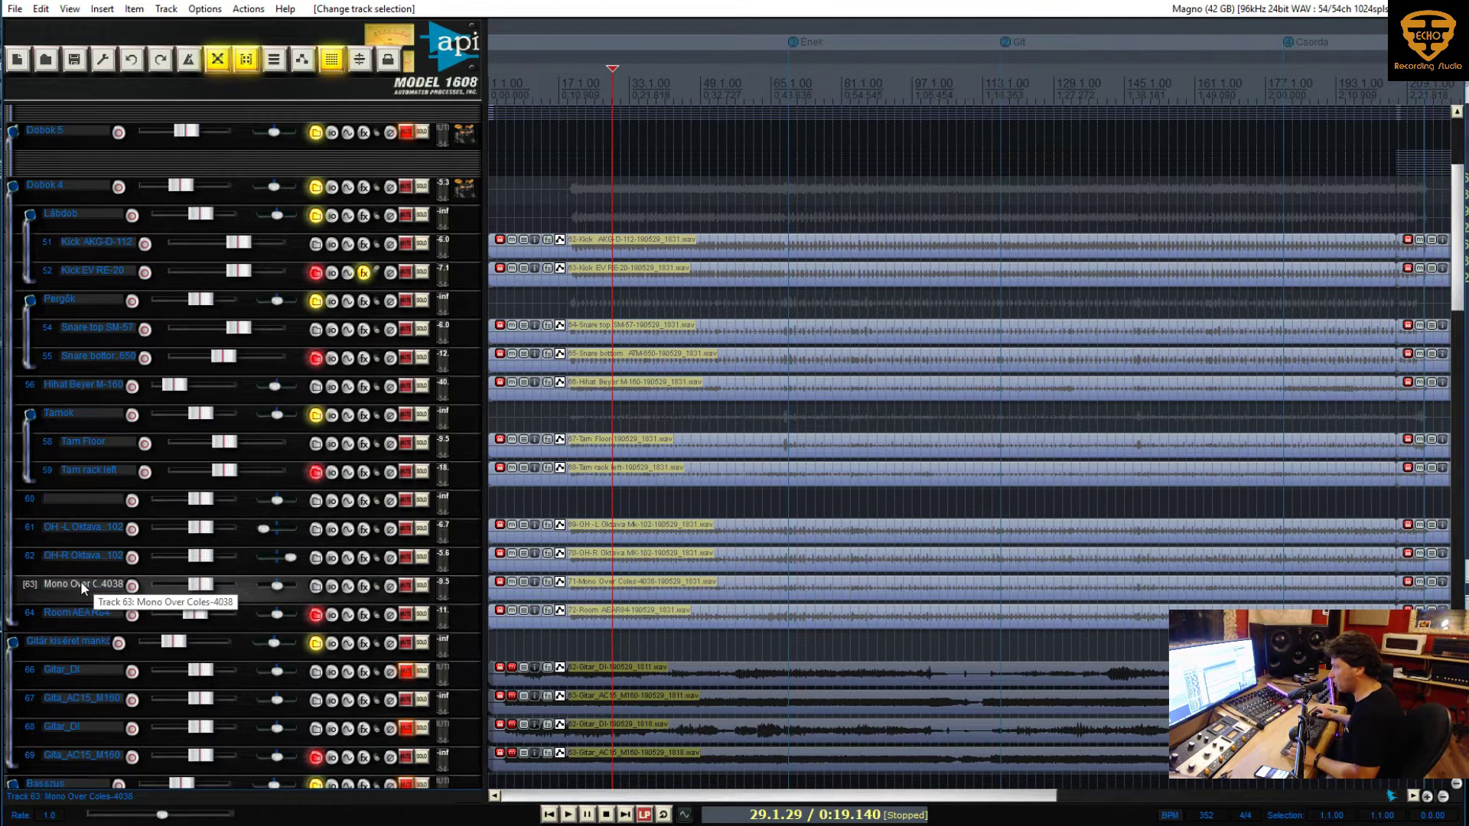
pyautogui.doubleClick(76, 500)
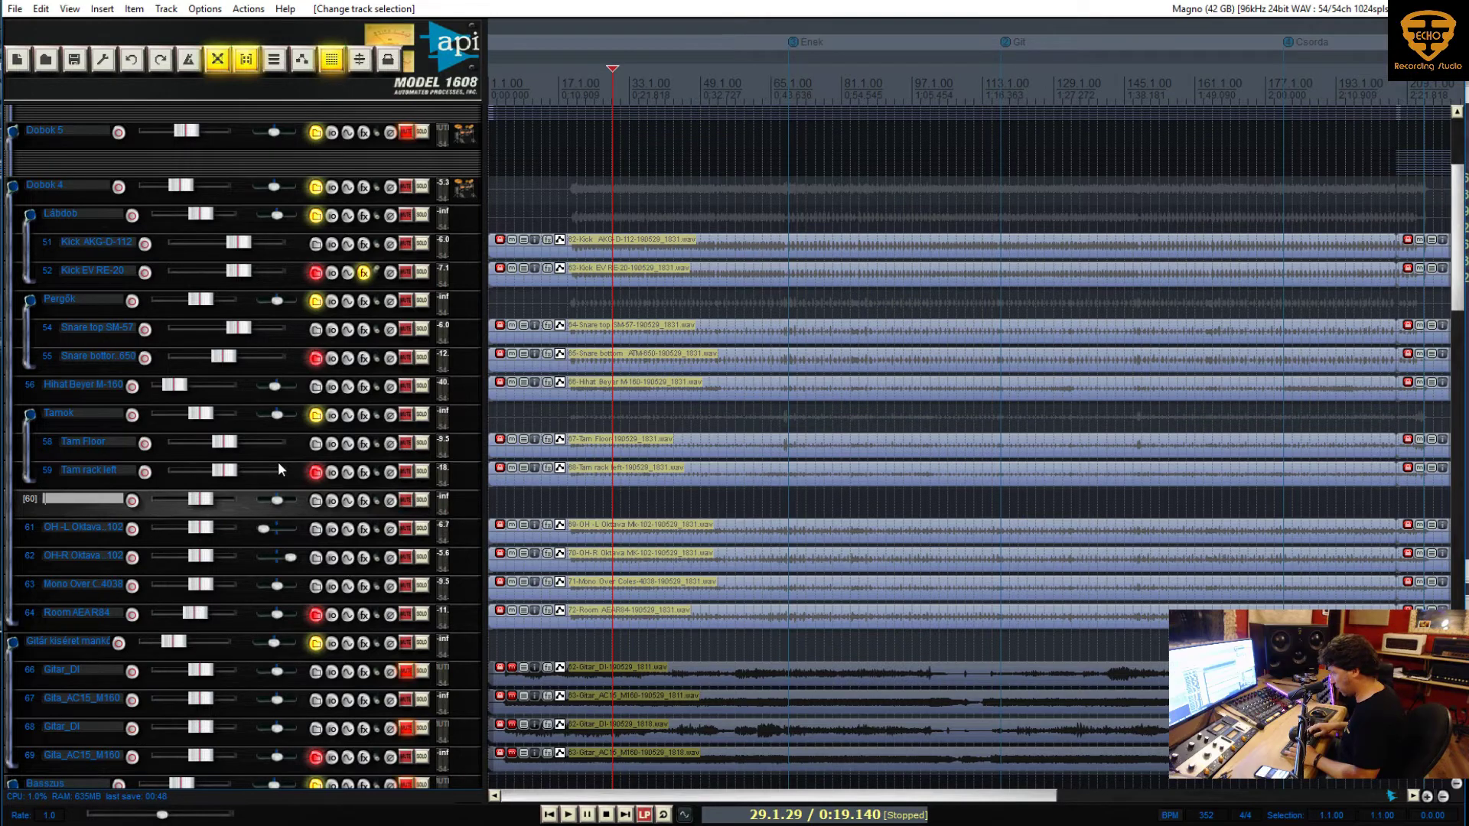
pyautogui.write('Overek')
pyautogui.press('Return')
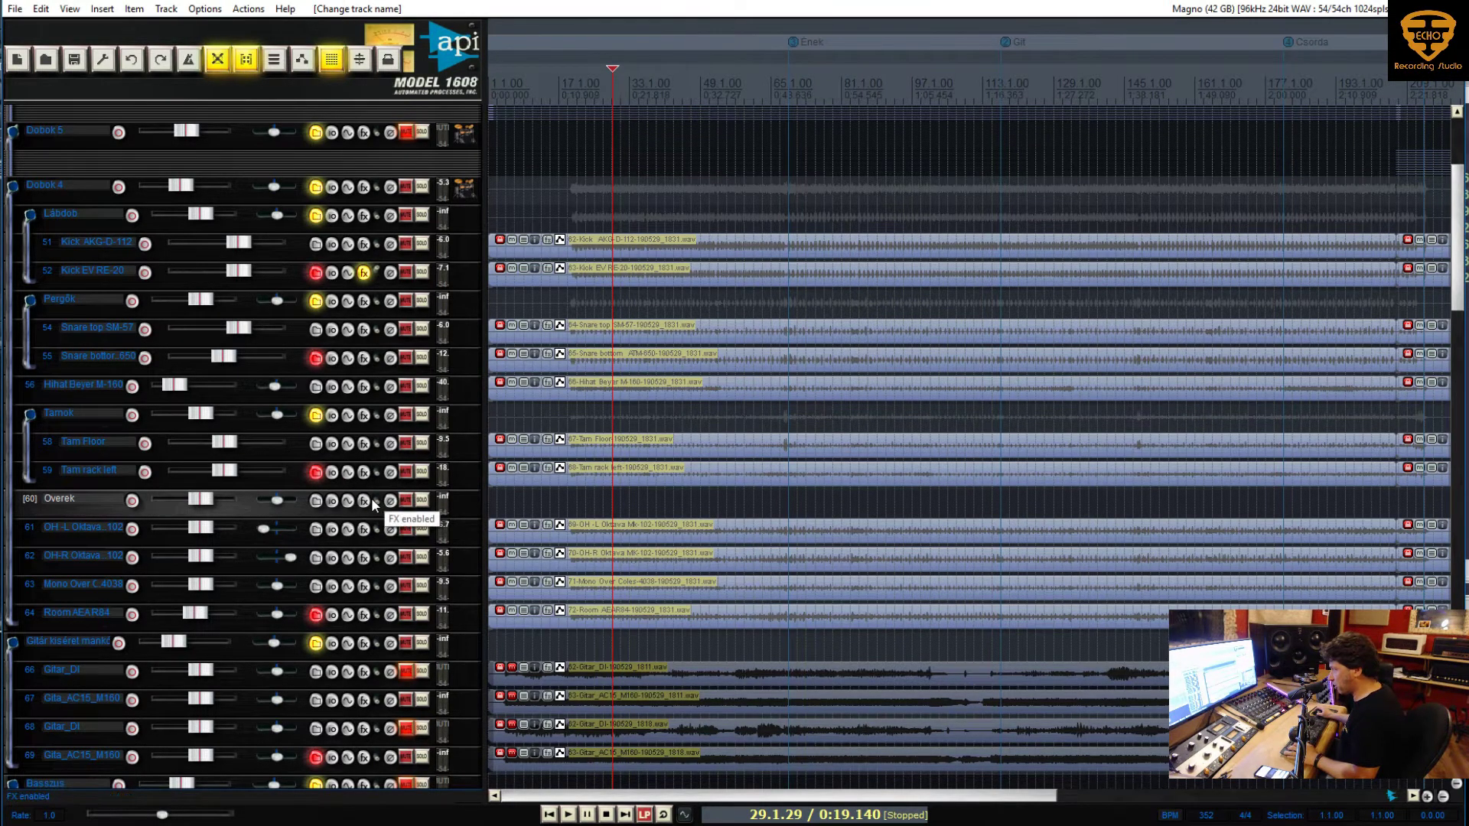
pyautogui.click(315, 502)
pyautogui.click(319, 559)
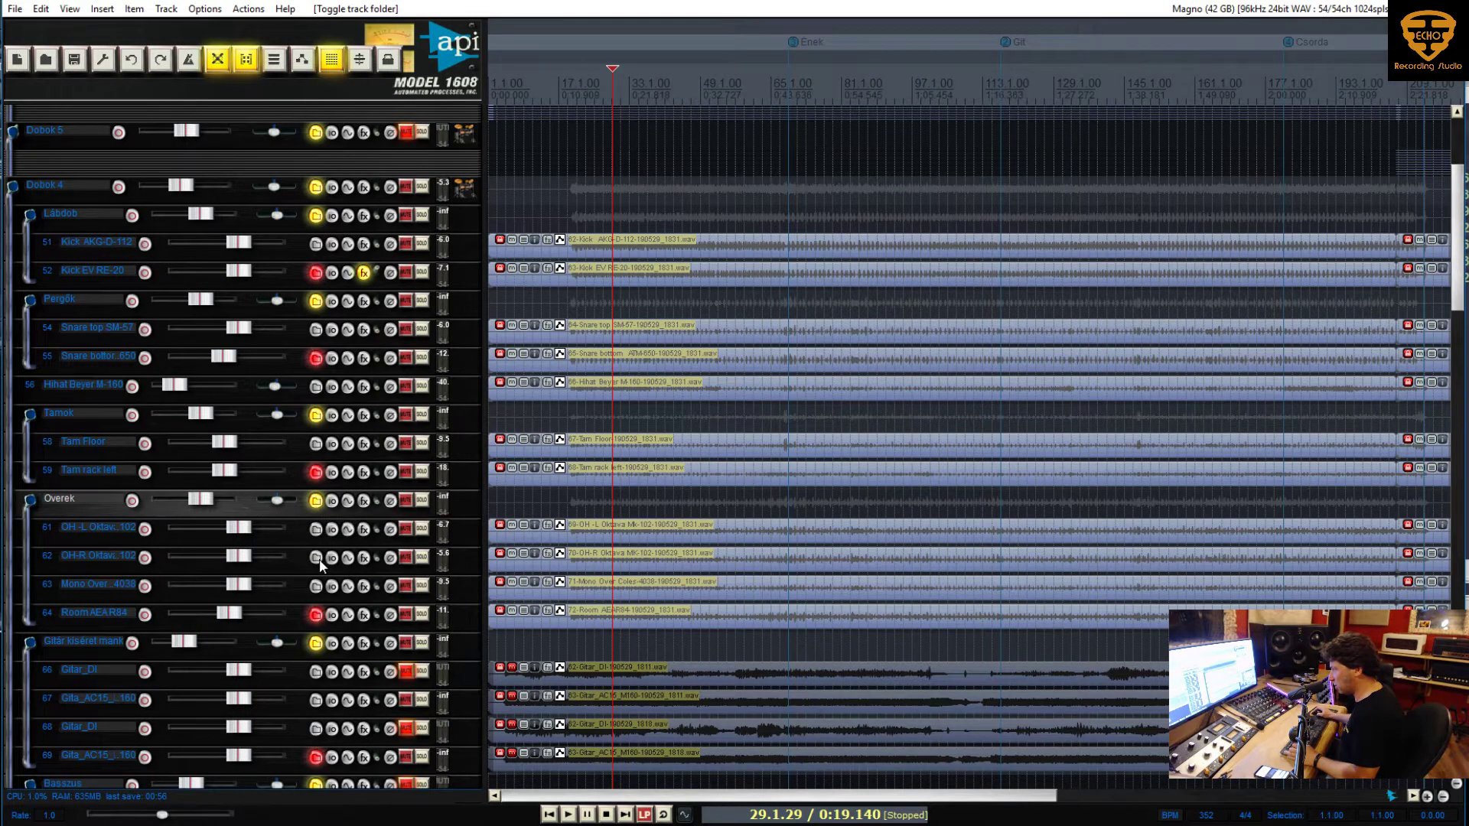
pyautogui.click(122, 558)
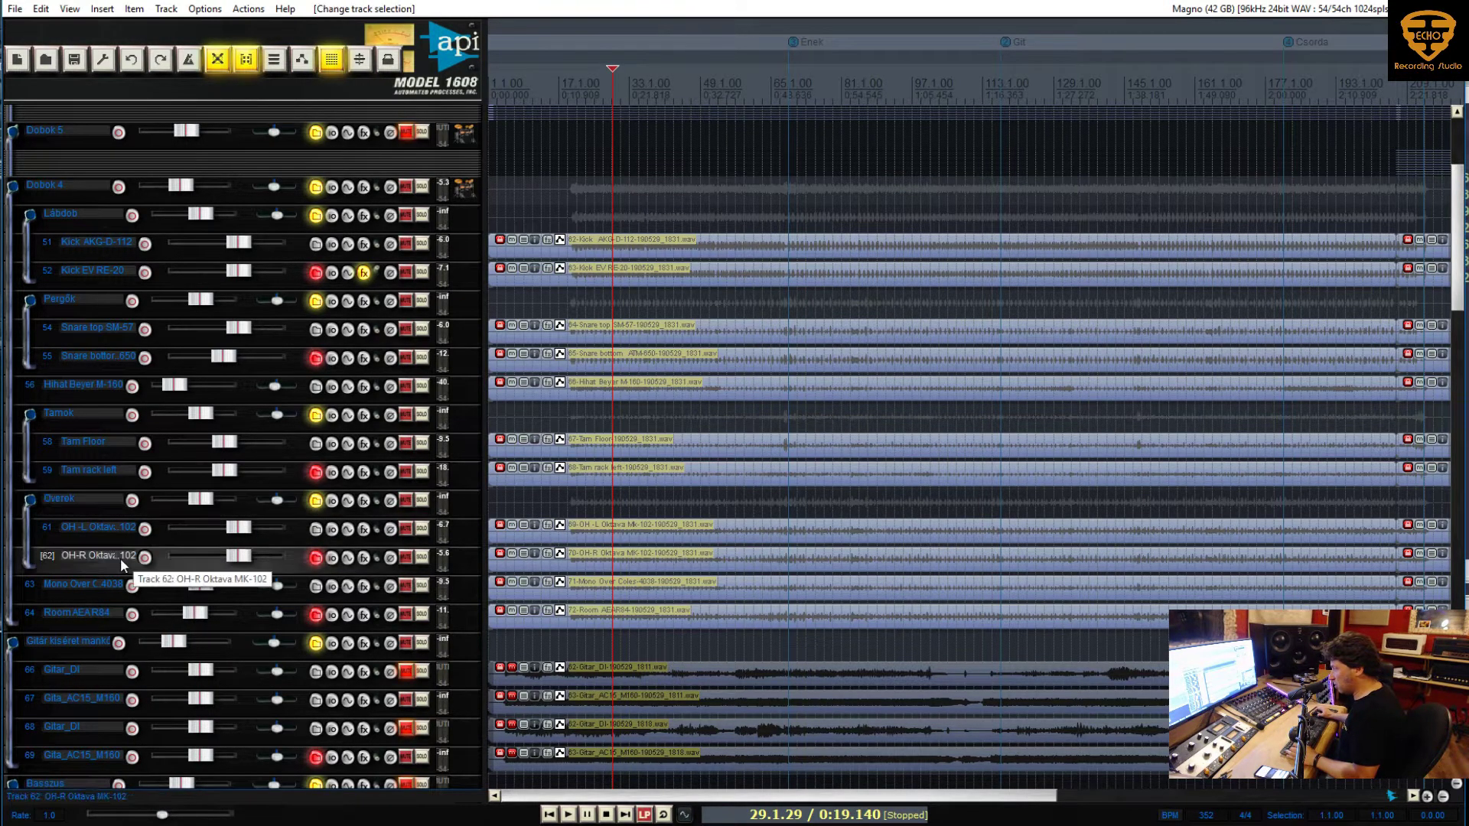
# Extend the Overek folder so that Mono Over Coles-4038 is its last track, keeping Room AEA R84 in Dobok 4
pyautogui.scroll(3, 283, 498)
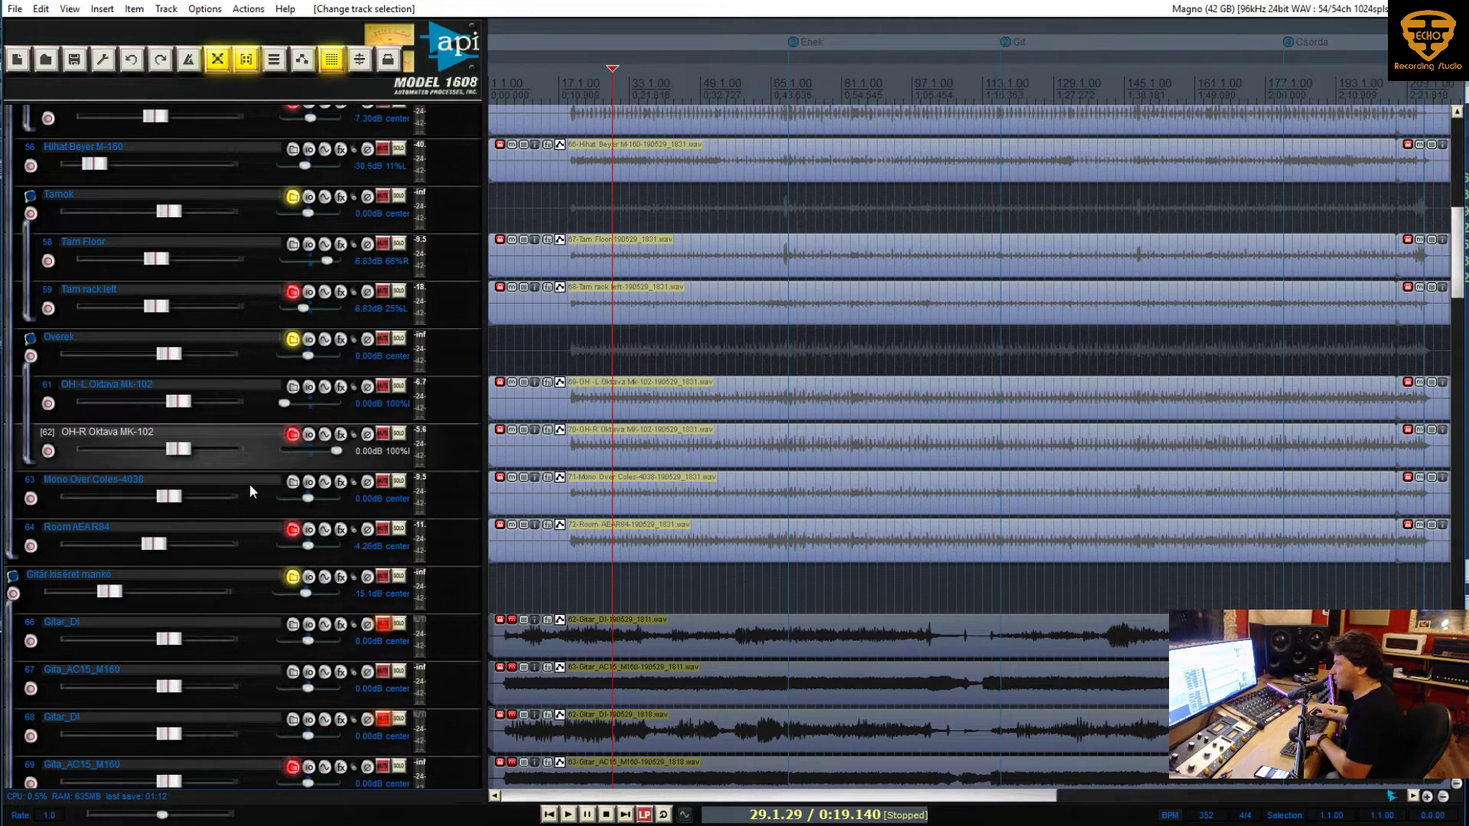
pyautogui.moveTo(251, 488); pyautogui.dragTo(253, 455)
pyautogui.click(292, 435)
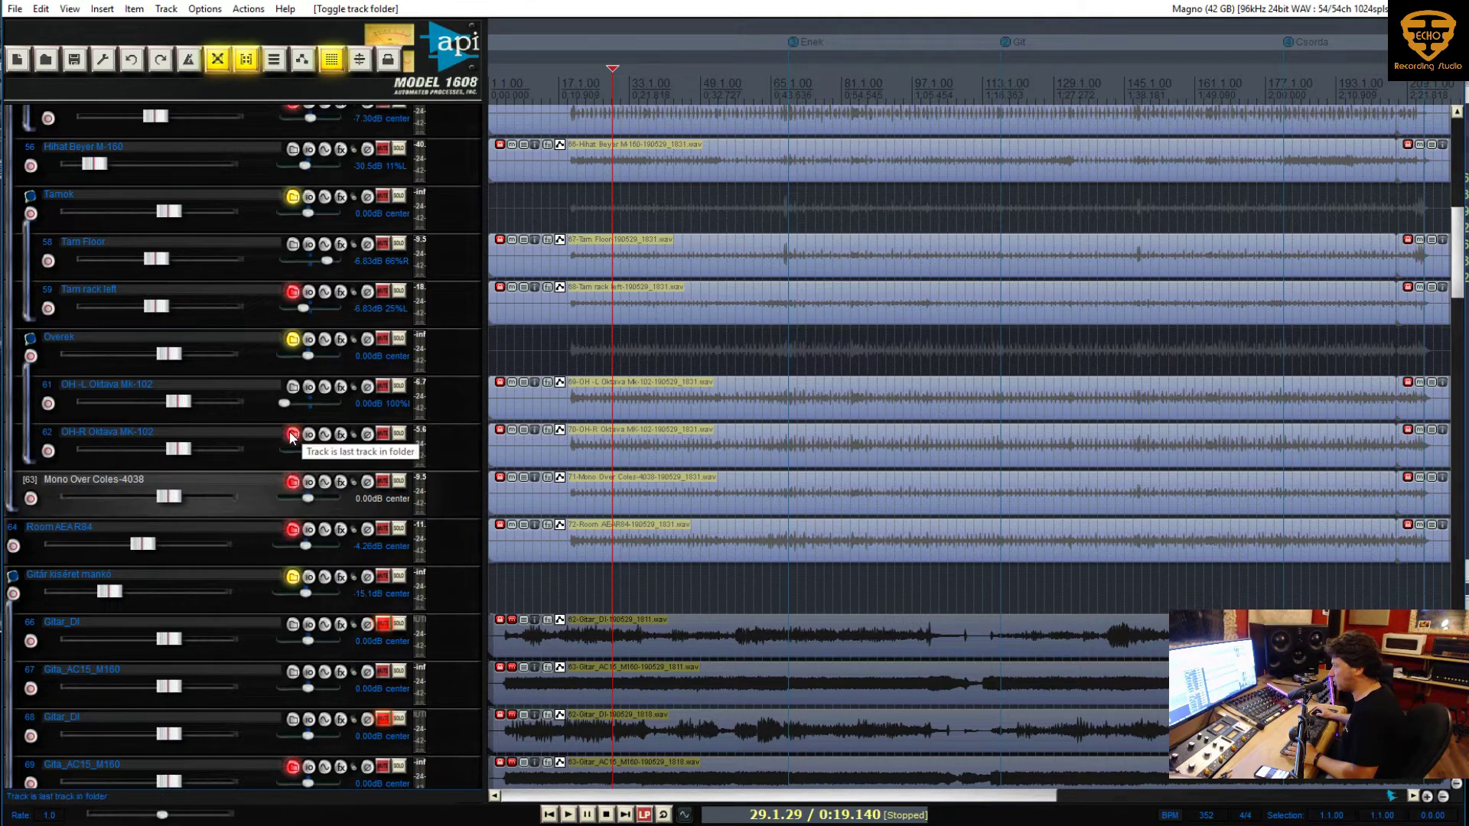
pyautogui.click(292, 435)
pyautogui.click(291, 435)
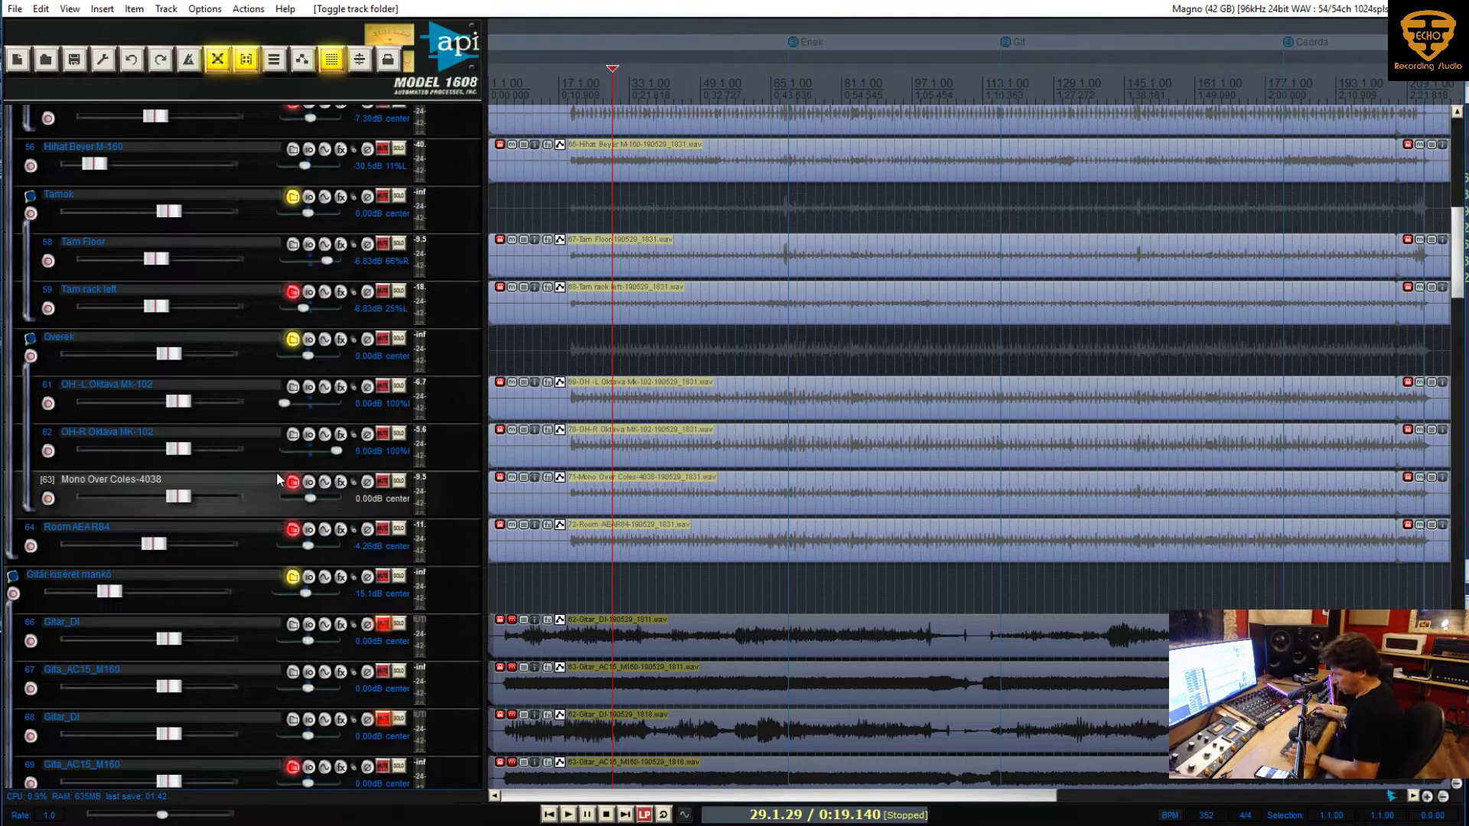
# Solo Mono Over Coles-4038, audition it from about bars 21 and 65, stop playback and unsolo the track
pyautogui.click(260, 450)
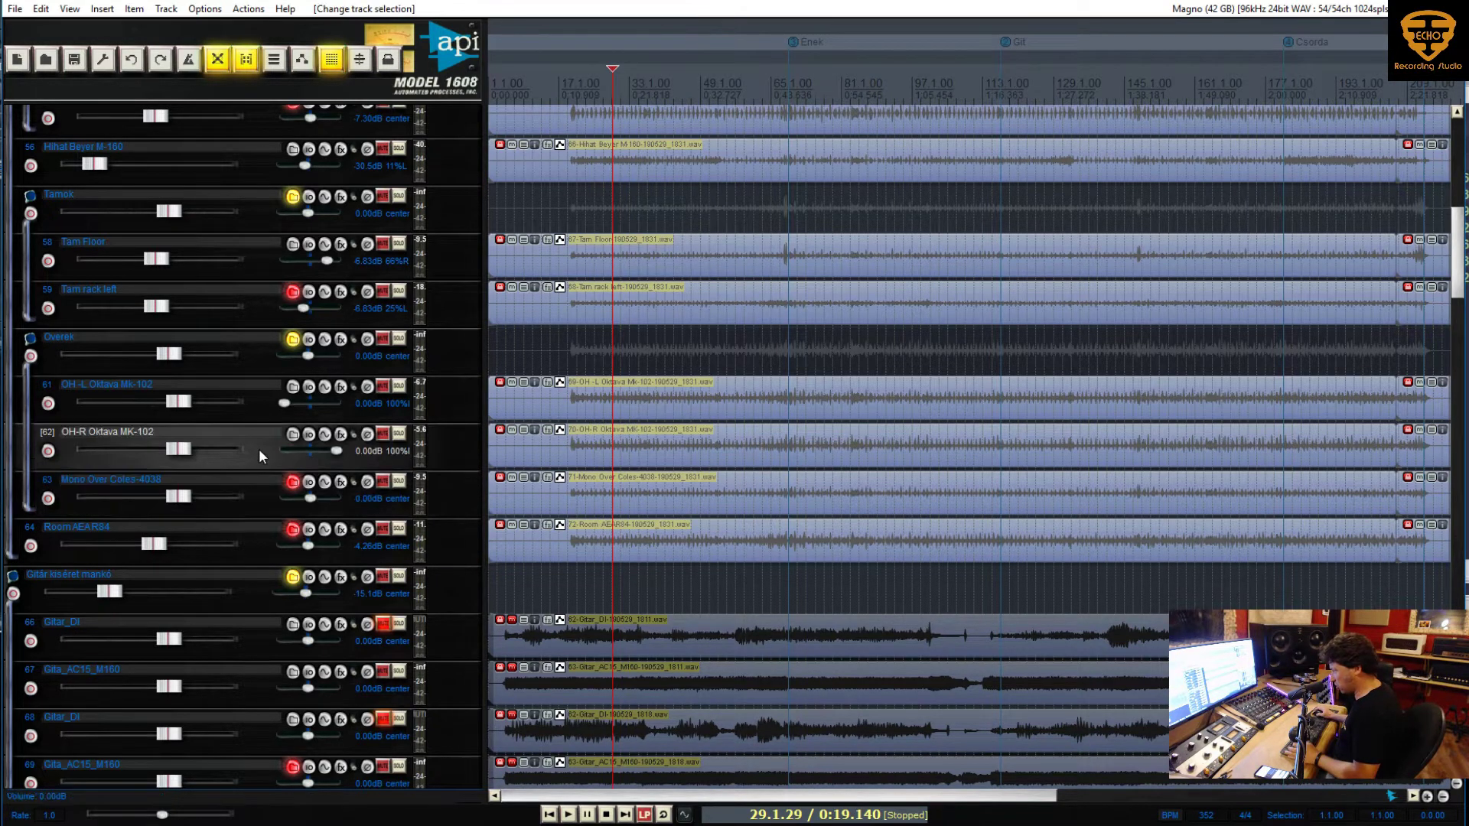
pyautogui.click(256, 531)
pyautogui.click(249, 491)
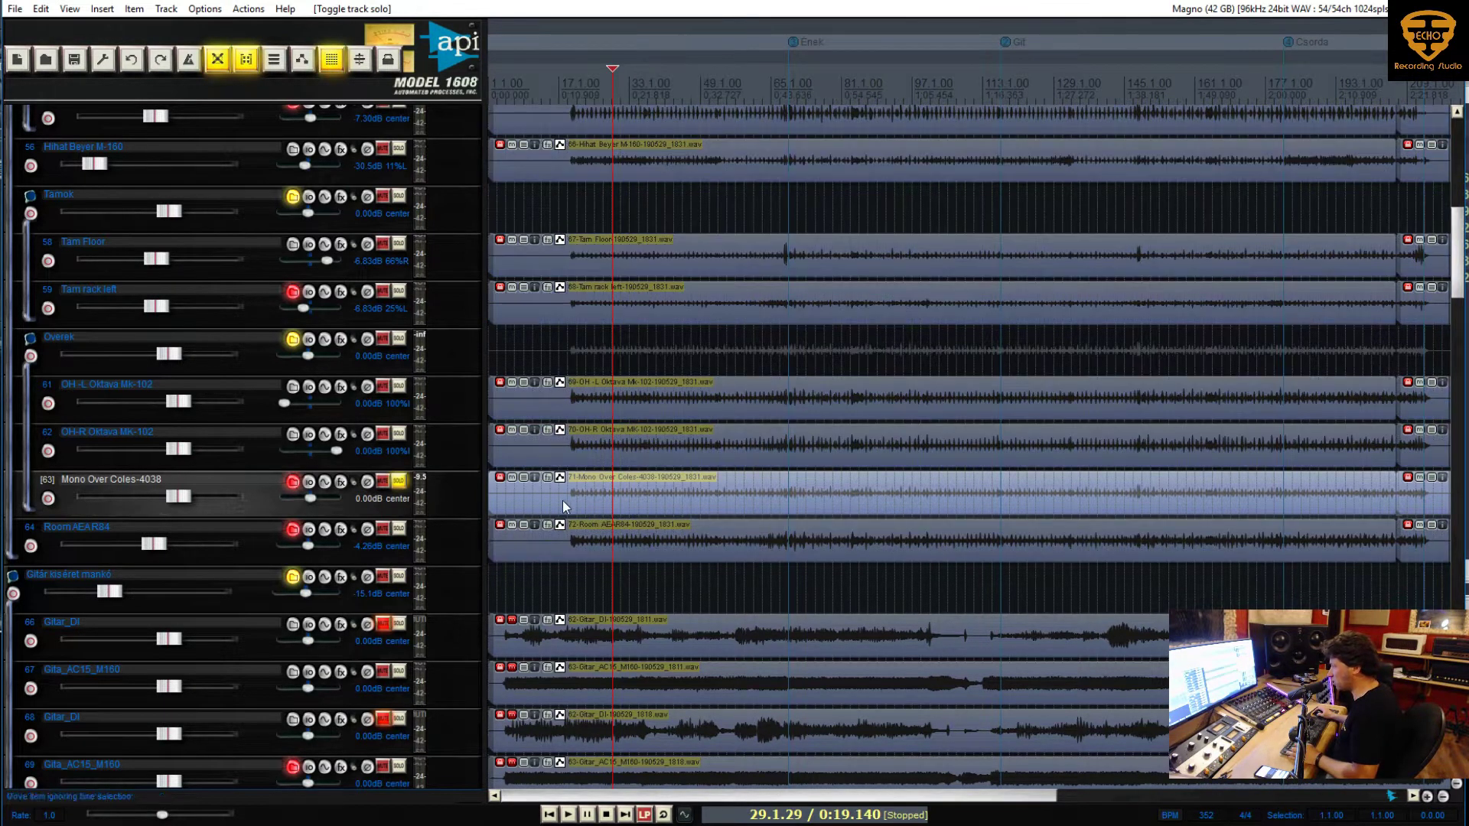
pyautogui.click(580, 502)
pyautogui.press('space')
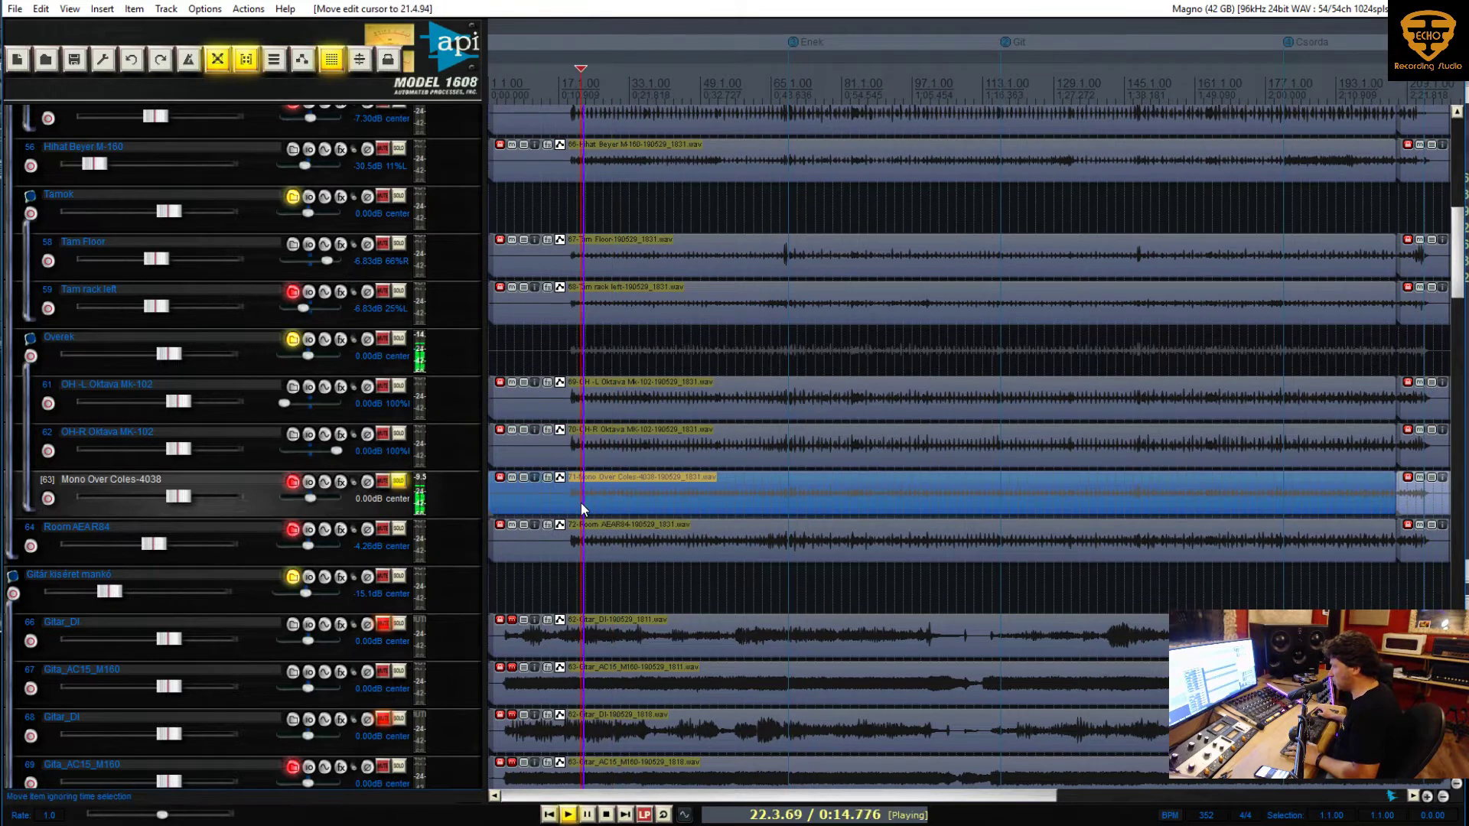
pyautogui.click(771, 508)
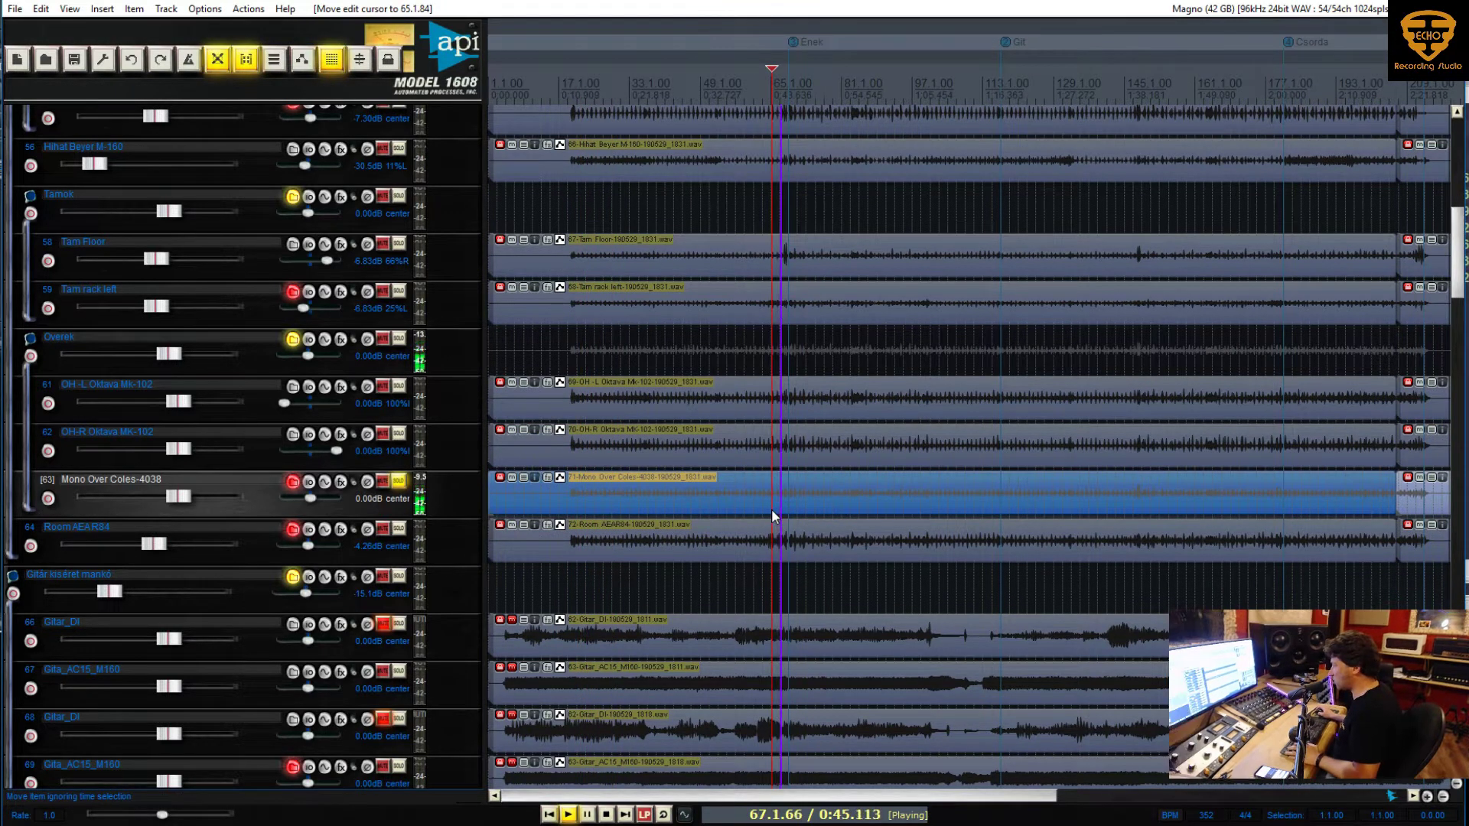
pyautogui.press('space')
pyautogui.click(398, 481)
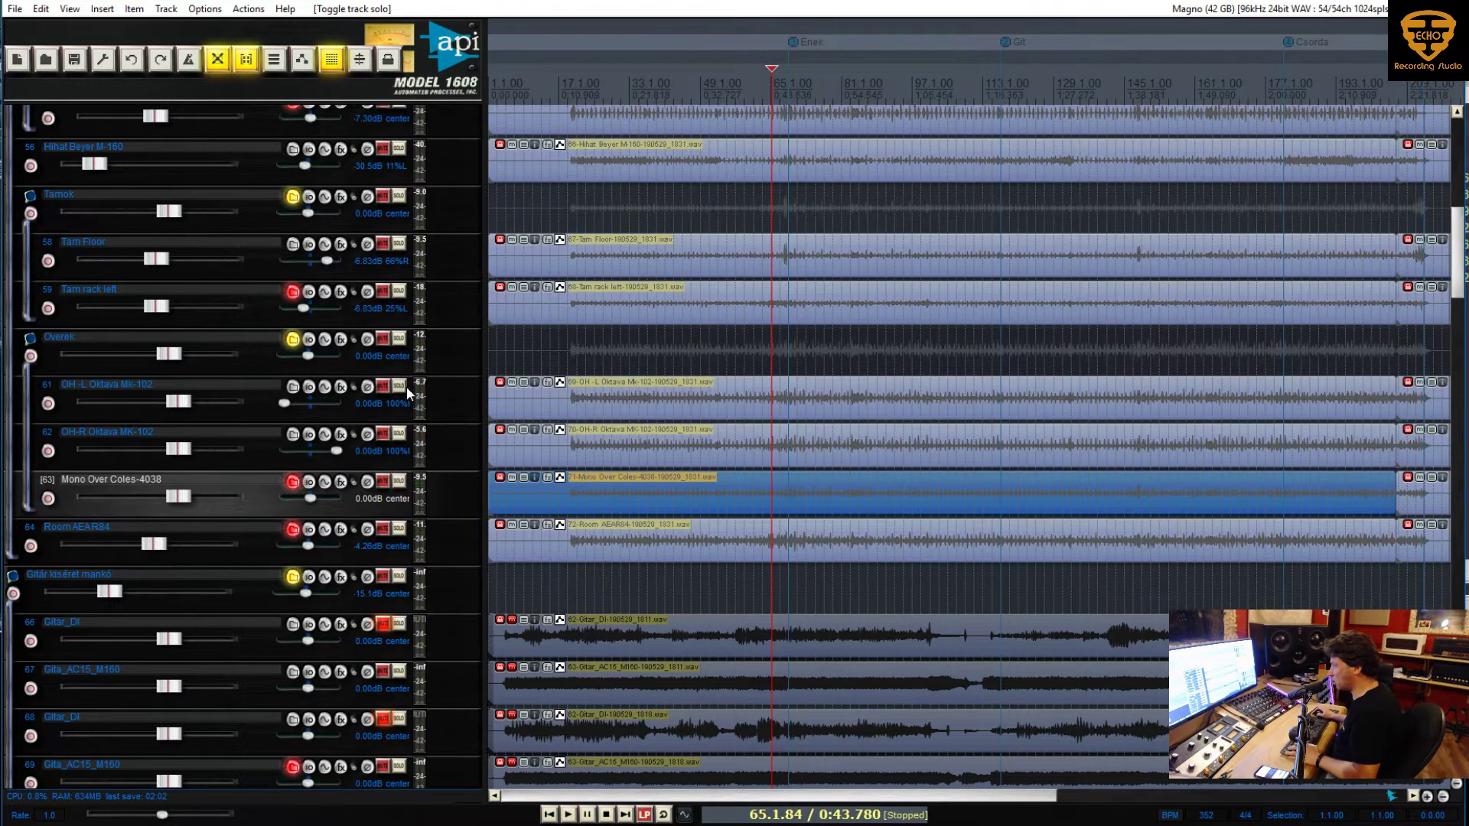
# Solo the OH-L and OH-R Oktava tracks and audition them from about bars 65 and 81
pyautogui.click(399, 386)
pyautogui.click(399, 434)
pyautogui.press('space')
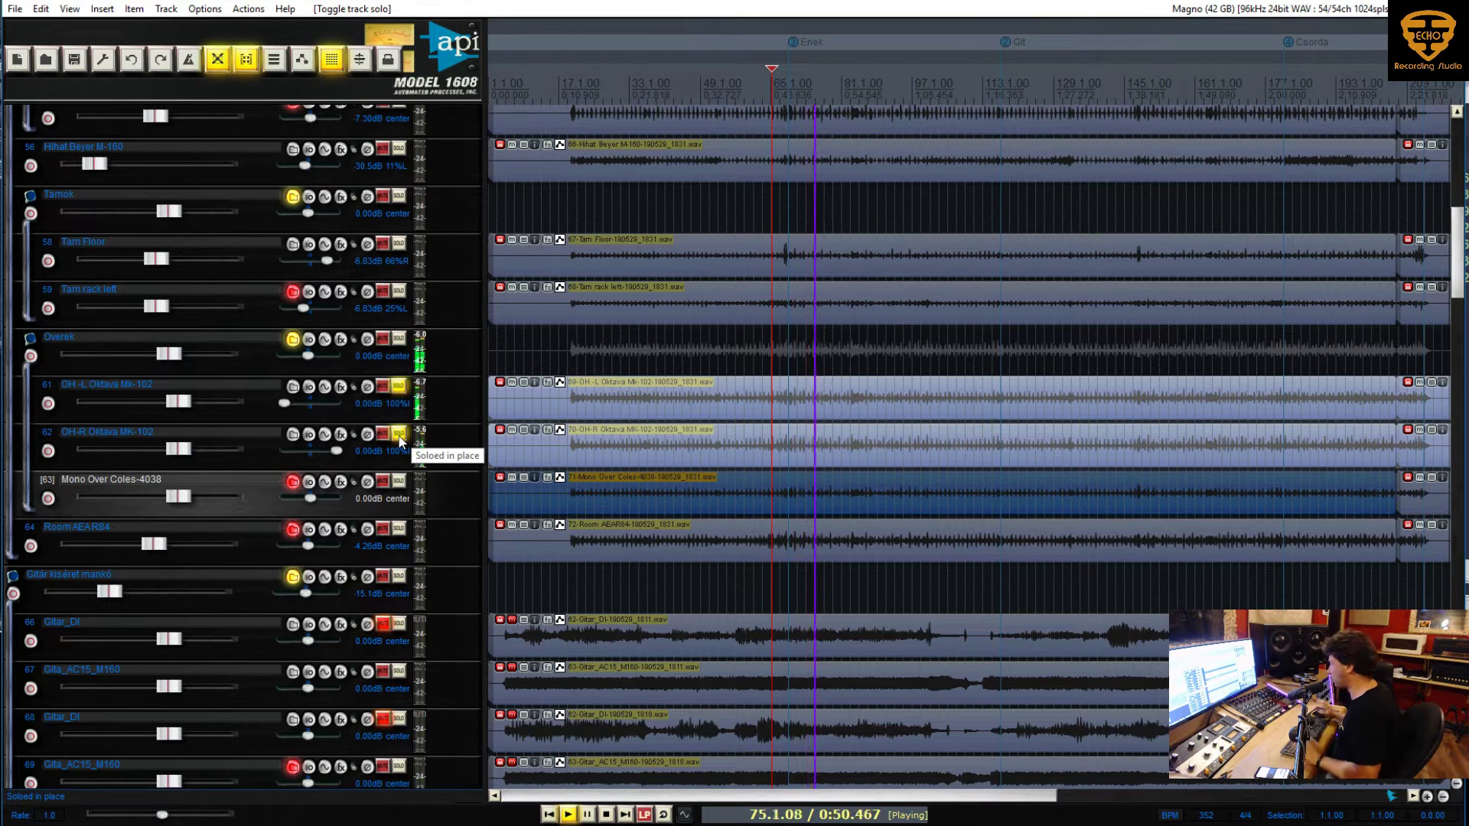
pyautogui.click(853, 352)
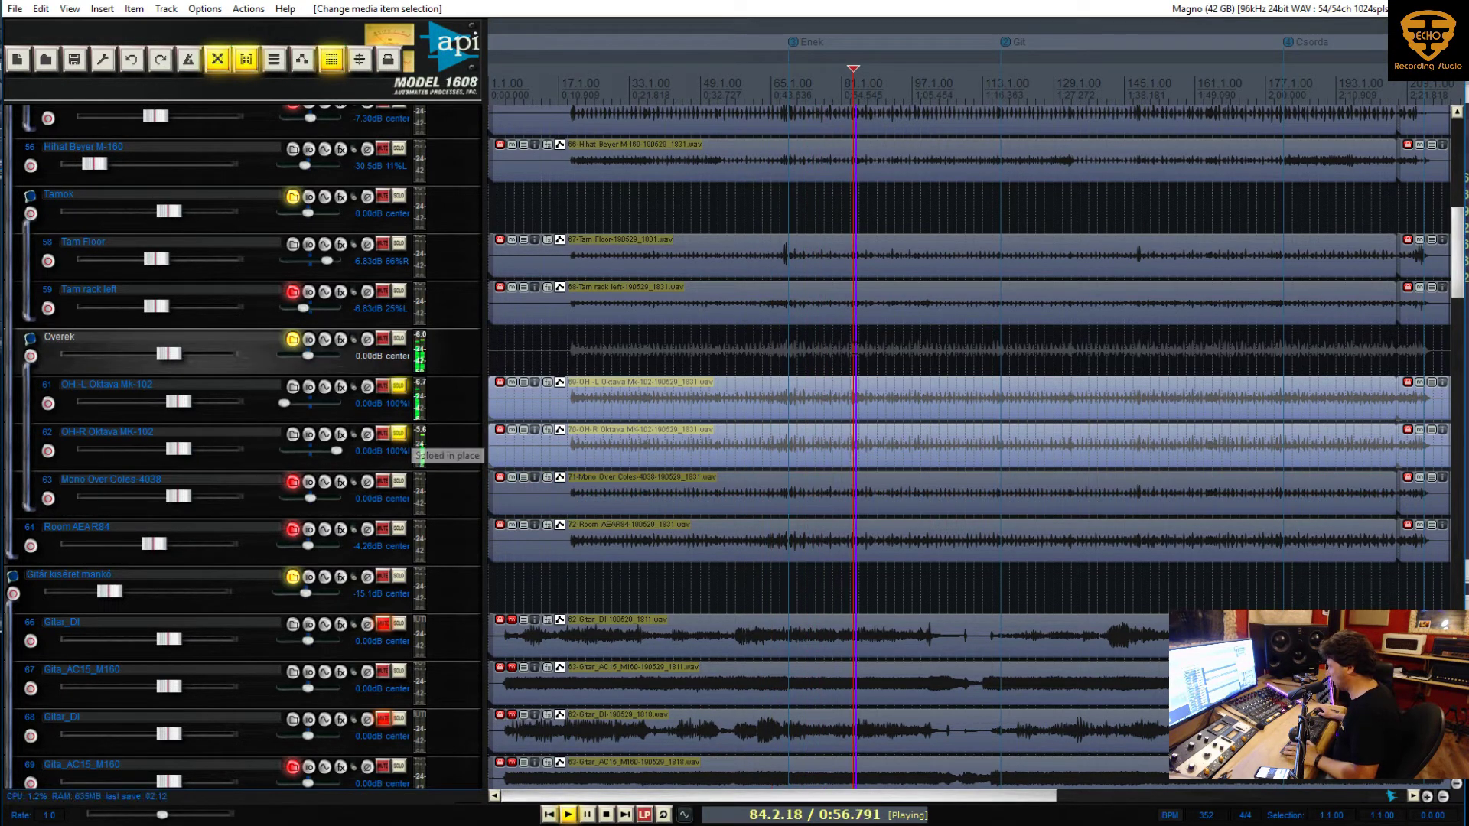
# Compare the soloed Oktava overheads with Mono Over Coles-4038 soloed alongside, then stop playback and unsolo all three tracks
pyautogui.click(400, 482)
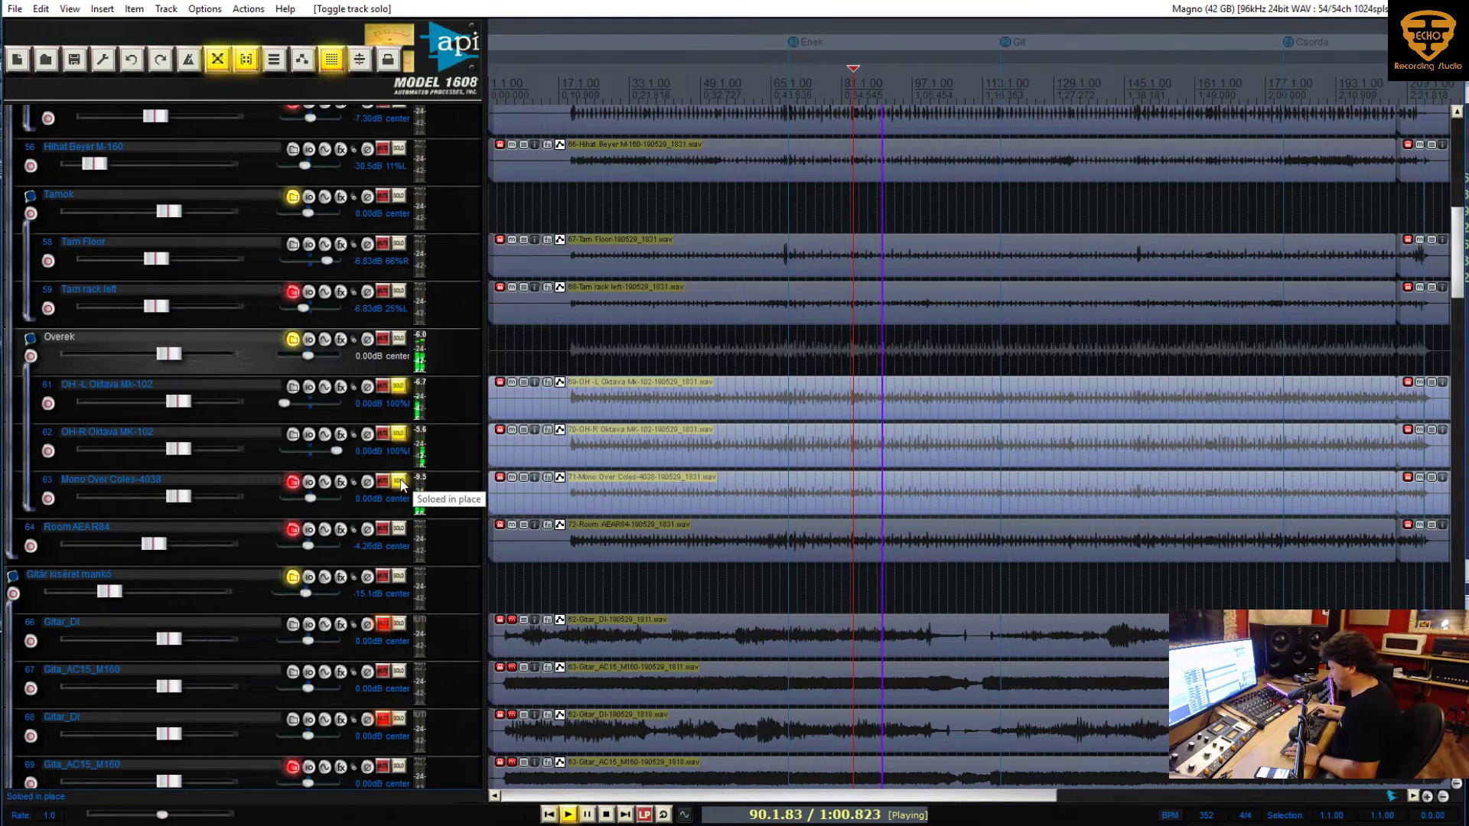
pyautogui.click(401, 482)
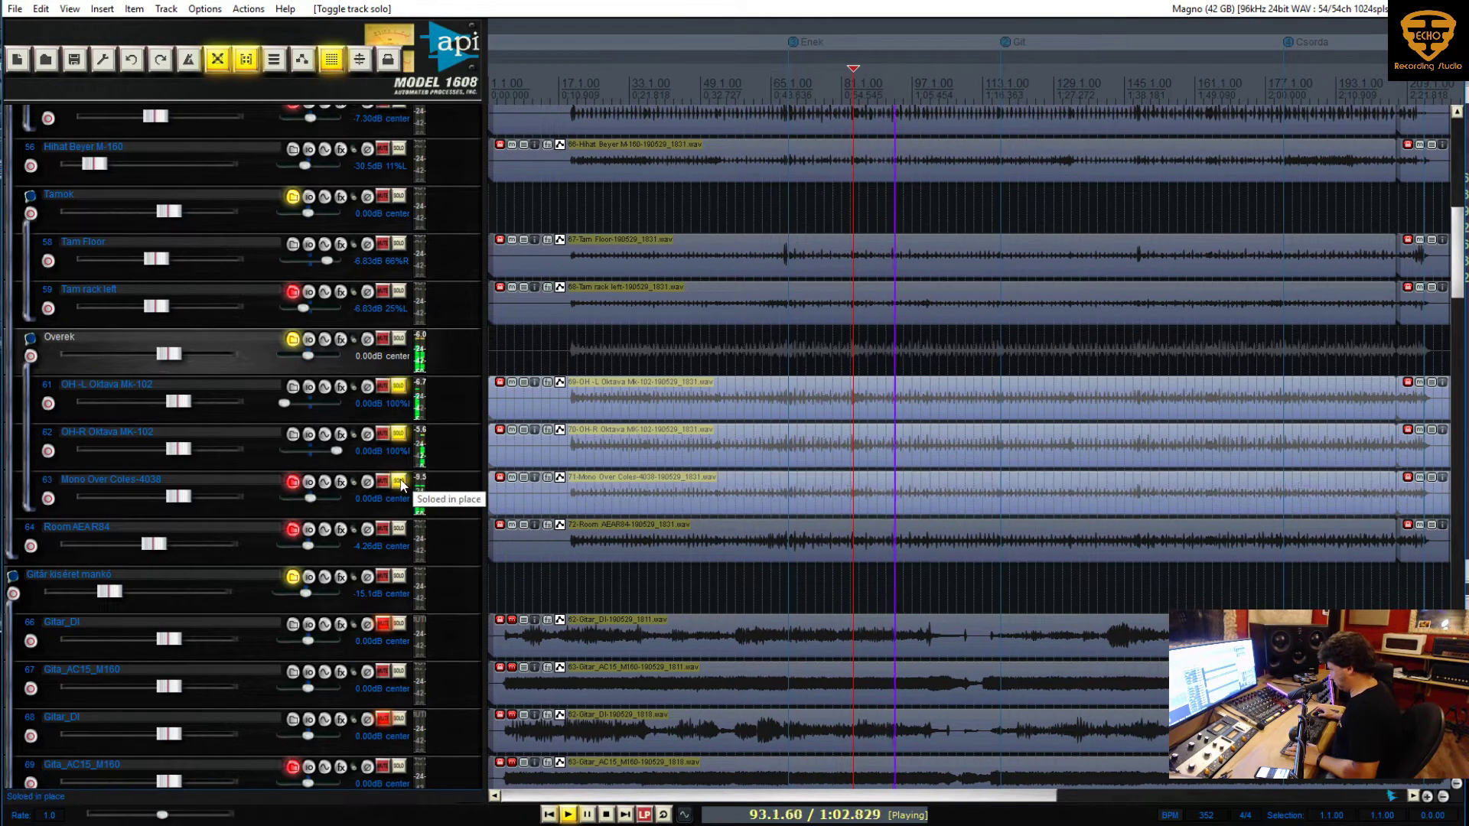
pyautogui.press('space')
pyautogui.click(400, 482)
pyautogui.click(397, 433)
pyautogui.click(398, 388)
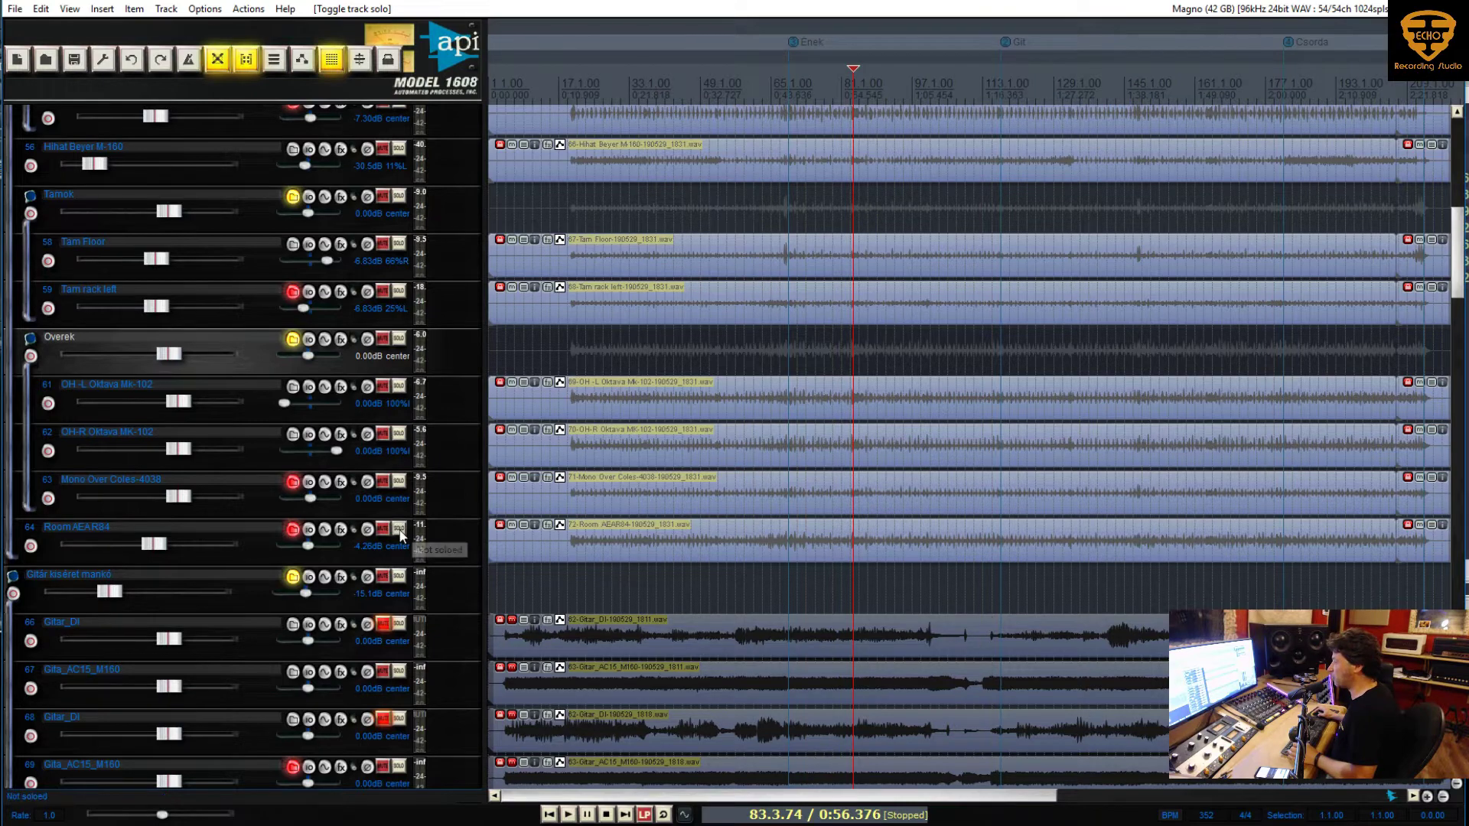
# Switch to the video player to view the microphone placement in the drum recording clip, and pause the clip
pyautogui.click(579, 494)
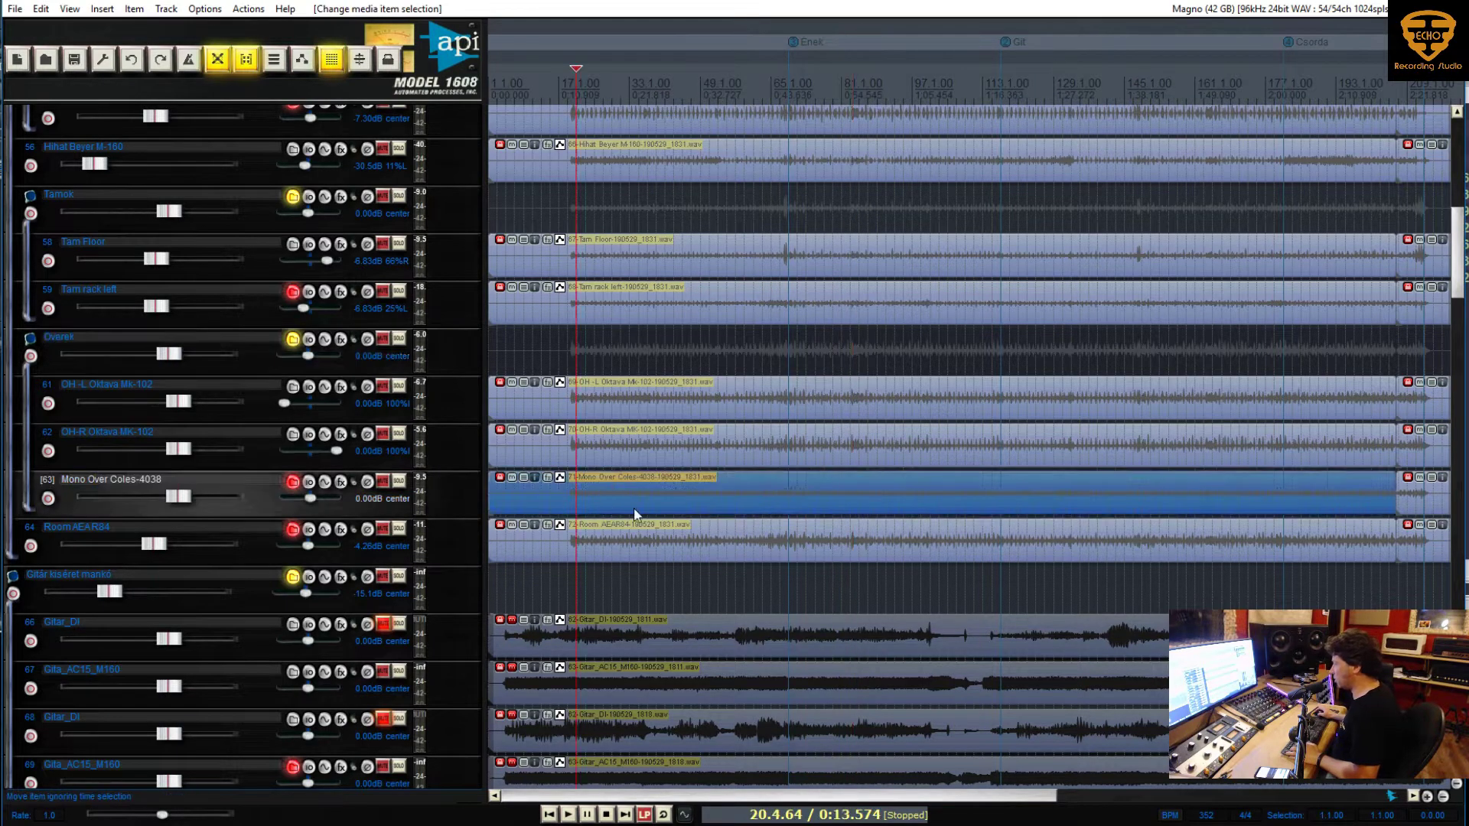
pyautogui.scroll(4, 761, 512)
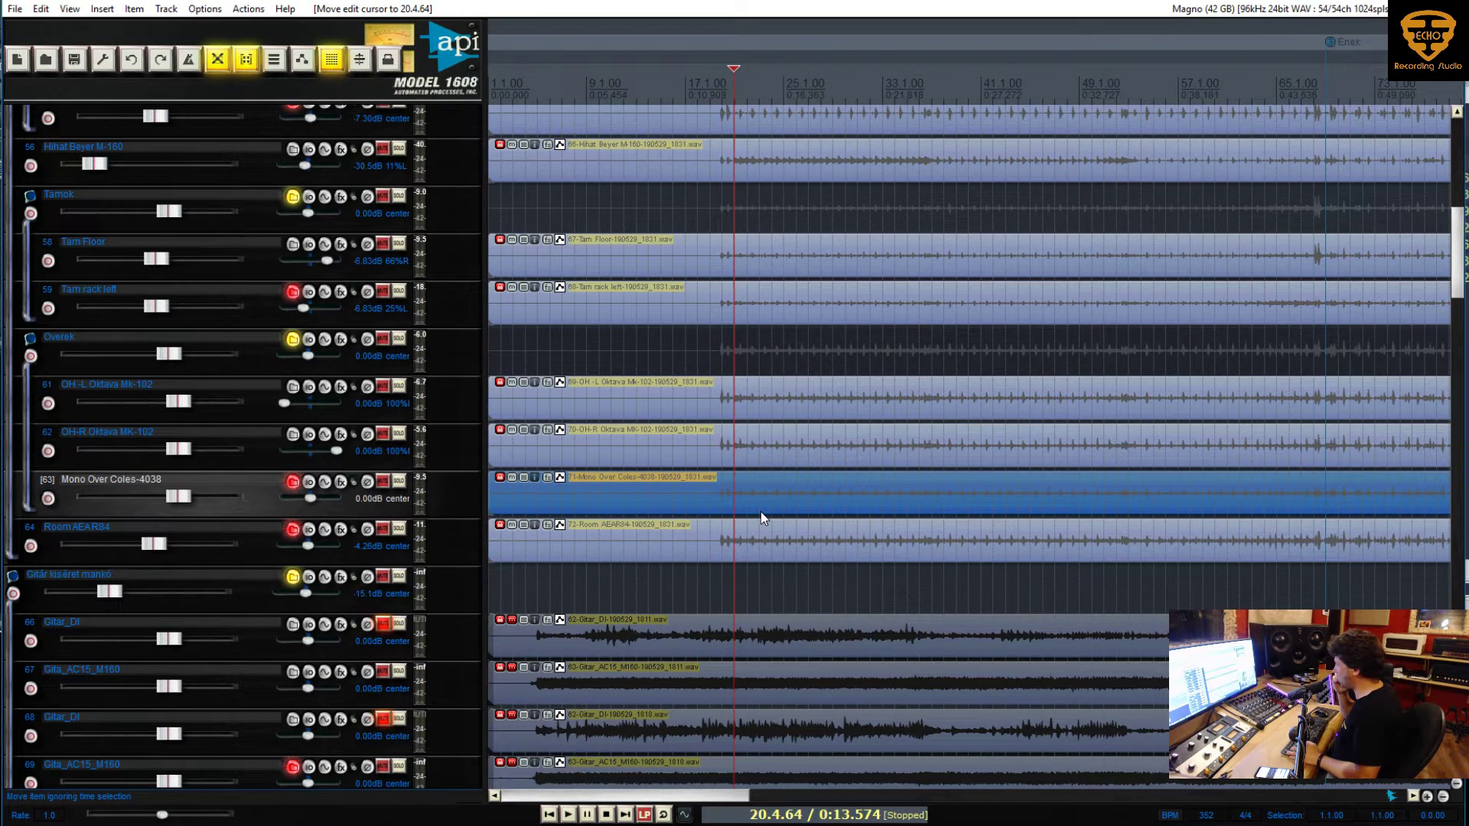
pyautogui.click(822, 488)
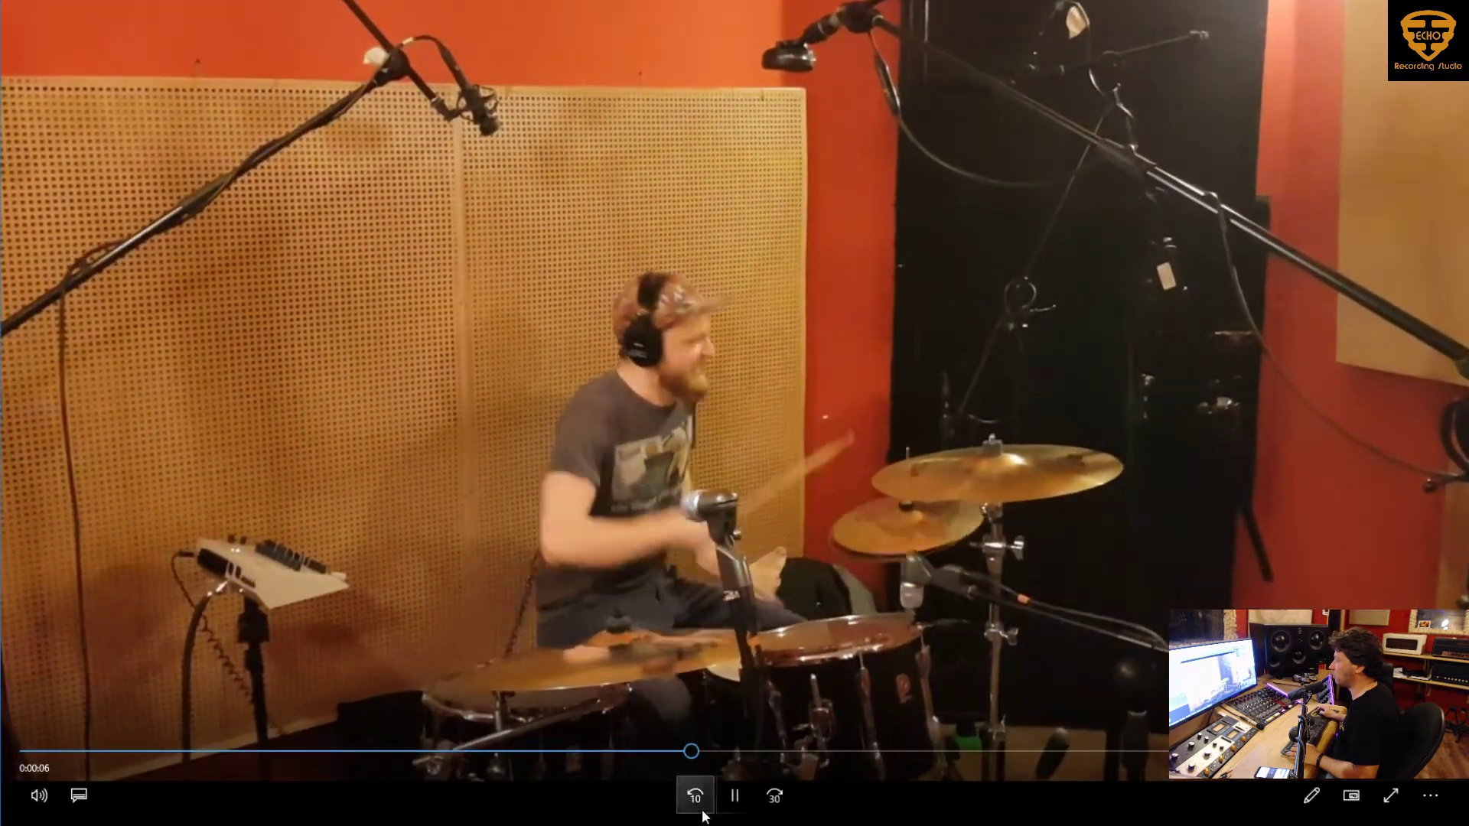
pyautogui.click(730, 798)
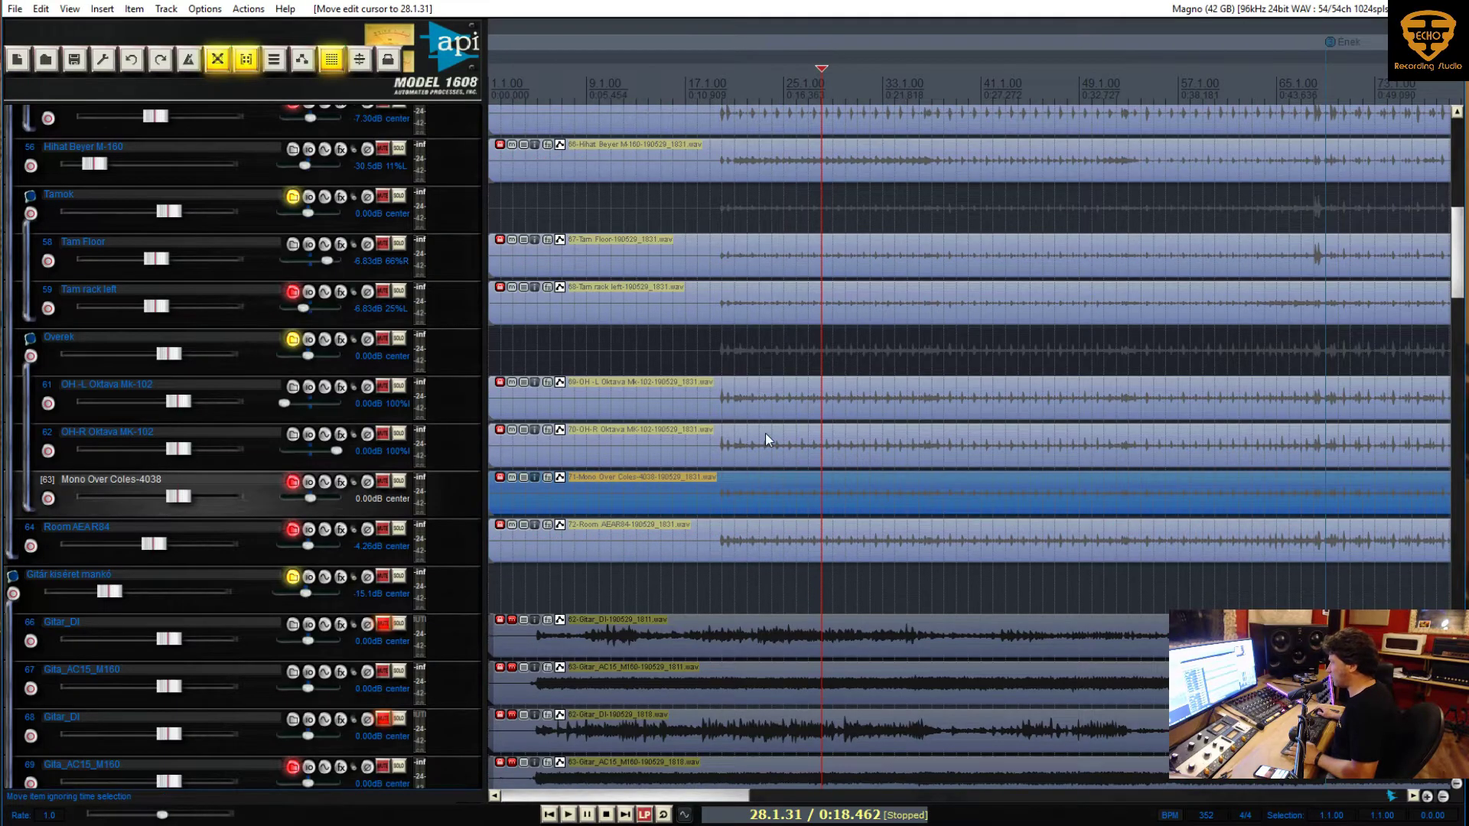
# Play the drum tracks from about bars 19 and 56, then stop playback
pyautogui.click(715, 409)
pyautogui.press('space')
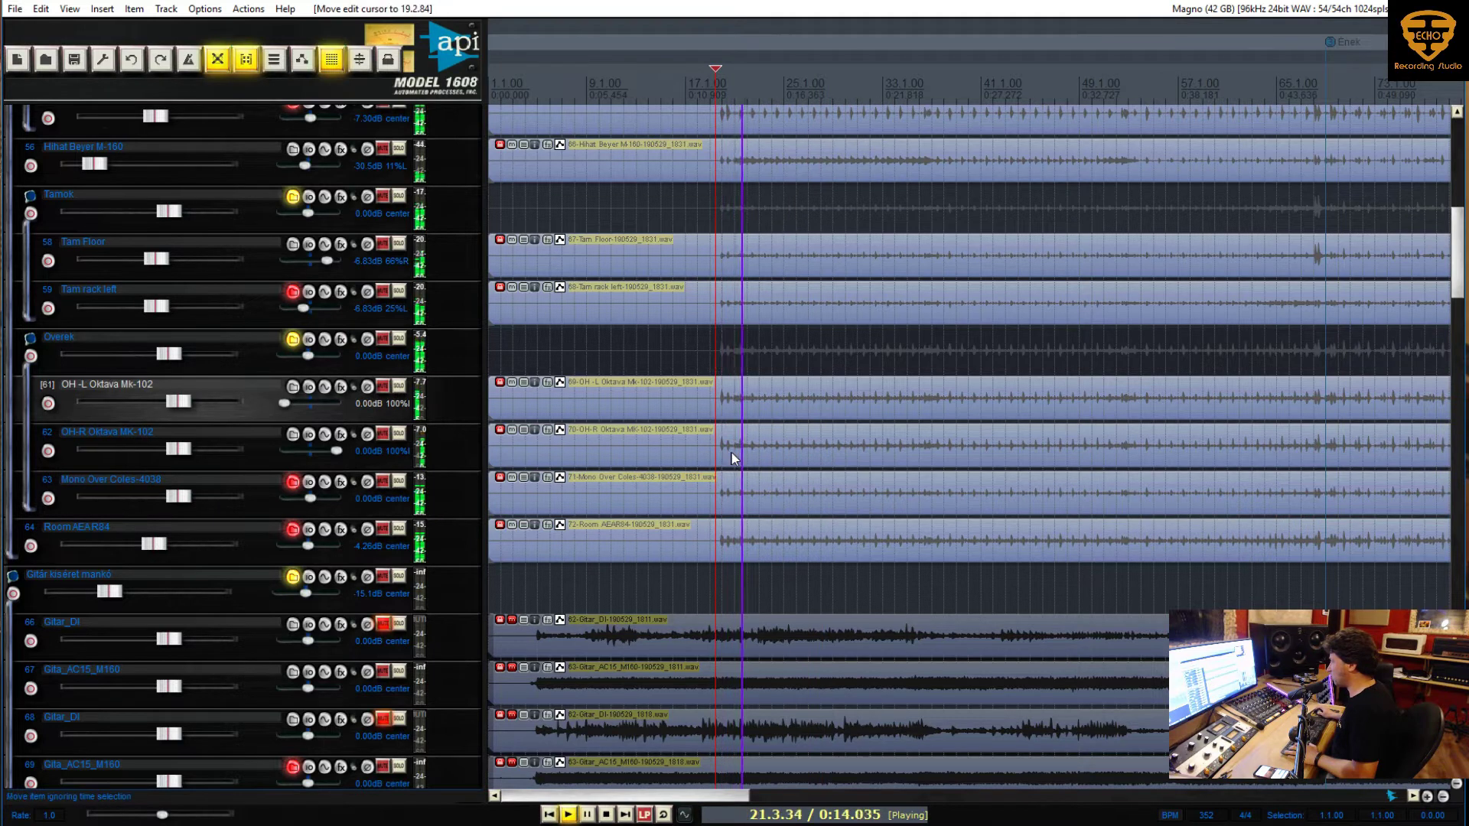
pyautogui.click(1171, 352)
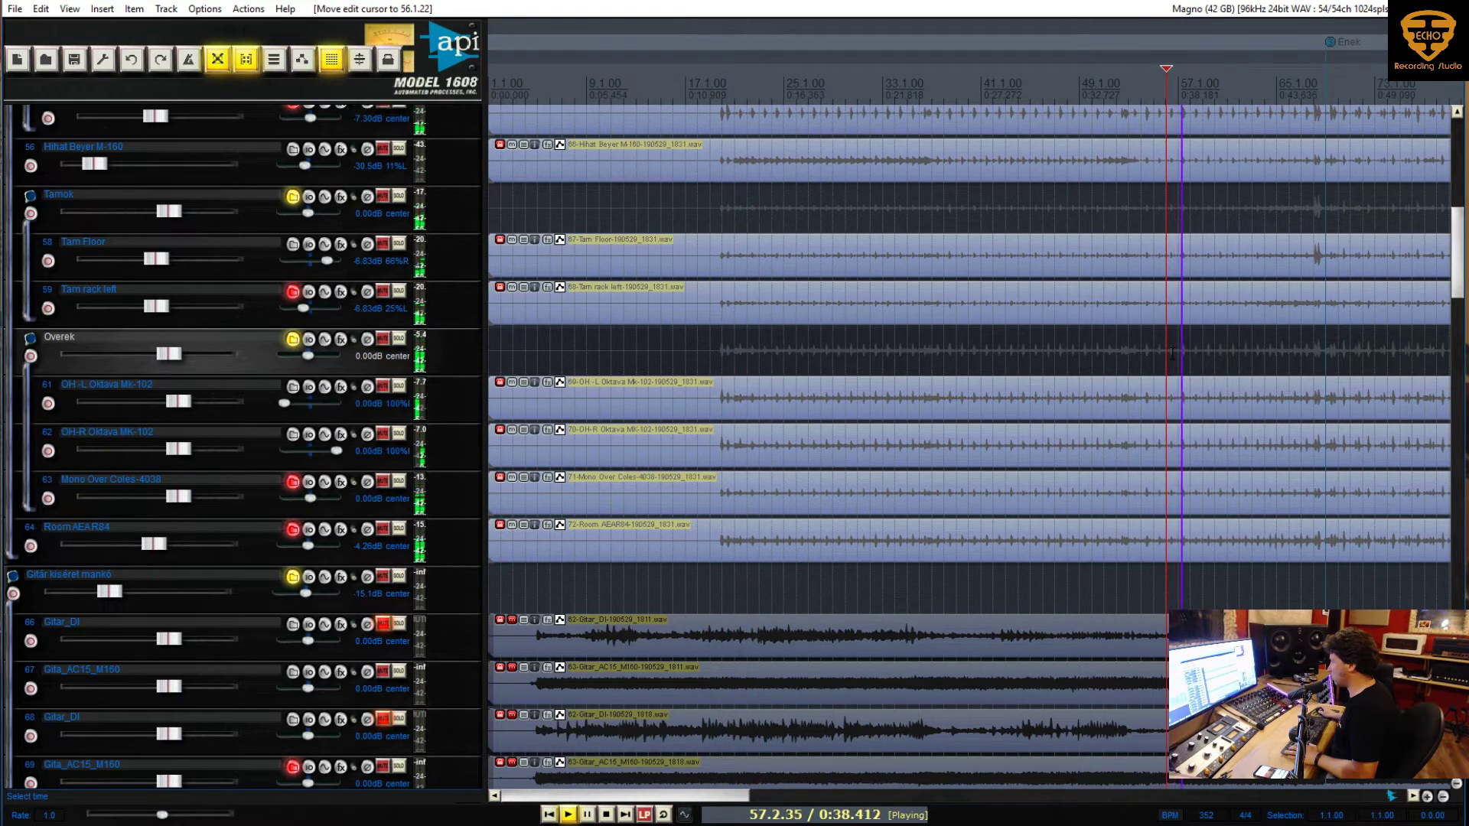
pyautogui.press('space')
# Examine the first drum hit just before bar 20 at waveform level, comparing its onset across the Oktava, Mono Over and Room tracks
pyautogui.click(721, 360)
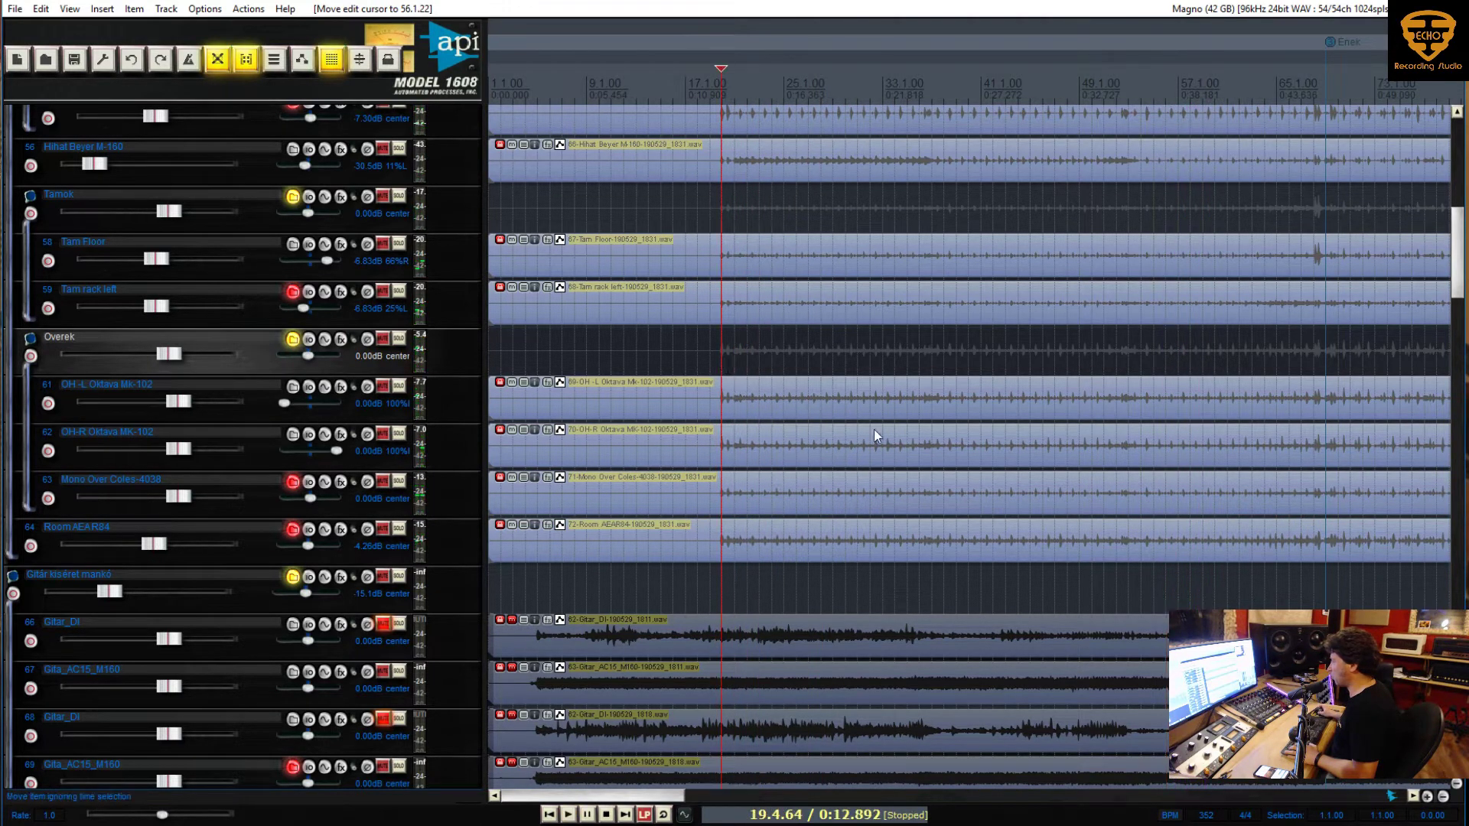
pyautogui.scroll(8, 876, 436)
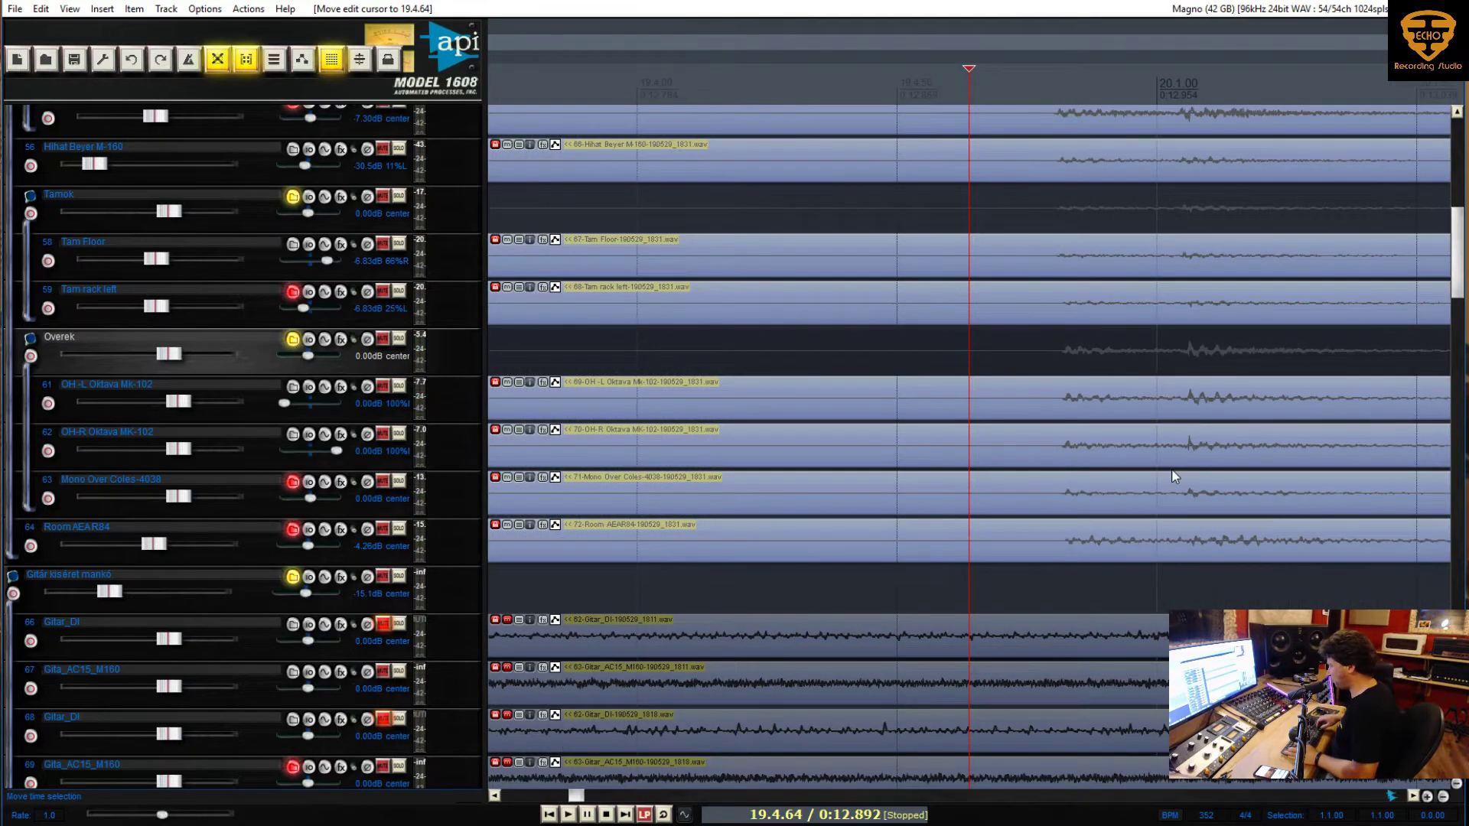
pyautogui.scroll(4, 1175, 476)
pyautogui.click(1069, 508)
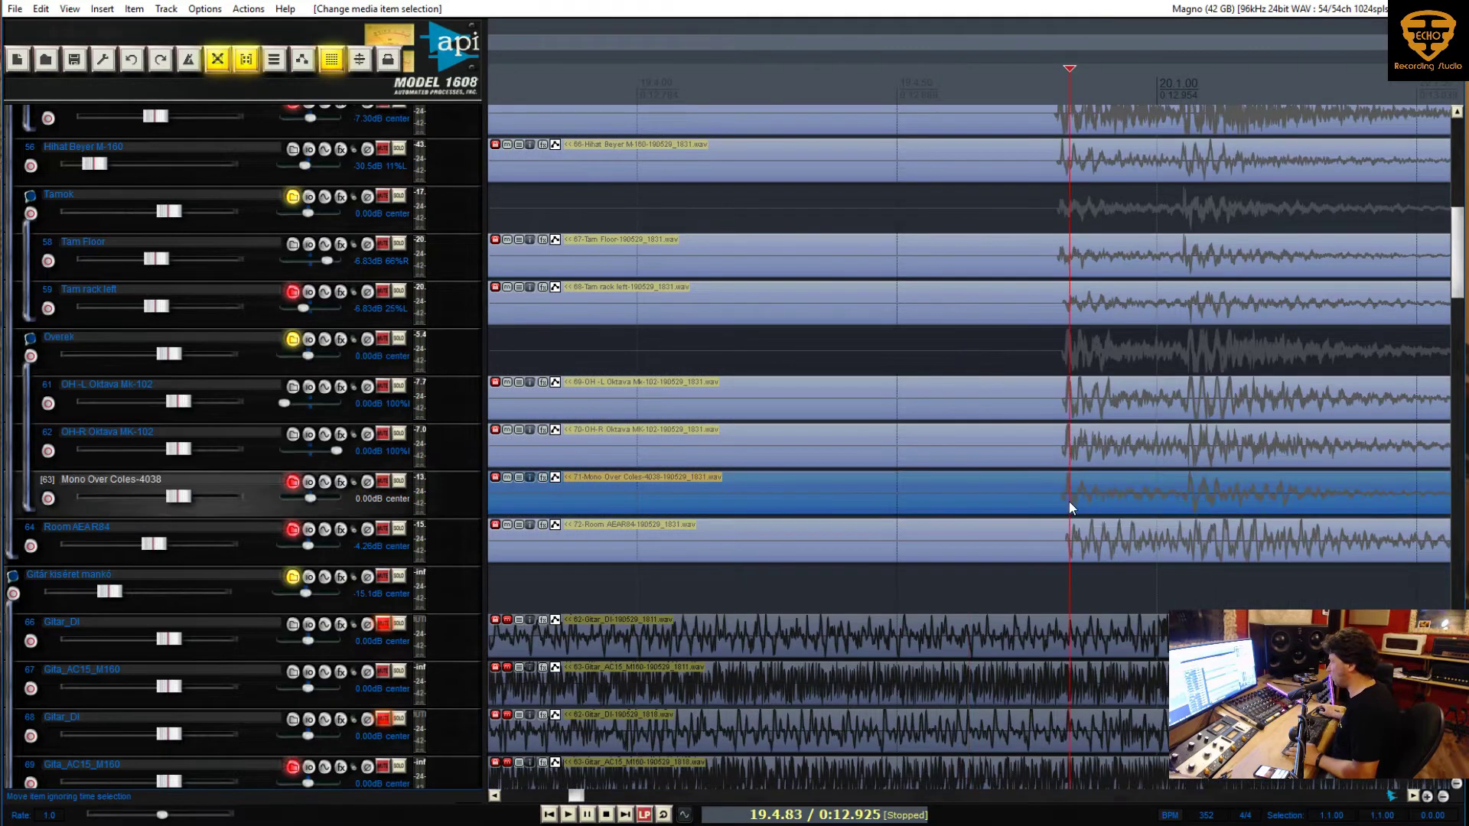
pyautogui.scroll(3, 1068, 502)
pyautogui.scroll(3, 922, 510)
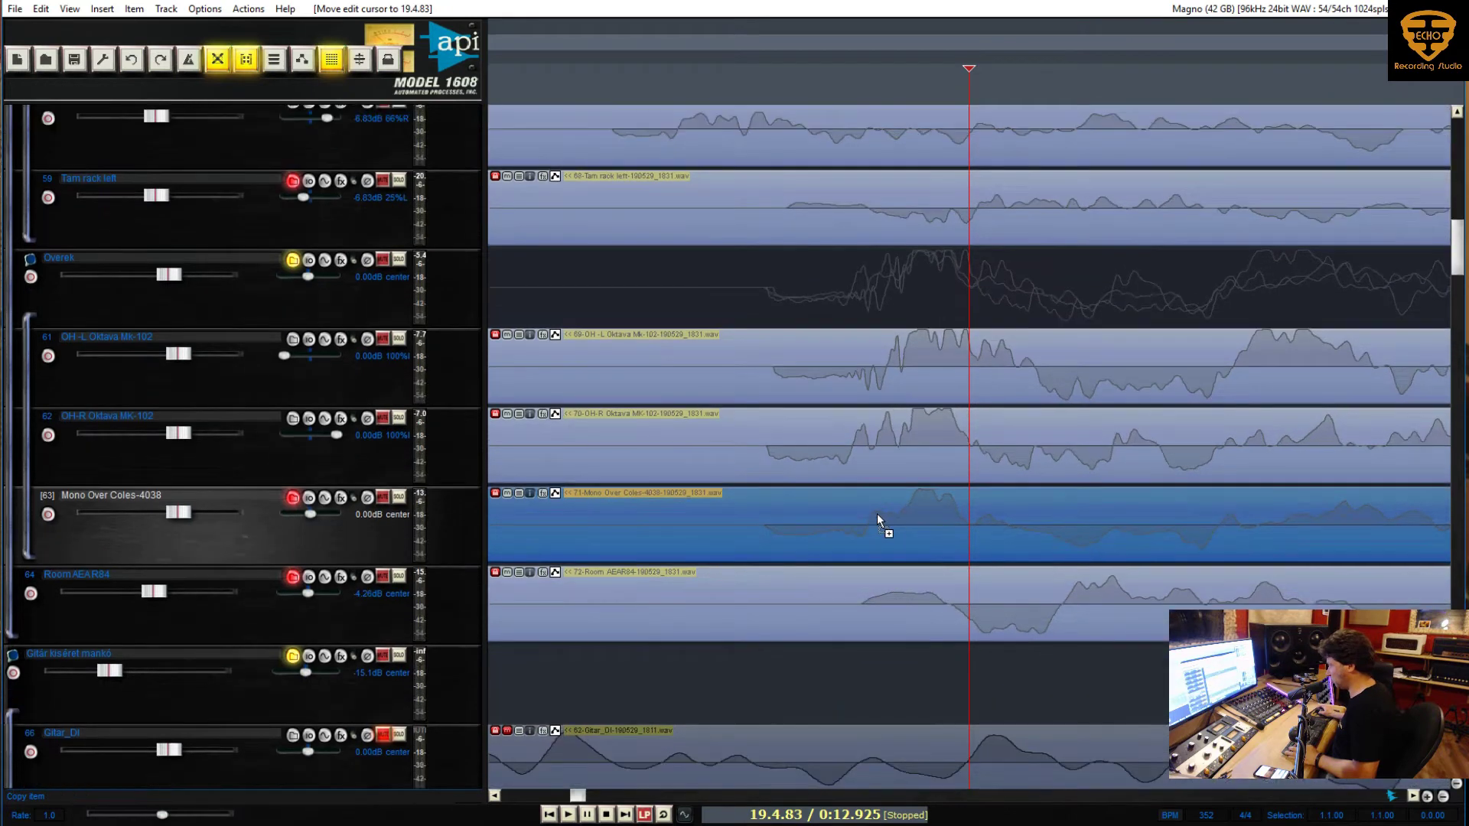
pyautogui.click(943, 467)
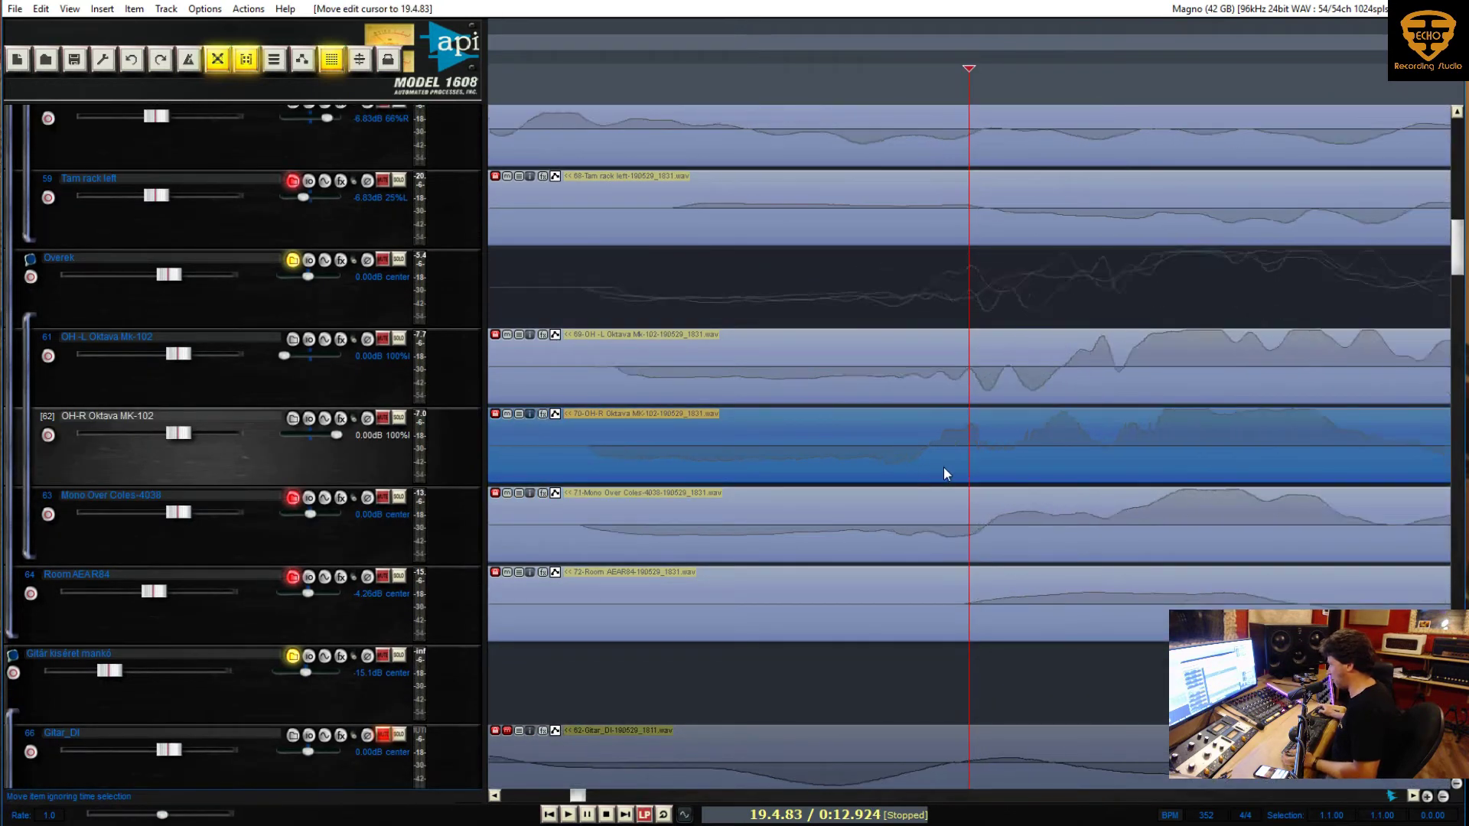
pyautogui.scroll(-1, 943, 466)
pyautogui.scroll(2, 847, 413)
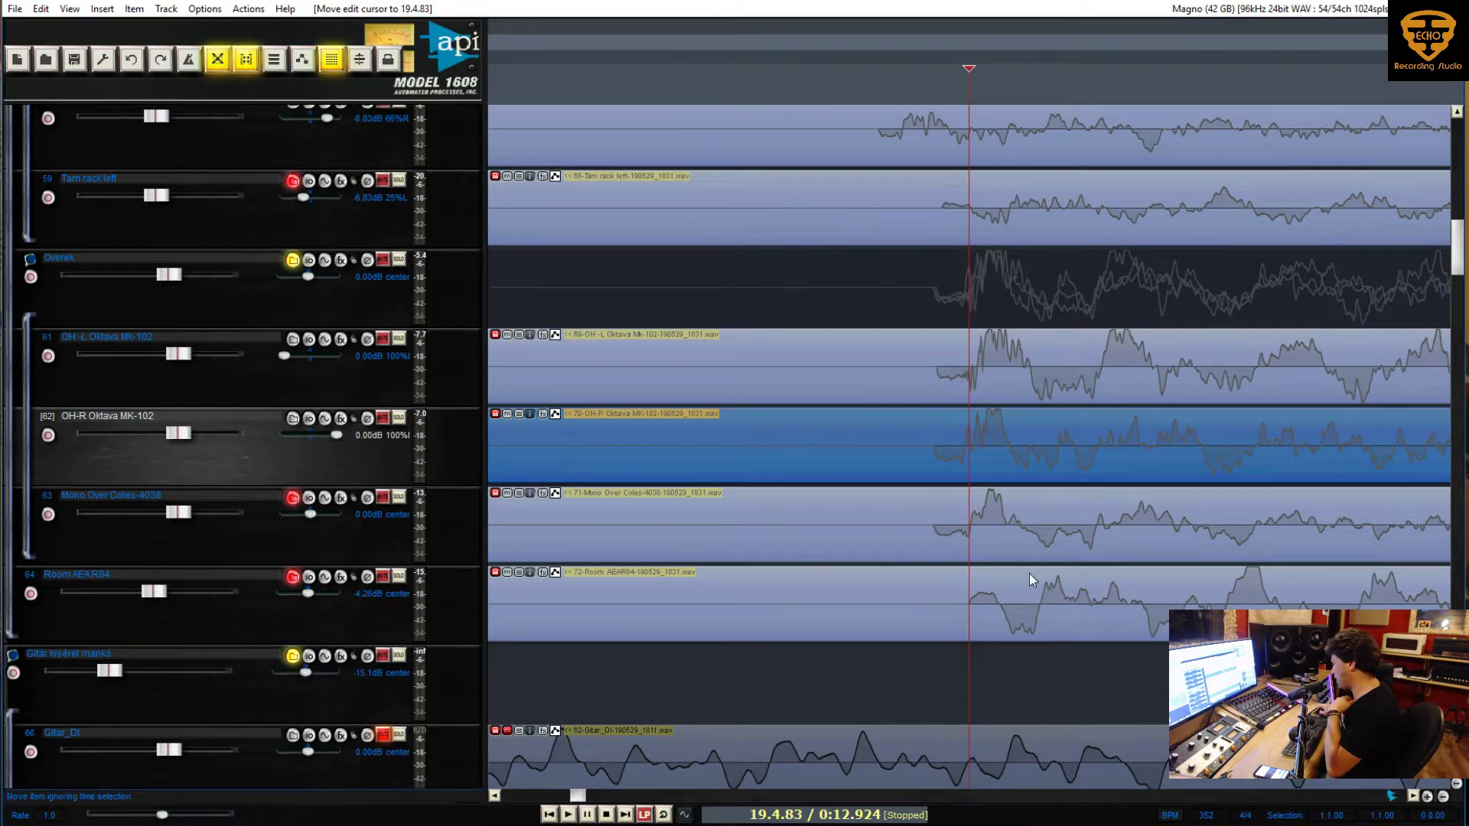
pyautogui.scroll(-3, 1022, 530)
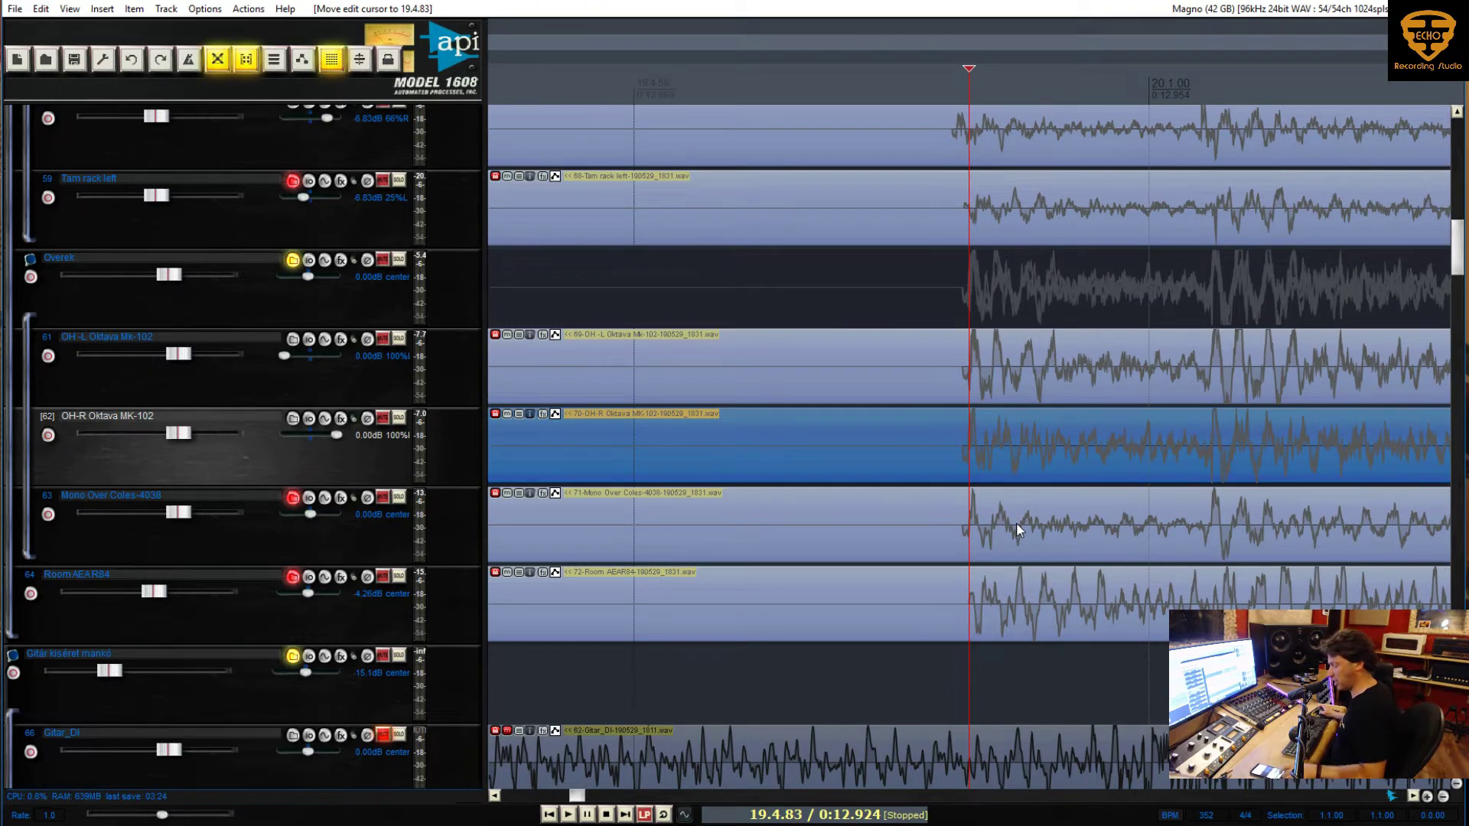
pyautogui.scroll(-4, 896, 491)
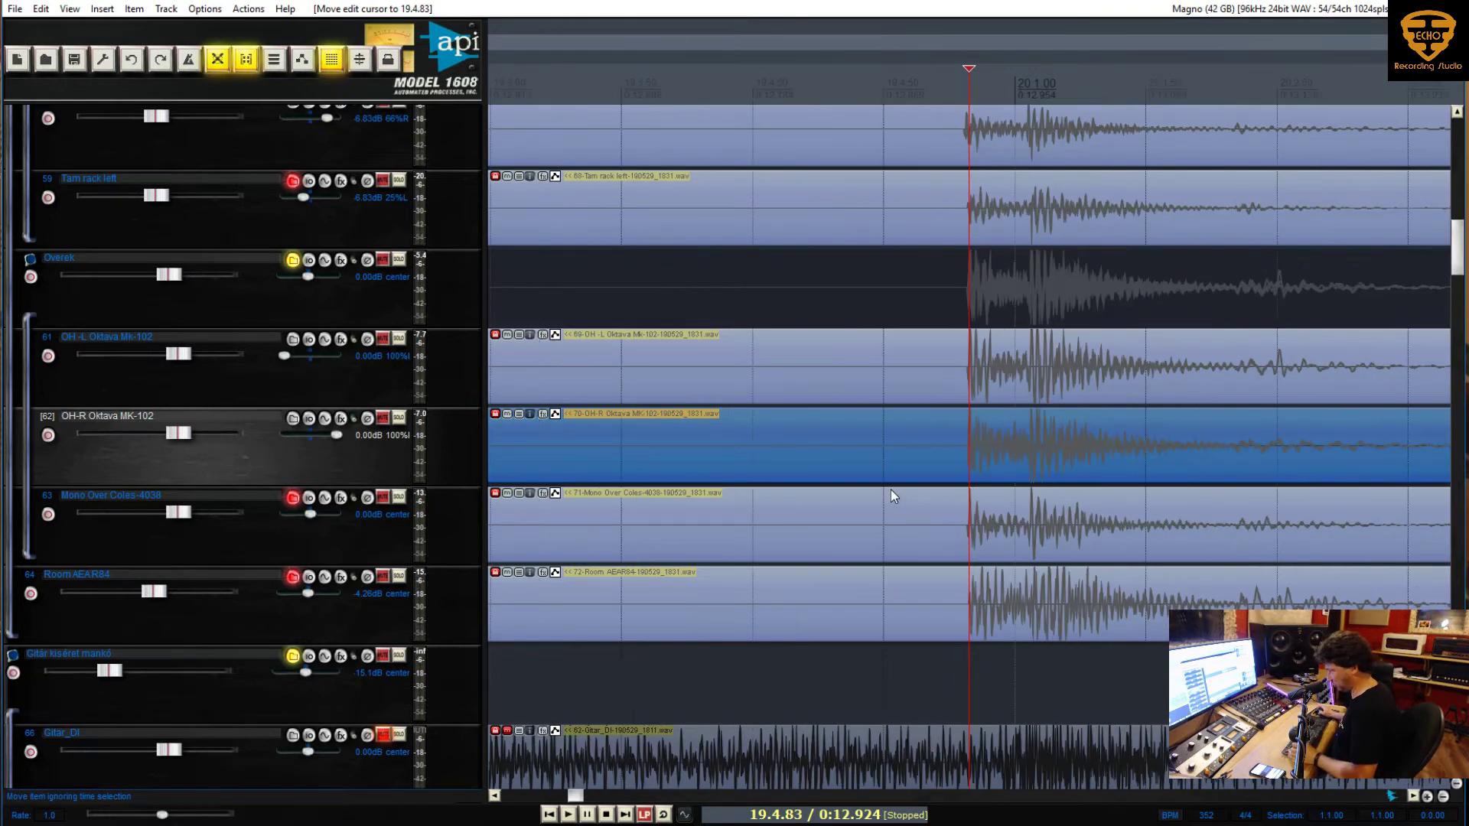
pyautogui.scroll(-3, 890, 490)
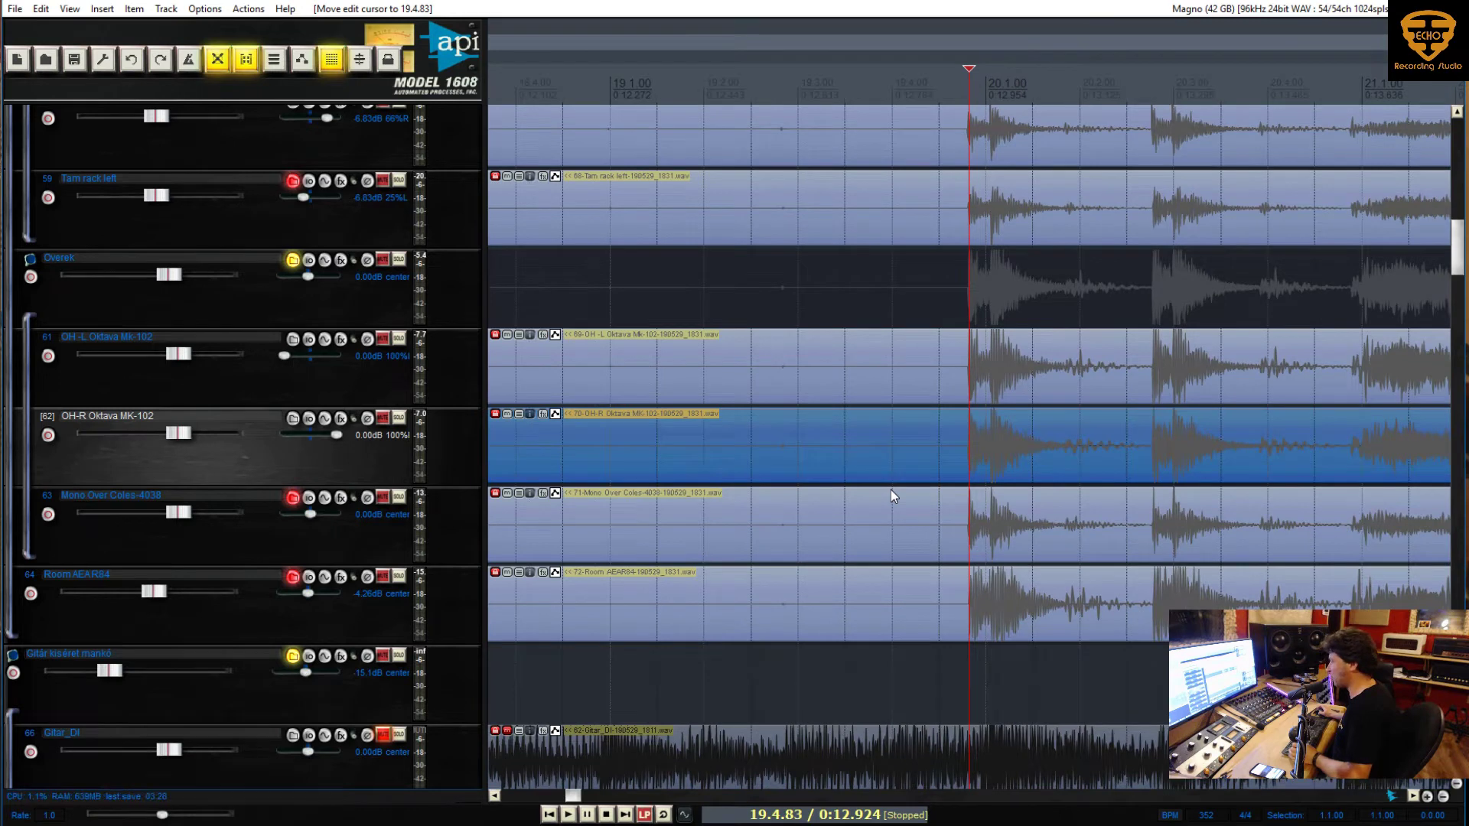
# Solo the Overek folder, audition it from the first hit at 19.4.83 and stop playback
pyautogui.click(399, 260)
pyautogui.press('space')
pyautogui.scroll(-3, 662, 227)
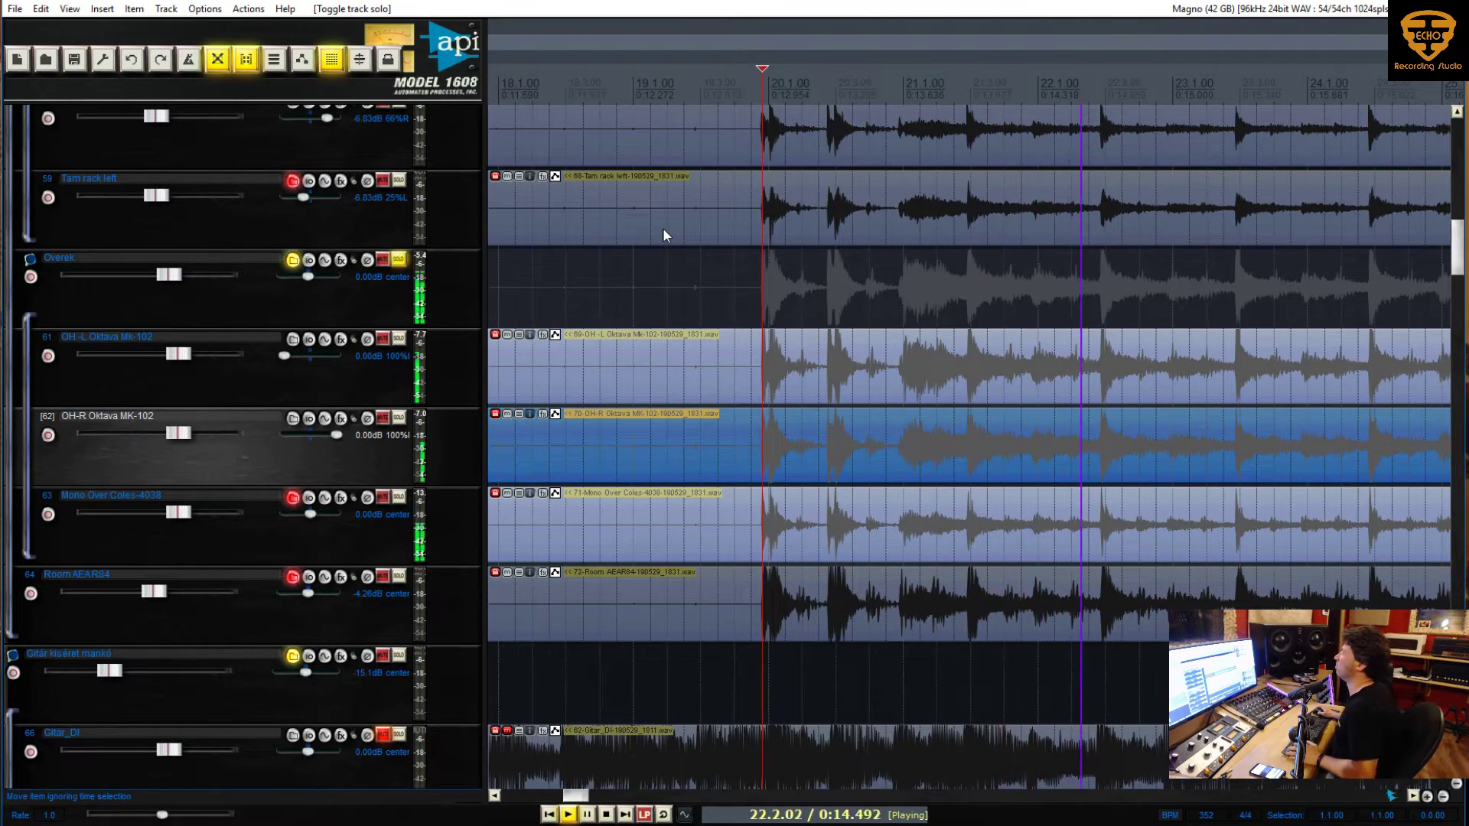
pyautogui.scroll(-3, 663, 227)
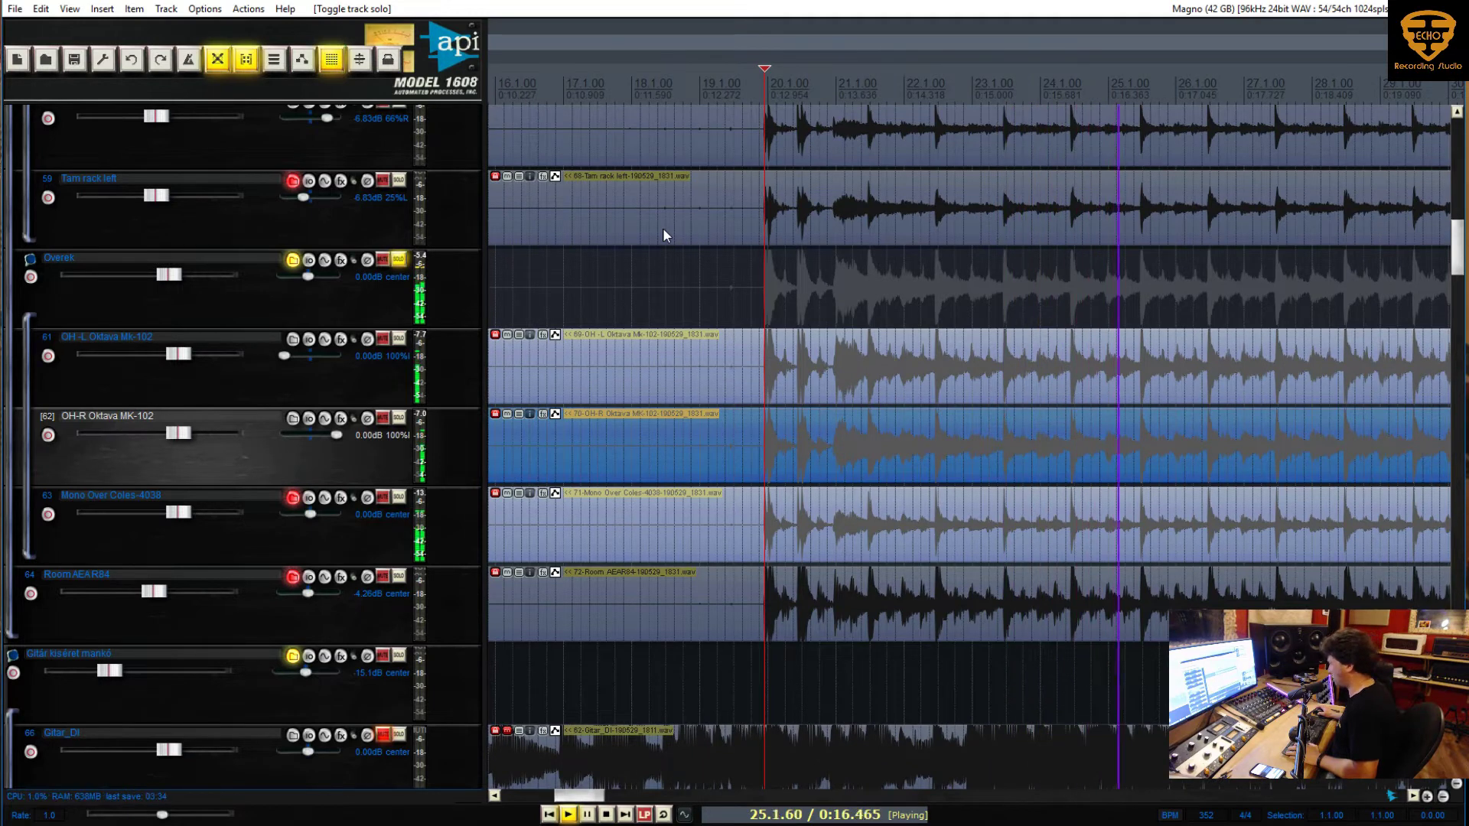
pyautogui.press('space')
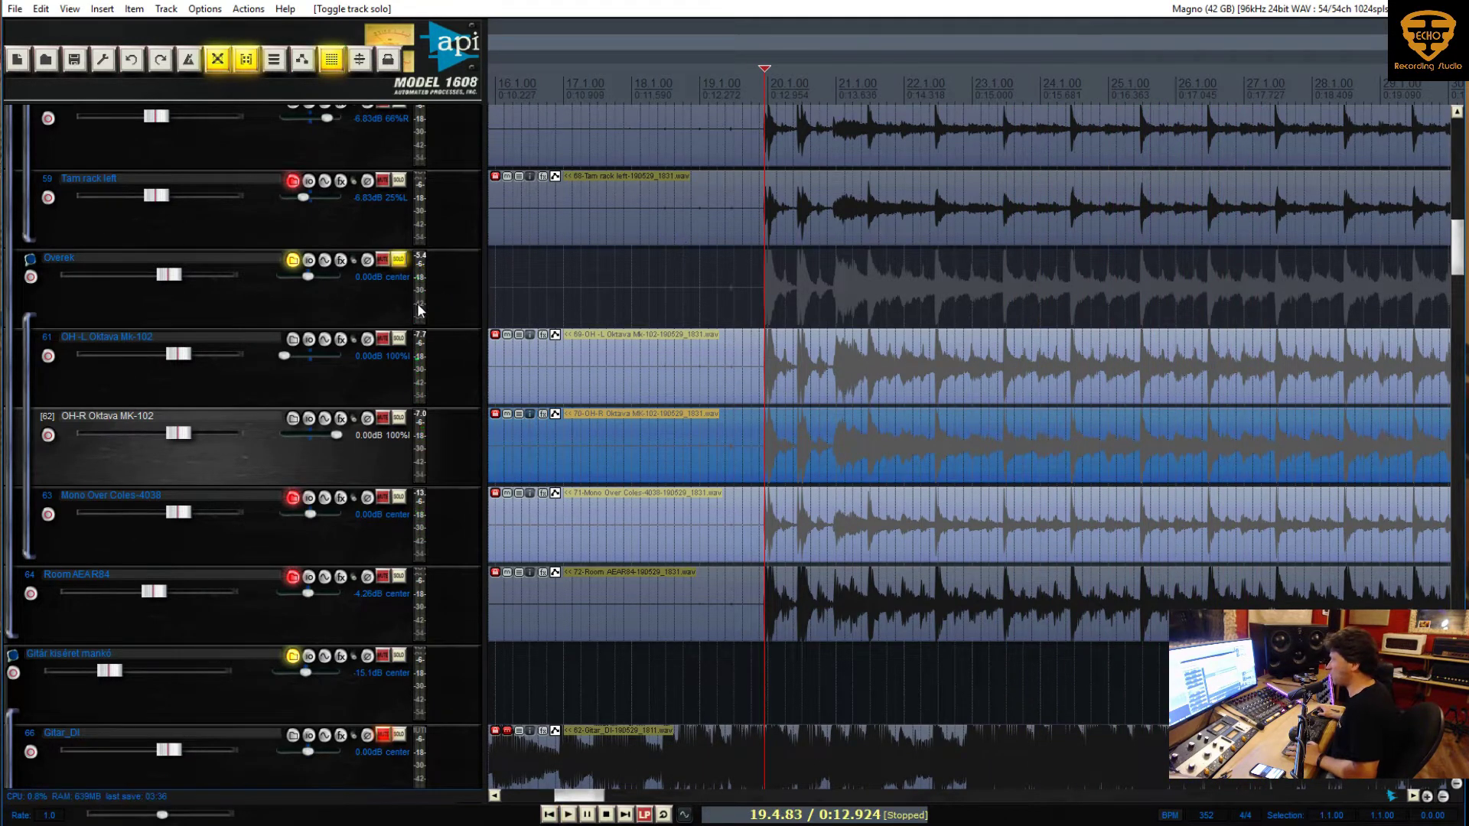
# Move the Overek folder with its tracks directly below Snare bottom ATM-650, above Hihat Beyer M-160, keeping it a separate folder
pyautogui.scroll(2, 401, 309)
pyautogui.scroll(1, 402, 310)
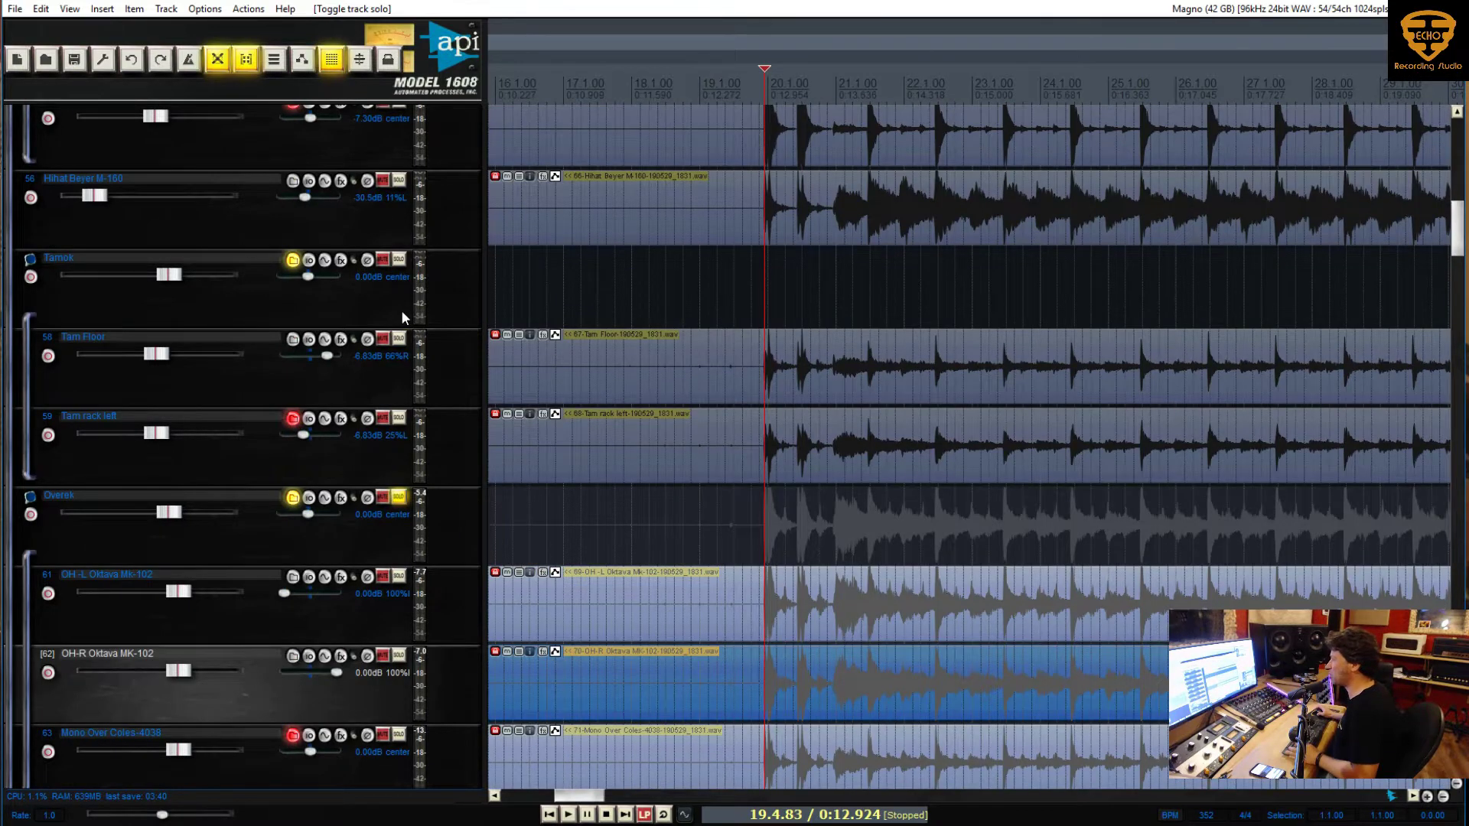
pyautogui.scroll(-2, 400, 310)
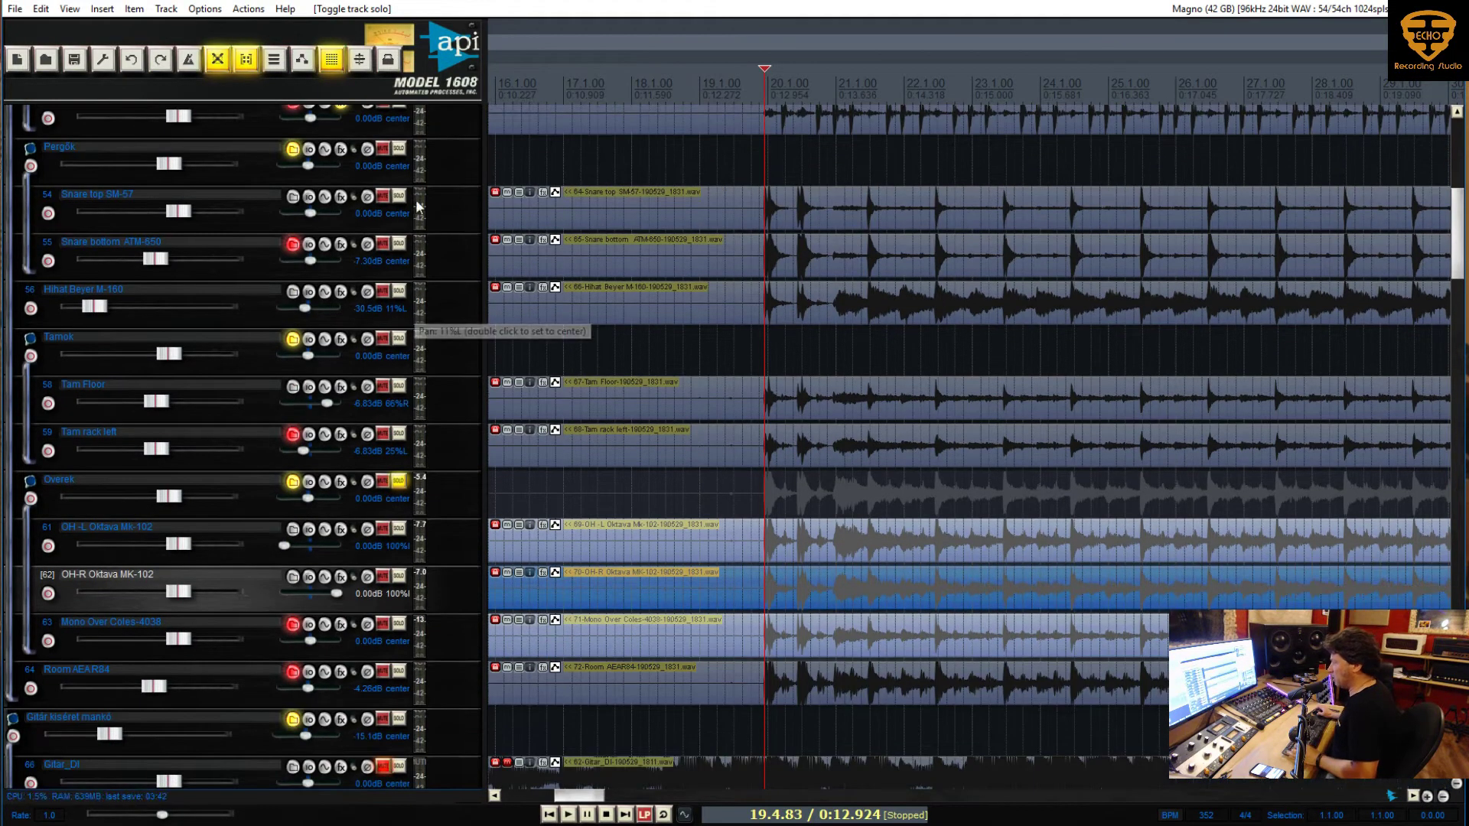
pyautogui.click(438, 159)
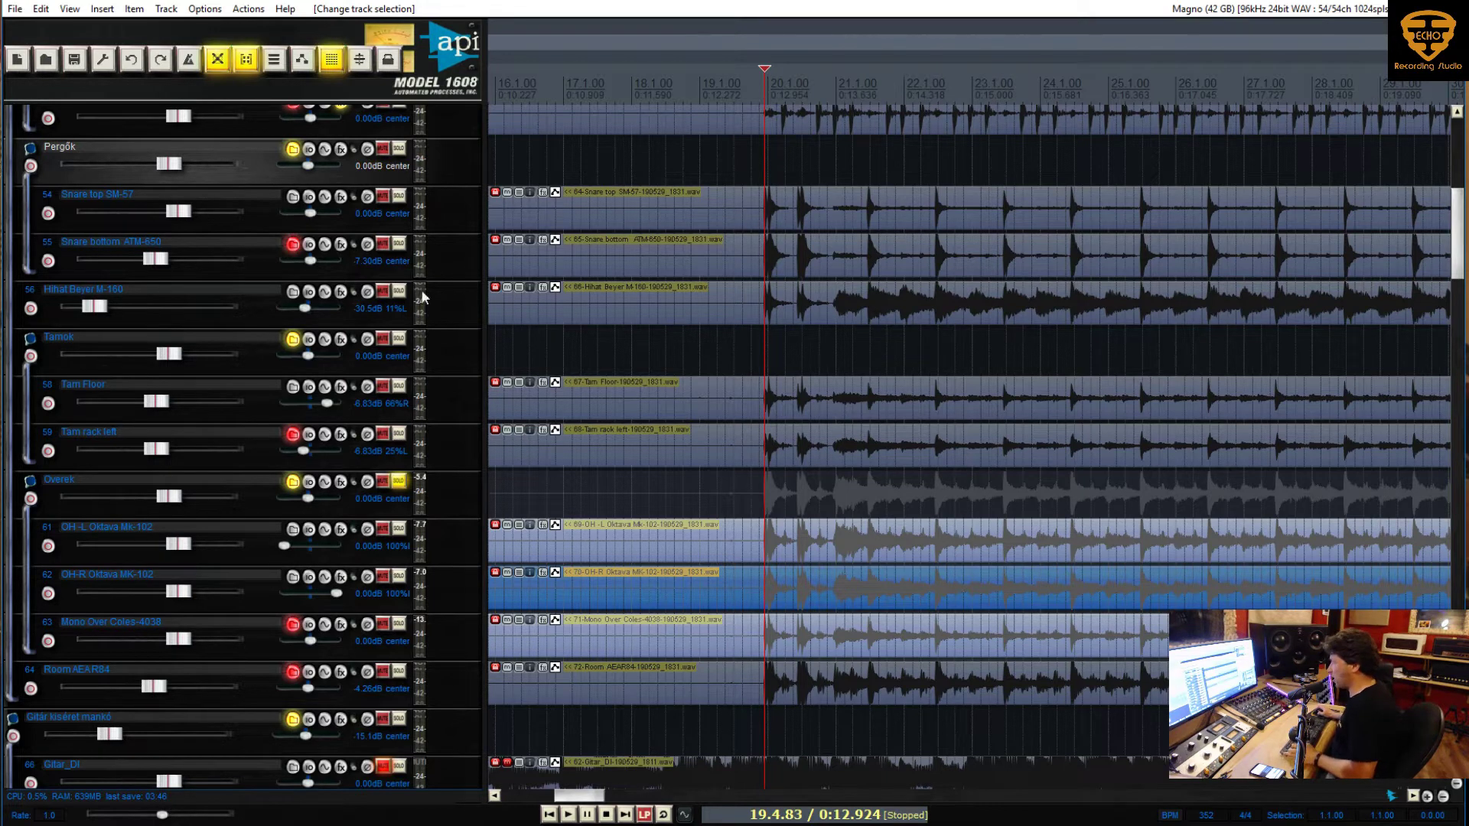
pyautogui.click(450, 500)
pyautogui.moveTo(450, 495); pyautogui.dragTo(439, 290)
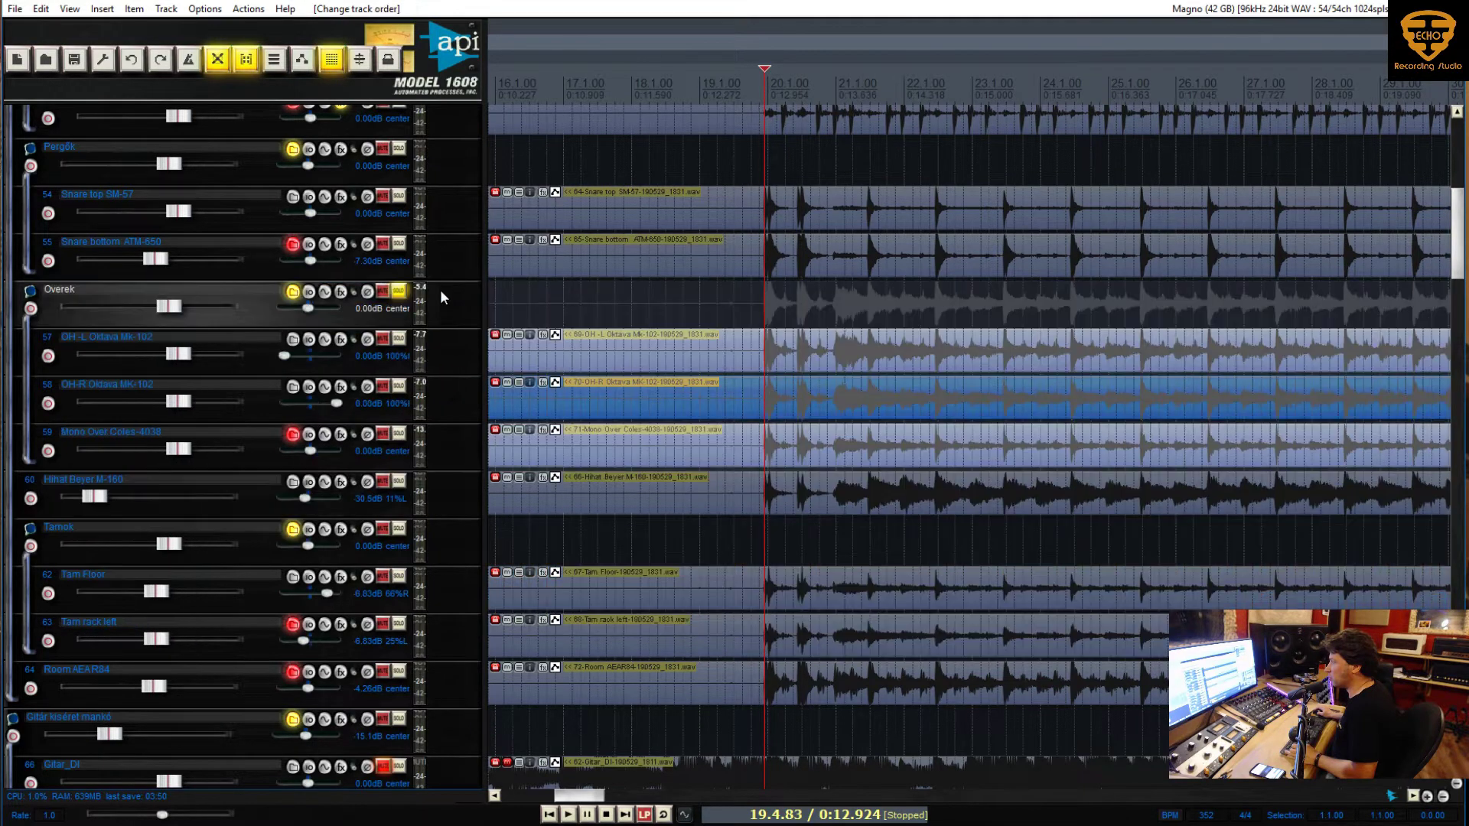
# Solo the Pergők folder as well and compare the first hit's onset in the snare and overhead waveforms
pyautogui.click(399, 148)
pyautogui.scroll(10, 900, 357)
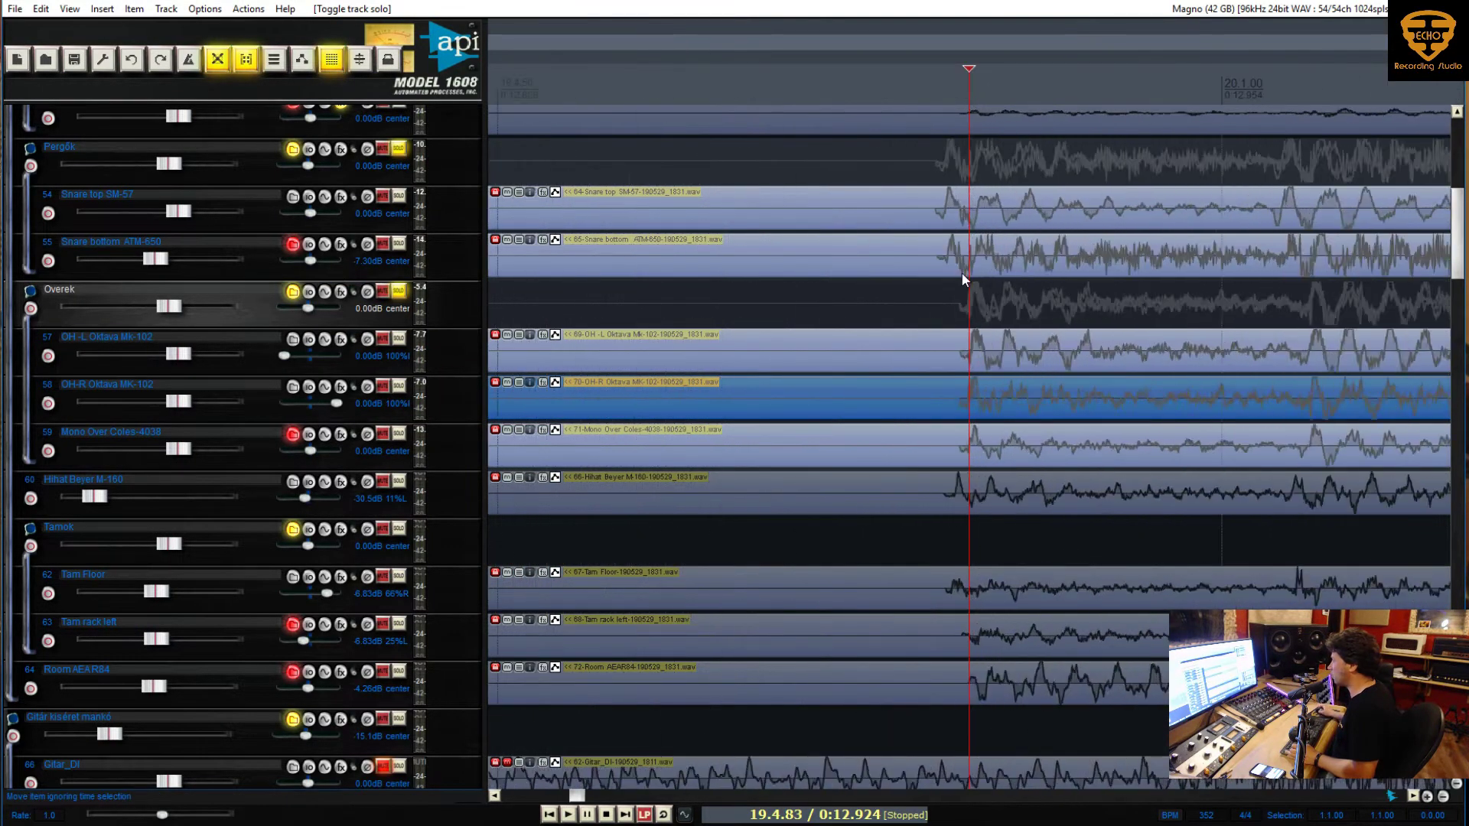
pyautogui.scroll(3, 941, 287)
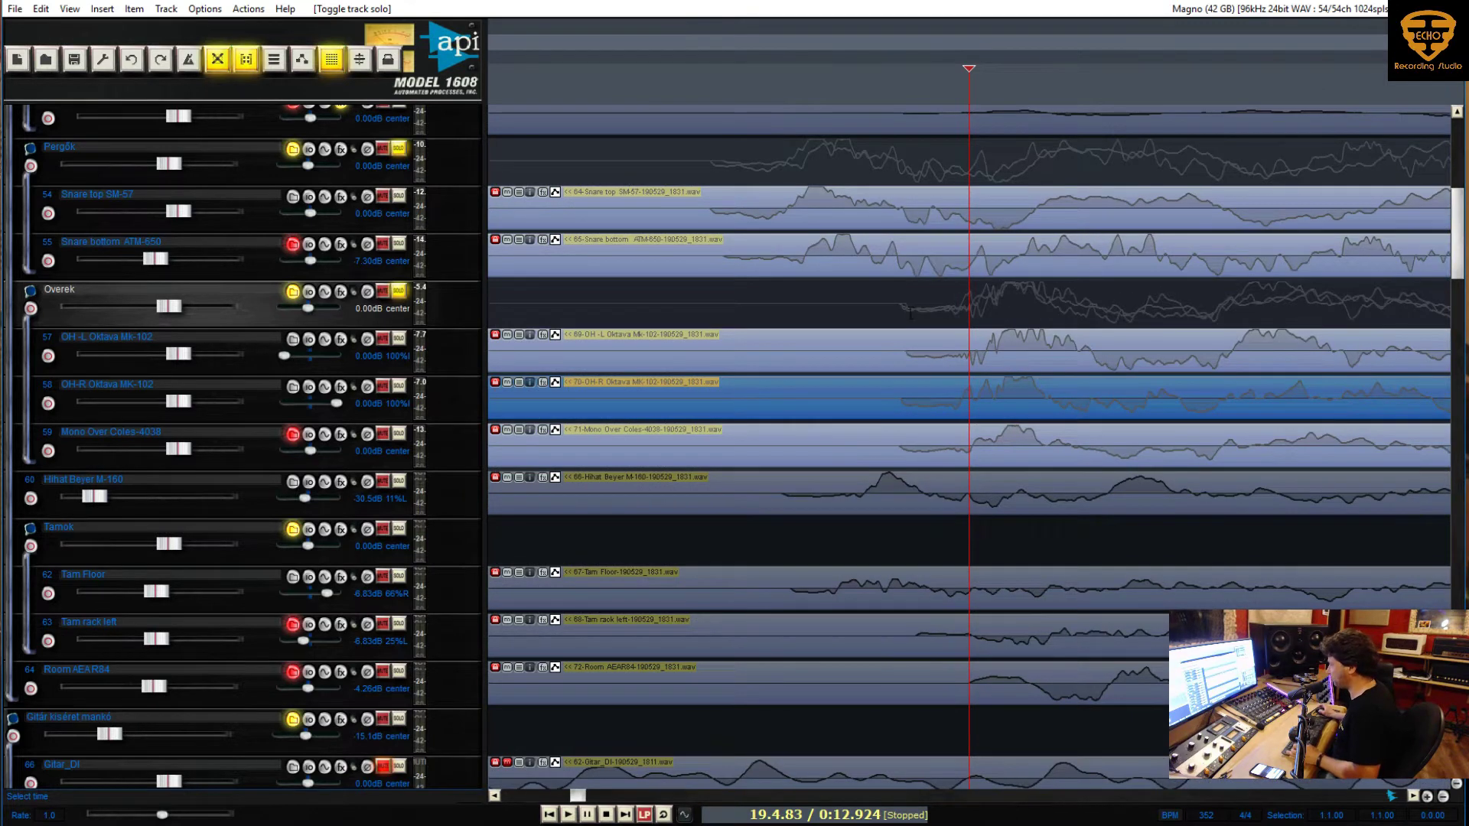
pyautogui.scroll(4, 909, 312)
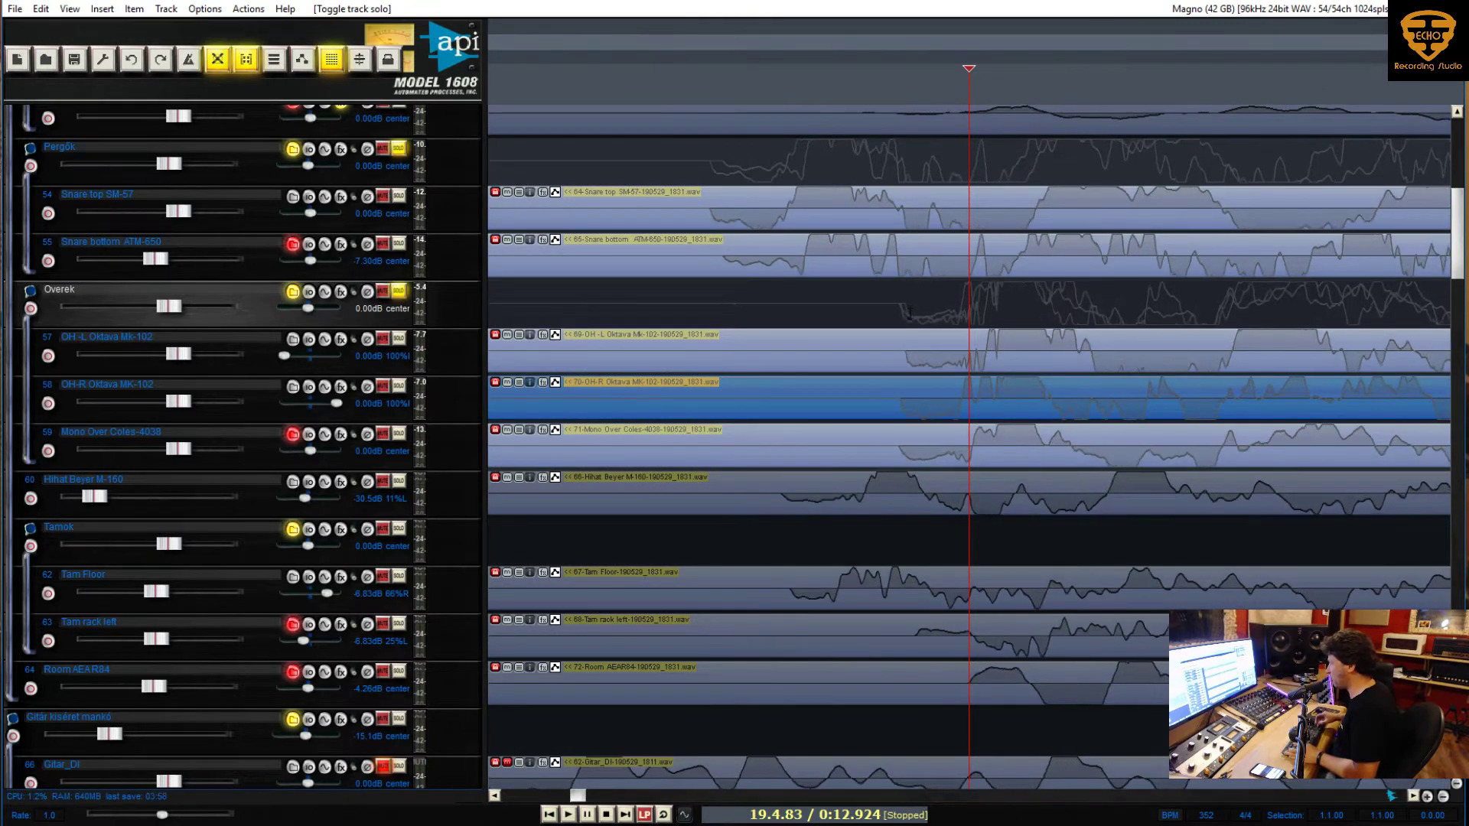
pyautogui.scroll(3, 914, 334)
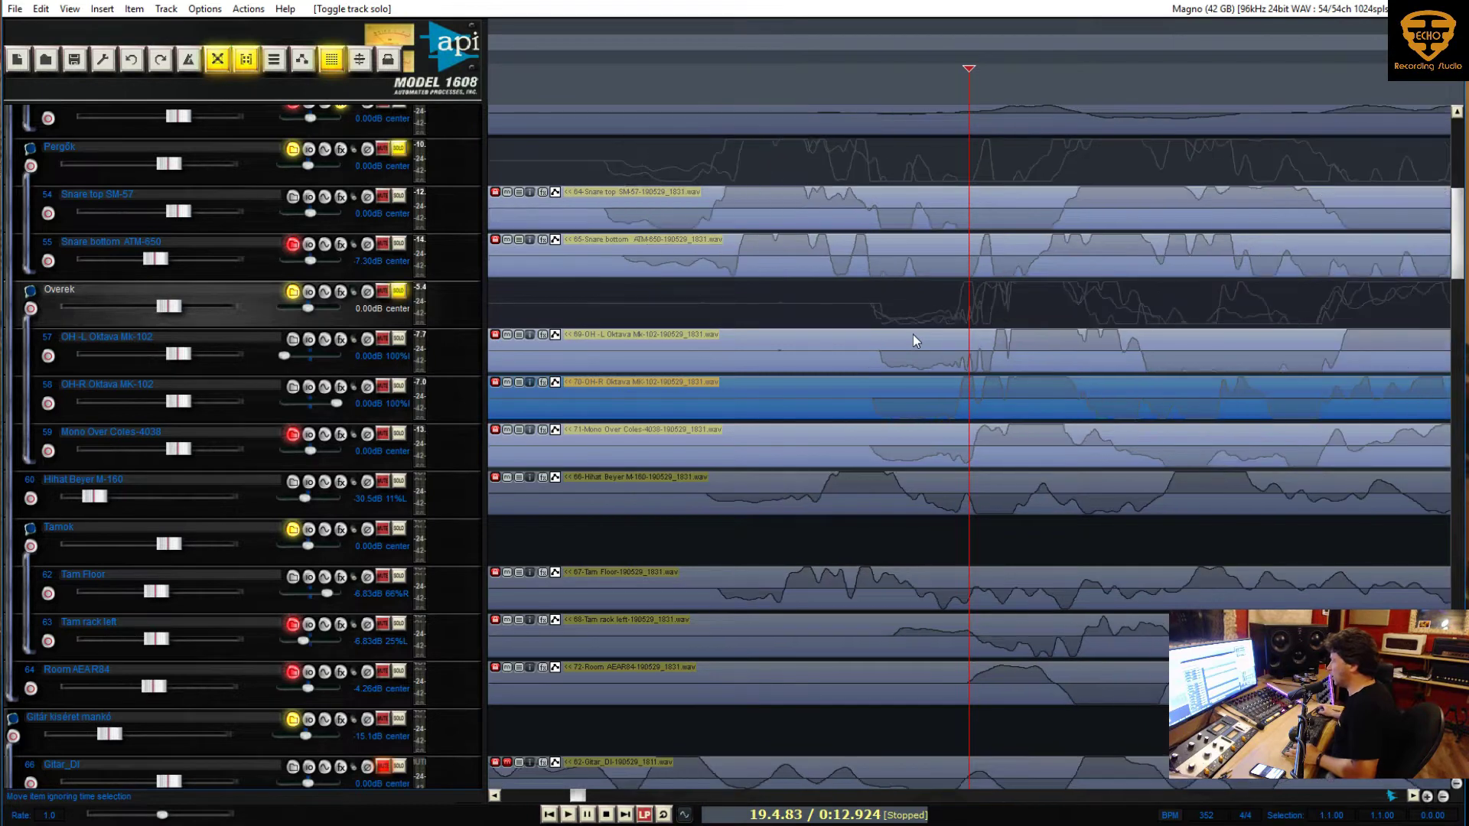
# Place the edit cursor near the first hit on OH-L Oktava and open the transport's time display options
pyautogui.click(964, 369)
pyautogui.rightClick(862, 816)
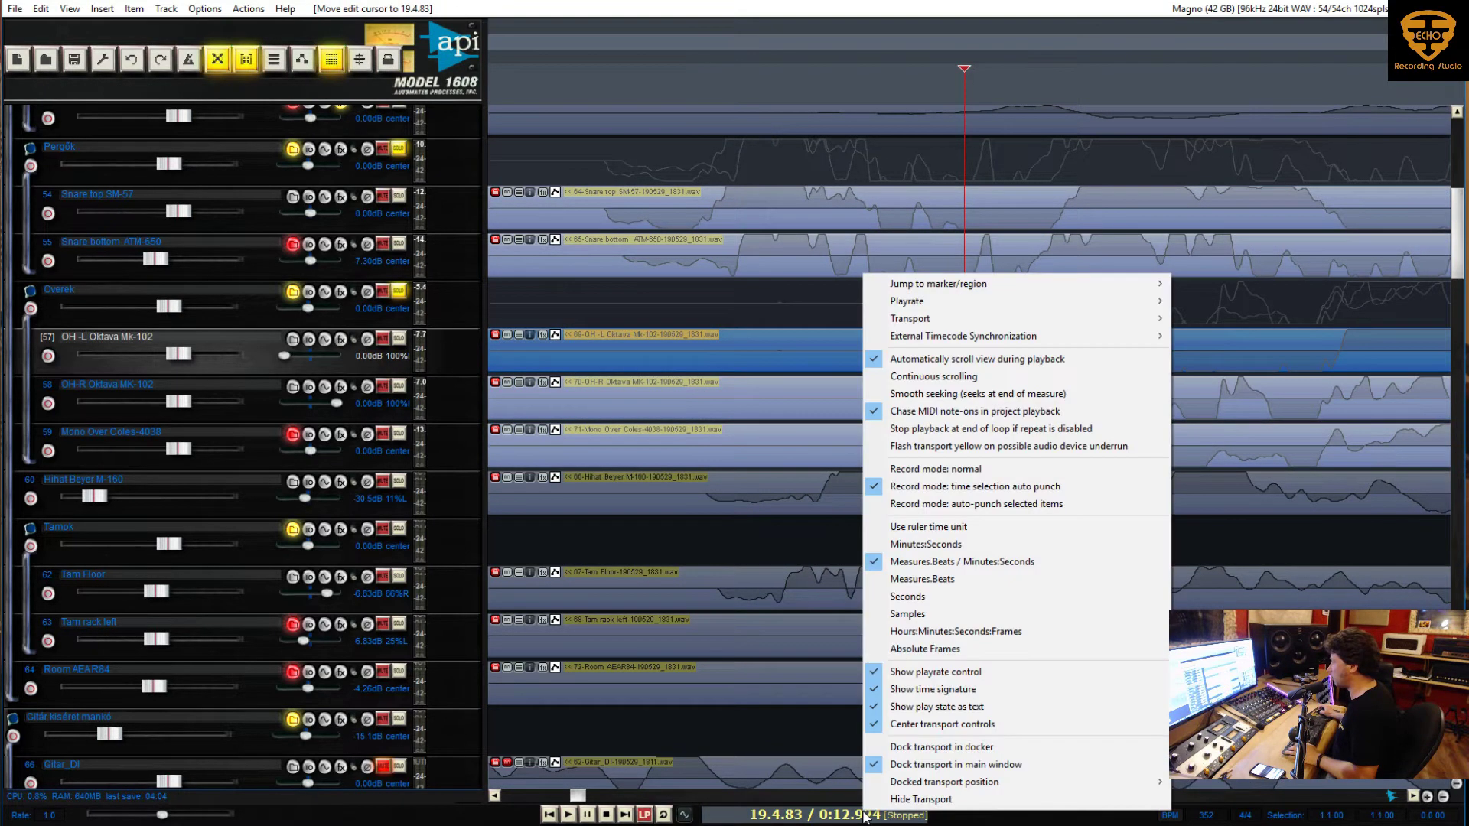
# Switch the transport time display to samples and place the edit cursor at the start of the Snare top SM-57 transient
pyautogui.click(952, 616)
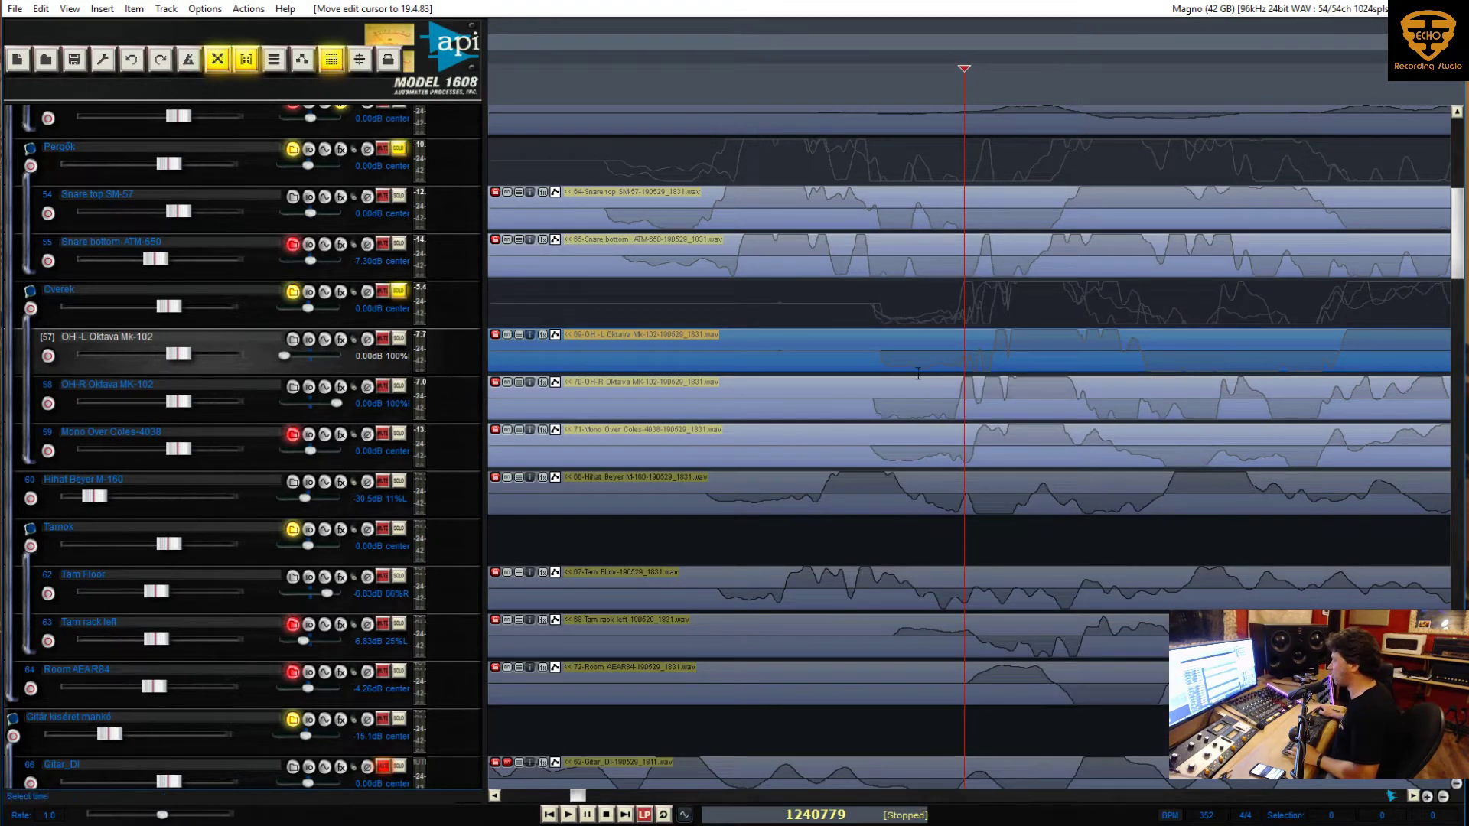
pyautogui.click(713, 209)
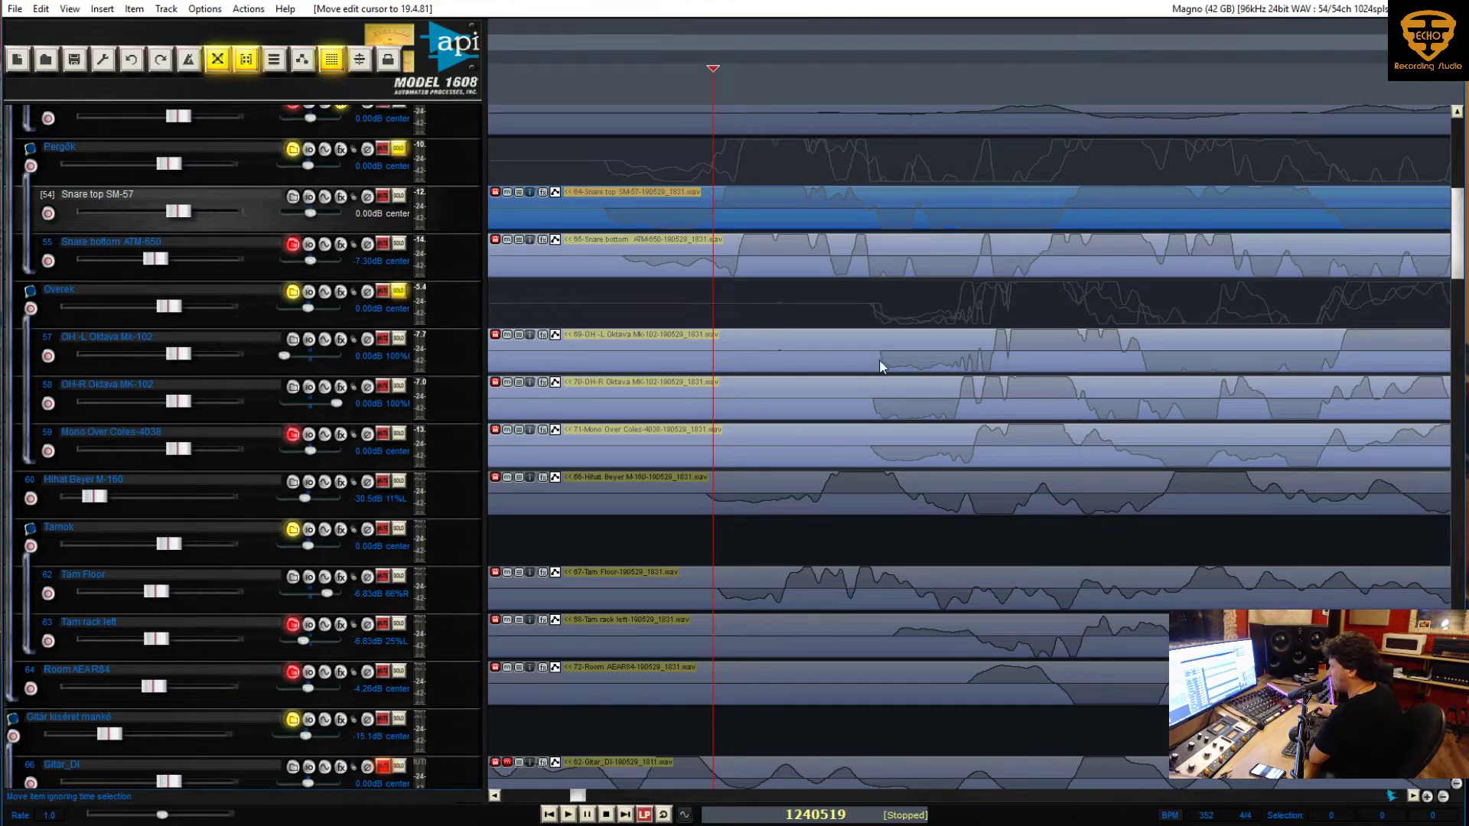
pyautogui.scroll(2, 1022, 396)
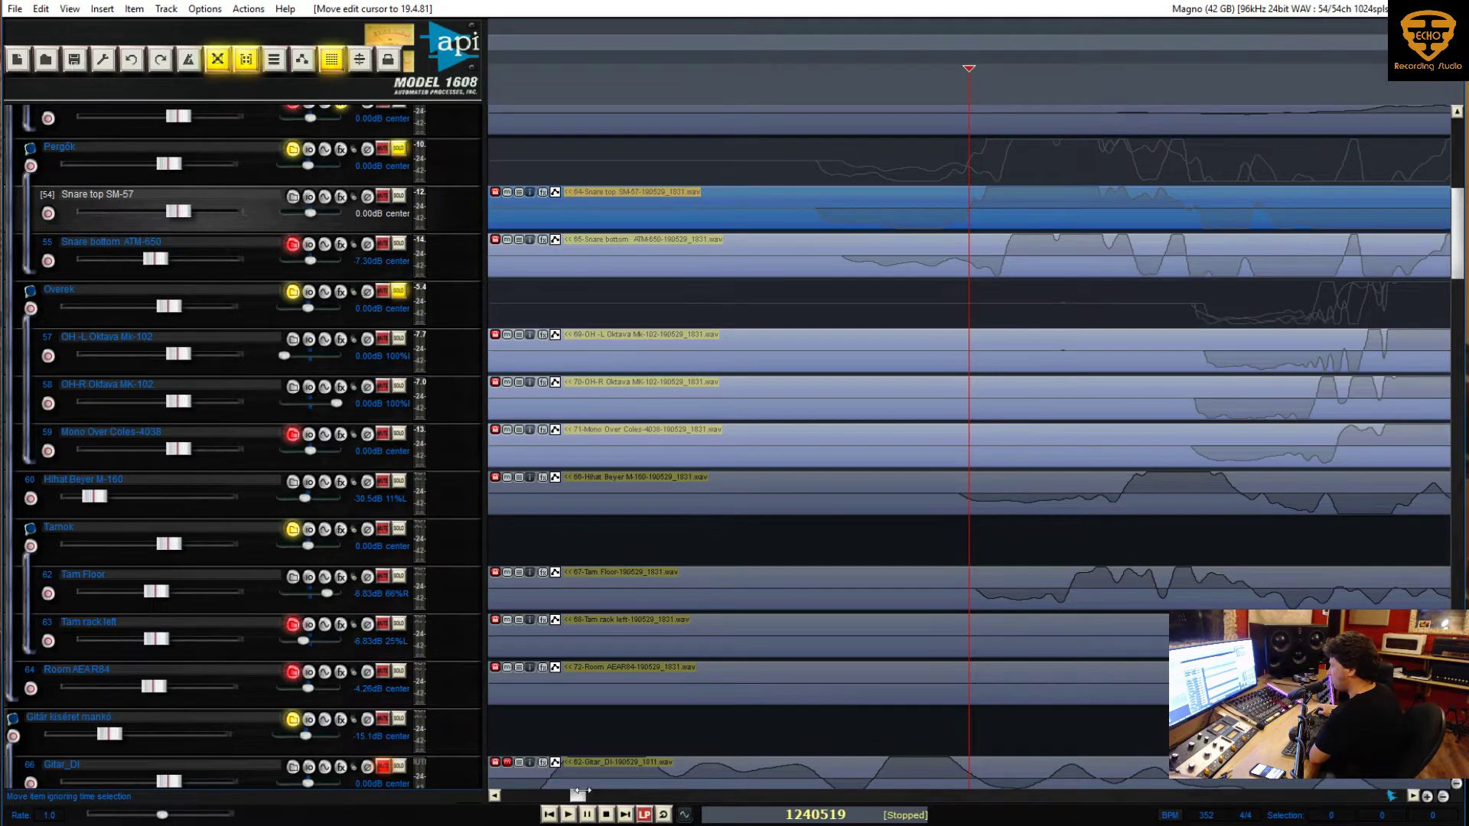
pyautogui.moveTo(583, 798); pyautogui.dragTo(575, 796)
pyautogui.scroll(6, 994, 525)
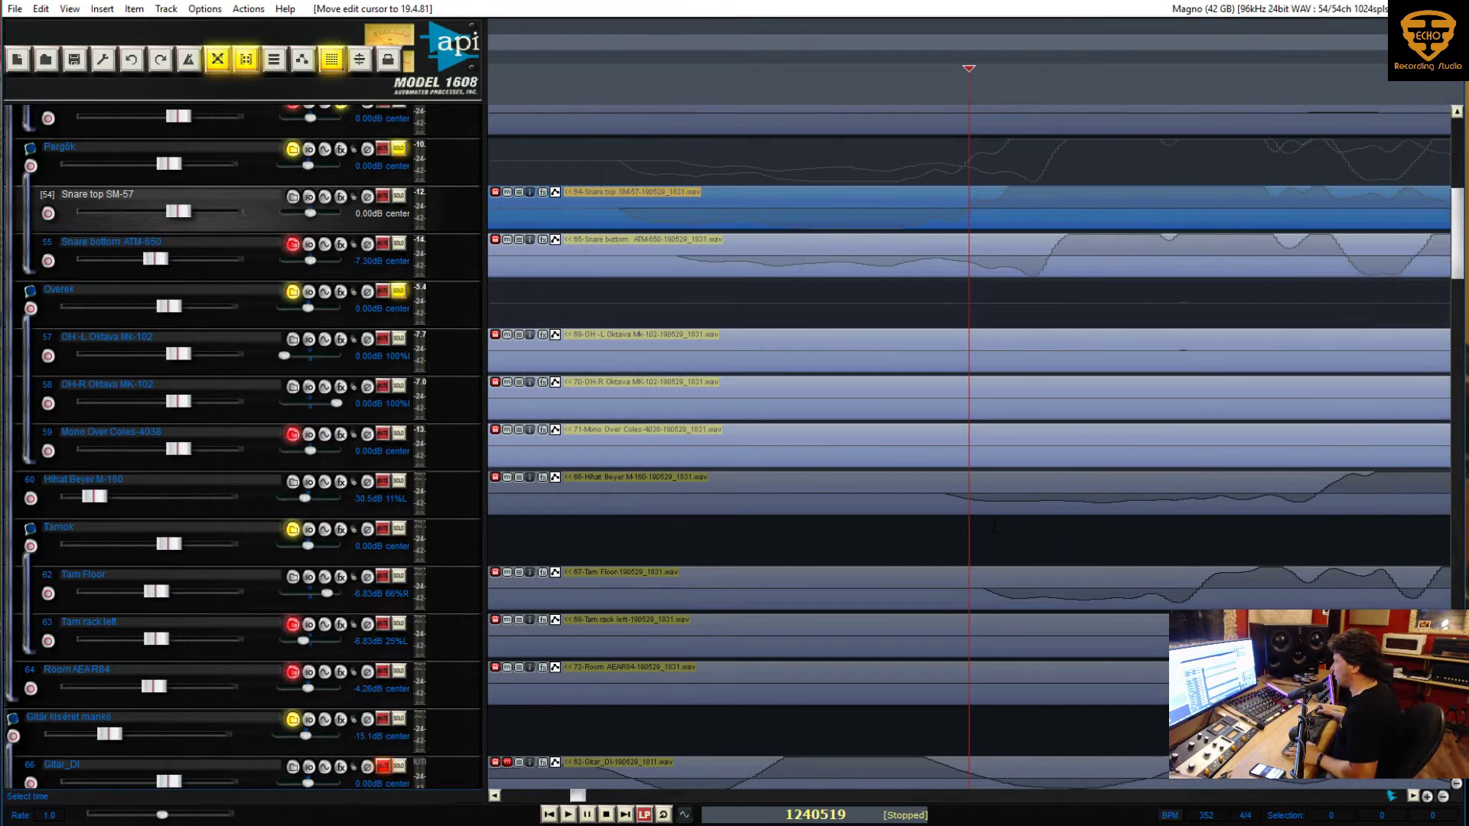
pyautogui.click(1053, 253)
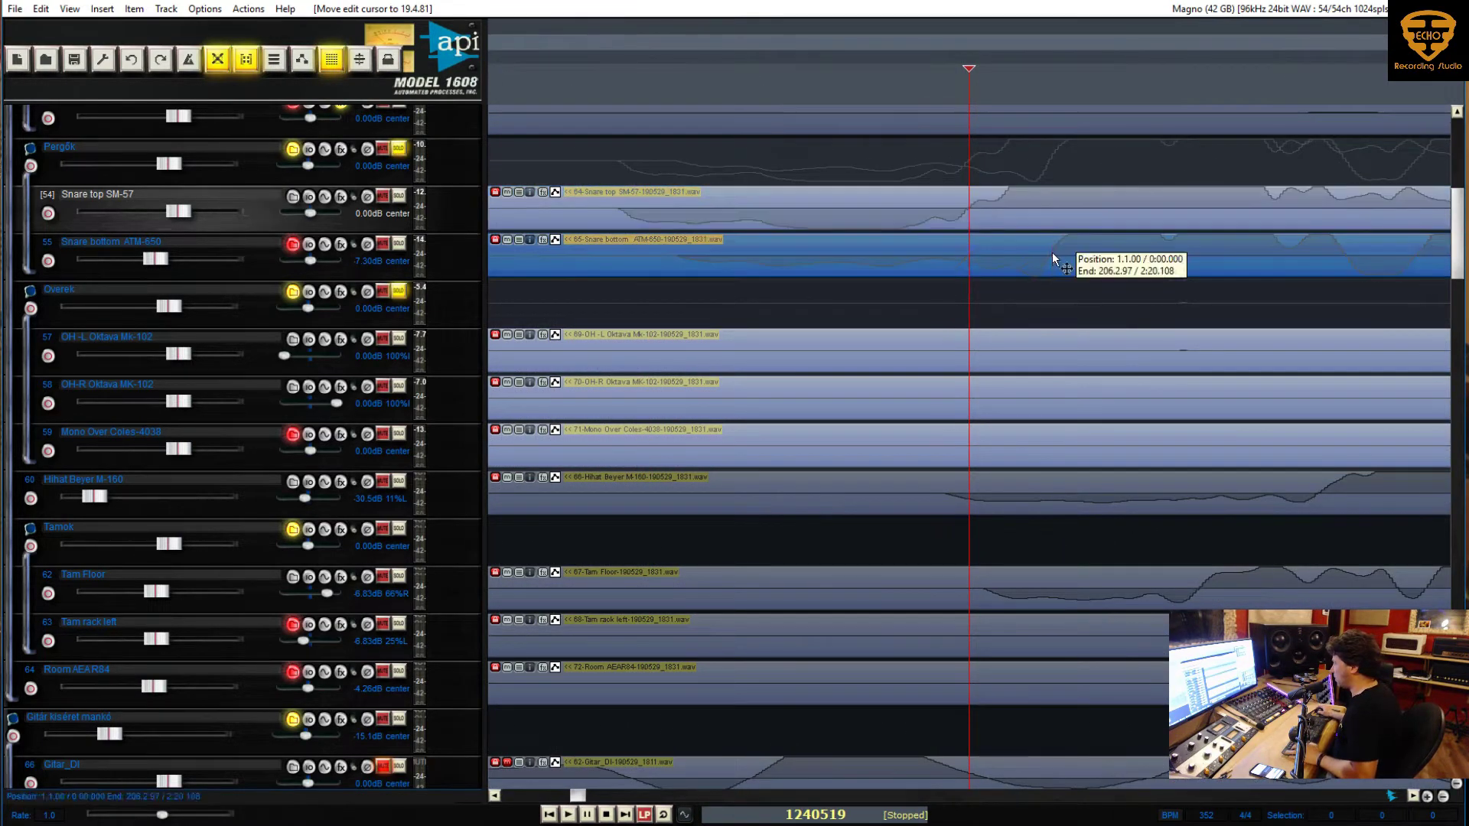
pyautogui.click(968, 213)
pyautogui.click(968, 214)
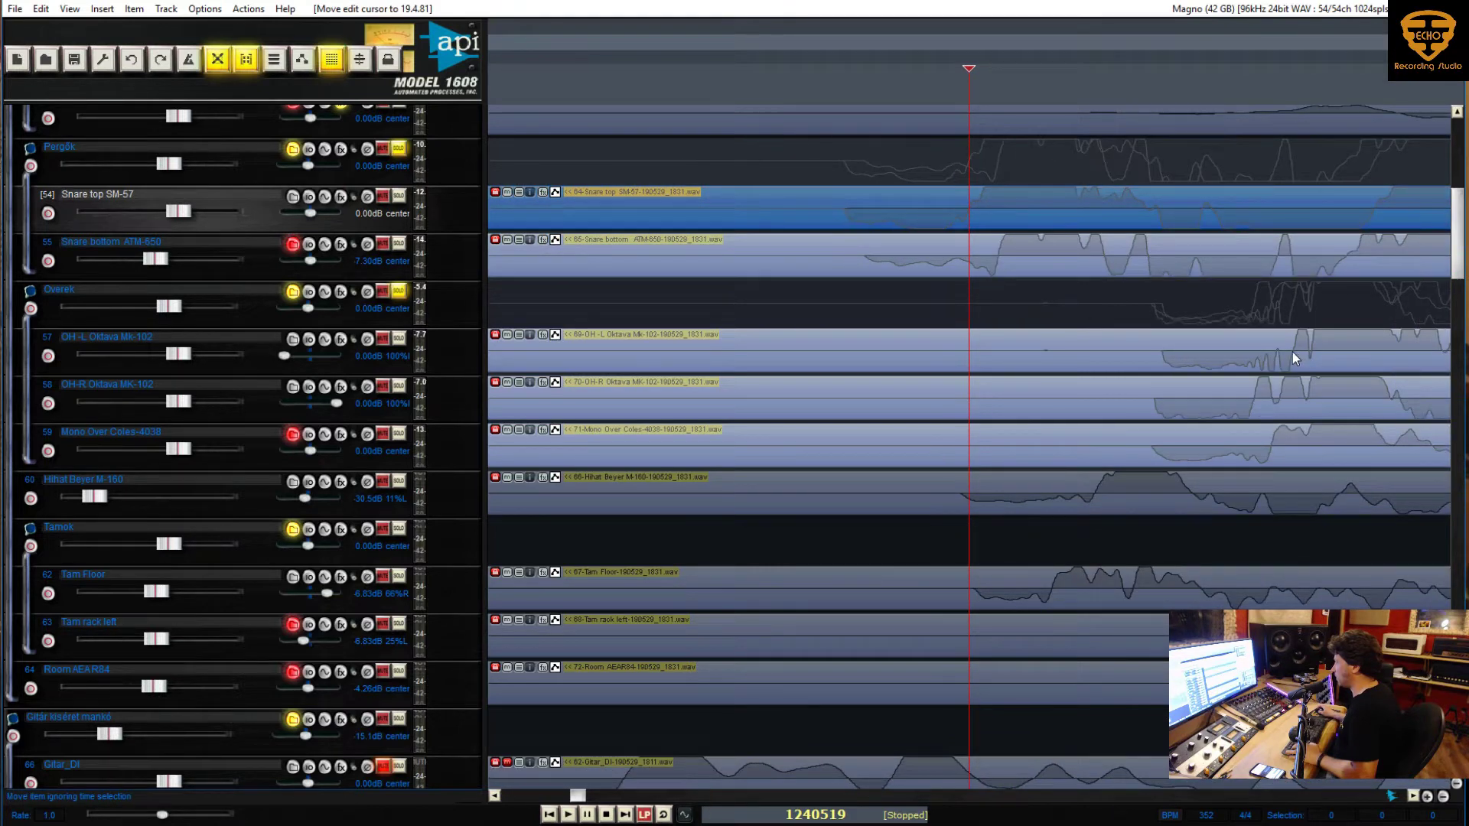
# Place the edit cursor at the OH-R Oktava MK-102 transient's start and calculate its sample offset from the snare top with the calculator
pyautogui.click(1251, 397)
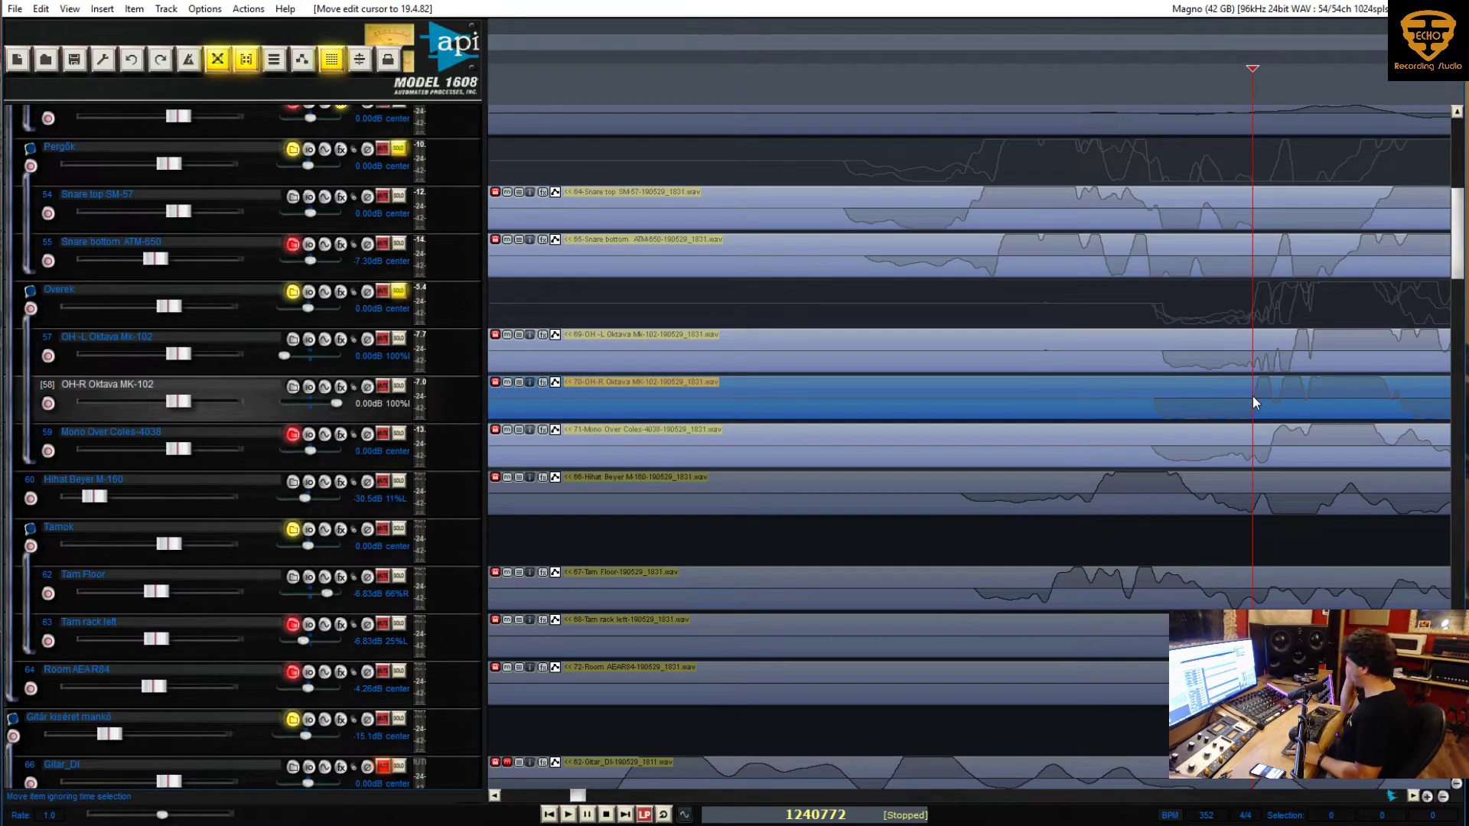
pyautogui.press('XF86Calculator')
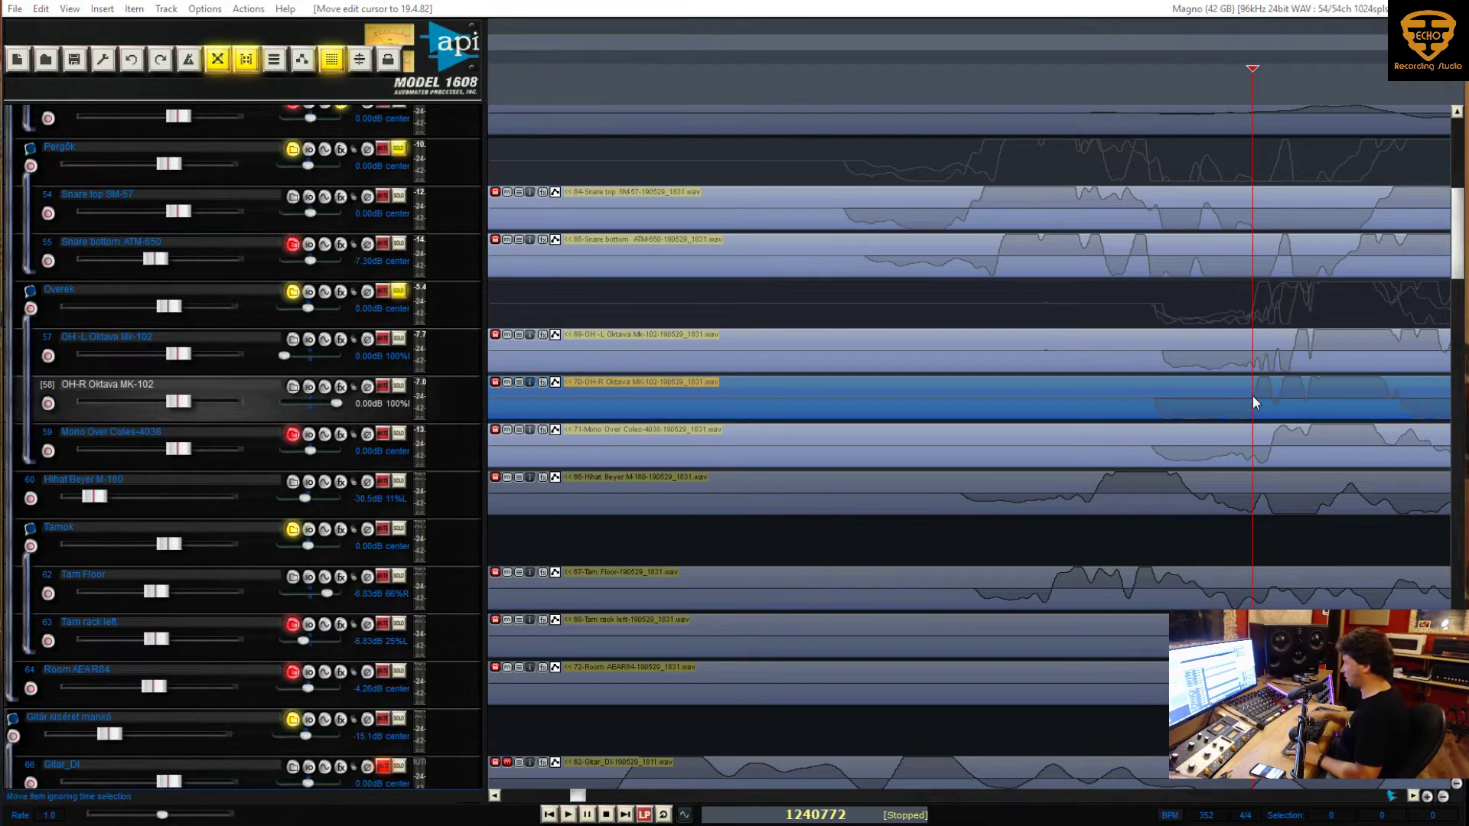
pyautogui.write('77')
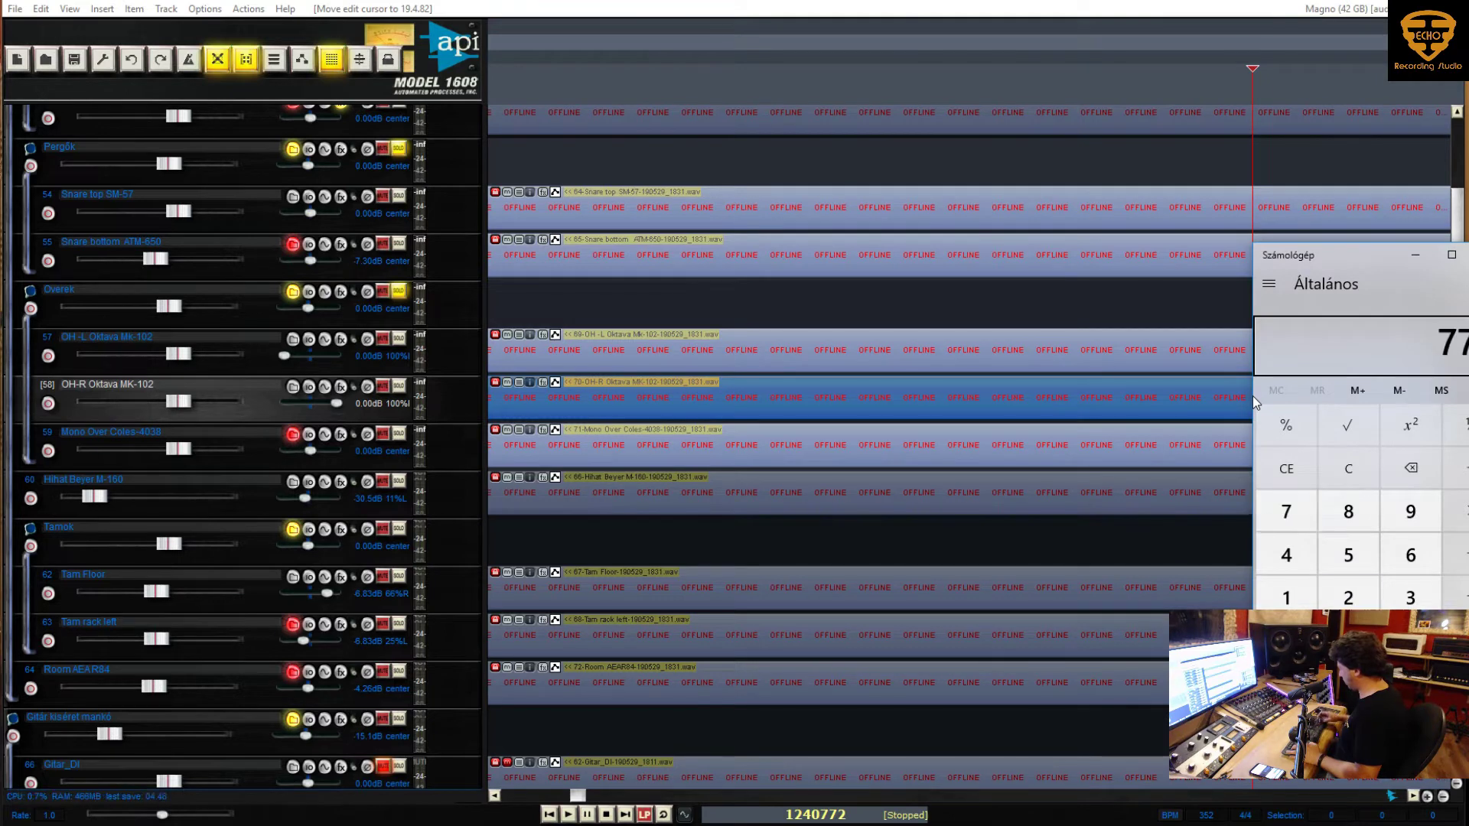
pyautogui.press('-')
pyautogui.write('25')
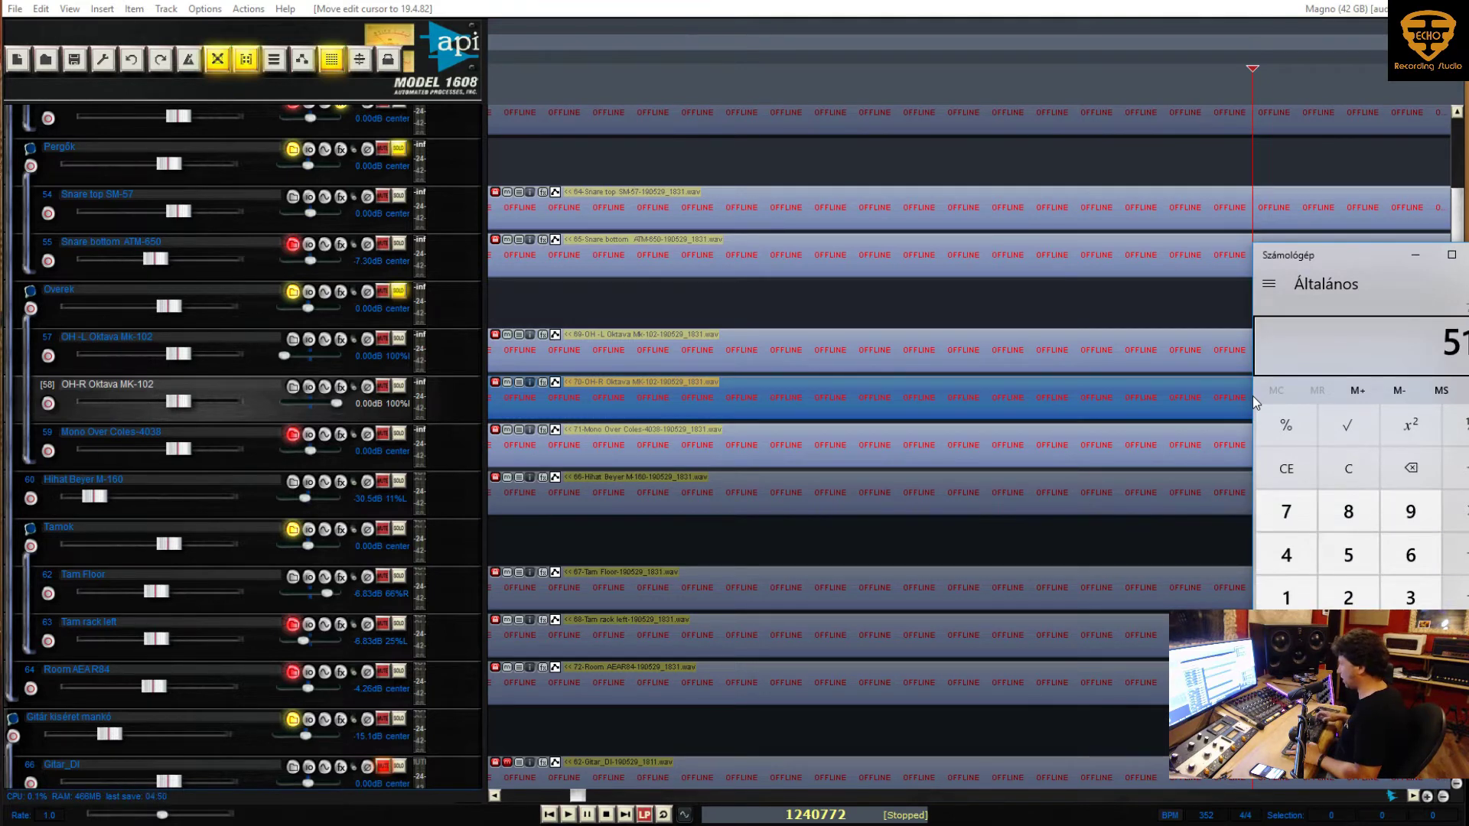
pyautogui.click(1415, 256)
# Add the JS: Time Adjustment Delay effect to the Pergők folder track
pyautogui.click(443, 167)
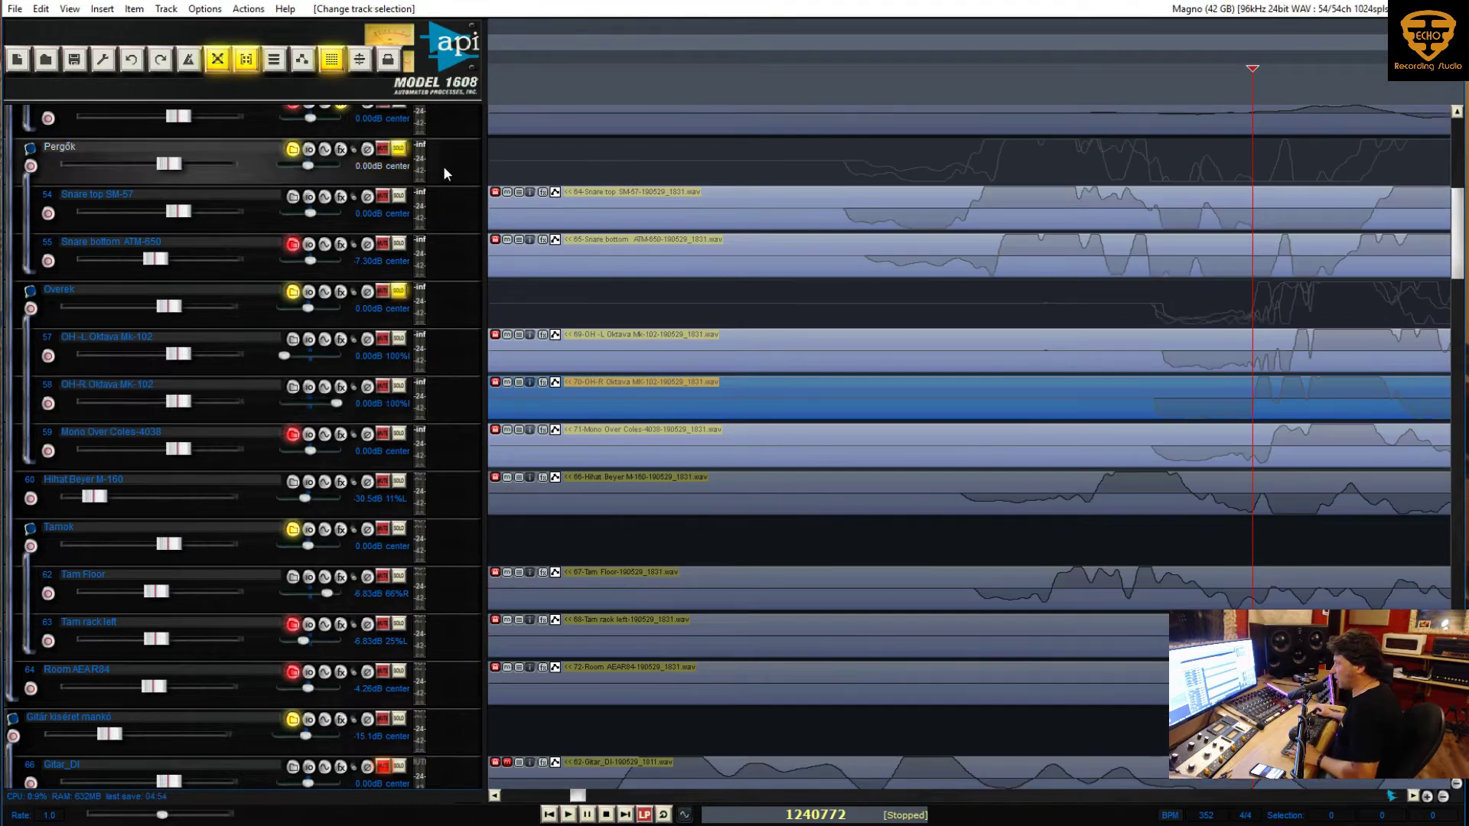
pyautogui.rightClick(341, 150)
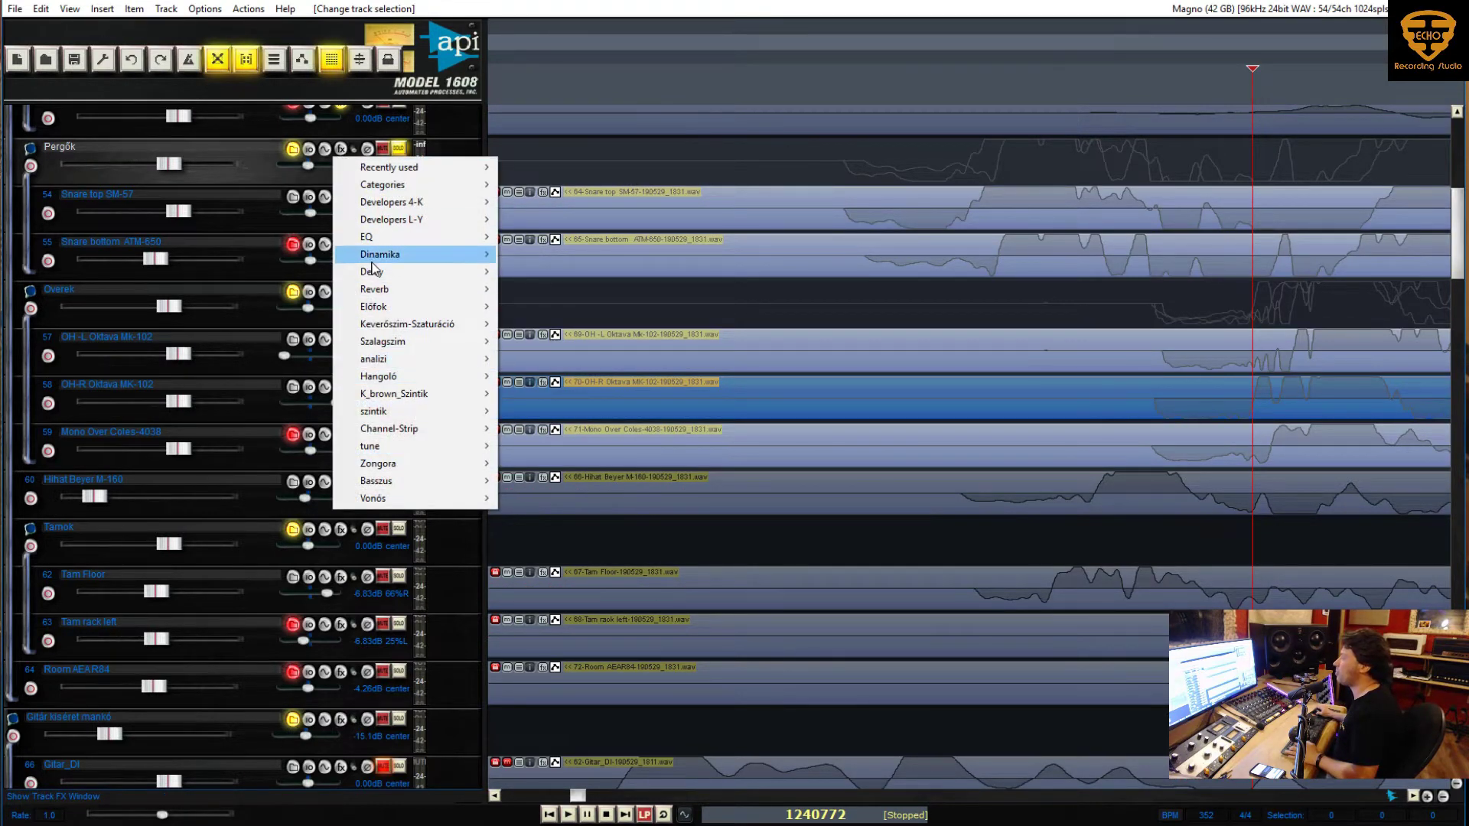
pyautogui.moveTo(409, 168)
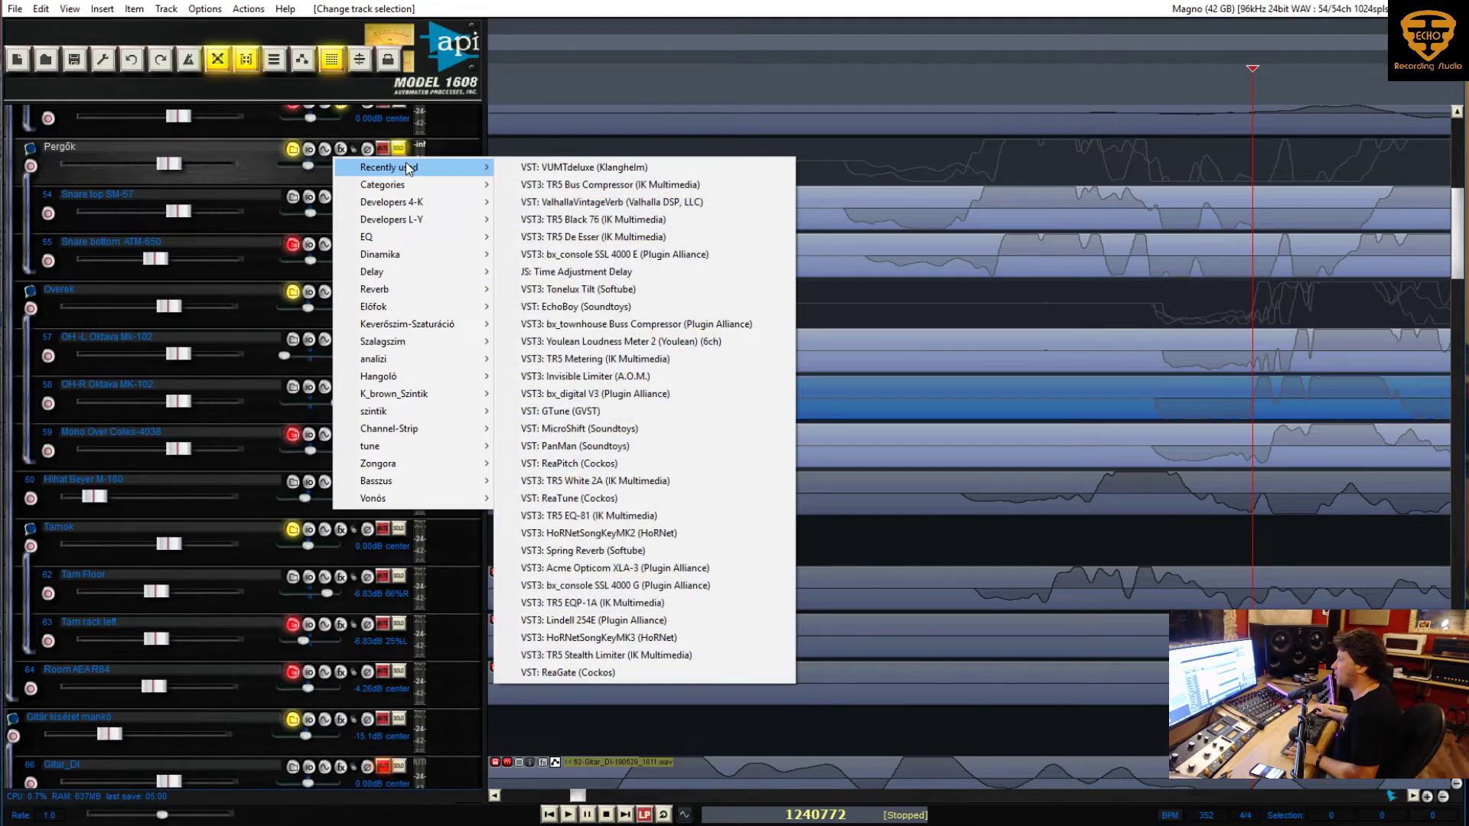
pyautogui.click(591, 274)
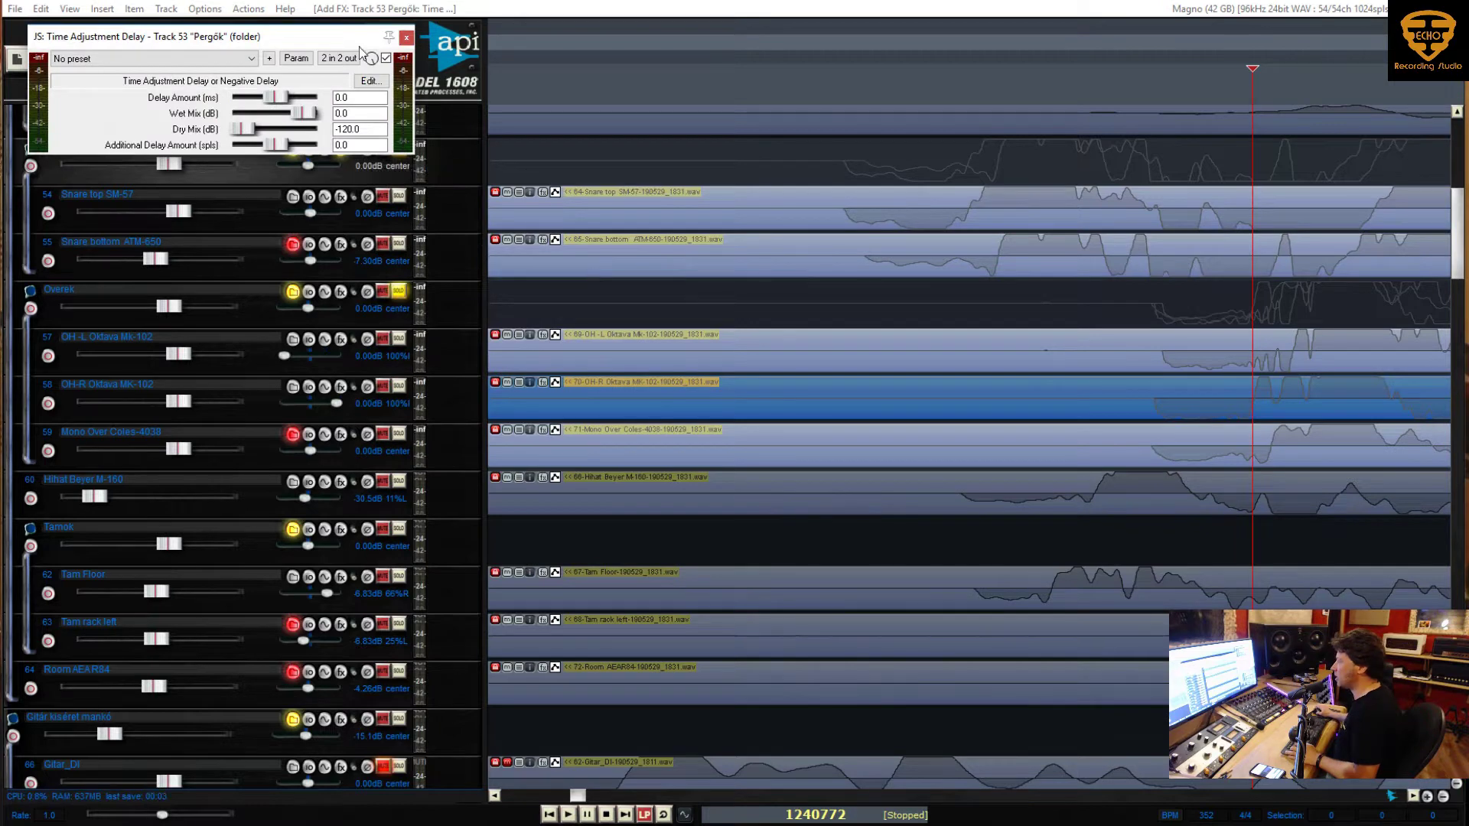
pyautogui.moveTo(324, 38); pyautogui.dragTo(764, 327)
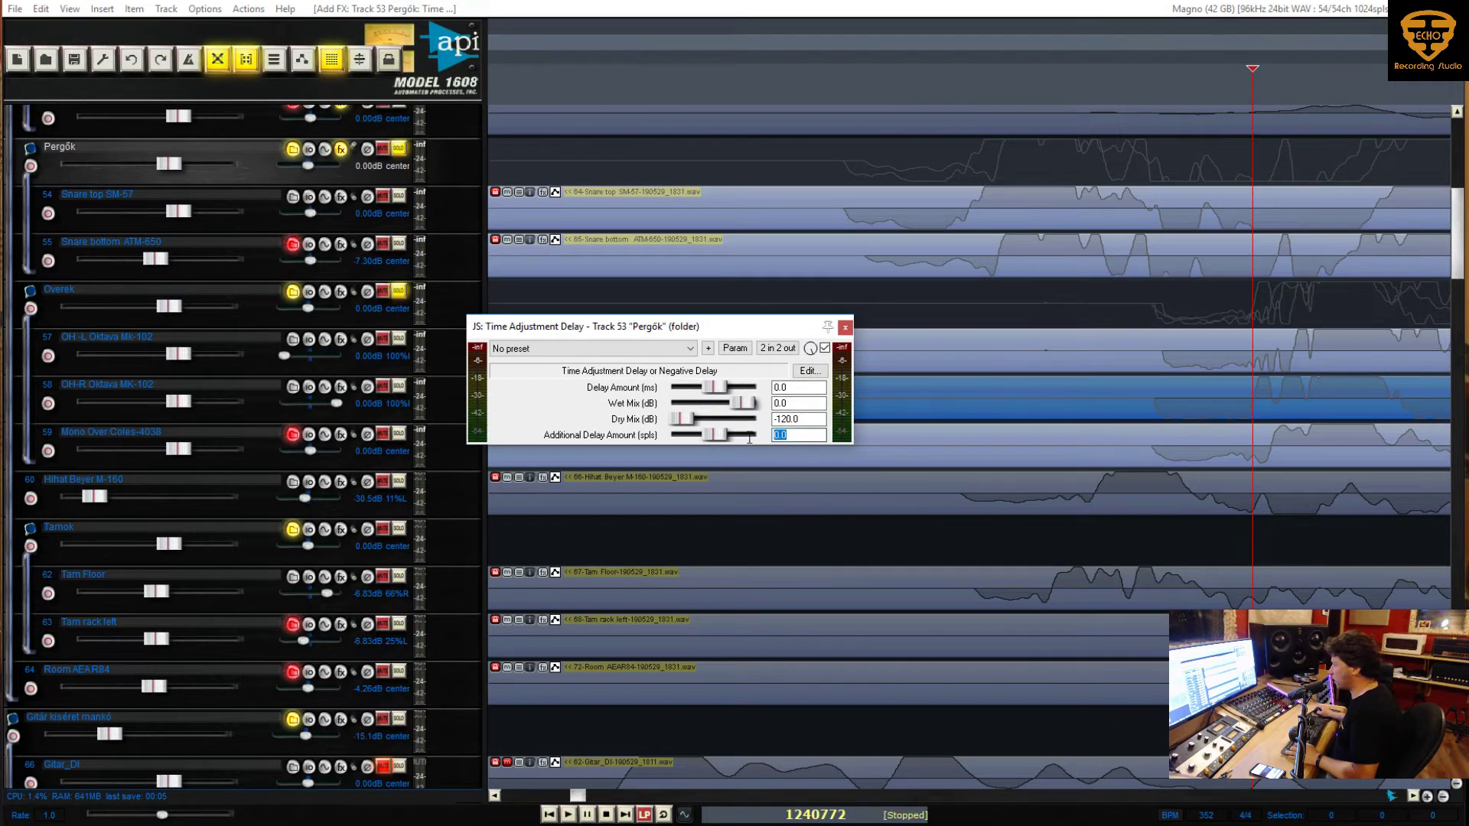
# Set the Pergők delay effect's additional delay amount to 253 samples
pyautogui.click(796, 434)
pyautogui.write('253')
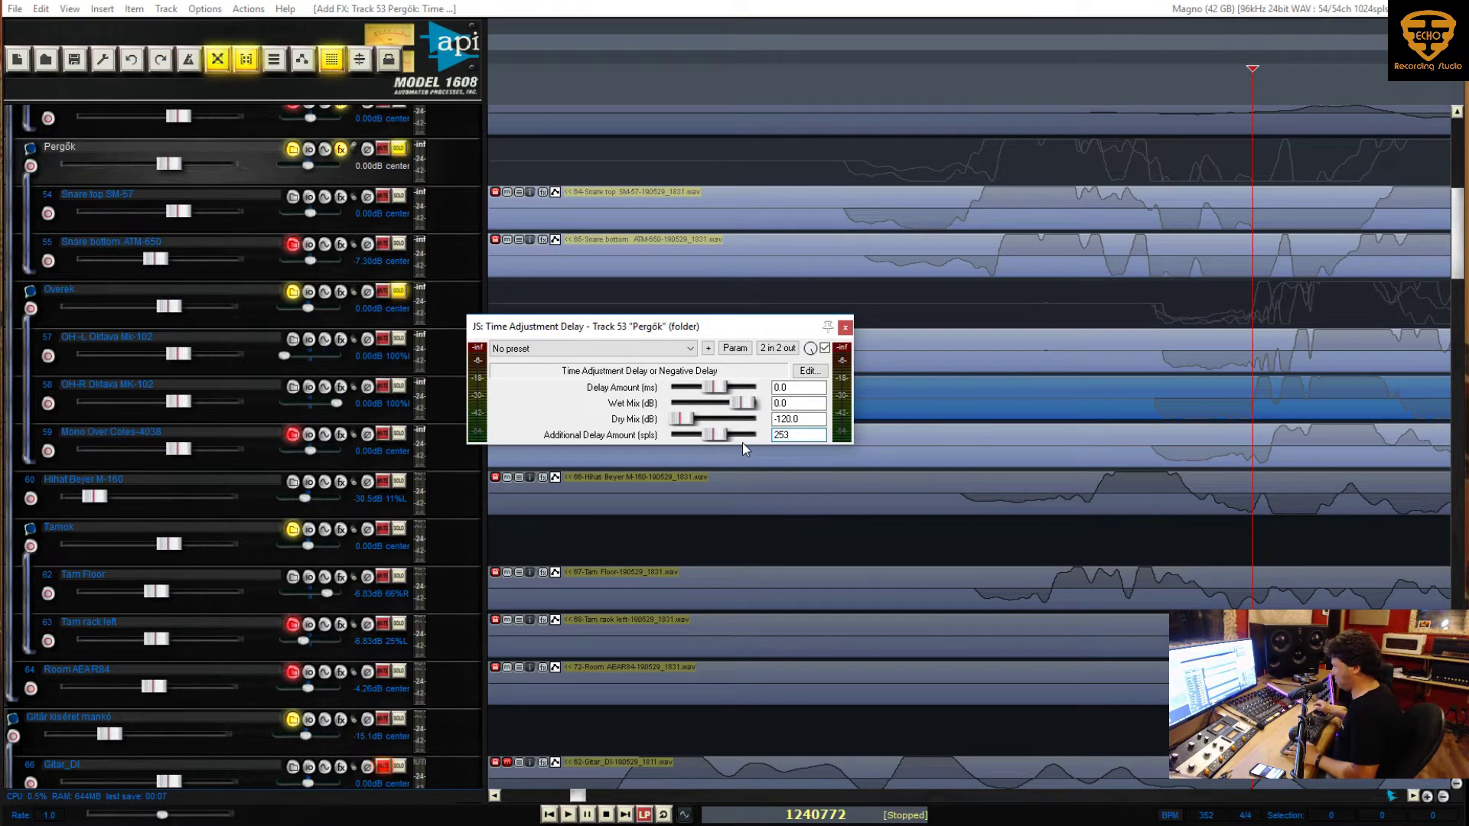
pyautogui.press('Return')
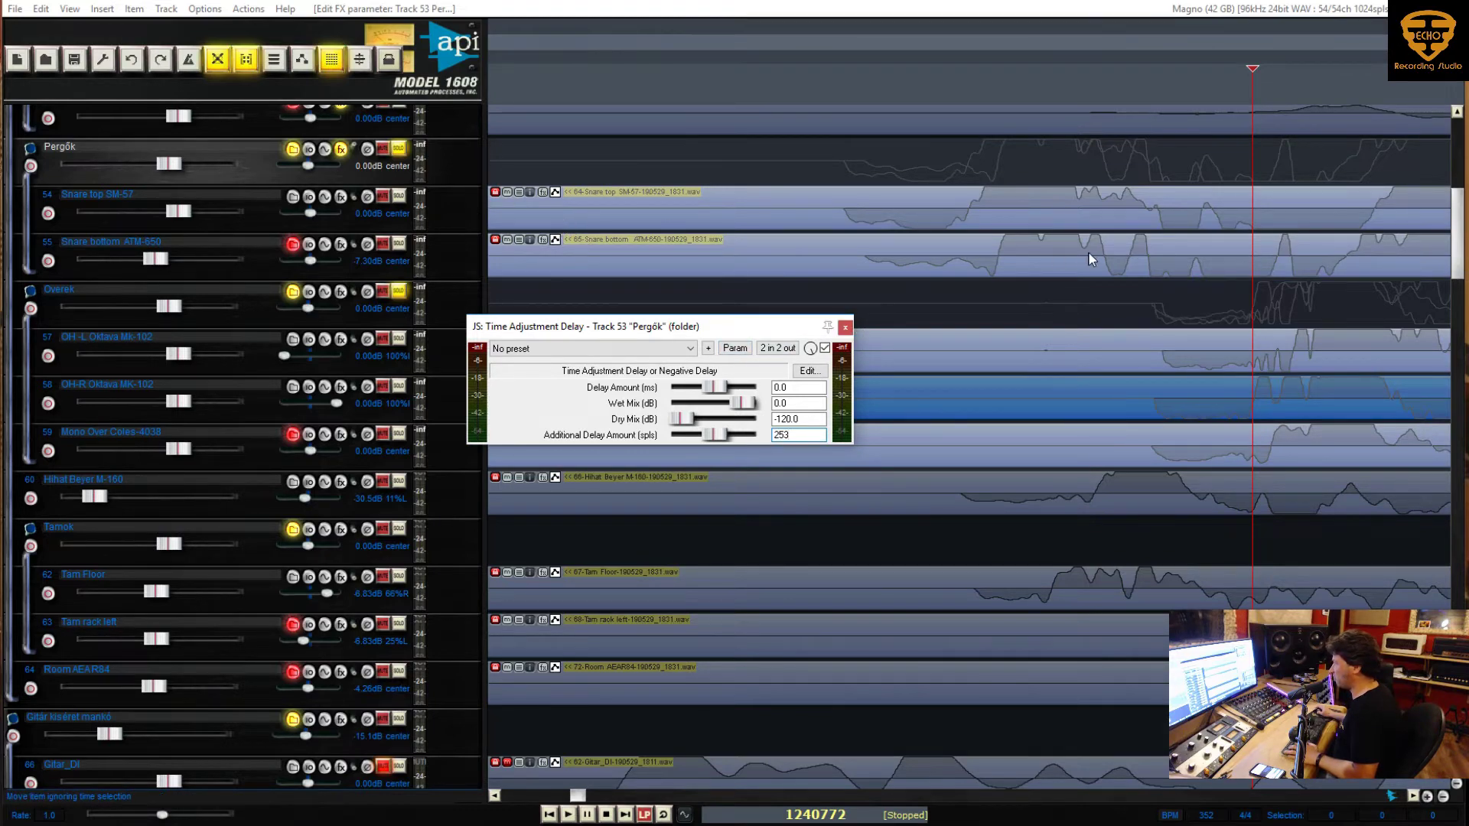
# Play the soloed snare and overhead tracks, compare the sound with the Pergők delay bypassed and active, and close the effect window
pyautogui.press('space')
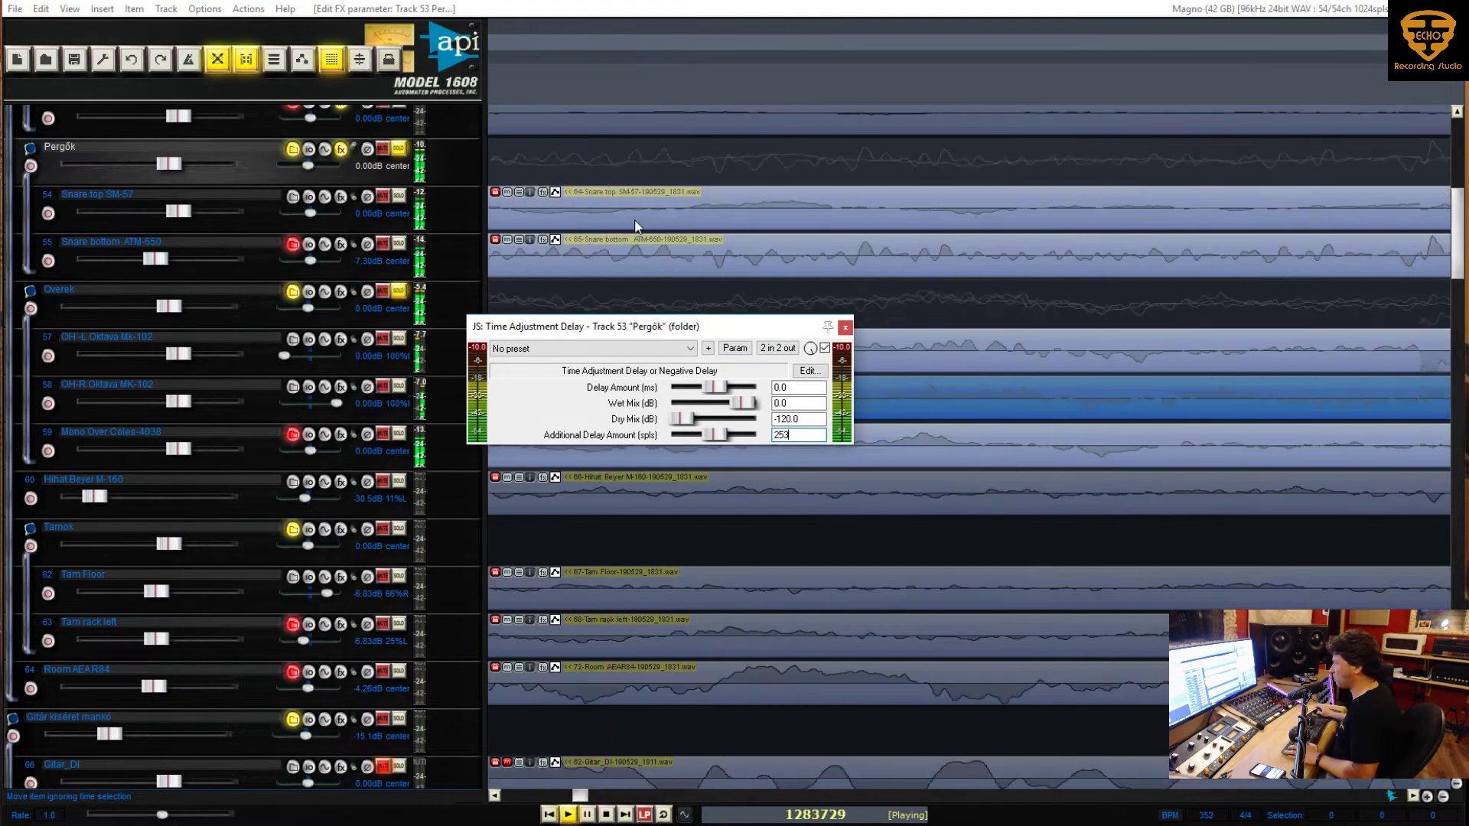
pyautogui.click(824, 348)
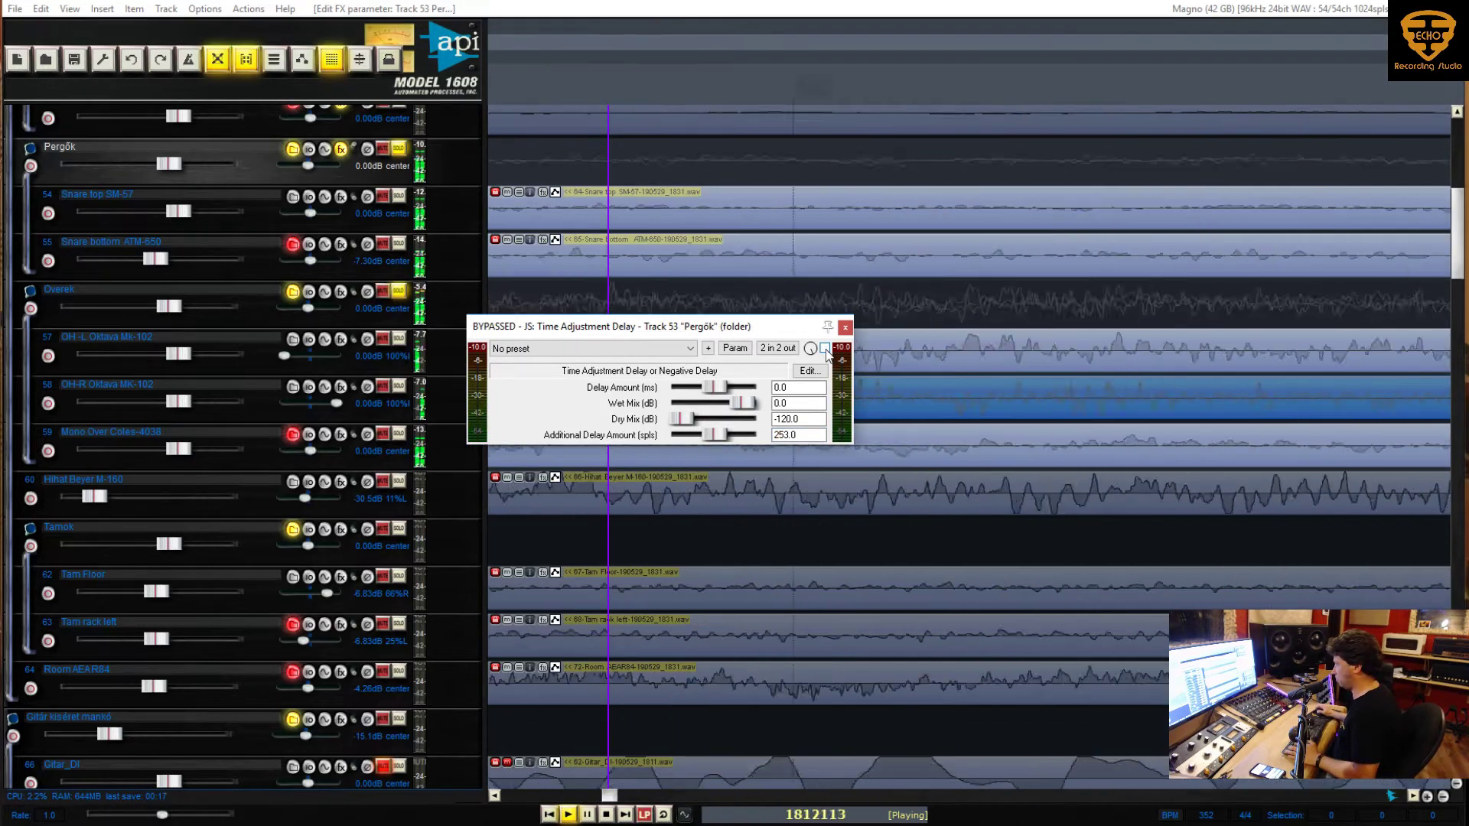
pyautogui.click(824, 348)
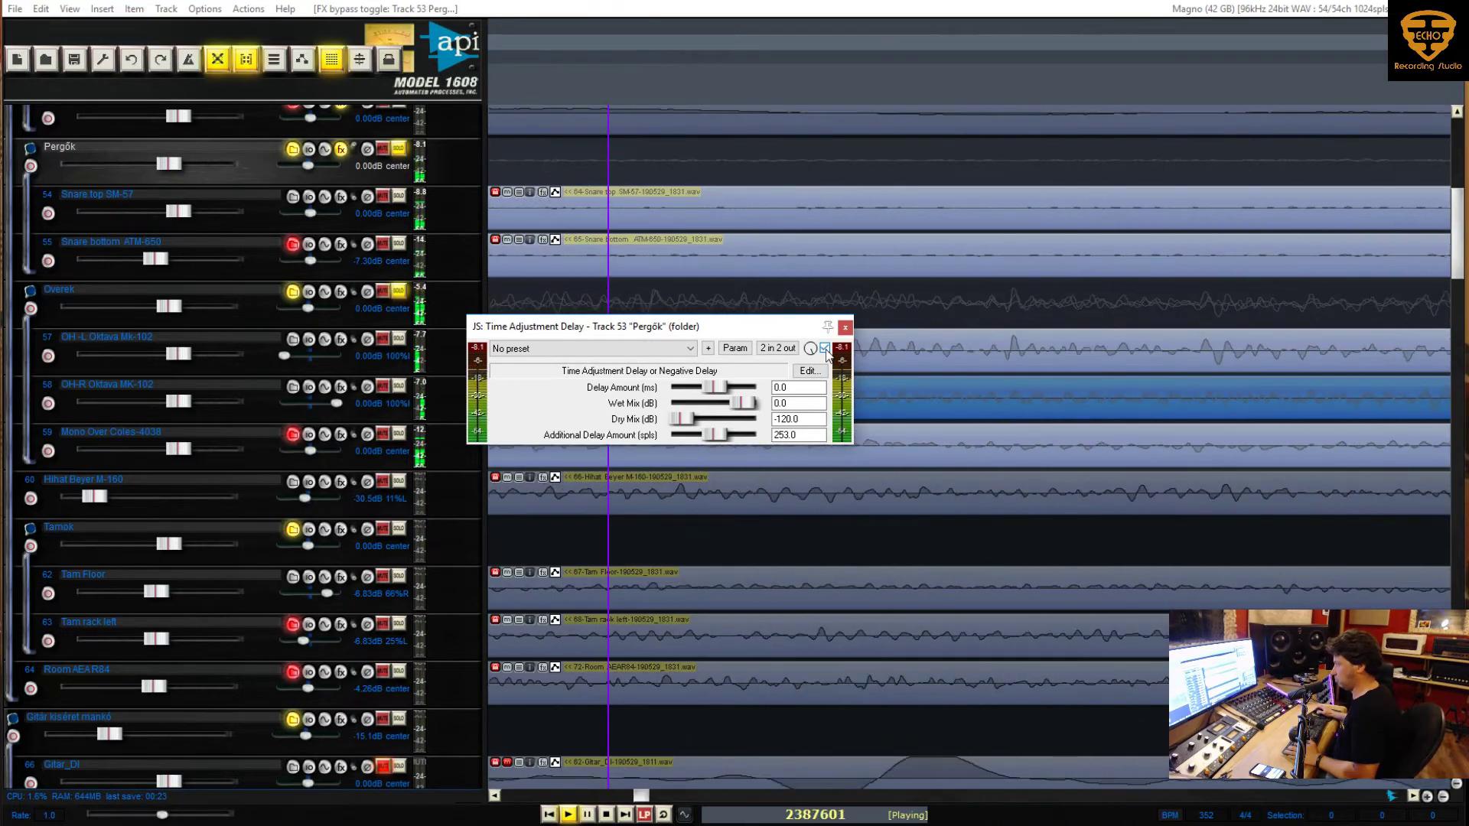
pyautogui.click(824, 348)
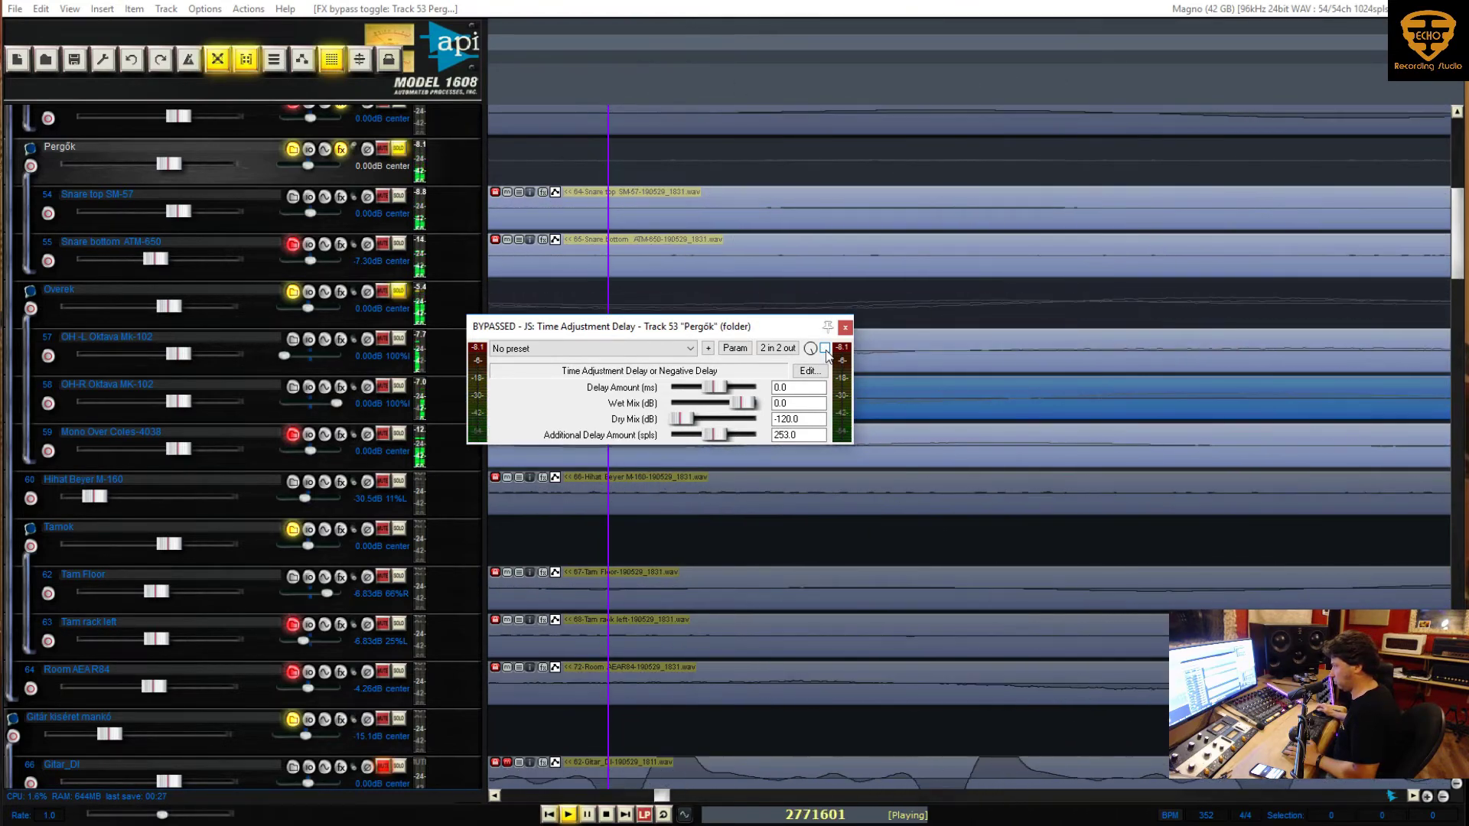
pyautogui.click(824, 349)
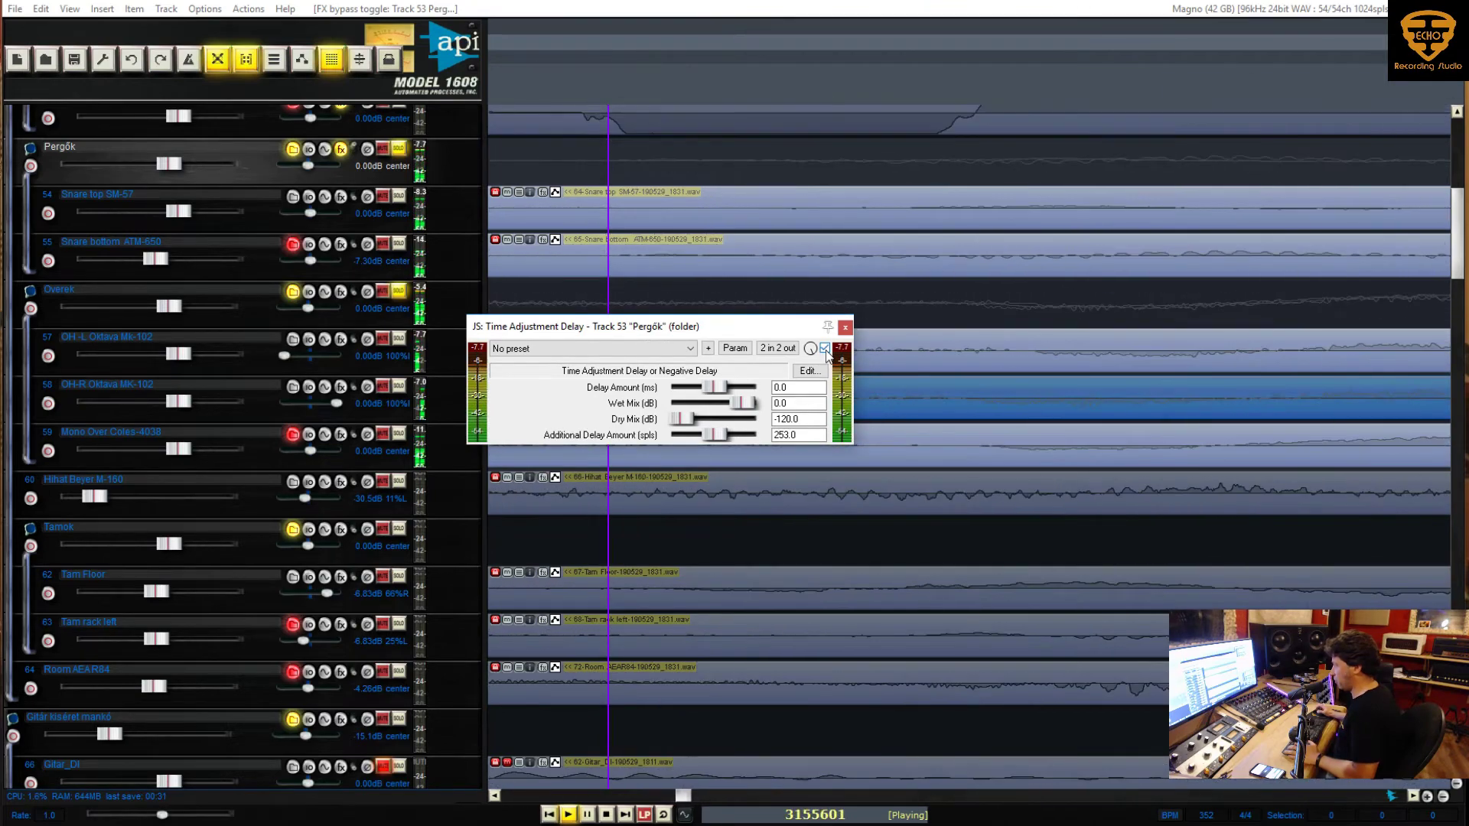
pyautogui.press('space')
pyautogui.scroll(3, 939, 263)
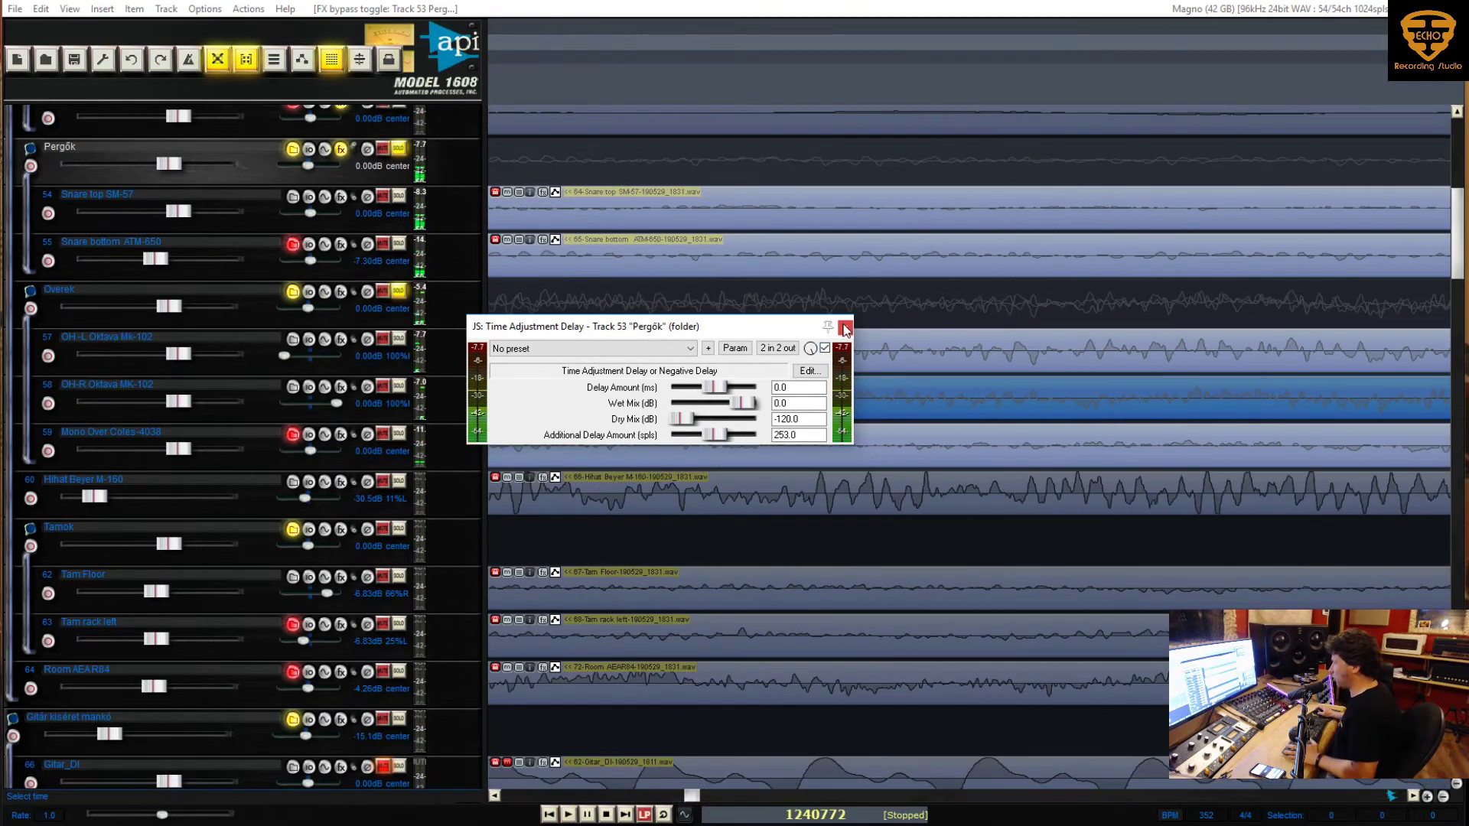
pyautogui.click(845, 328)
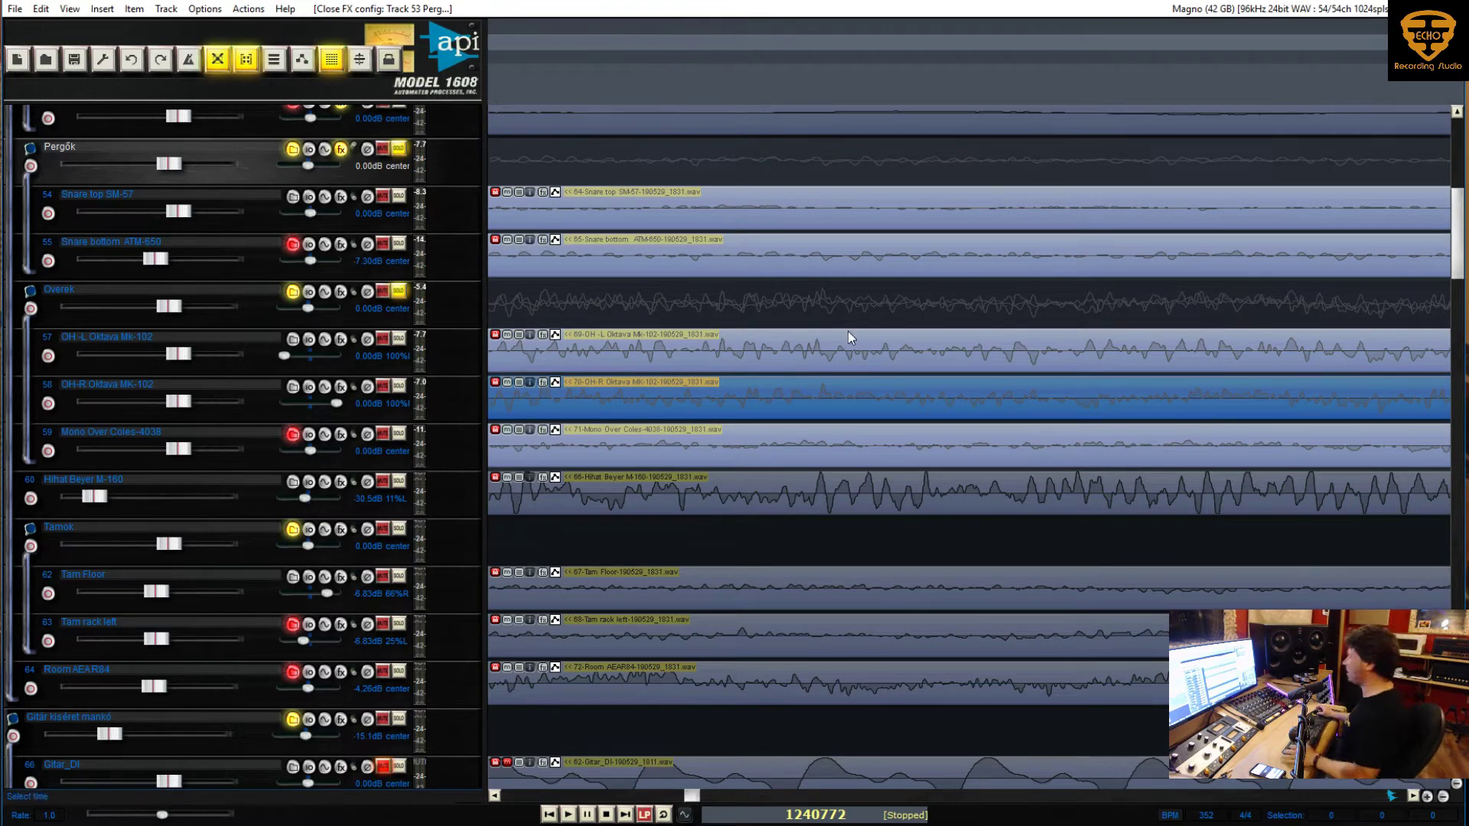
# Turn off solo on the Overek and Pergők folder tracks
pyautogui.scroll(3, 769, 354)
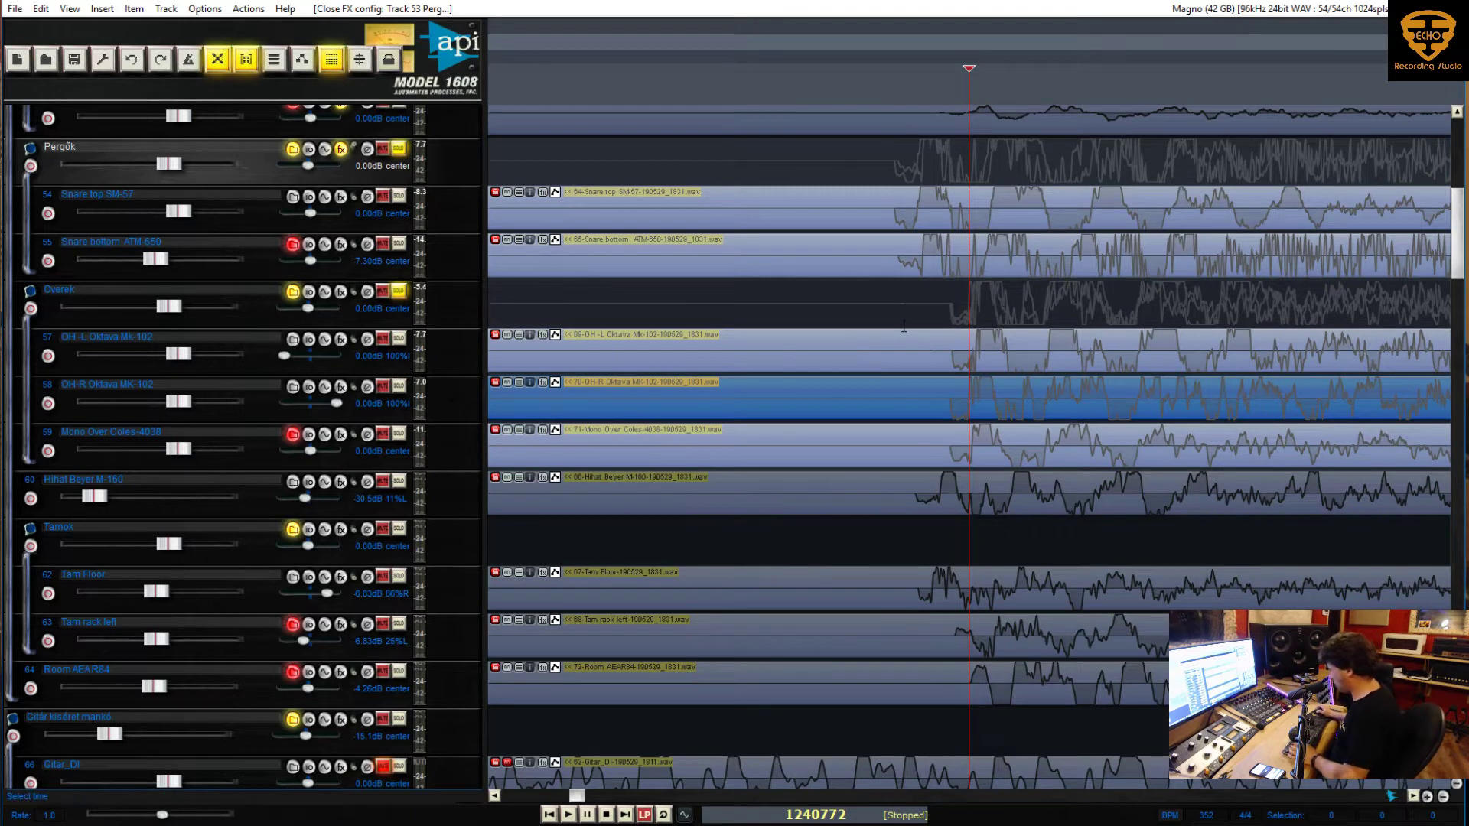
pyautogui.scroll(-2, 904, 324)
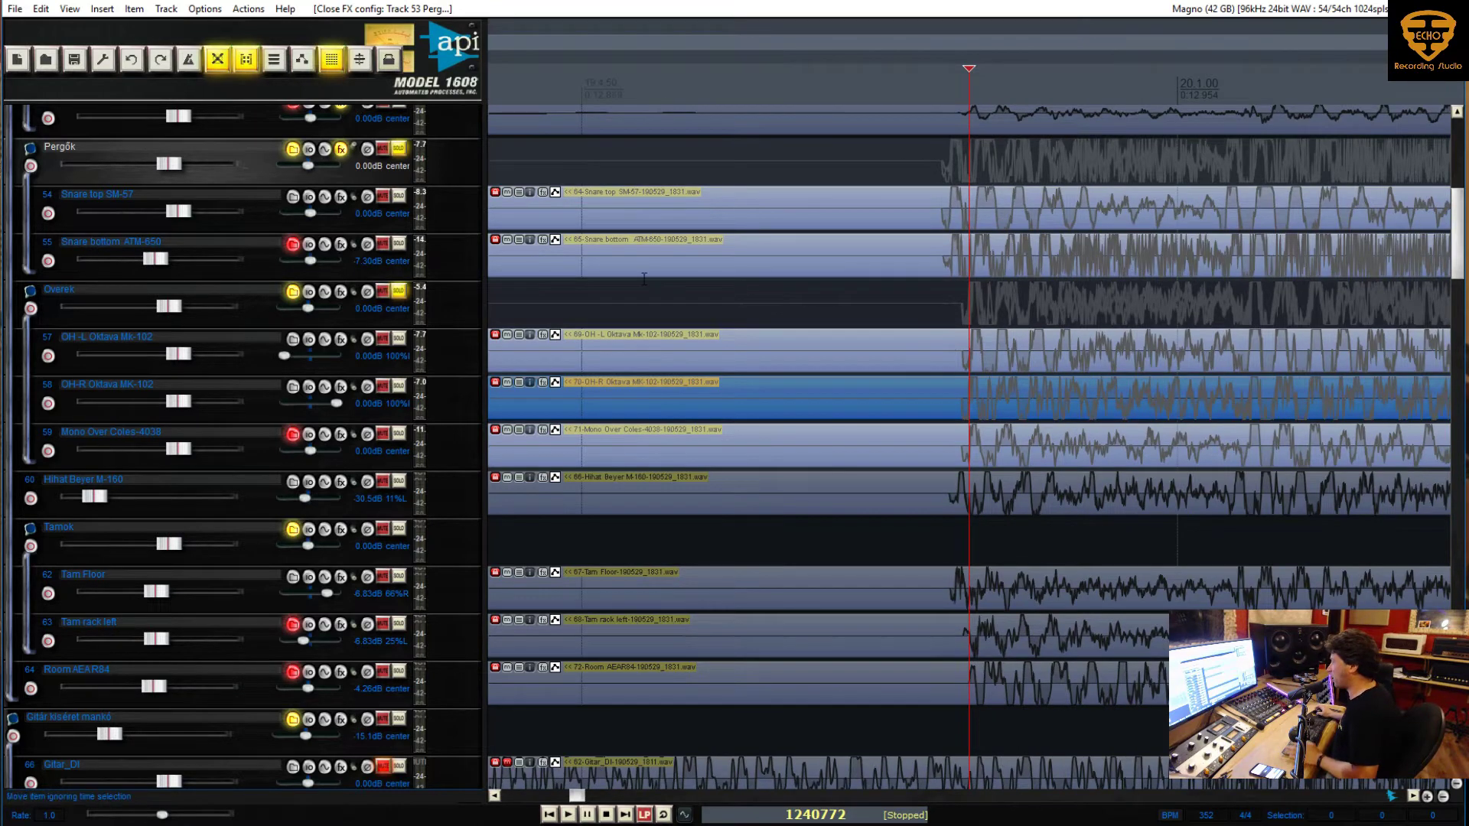
pyautogui.click(398, 292)
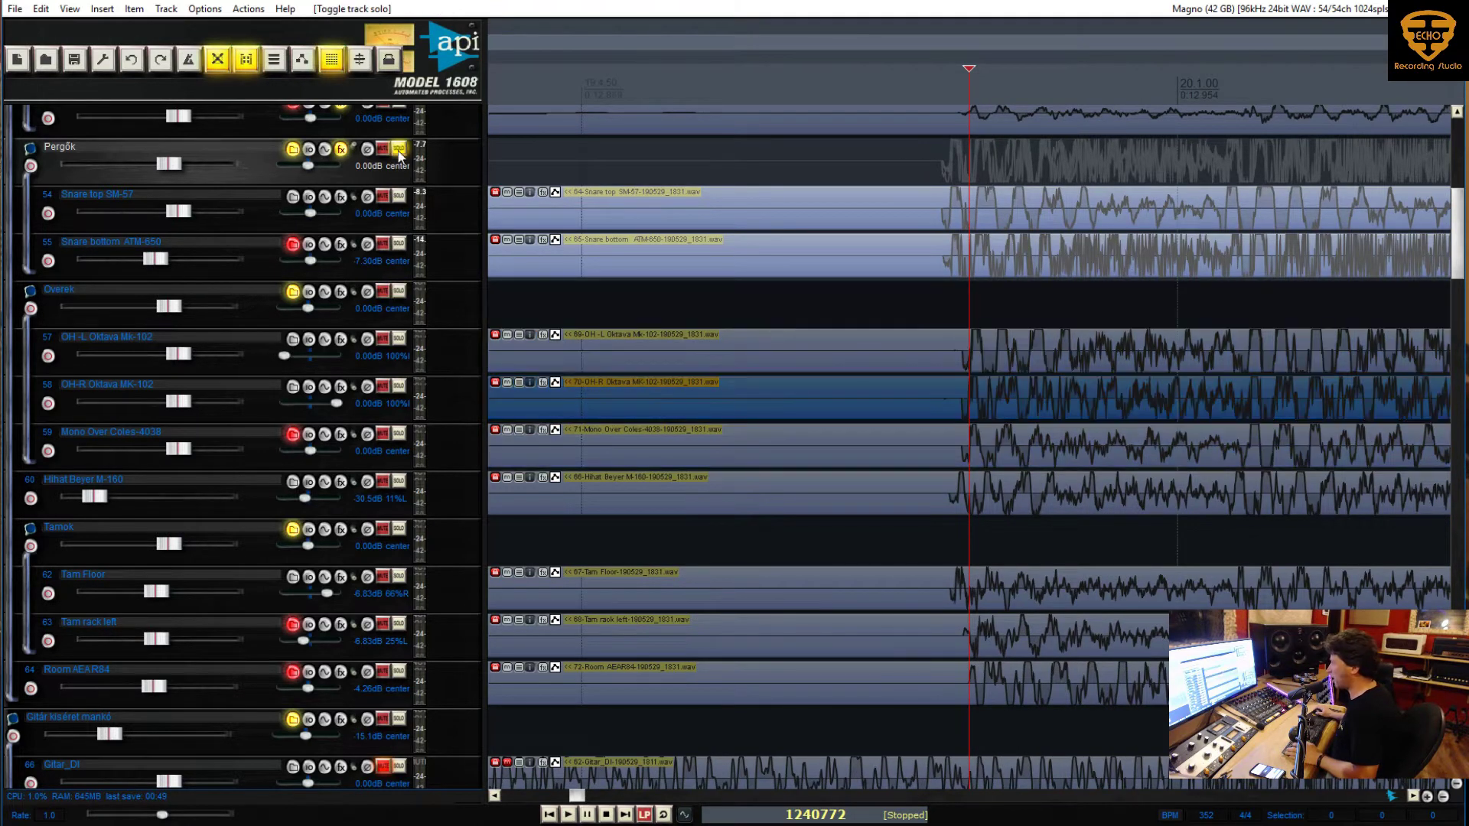
pyautogui.click(398, 153)
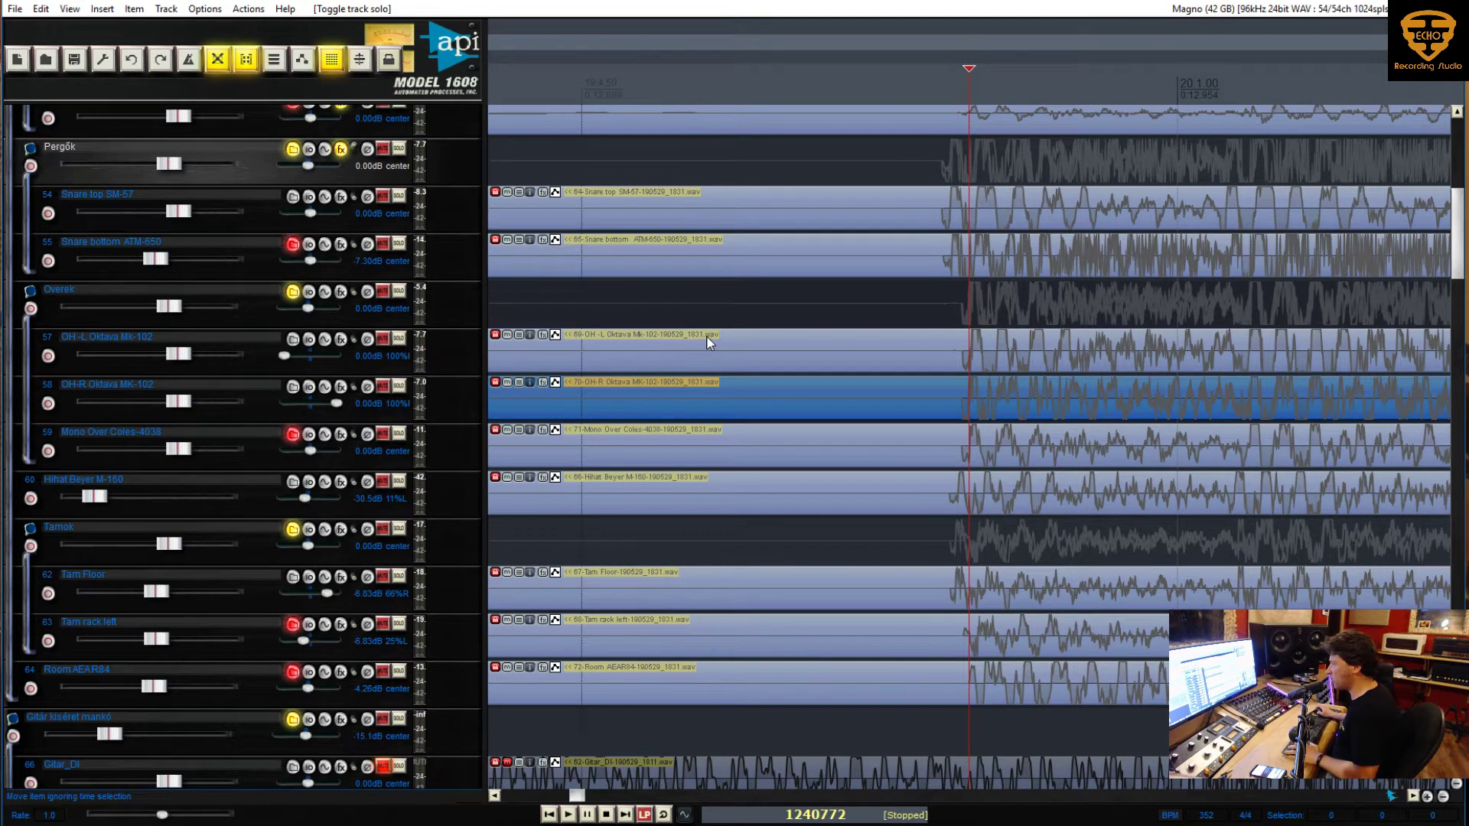
# Play the full drum kit and compare it with the Kick EV RE-20 and Pergők track effects disabled and enabled
pyautogui.press('space')
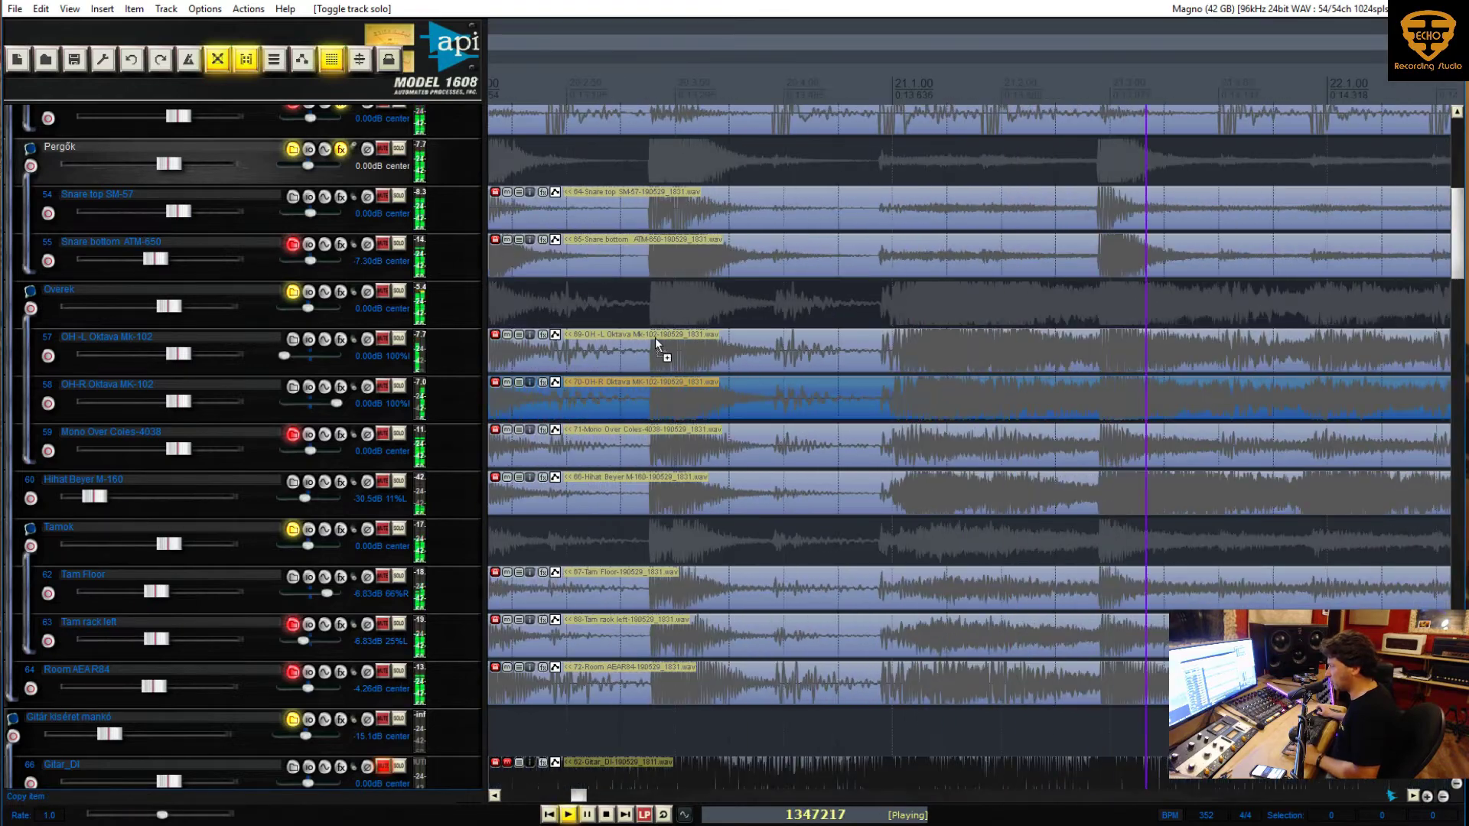
pyautogui.press('pagedown')
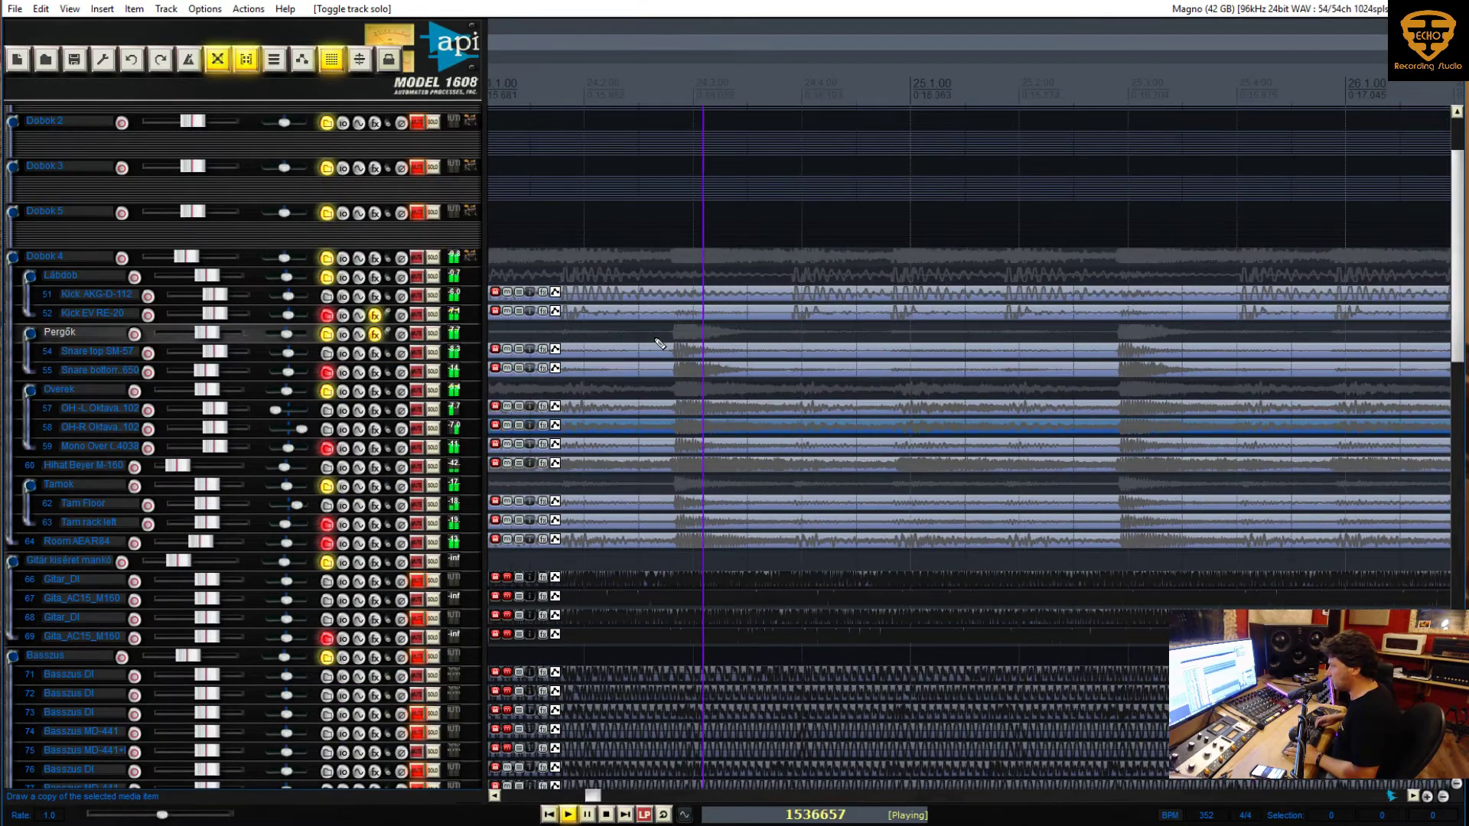
pyautogui.click(375, 334)
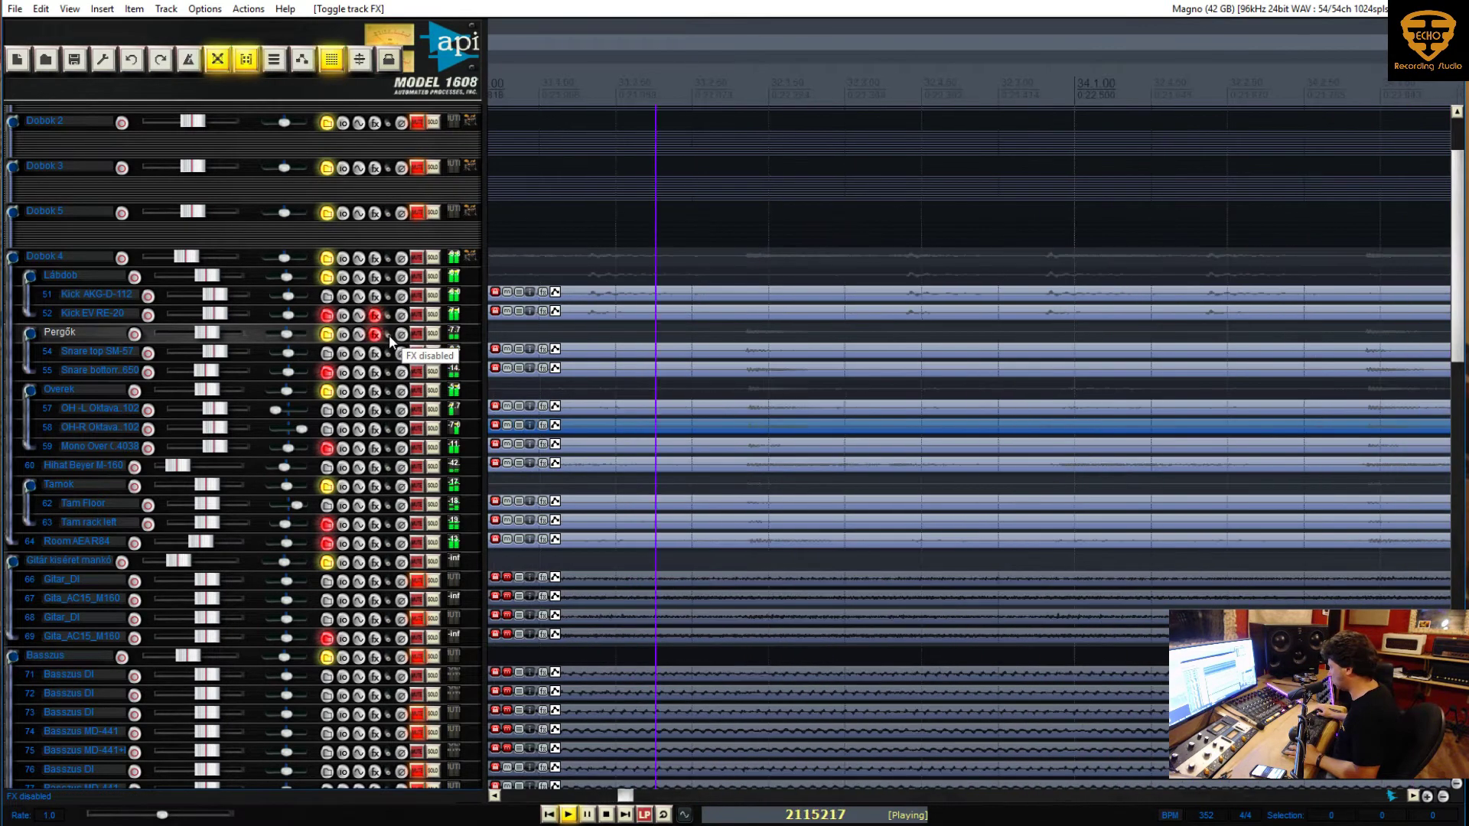
pyautogui.click(388, 335)
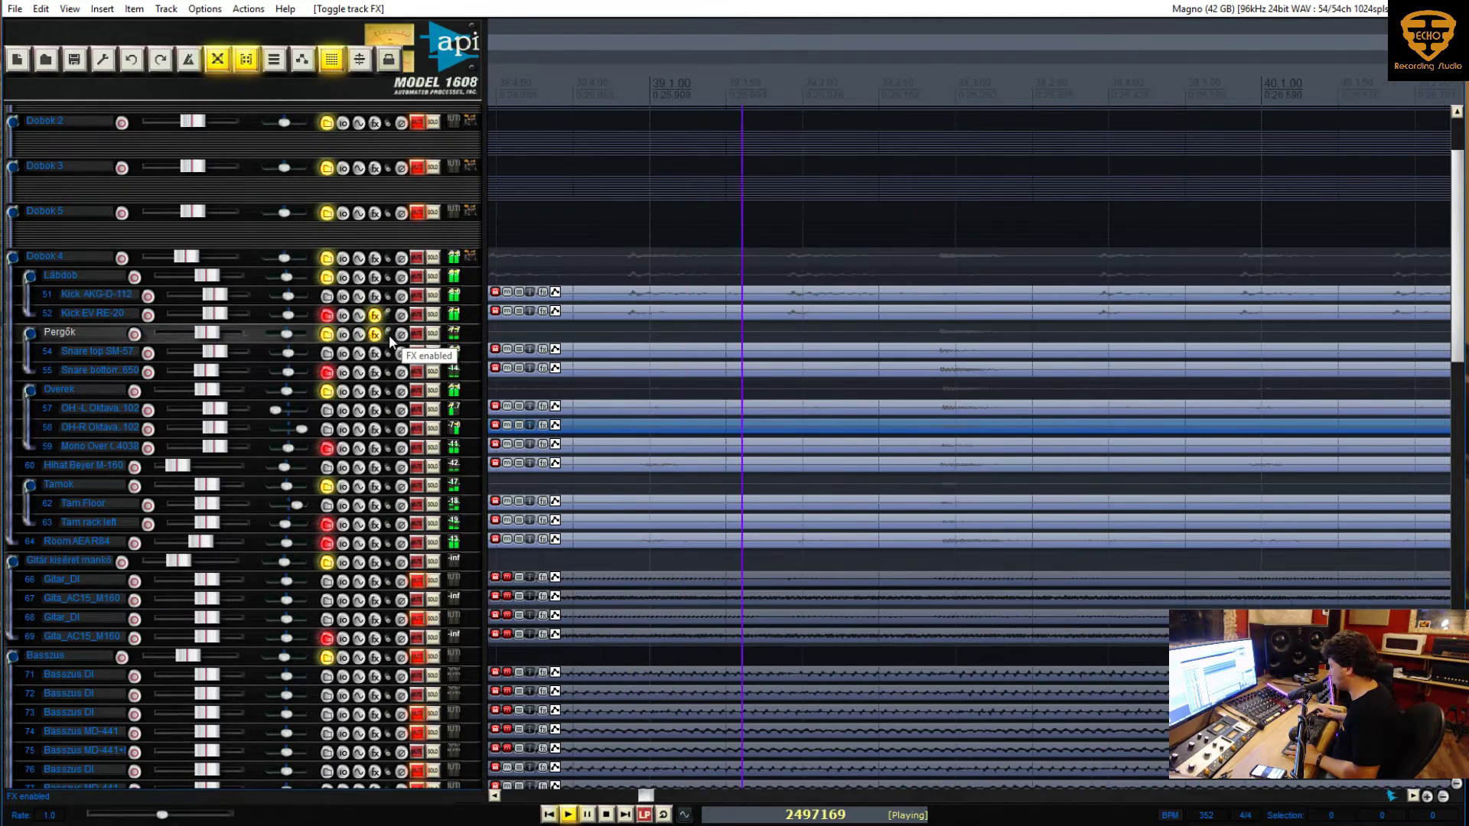
pyautogui.click(389, 333)
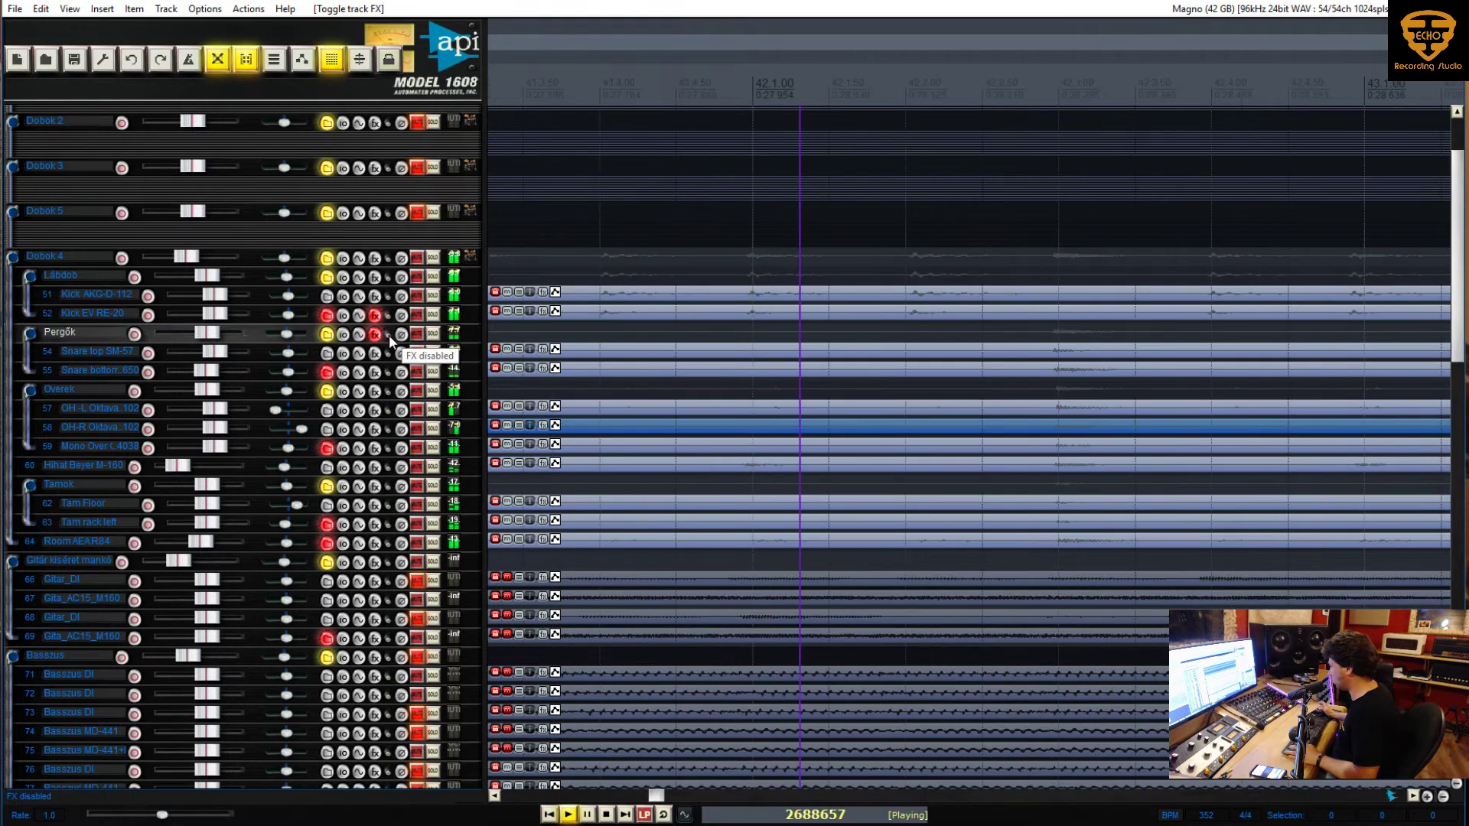
pyautogui.click(389, 334)
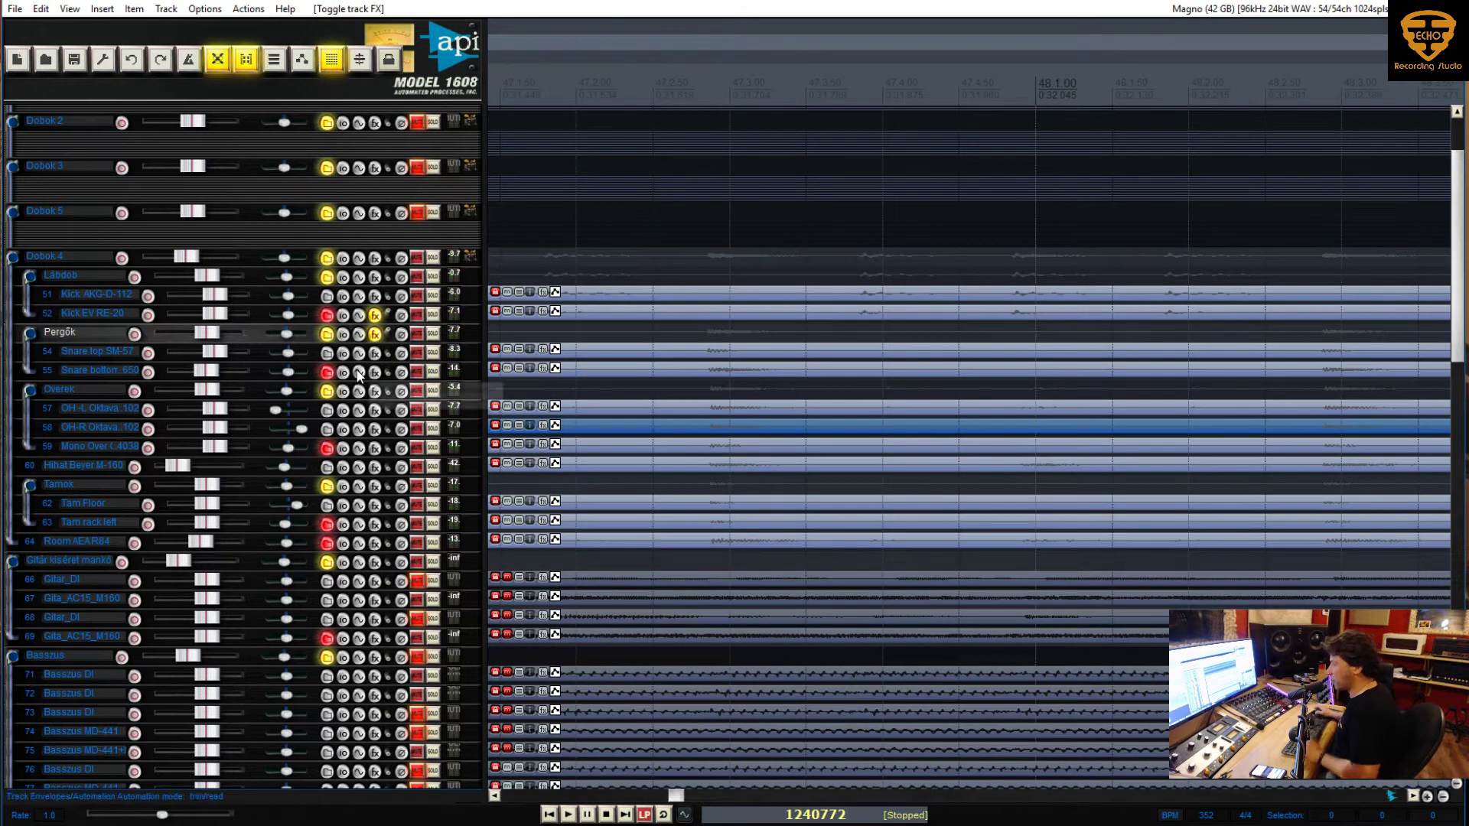
pyautogui.scroll(-5, 358, 374)
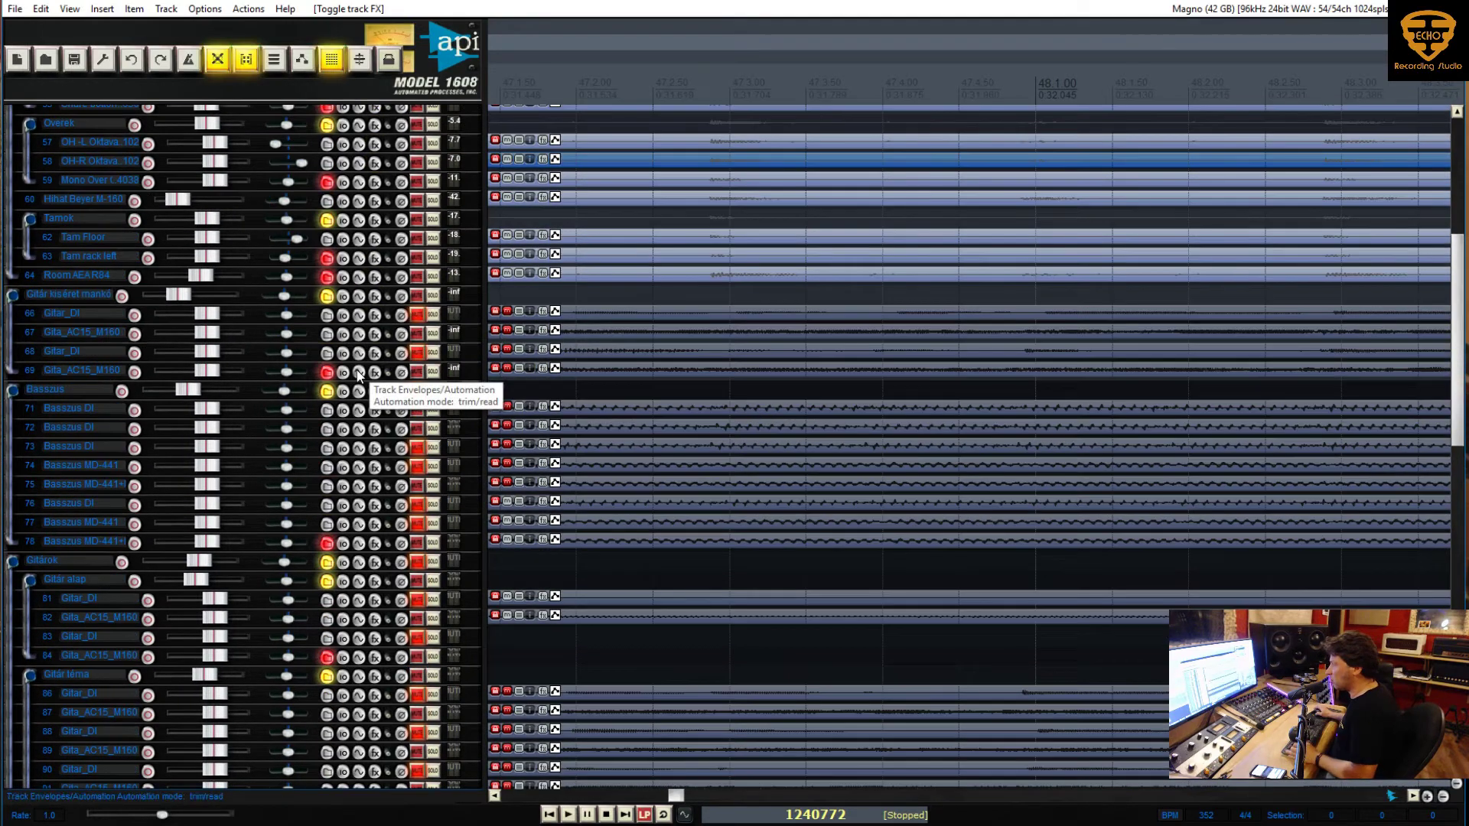
# Look through the guitar, bass, Moog and vocal tracks of the whole song, and return to the drum tracks
pyautogui.scroll(-1, 357, 369)
pyautogui.scroll(-1, 375, 357)
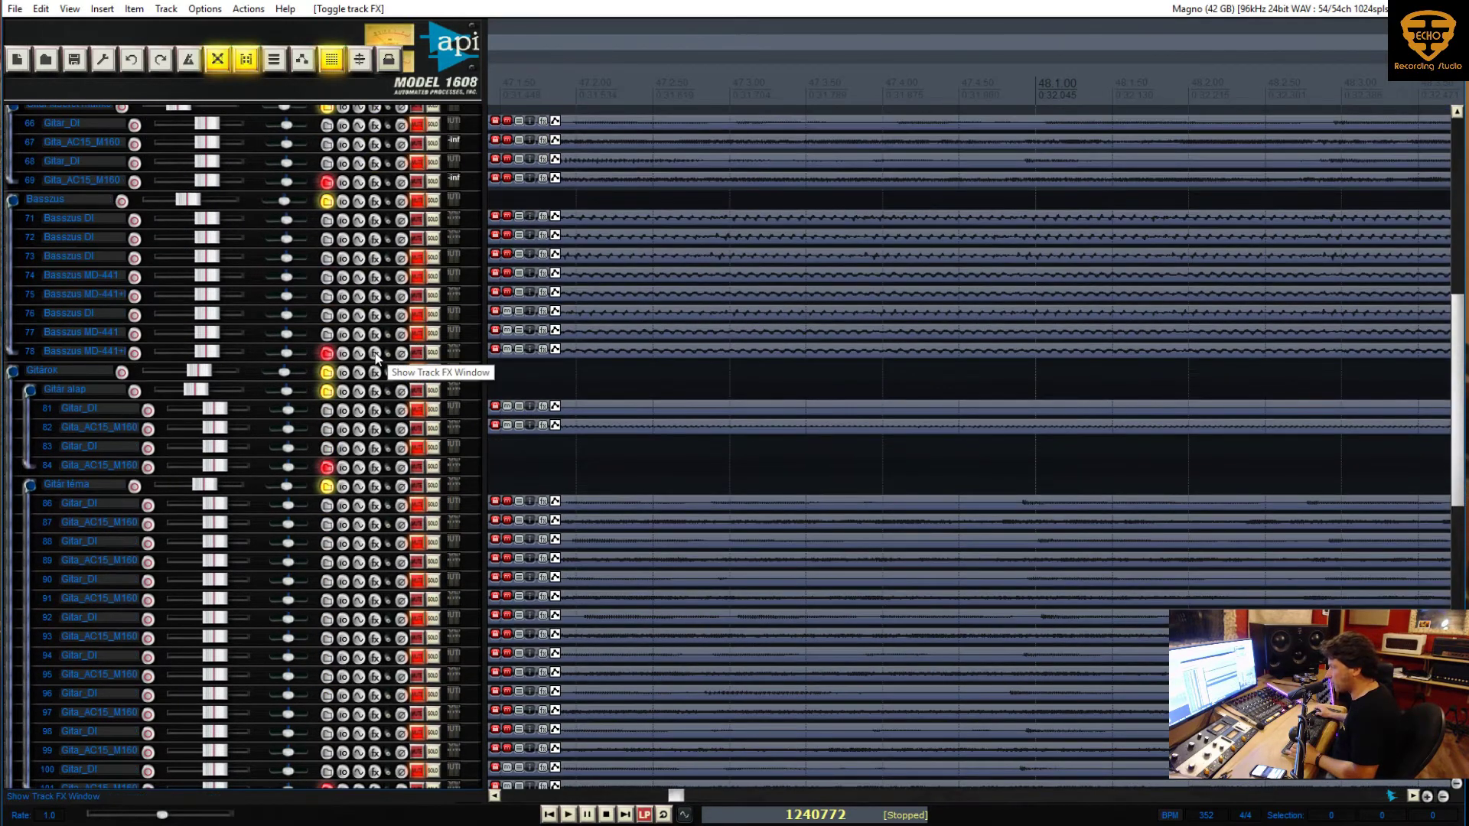
pyautogui.scroll(-3, 375, 357)
pyautogui.press('-')
pyautogui.scroll(-1, 688, 428)
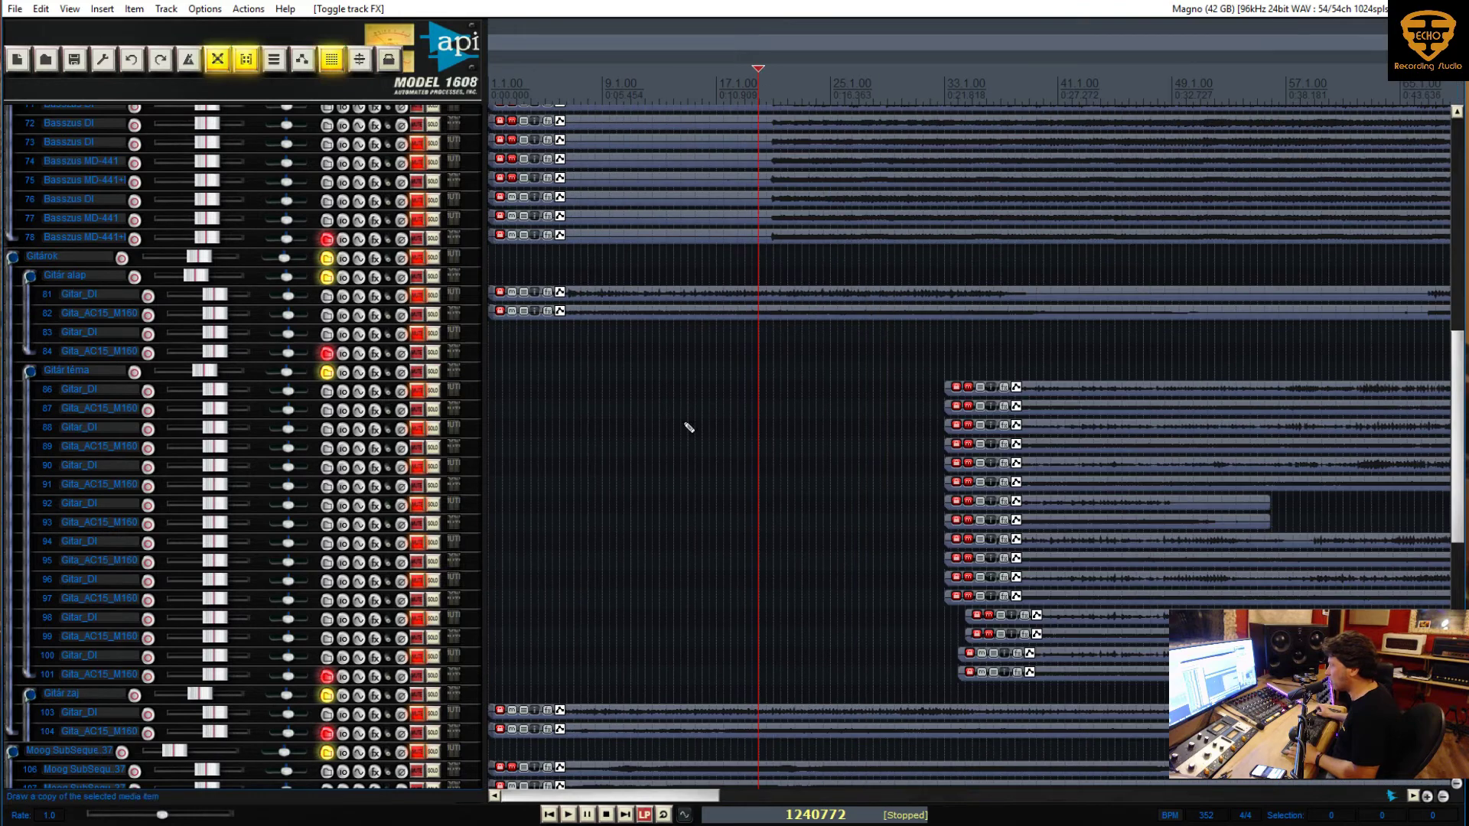
pyautogui.scroll(-3, 673, 417)
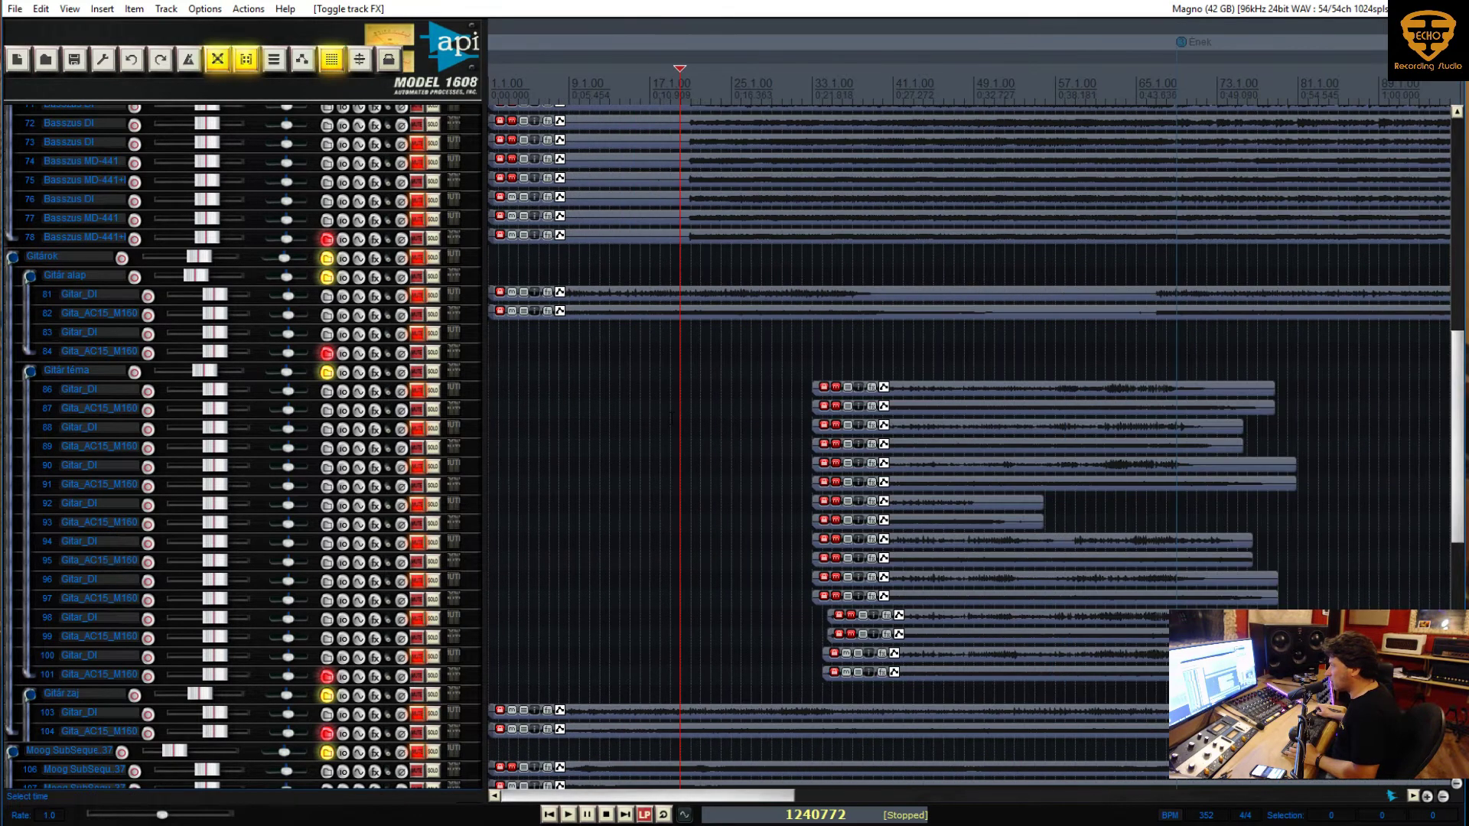
pyautogui.scroll(-1, 343, 361)
pyautogui.scroll(-2, 344, 361)
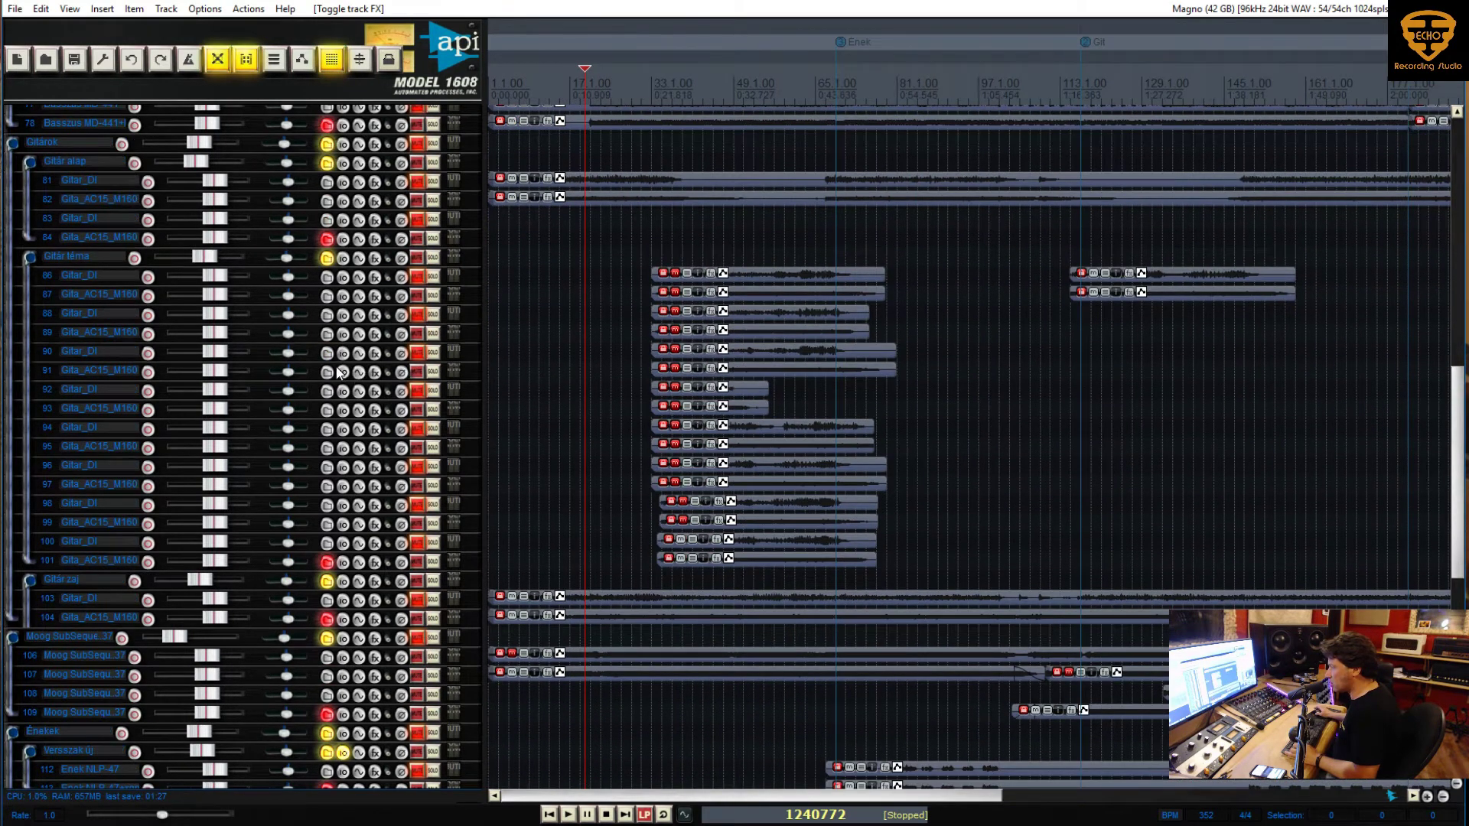
pyautogui.scroll(-2, 338, 367)
pyautogui.scroll(-5, 338, 372)
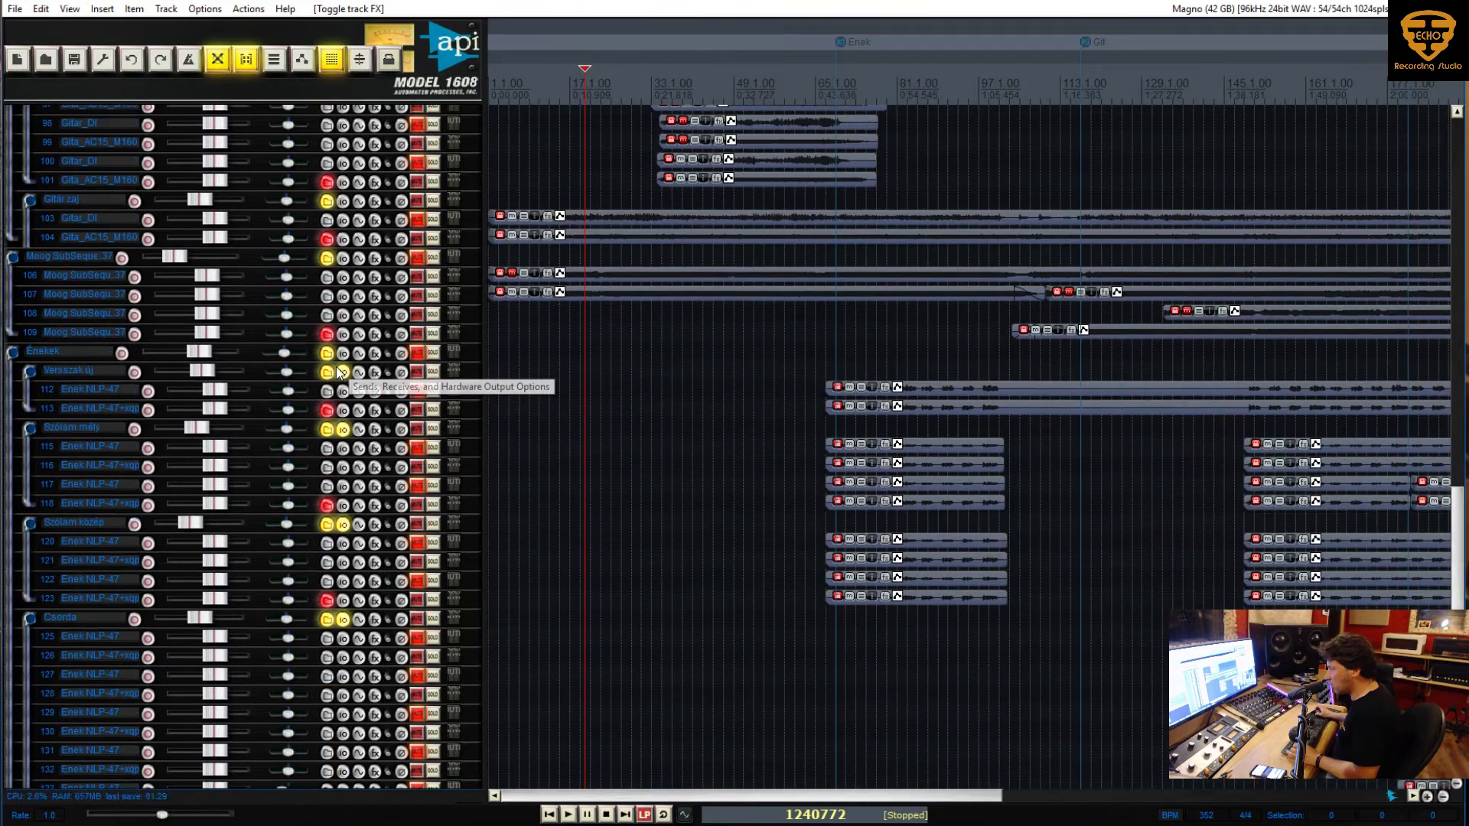
pyautogui.scroll(-2, 337, 372)
pyautogui.scroll(15, 337, 372)
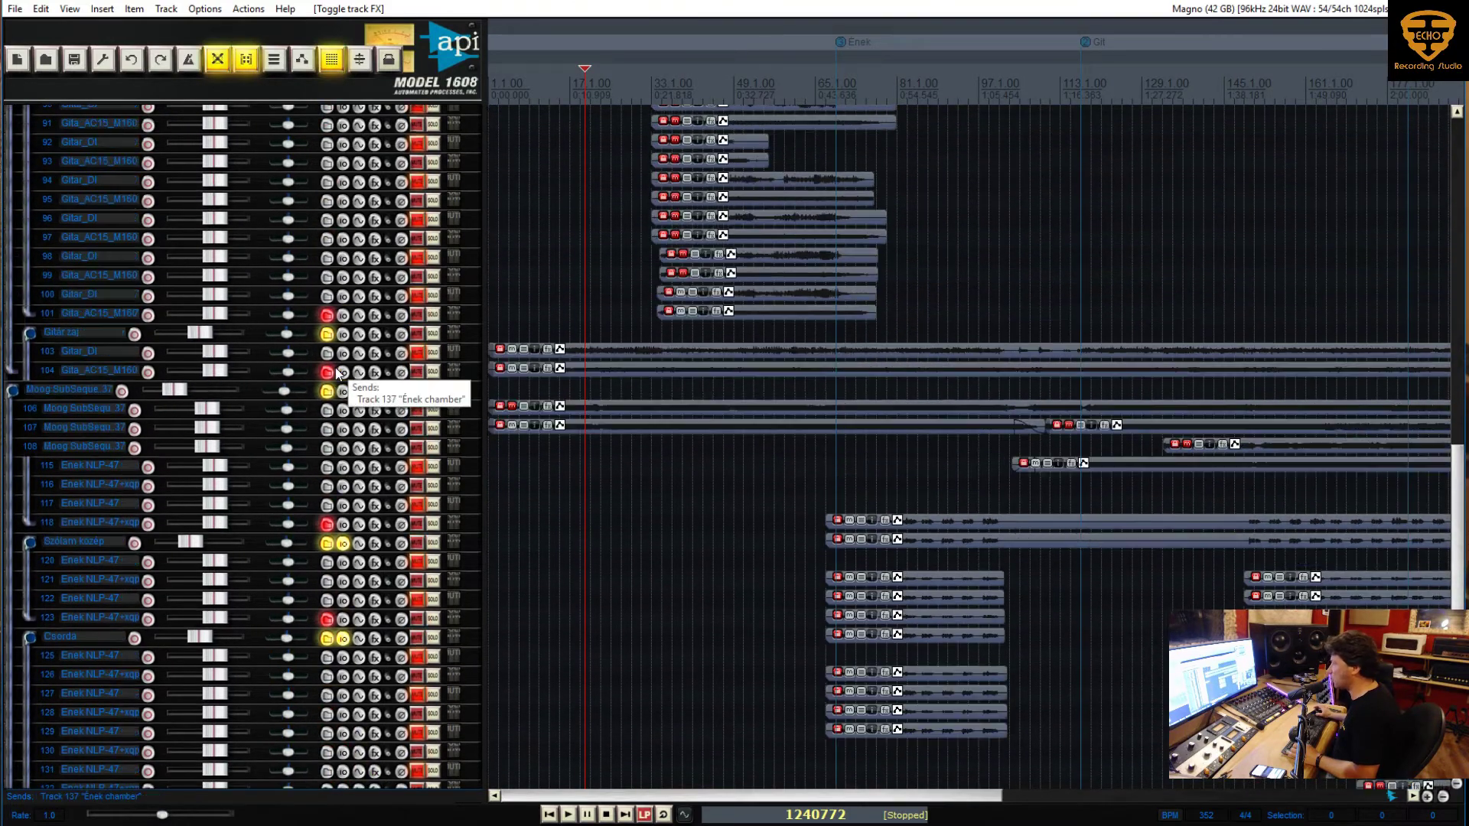
pyautogui.scroll(4, 336, 368)
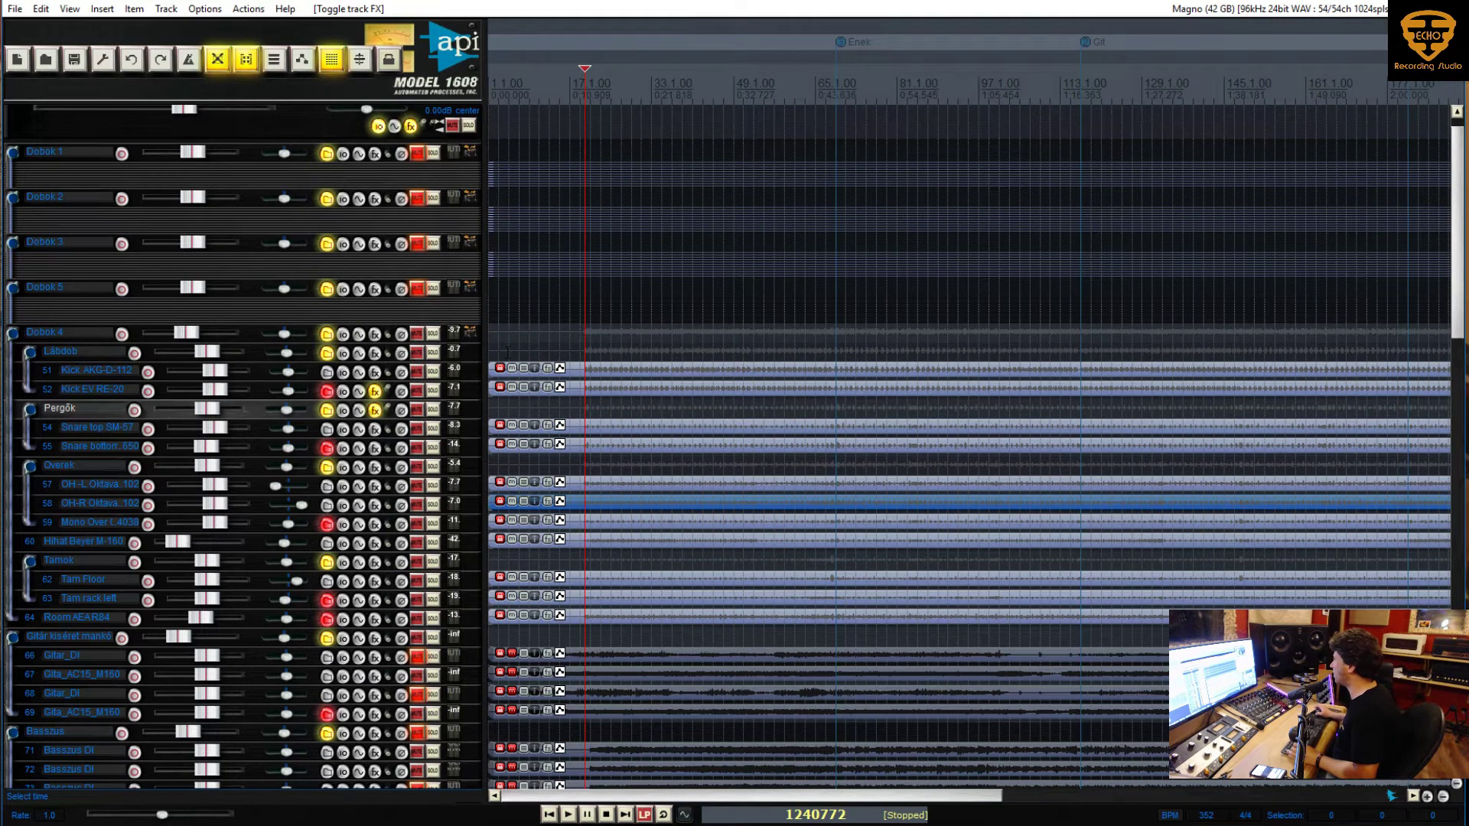
pyautogui.scroll(1, 375, 360)
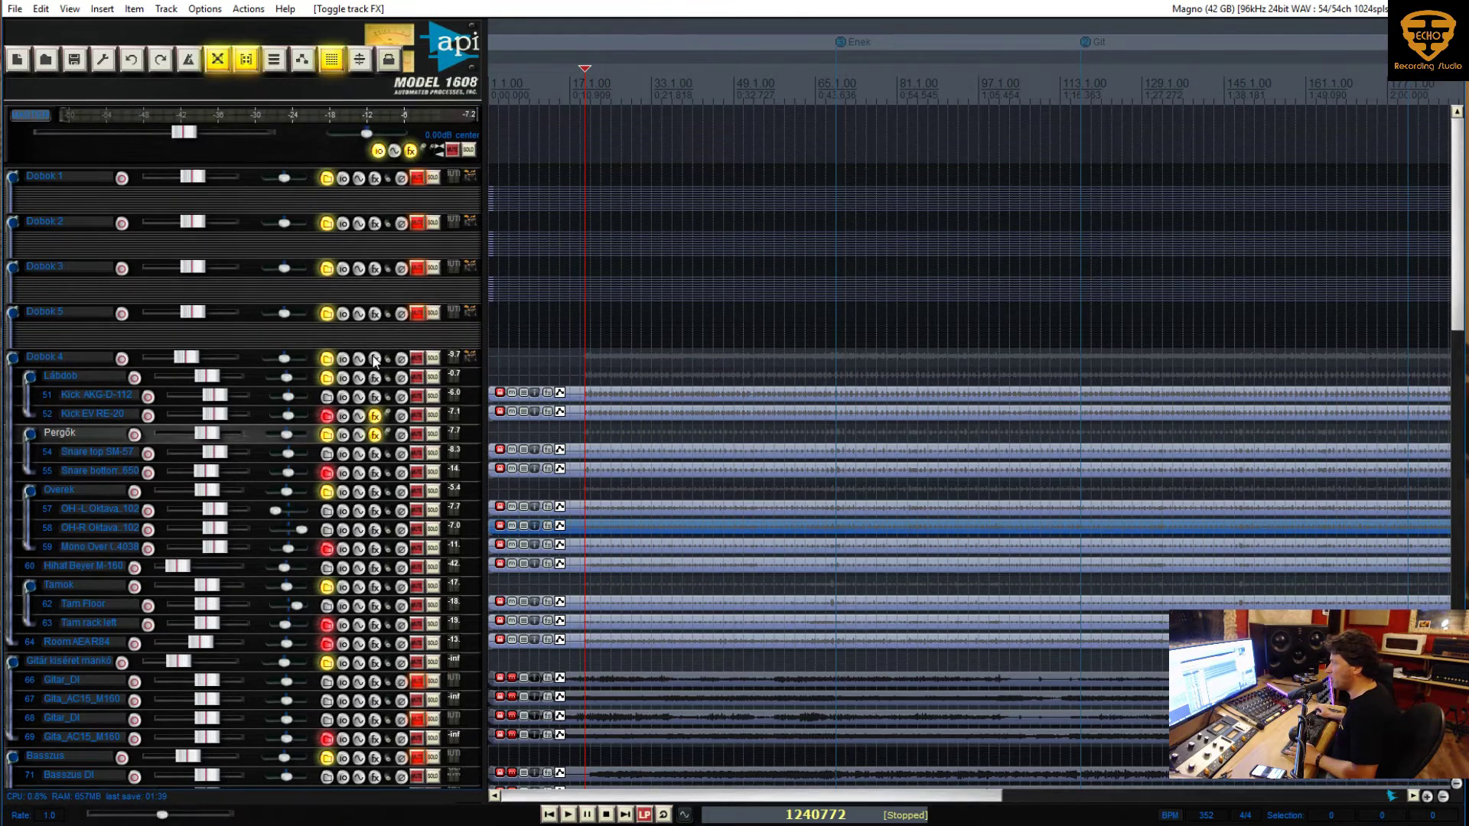
pyautogui.scroll(-5, 375, 360)
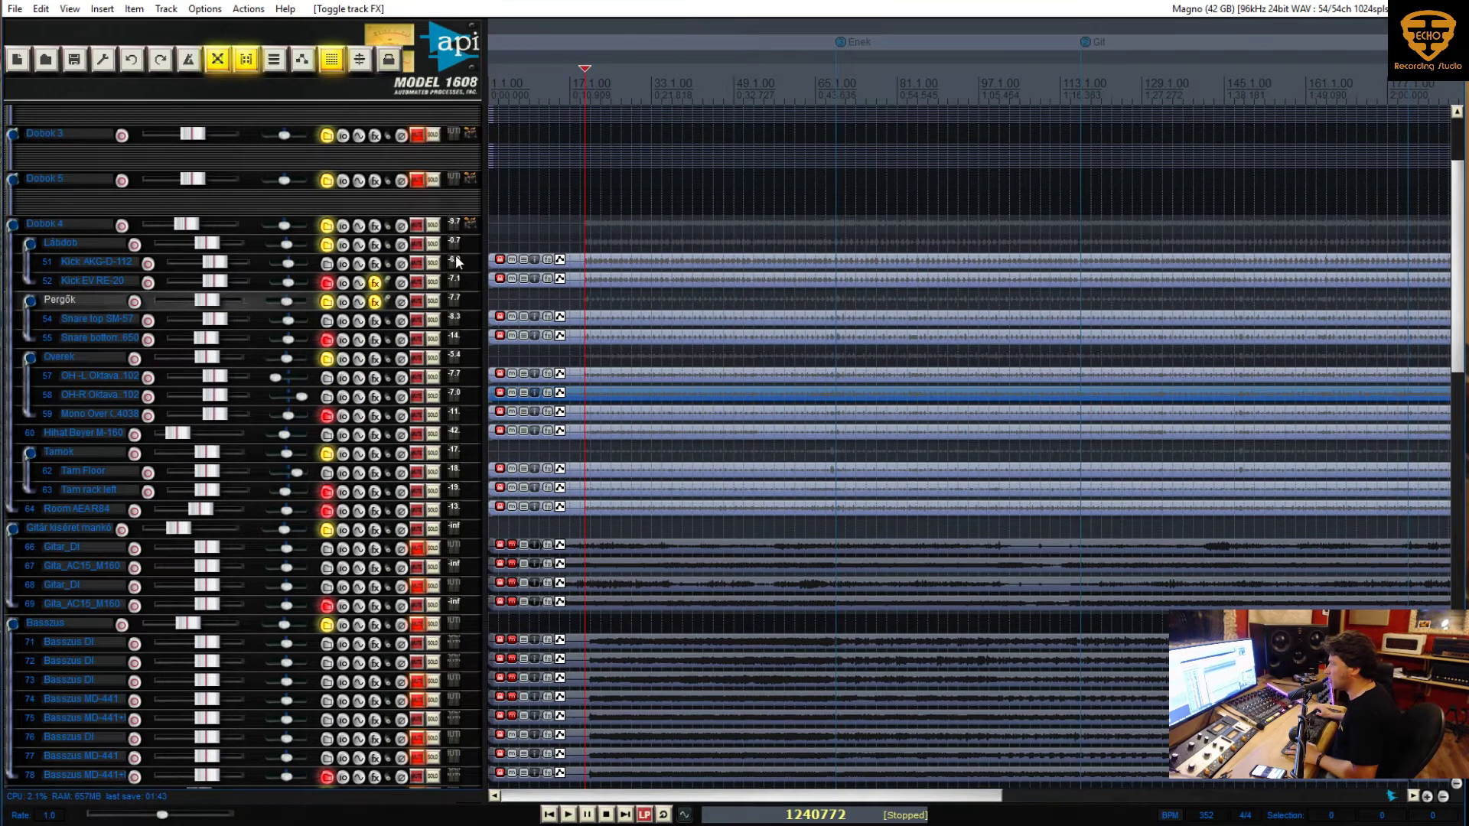
# Move the edit cursor to the start of the project and unsolo all tracks
pyautogui.click(523, 238)
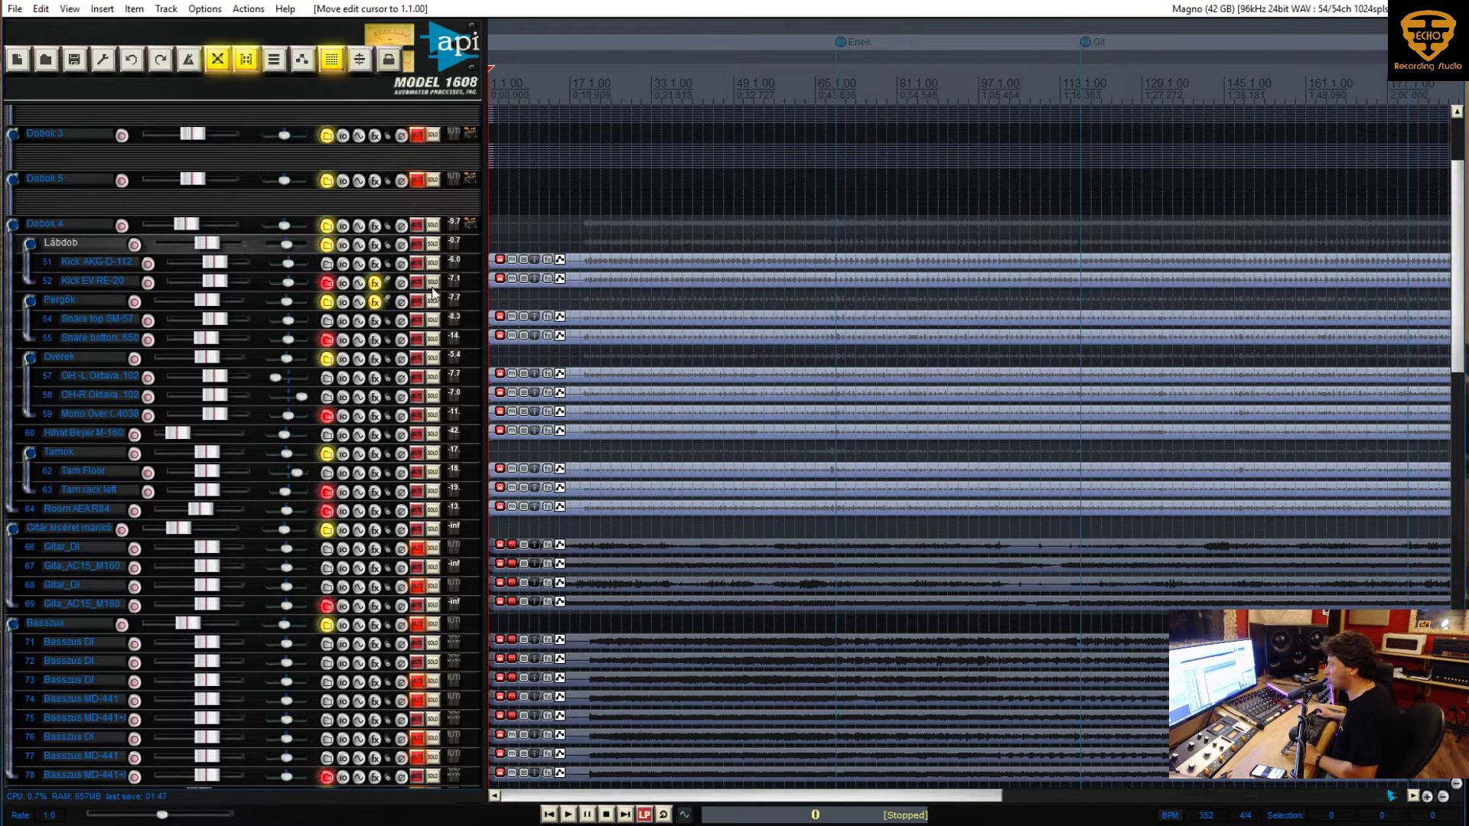
pyautogui.rightClick(436, 383)
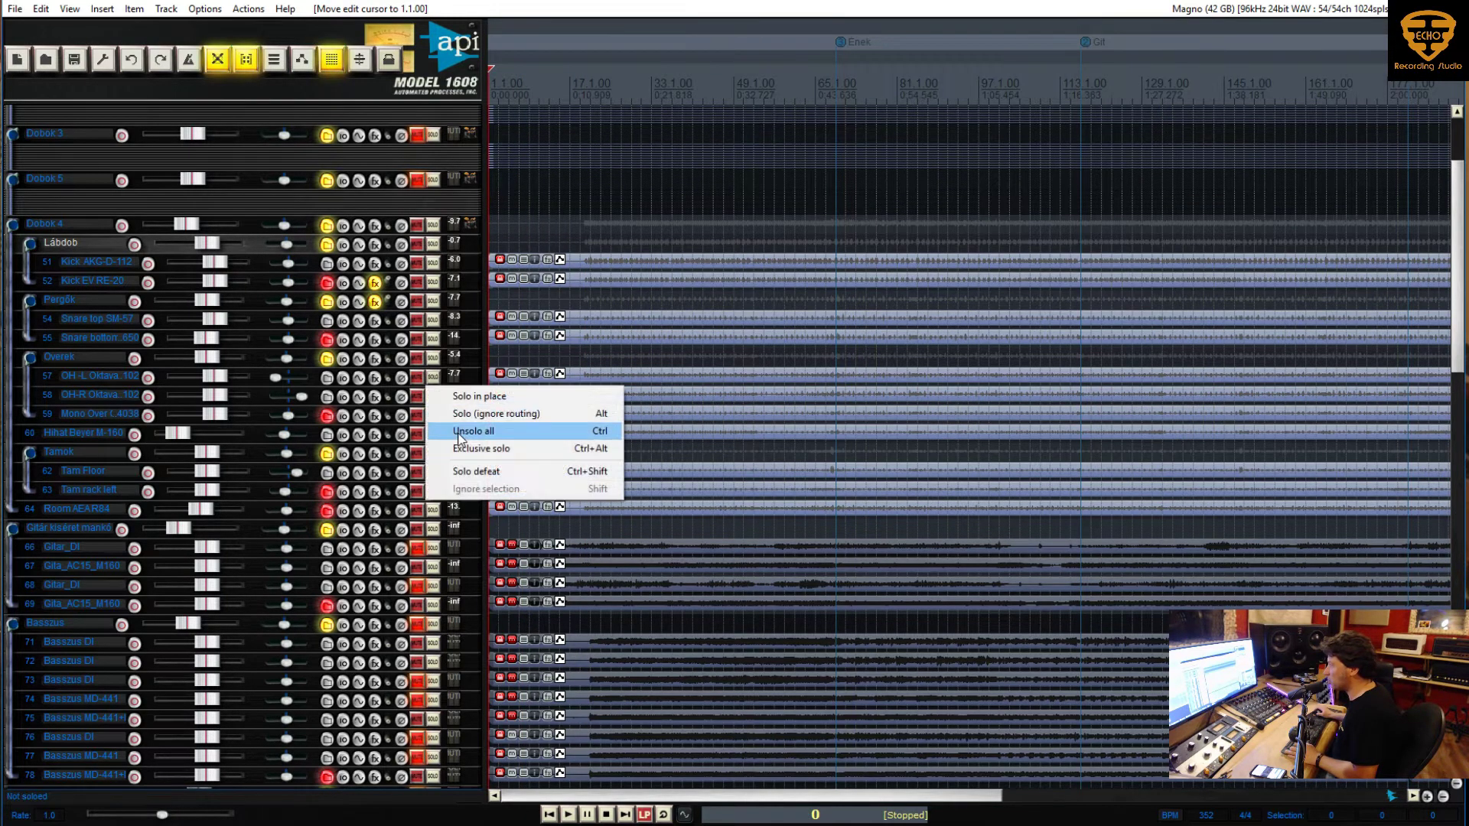
pyautogui.click(459, 429)
# Unmute the Basszus, Gitárok and Énekek folder tracks
pyautogui.scroll(-6, 394, 436)
pyautogui.click(421, 463)
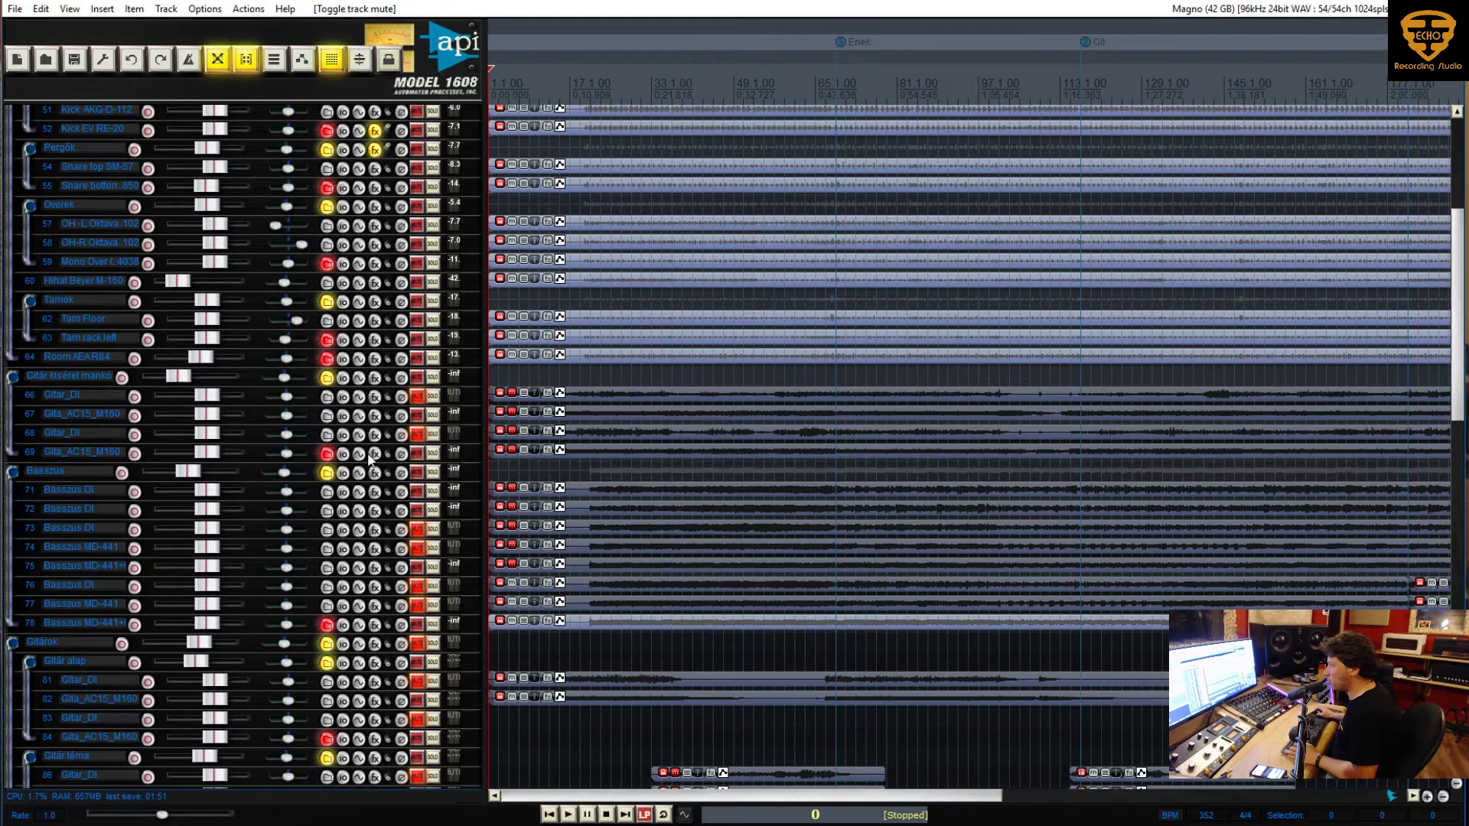
pyautogui.scroll(-5, 382, 467)
pyautogui.scroll(-10, 419, 498)
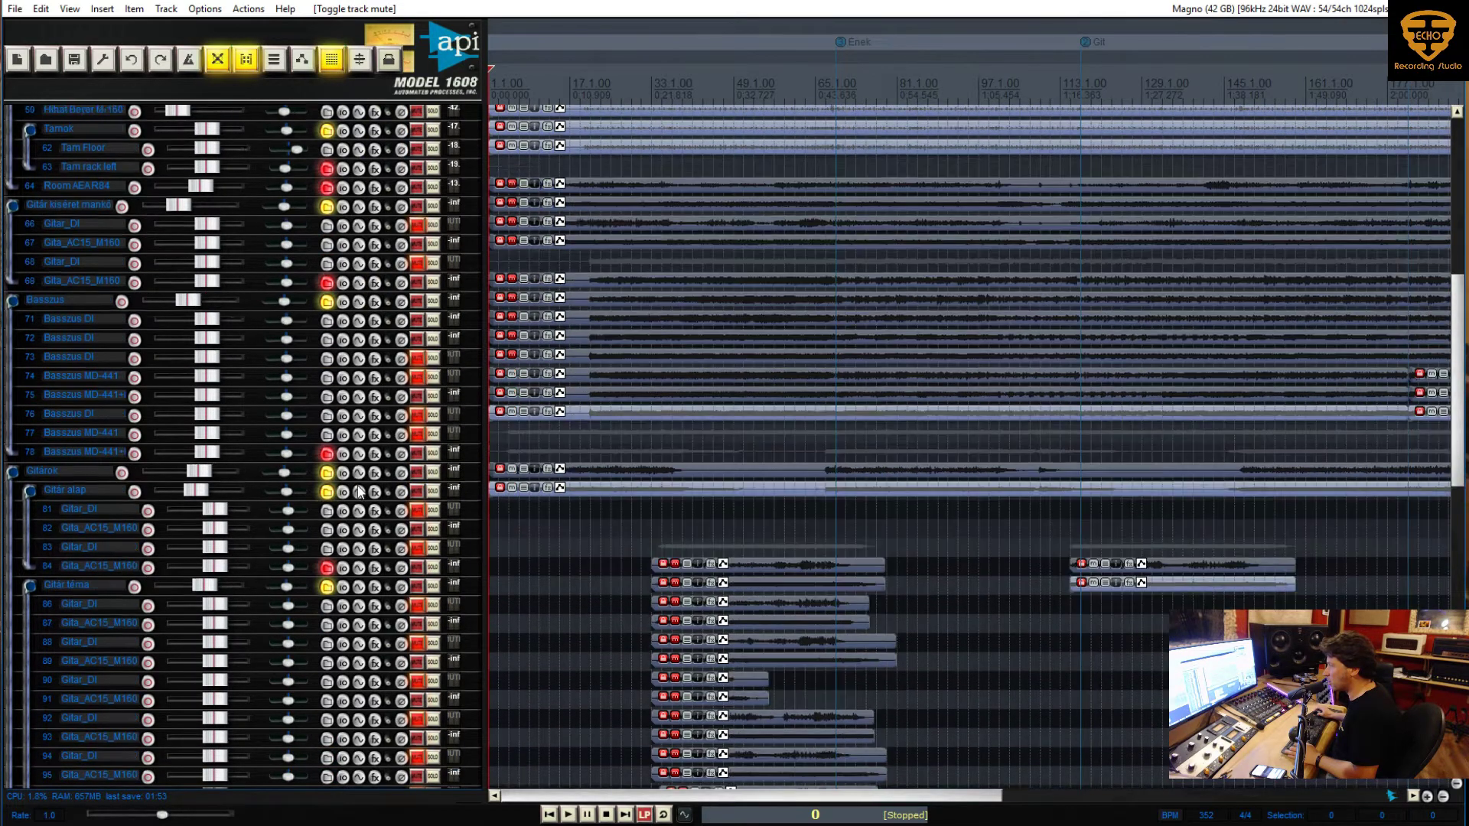
pyautogui.scroll(-5, 404, 610)
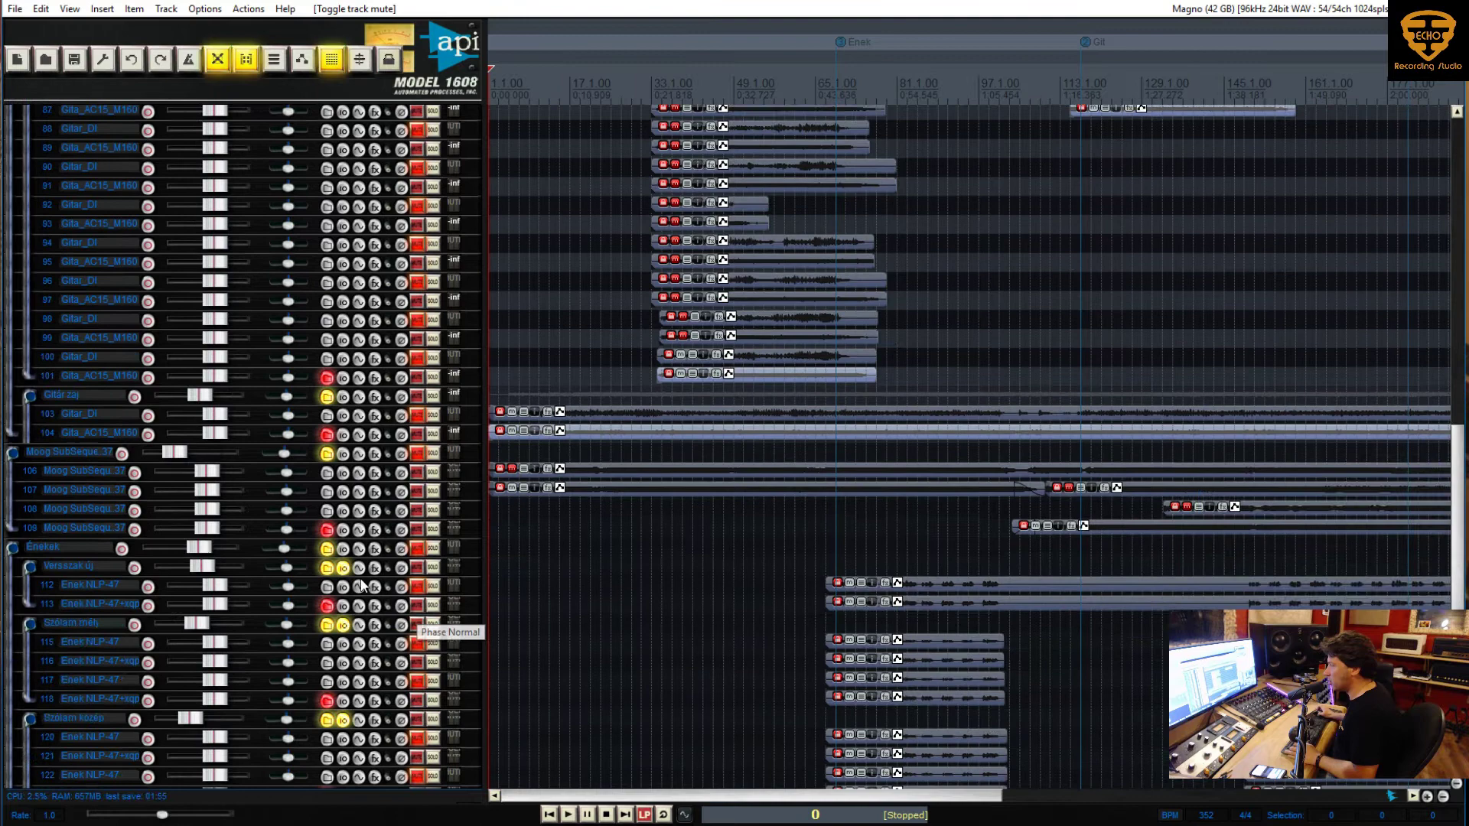
pyautogui.click(416, 550)
pyautogui.scroll(-7, 415, 552)
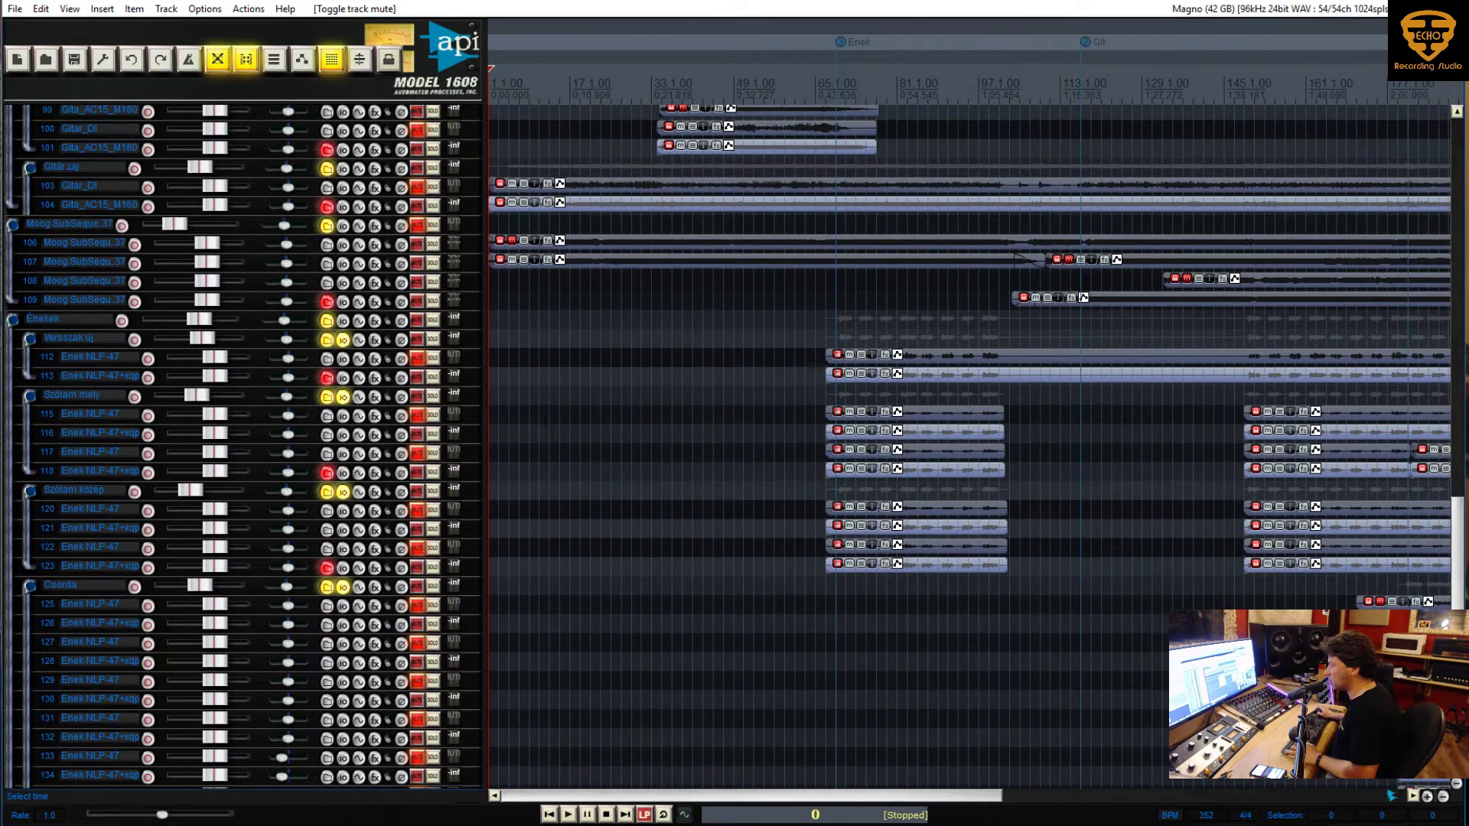
# Play the song from the beginning and select the Versszak új, Szólam mély, Szólam közép and Csorda vocal folders together
pyautogui.click(543, 417)
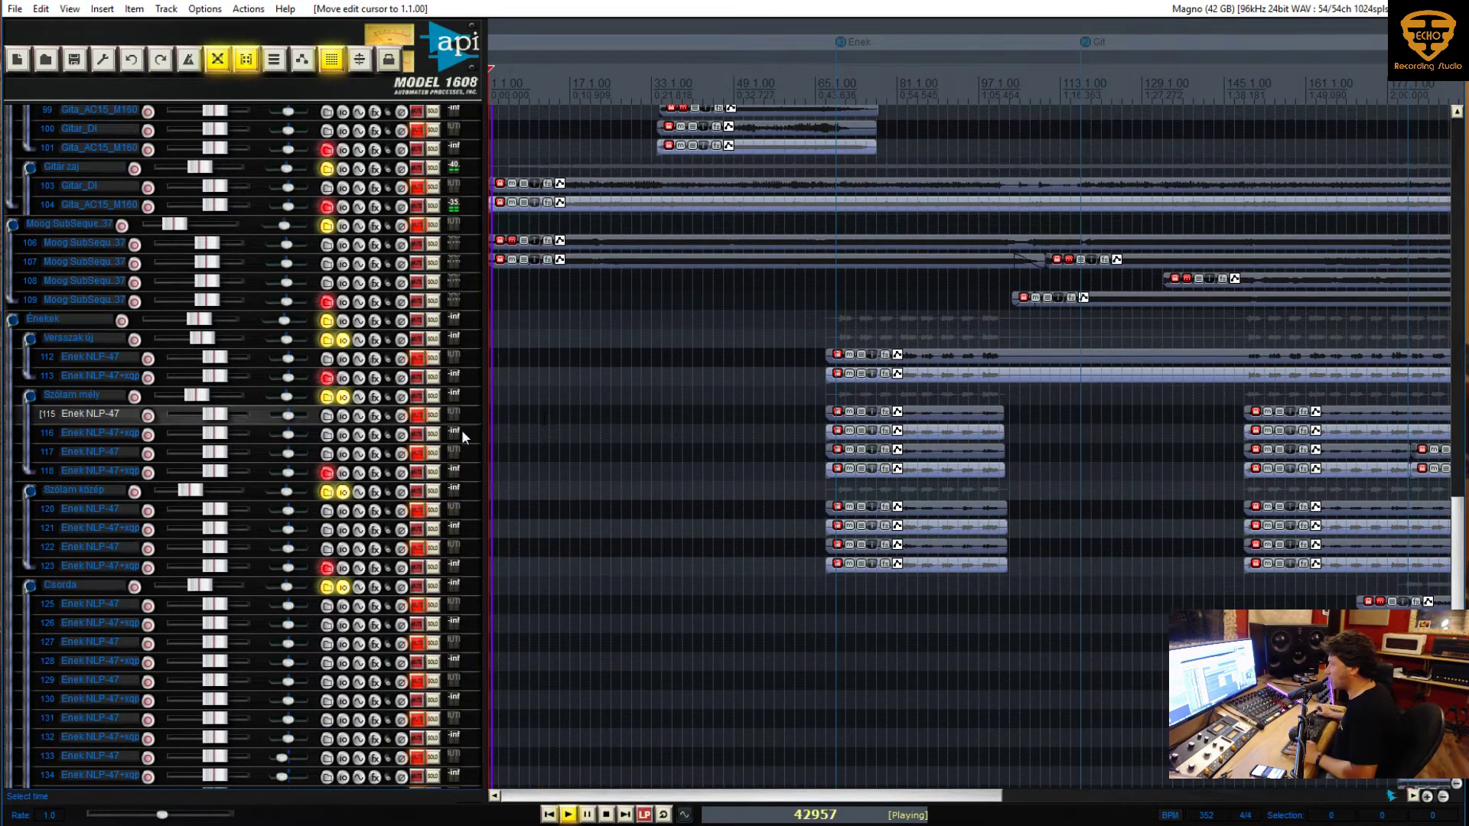
pyautogui.scroll(5, 461, 429)
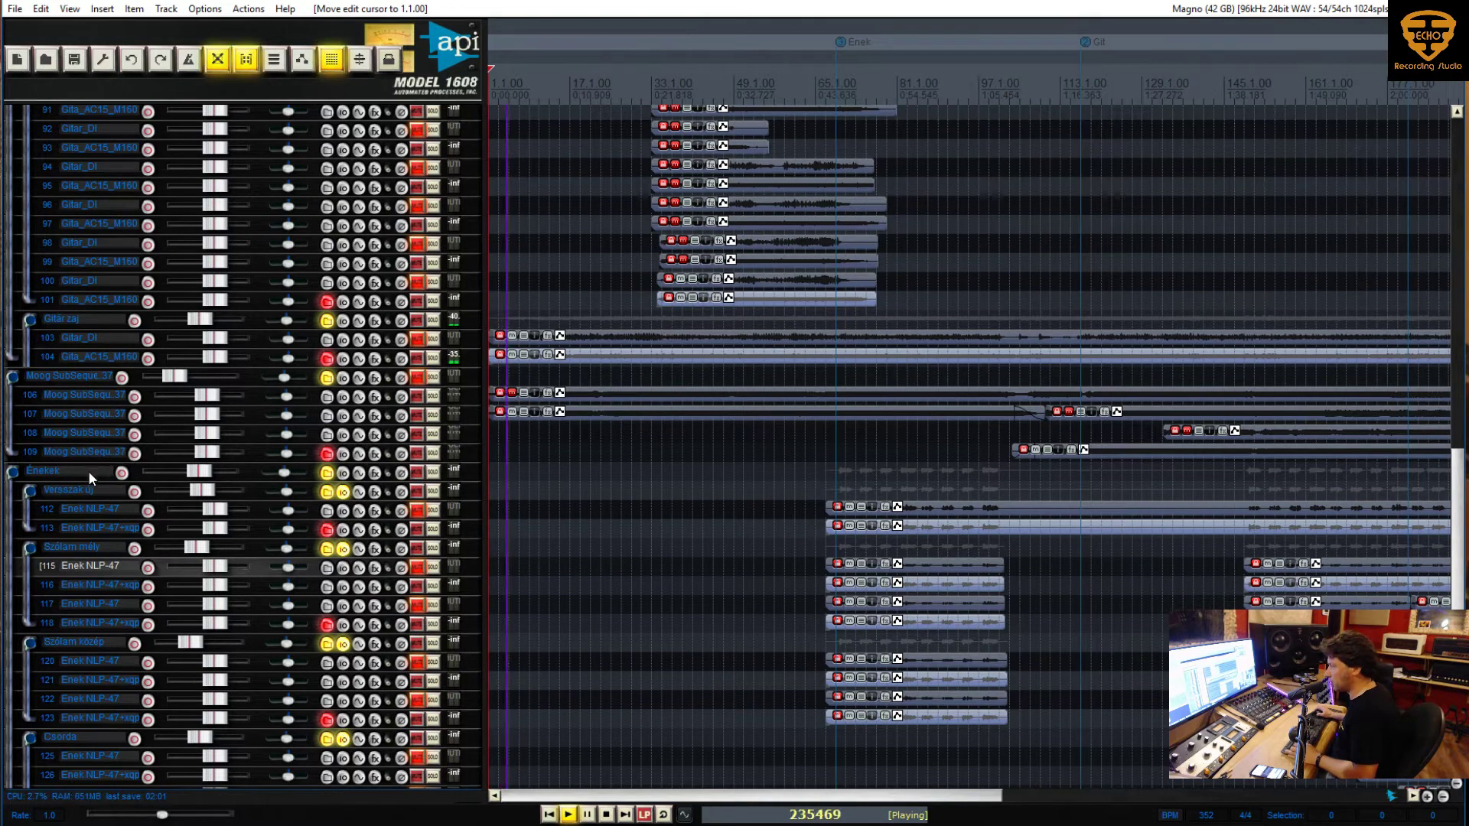
pyautogui.click(88, 471)
pyautogui.click(105, 494)
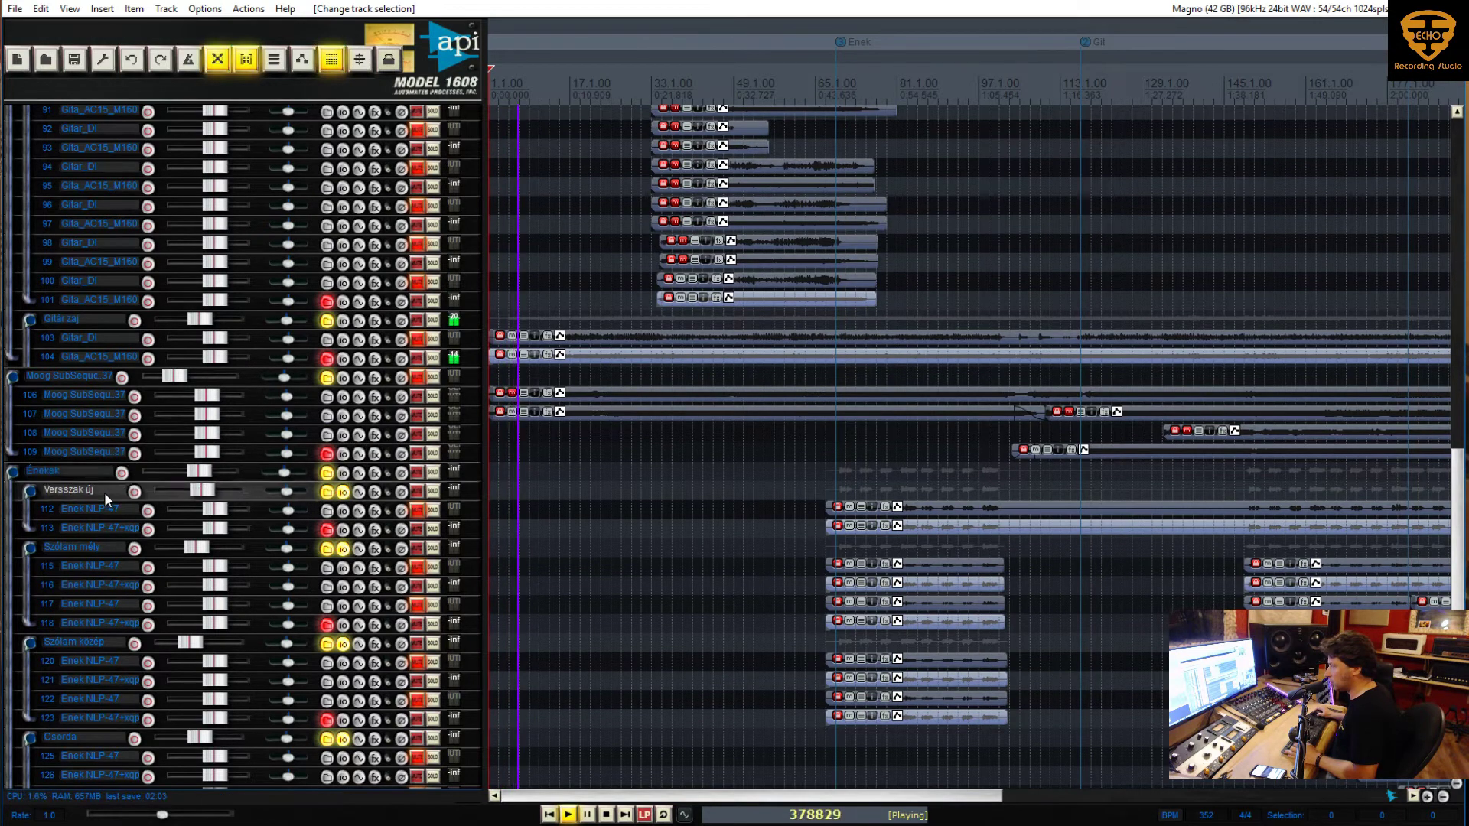
pyautogui.keyDown('ctrl'); pyautogui.click(97, 546); pyautogui.keyUp('ctrl')
pyautogui.keyDown('ctrl'); pyautogui.click(89, 641); pyautogui.keyUp('ctrl')
pyautogui.keyDown('ctrl'); pyautogui.click(77, 734); pyautogui.keyUp('ctrl')
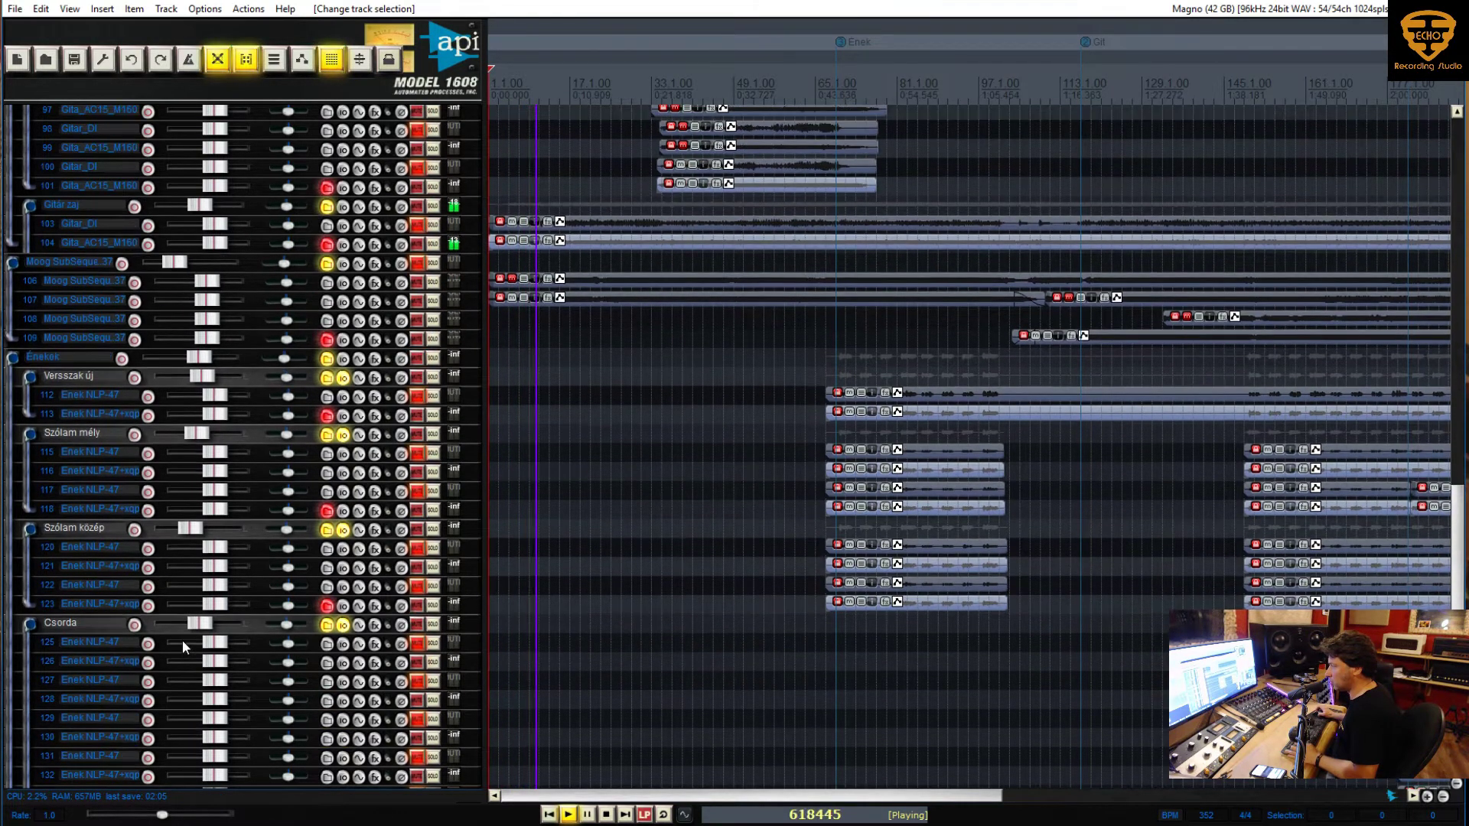
pyautogui.scroll(-4, 182, 639)
pyautogui.scroll(5, 194, 575)
pyautogui.scroll(3, 113, 476)
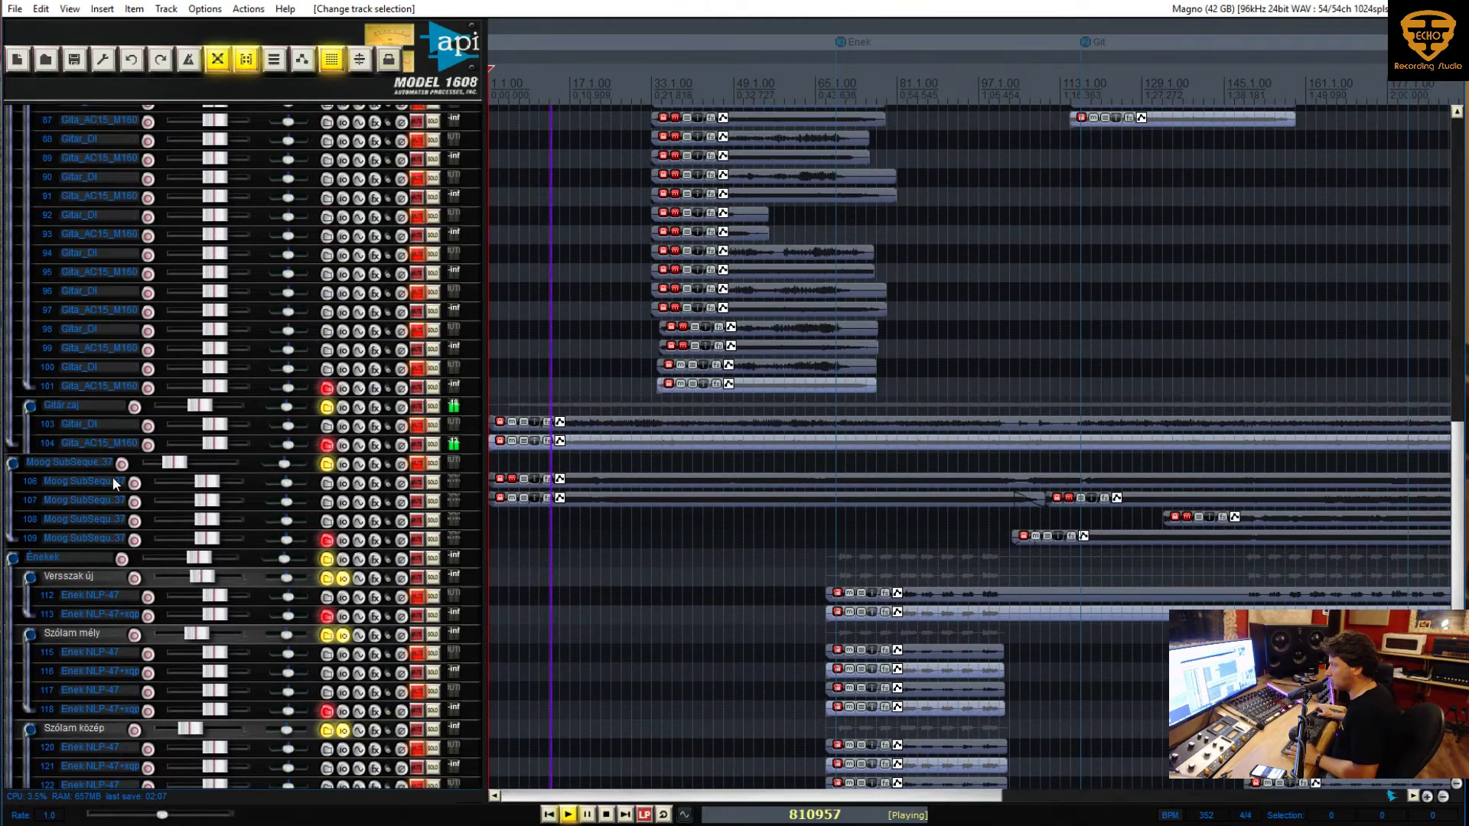
pyautogui.scroll(4, 149, 485)
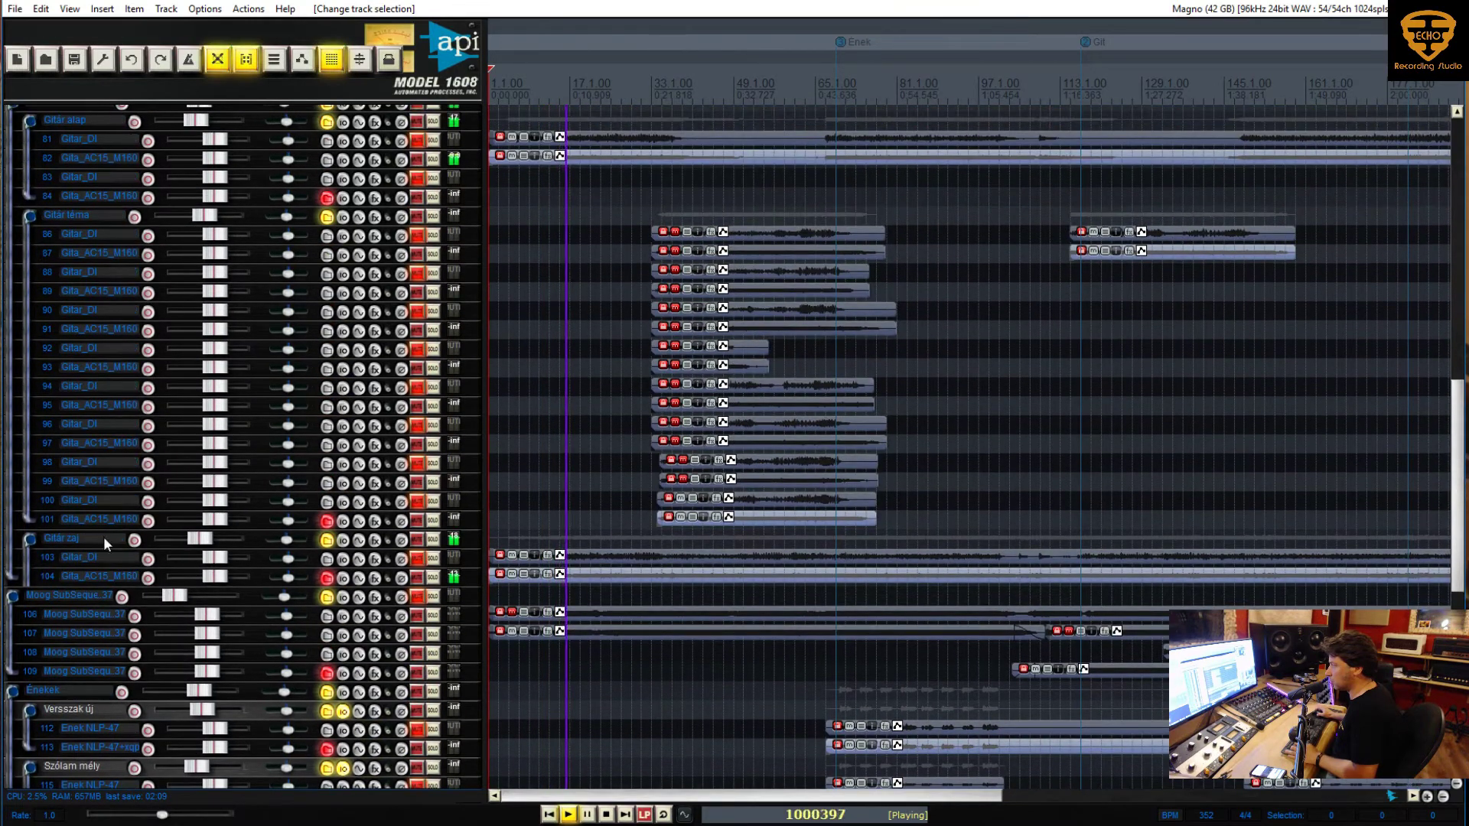
# Add the Gitár zaj, Gitár téma and Gitár alap folders to the selection and slightly lower the volume of all selected tracks
pyautogui.keyDown('ctrl'); pyautogui.click(104, 535); pyautogui.keyUp('ctrl')
pyautogui.scroll(5, 103, 535)
pyautogui.keyDown('ctrl'); pyautogui.click(98, 367); pyautogui.keyUp('ctrl')
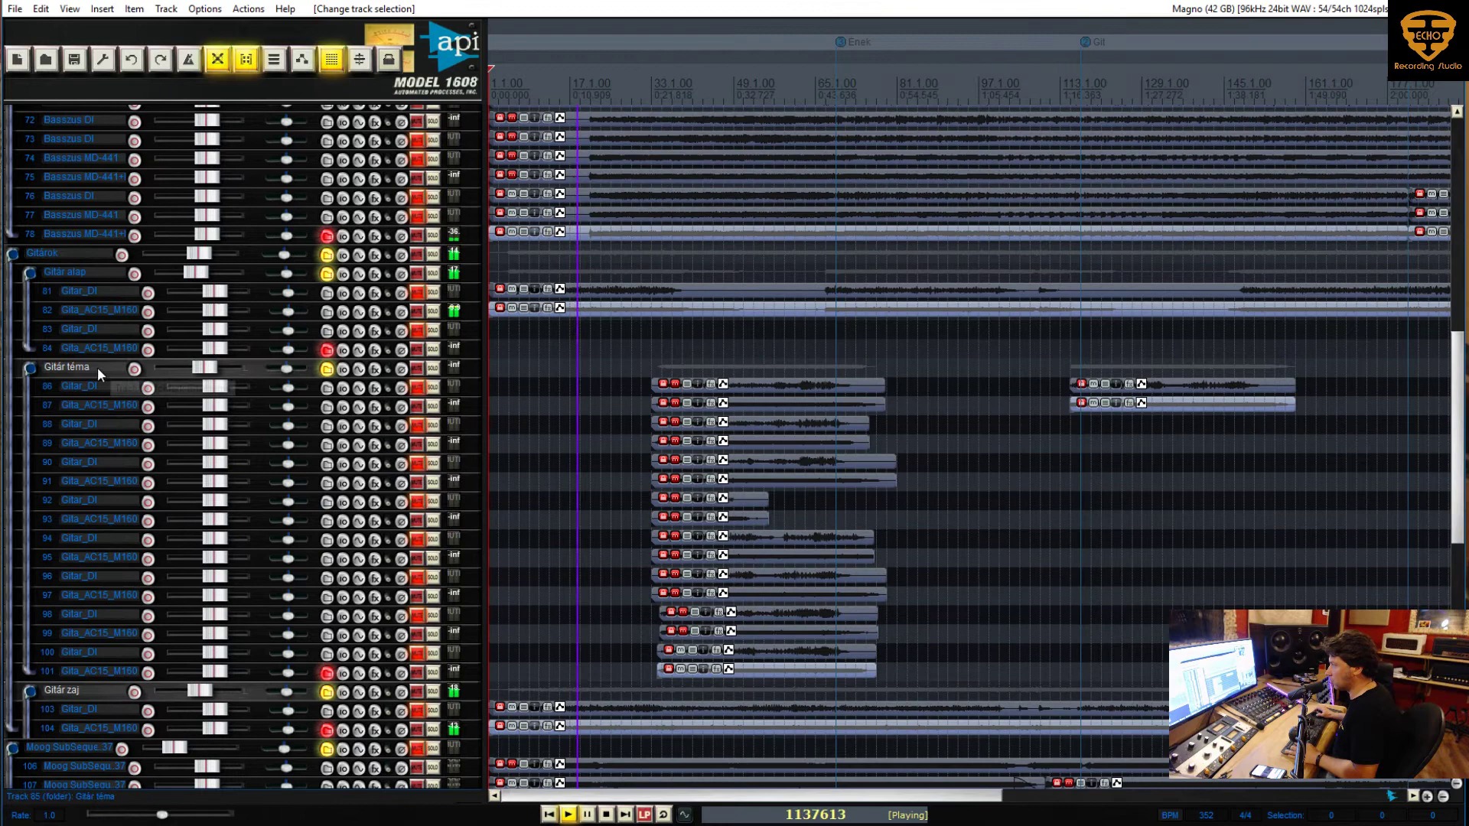
pyautogui.keyDown('ctrl'); pyautogui.click(90, 271); pyautogui.keyUp('ctrl')
pyautogui.moveTo(205, 279)
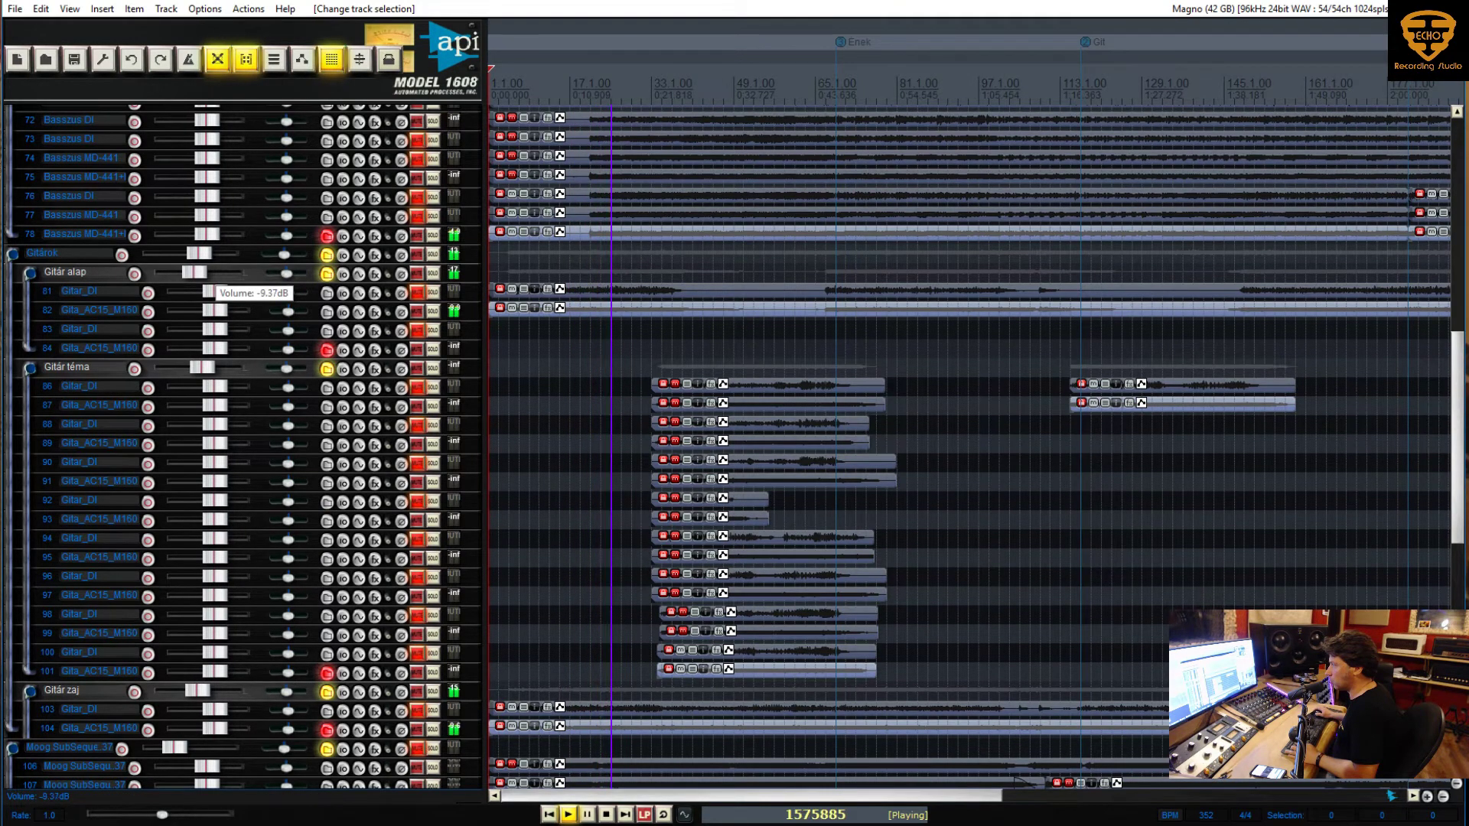
pyautogui.moveTo(193, 273); pyautogui.dragTo(192, 273)
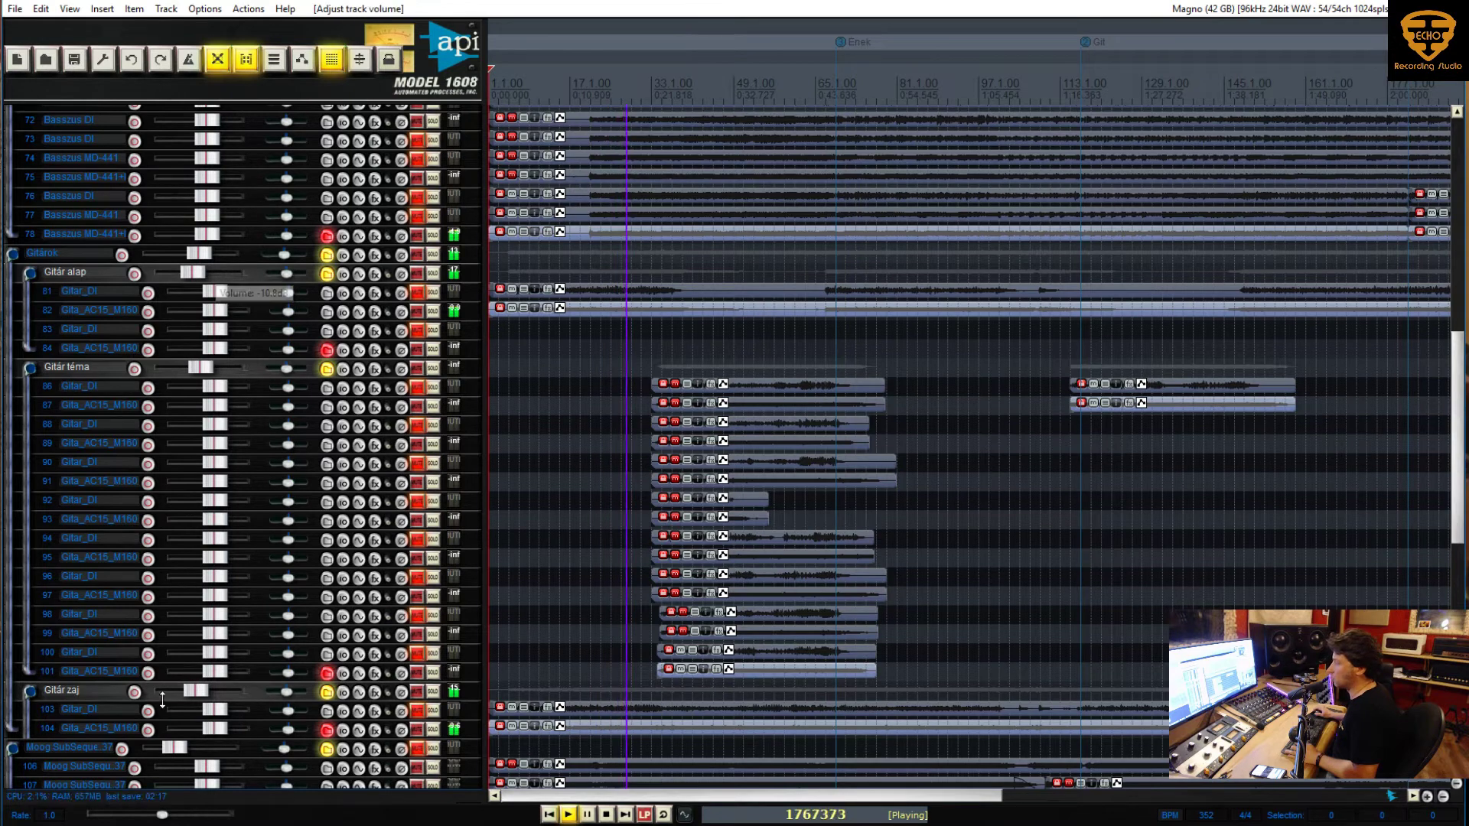
# Unmute the Moog folder track and lower the volume of the Gitár zaj folder
pyautogui.scroll(-3, 87, 740)
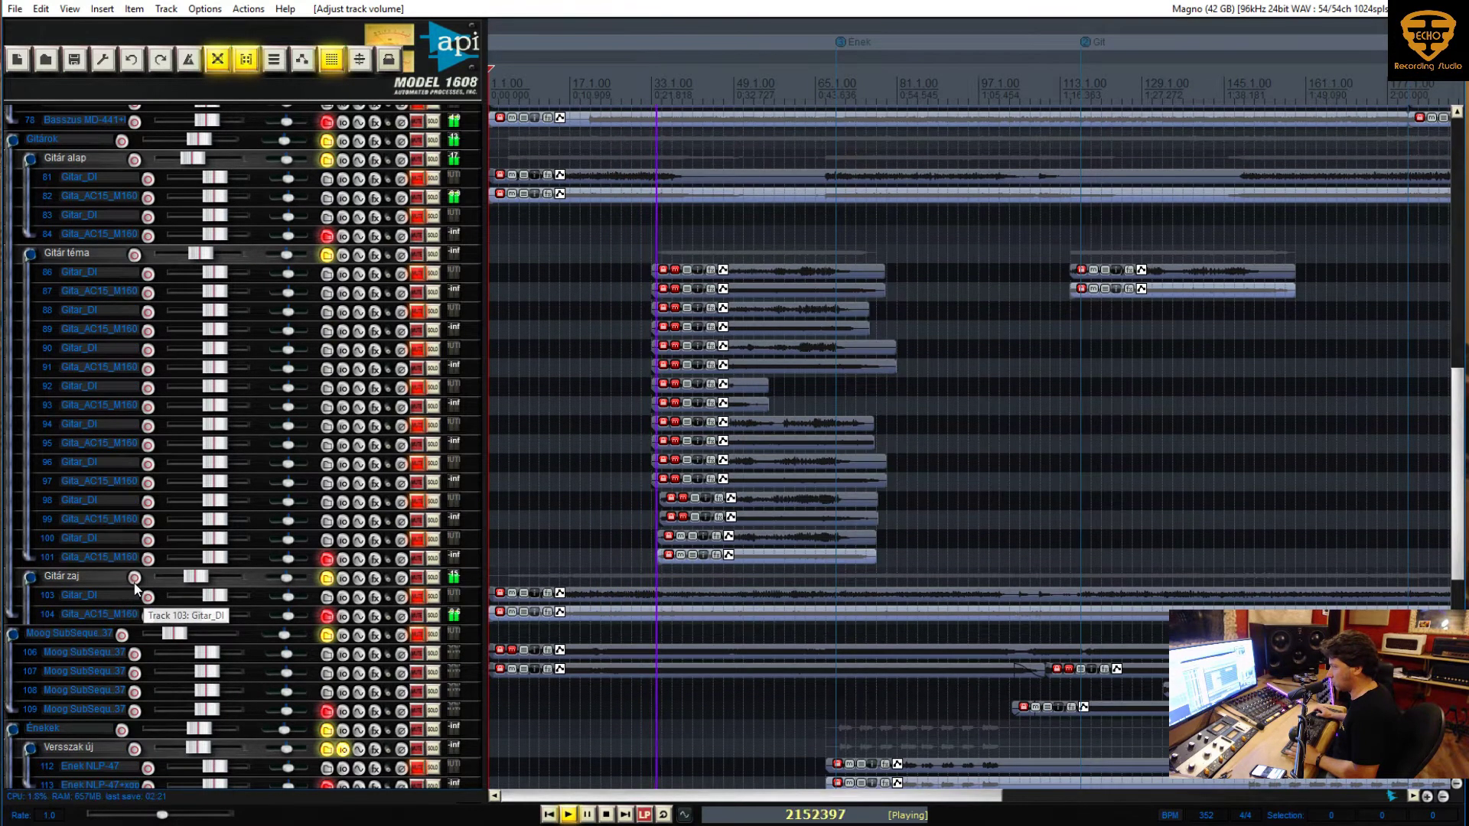
pyautogui.click(425, 636)
pyautogui.click(172, 572)
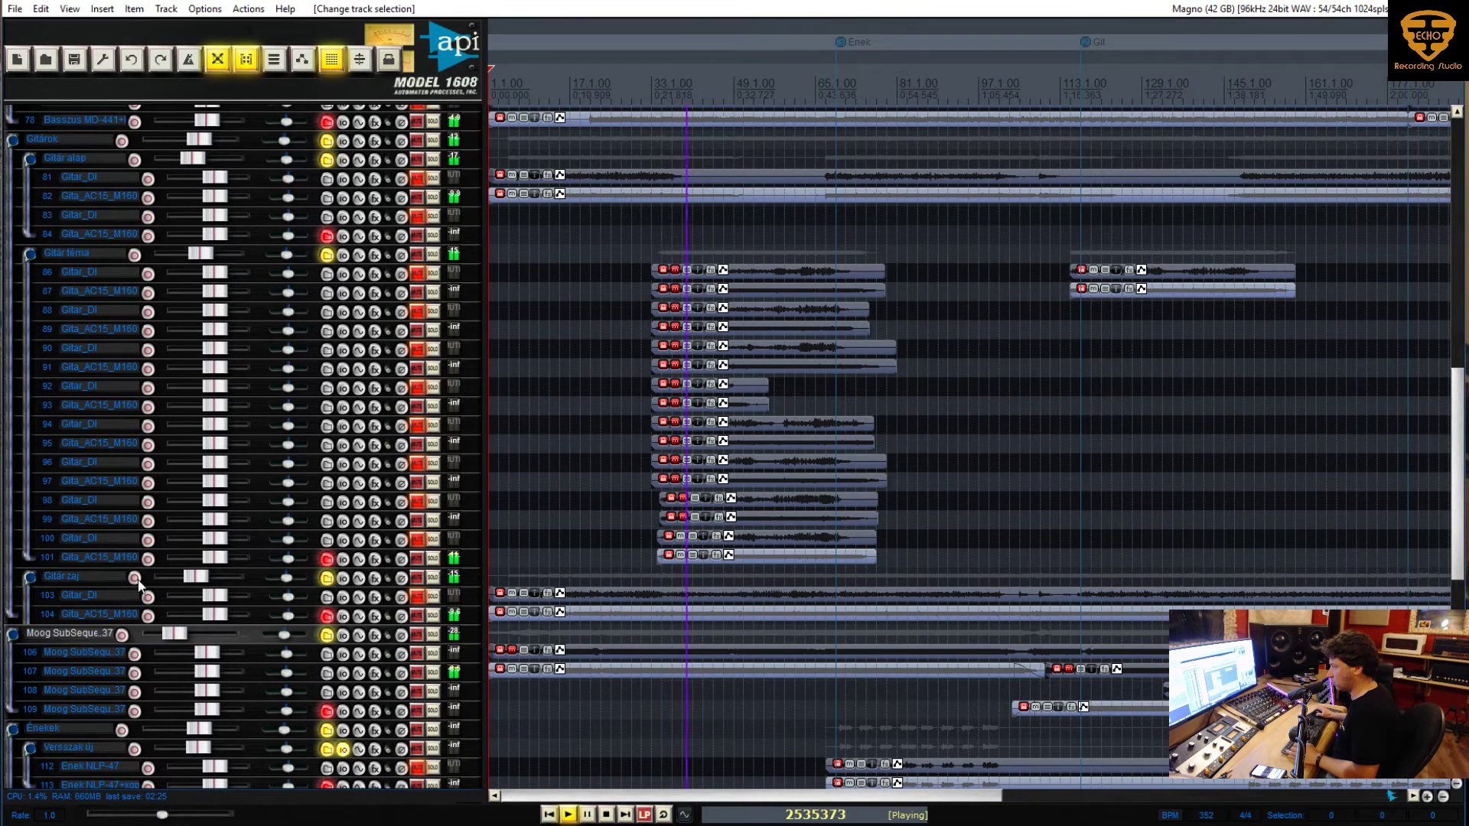
pyautogui.moveTo(192, 579); pyautogui.dragTo(184, 579)
# Slightly lower the Basszus folder's volume and fine-tune the Moog folder's volume against the playing mix
pyautogui.scroll(10, 188, 575)
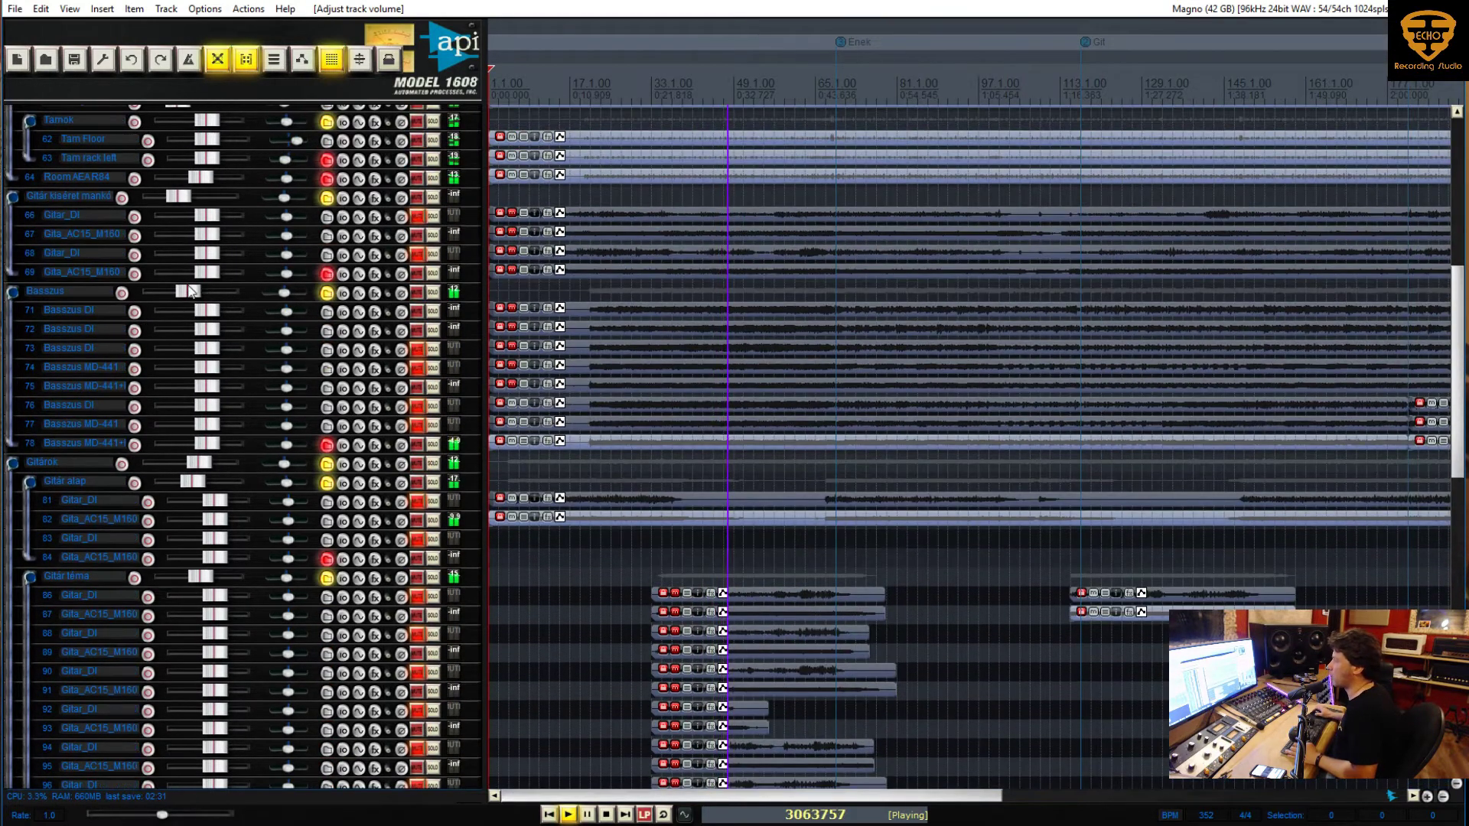
pyautogui.moveTo(189, 291); pyautogui.dragTo(185, 292)
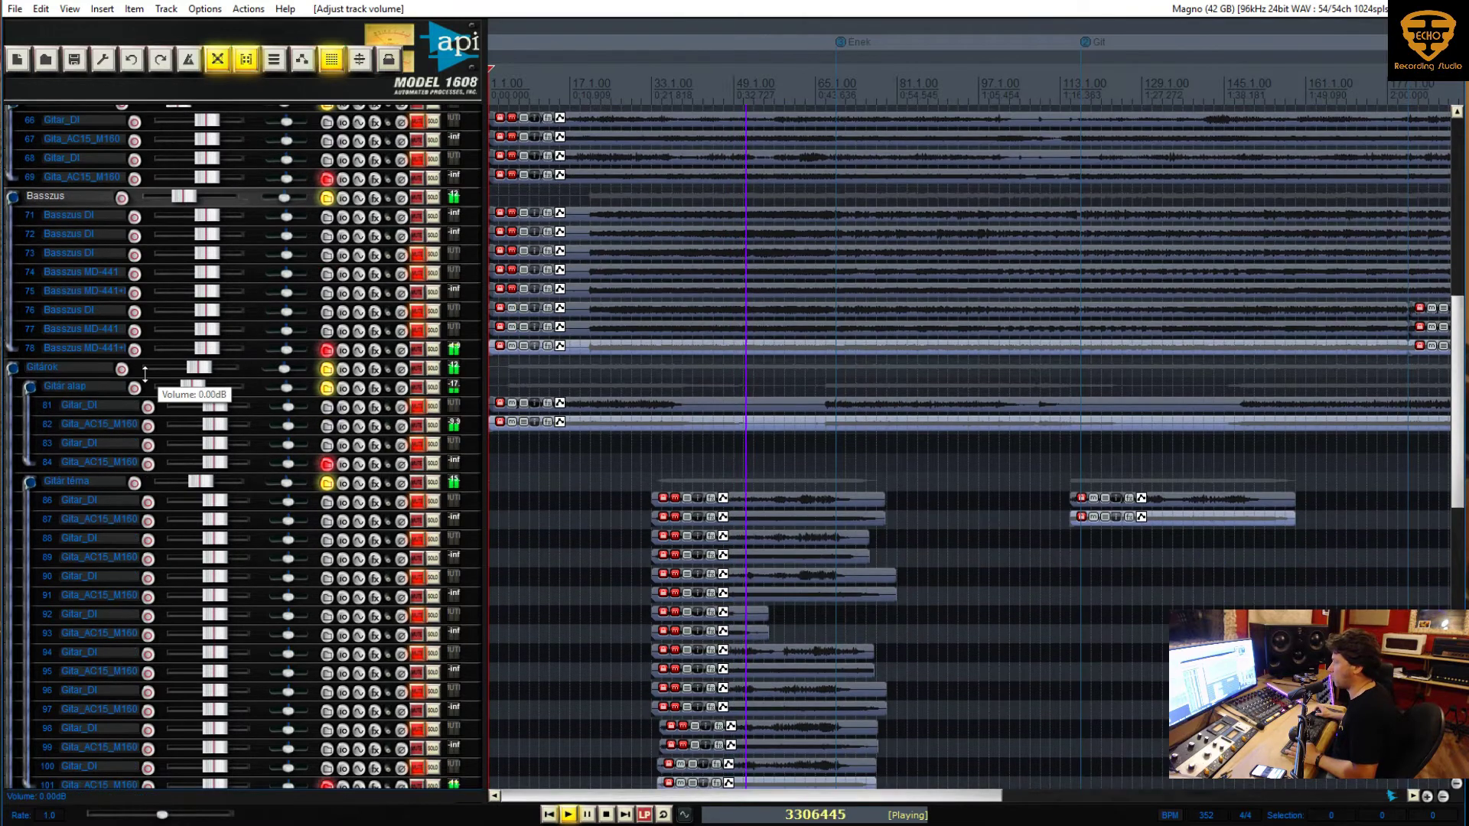
pyautogui.scroll(-8, 162, 437)
pyautogui.scroll(-1, 168, 498)
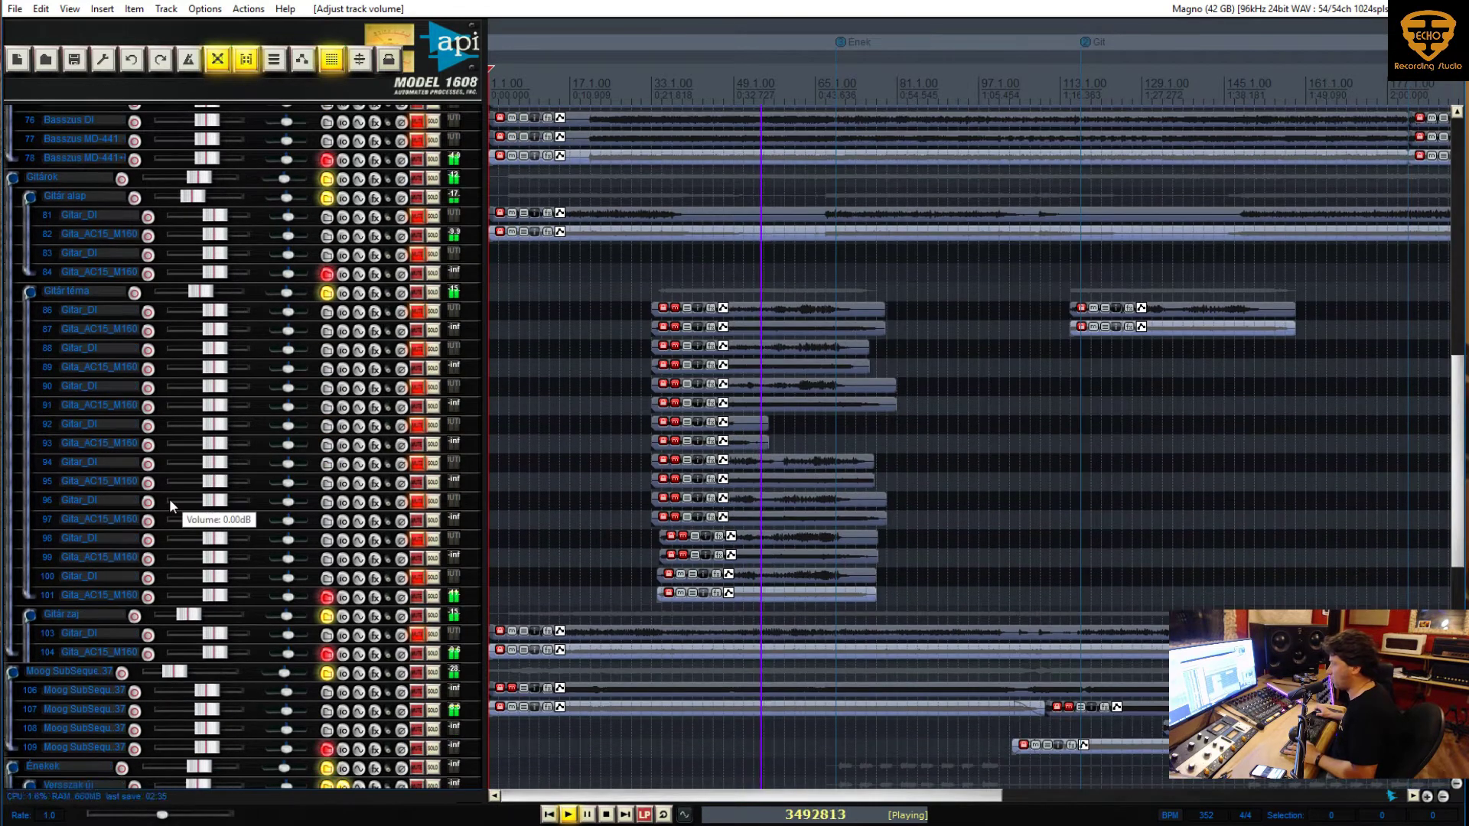
pyautogui.click(84, 671)
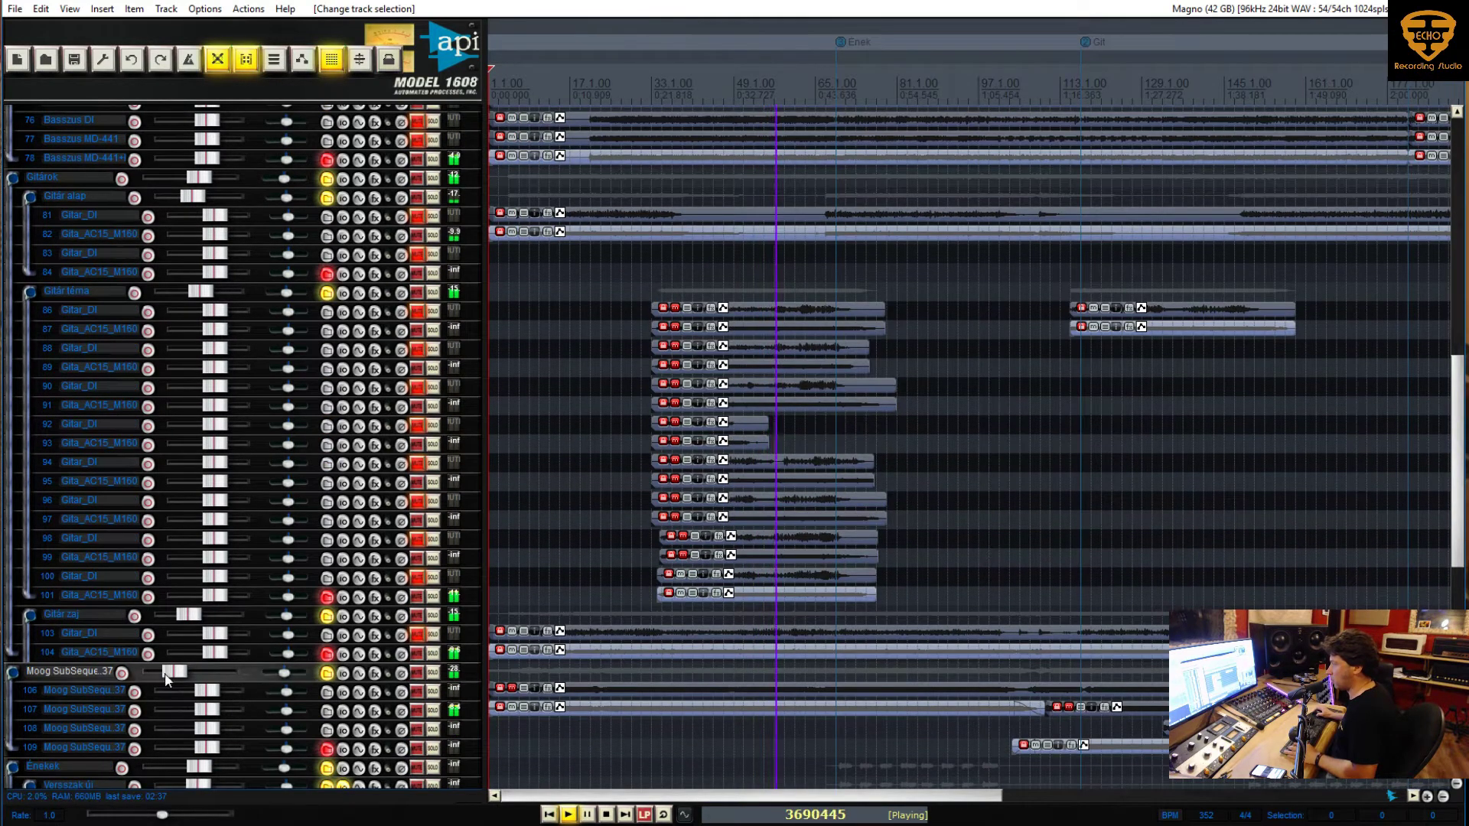
pyautogui.moveTo(175, 672); pyautogui.dragTo(176, 672)
# Add the bx_console SSL 4000 E channel strip to the Lábdob folder track and set its VST3 bus channel count to mono
pyautogui.scroll(15, 181, 632)
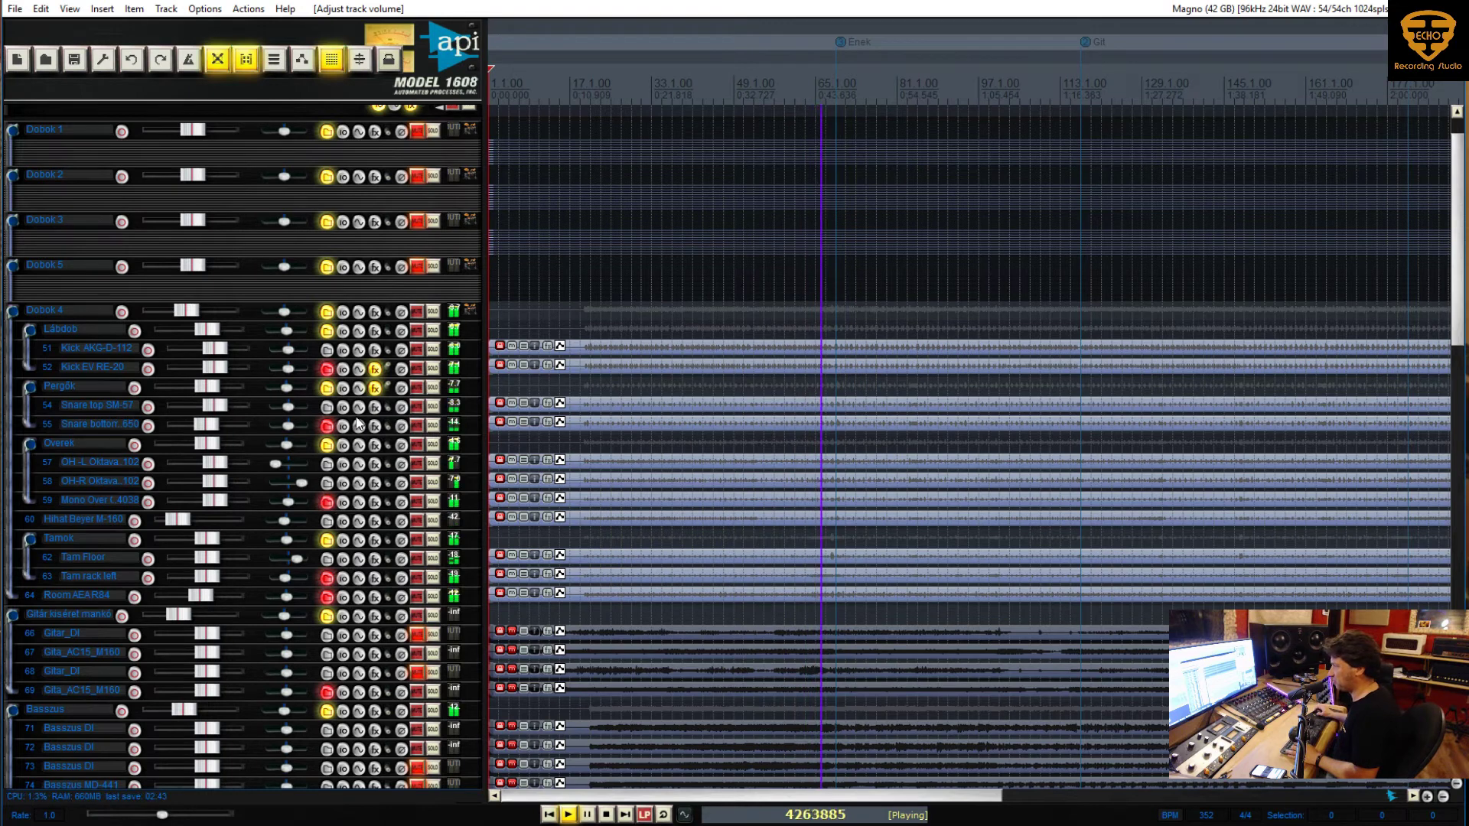
pyautogui.rightClick(371, 339)
pyautogui.moveTo(452, 611)
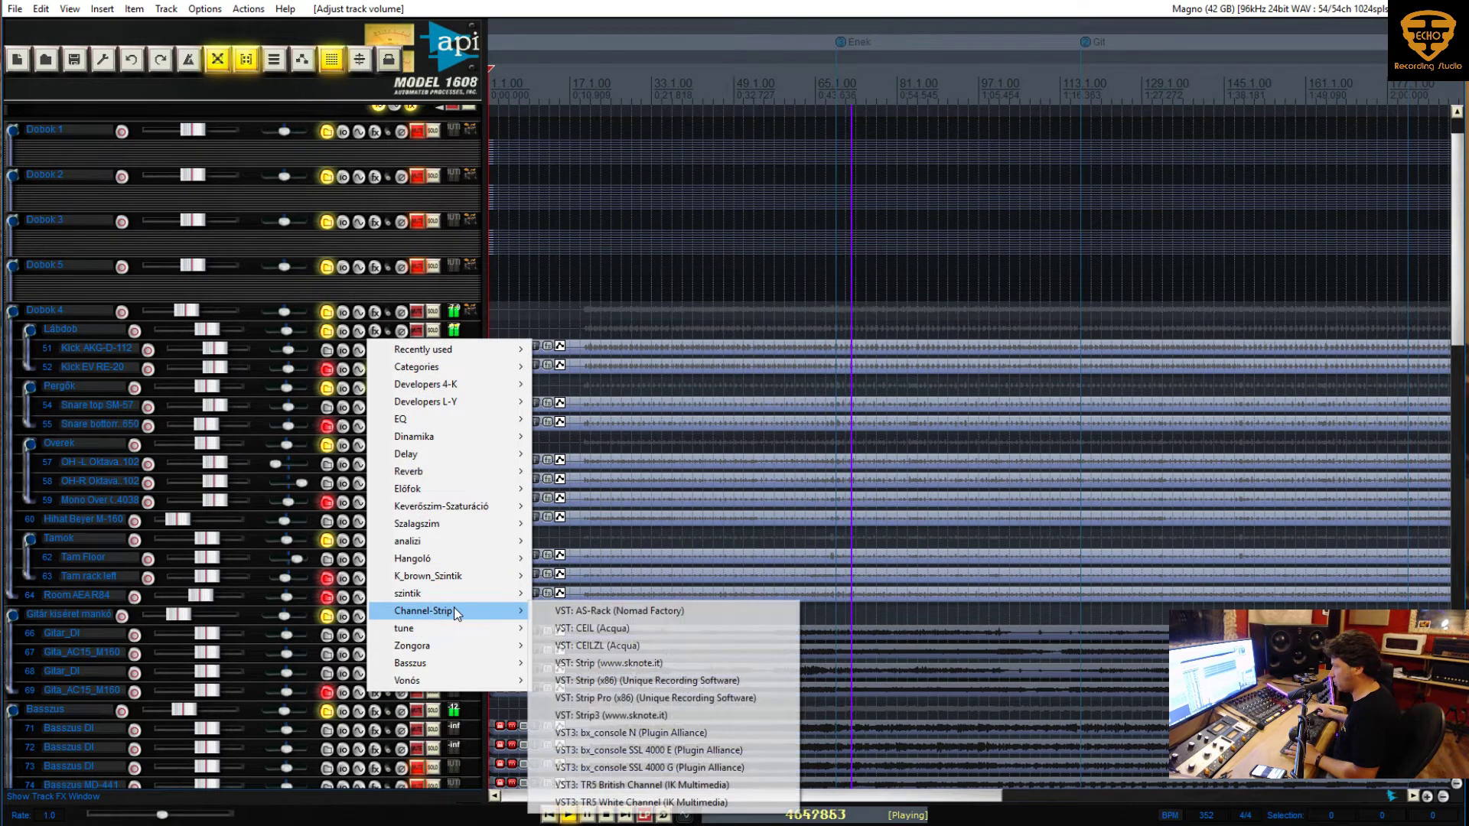
pyautogui.click(695, 751)
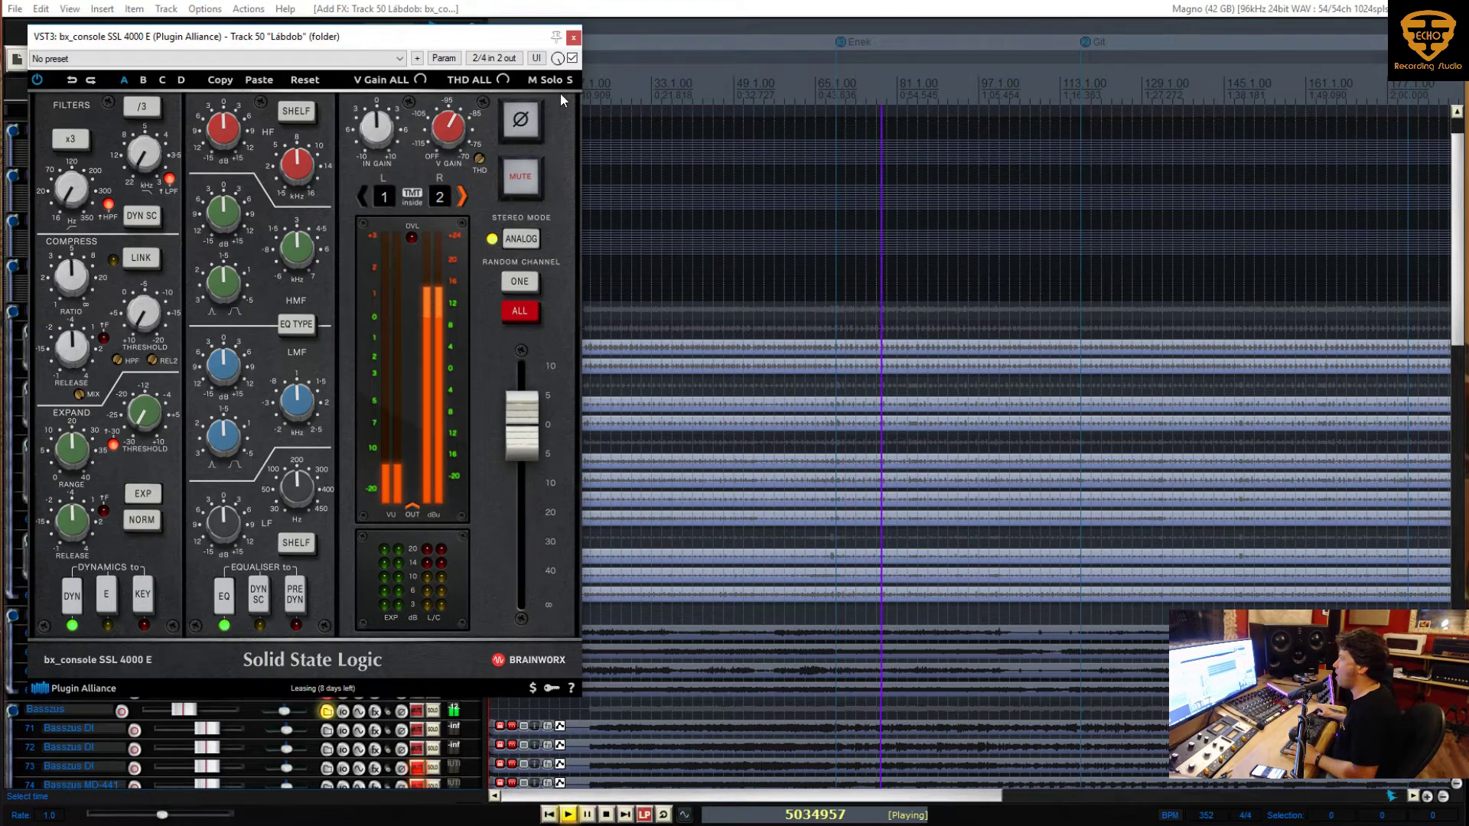
pyautogui.click(494, 57)
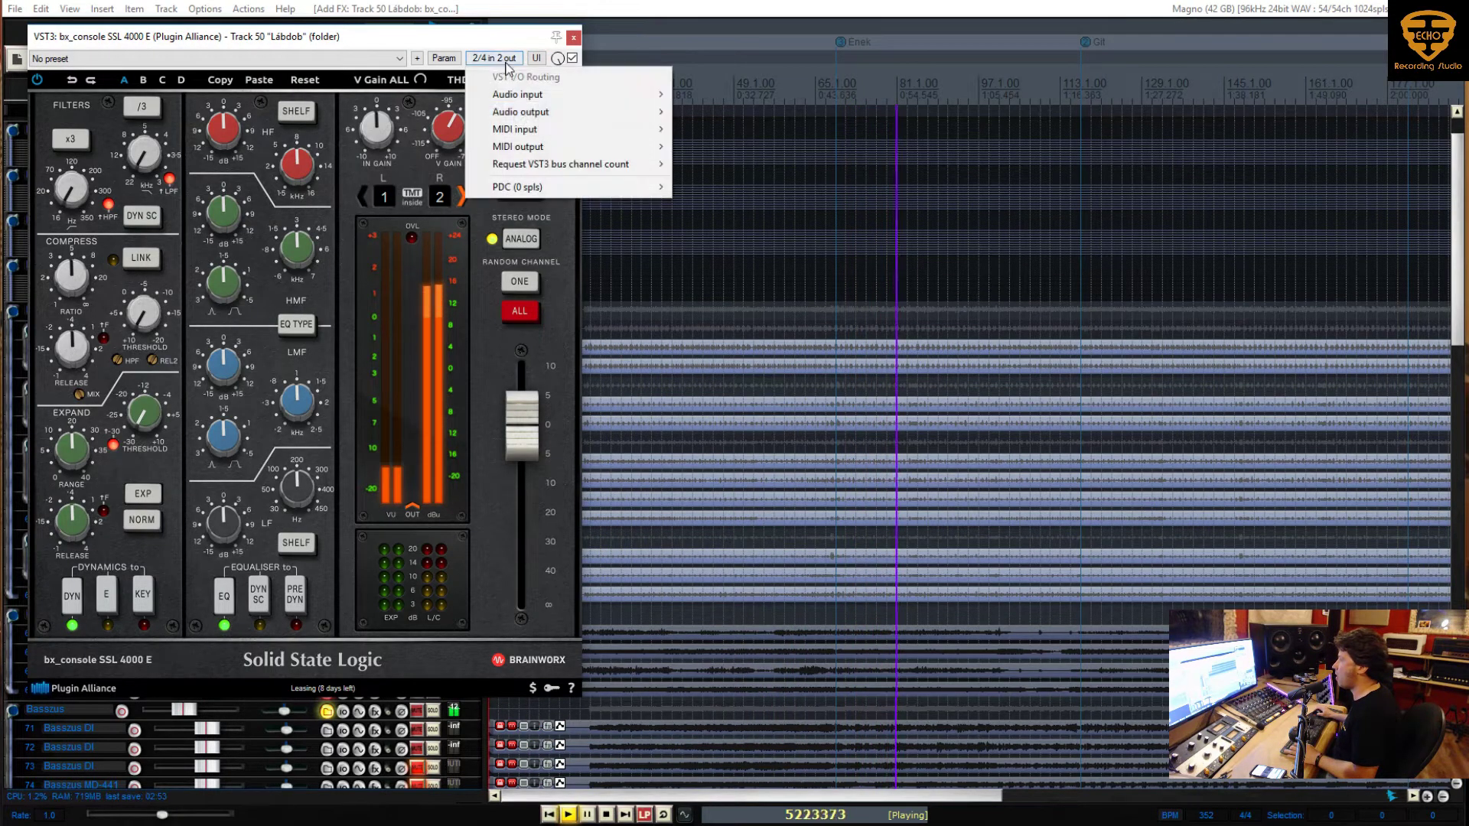
pyautogui.moveTo(616, 164)
pyautogui.click(712, 180)
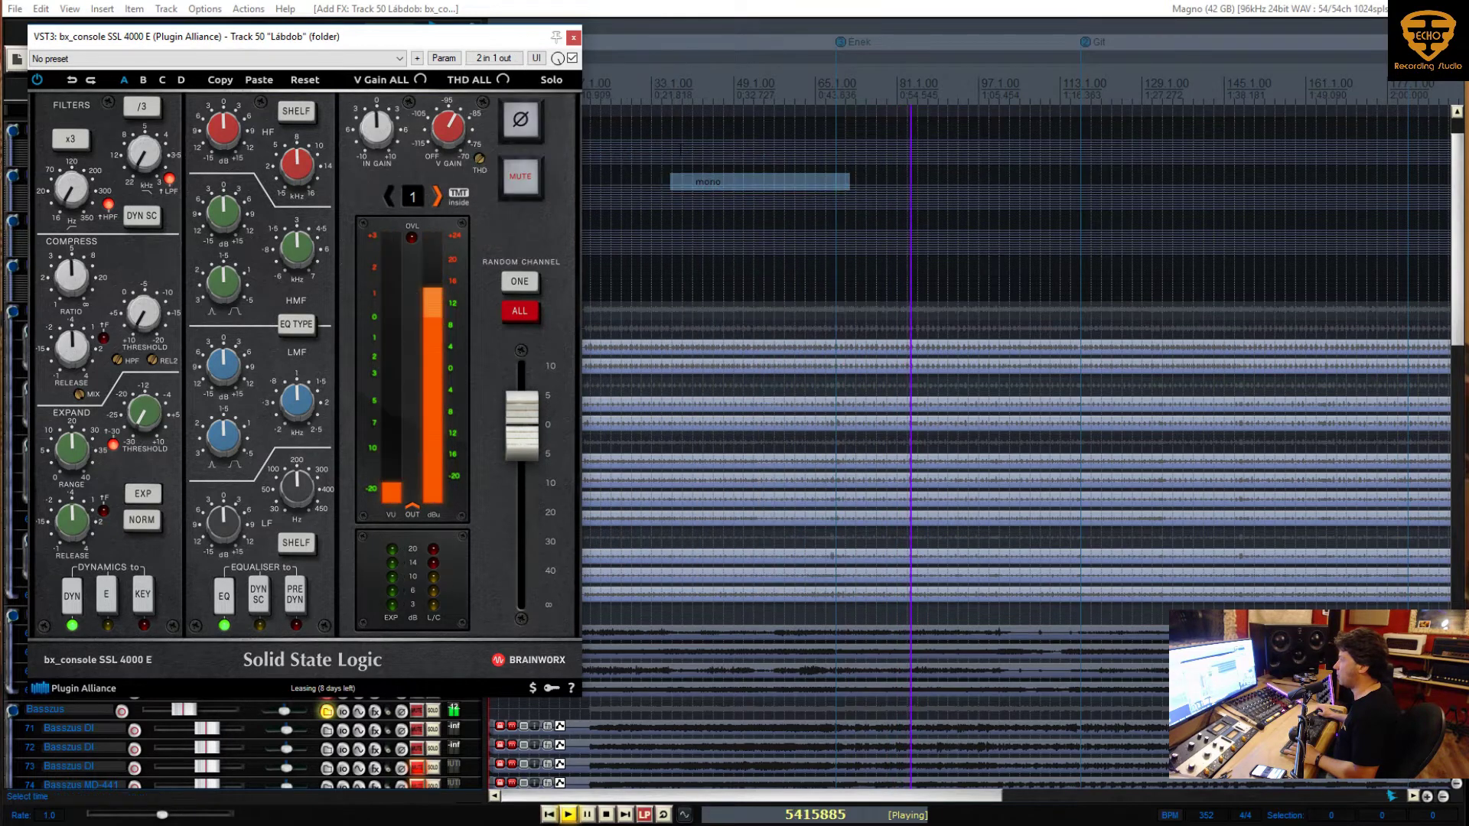
# Check the input and output pin routing of the channel strip on the Lábdob folder track
pyautogui.click(509, 60)
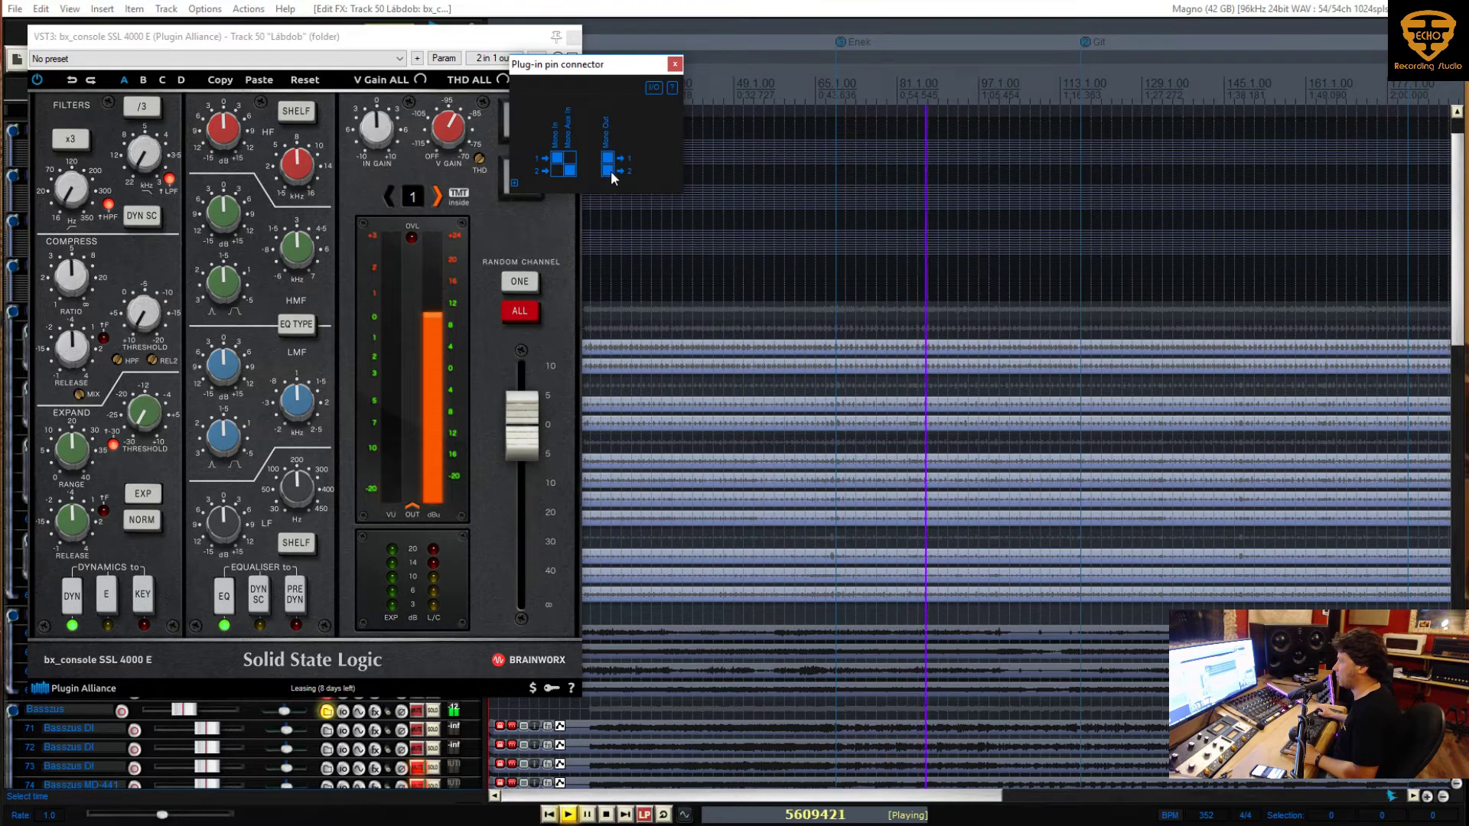
pyautogui.click(674, 64)
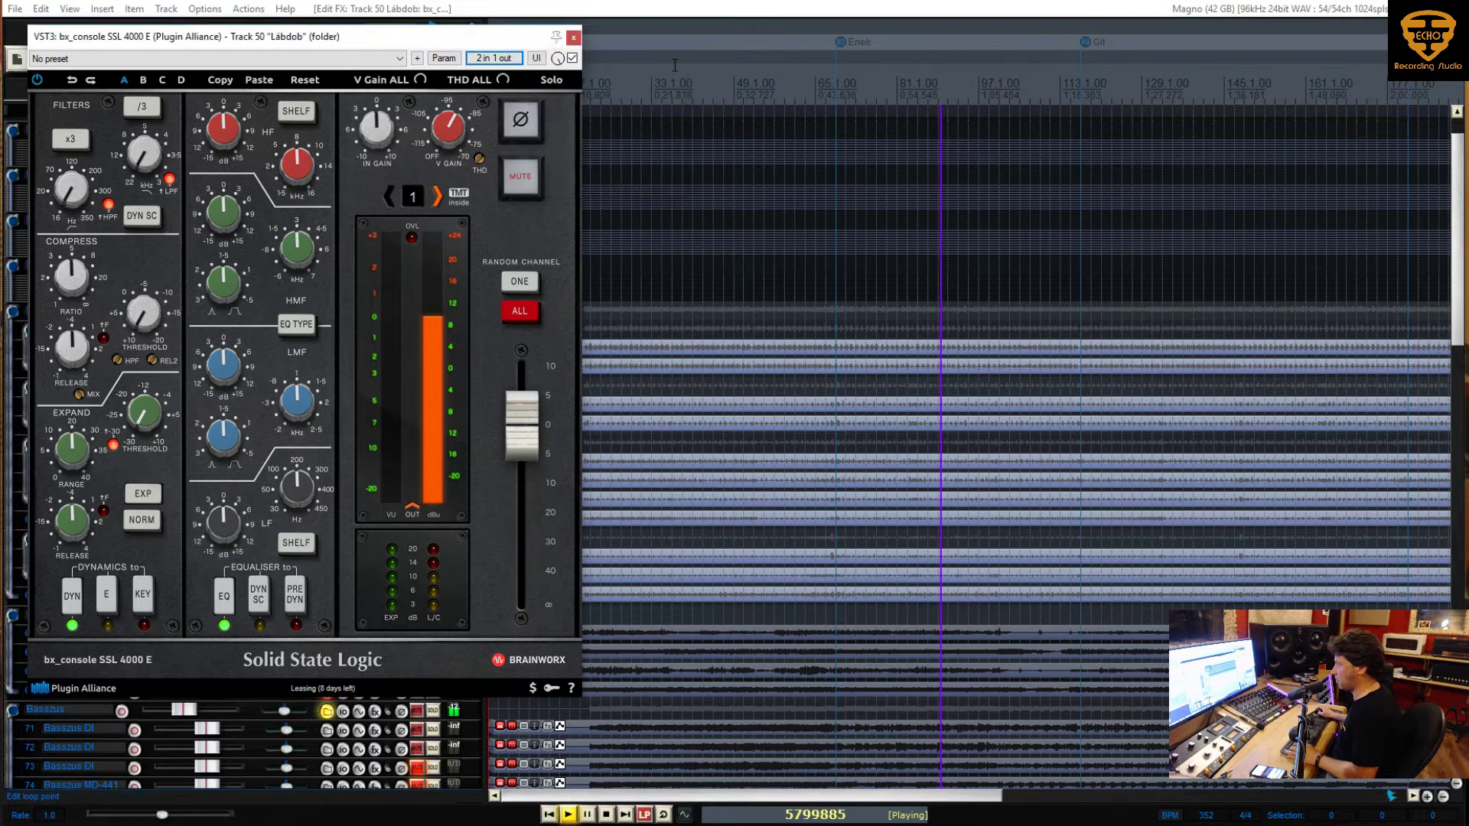
pyautogui.click(573, 36)
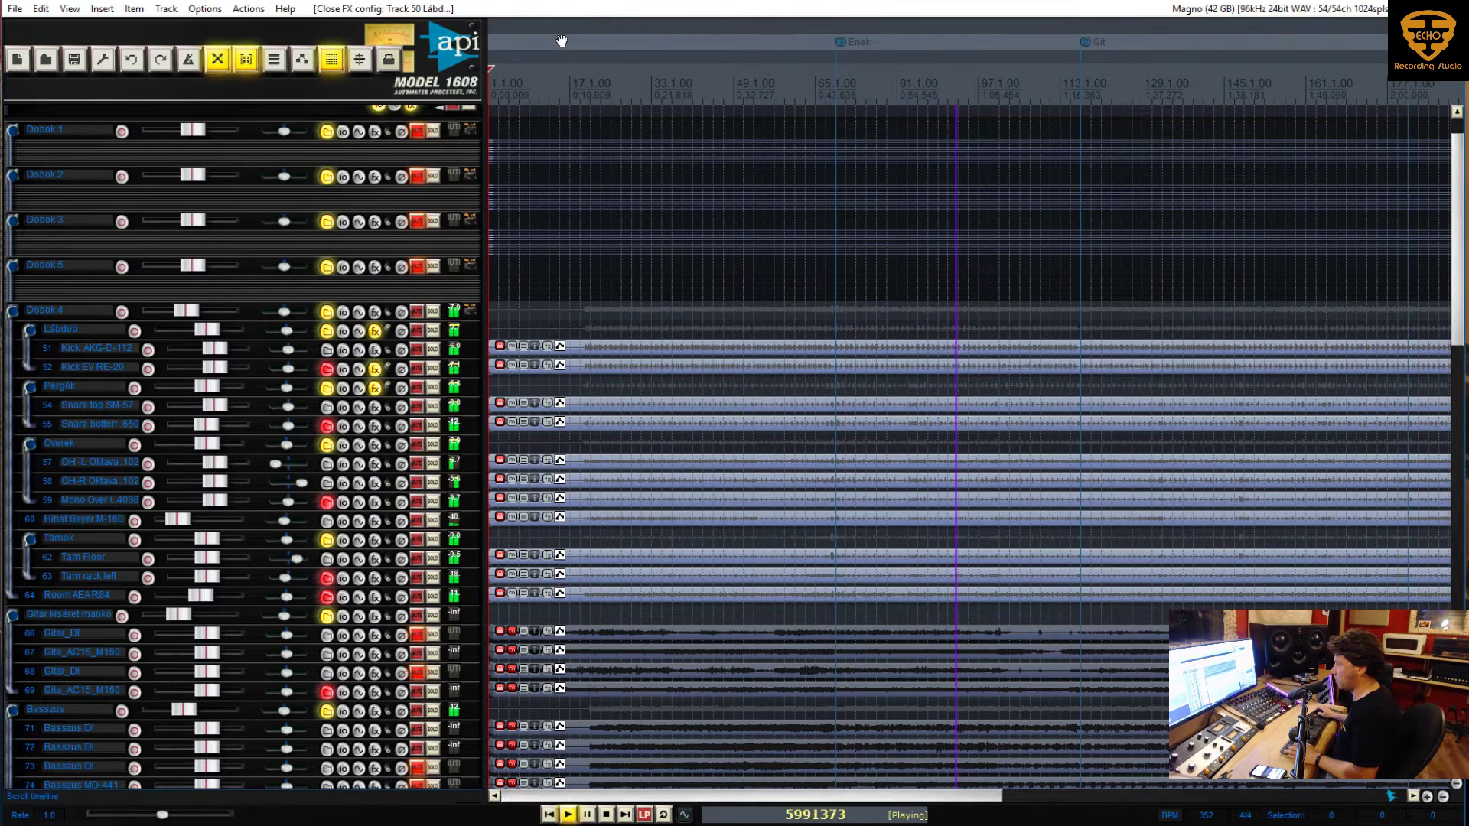
# Copy the bx_console SSL 4000 E channel strip from the Lábdob folder into the Pergők folder's effect chain
pyautogui.click(373, 332)
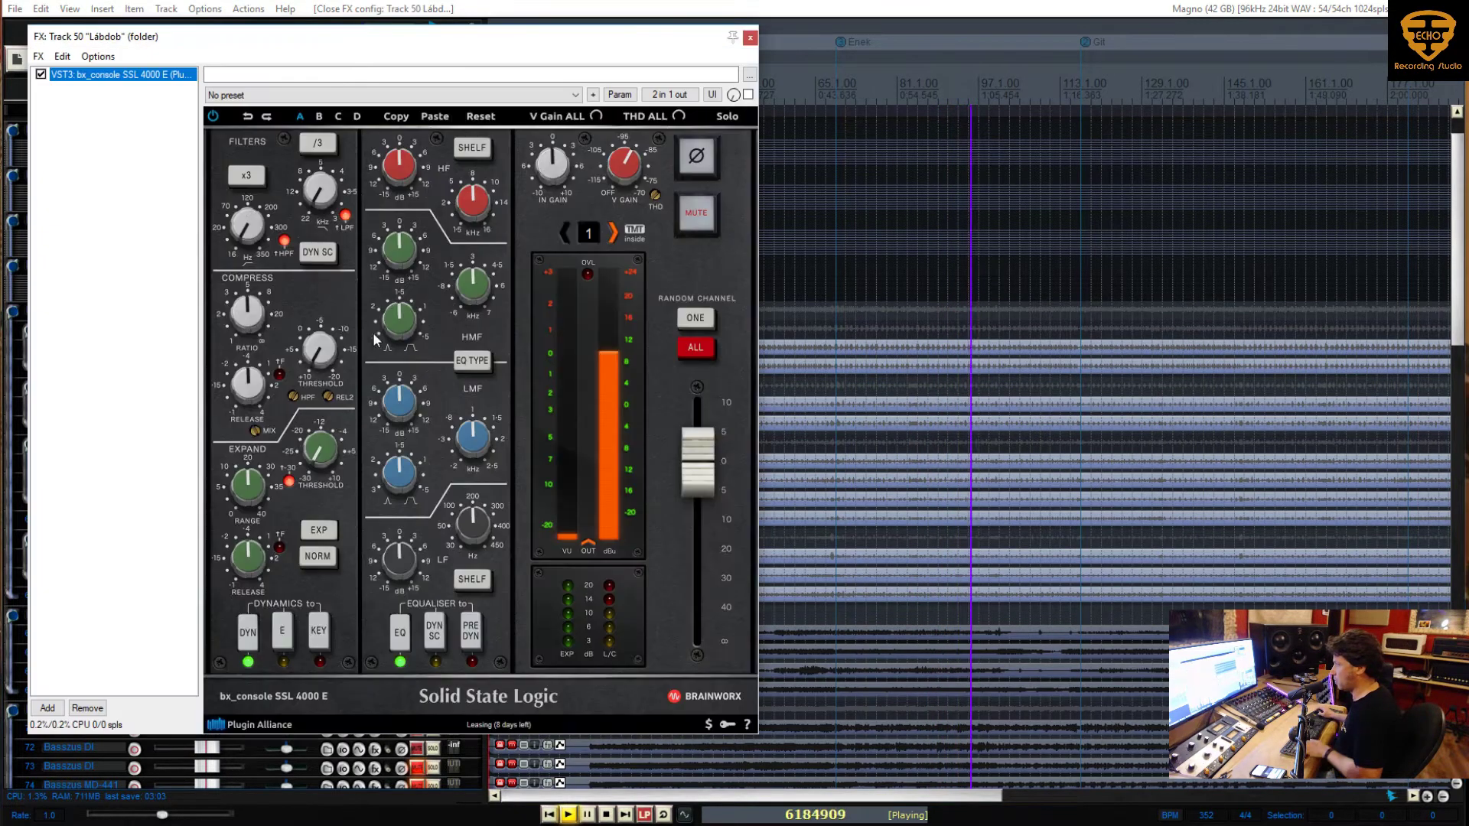
pyautogui.press('Escape')
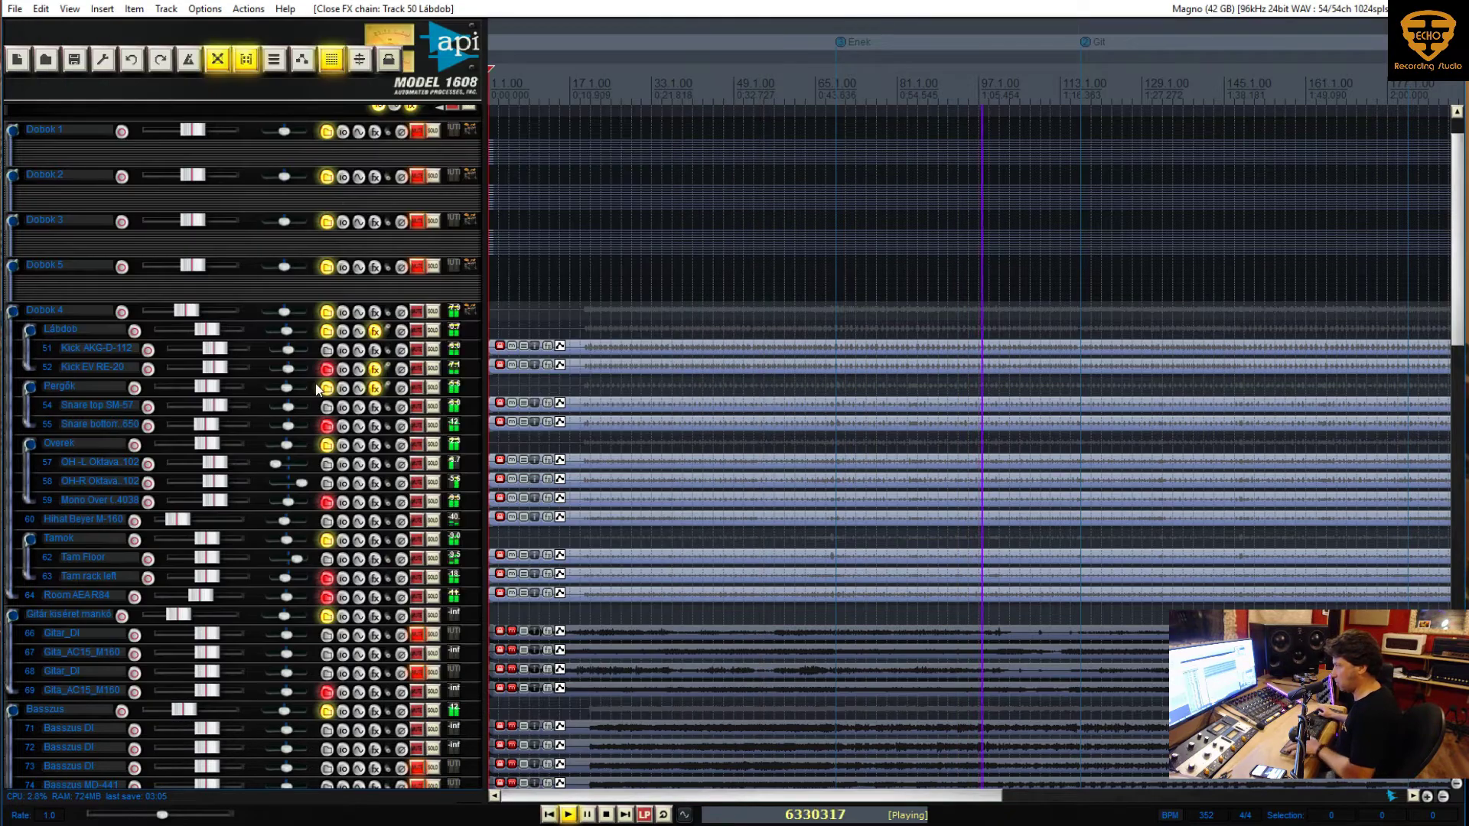
pyautogui.click(375, 388)
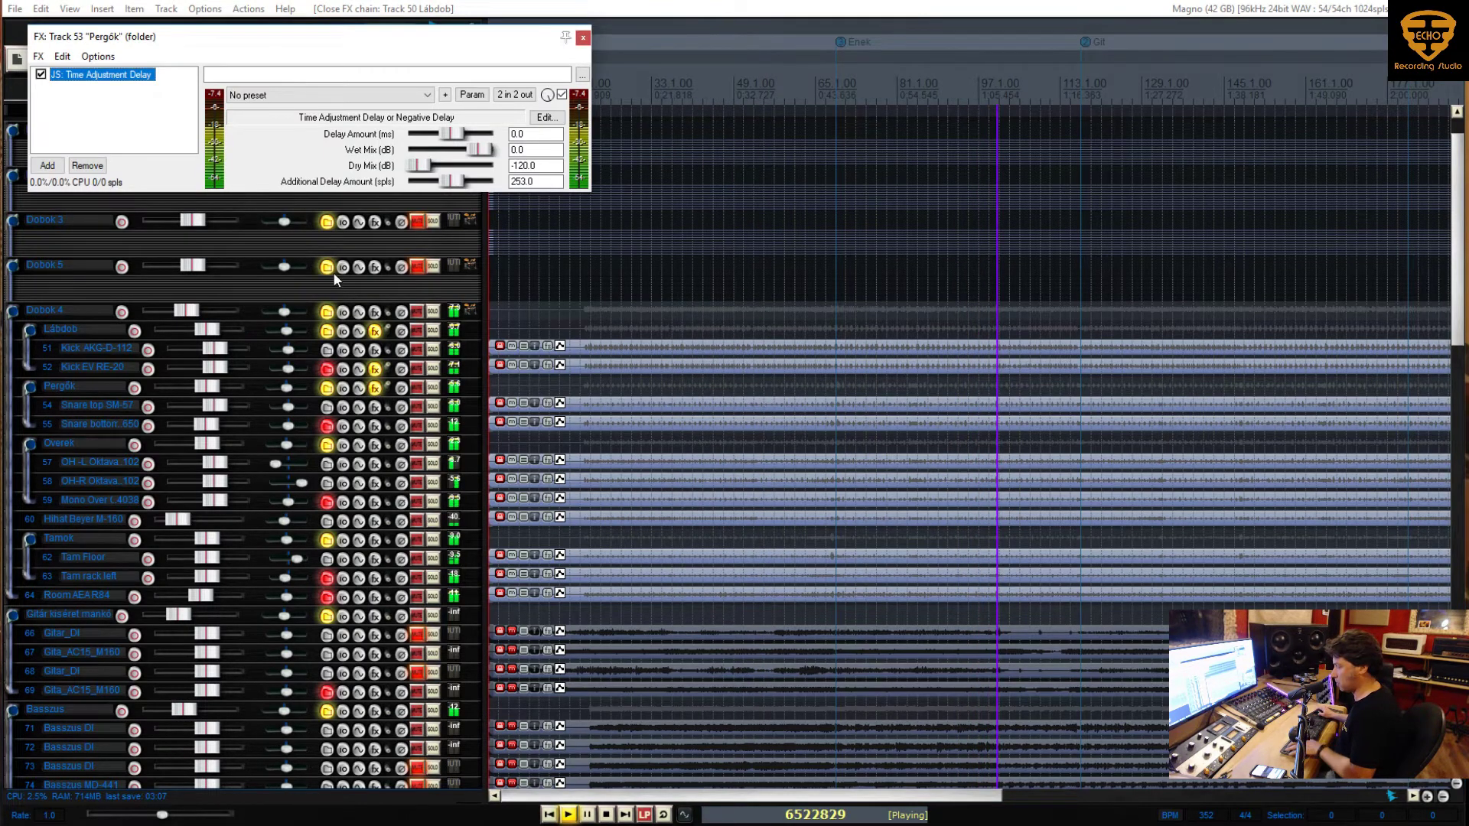
pyautogui.moveTo(373, 332); pyautogui.dragTo(374, 388)
pyautogui.press('Escape')
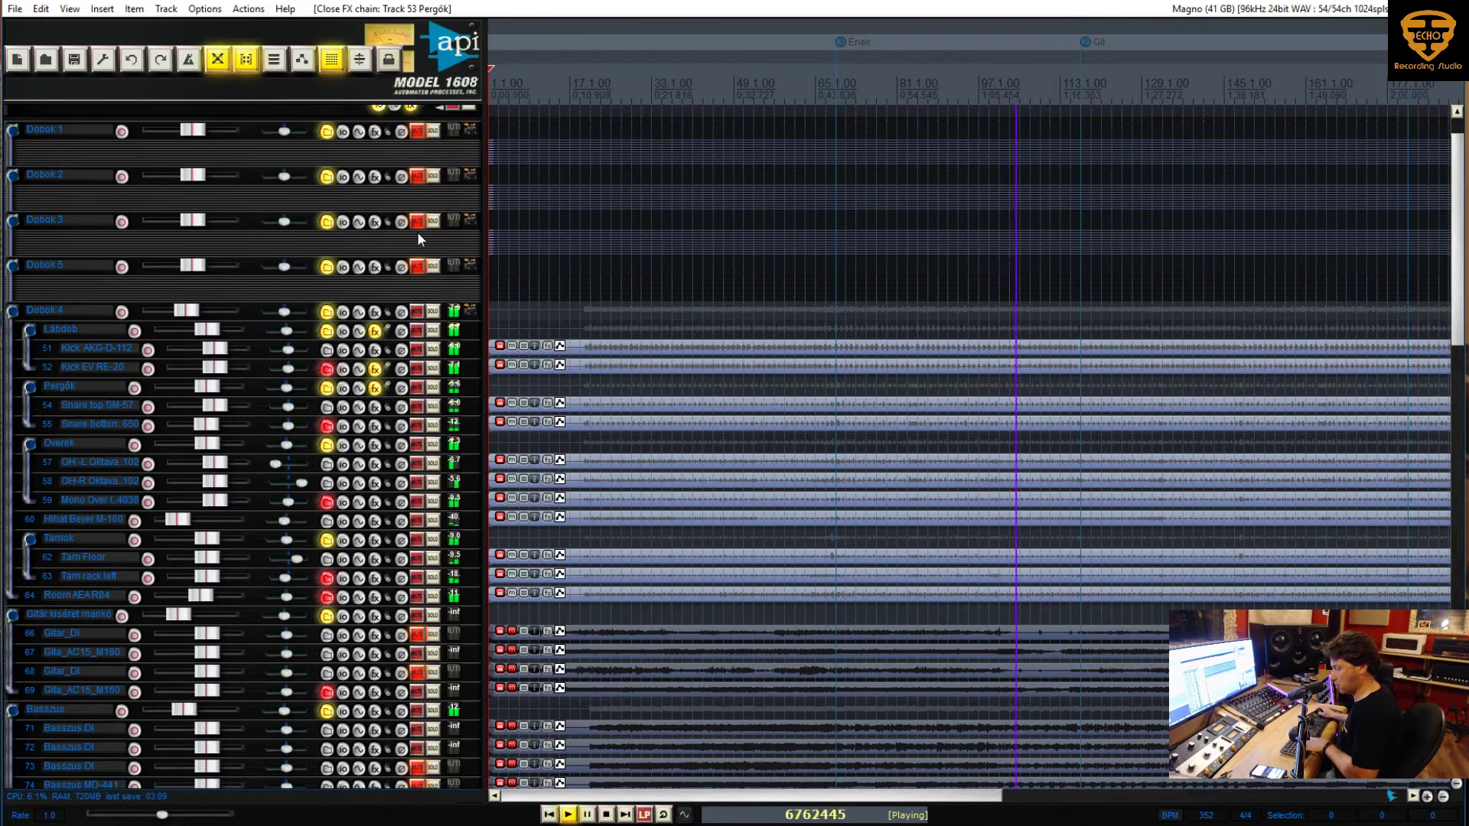
# Paste the bx_console SSL 4000 E channel strip onto the Tam Floor and Tam rack left tracks
pyautogui.scroll(-5, 337, 253)
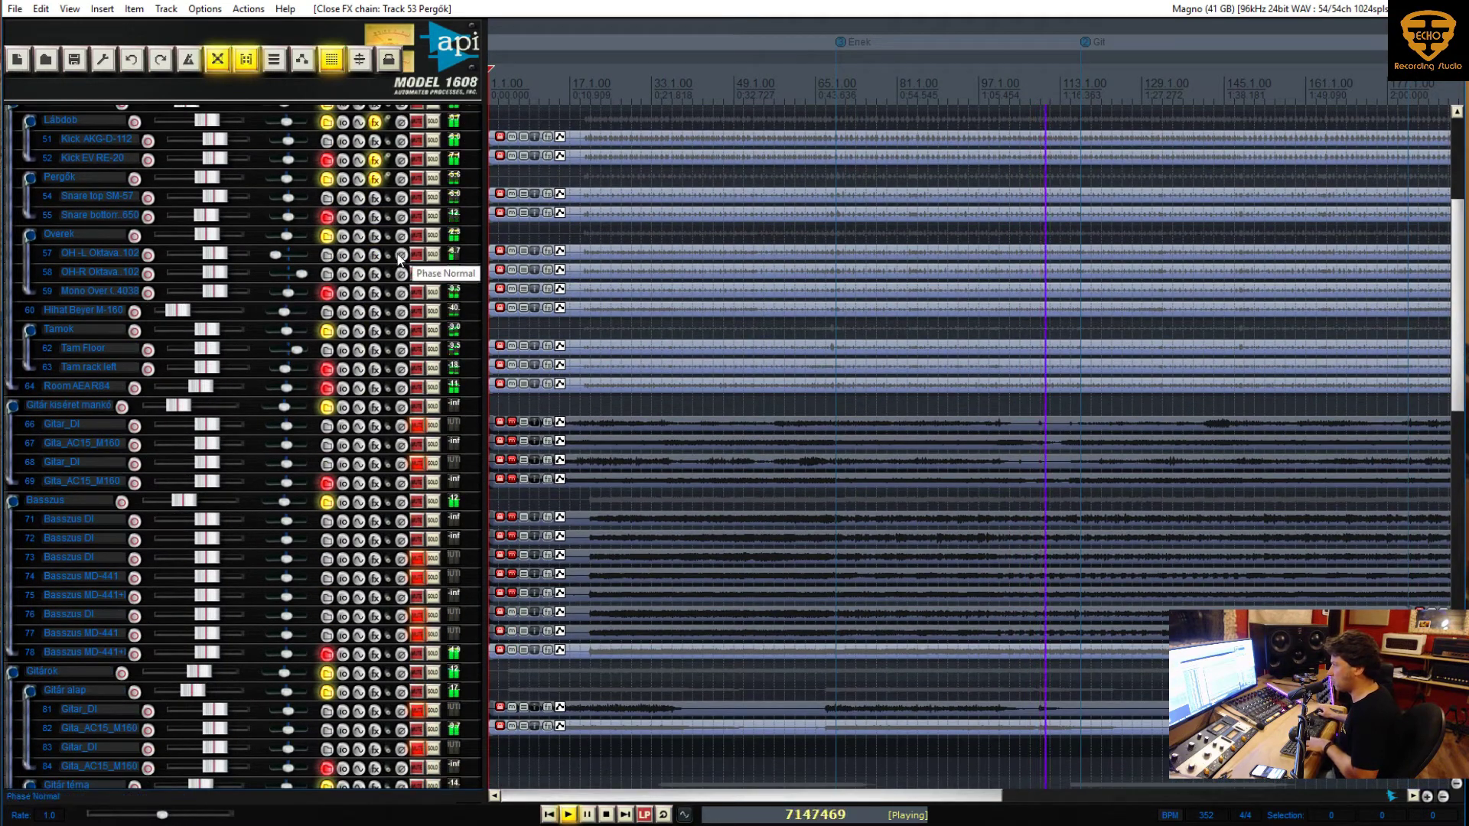
pyautogui.click(375, 349)
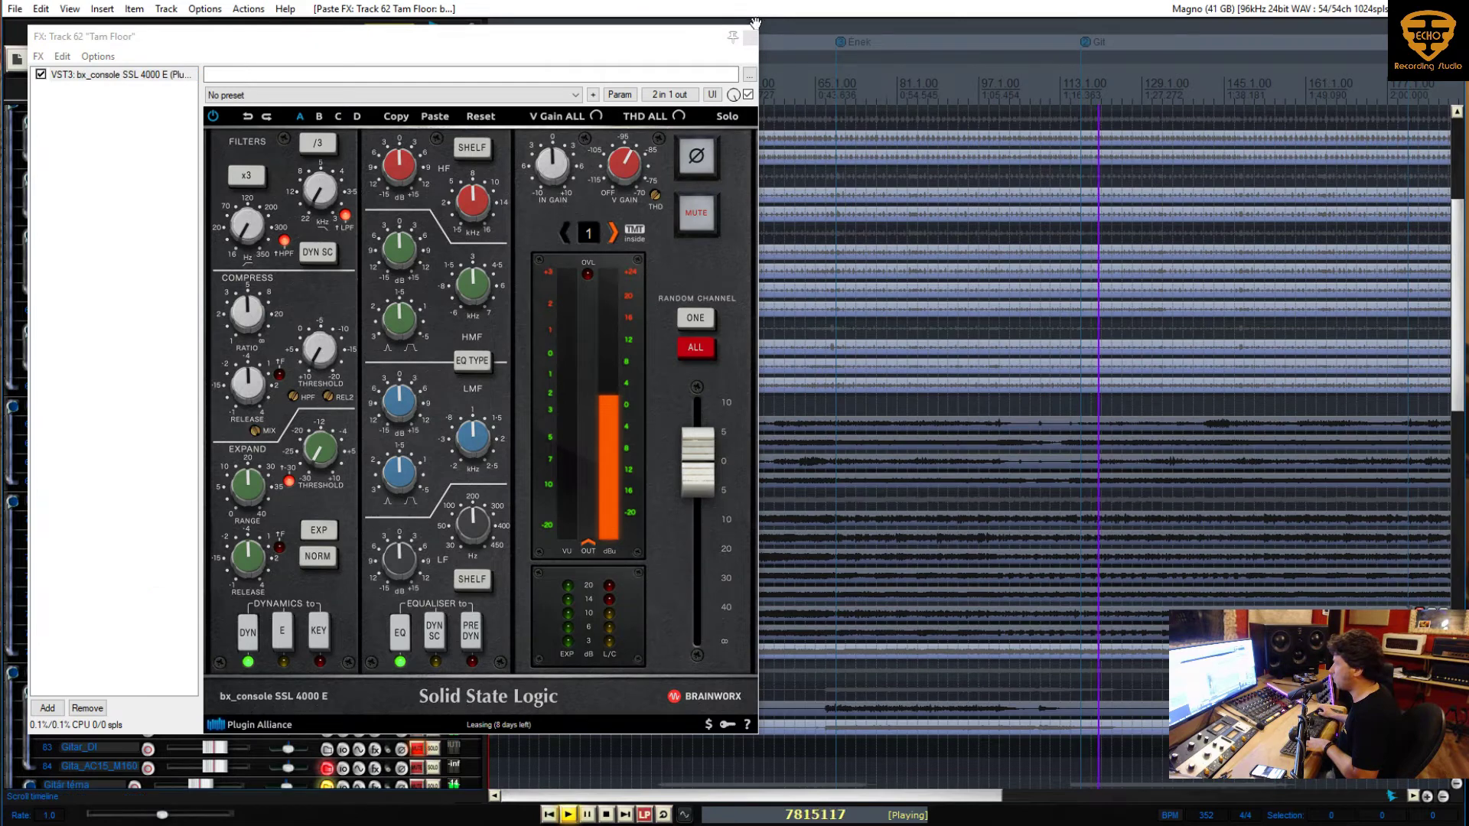
pyautogui.click(748, 34)
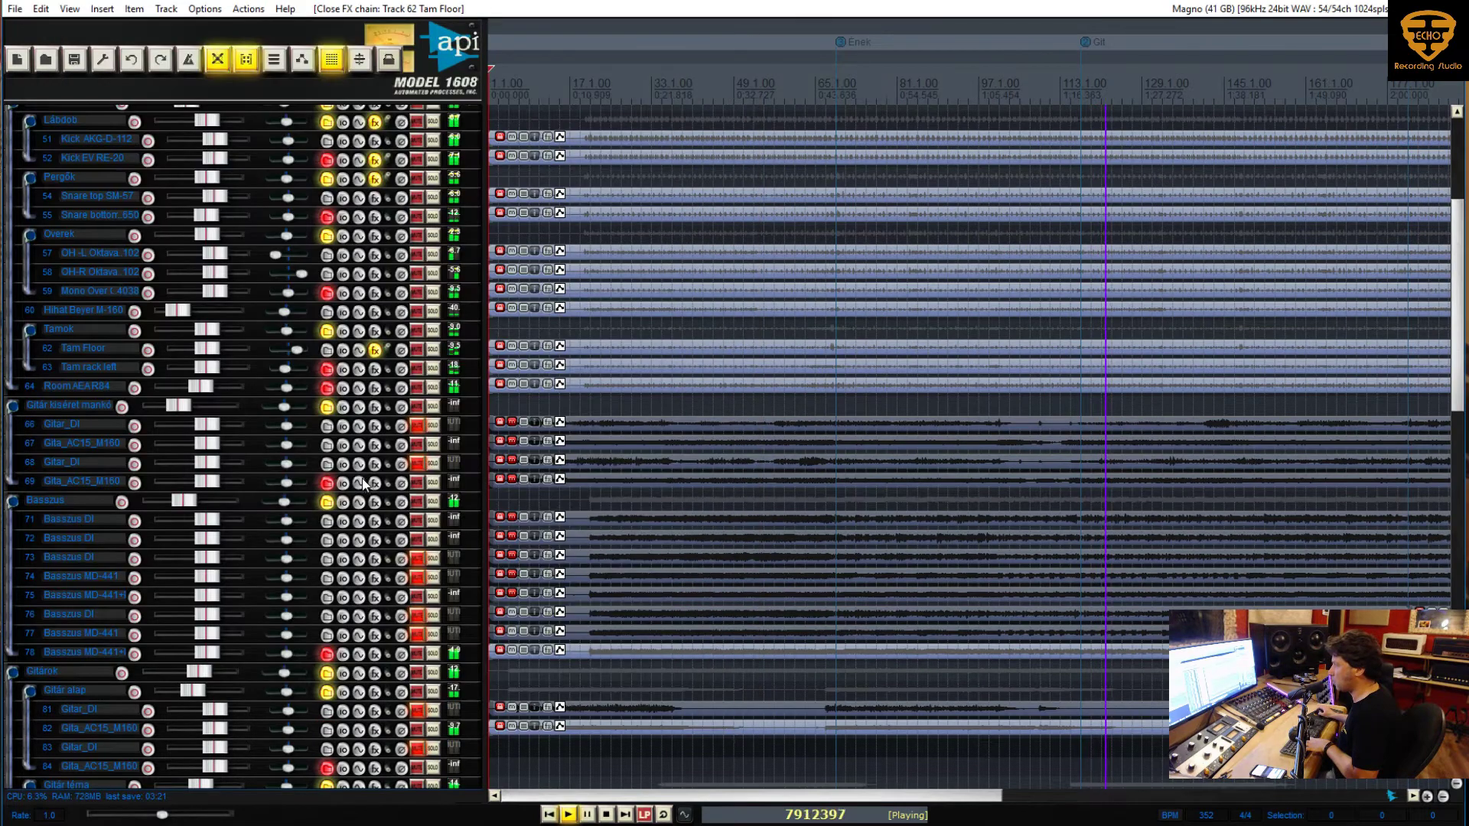
pyautogui.click(375, 369)
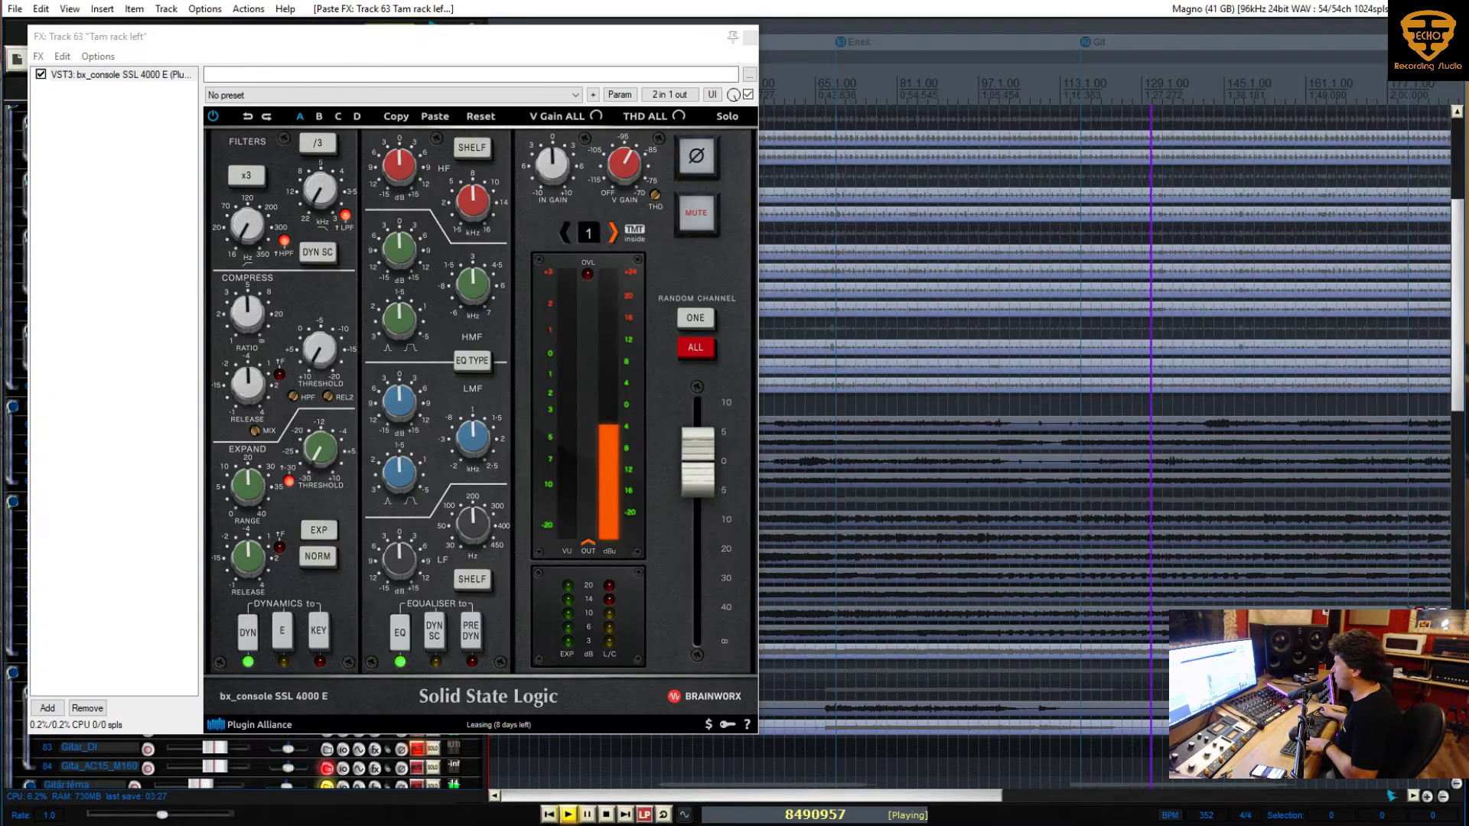
pyautogui.click(750, 37)
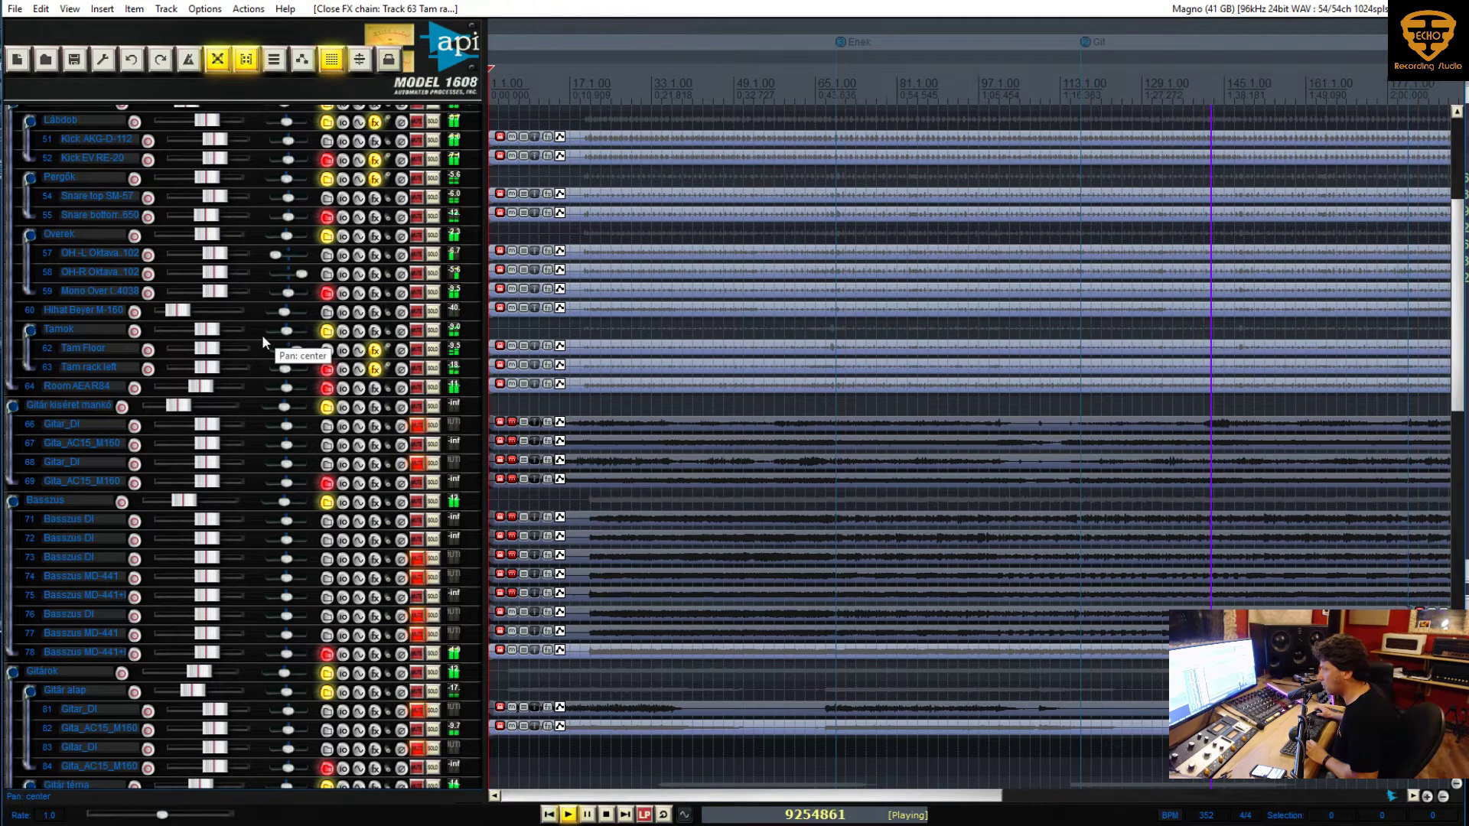
# Move the Overek folder below the Tamok folder's tracks and add a stereo bx_console SSL 4000 E channel strip to it
pyautogui.scroll(-2, 261, 334)
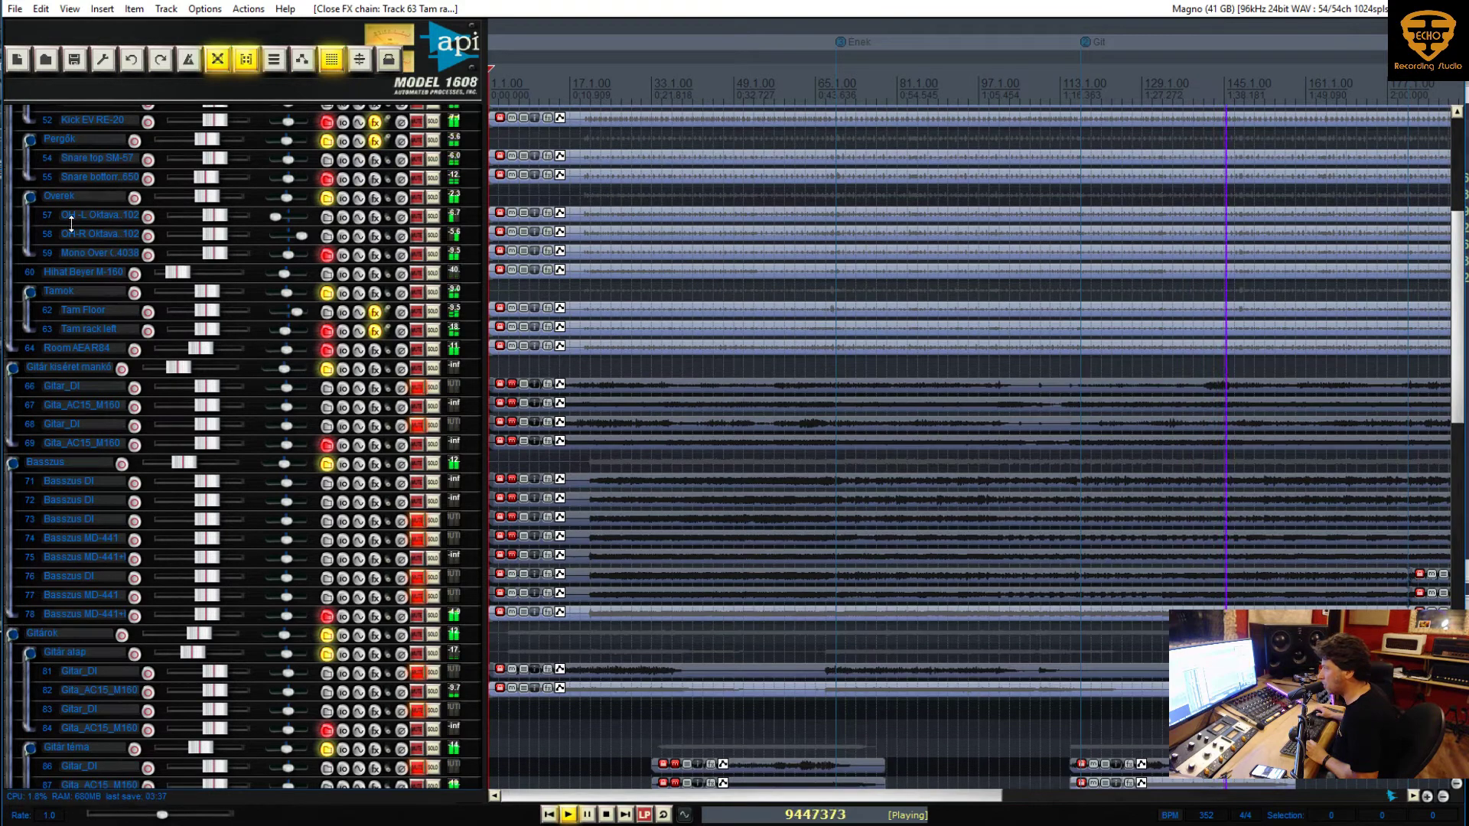
pyautogui.moveTo(67, 196); pyautogui.dragTo(62, 343)
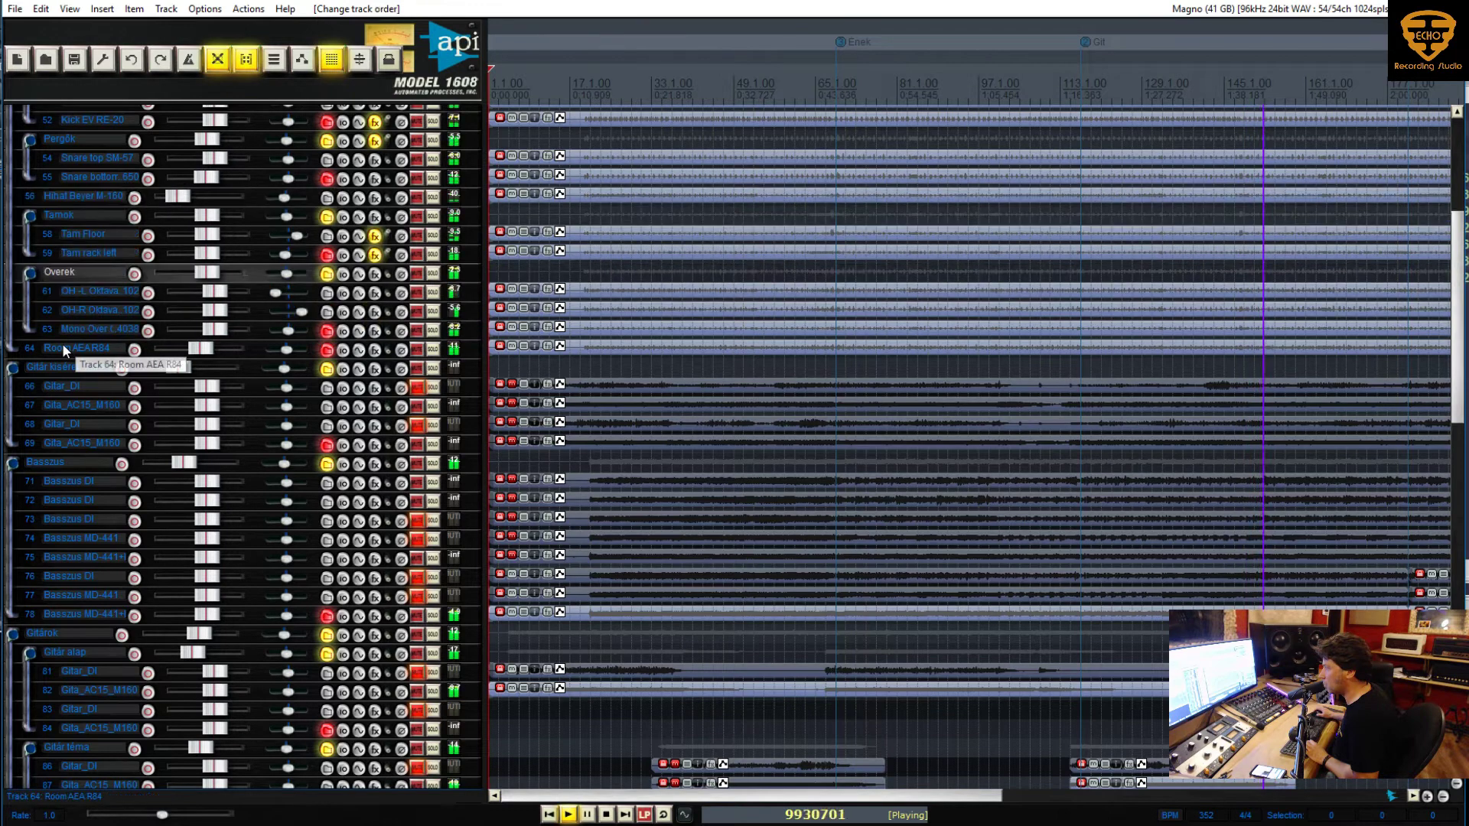
pyautogui.rightClick(378, 275)
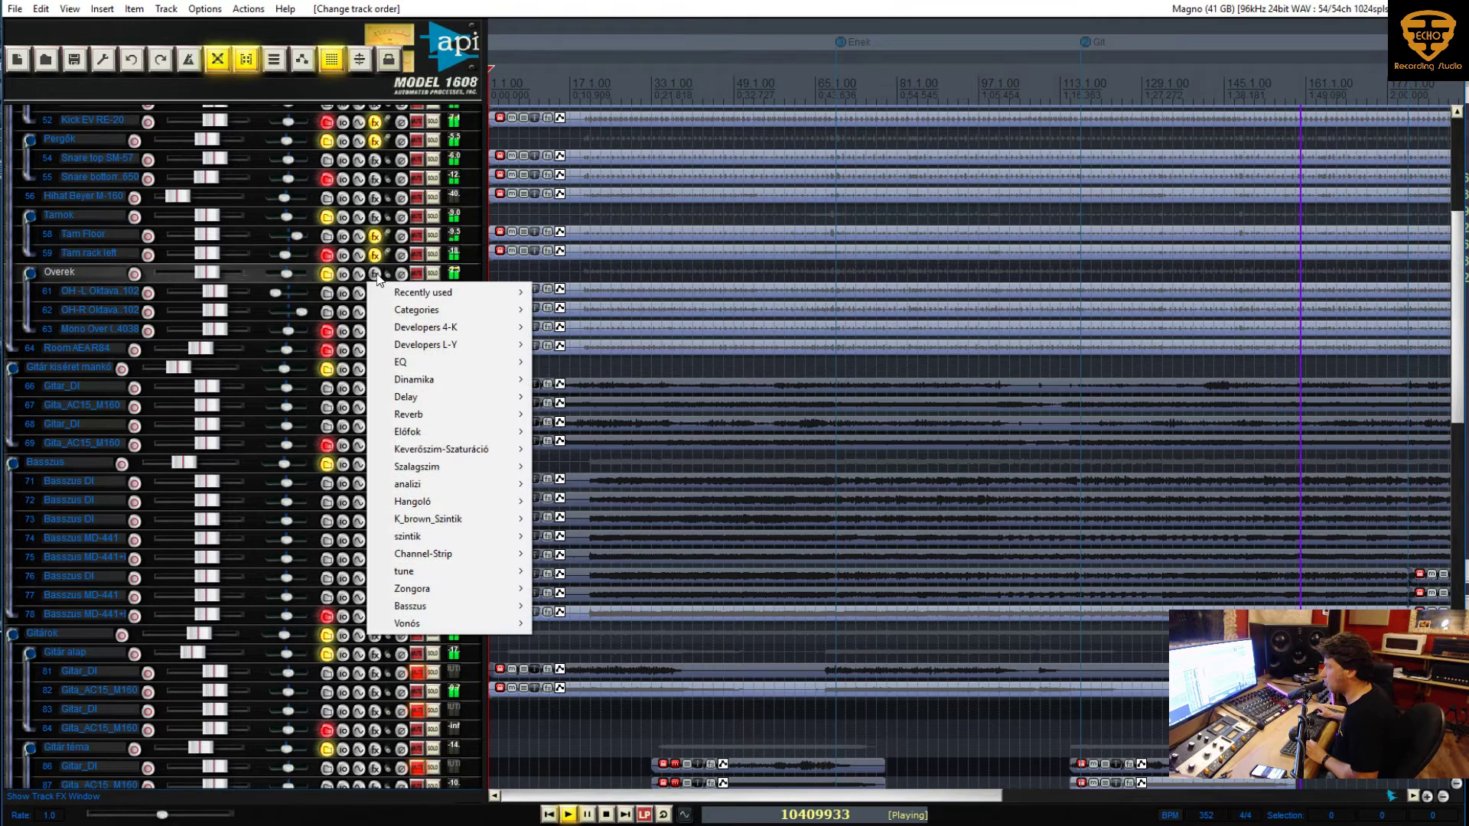
pyautogui.moveTo(502, 553)
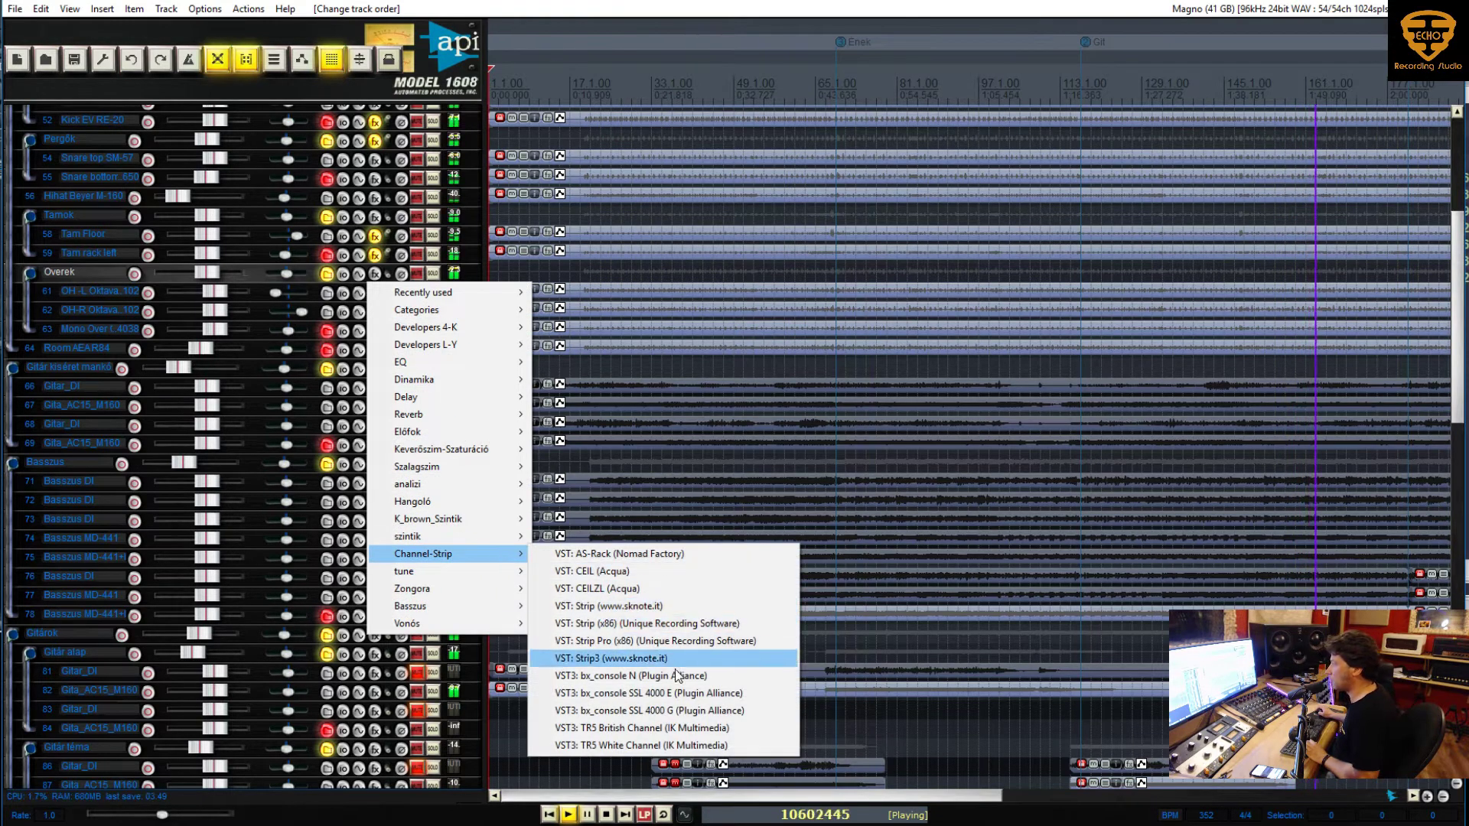
pyautogui.moveTo(681, 657); pyautogui.dragTo(680, 700)
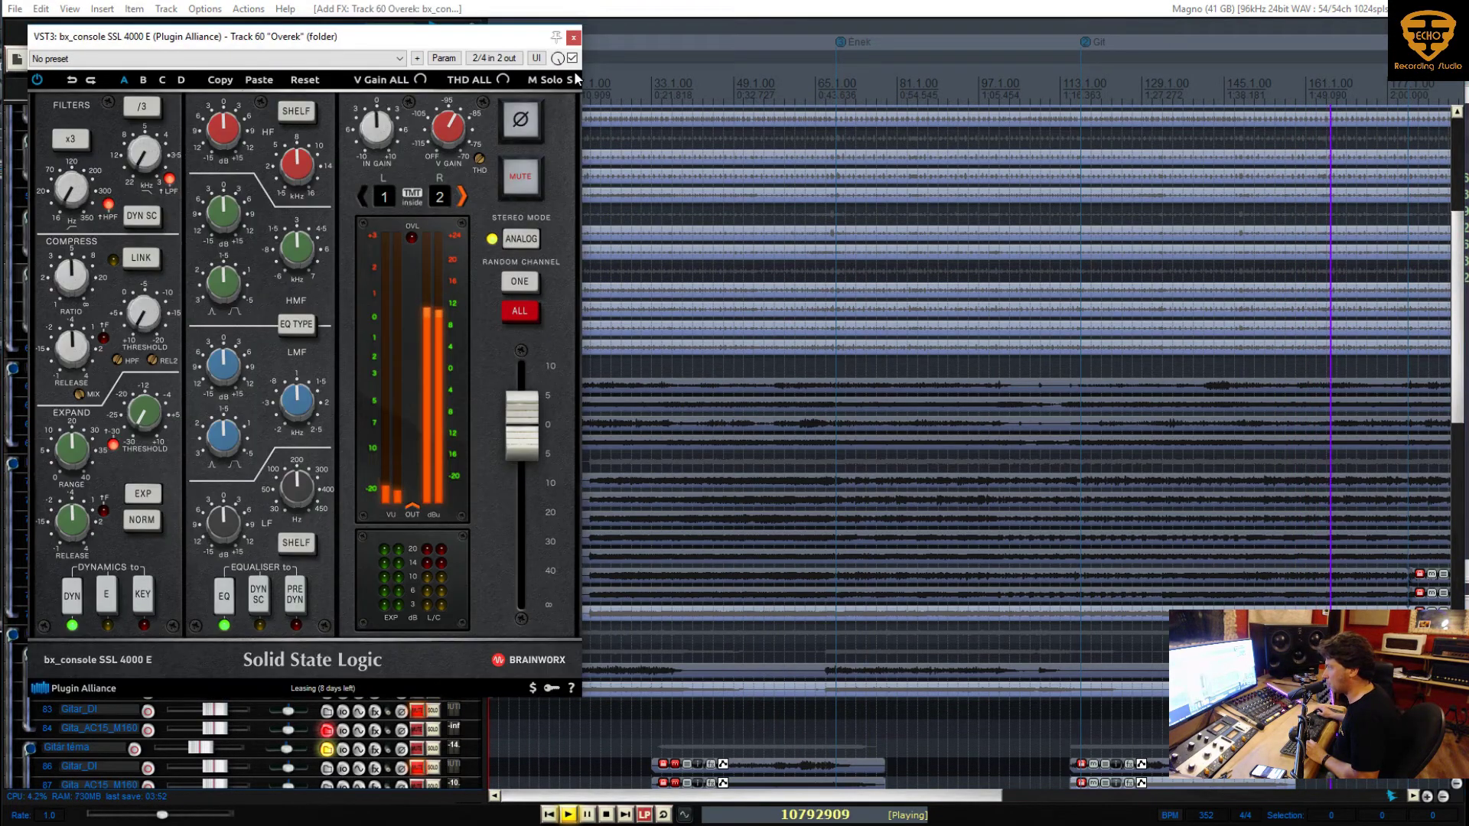
pyautogui.click(573, 38)
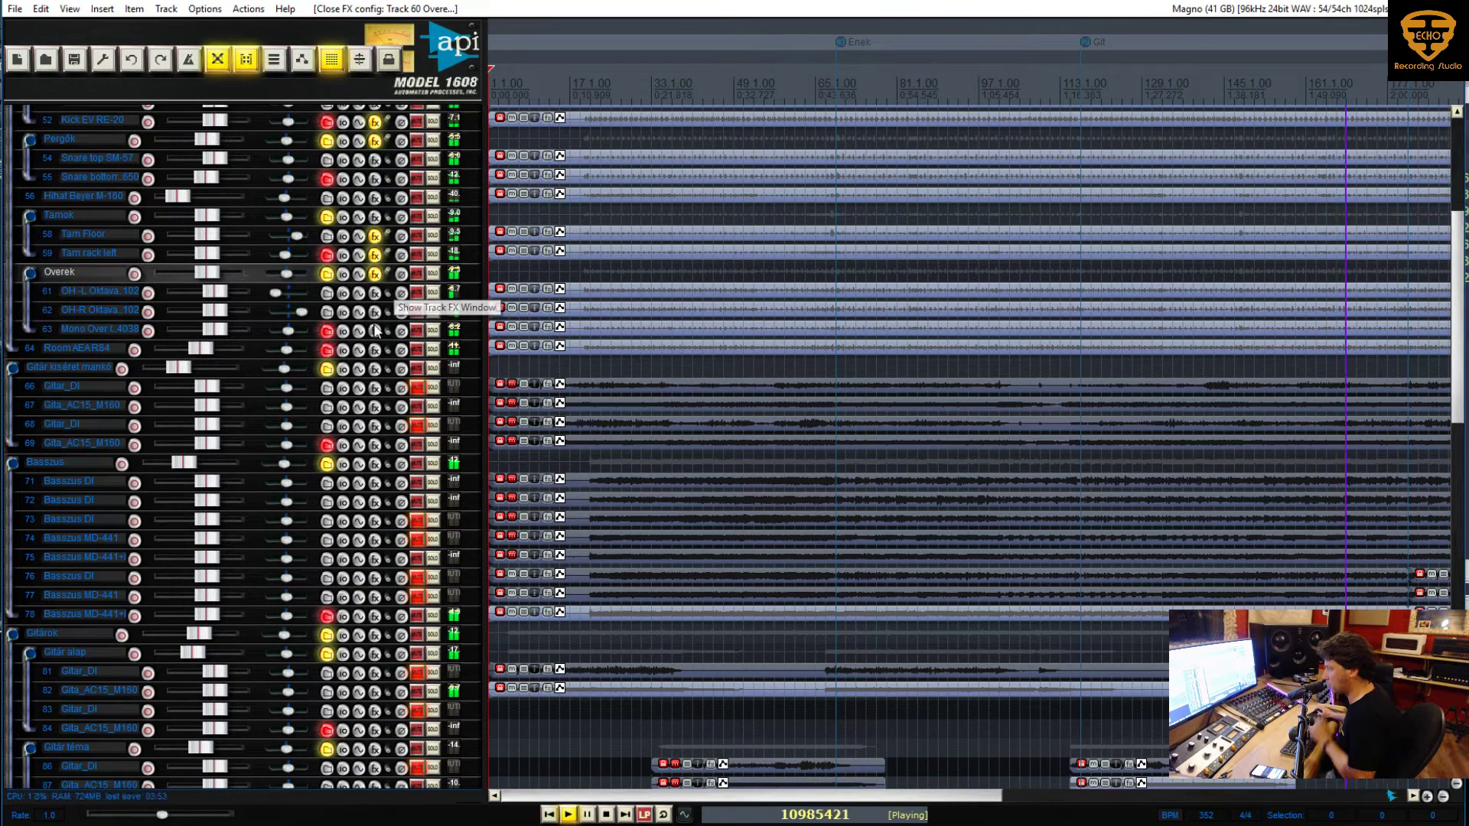
# Paste the mono bx_console SSL 4000 E channel strip onto the Hihat Beyer M-160 track
pyautogui.scroll(2, 375, 330)
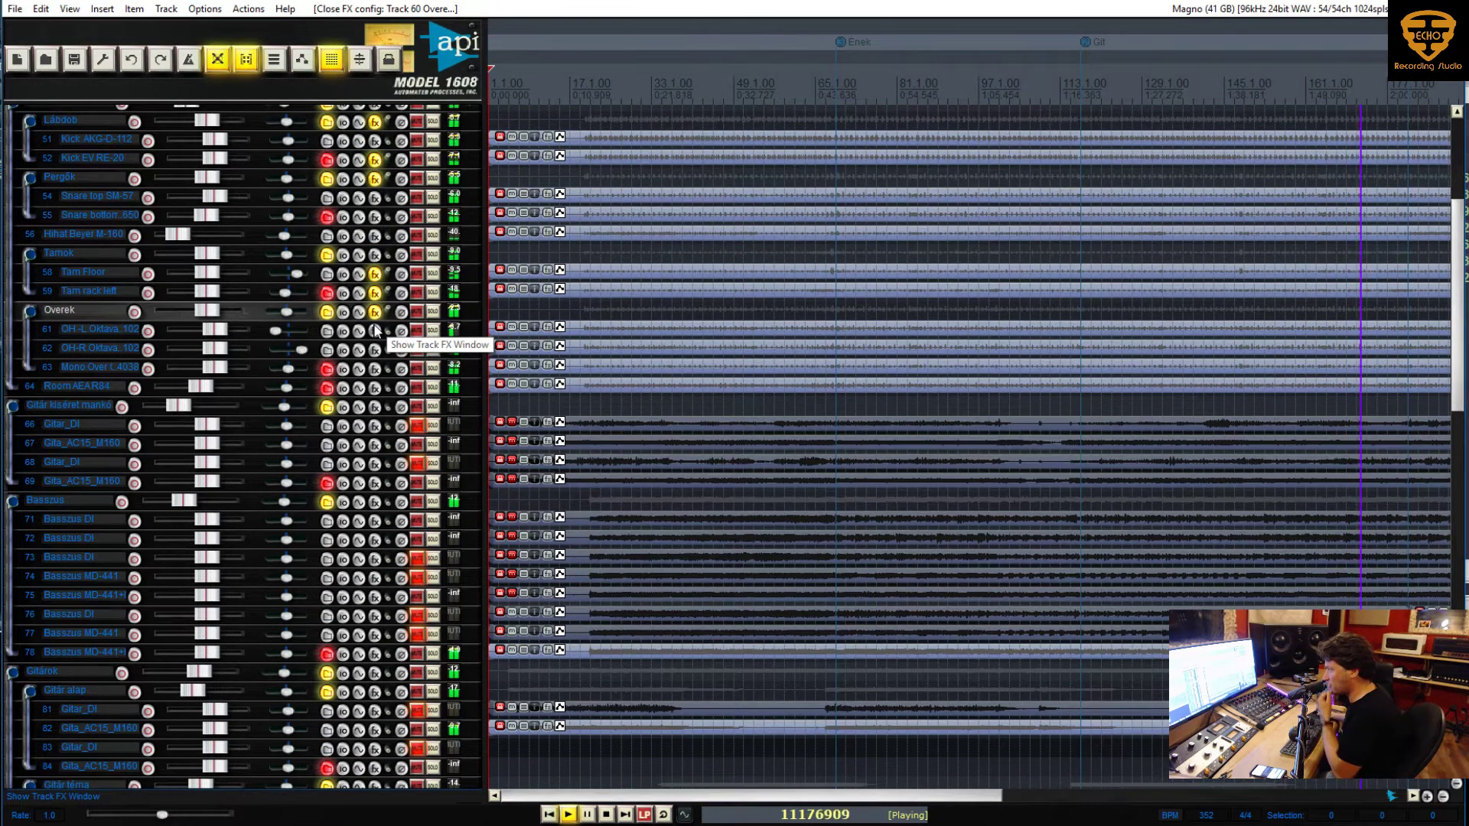
pyautogui.scroll(2, 375, 330)
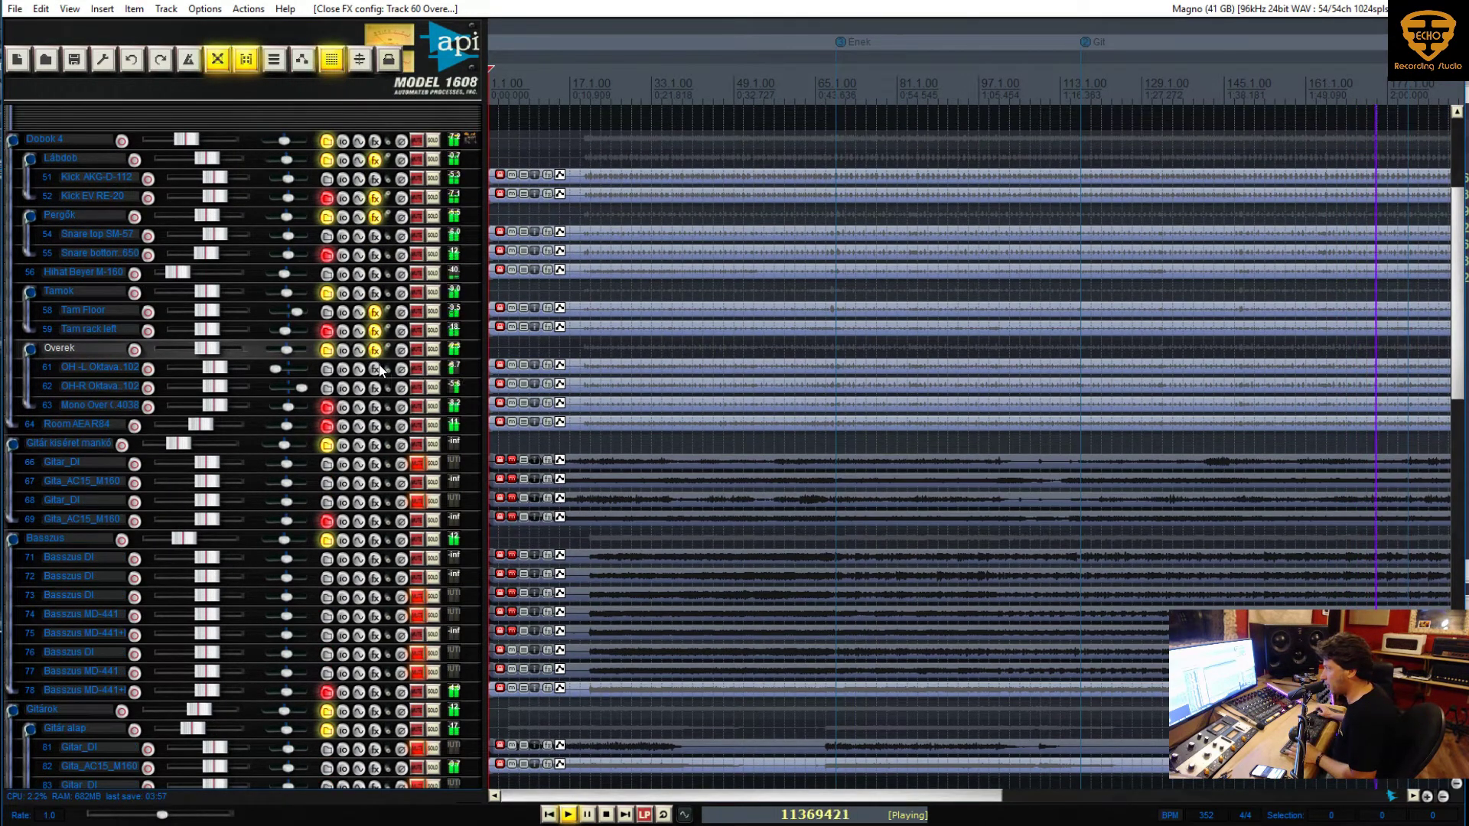
pyautogui.scroll(2, 381, 371)
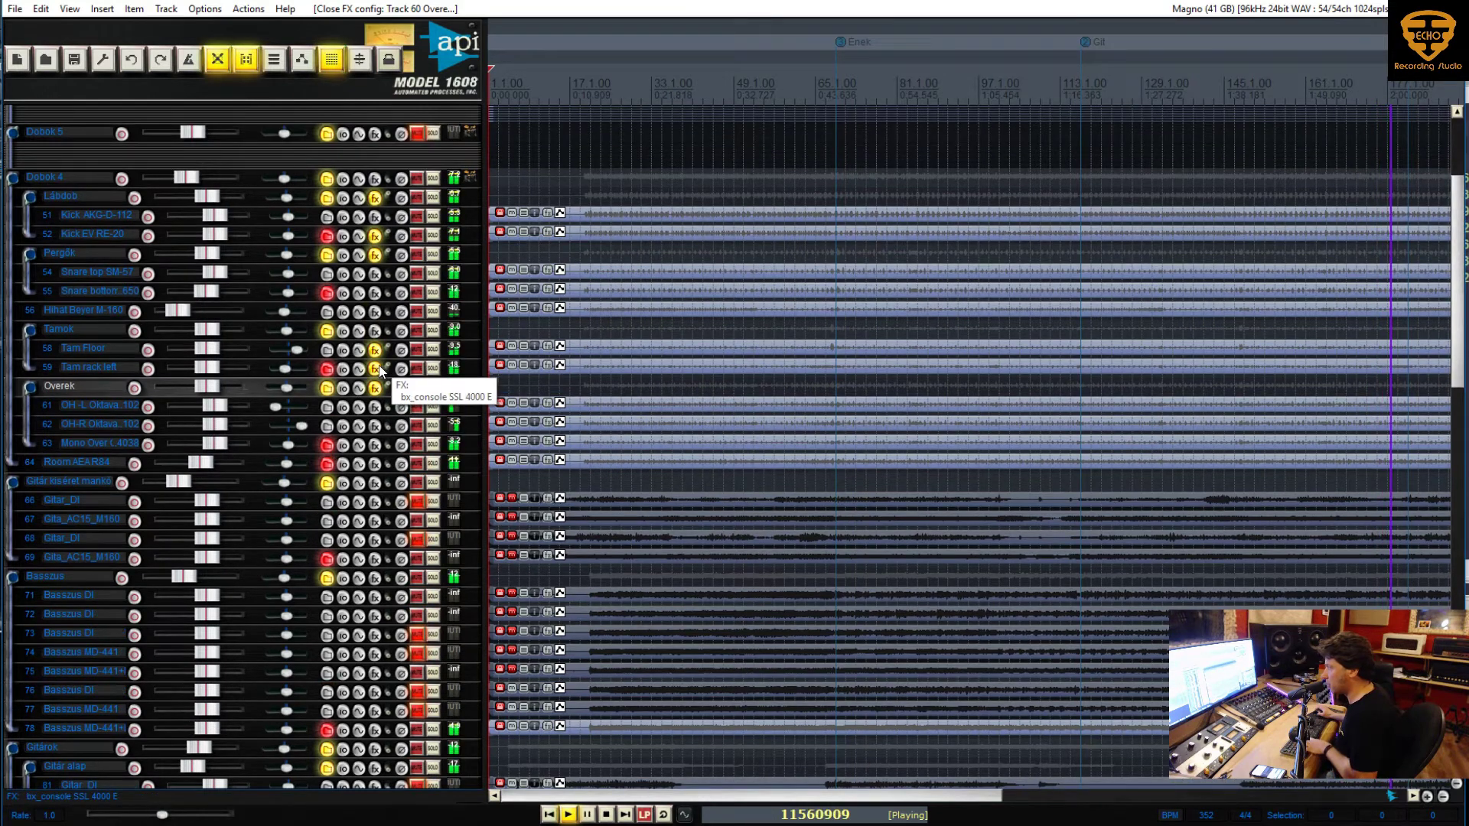
pyautogui.click(376, 255)
pyautogui.press('Escape')
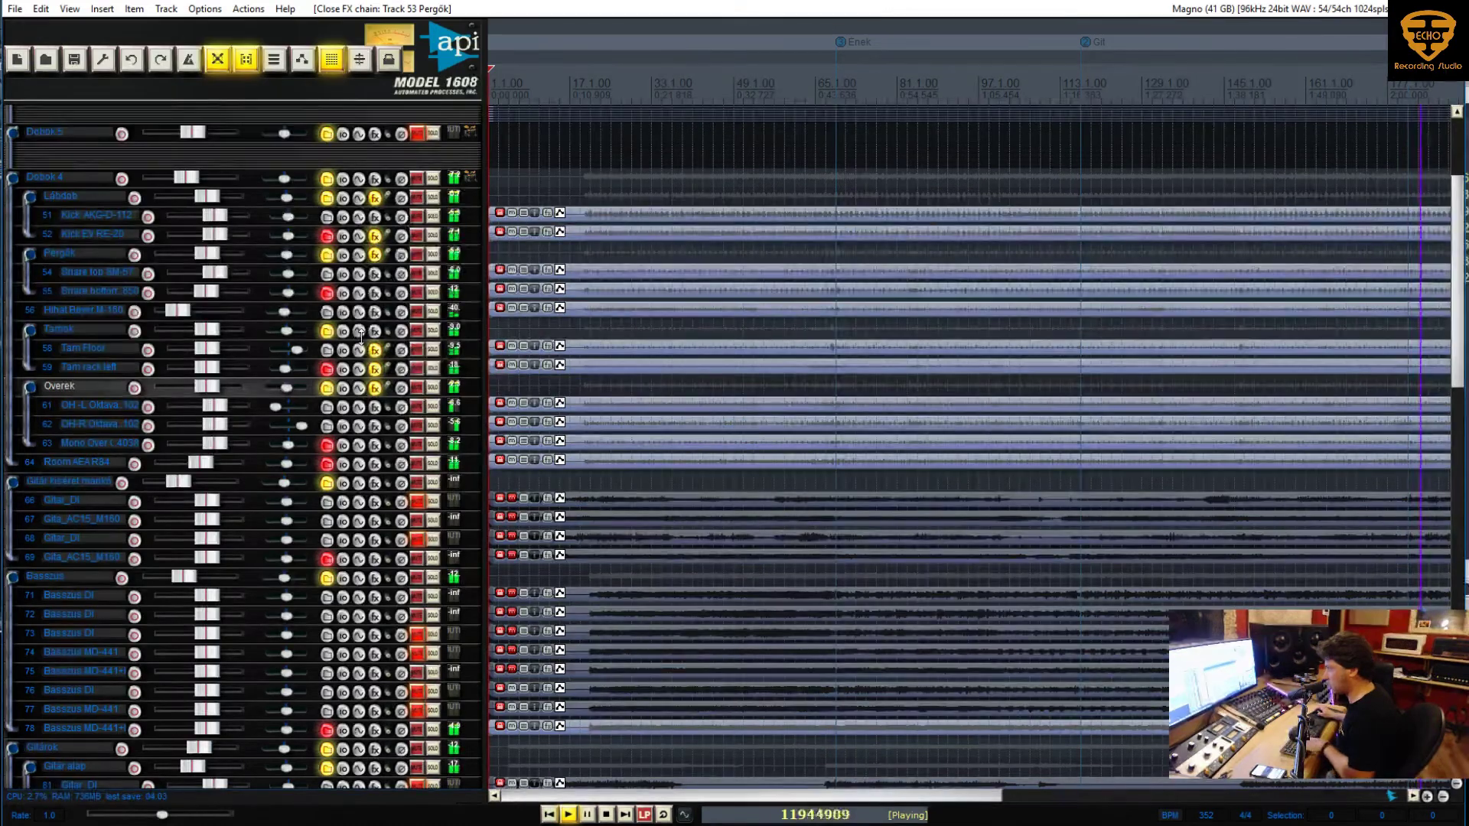
pyautogui.click(373, 309)
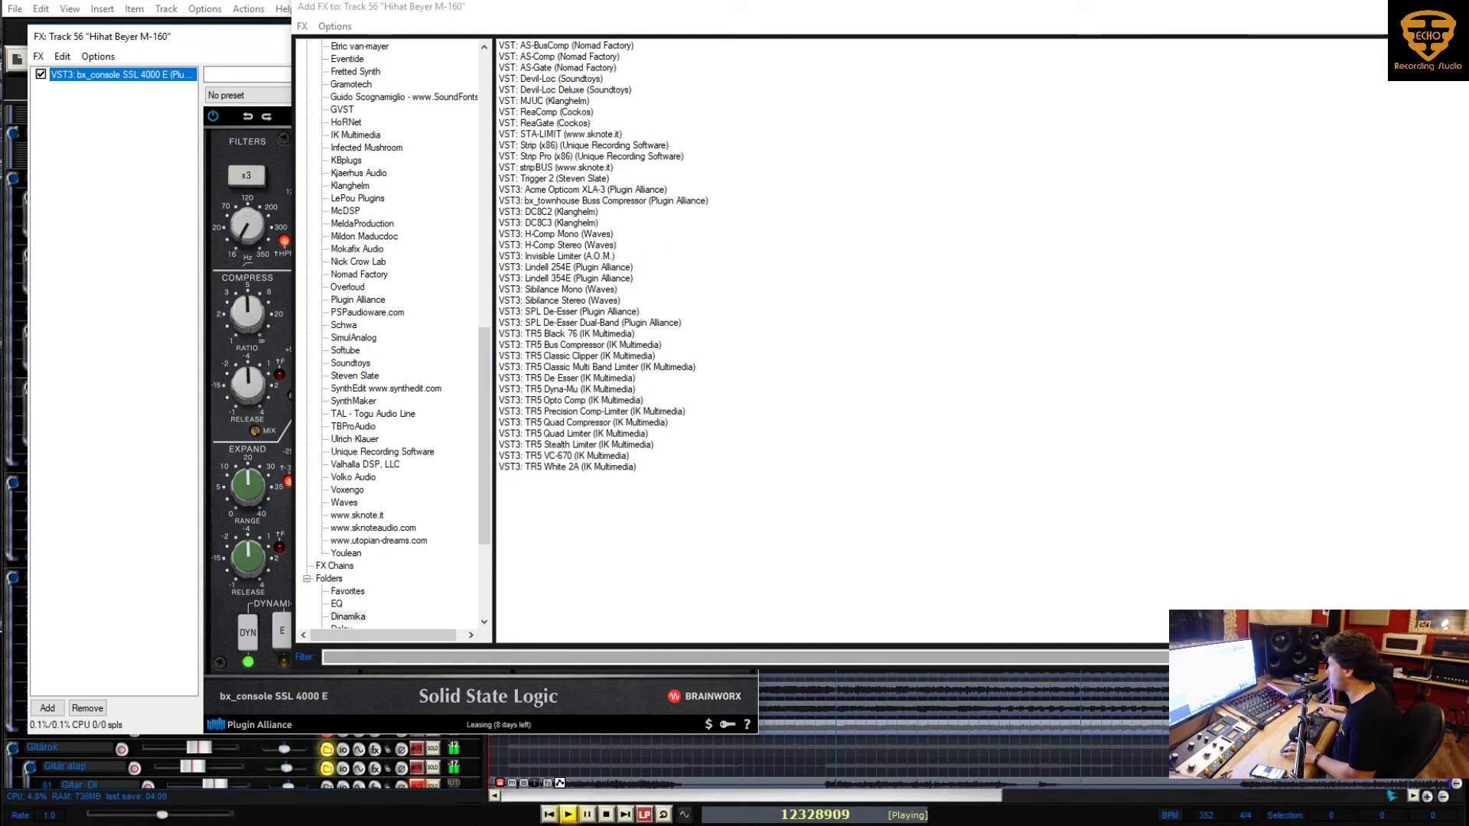
pyautogui.press('Escape')
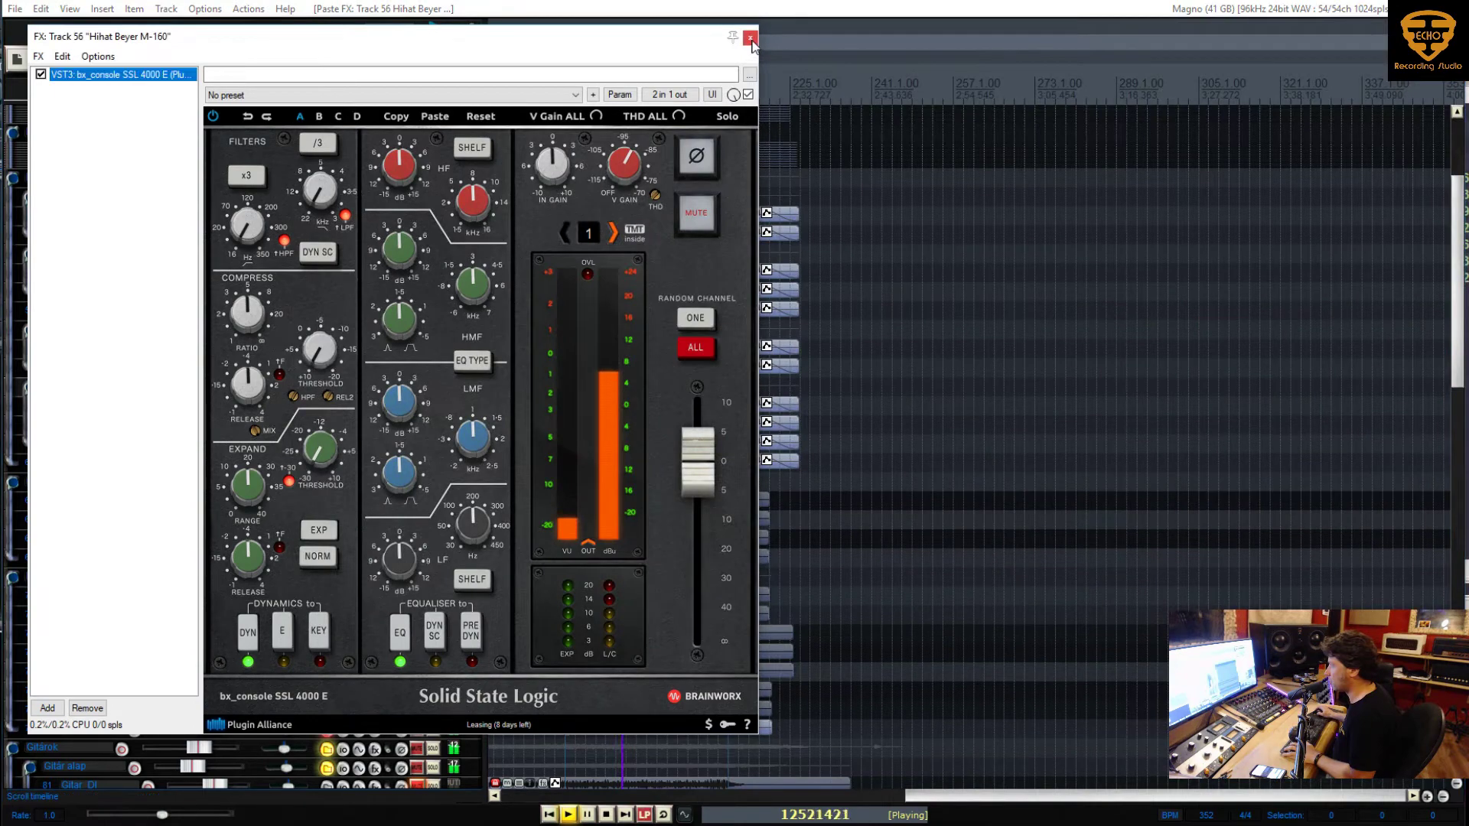
pyautogui.press('Escape')
# Stop playback and place the edit cursor at 149.2.66 on the Versszak új folder track, where the layered vocals enter
pyautogui.scroll(3, 540, 433)
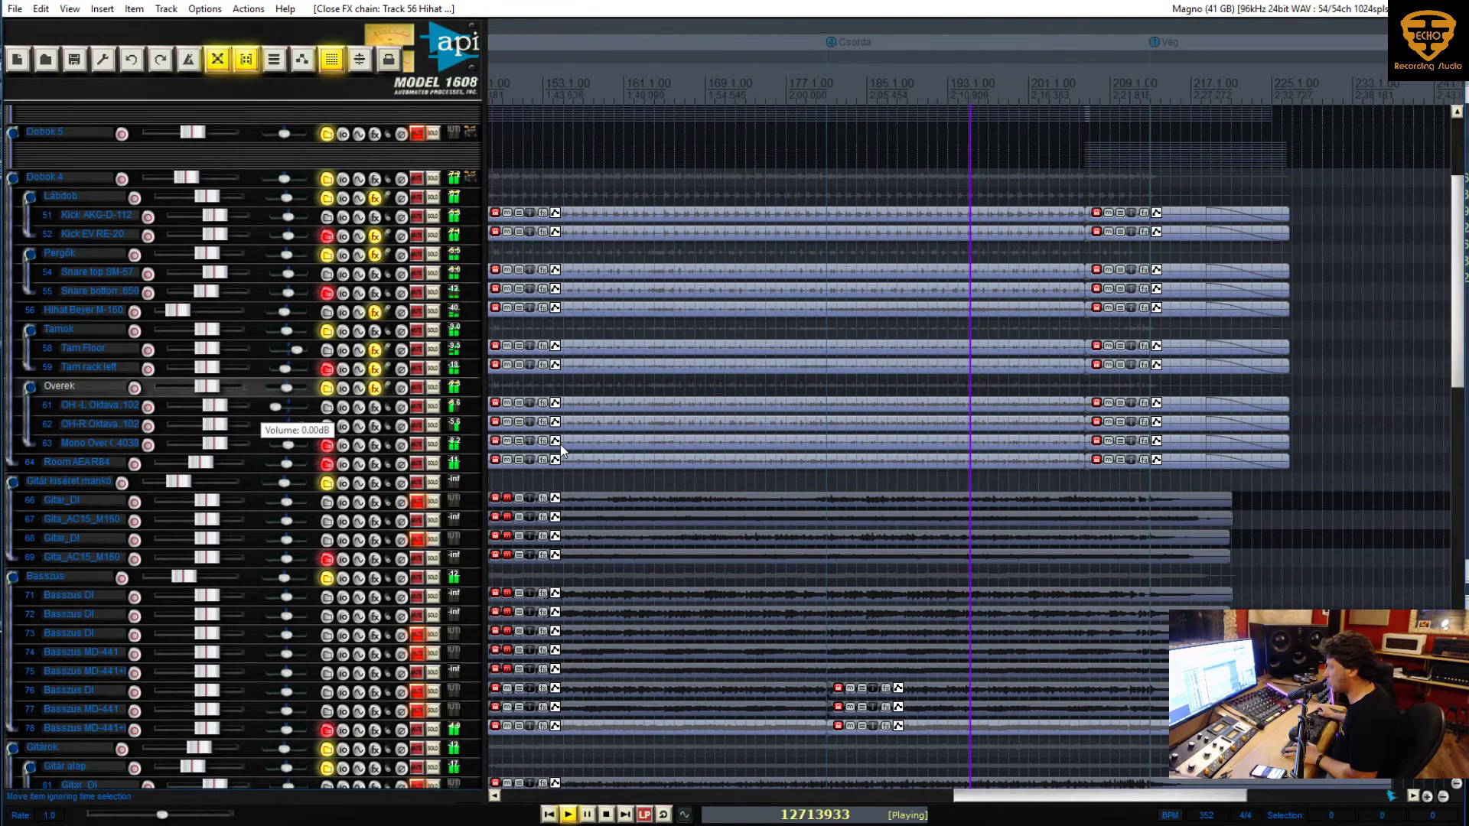
pyautogui.press('space')
pyautogui.scroll(-5, 367, 434)
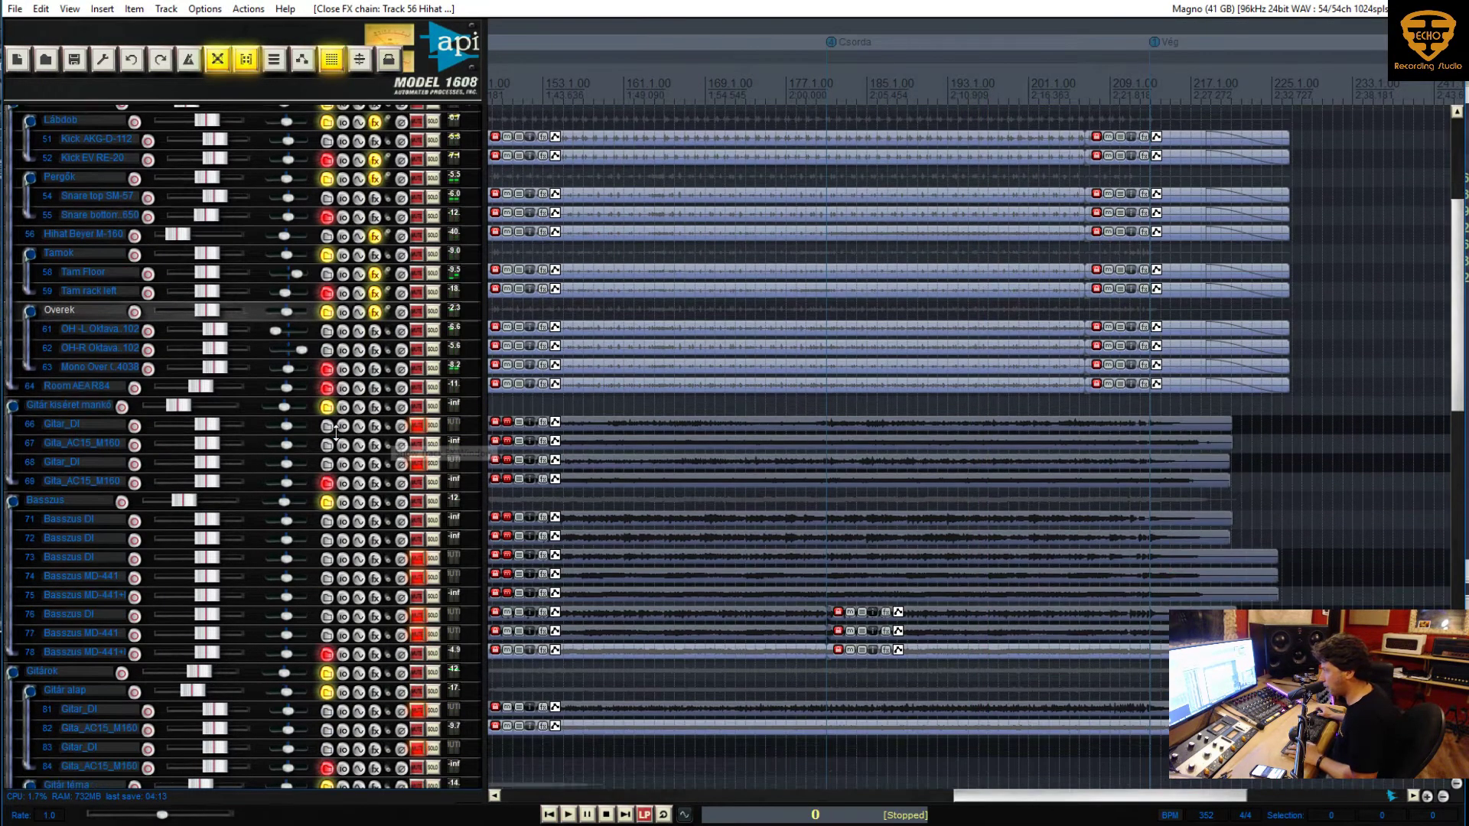
pyautogui.scroll(-15, 334, 433)
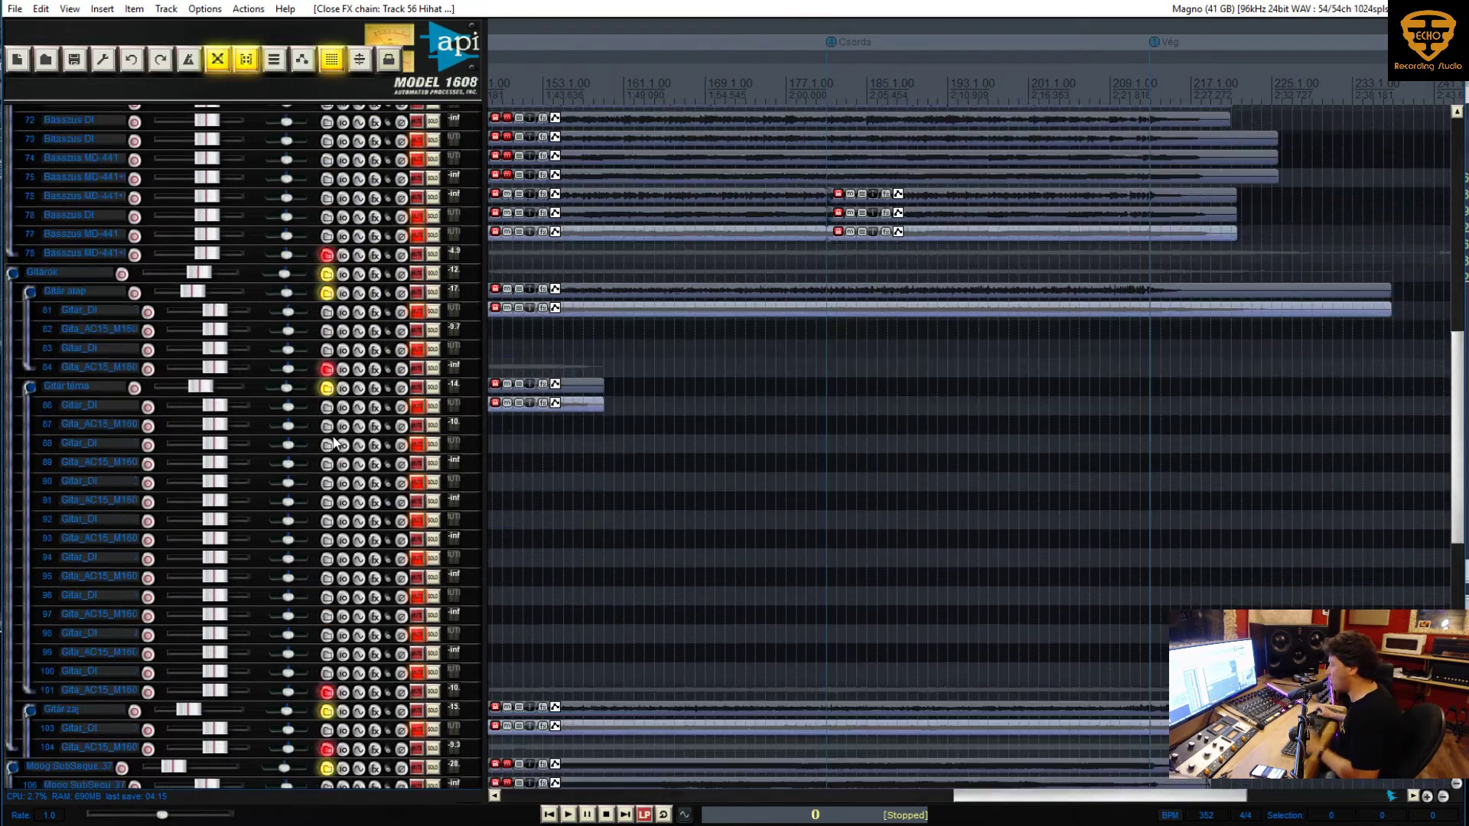
pyautogui.scroll(-2, 320, 469)
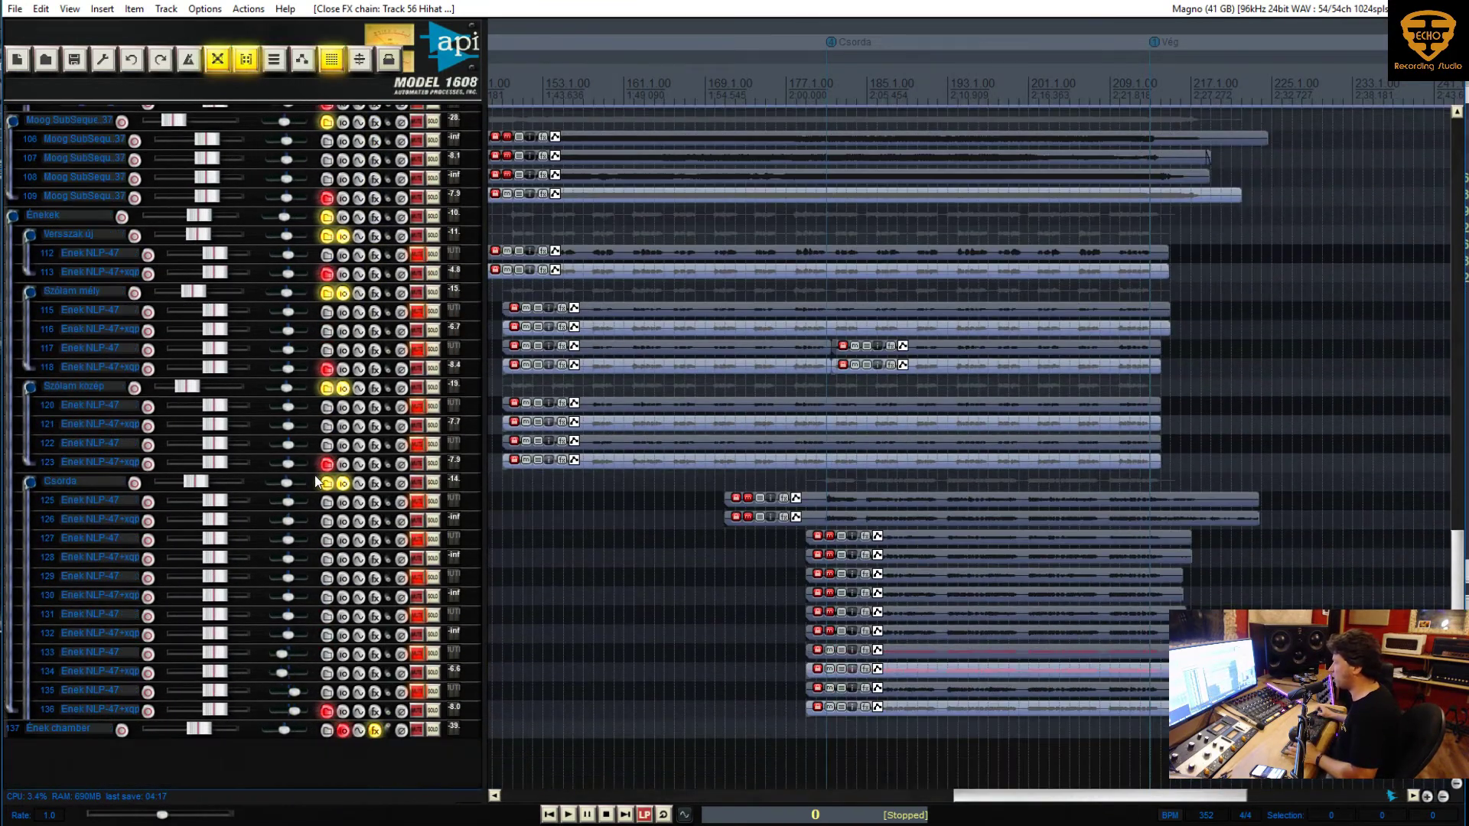
pyautogui.click(554, 557)
pyautogui.scroll(2, 555, 557)
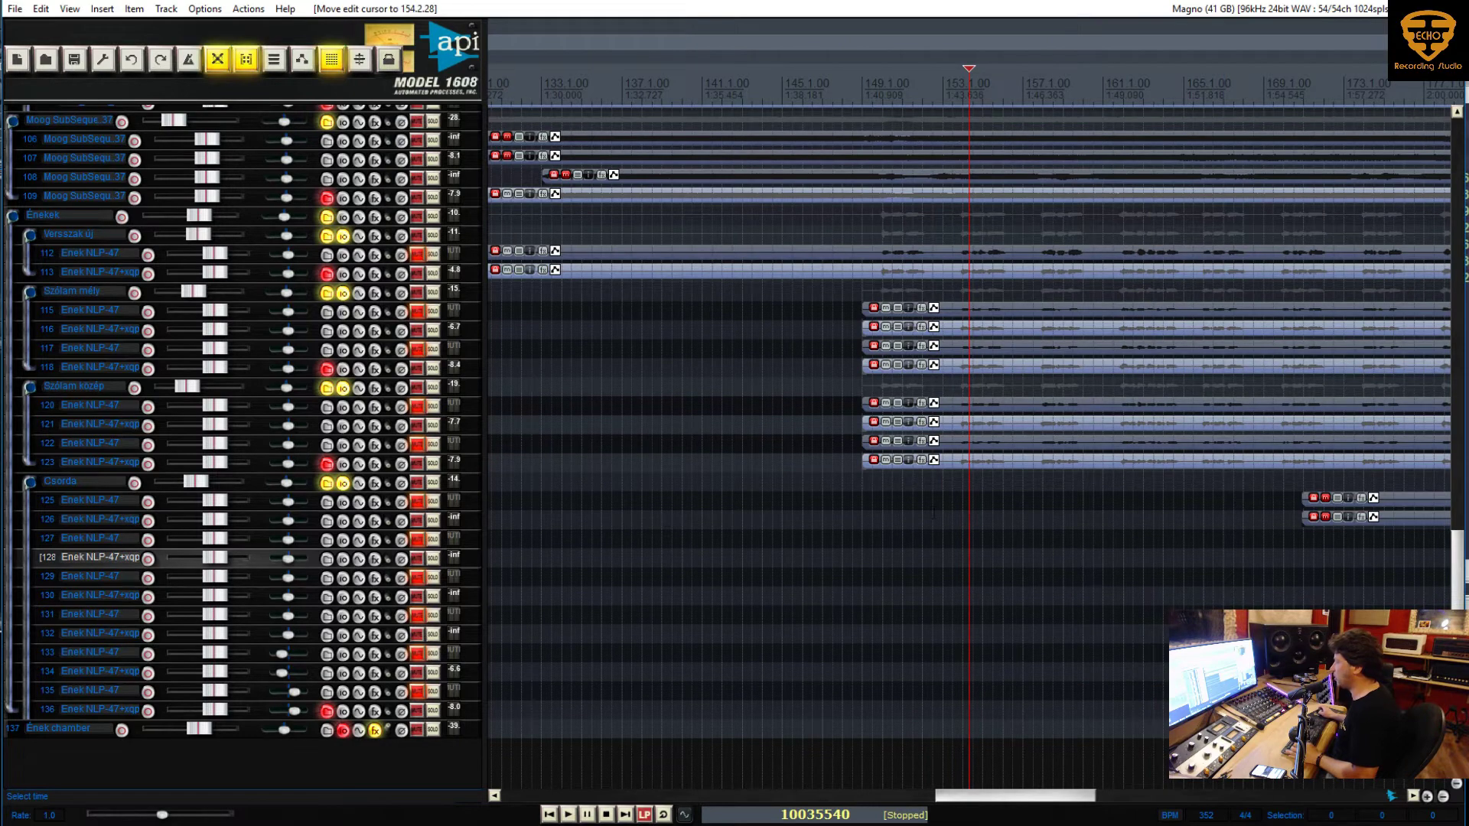
pyautogui.click(905, 518)
pyautogui.scroll(2, 870, 513)
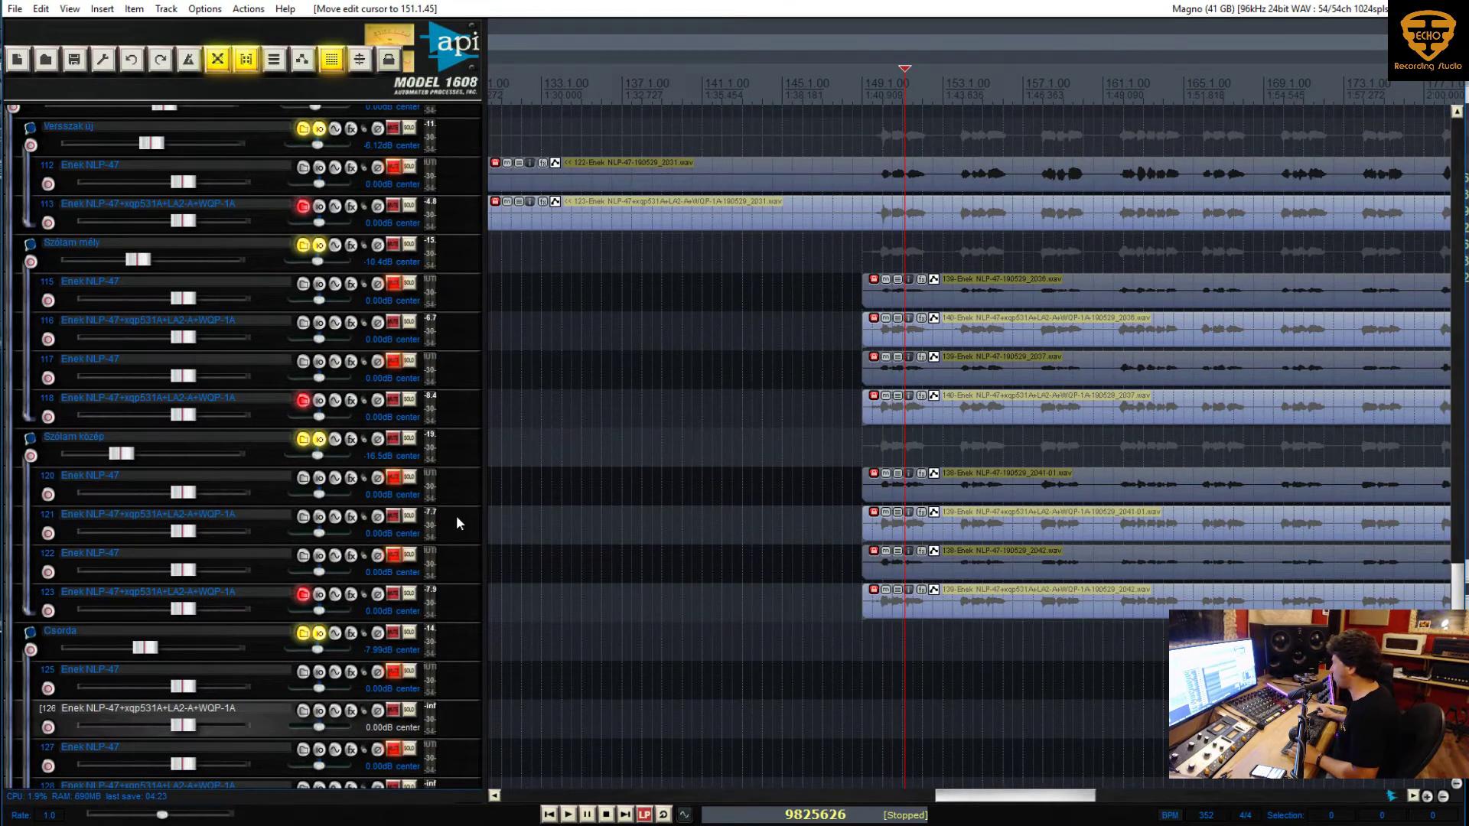
pyautogui.click(873, 260)
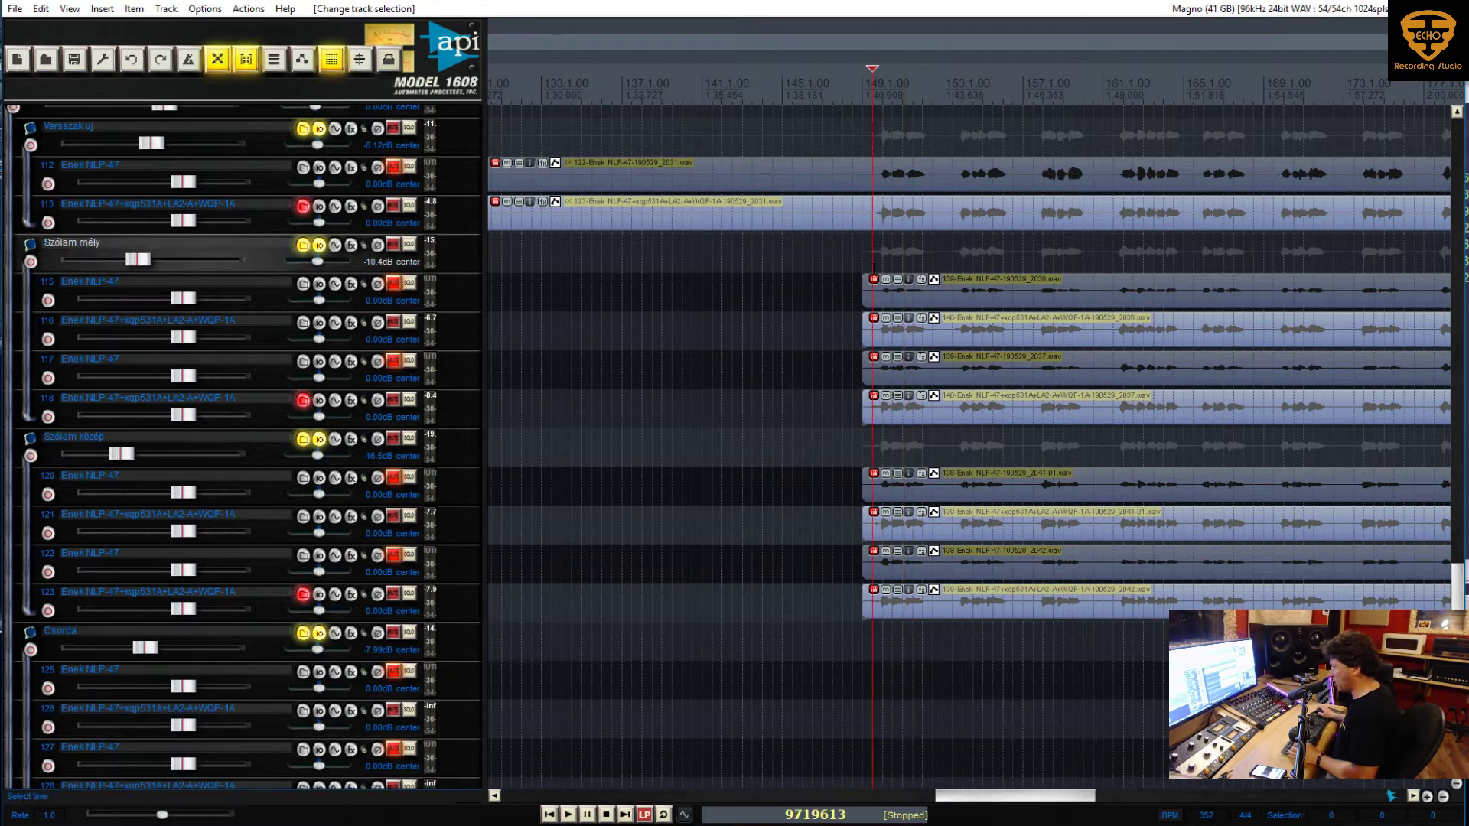
pyautogui.scroll(3, 280, 368)
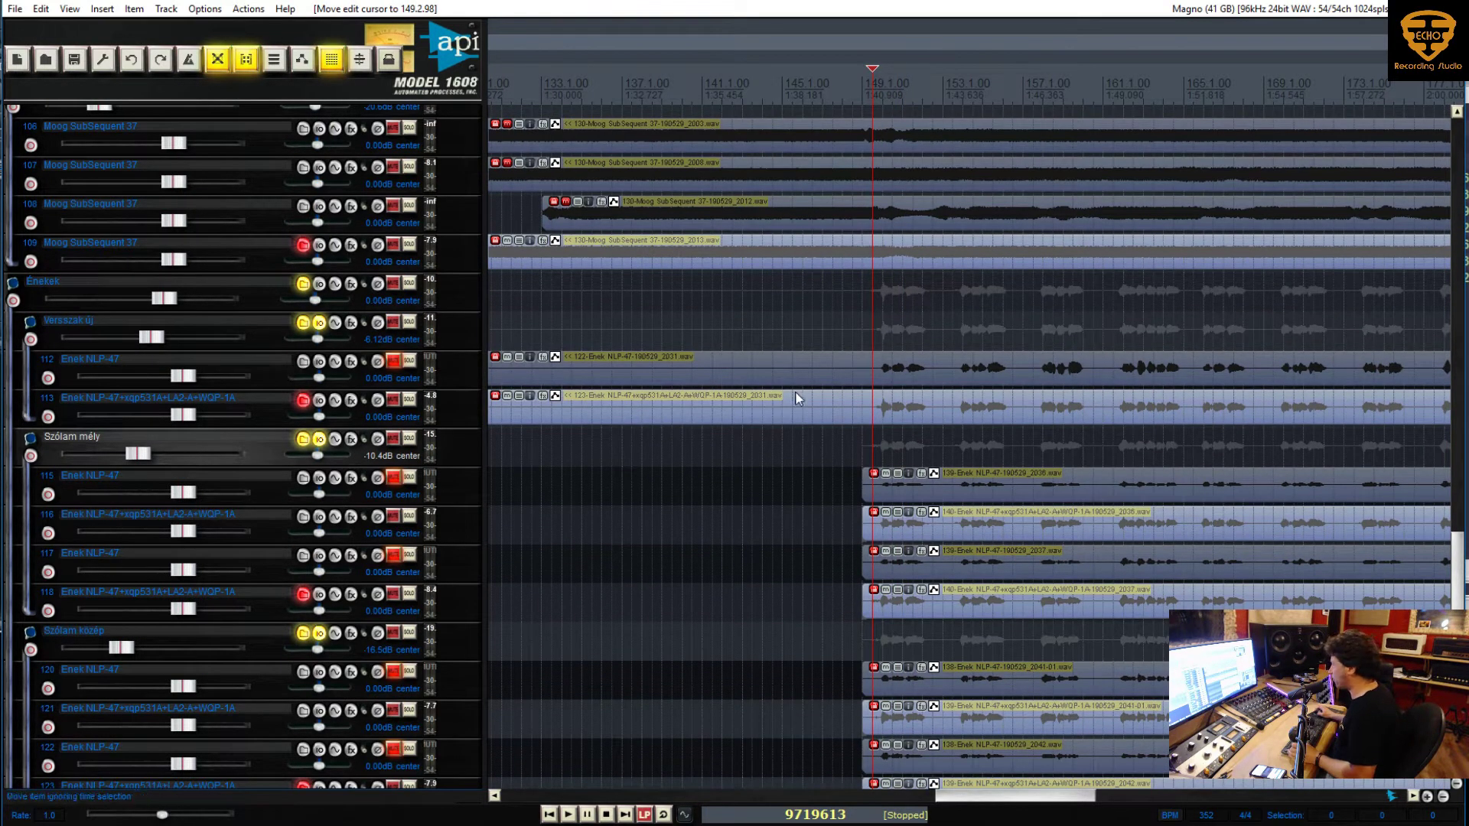
pyautogui.click(872, 337)
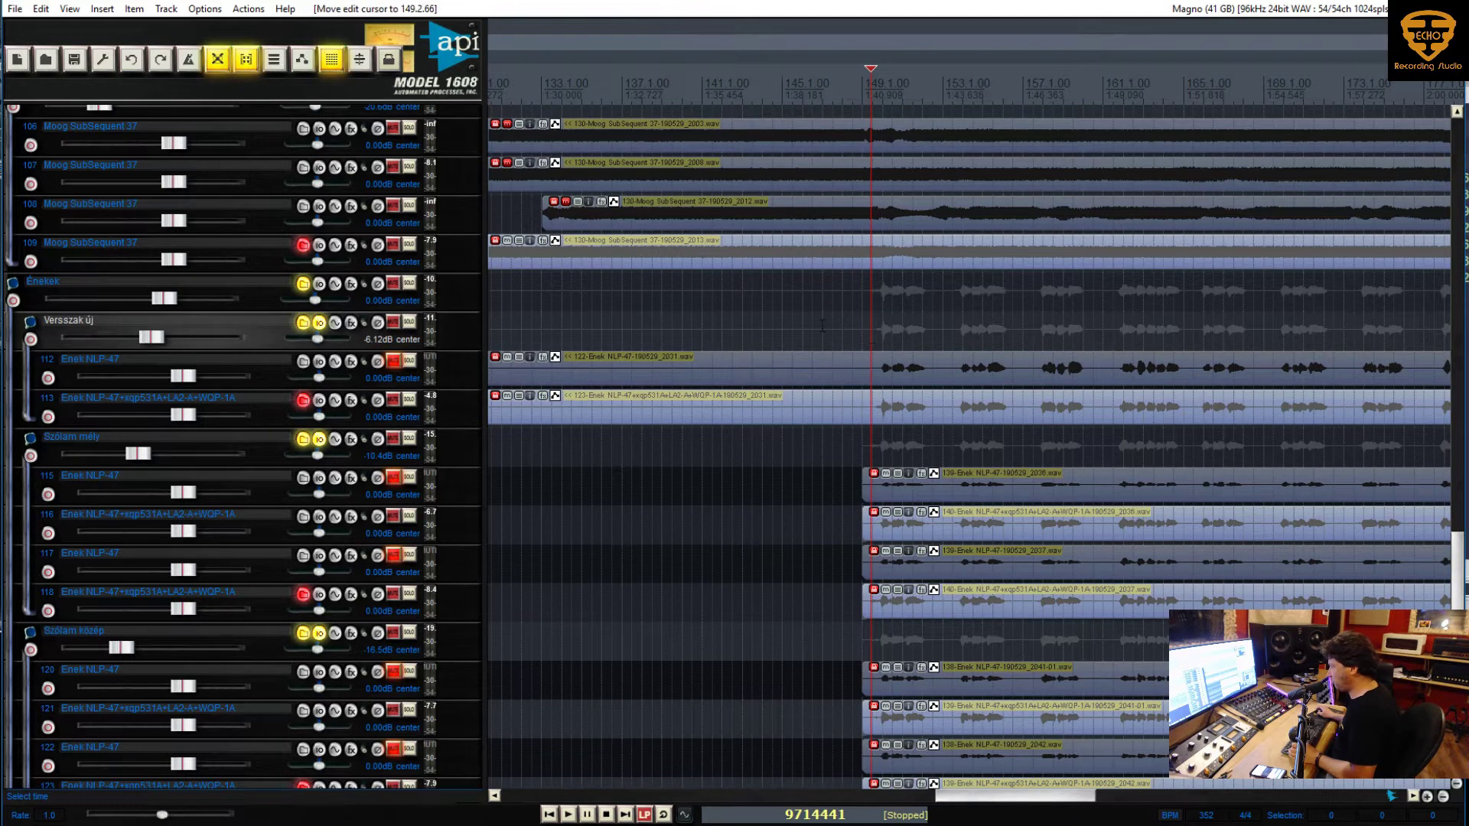
pyautogui.scroll(-3, 815, 323)
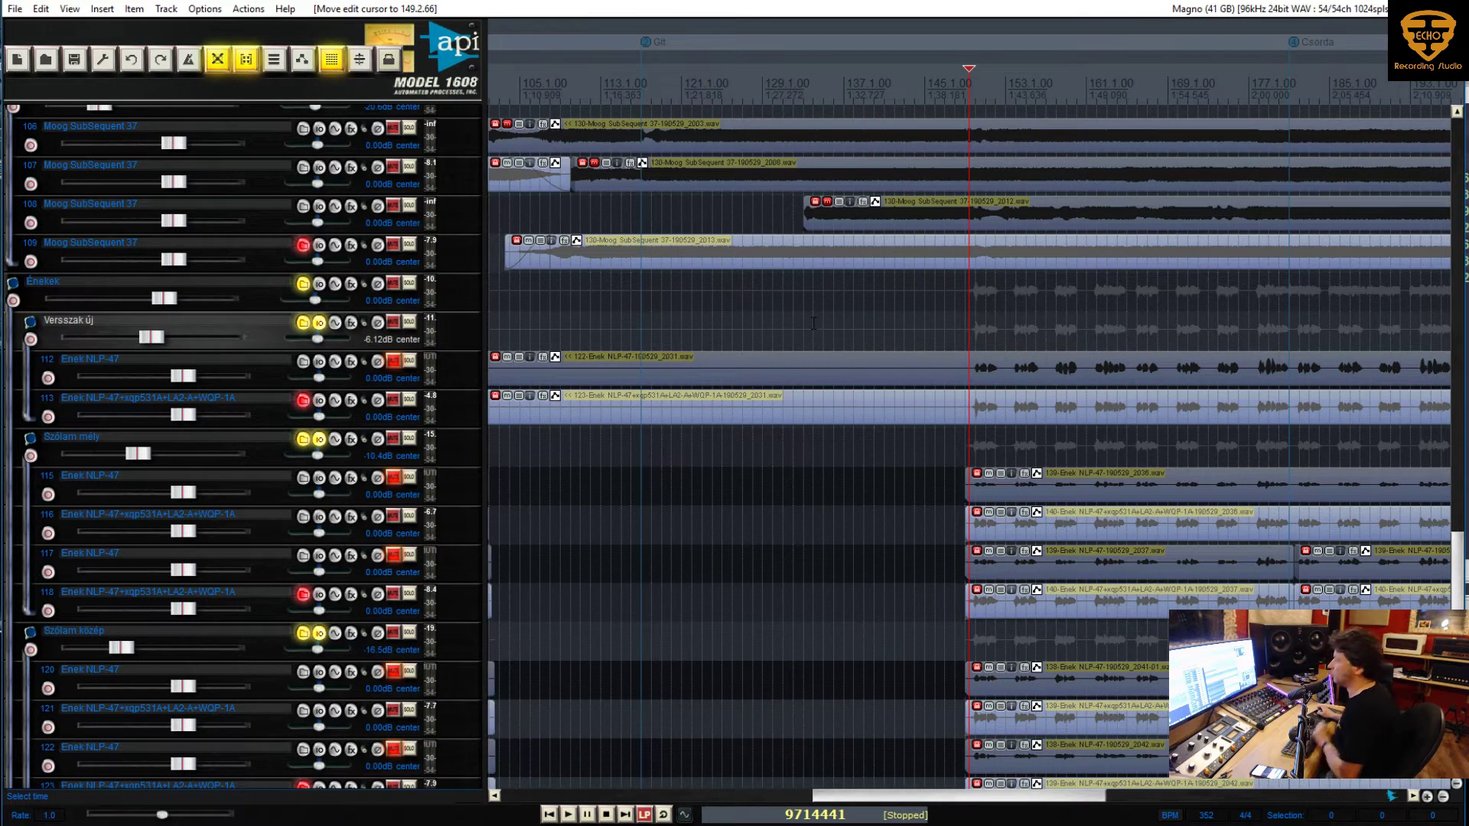
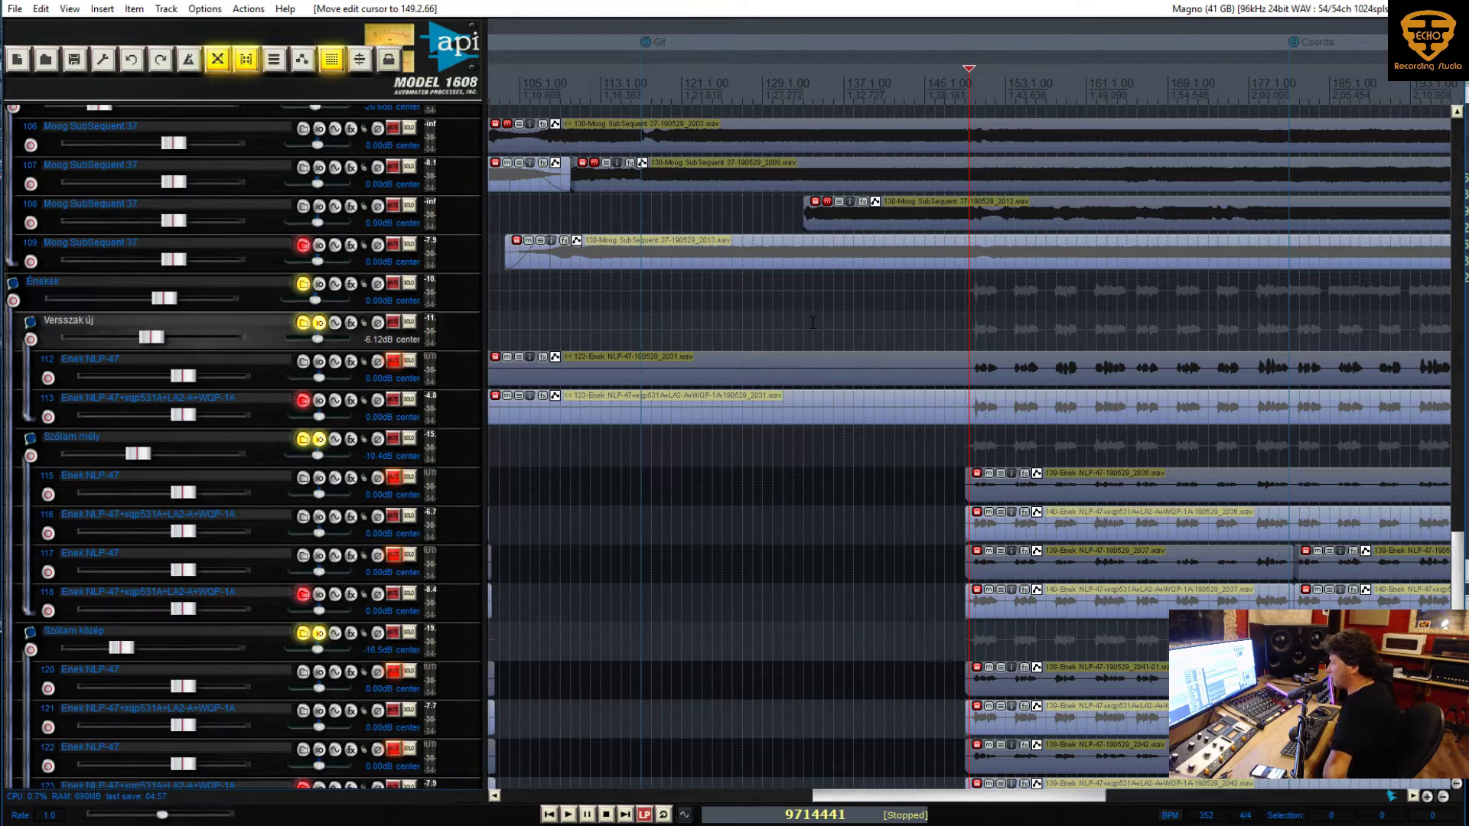
# Rename track 113 as Ének NLP-47+xqp531A+LA2-A+EQP-1A and return the edit cursor to 149.2.56, where the layered vocals enter
pyautogui.doubleClick(203, 401)
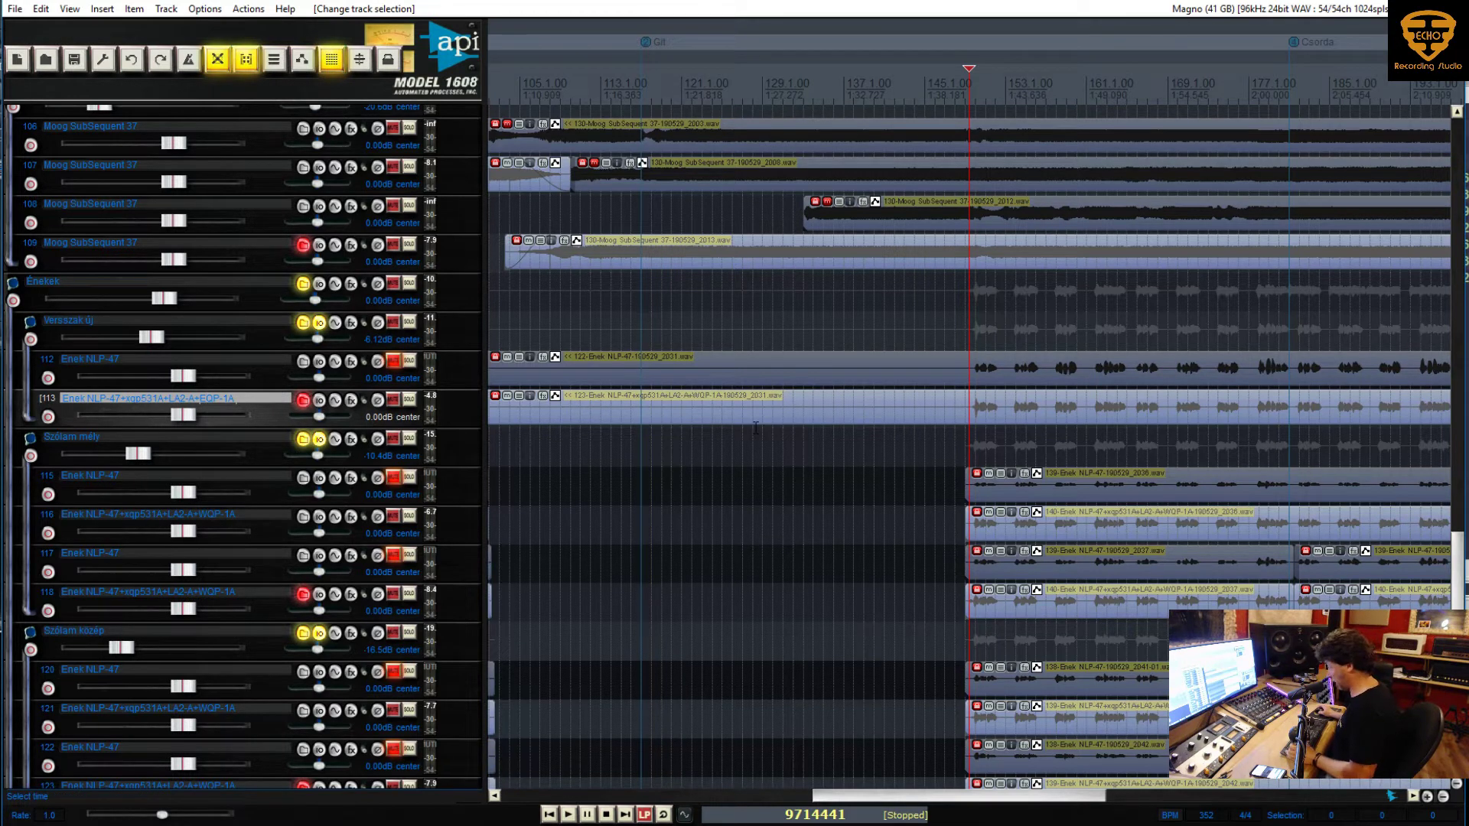
pyautogui.click(922, 346)
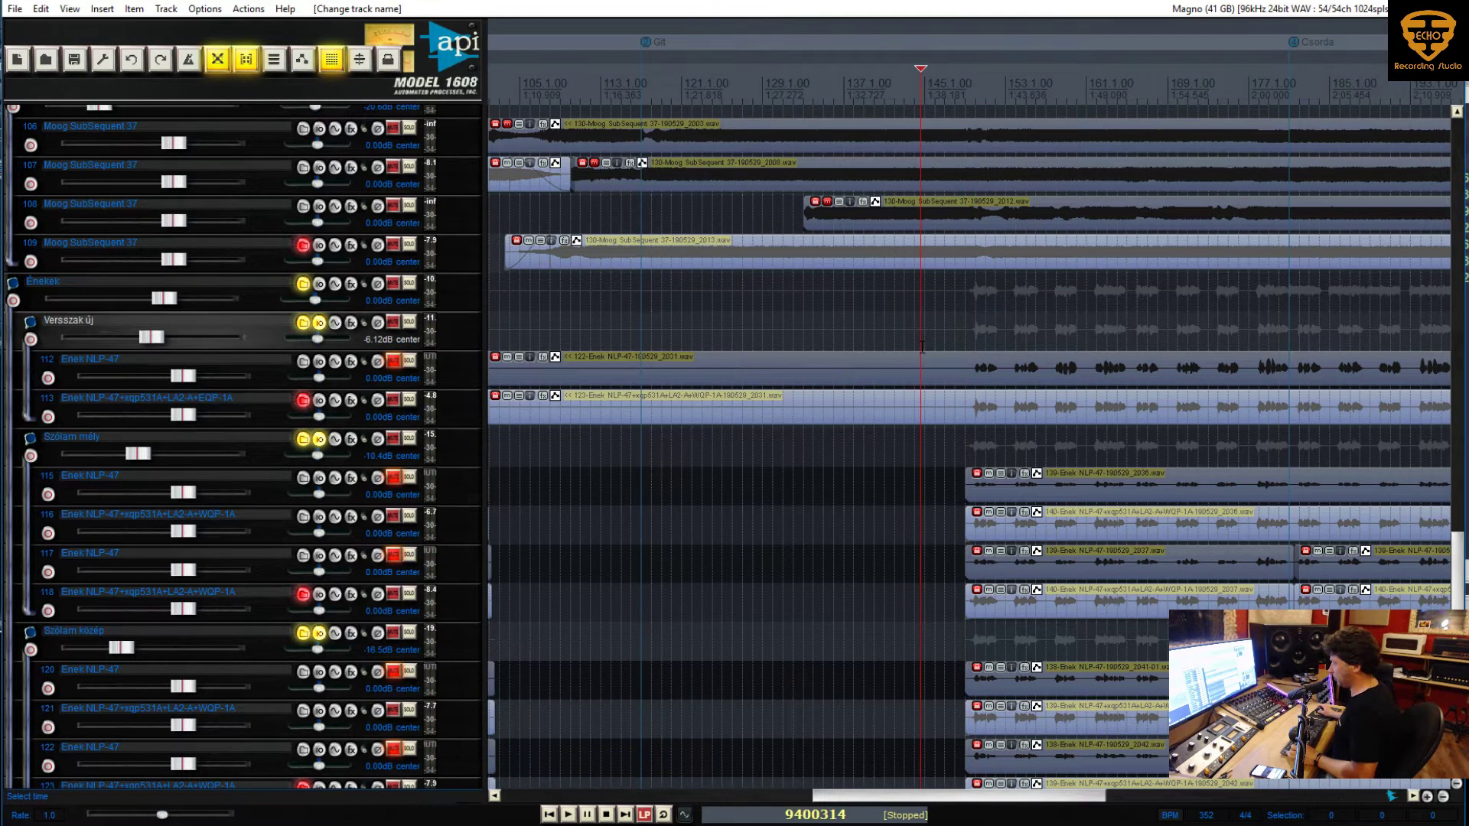
pyautogui.click(969, 438)
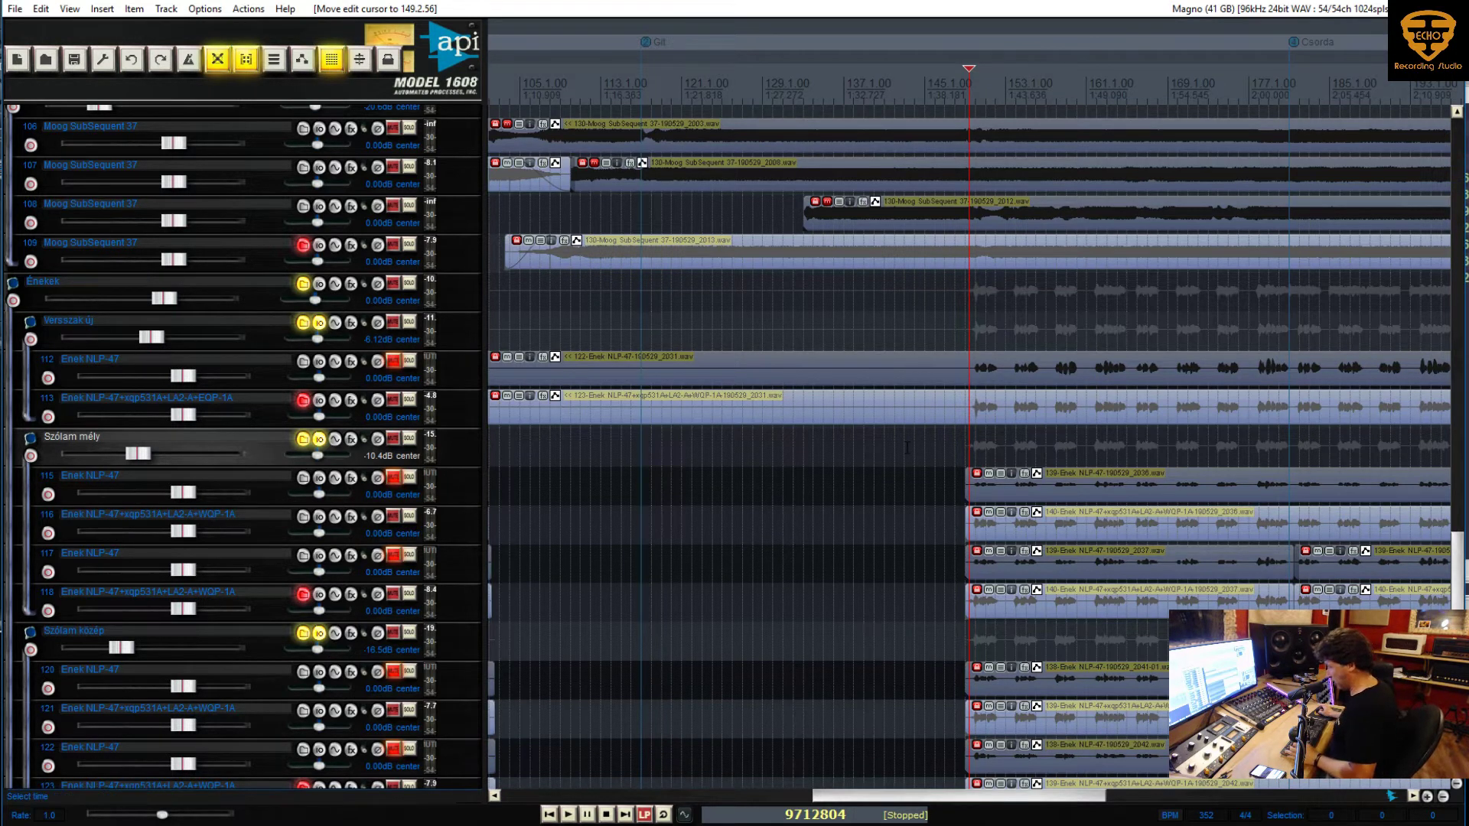
# Audition the Csorda vocal folder in solo from the start of the Csorda section and unsolo it
pyautogui.scroll(-1, 911, 453)
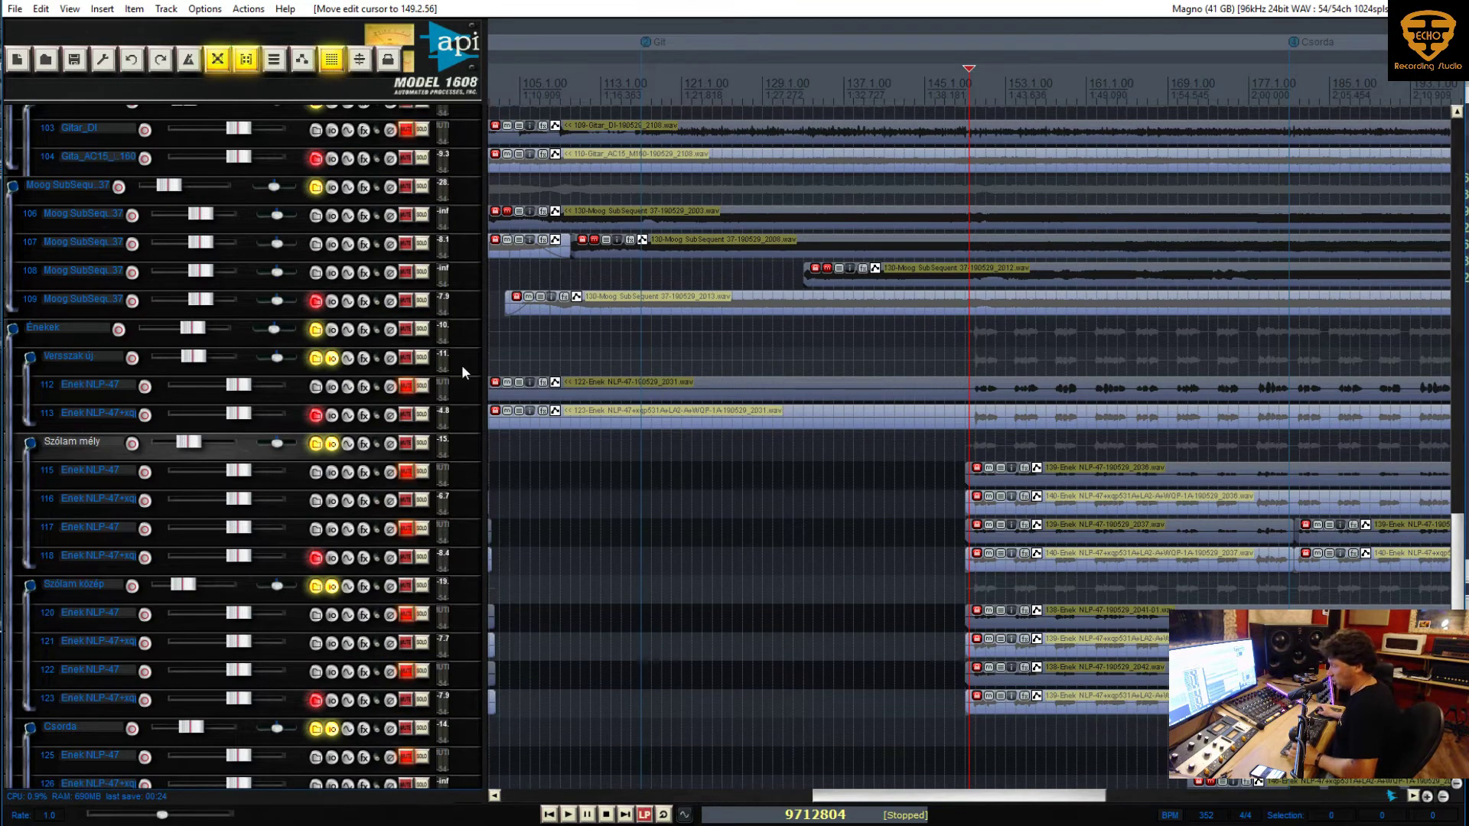
pyautogui.scroll(-1, 422, 368)
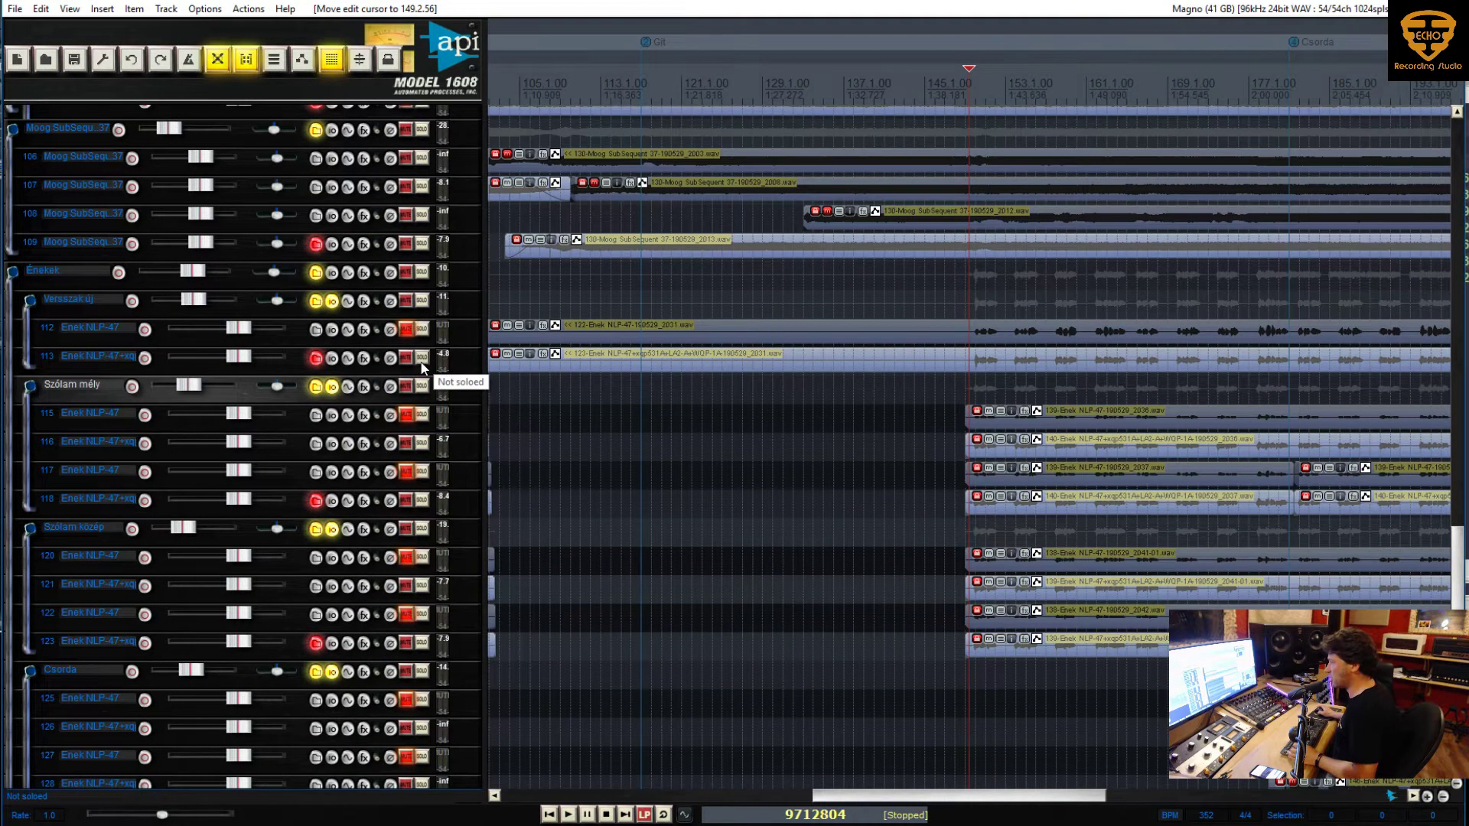
pyautogui.scroll(-2, 421, 368)
pyautogui.scroll(-3, 705, 457)
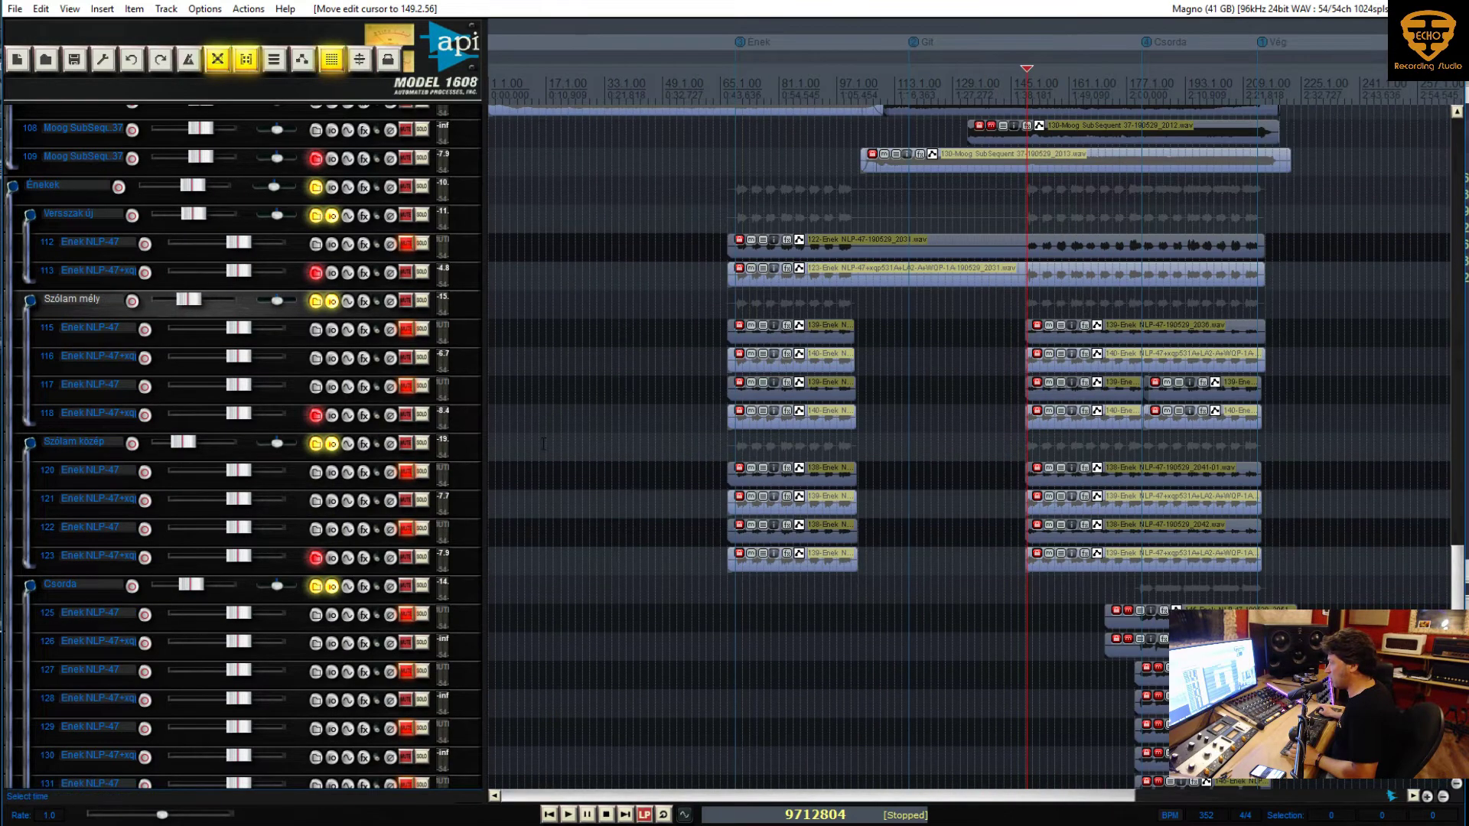
pyautogui.scroll(-4, 543, 444)
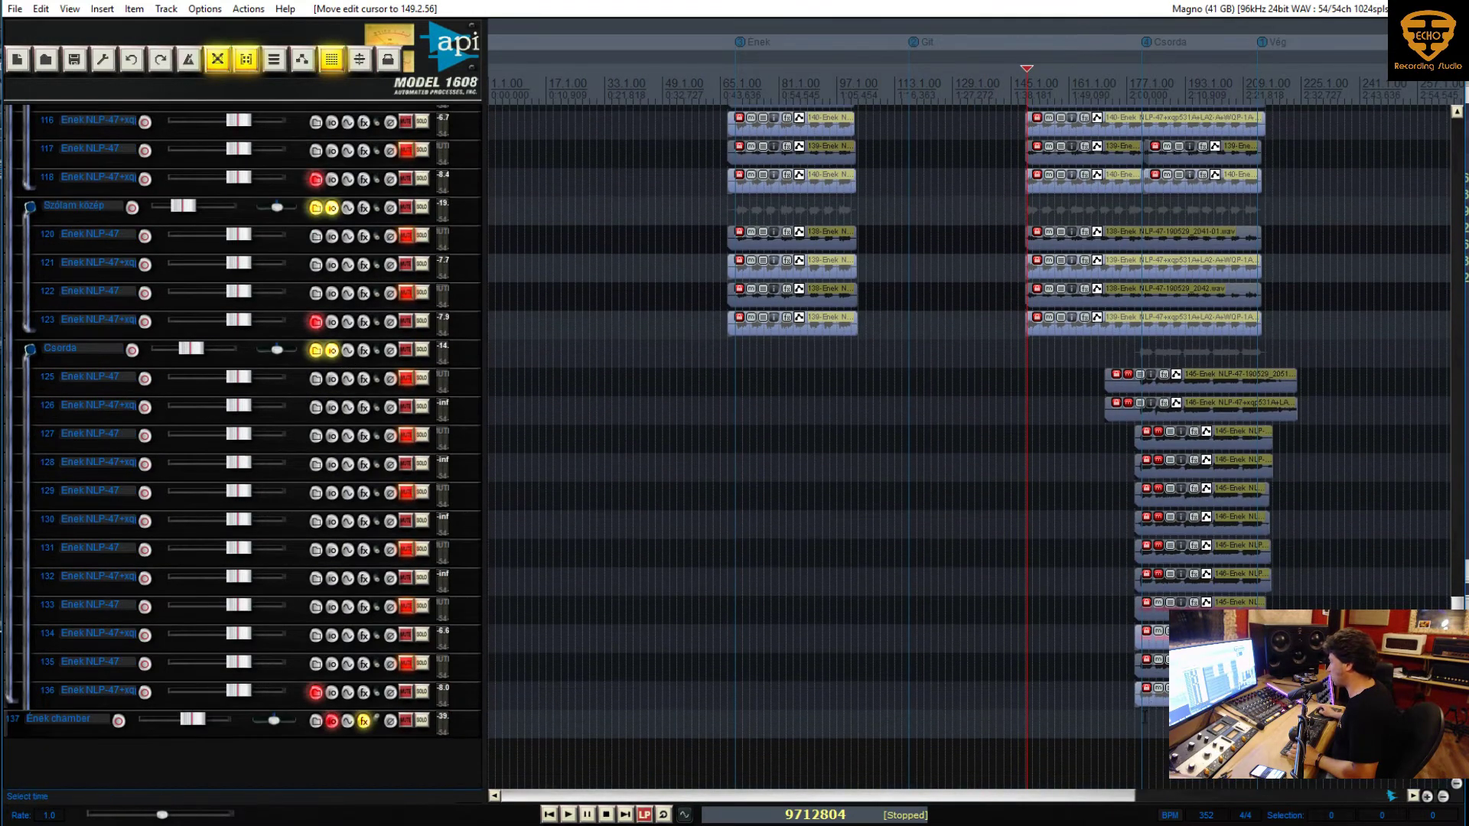
pyautogui.click(1140, 721)
pyautogui.click(422, 350)
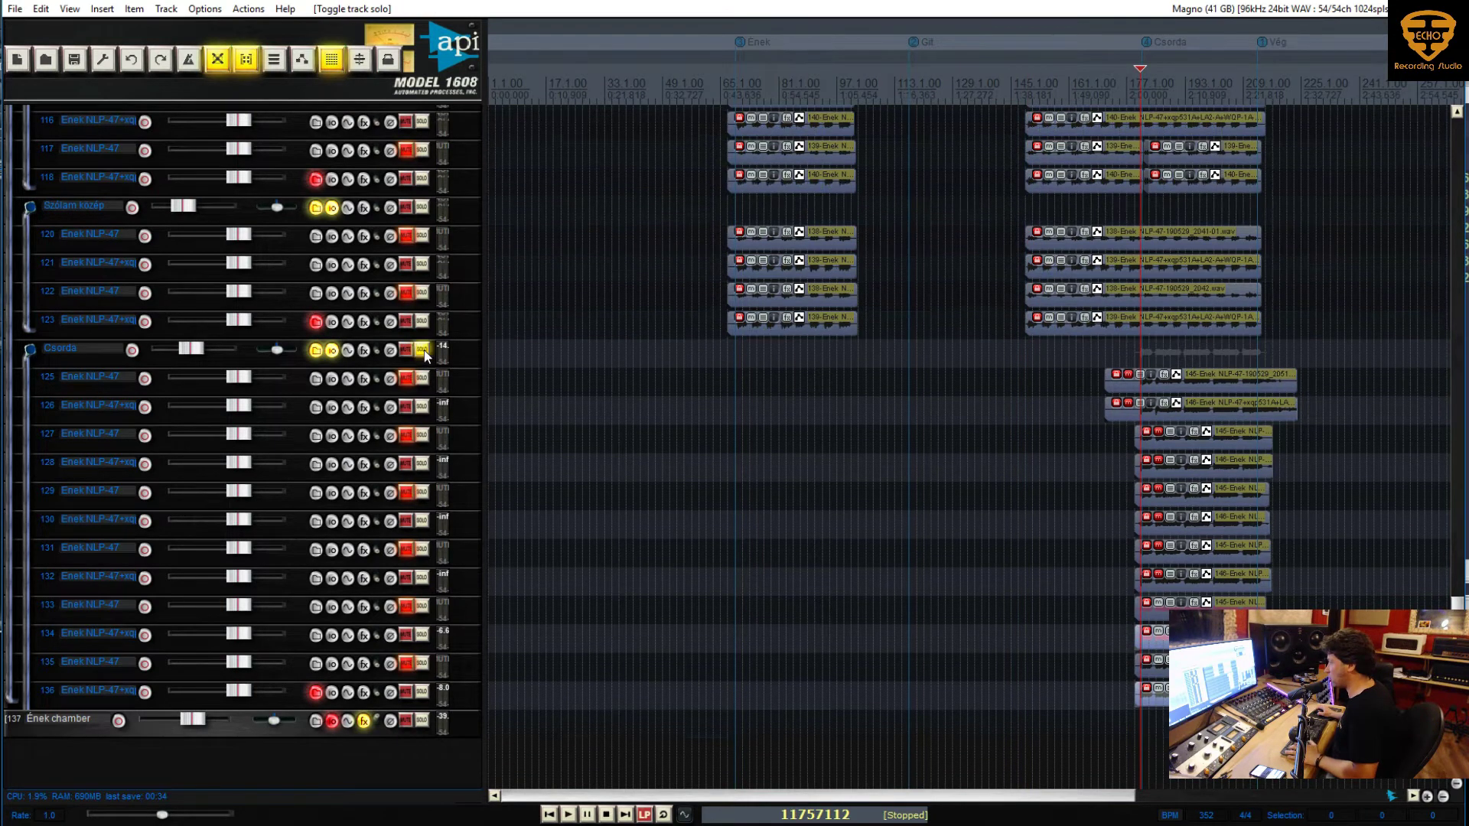
pyautogui.press('space')
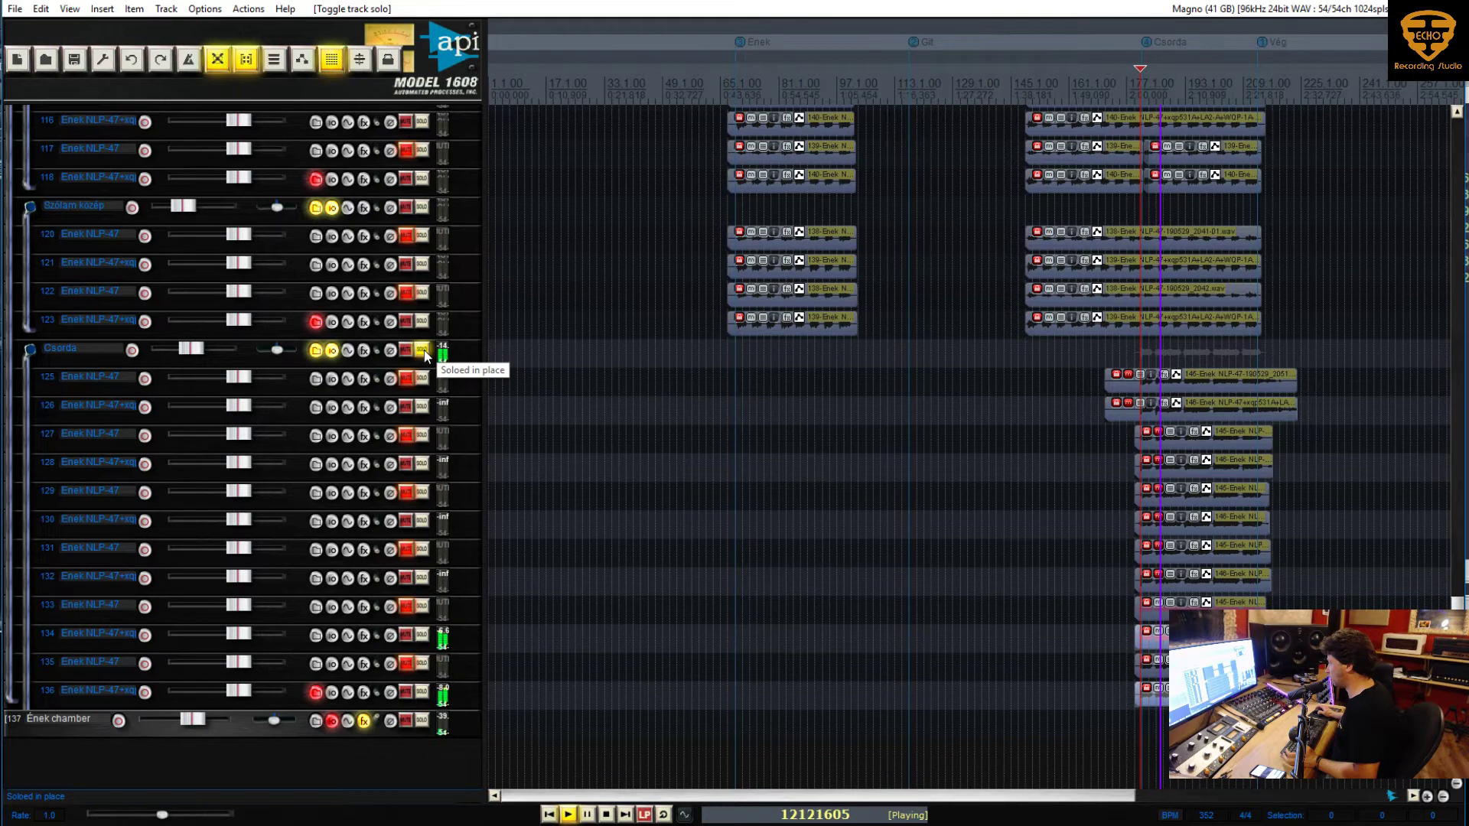
pyautogui.press('space')
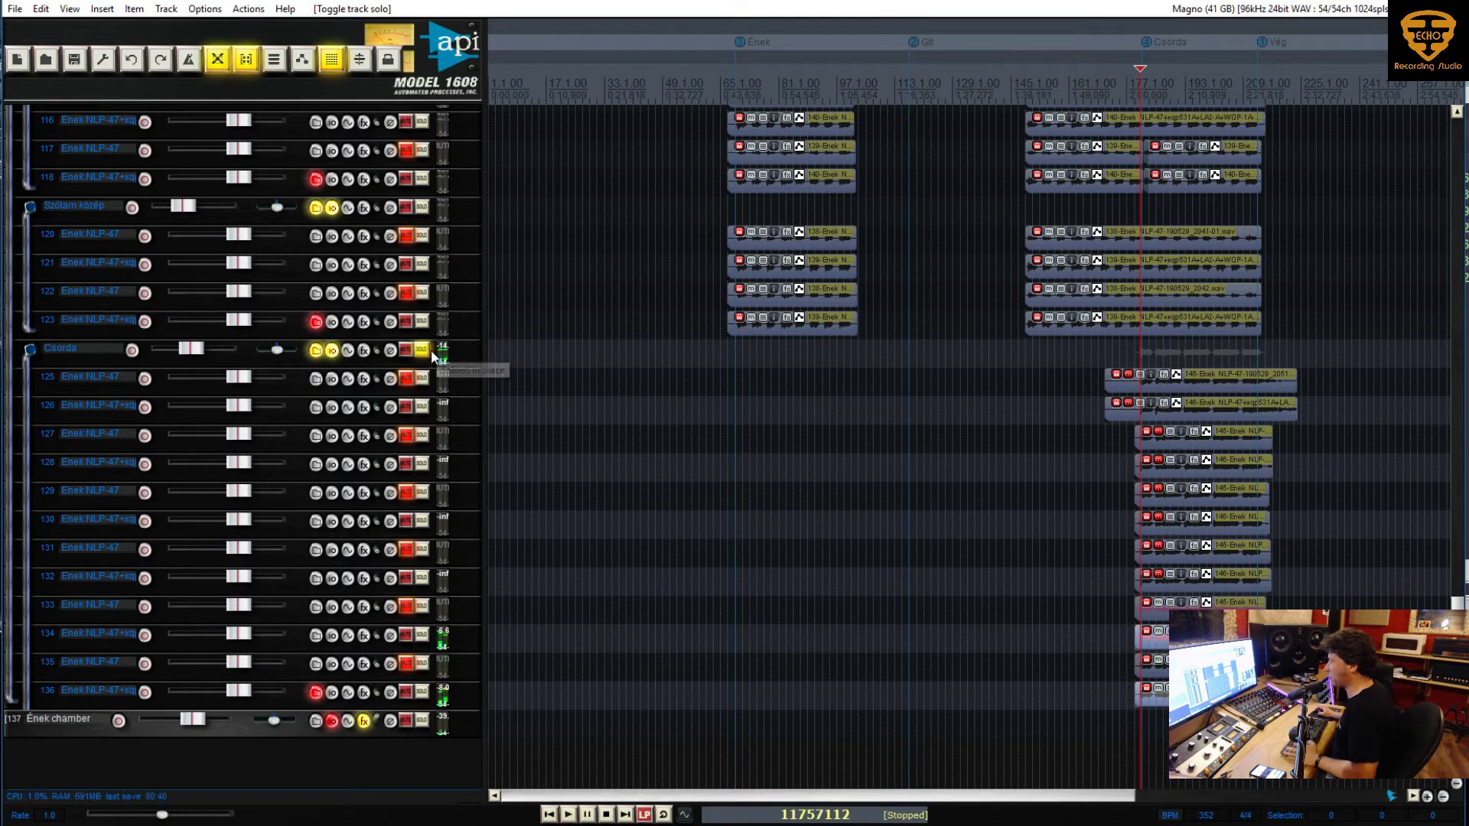
pyautogui.click(422, 350)
# Play the full mix from the Csorda section and review the effects on the Dobok 4 drum tracks
pyautogui.scroll(5, 398, 393)
pyautogui.scroll(-3, 399, 393)
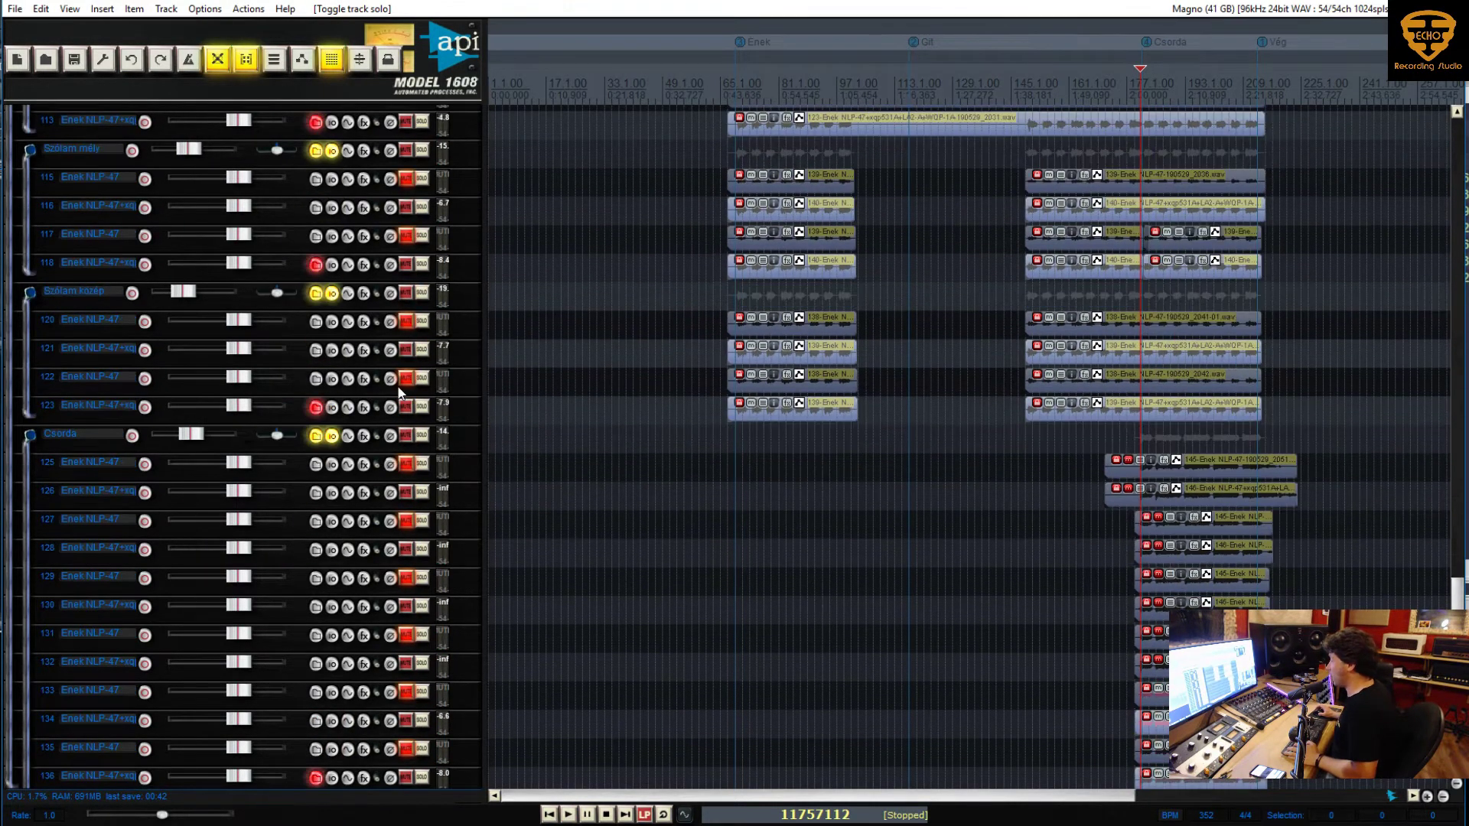
pyautogui.scroll(-3, 398, 393)
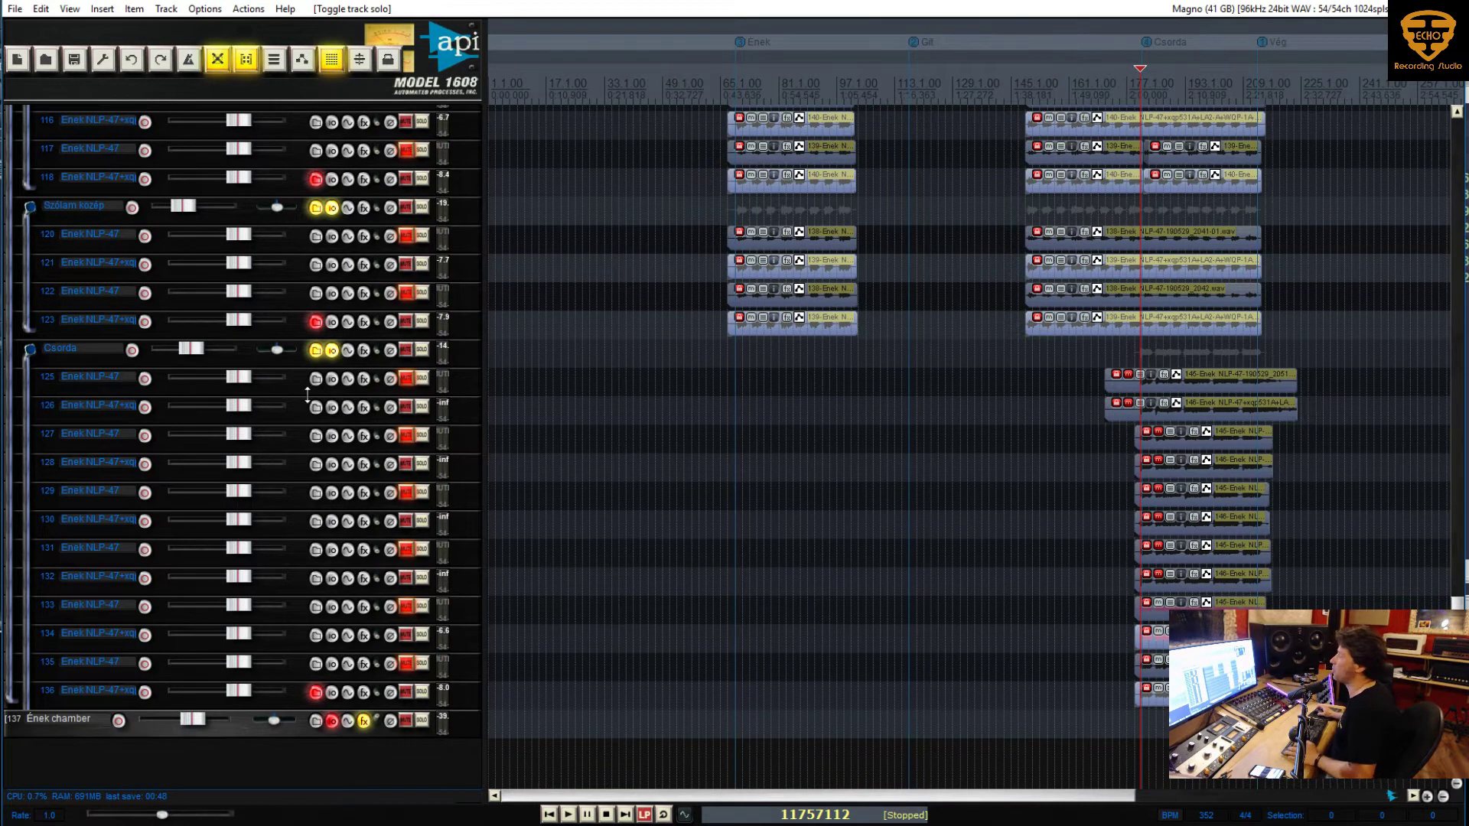
pyautogui.scroll(20, 306, 394)
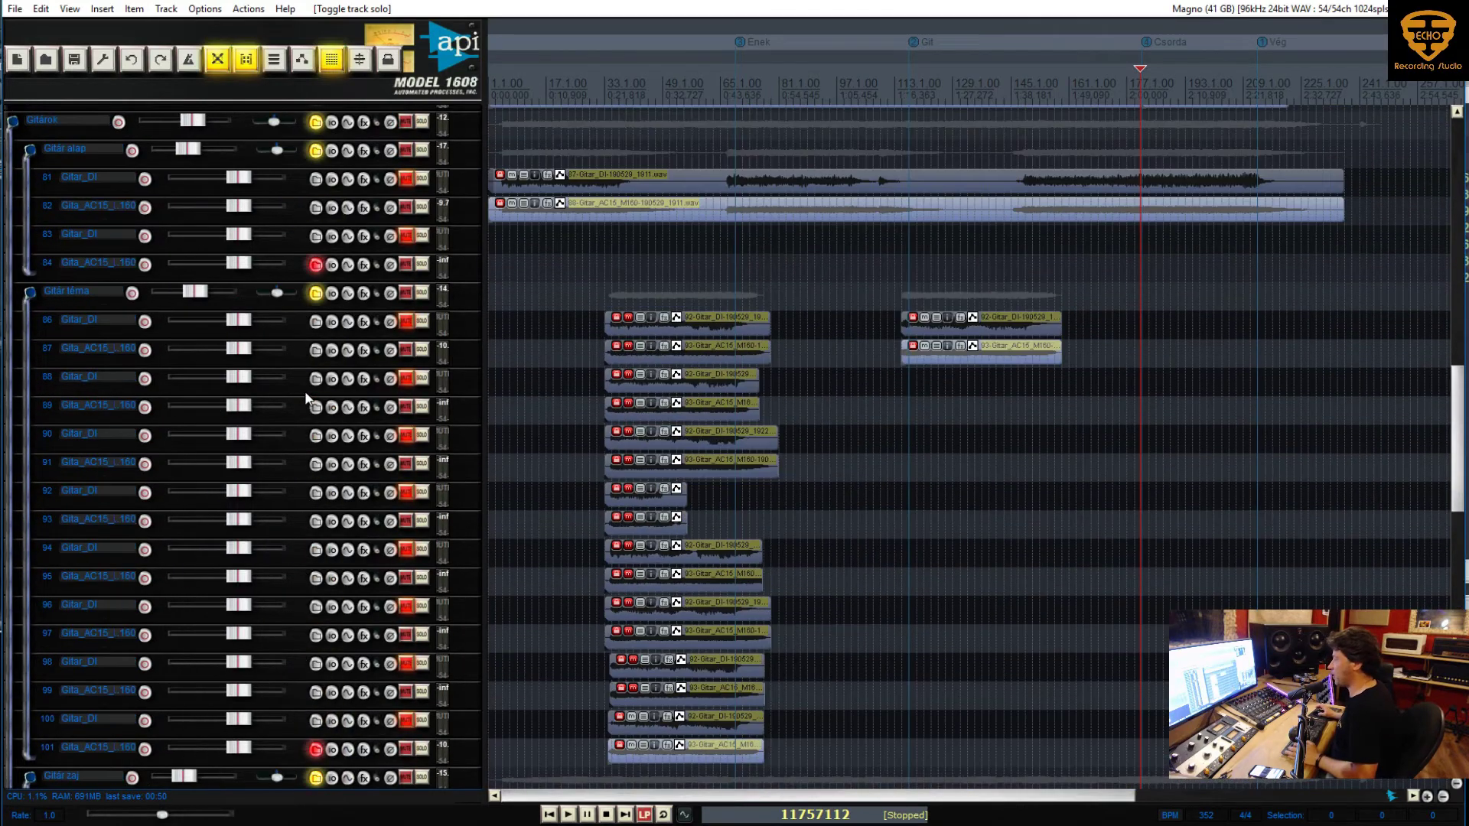
pyautogui.scroll(6, 307, 397)
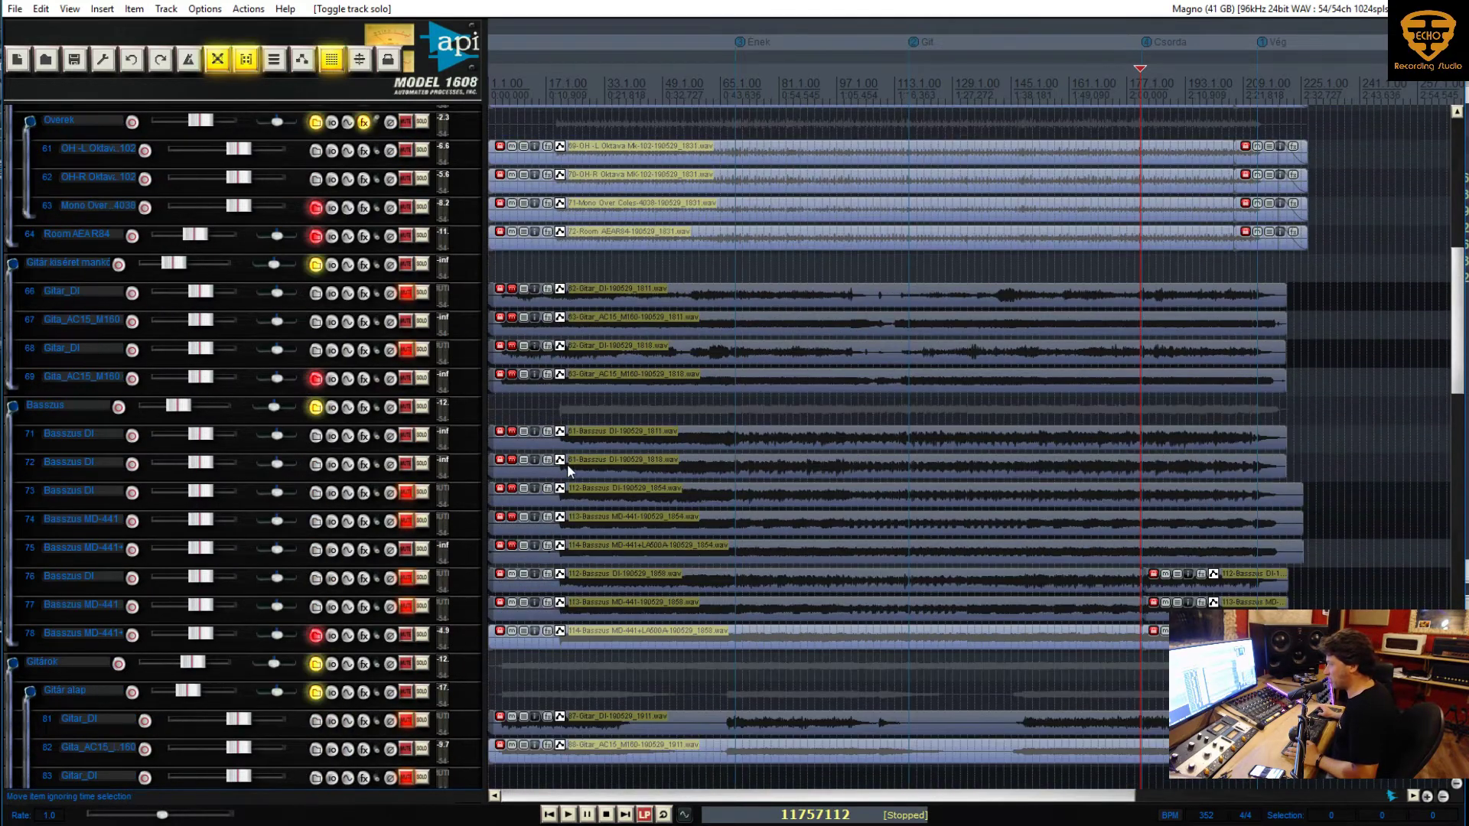
pyautogui.scroll(6, 395, 437)
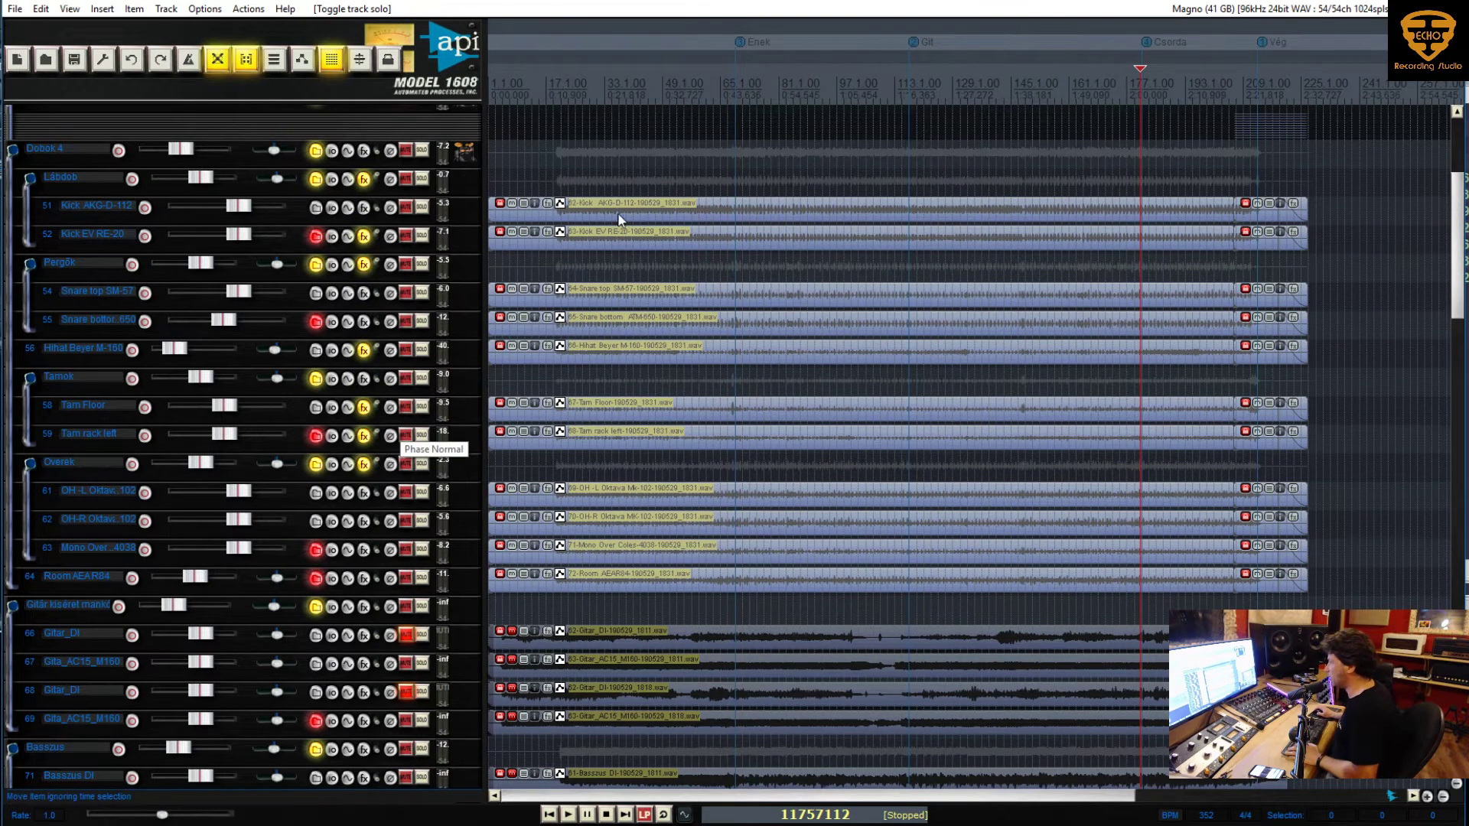
pyautogui.press('space')
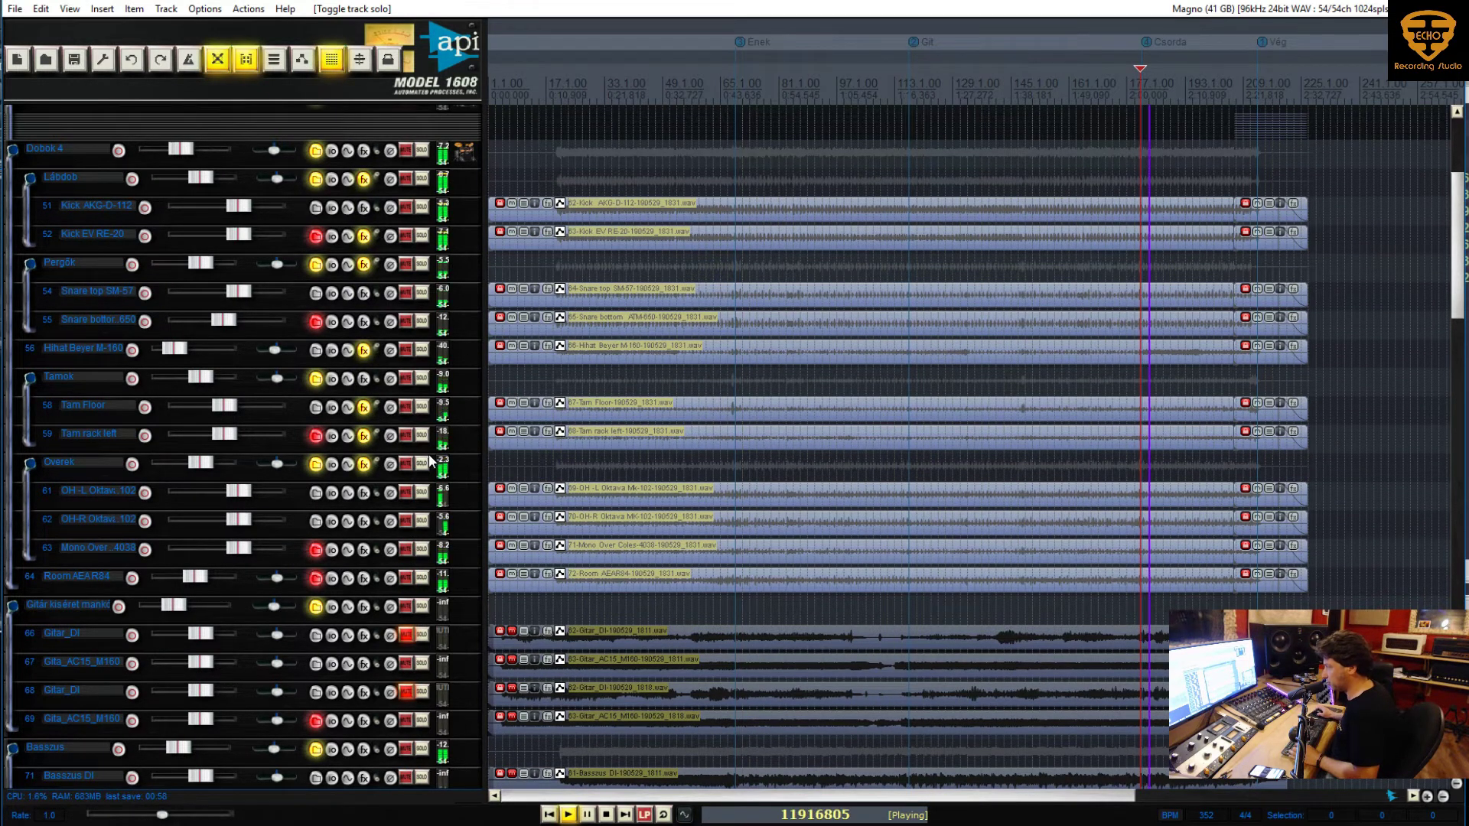
pyautogui.scroll(-1, 383, 463)
pyautogui.scroll(1, 377, 463)
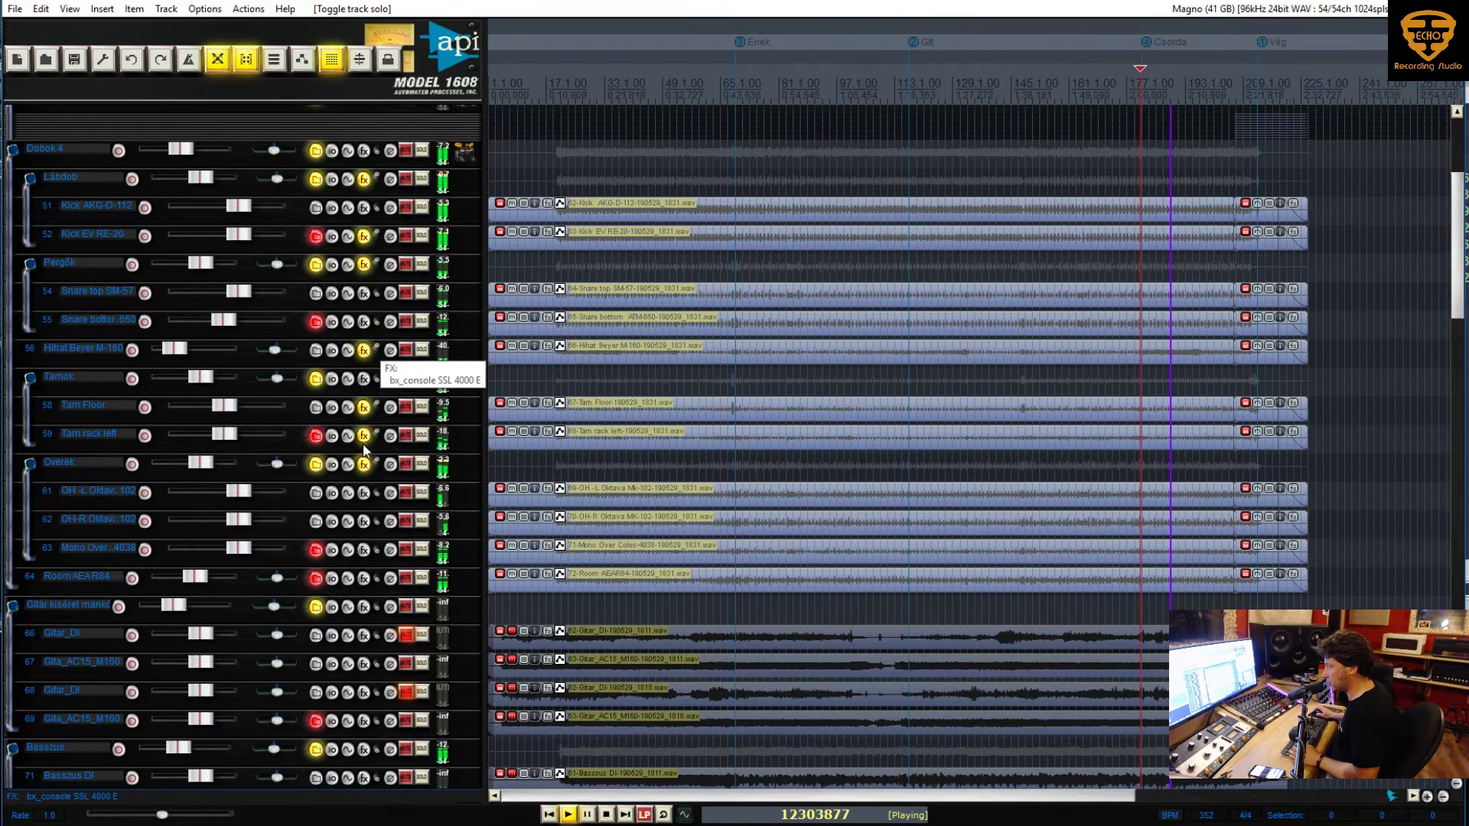
# Add the bx_console SSL 4000 E channel strip to the Room AEA R84 track
pyautogui.scroll(-4, 365, 451)
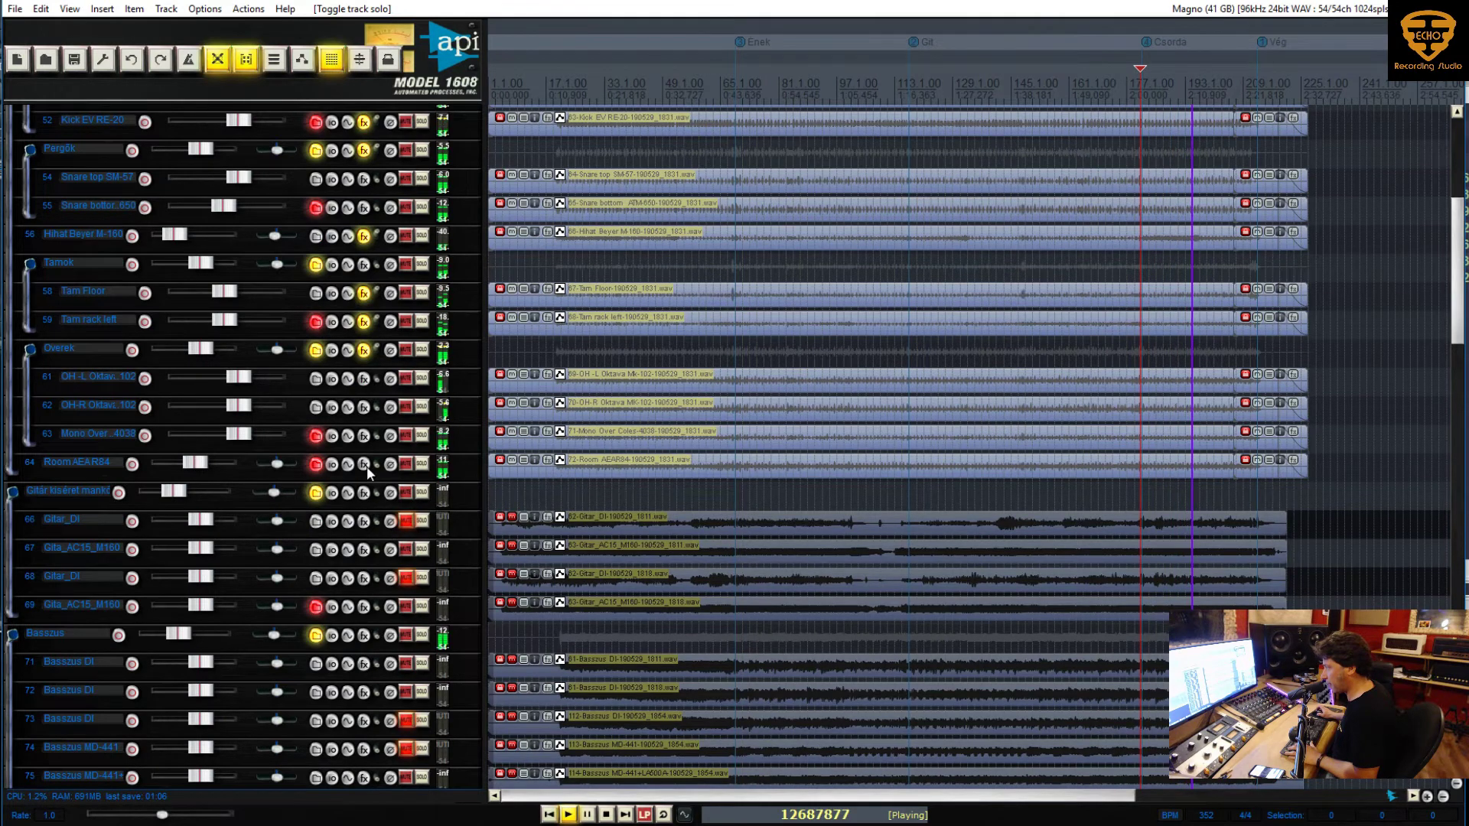
pyautogui.rightClick(365, 466)
pyautogui.moveTo(484, 756)
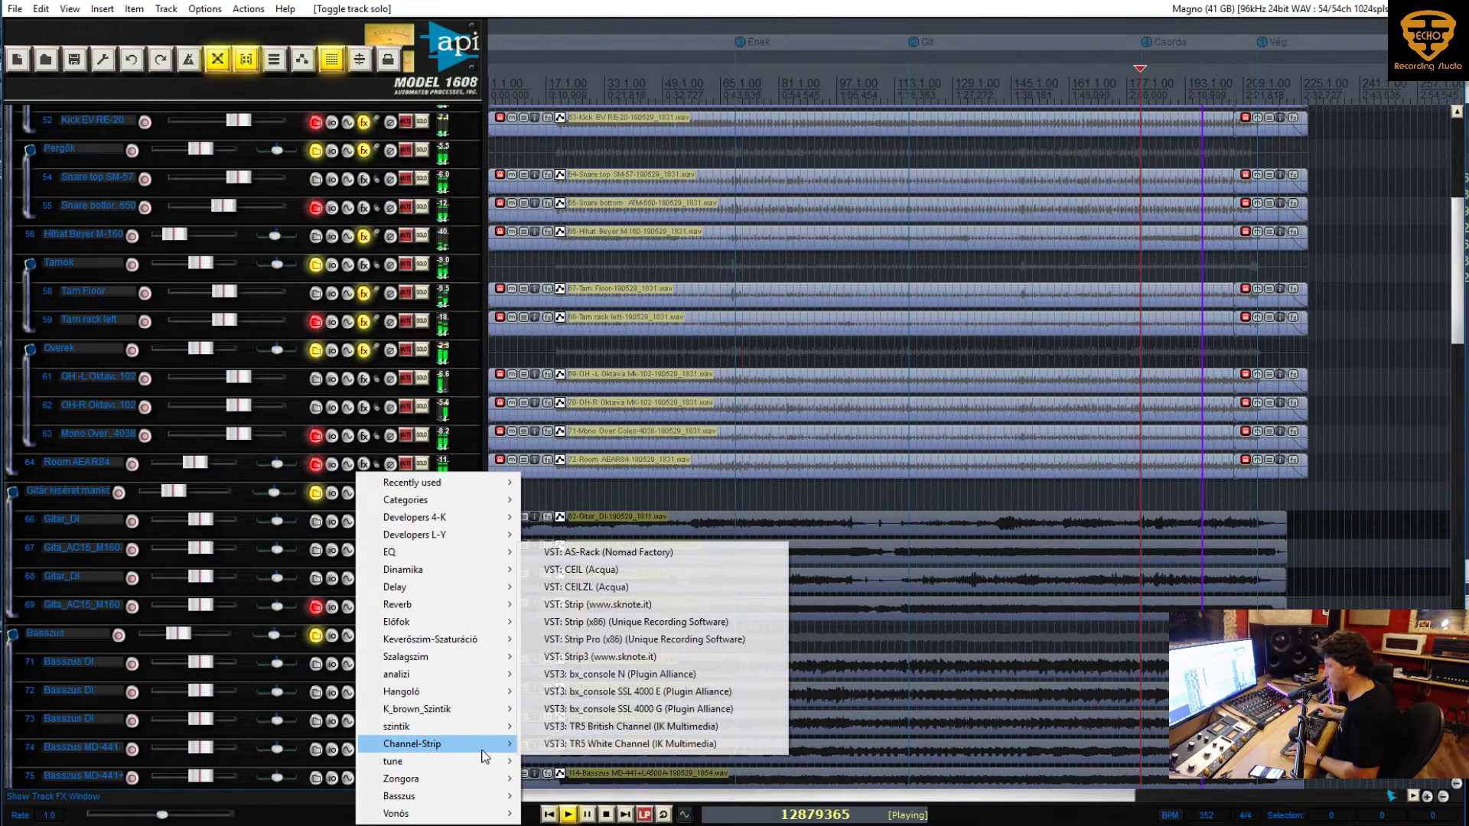
pyautogui.click(616, 692)
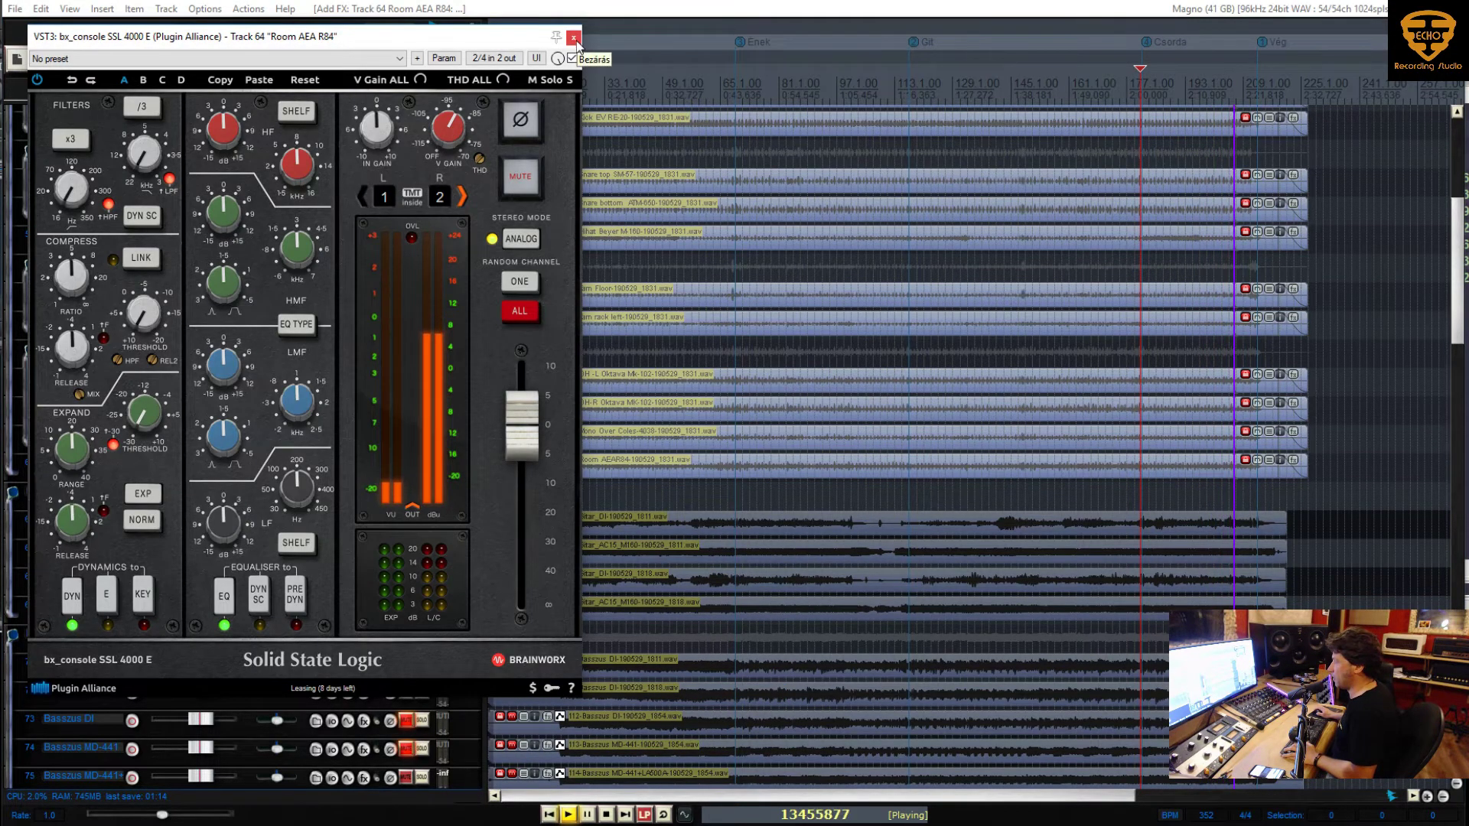
# Set the Room AEA R84 channel strip's VST3 bus channel count to mono, check its pin routing and close the plug-in
pyautogui.click(558, 59)
pyautogui.moveTo(641, 169)
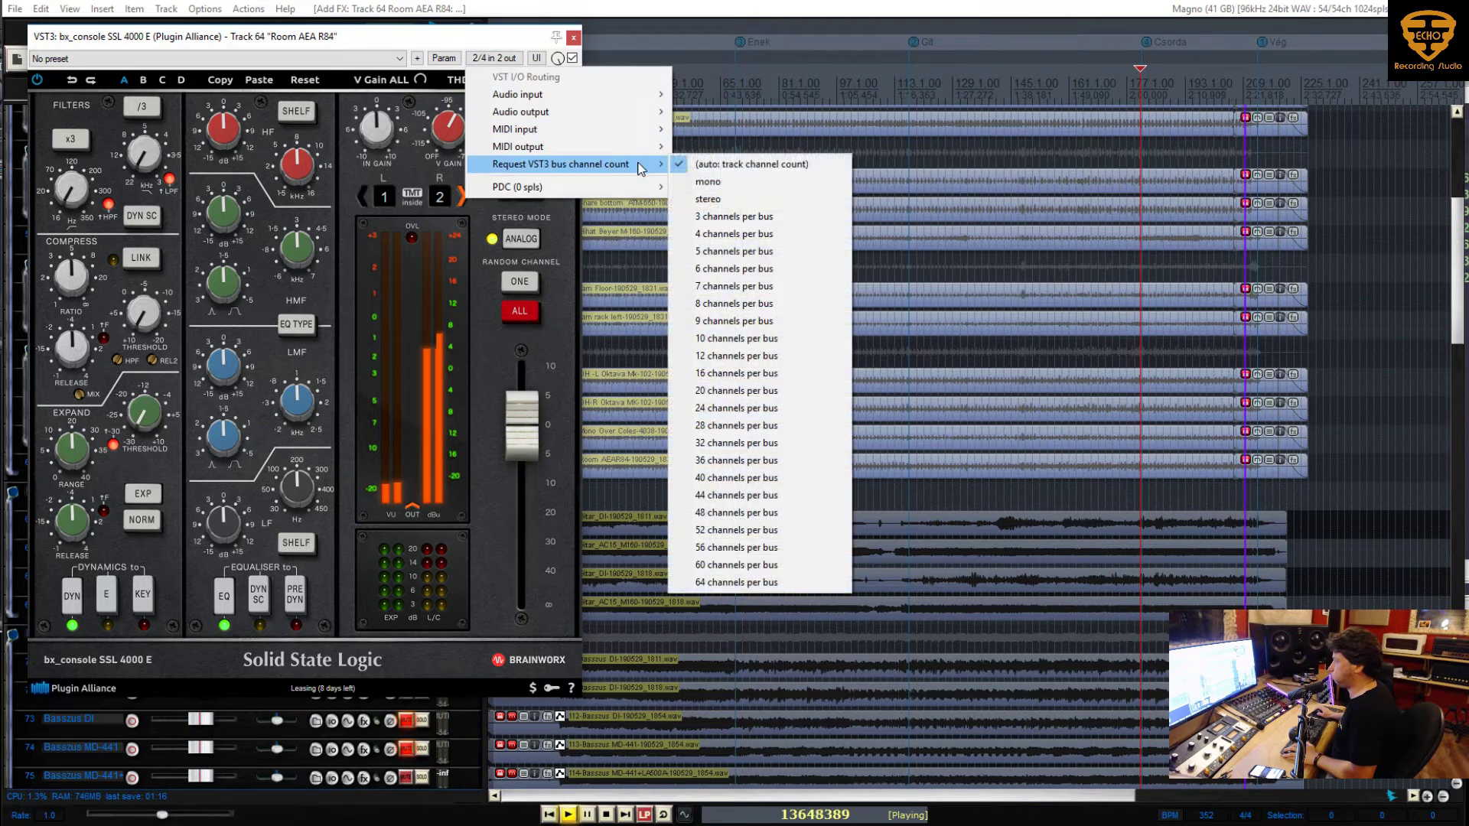
pyautogui.click(707, 183)
pyautogui.click(494, 58)
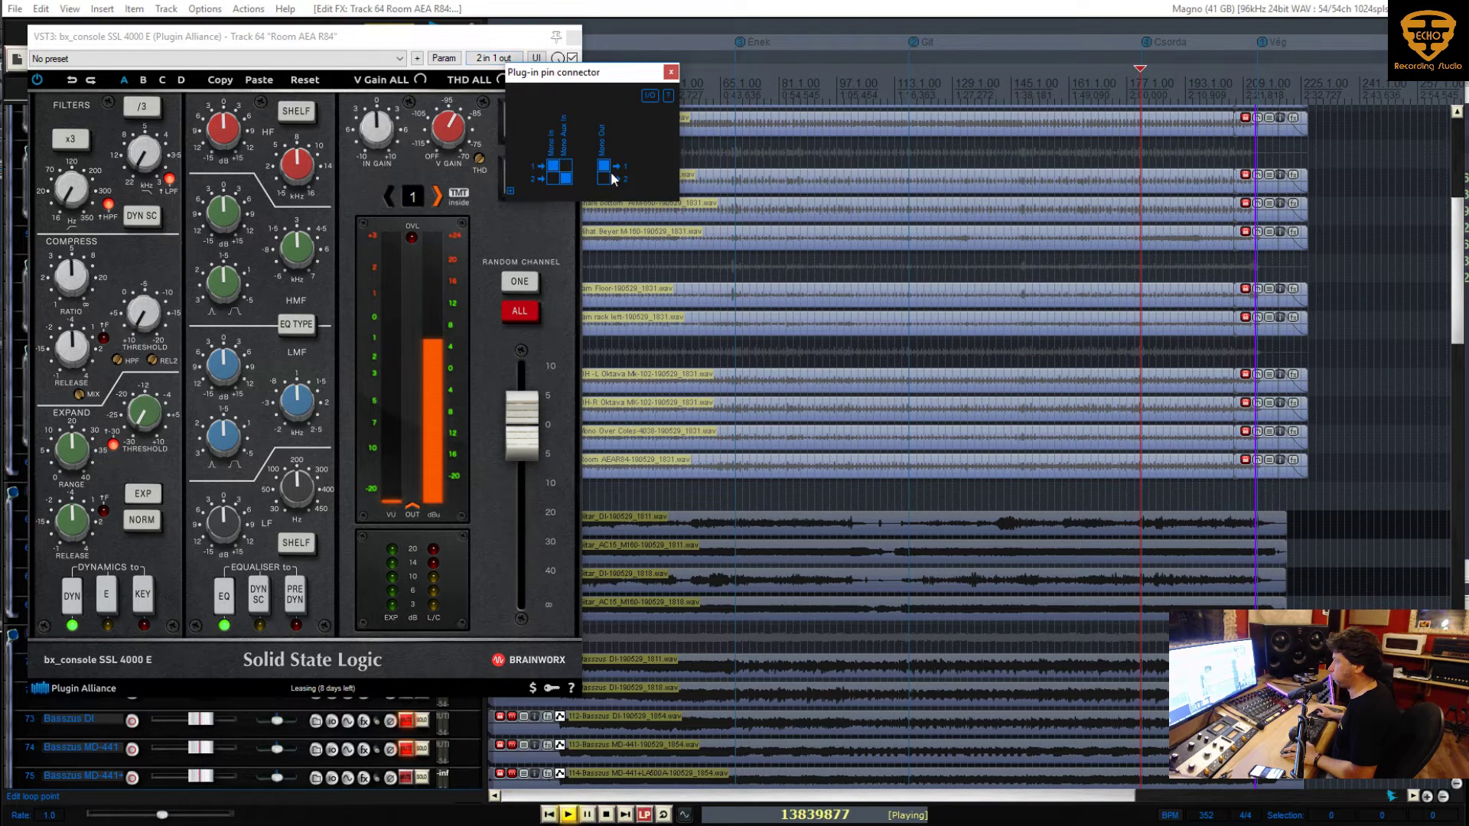
pyautogui.click(495, 58)
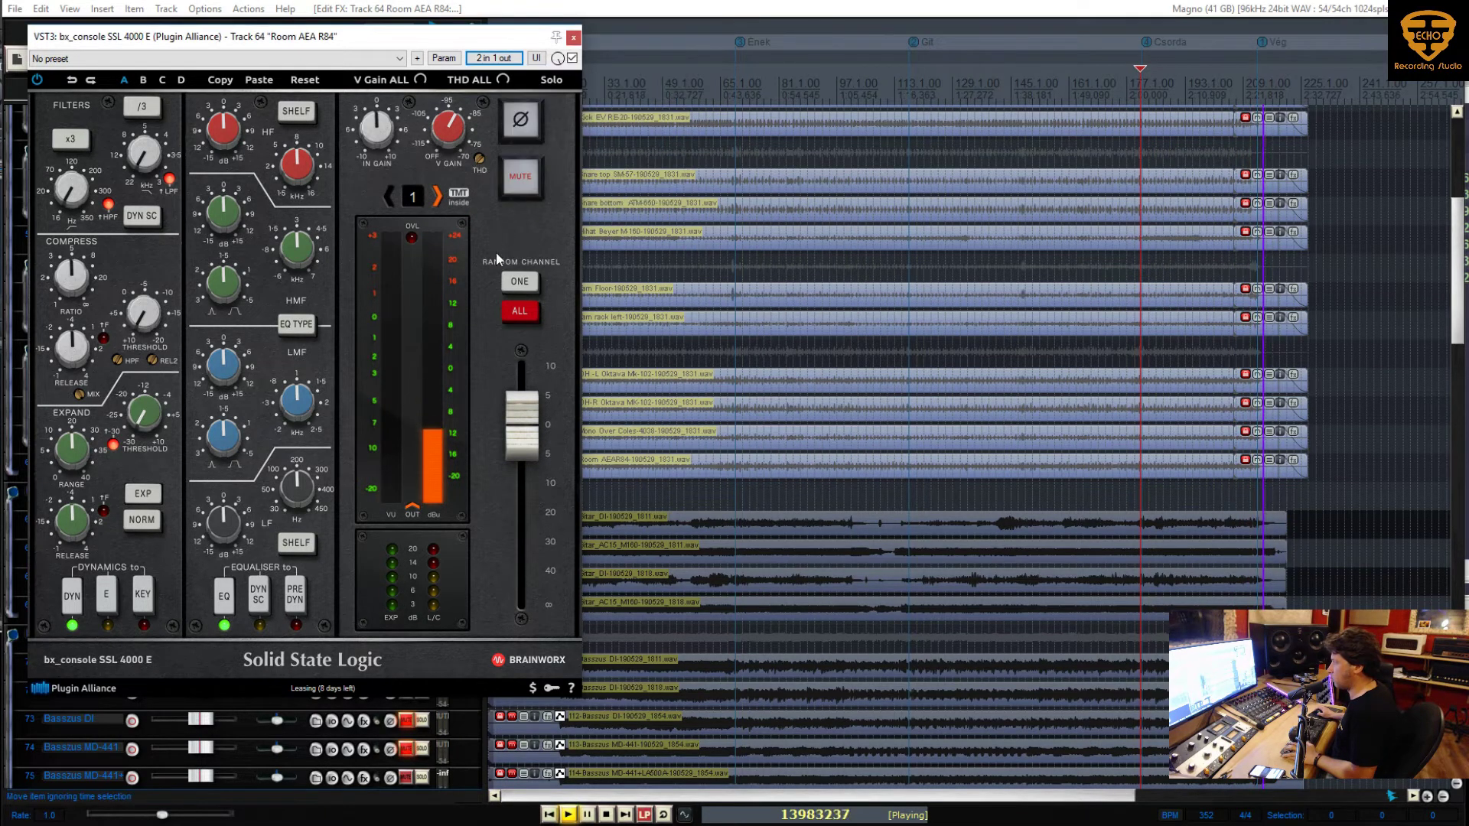
pyautogui.click(573, 37)
# Review the drum and guitar tracks and restart playback near the song's beginning at 3.3.48
pyautogui.scroll(3, 342, 381)
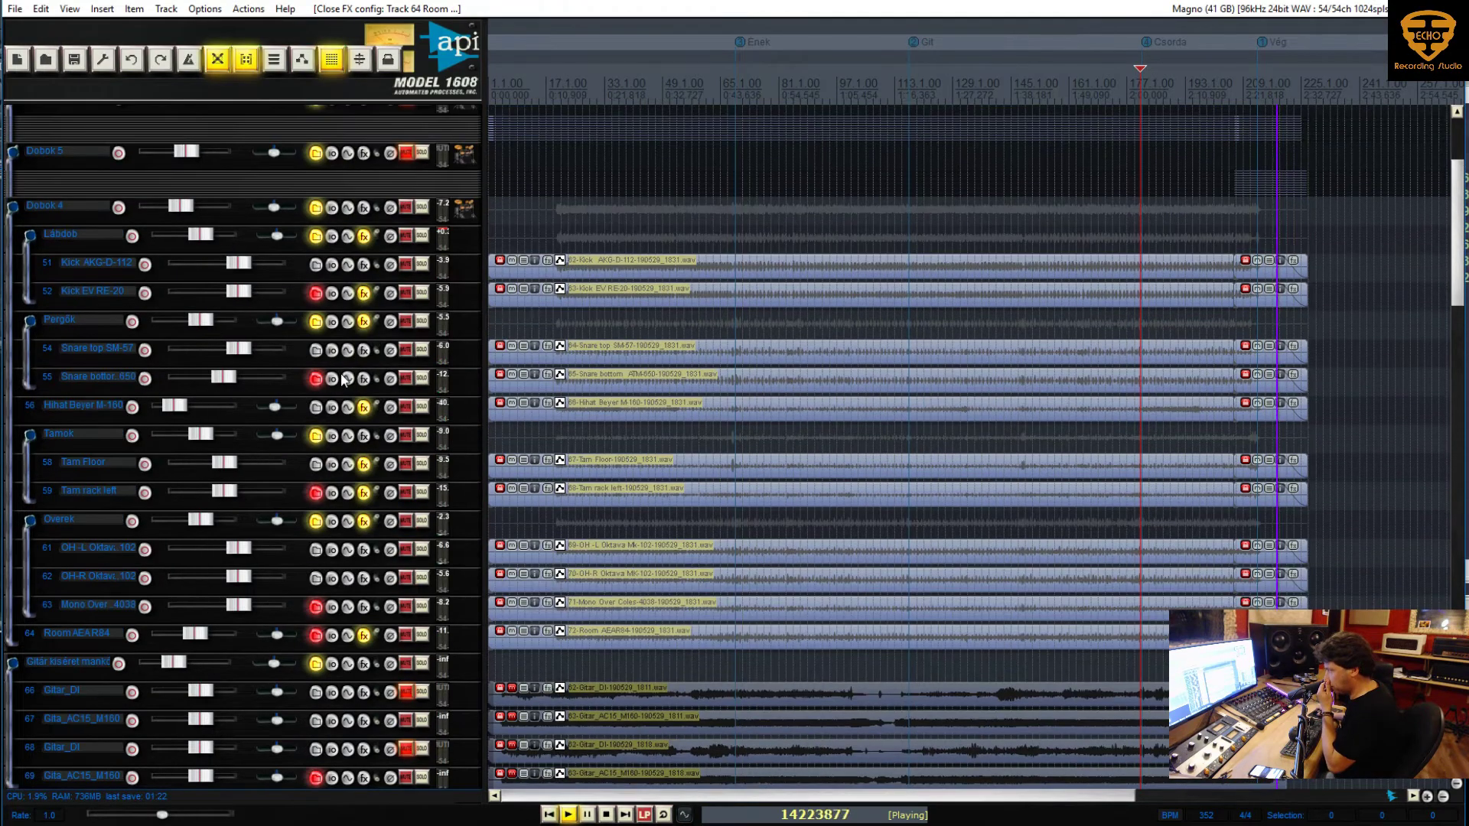
pyautogui.scroll(-1, 361, 415)
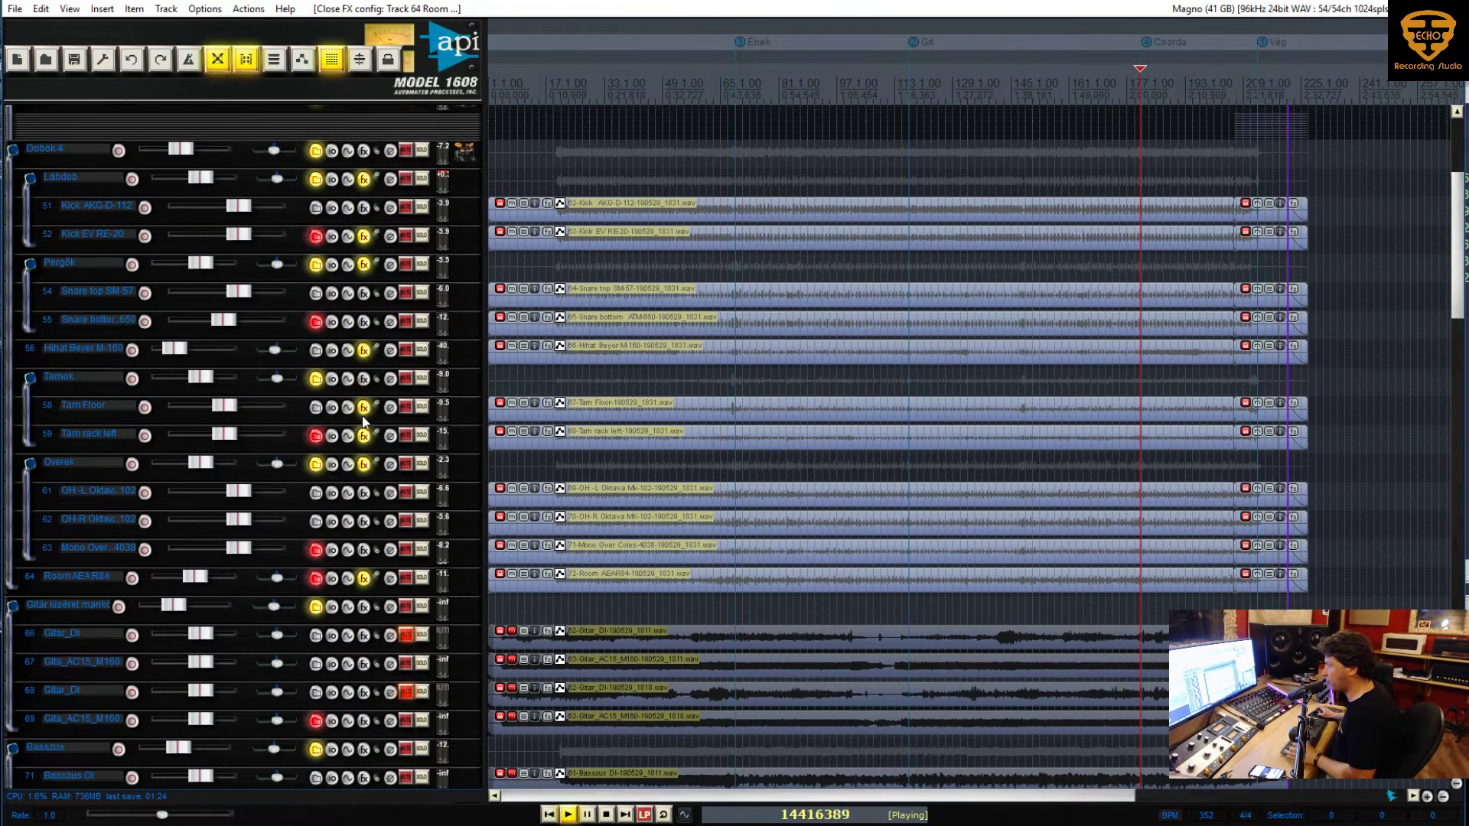
pyautogui.scroll(2, 361, 355)
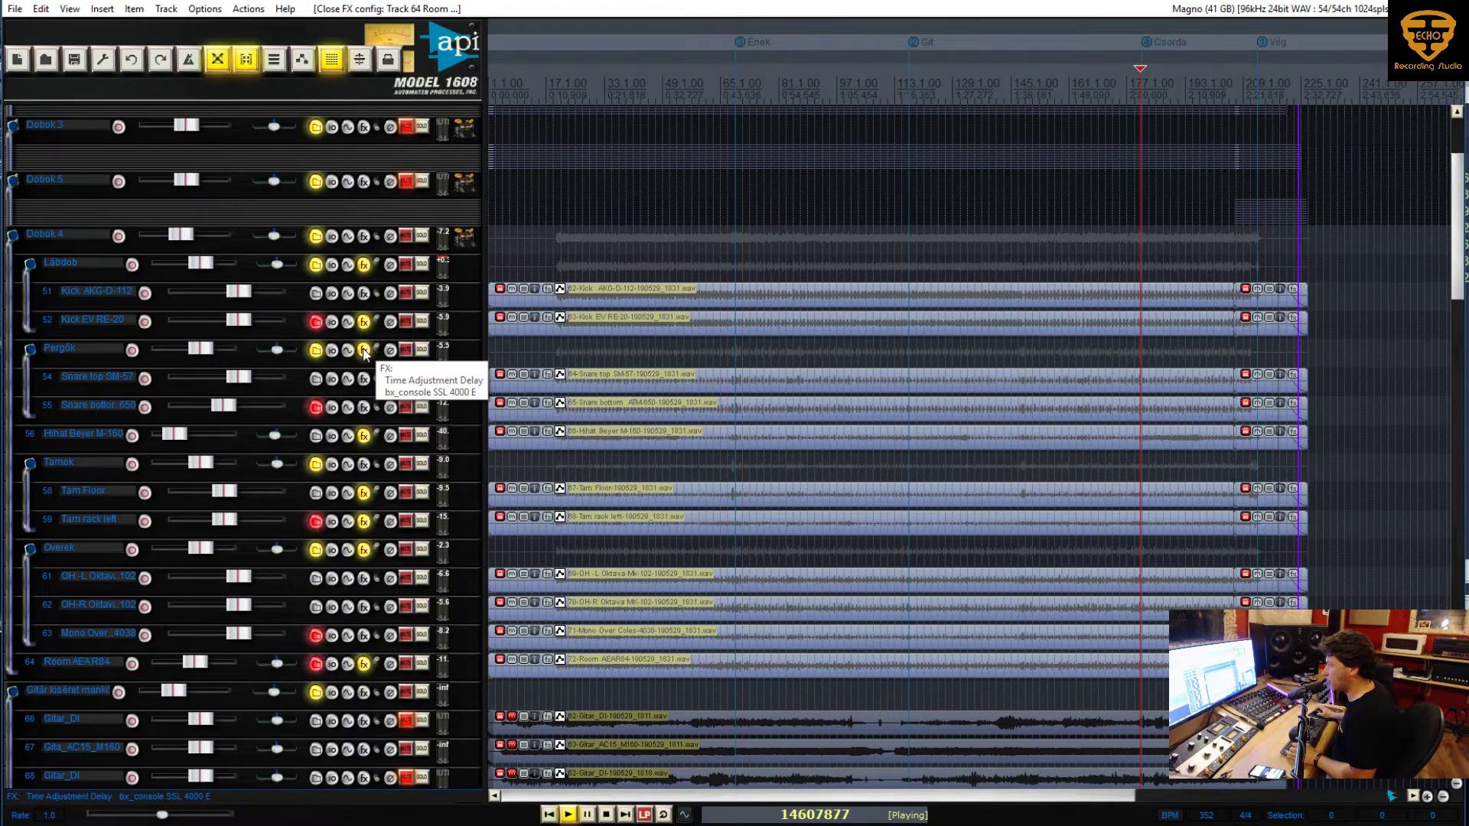
pyautogui.scroll(-15, 338, 466)
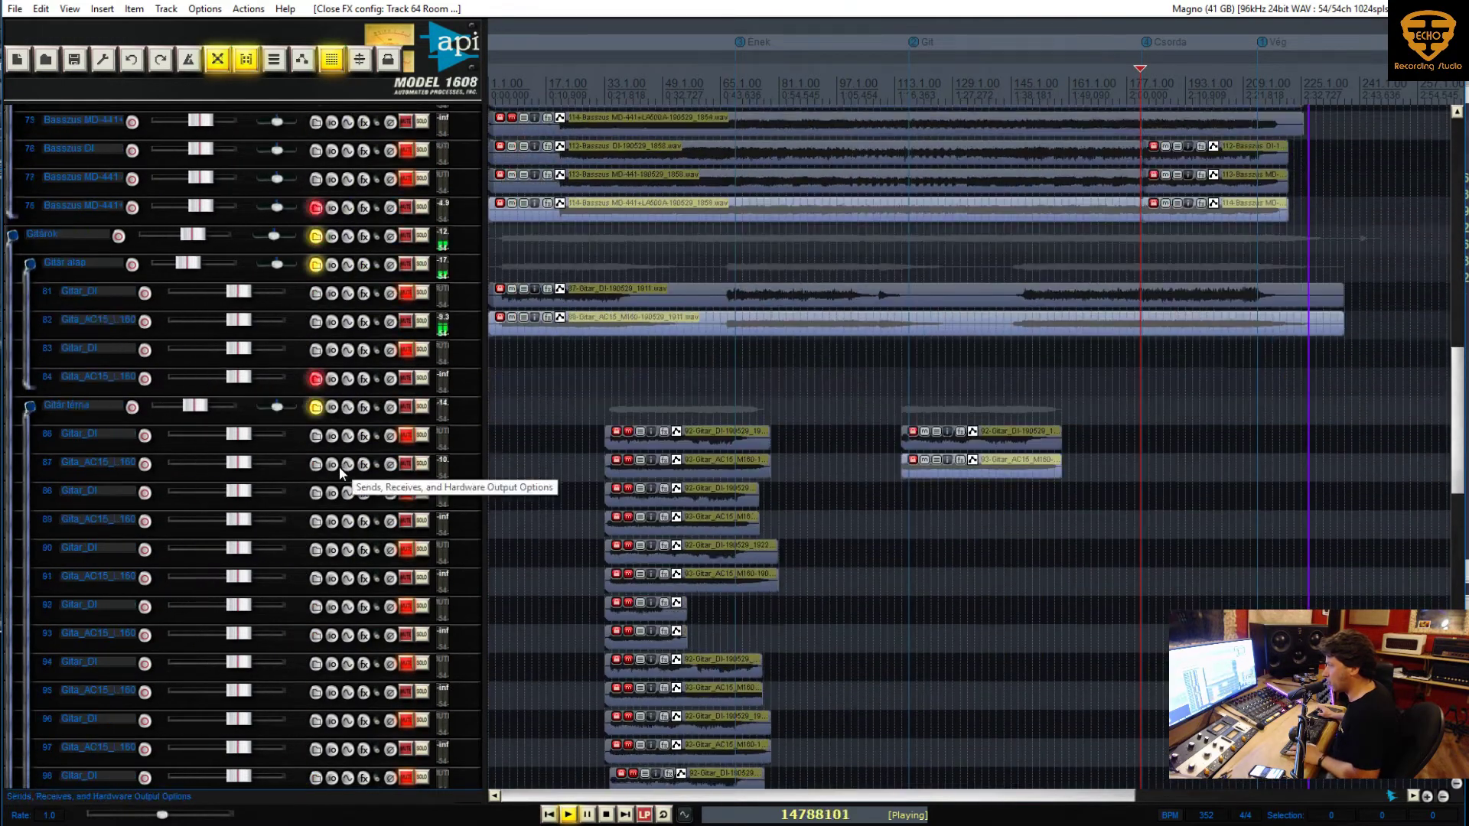
pyautogui.scroll(-2, 338, 466)
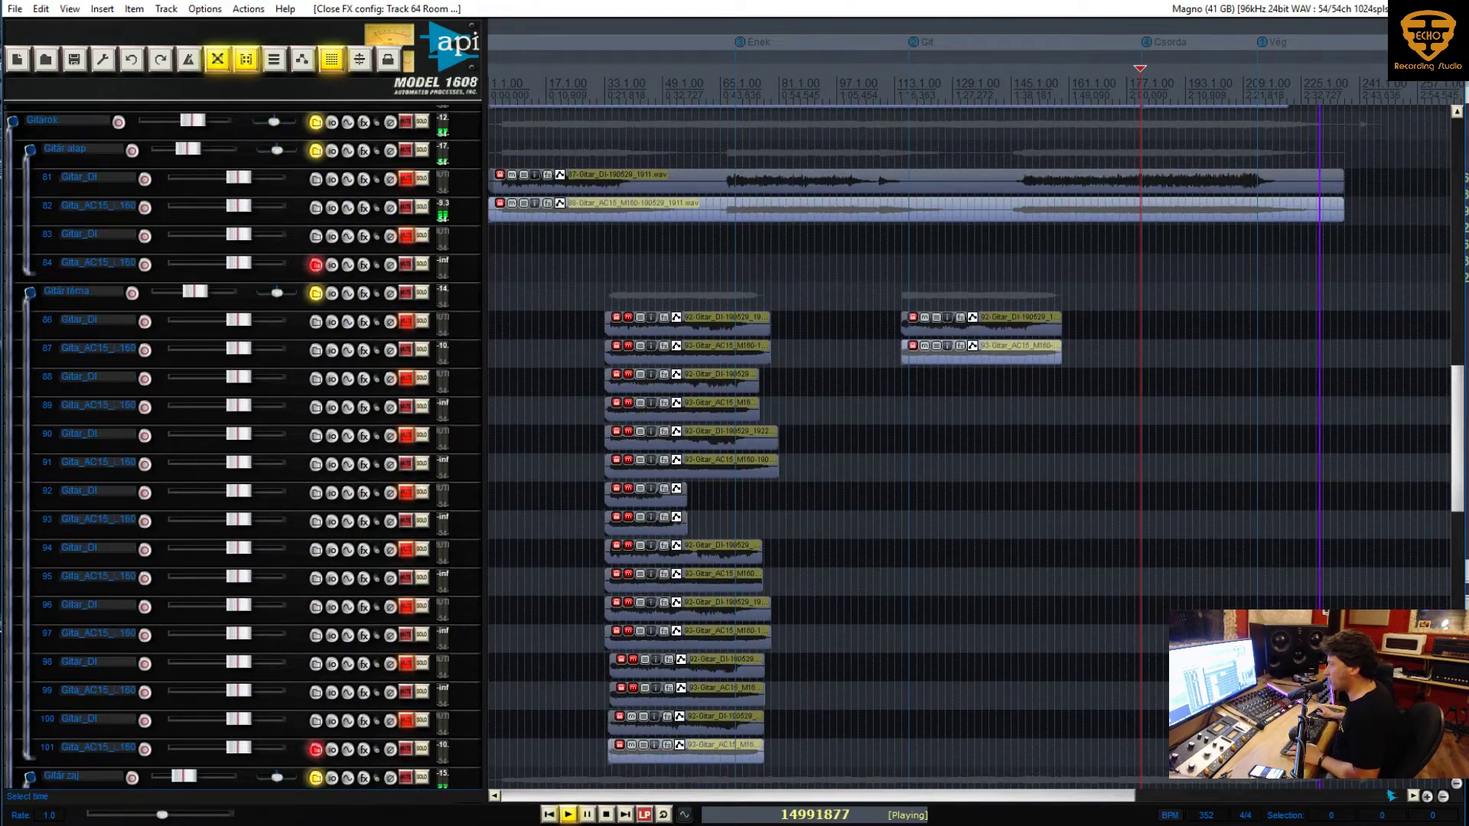
pyautogui.click(498, 88)
pyautogui.scroll(-8, 318, 356)
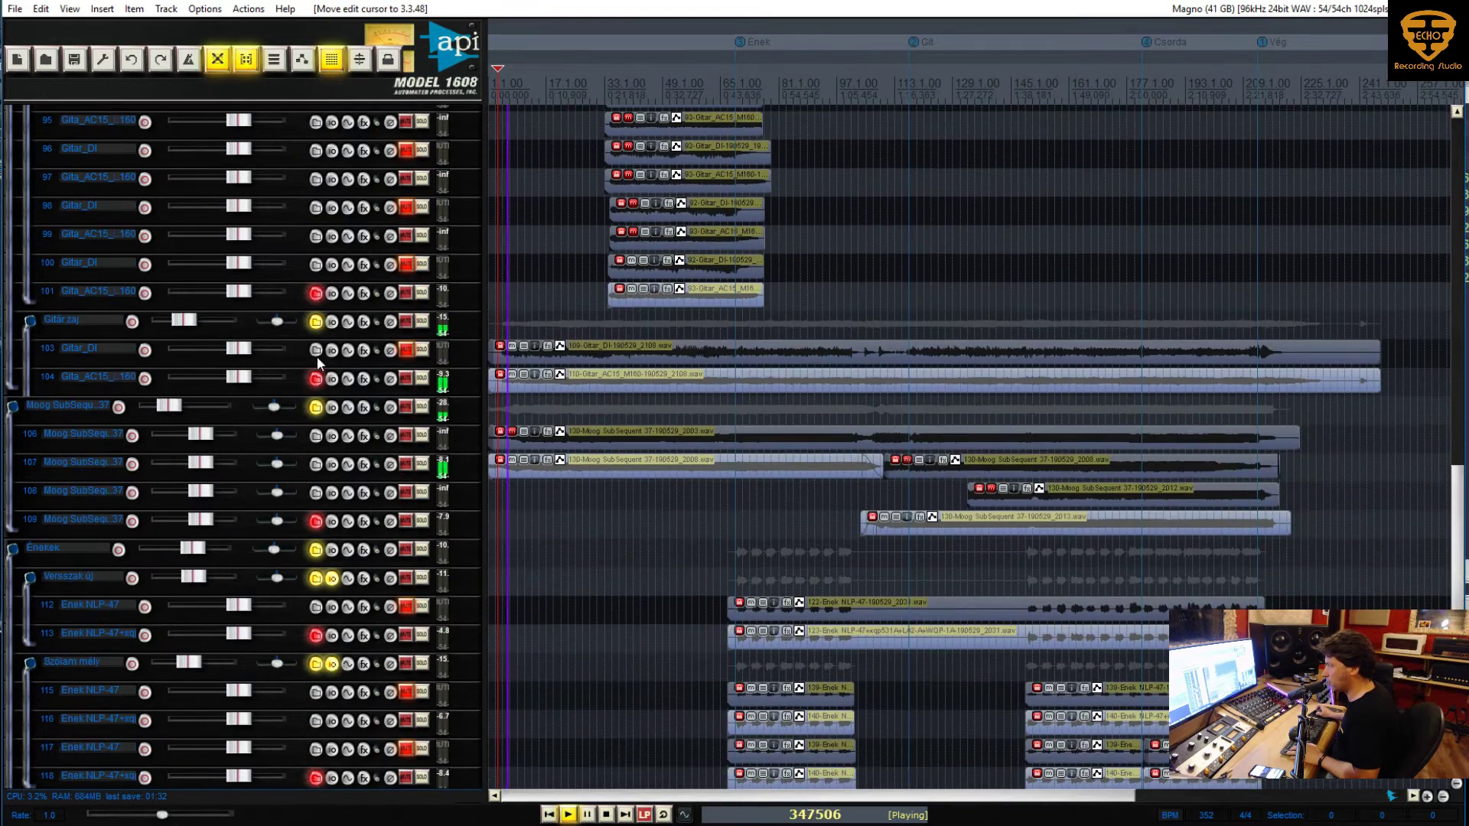
pyautogui.scroll(-5, 317, 356)
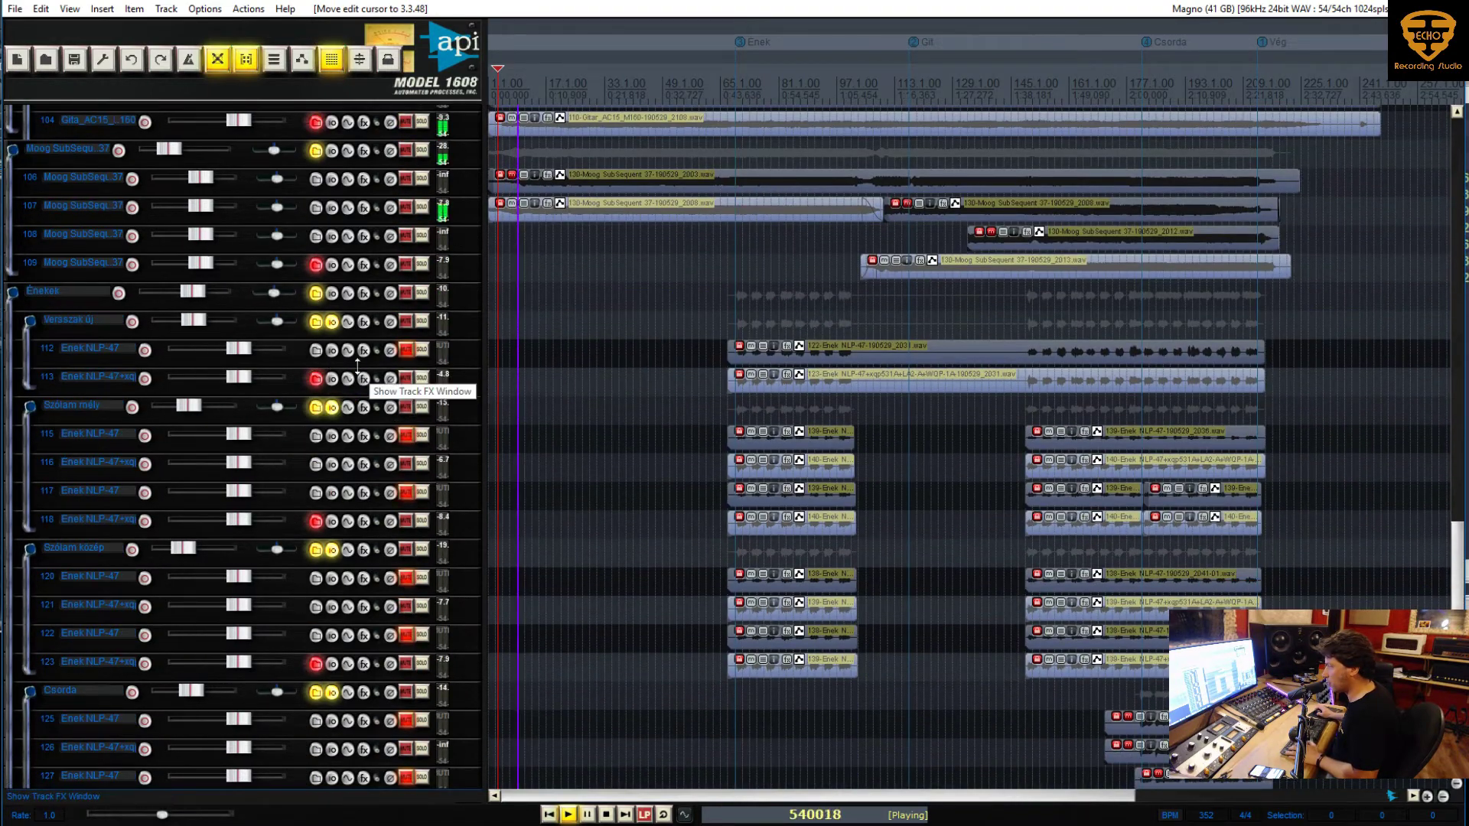
pyautogui.rightClick(364, 324)
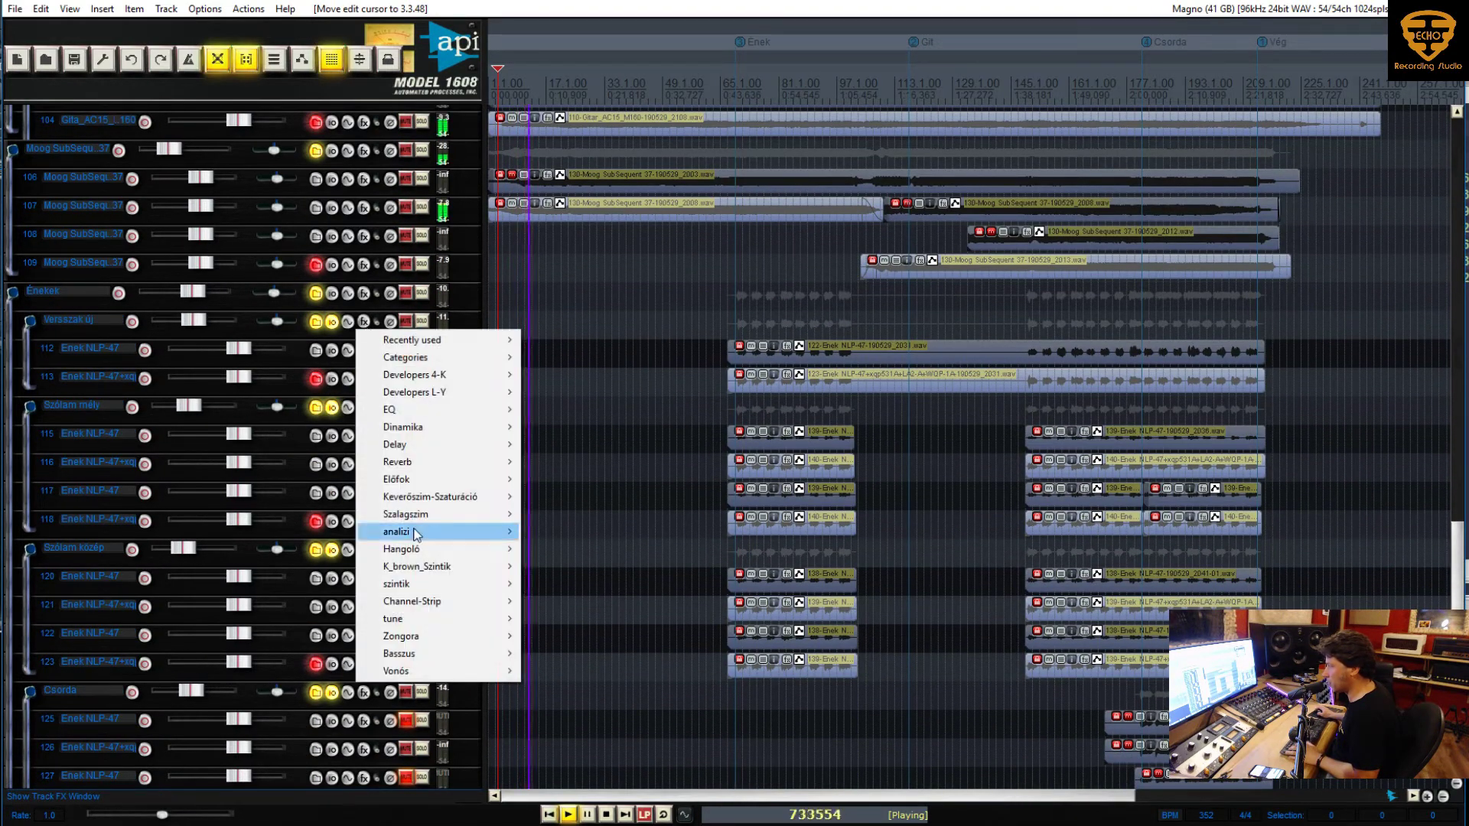
pyautogui.moveTo(442, 601)
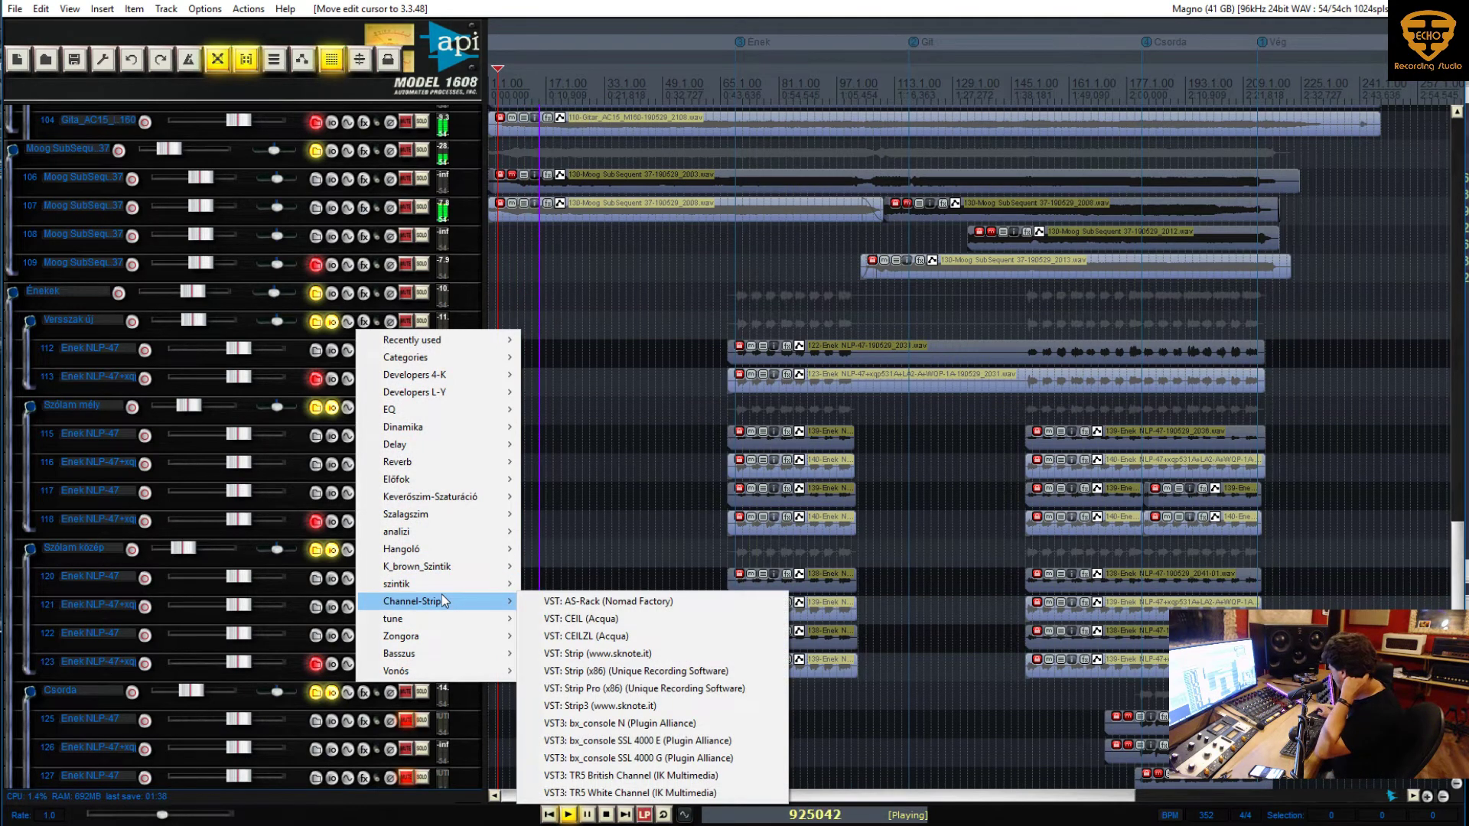
pyautogui.click(313, 330)
pyautogui.scroll(6, 96, 318)
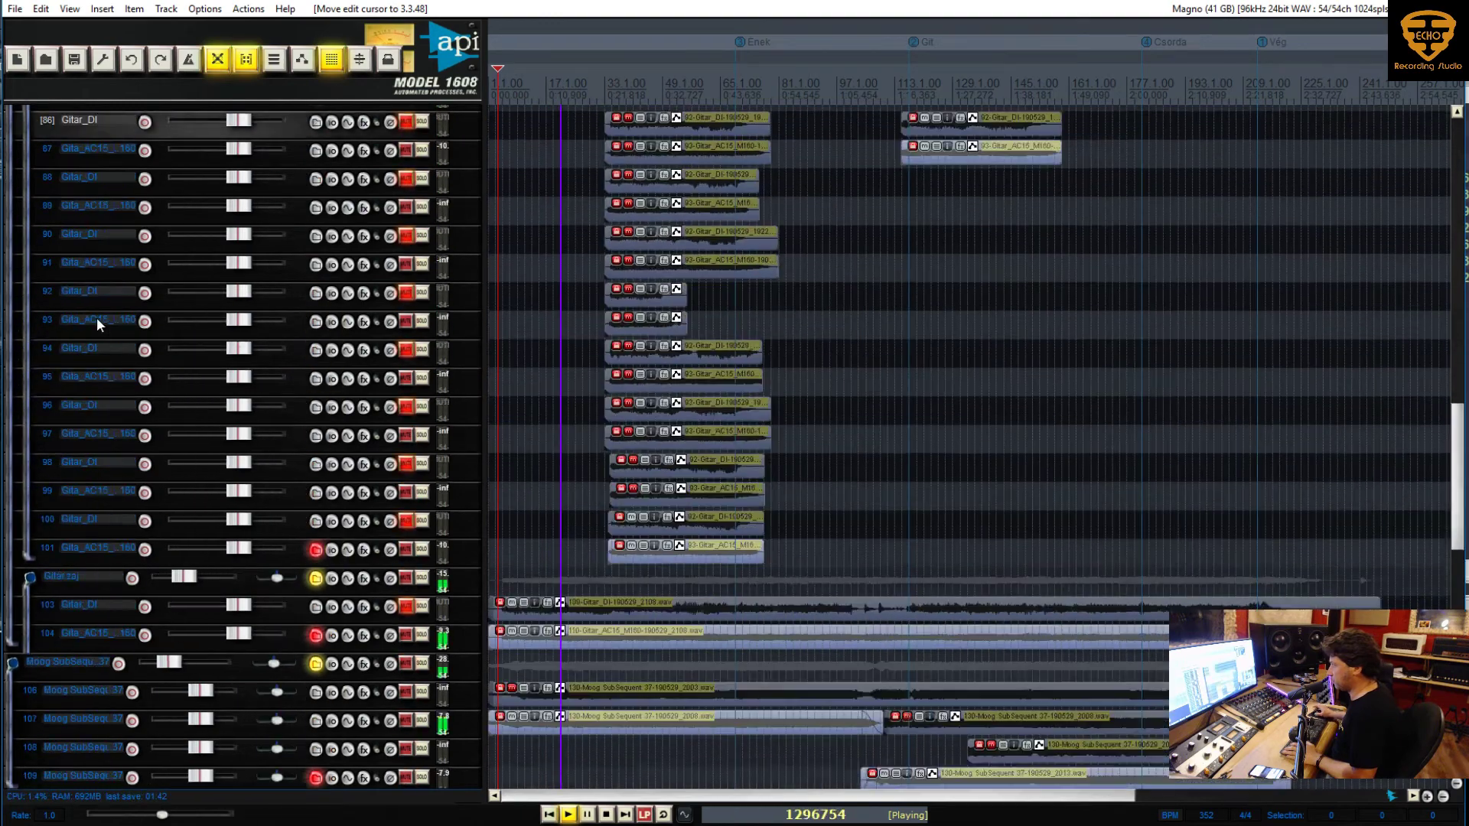
pyautogui.scroll(8, 96, 318)
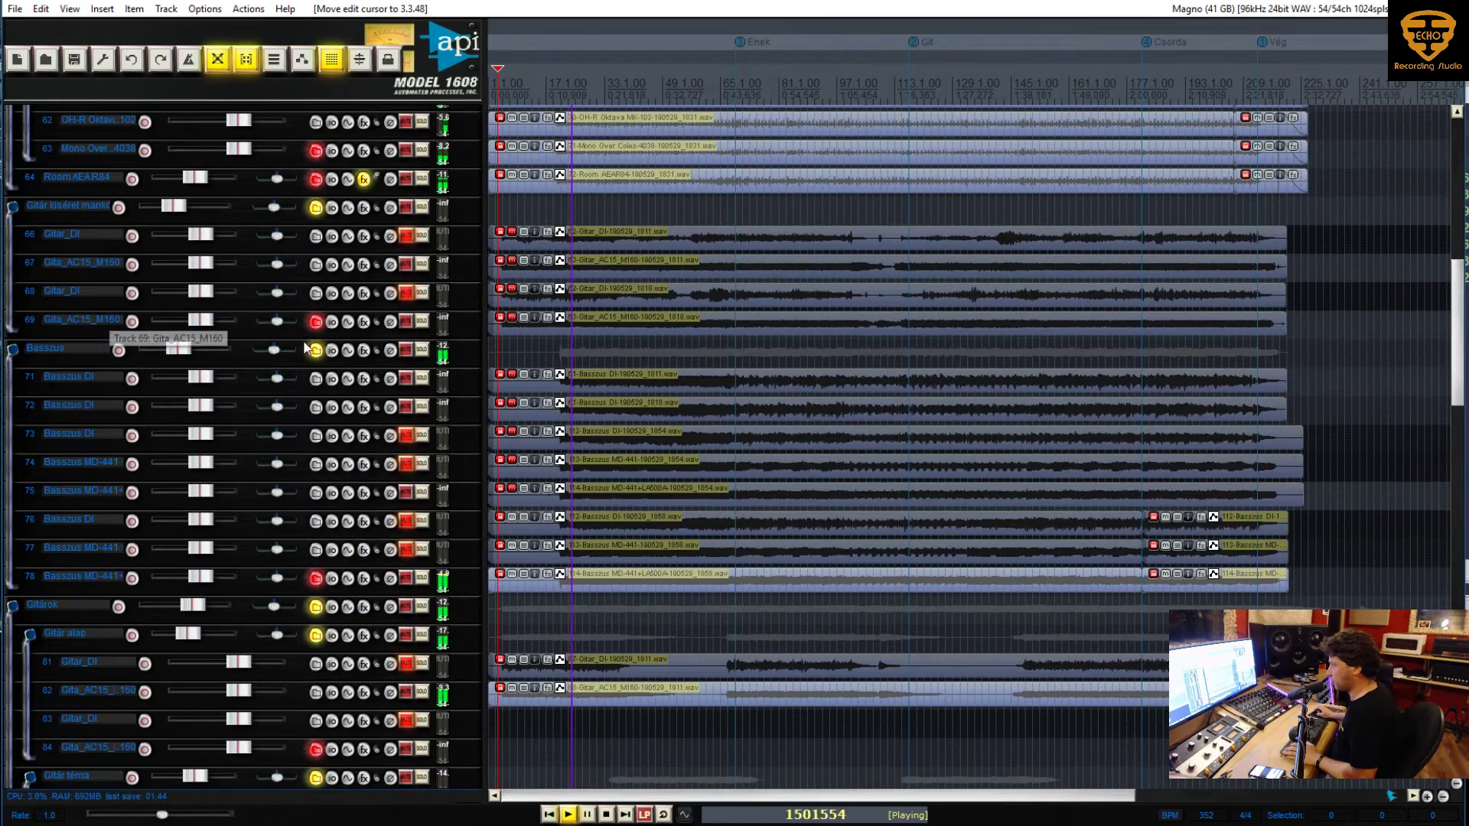
pyautogui.scroll(2, 378, 326)
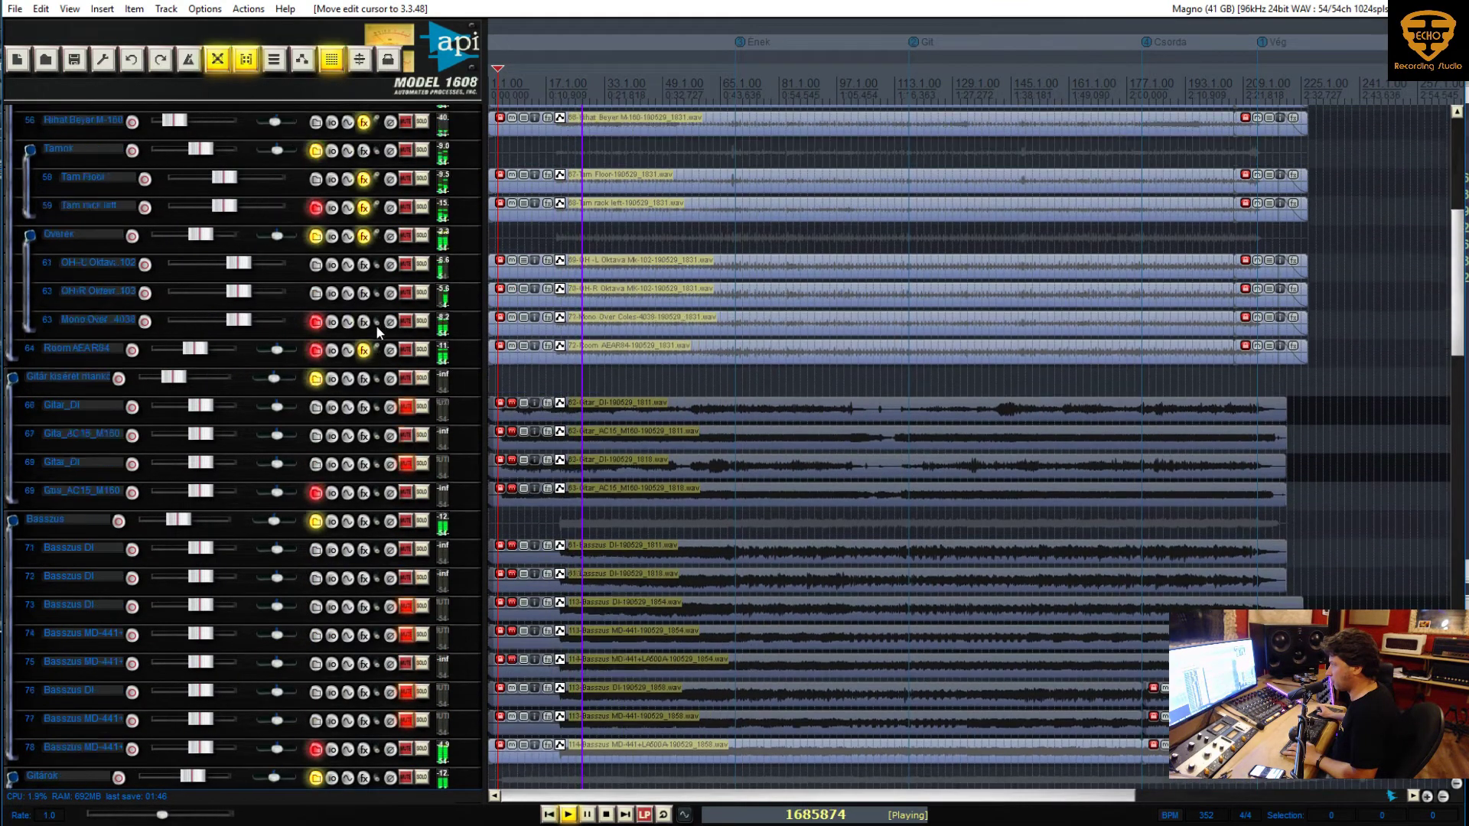
# Copy the bx_console SSL 4000 E channel strip from the Pergők group to the Versszak új vocal folder track
pyautogui.scroll(3, 375, 325)
pyautogui.click(364, 265)
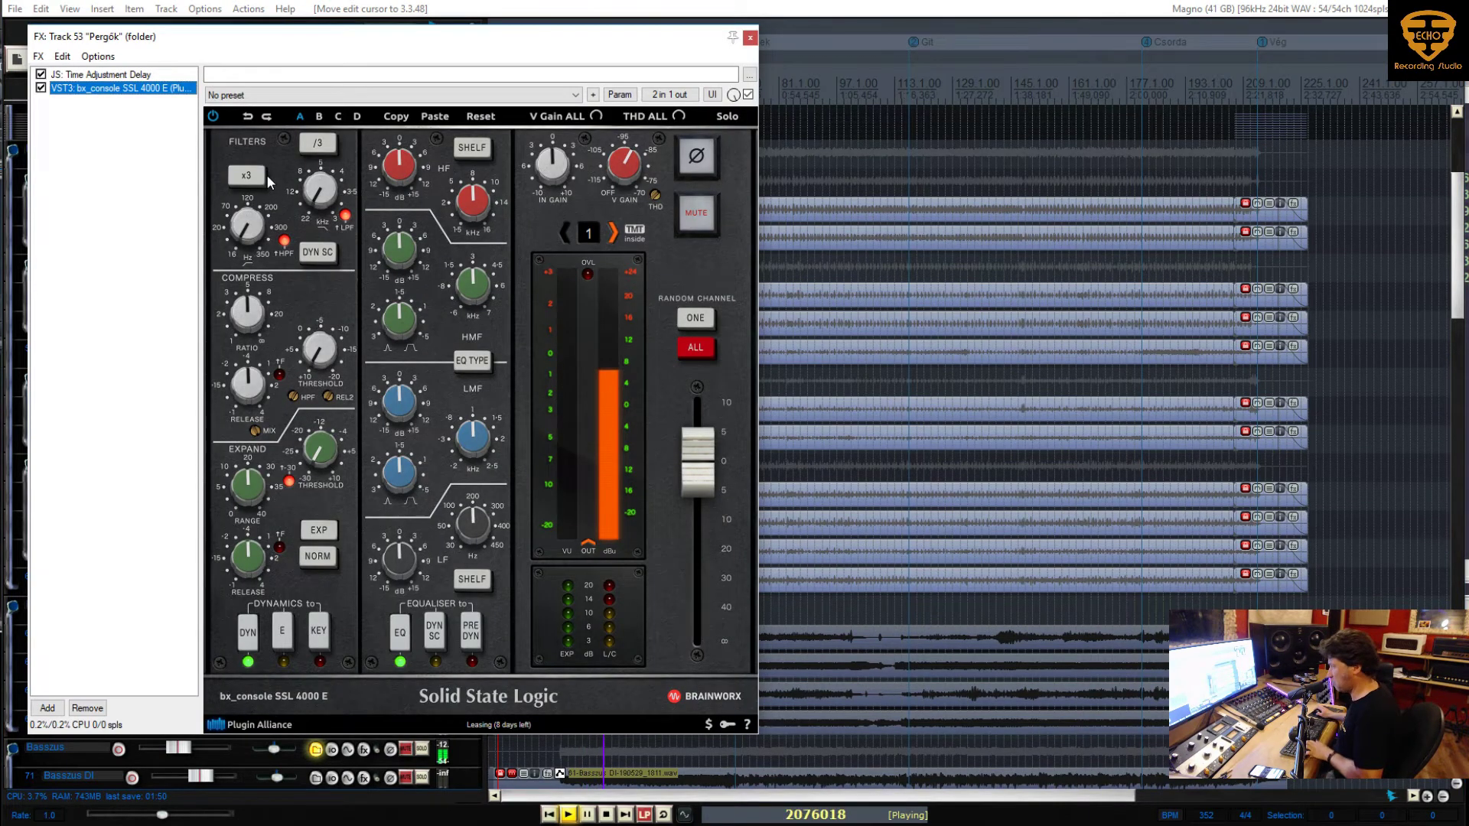
pyautogui.press('Escape')
pyautogui.scroll(-10, 268, 493)
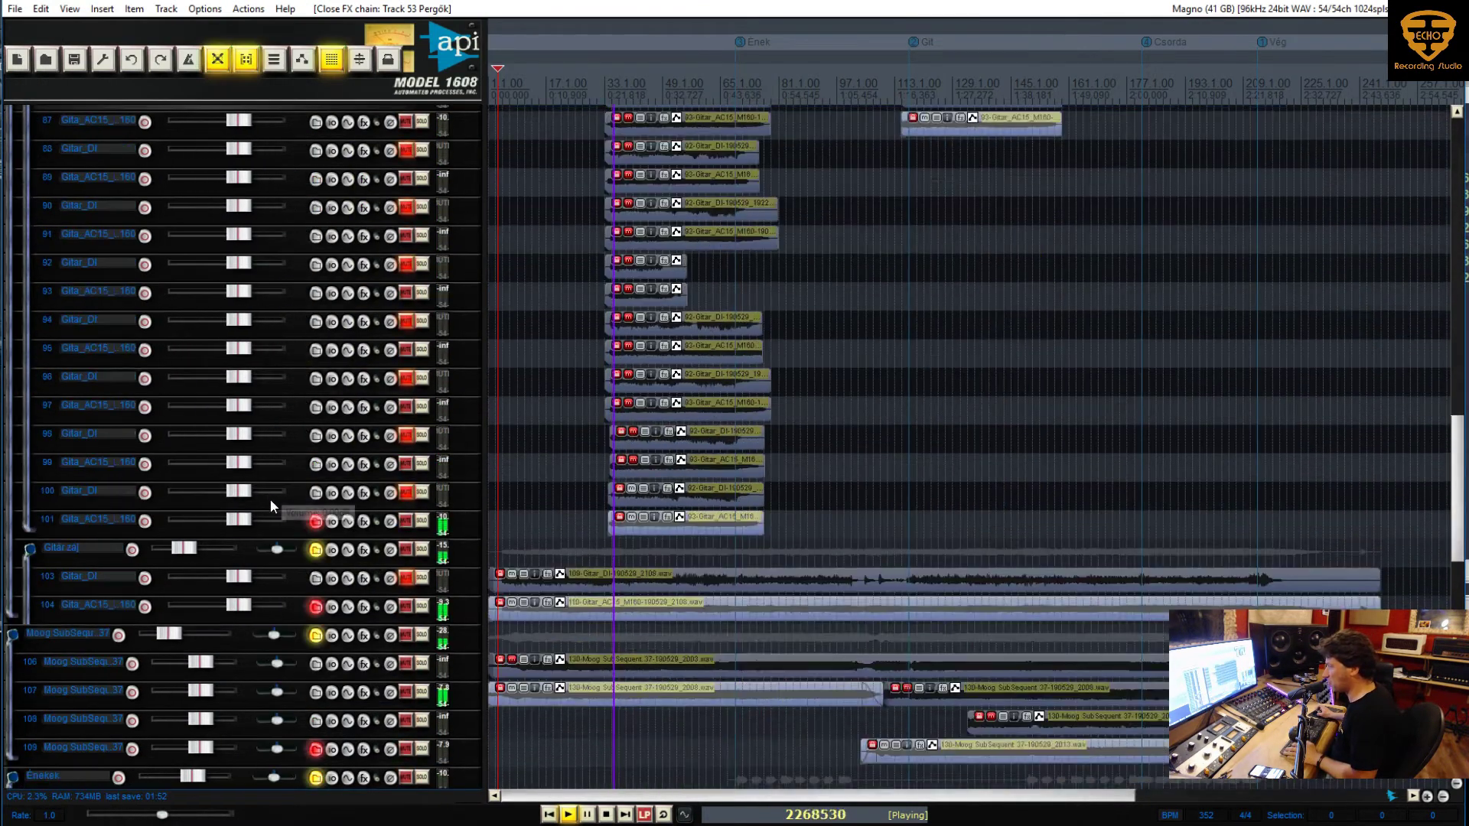
pyautogui.scroll(-6, 269, 498)
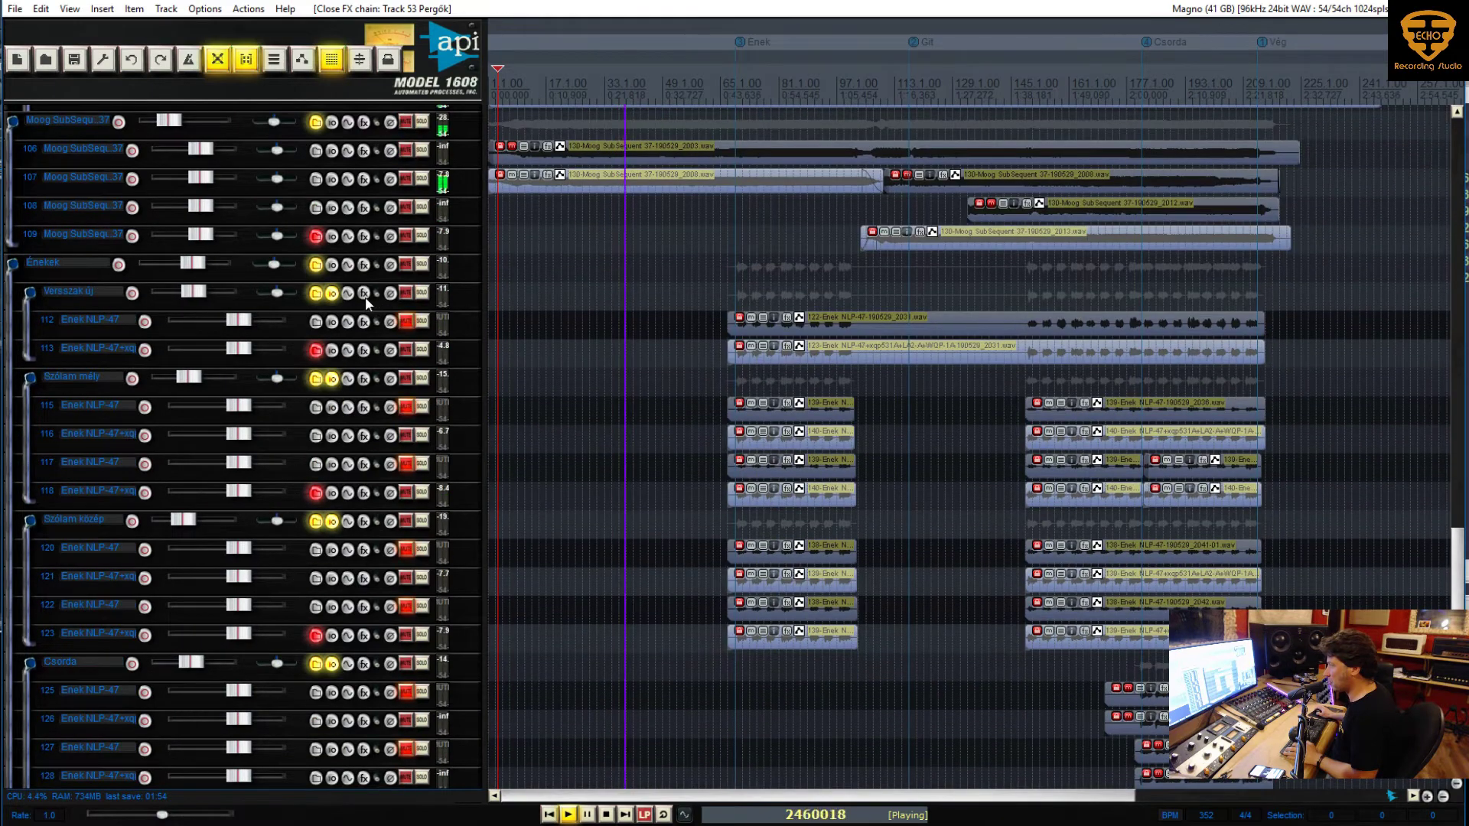
pyautogui.click(365, 297)
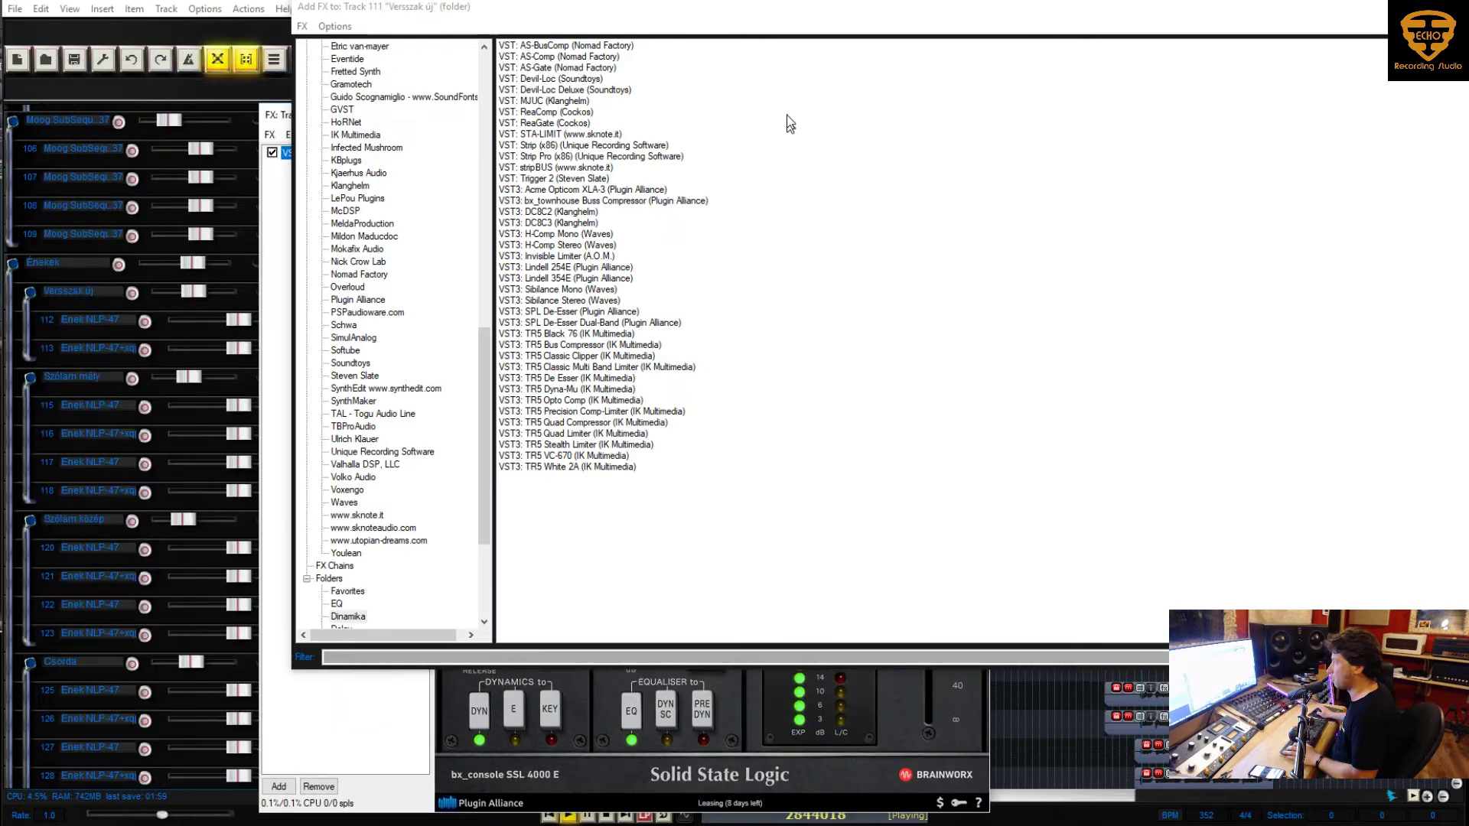
pyautogui.press('Escape')
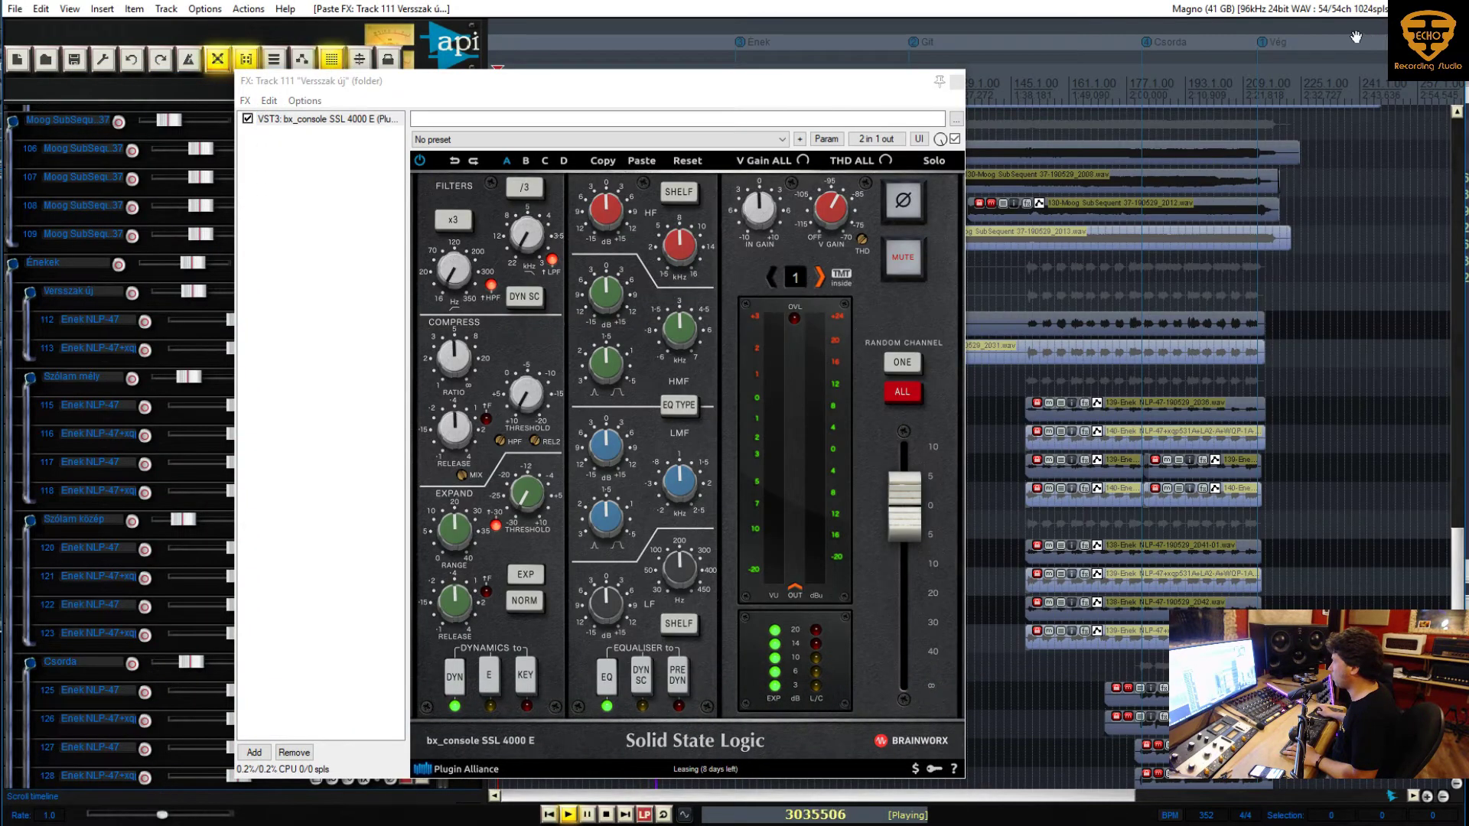
pyautogui.click(957, 82)
# Copy the Versszak új channel strip to the Szólam mély, Szólam közép and Csorda folder tracks in the mixer
pyautogui.hotkey('ctrl', 'm')
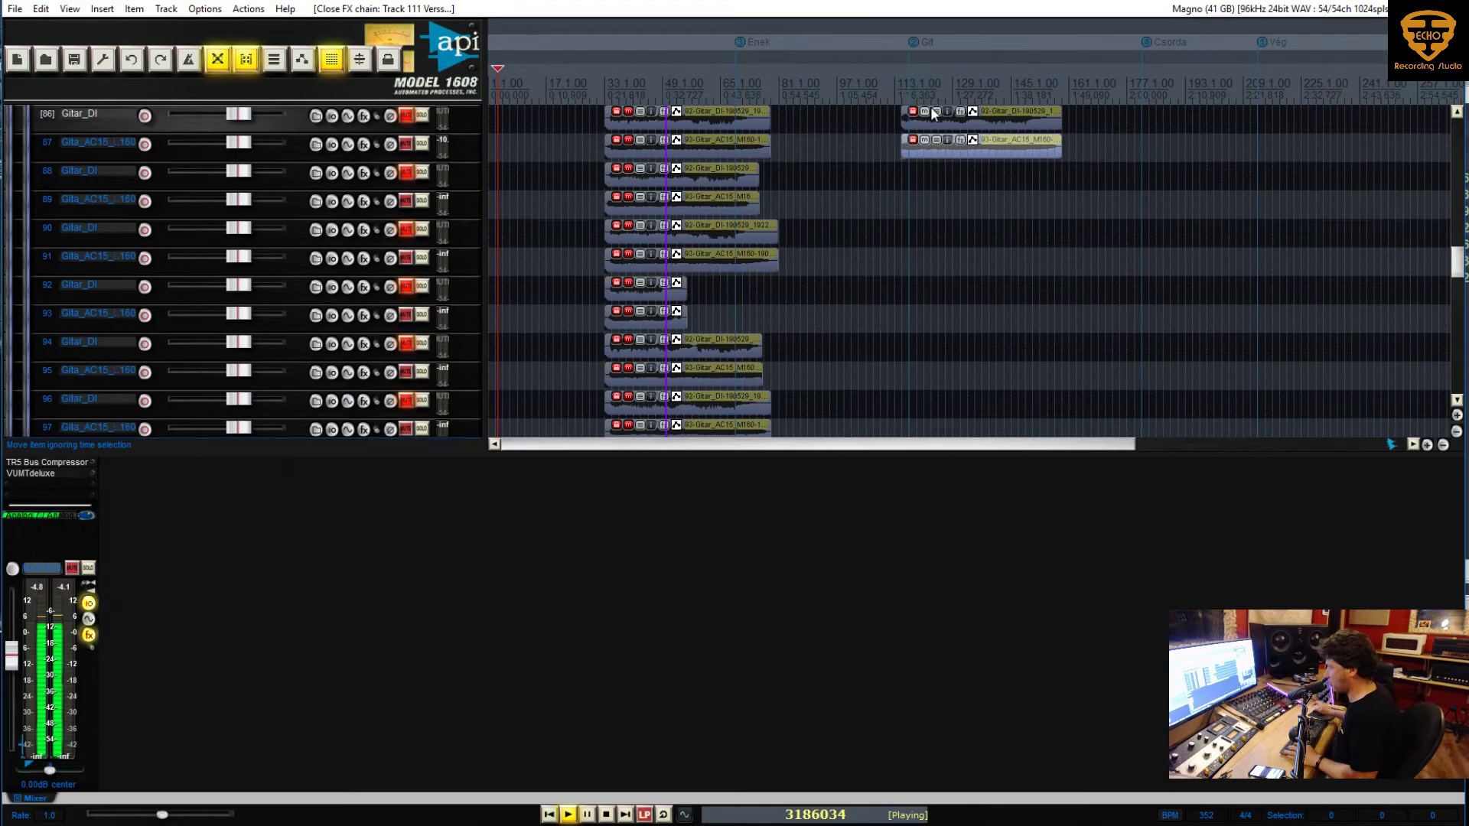
pyautogui.moveTo(847, 784); pyautogui.dragTo(1230, 779)
pyautogui.hscroll(3, 1231, 776)
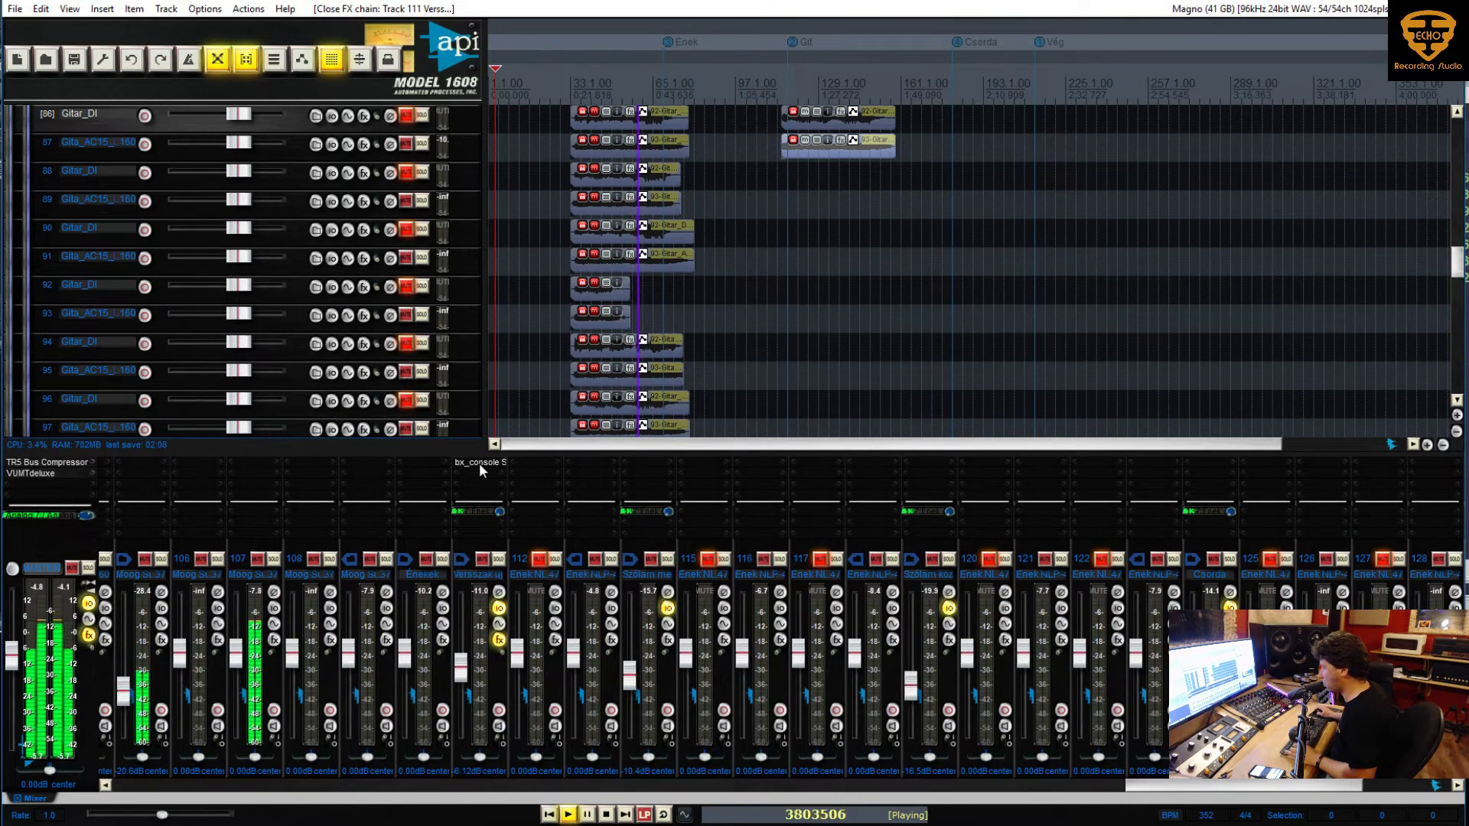
pyautogui.moveTo(653, 469); pyautogui.dragTo(649, 463)
pyautogui.moveTo(923, 470); pyautogui.dragTo(1204, 466)
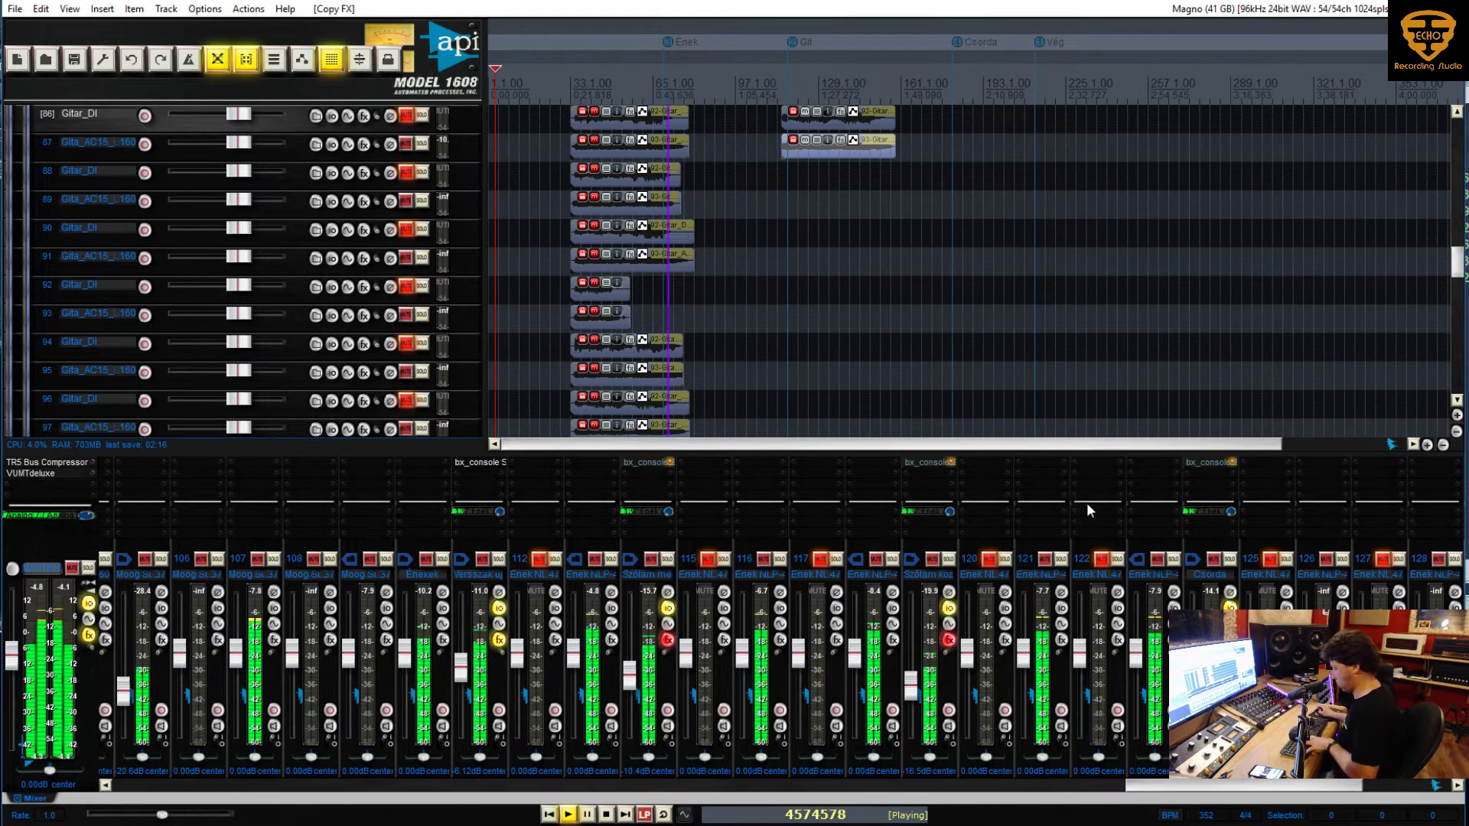
pyautogui.hotkey('ctrl', 'm')
# Enable the bypassed effects on the Szólam mély, Szólam közép and Csorda vocal folder tracks
pyautogui.scroll(-3, 280, 458)
pyautogui.scroll(-2, 283, 459)
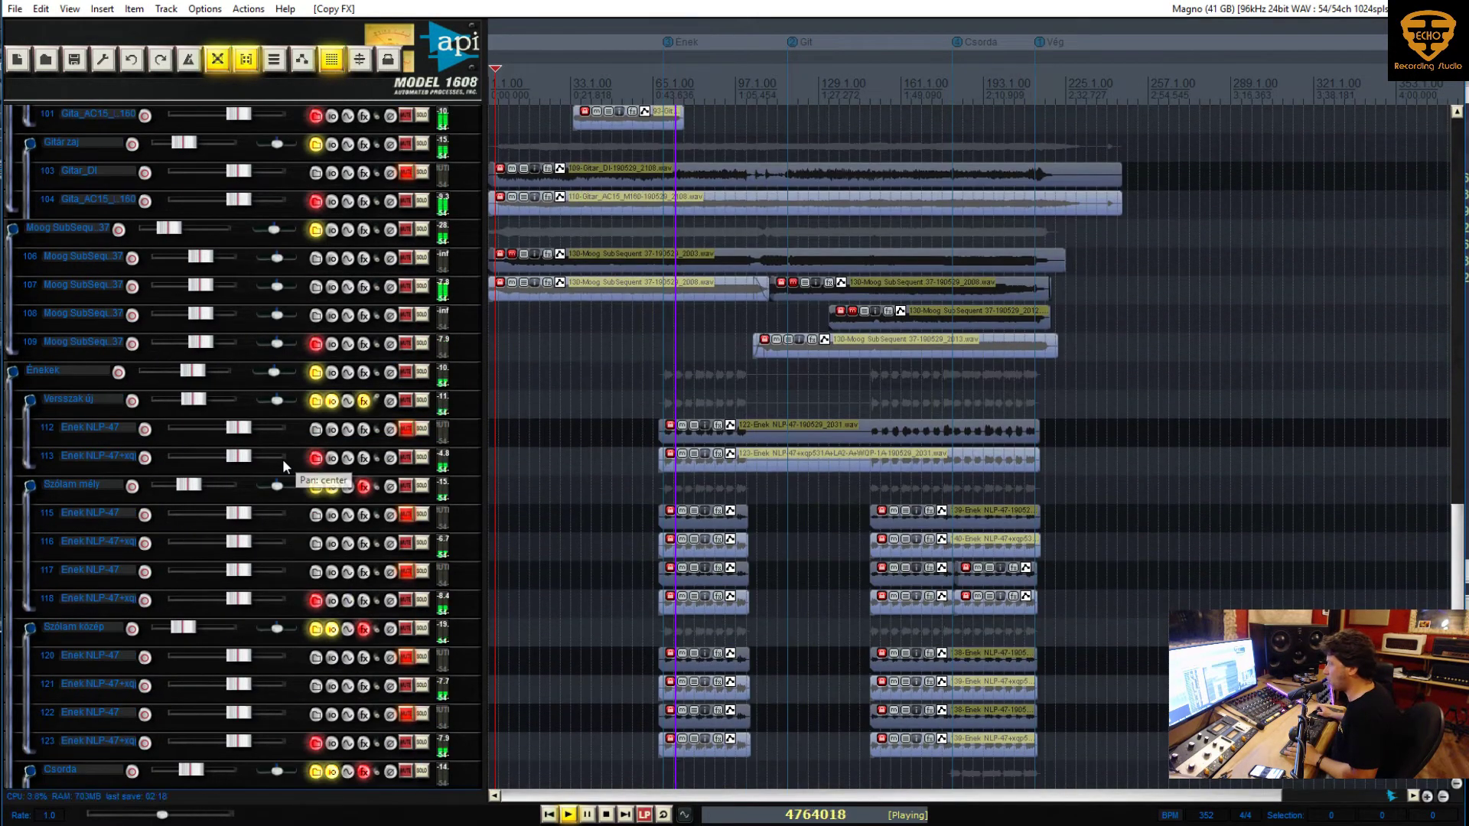
pyautogui.scroll(-2, 284, 459)
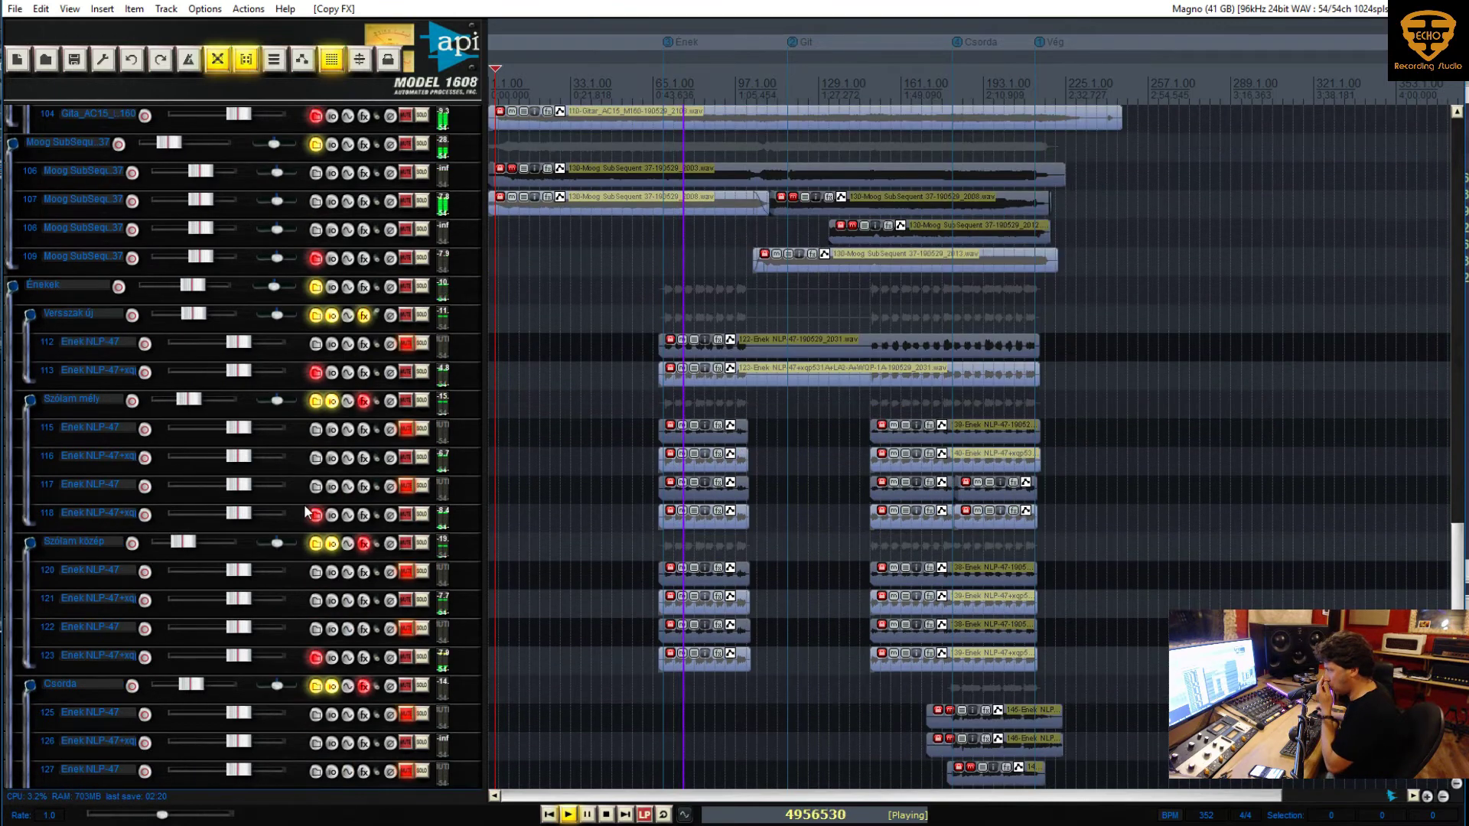
pyautogui.click(377, 401)
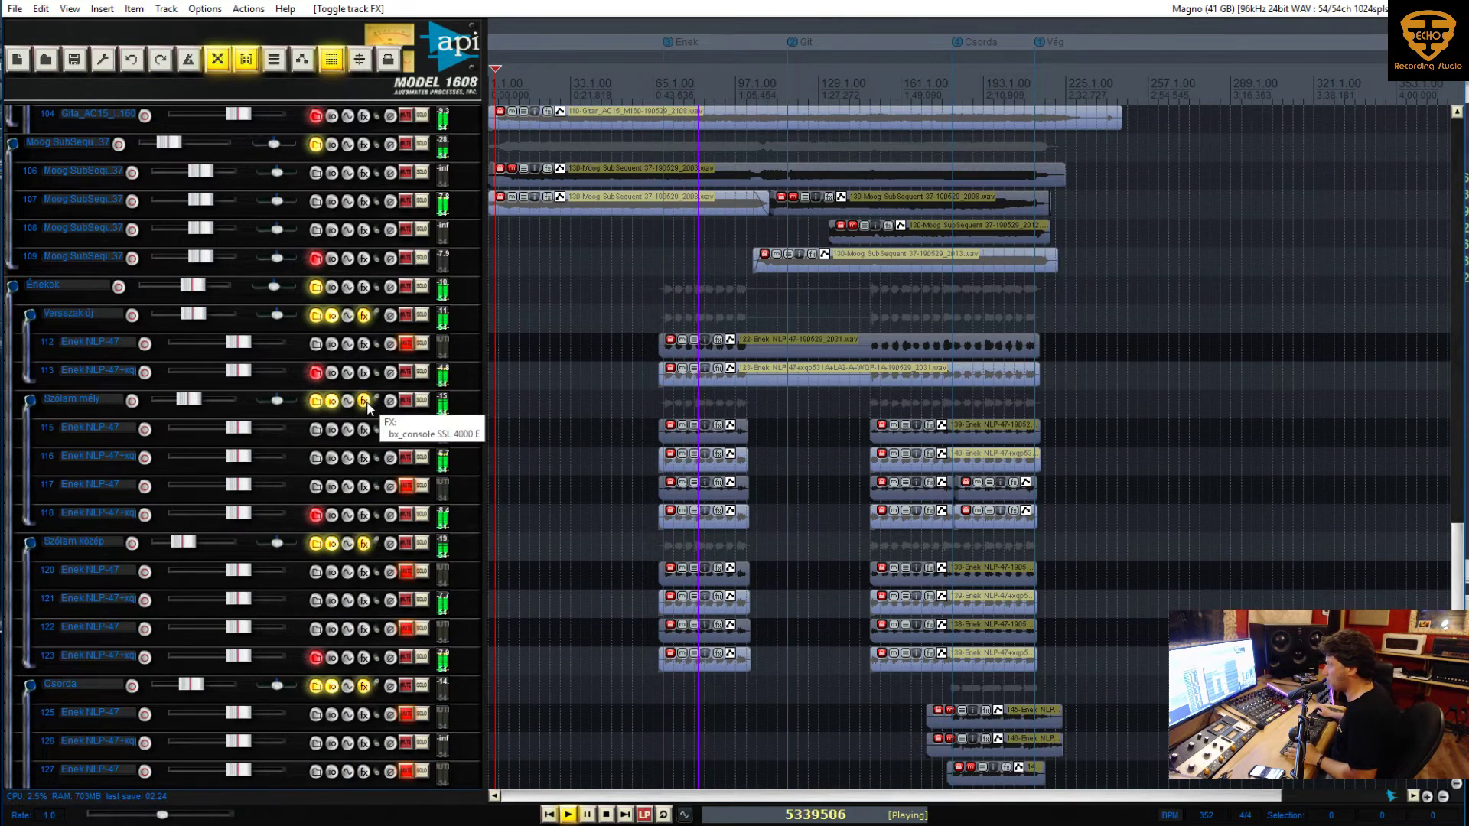
pyautogui.scroll(-5, 366, 402)
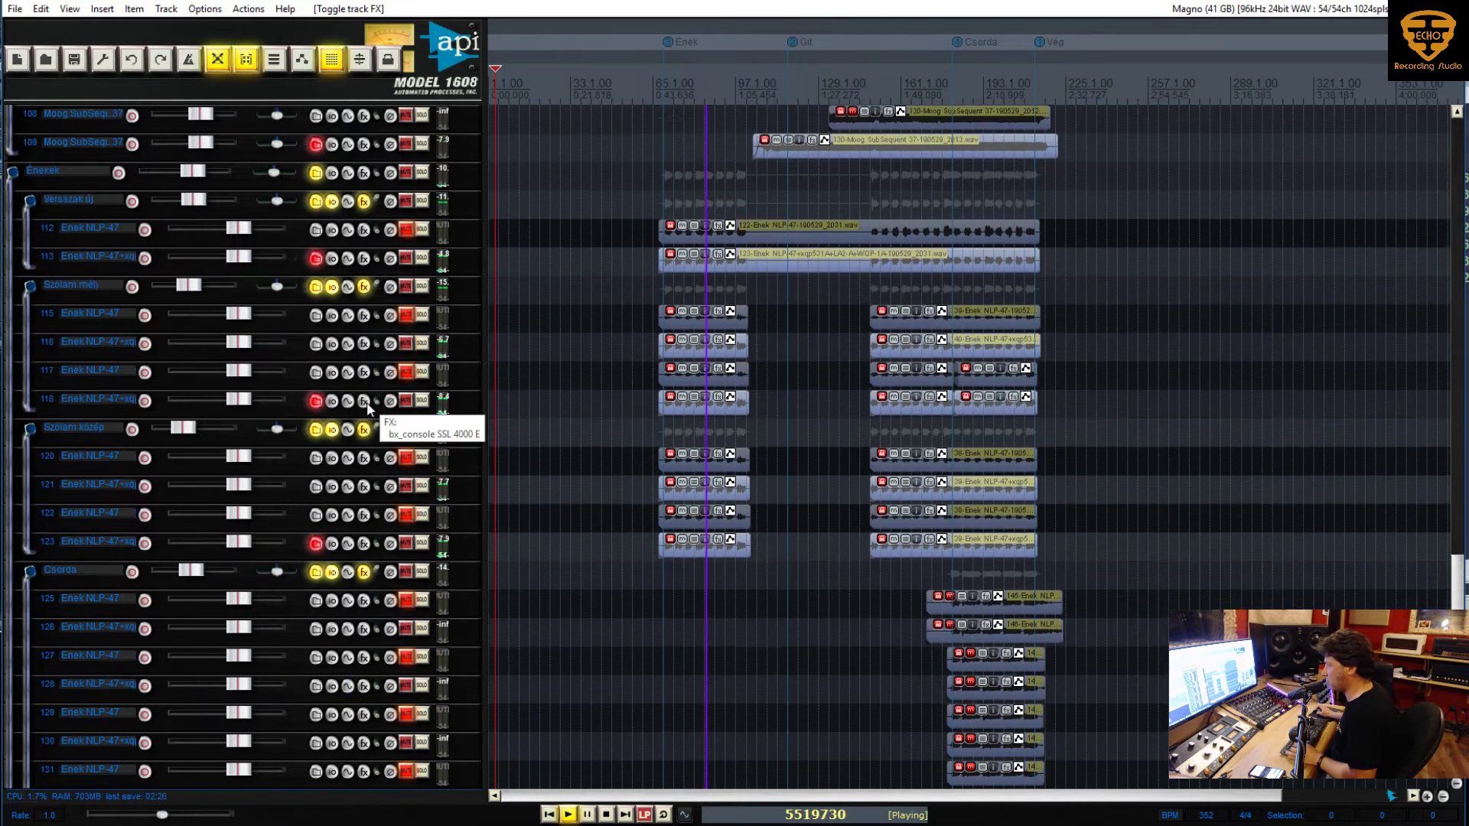
# Add the bx_console SSL 4000 G channel strip to the Basszus folder track
pyautogui.scroll(10, 366, 402)
pyautogui.scroll(3, 356, 404)
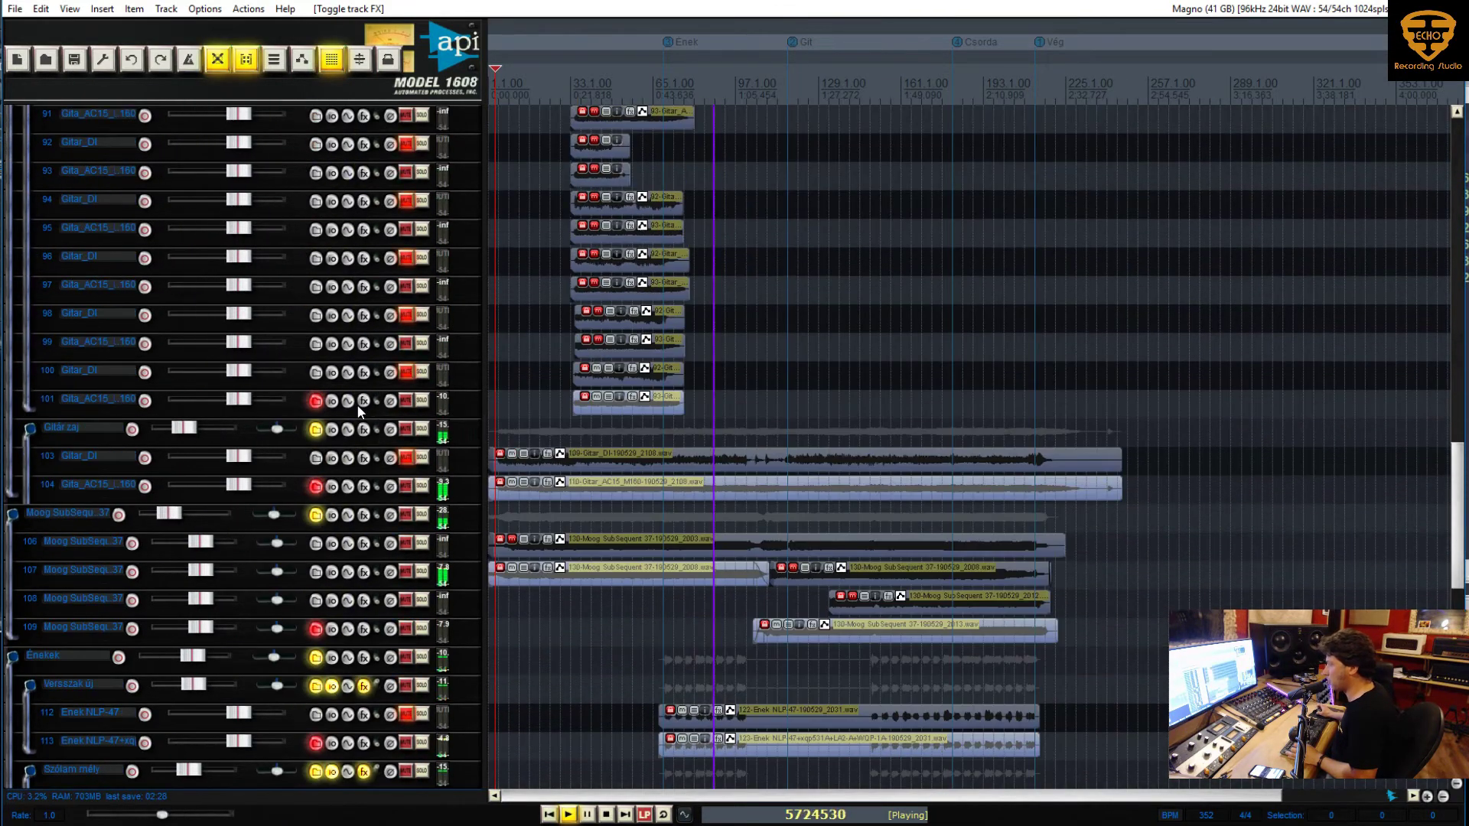
pyautogui.scroll(4, 357, 404)
pyautogui.scroll(6, 356, 404)
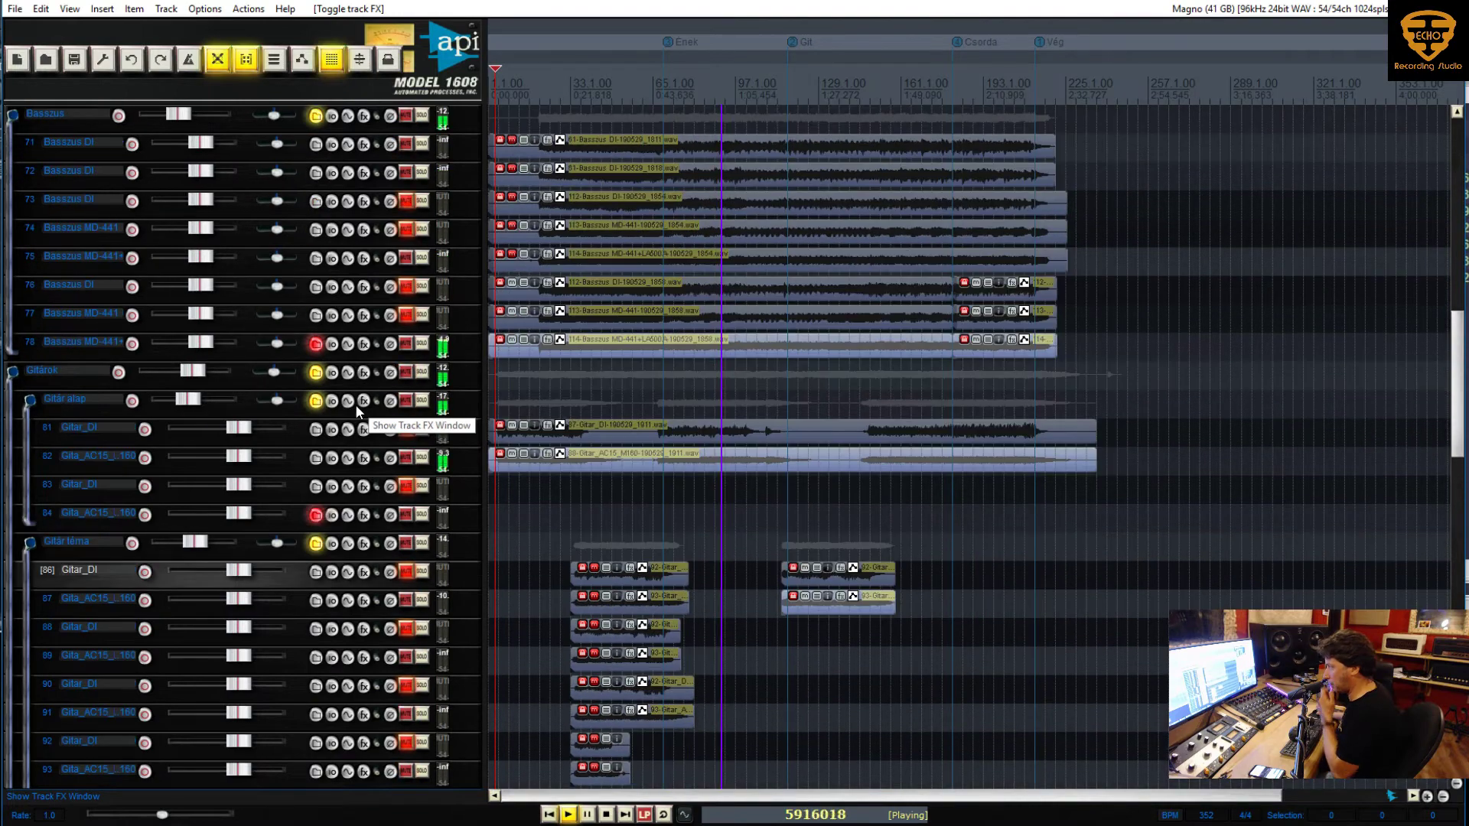
pyautogui.rightClick(364, 260)
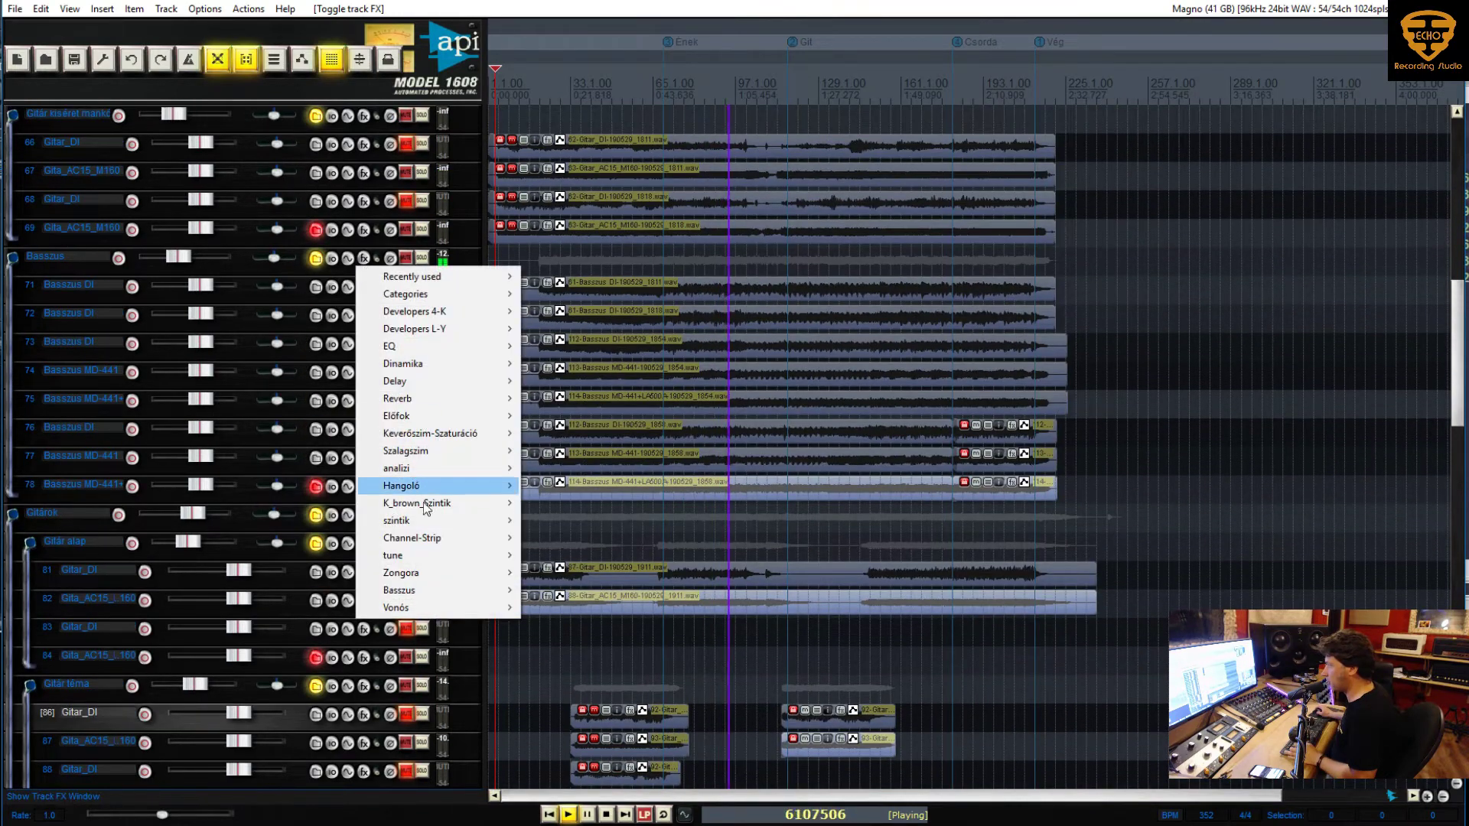
pyautogui.moveTo(449, 539)
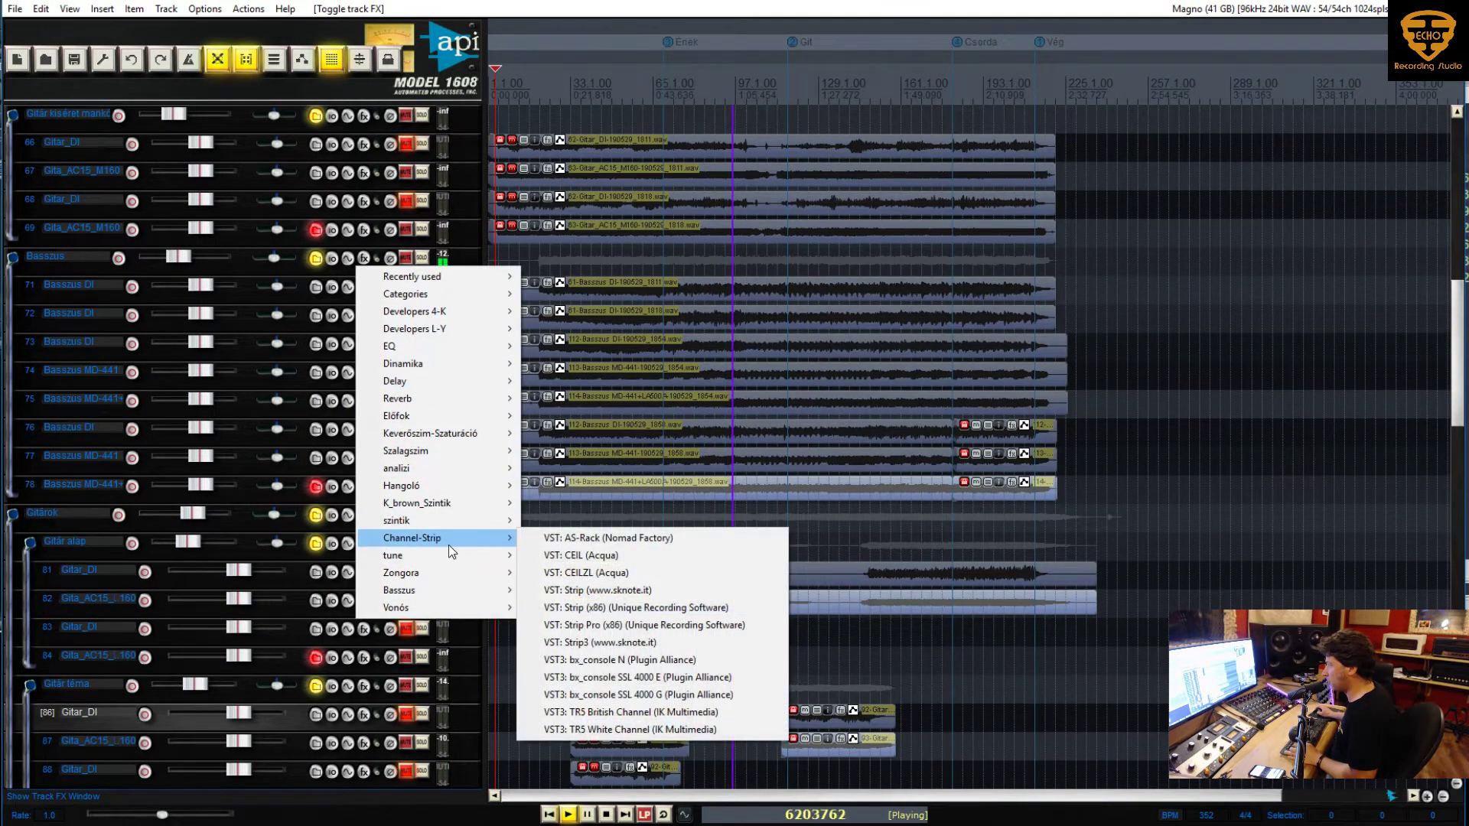
pyautogui.click(638, 695)
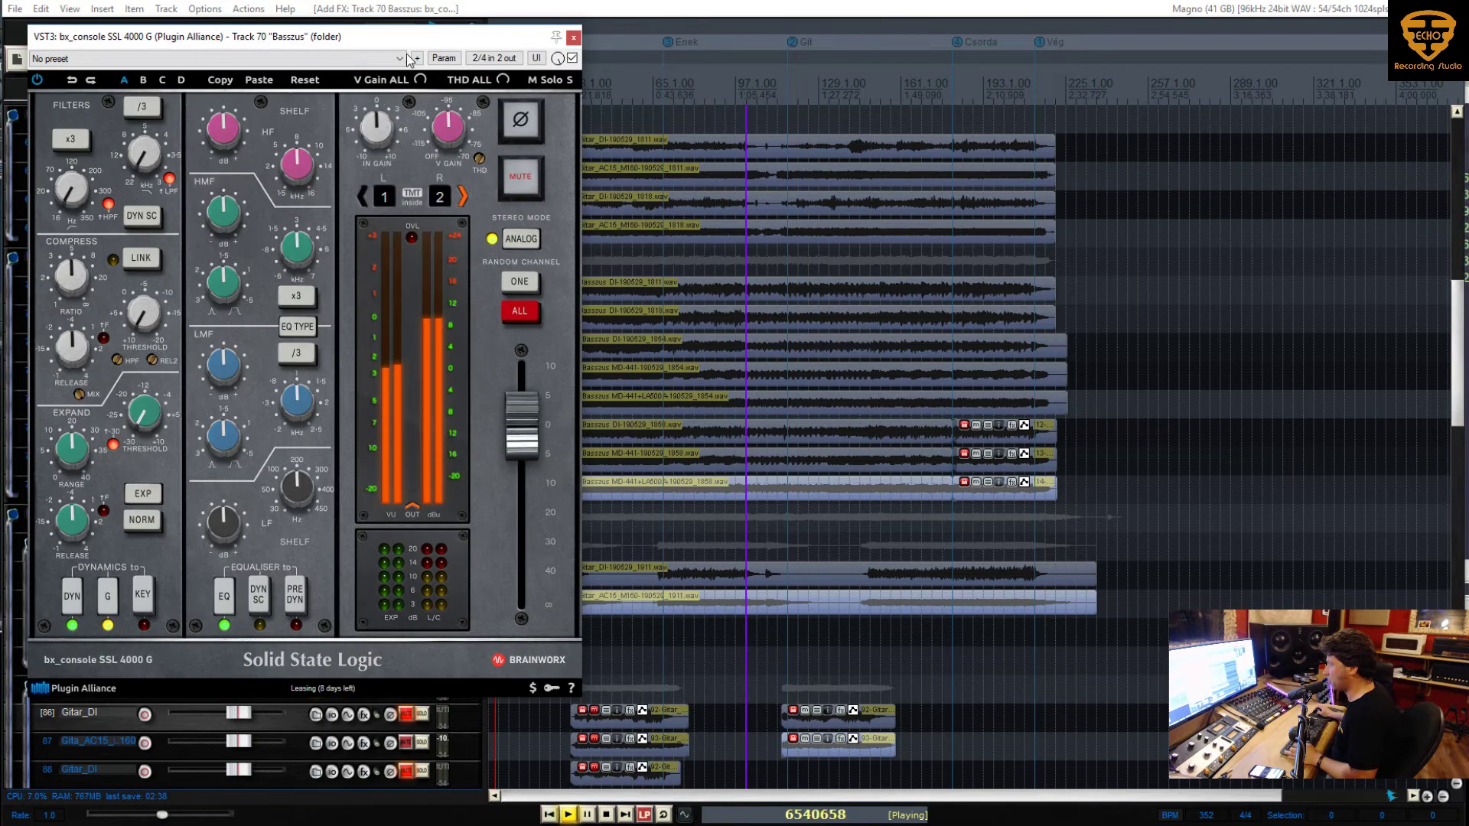
# Set the Basszus channel strip's requested VST3 bus channel count to mono
pyautogui.moveTo(398, 31); pyautogui.dragTo(449, 99)
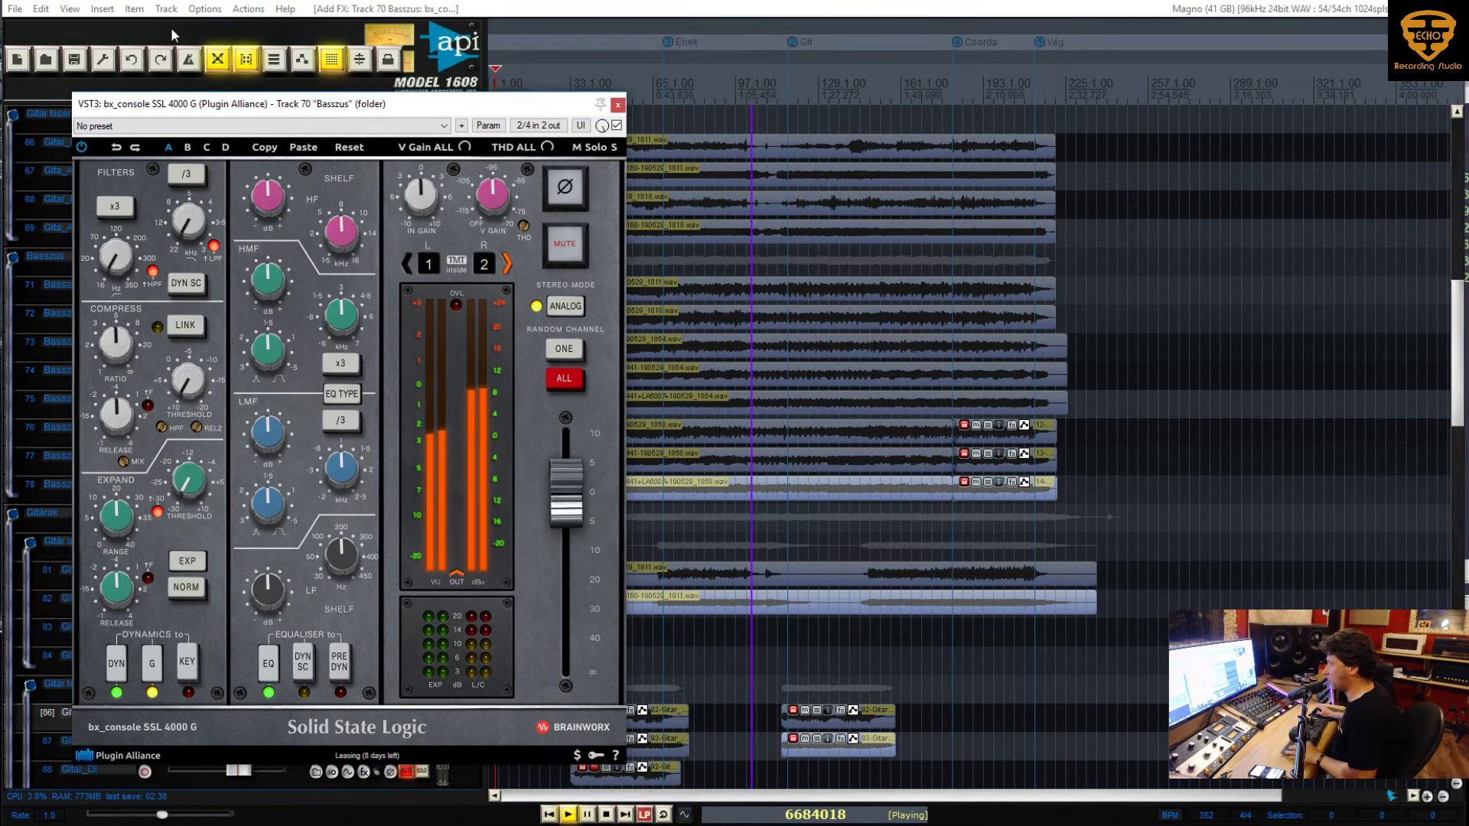
pyautogui.click(561, 128)
pyautogui.moveTo(604, 231)
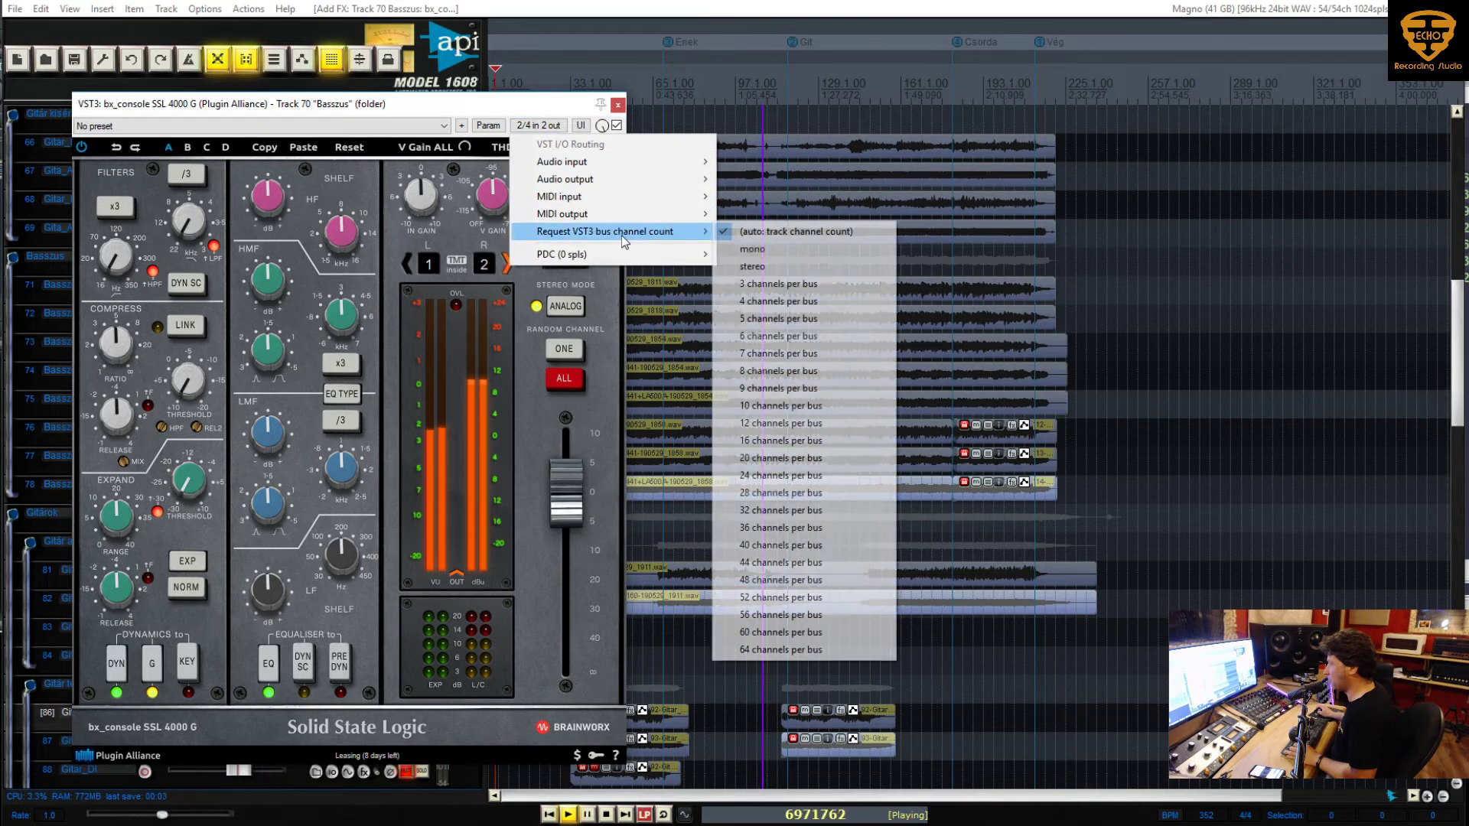
pyautogui.click(764, 255)
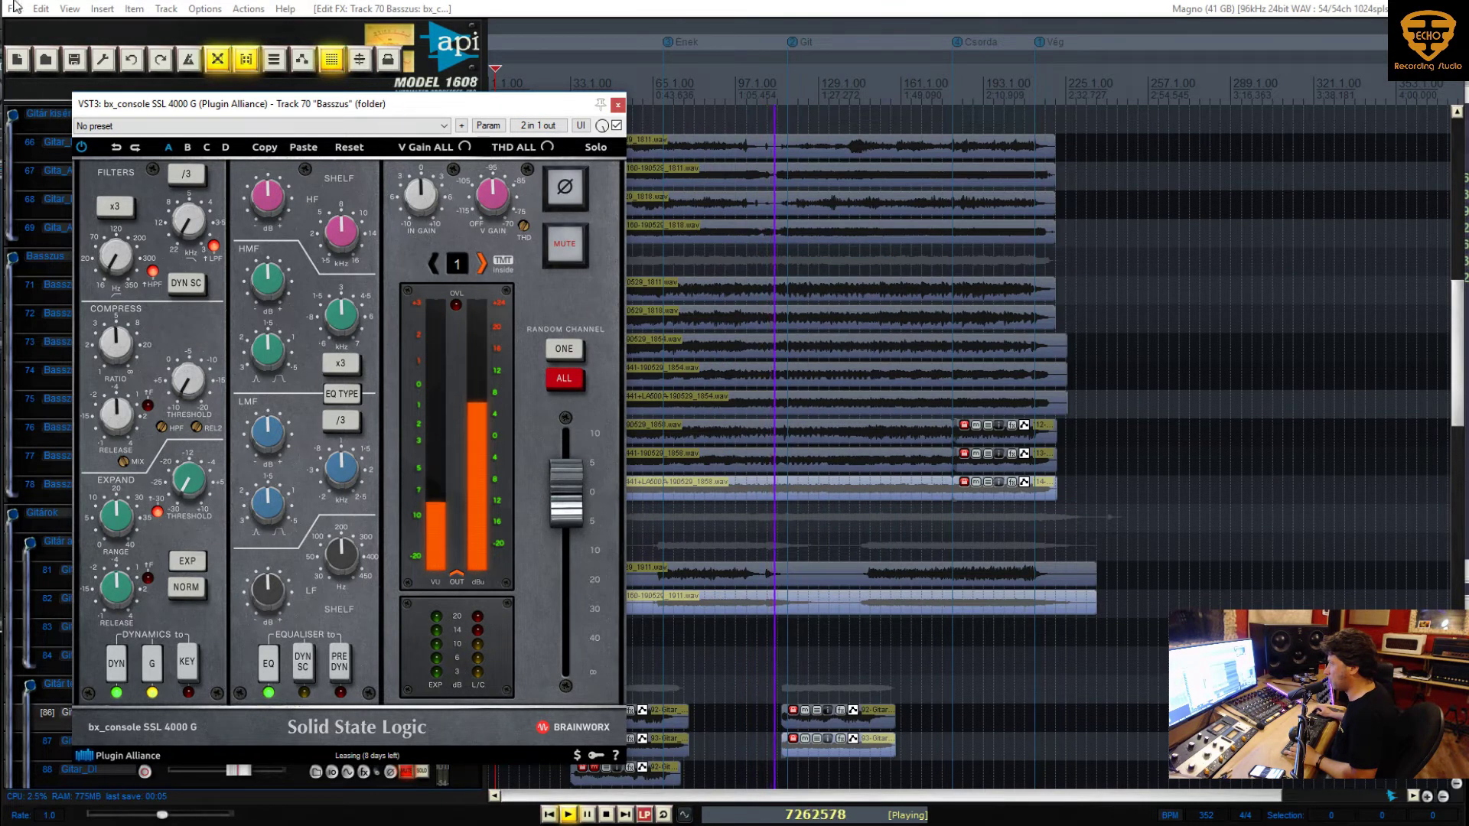
# Save the project in the rollercoaster folder under a new file name beginning with rollercoaster_keveres_plugindoba
pyautogui.click(15, 8)
pyautogui.click(64, 76)
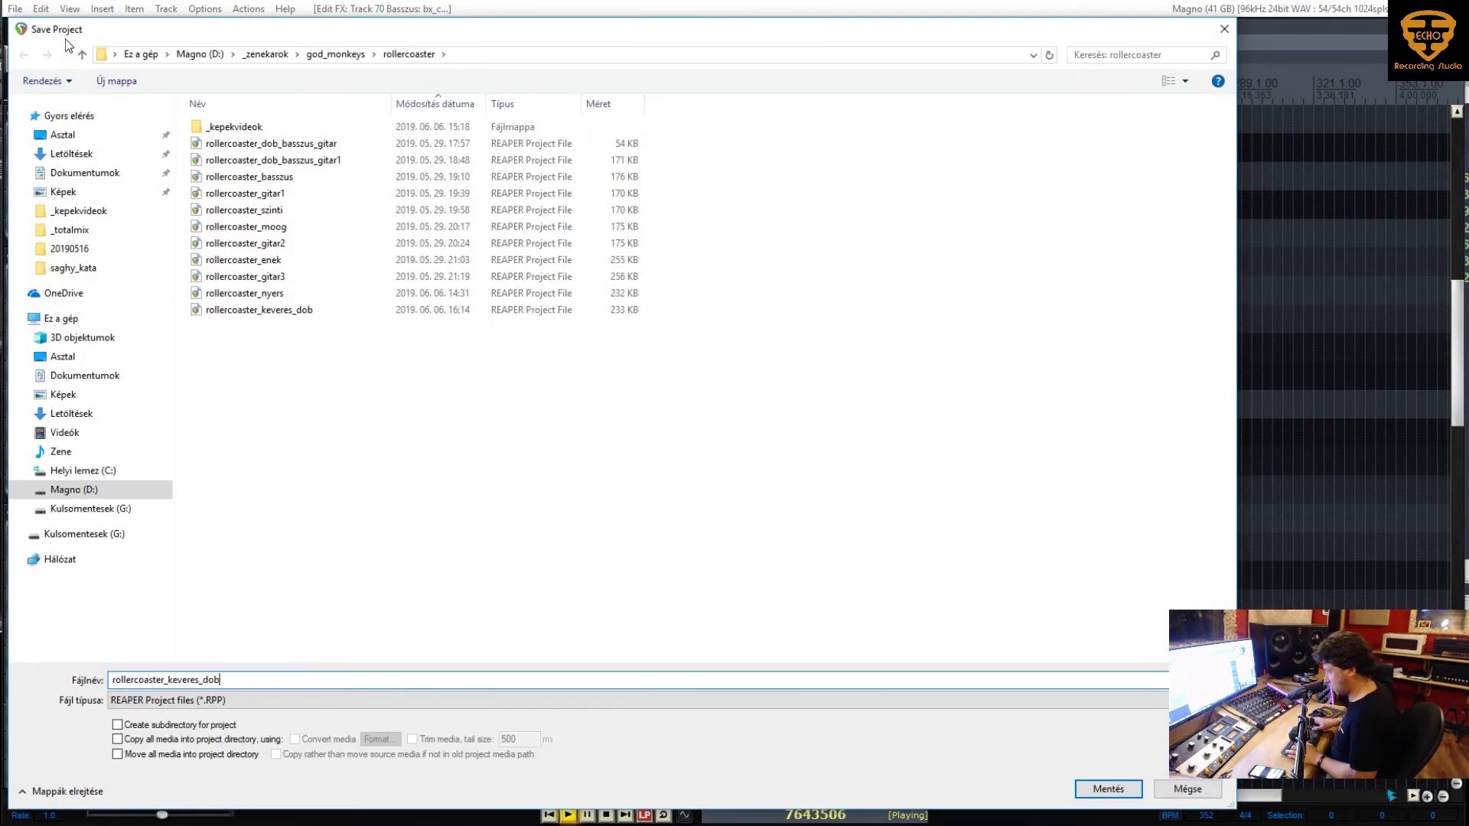
pyautogui.press('BackSpace')
pyautogui.press('BackSpace')
pyautogui.press('BackSpace')
pyautogui.write('plugin')
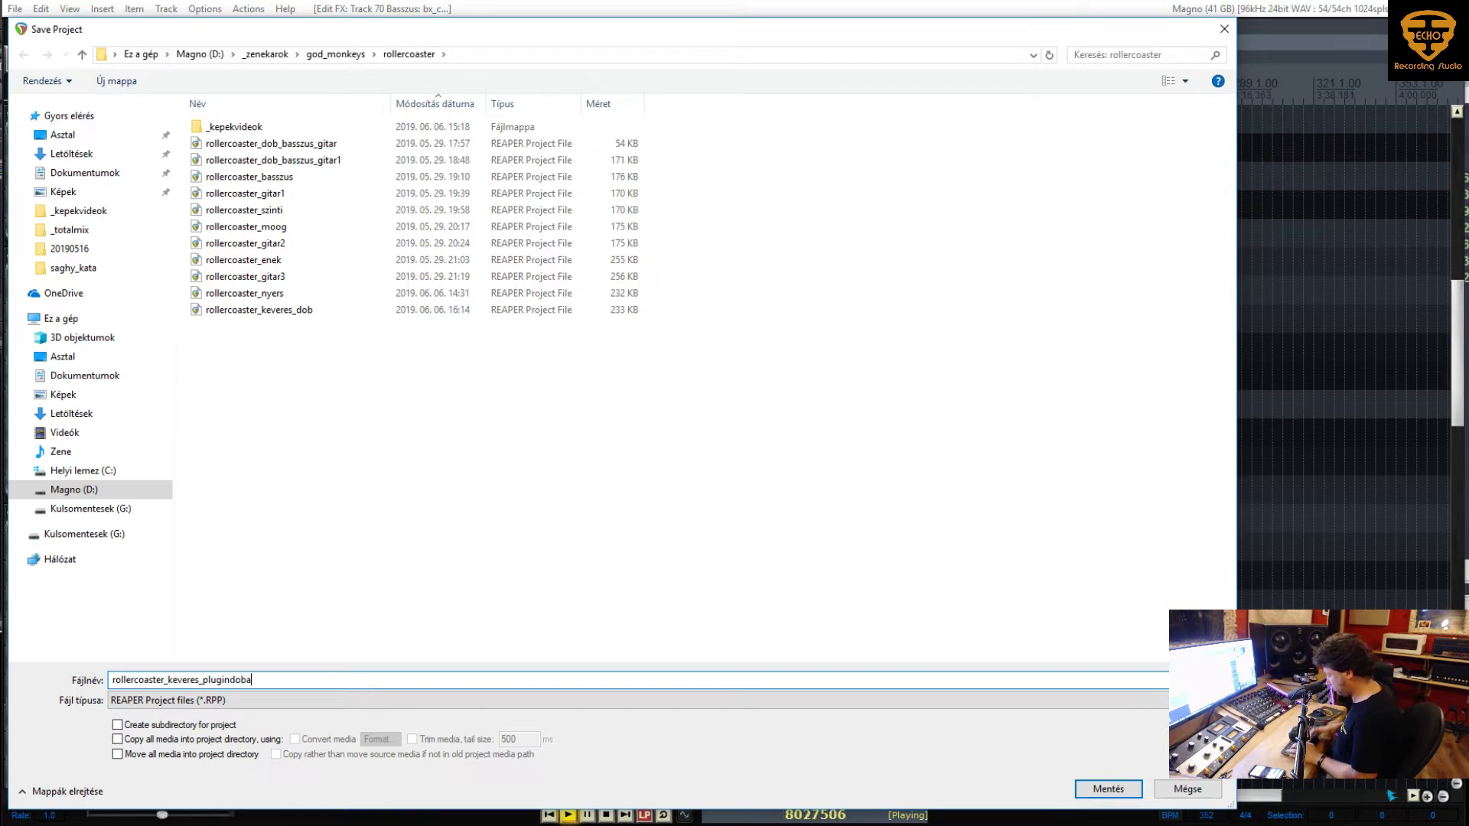
pyautogui.press('Return')
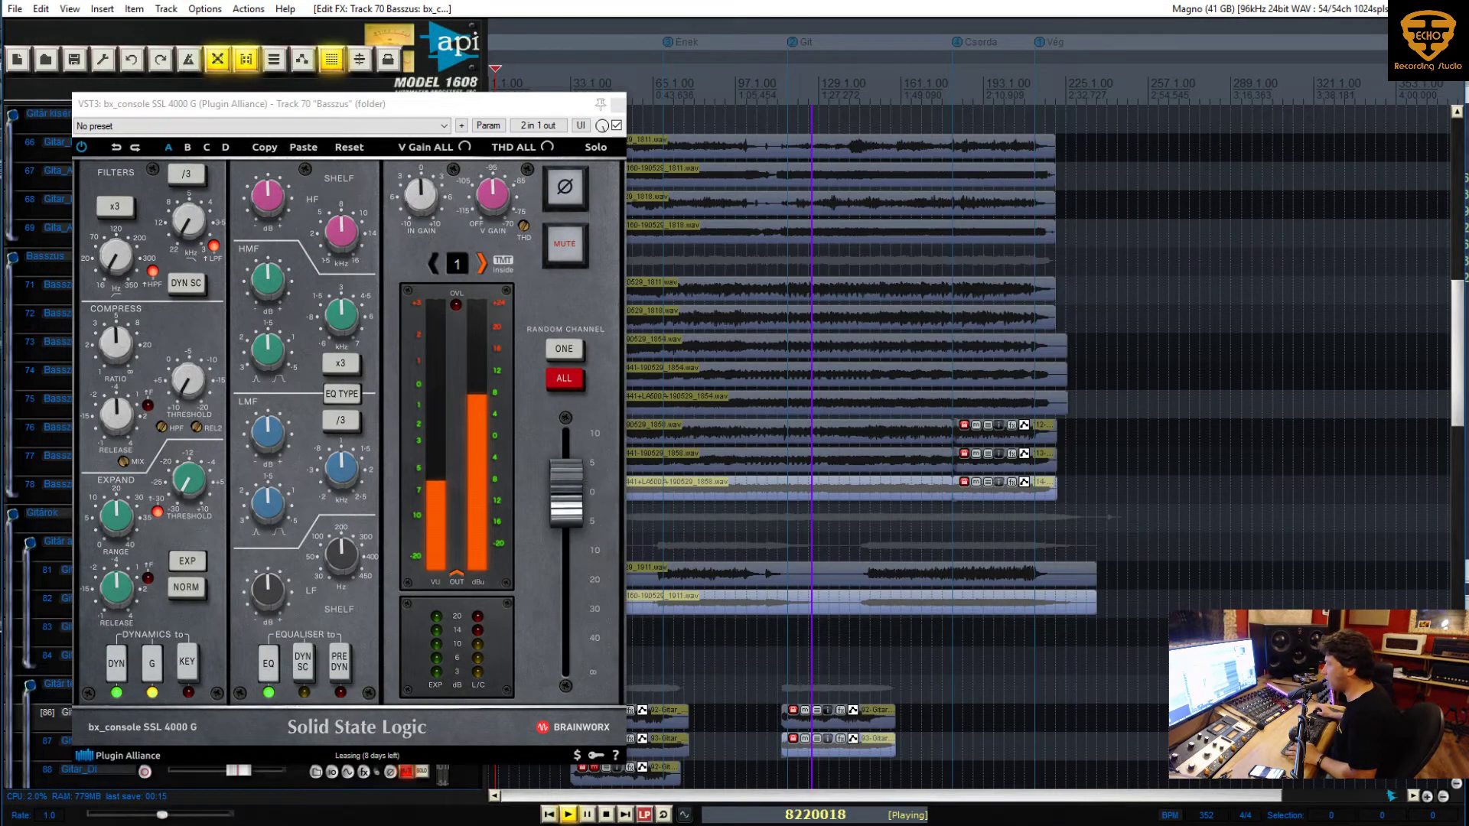
# Check the Basszus channel strip's pin routing, close its effect windows and stop playback
pyautogui.click(538, 125)
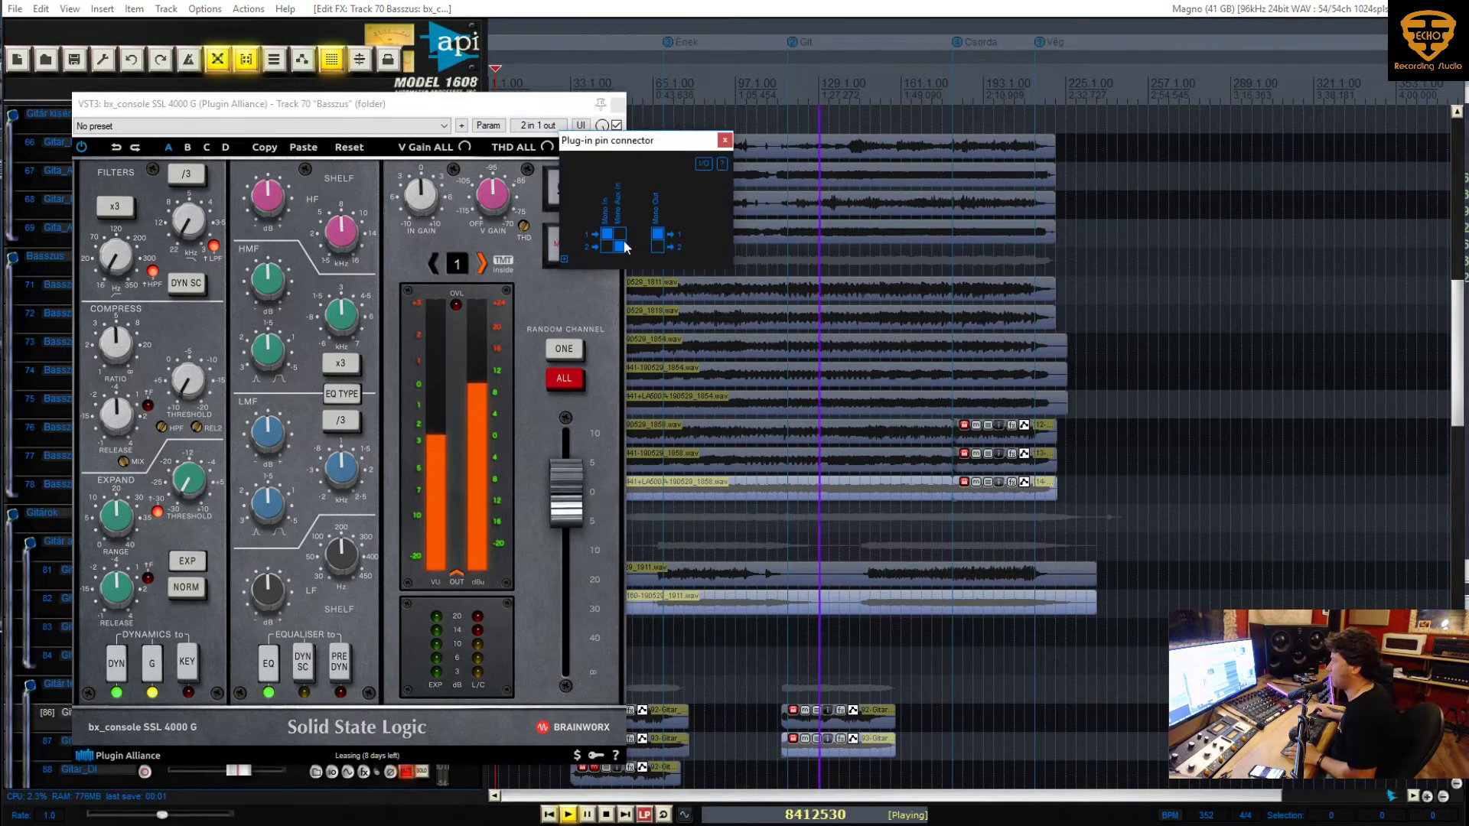
pyautogui.click(723, 141)
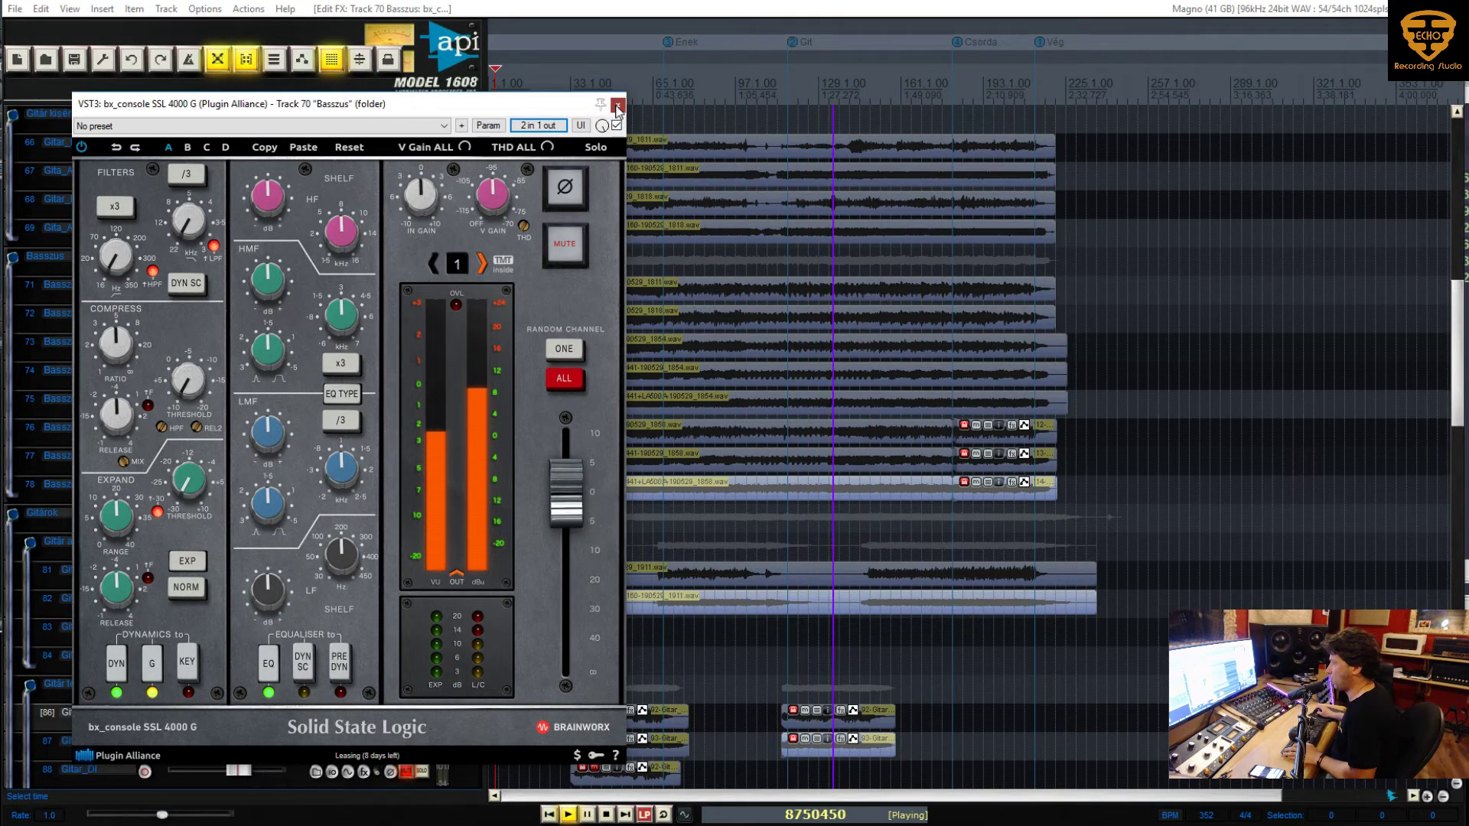
pyautogui.click(618, 105)
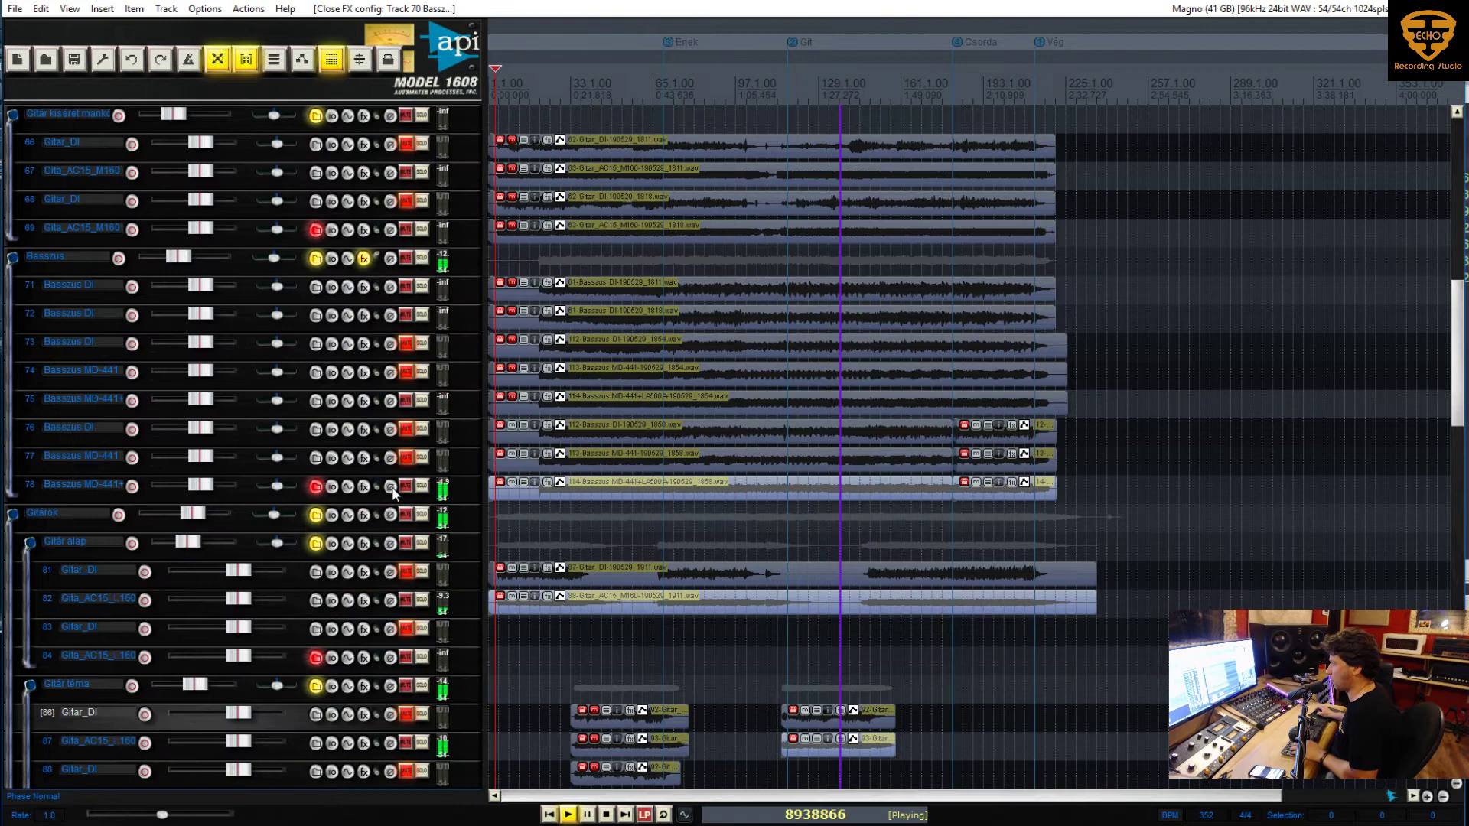
pyautogui.click(365, 260)
pyautogui.press('Escape')
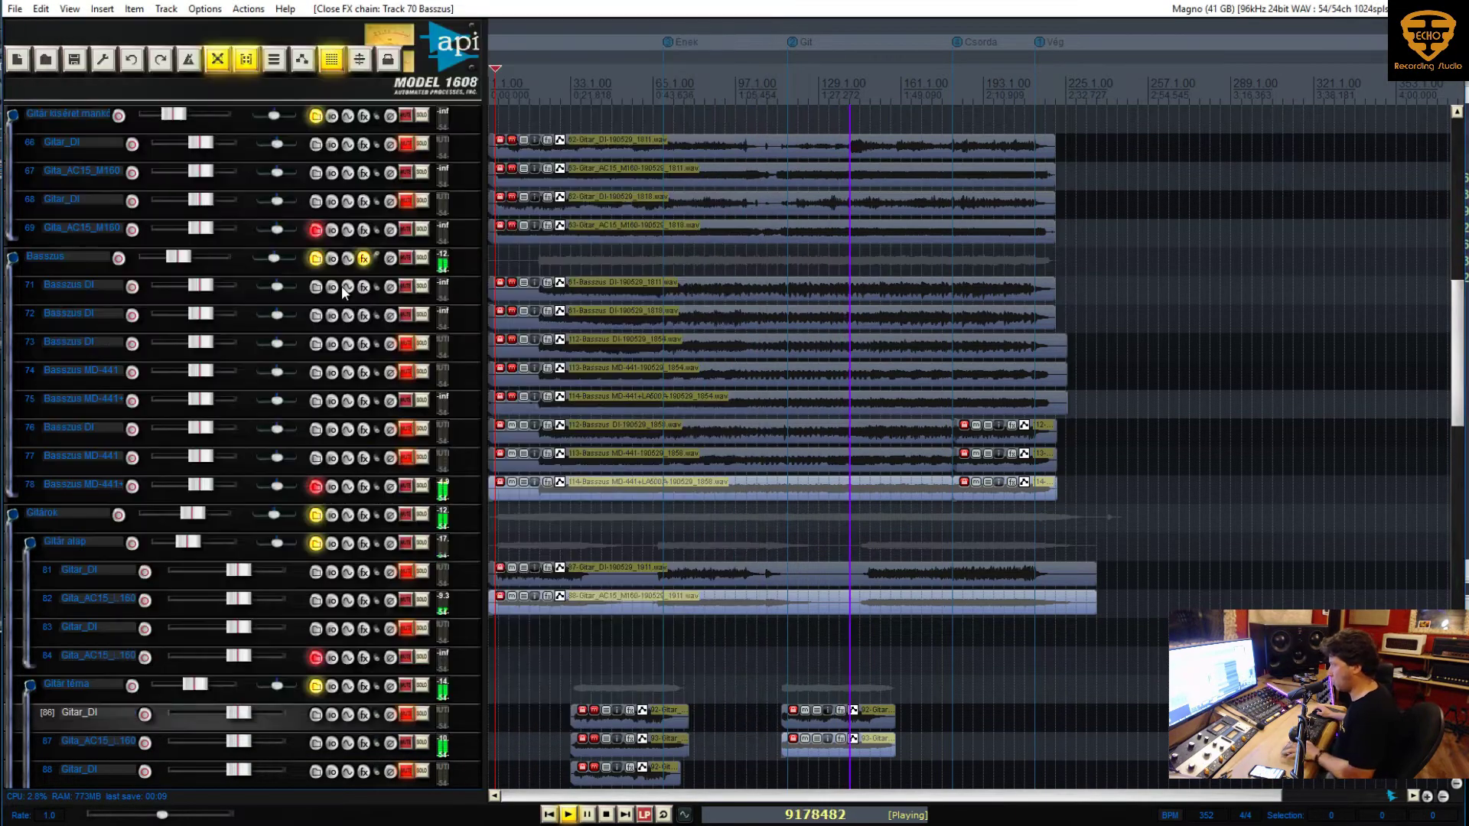
pyautogui.press('space')
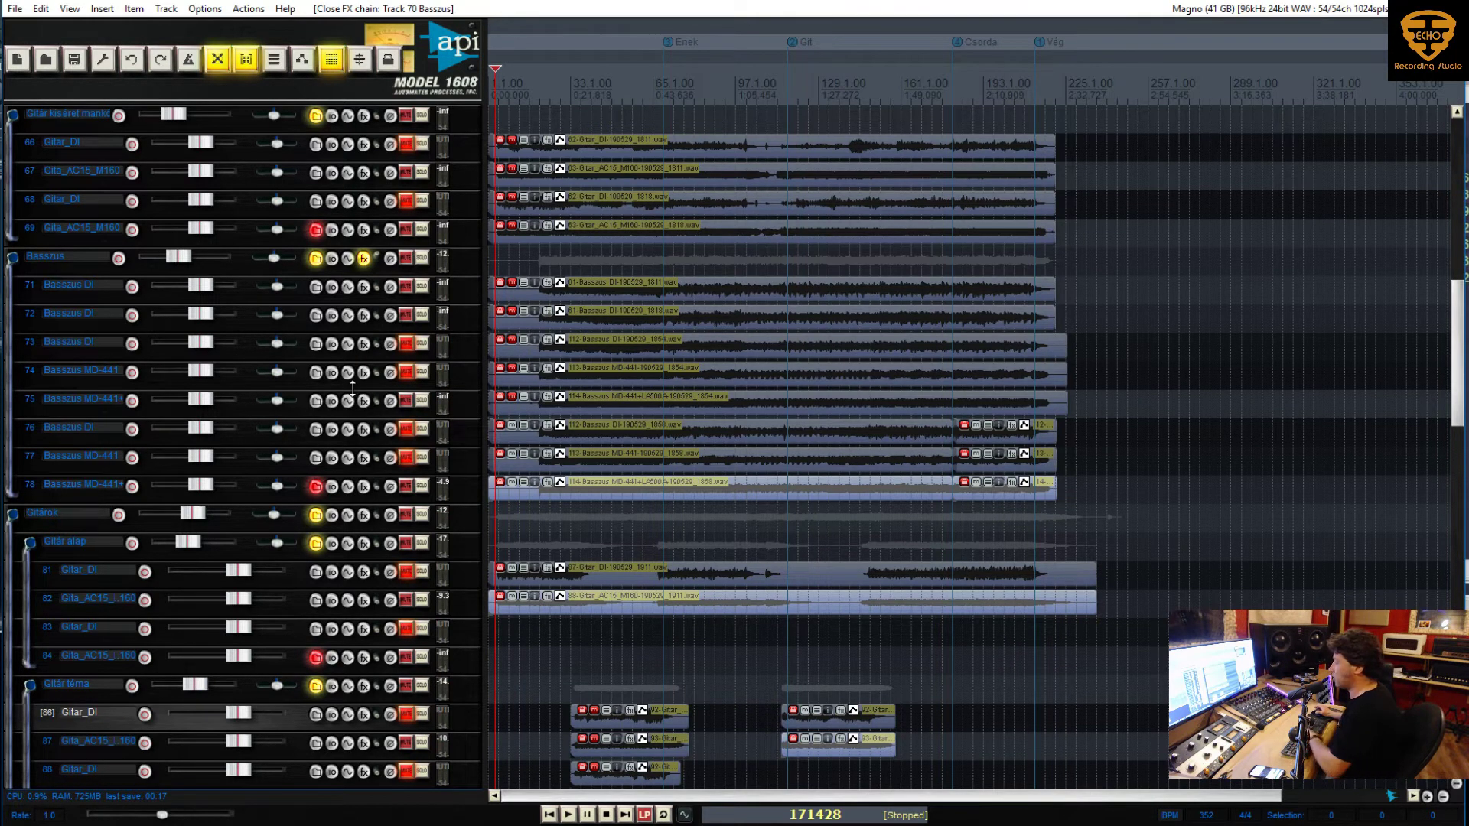
# Copy the bx_console SSL 4000 G channel strip from the Basszus track to the Gitár alap folder track in the mixer
pyautogui.scroll(-3, 345, 463)
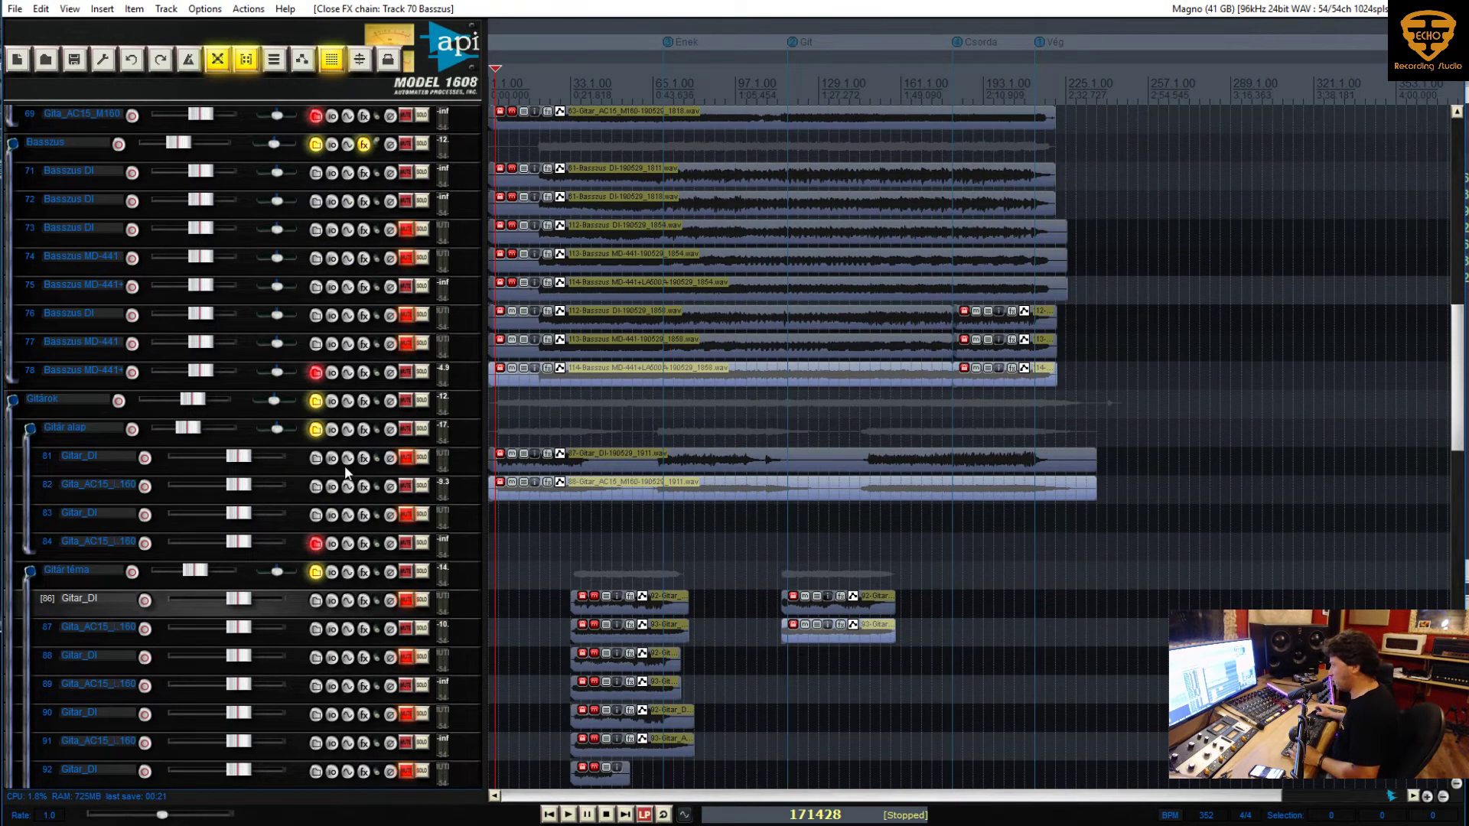
pyautogui.scroll(1, 345, 472)
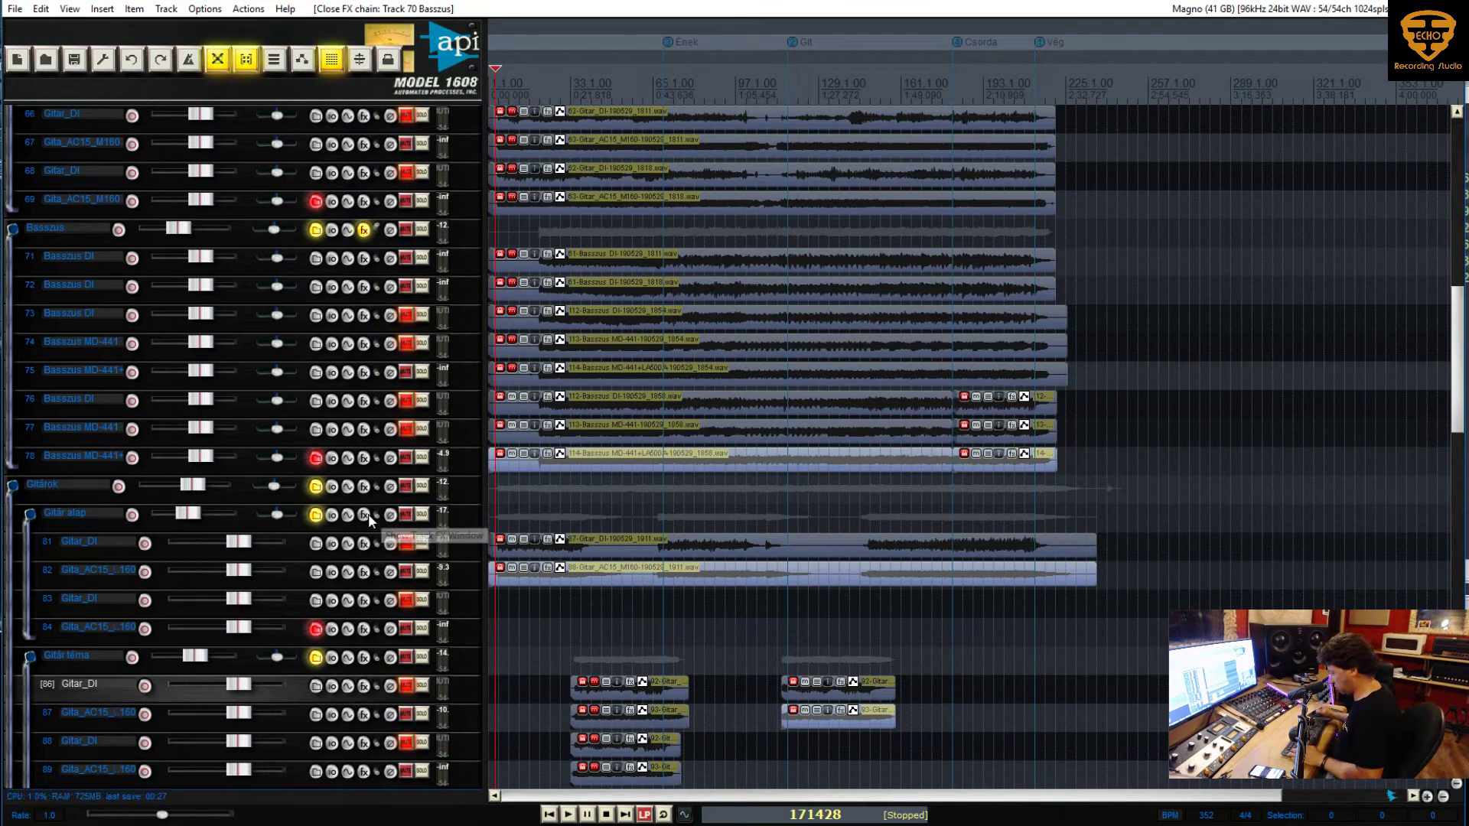
pyautogui.click(87, 521)
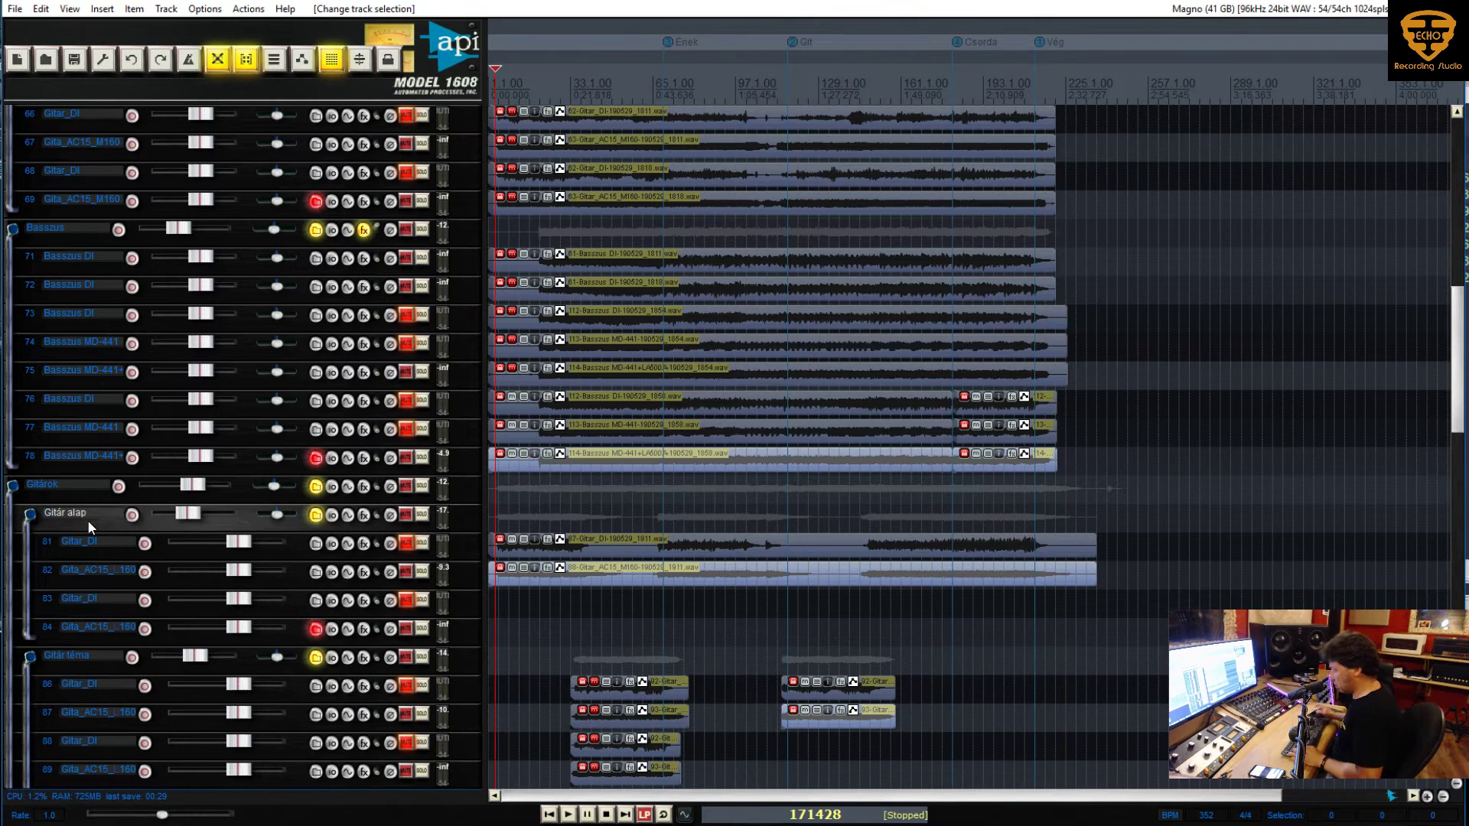
pyautogui.hotkey('ctrl', 'm')
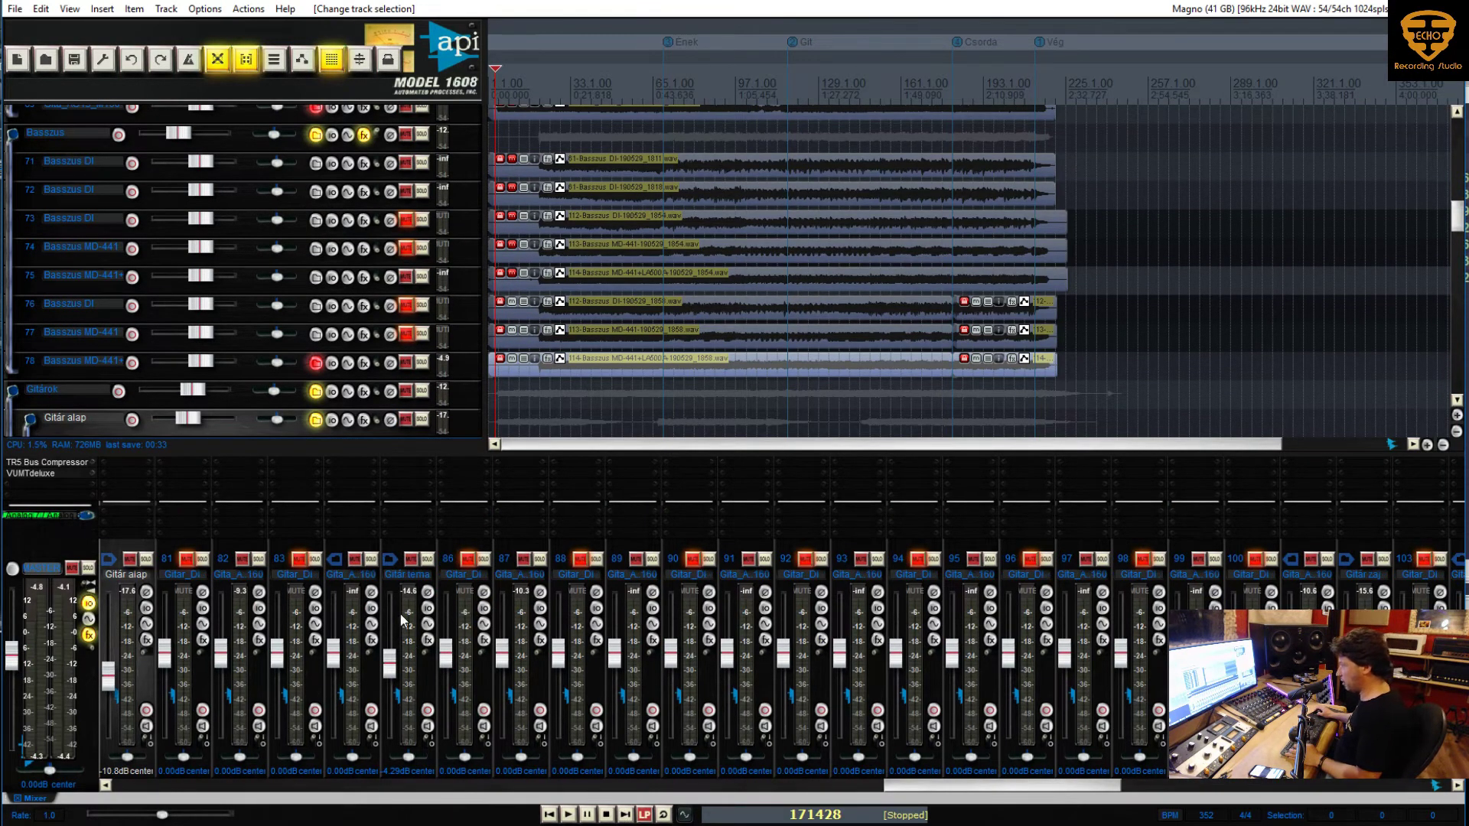
pyautogui.moveTo(910, 780); pyautogui.dragTo(756, 797)
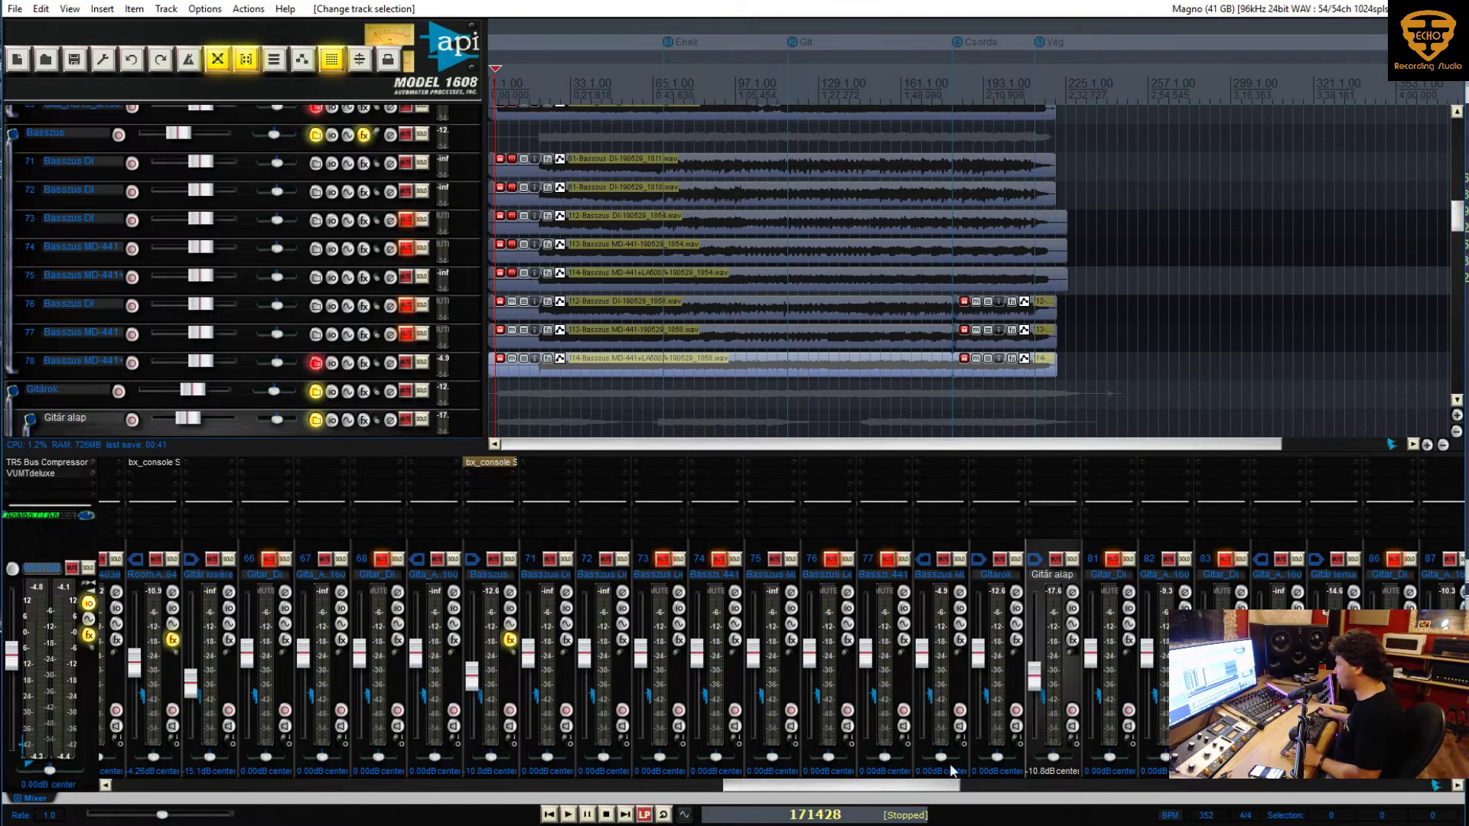
pyautogui.moveTo(828, 786); pyautogui.dragTo(1033, 782)
pyautogui.hotkey('ctrl', 'm')
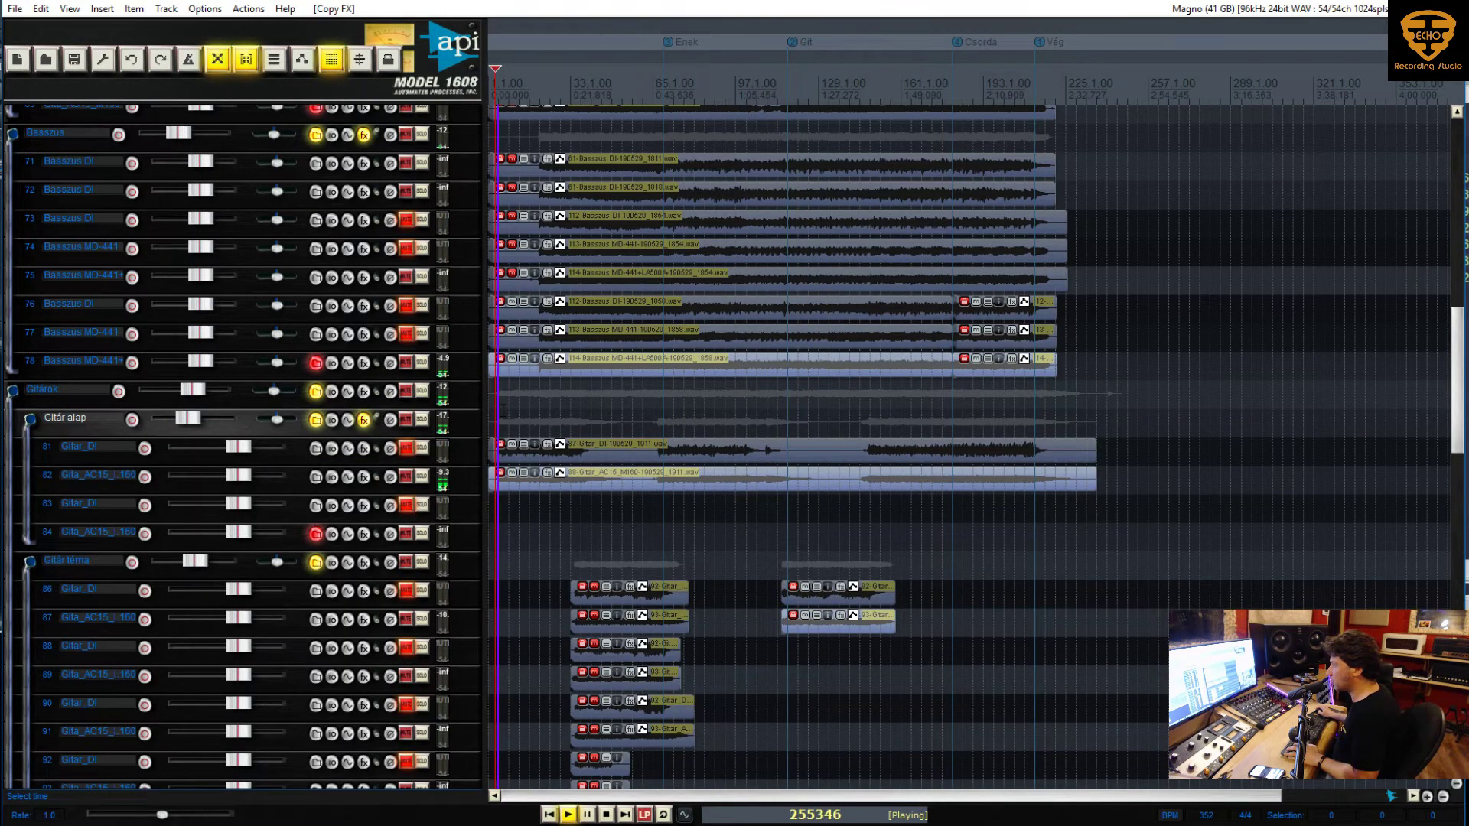
# Paste the copied bx_console SSL 4000 G channel strip onto the Gitár téma folder track and close its effect windows
pyautogui.click(366, 562)
pyautogui.doubleClick(954, 105)
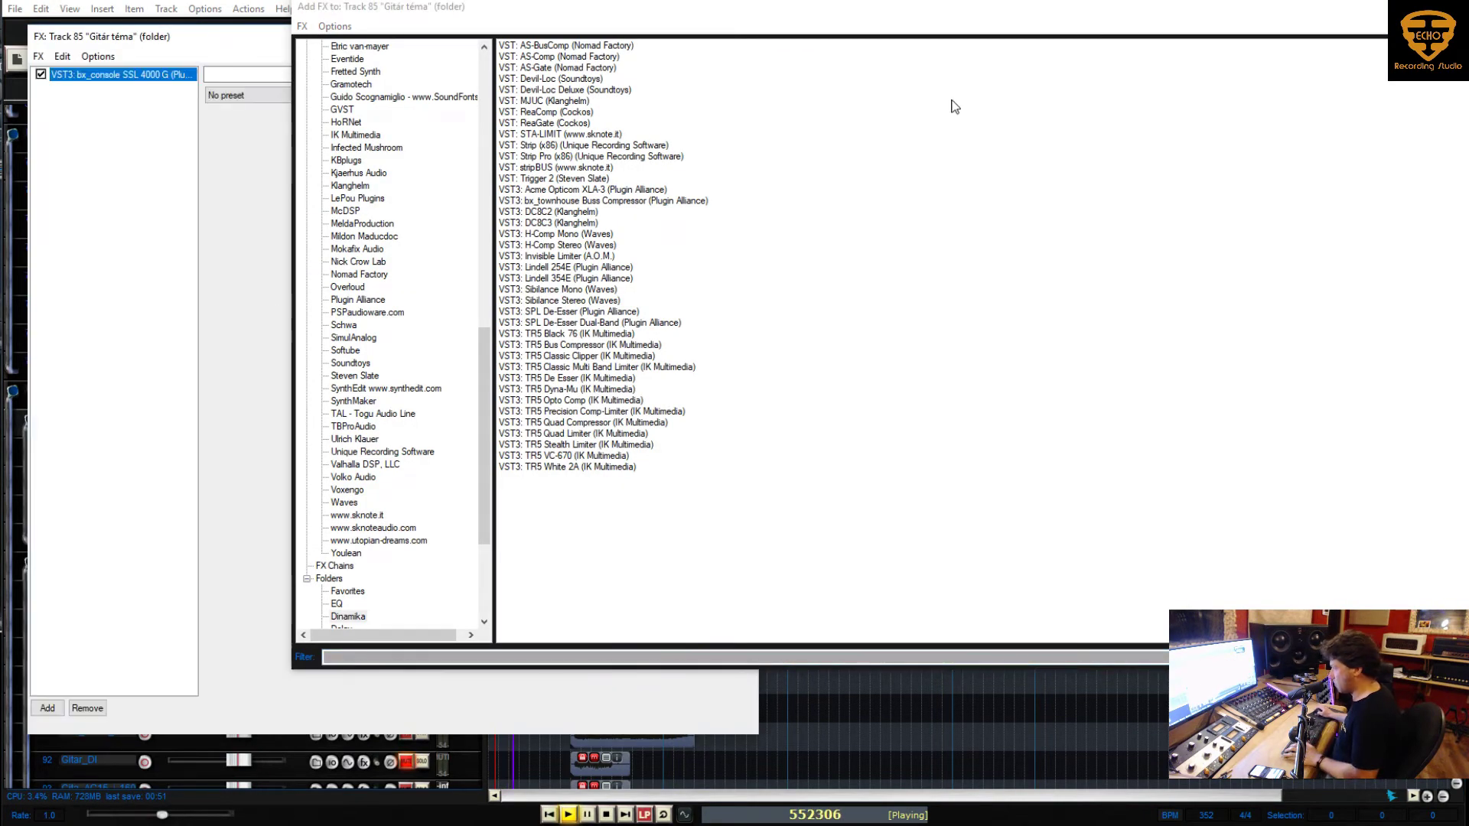
pyautogui.press('Escape')
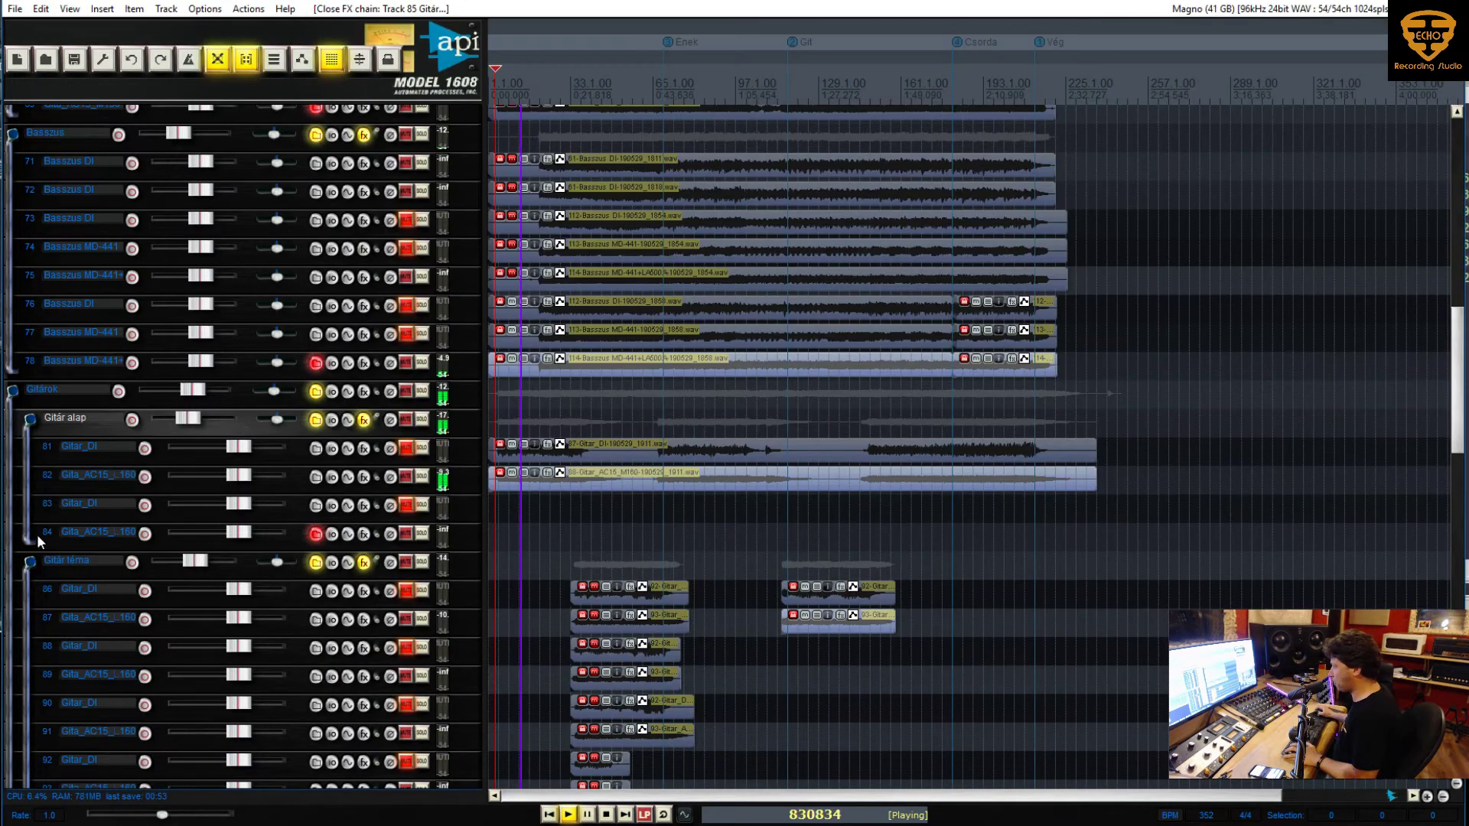
# Paste the bx_console SSL 4000 G channel strip onto the Gitár zaj folder track and close its effect windows
pyautogui.scroll(-8, 160, 502)
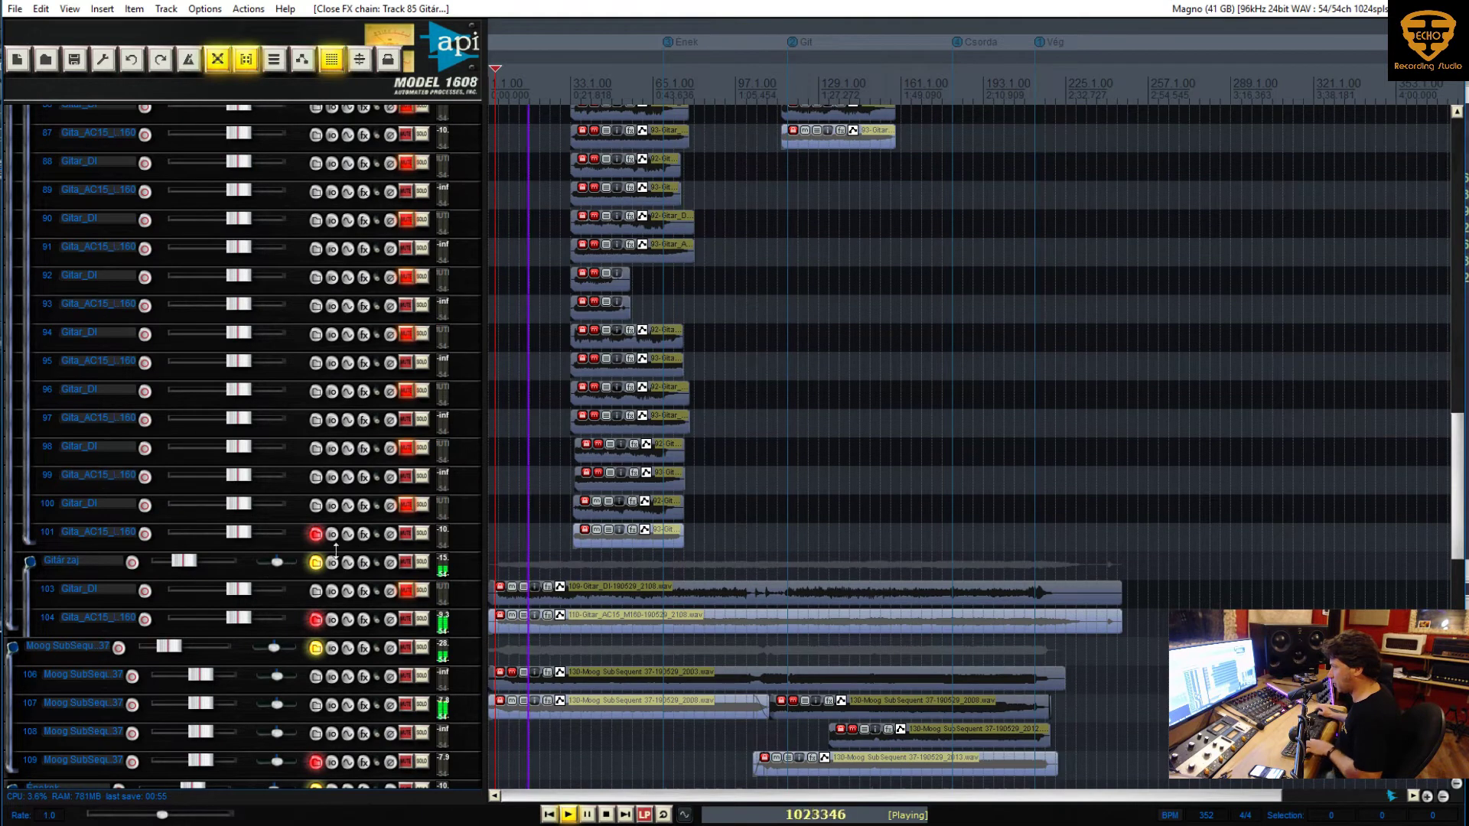
pyautogui.click(364, 562)
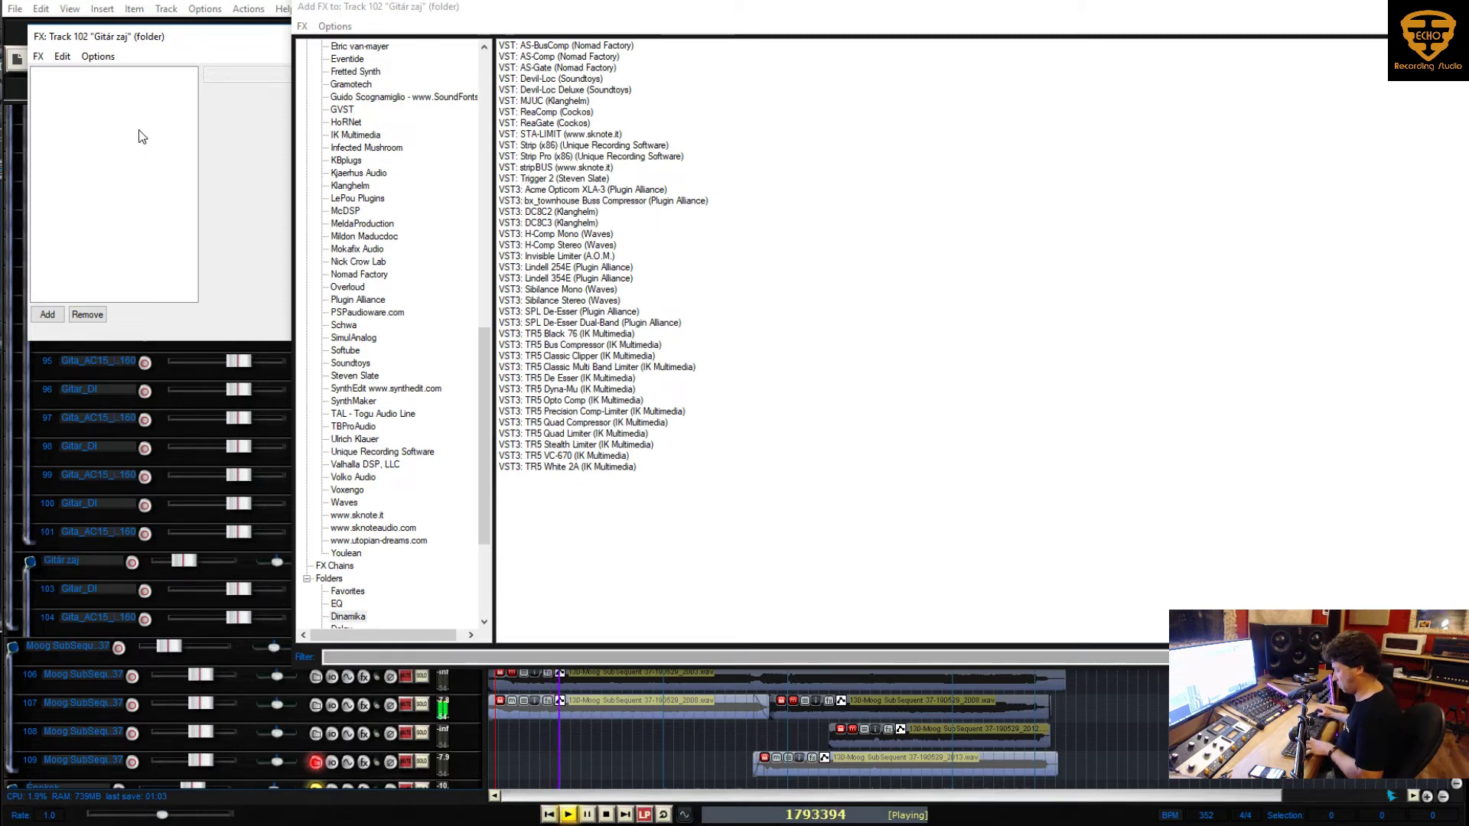
pyautogui.hotkey('ctrl', 'v')
pyautogui.press('Escape')
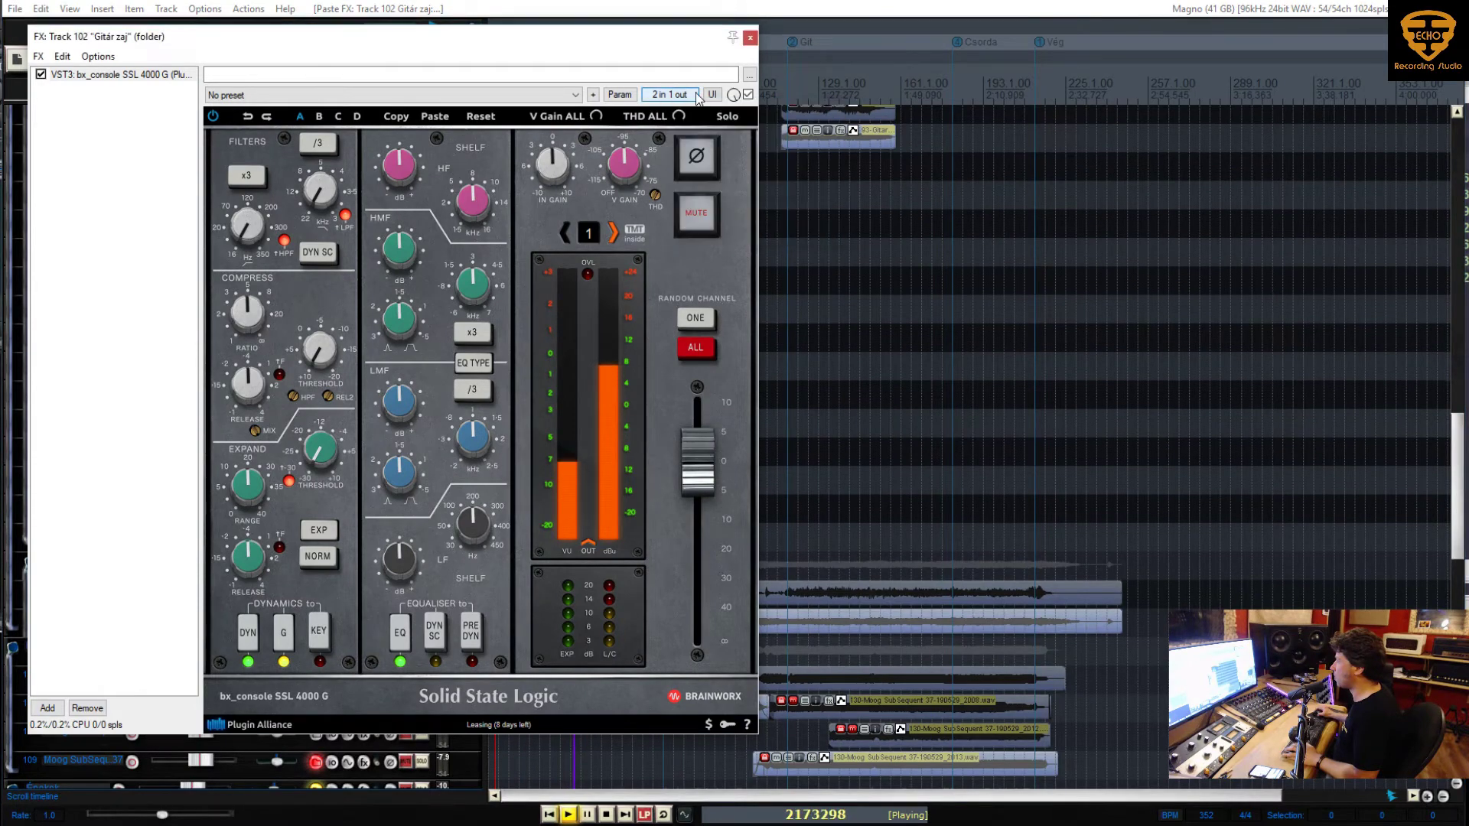
pyautogui.click(750, 38)
# Paste the bx_console SSL 4000 G channel strip onto the Moog SubSequent 37 folder track, then briefly bypass the tracks' effects for comparison
pyautogui.scroll(-5, 149, 448)
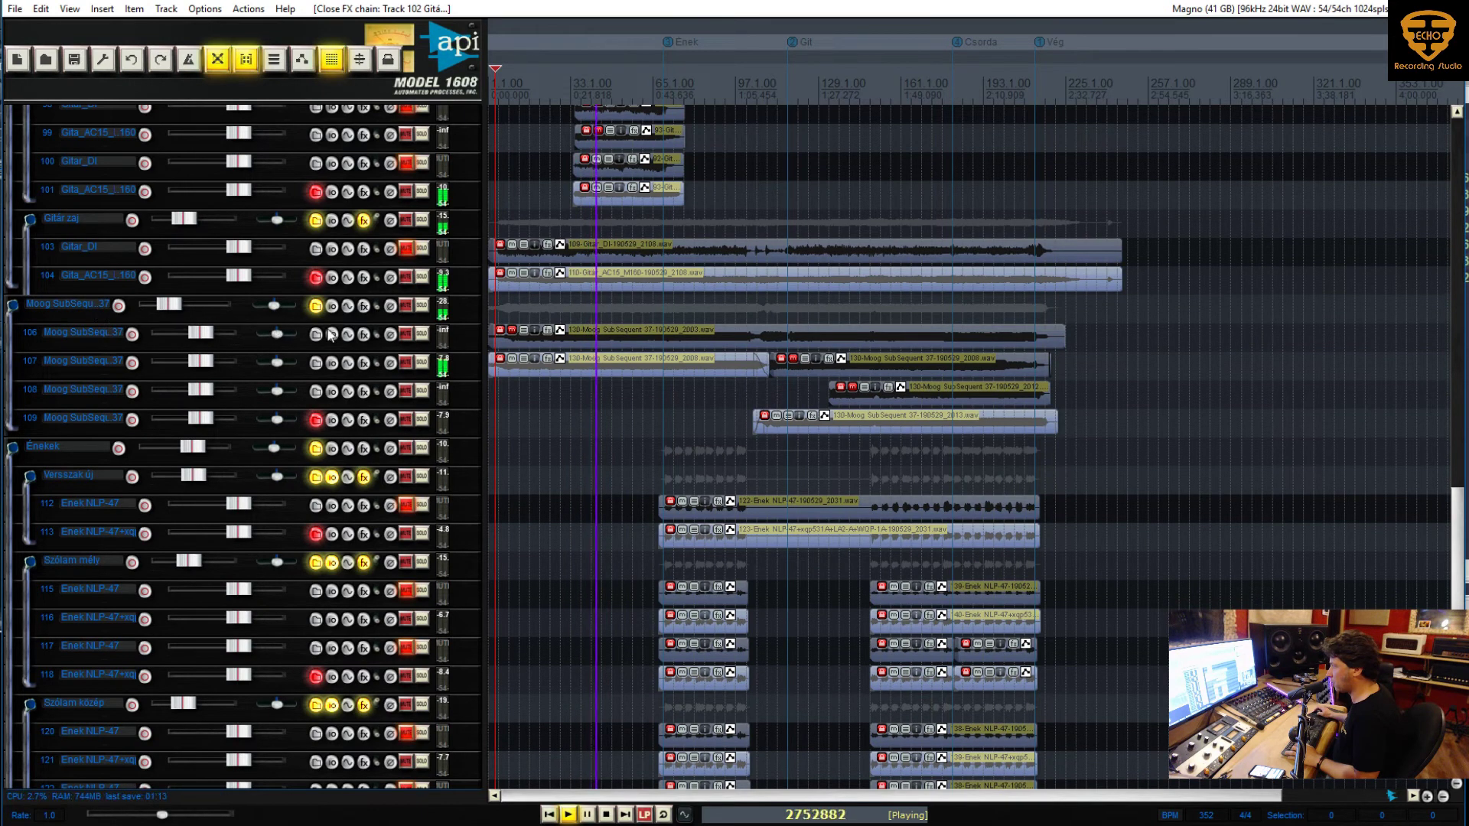
pyautogui.click(364, 305)
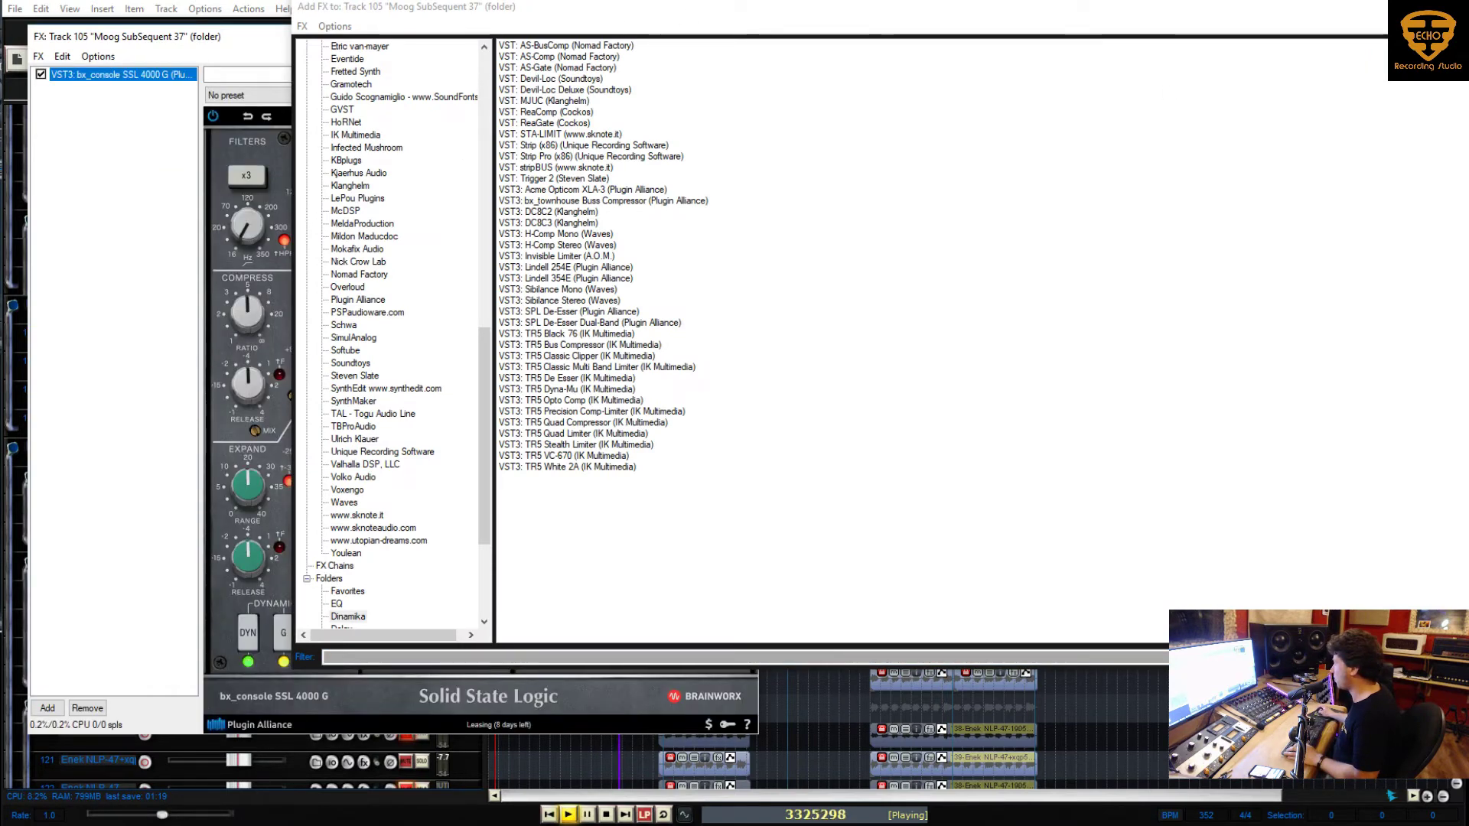
pyautogui.press('Escape')
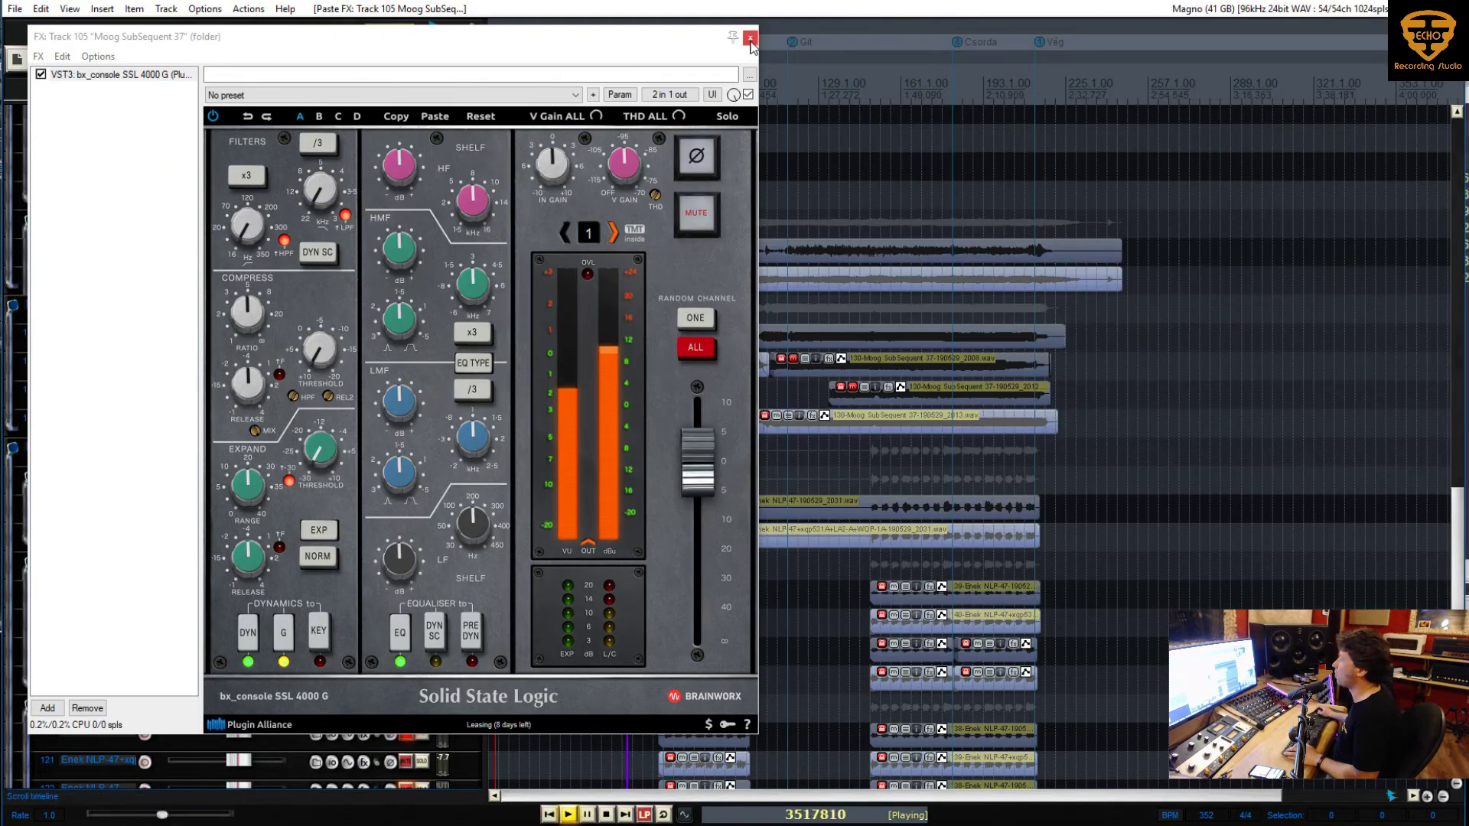
pyautogui.press('Escape')
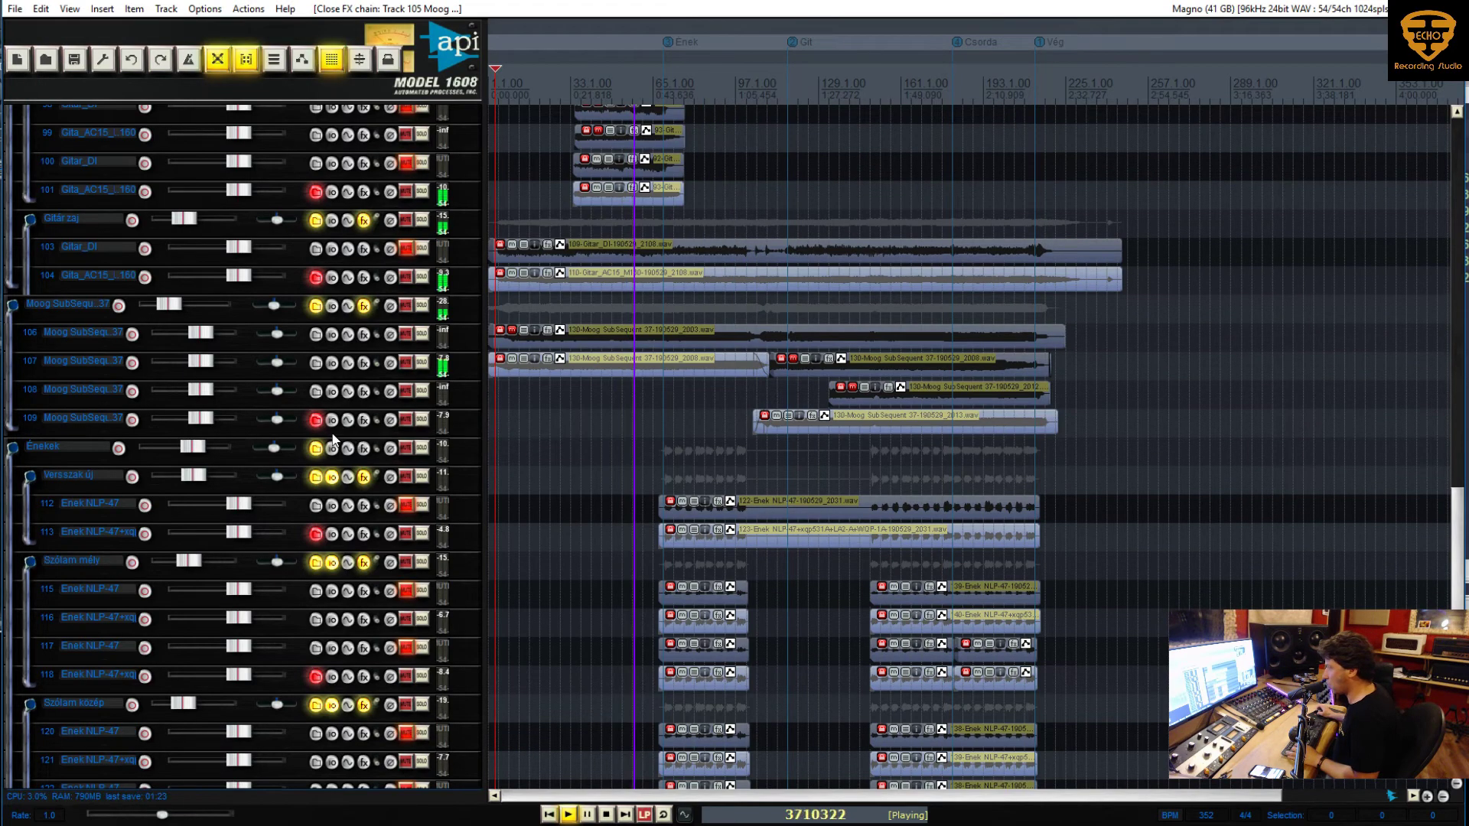
pyautogui.keyDown('ctrl'); pyautogui.click(366, 310); pyautogui.keyUp('ctrl')
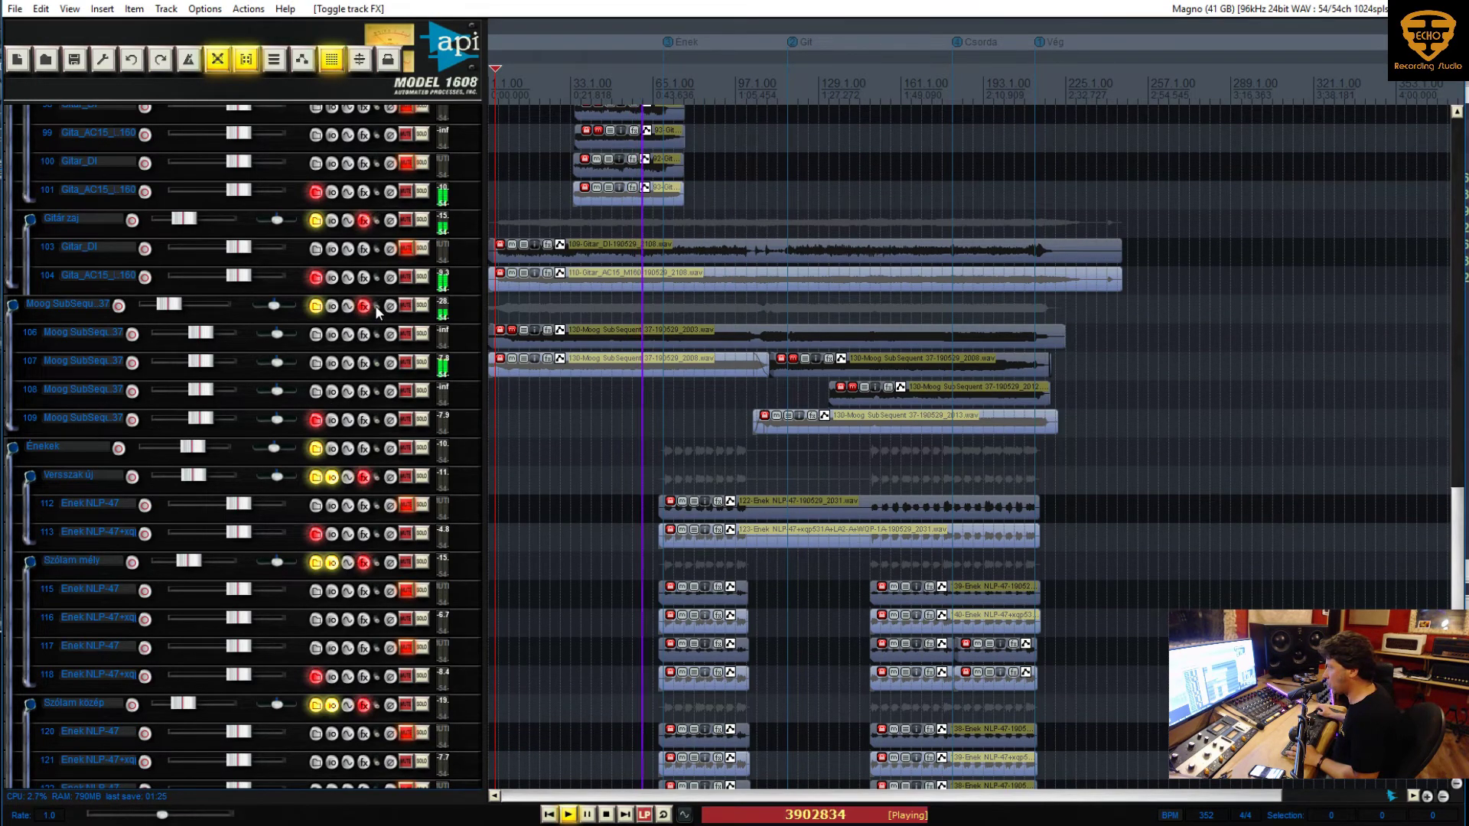
# Insert the bx_townhouse Buss Compressor on the Dobok 4 folder track
pyautogui.scroll(8, 286, 360)
pyautogui.scroll(15, 288, 367)
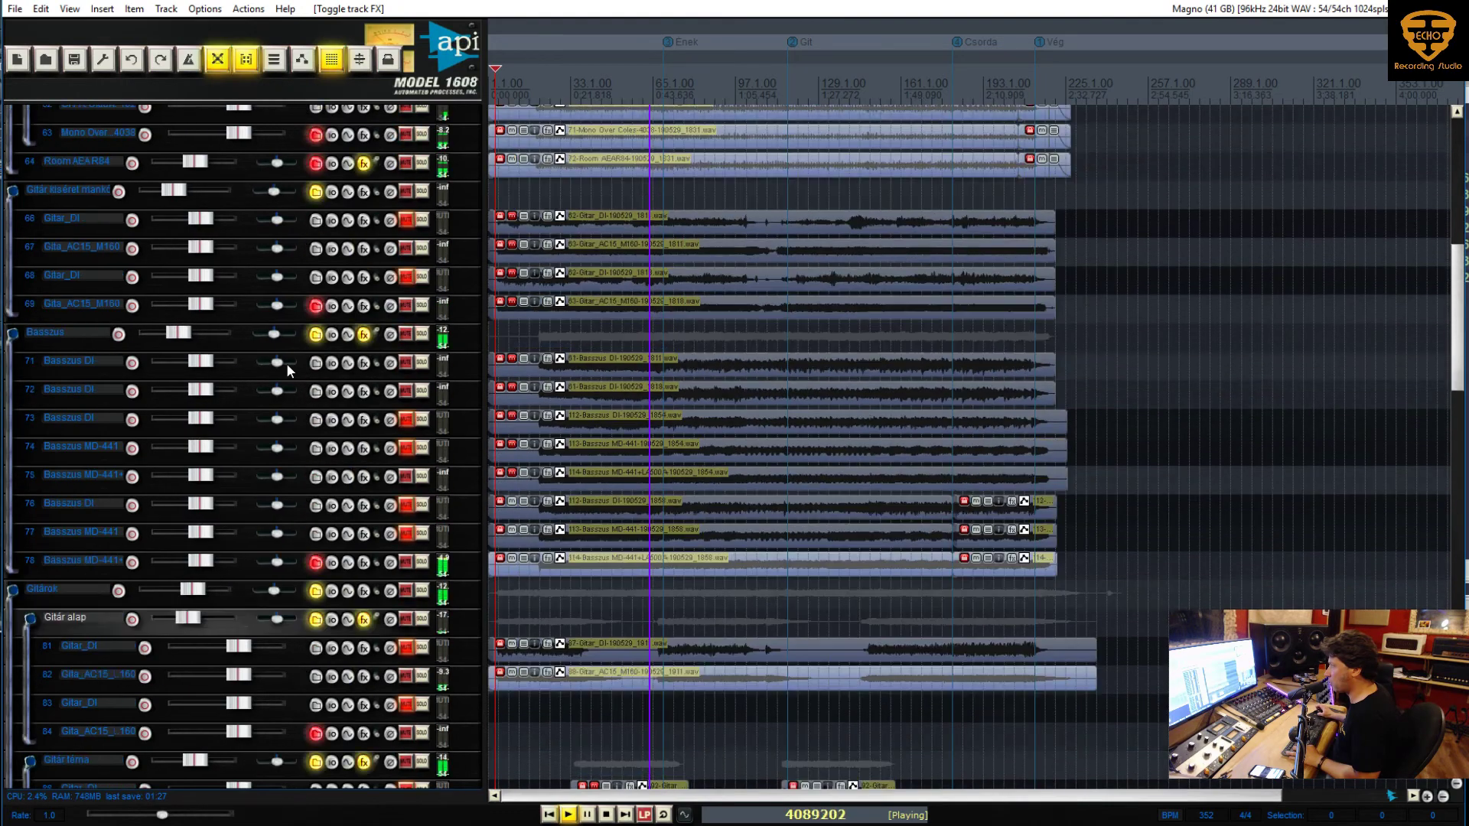
pyautogui.scroll(-2, 288, 371)
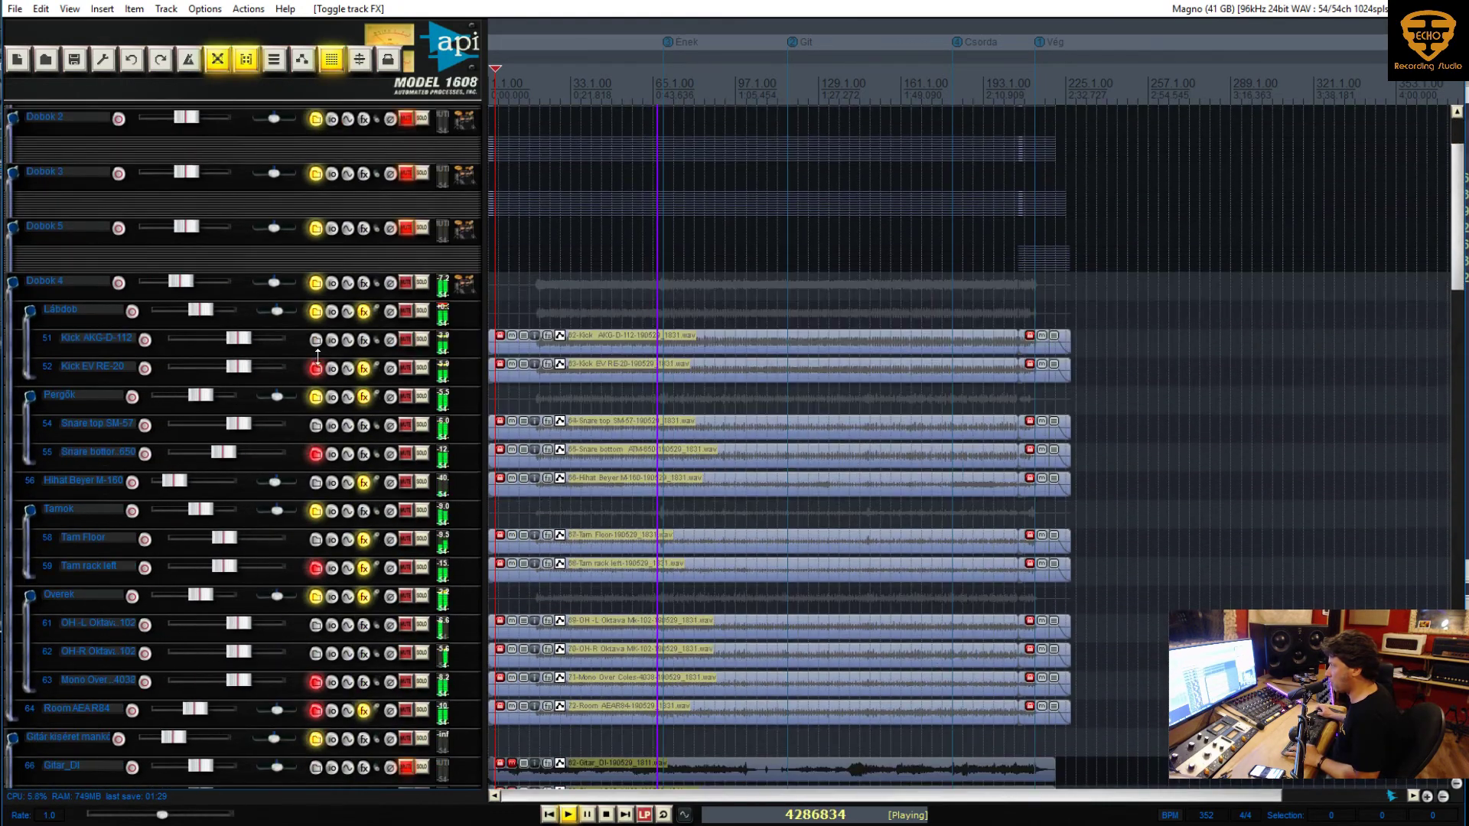
pyautogui.rightClick(364, 283)
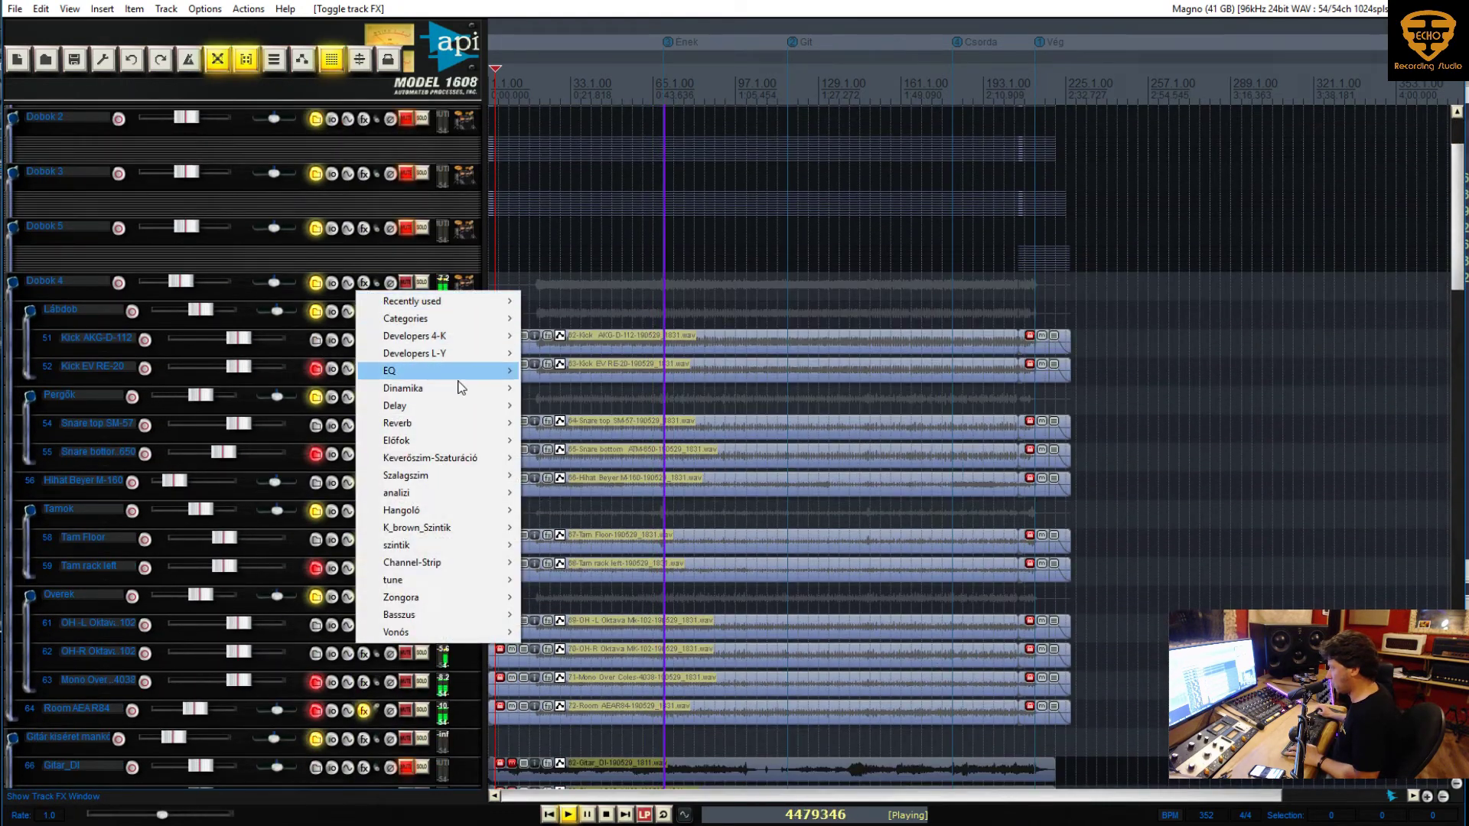
pyautogui.moveTo(462, 388)
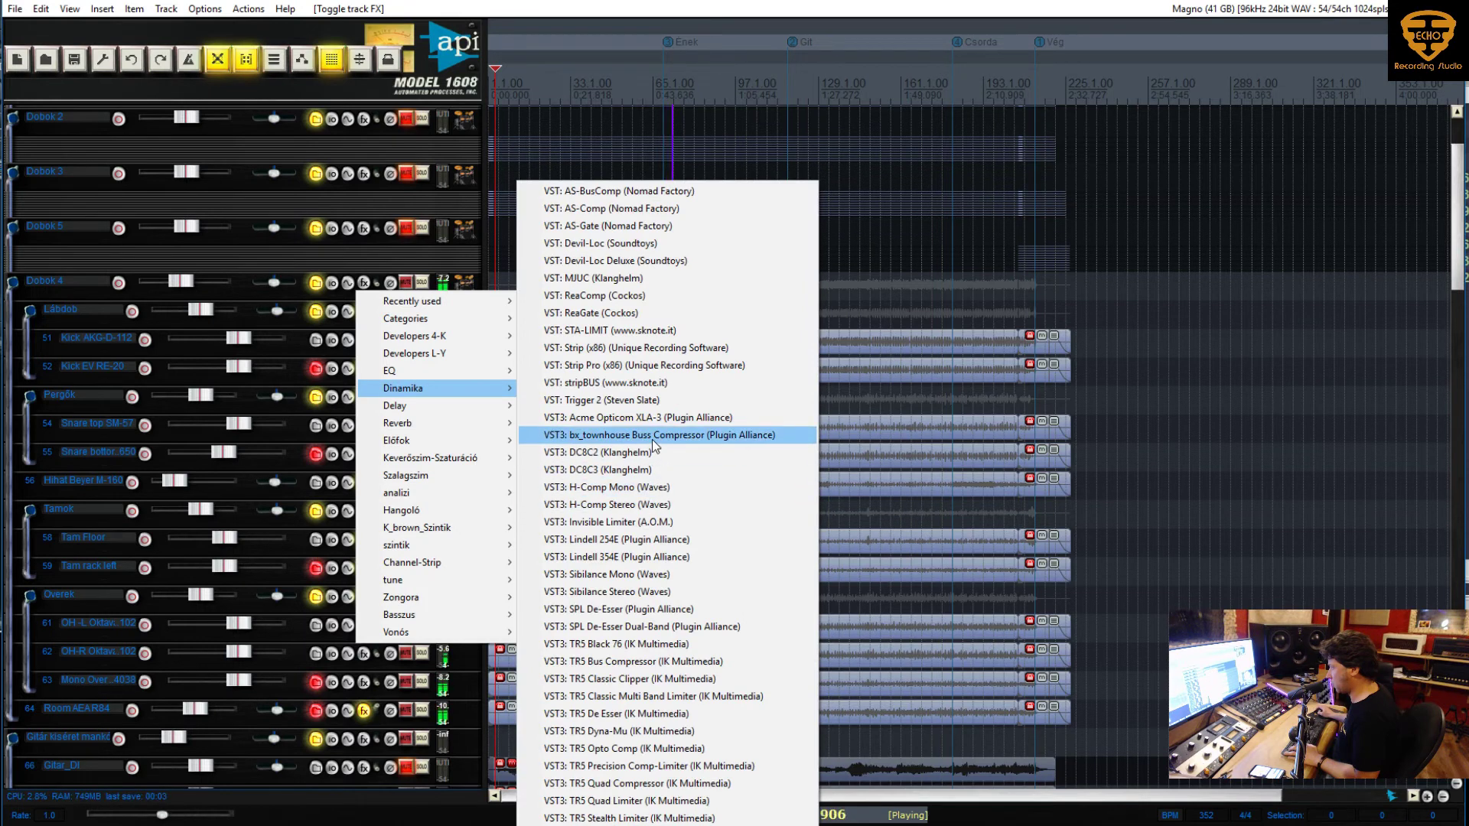
pyautogui.click(652, 434)
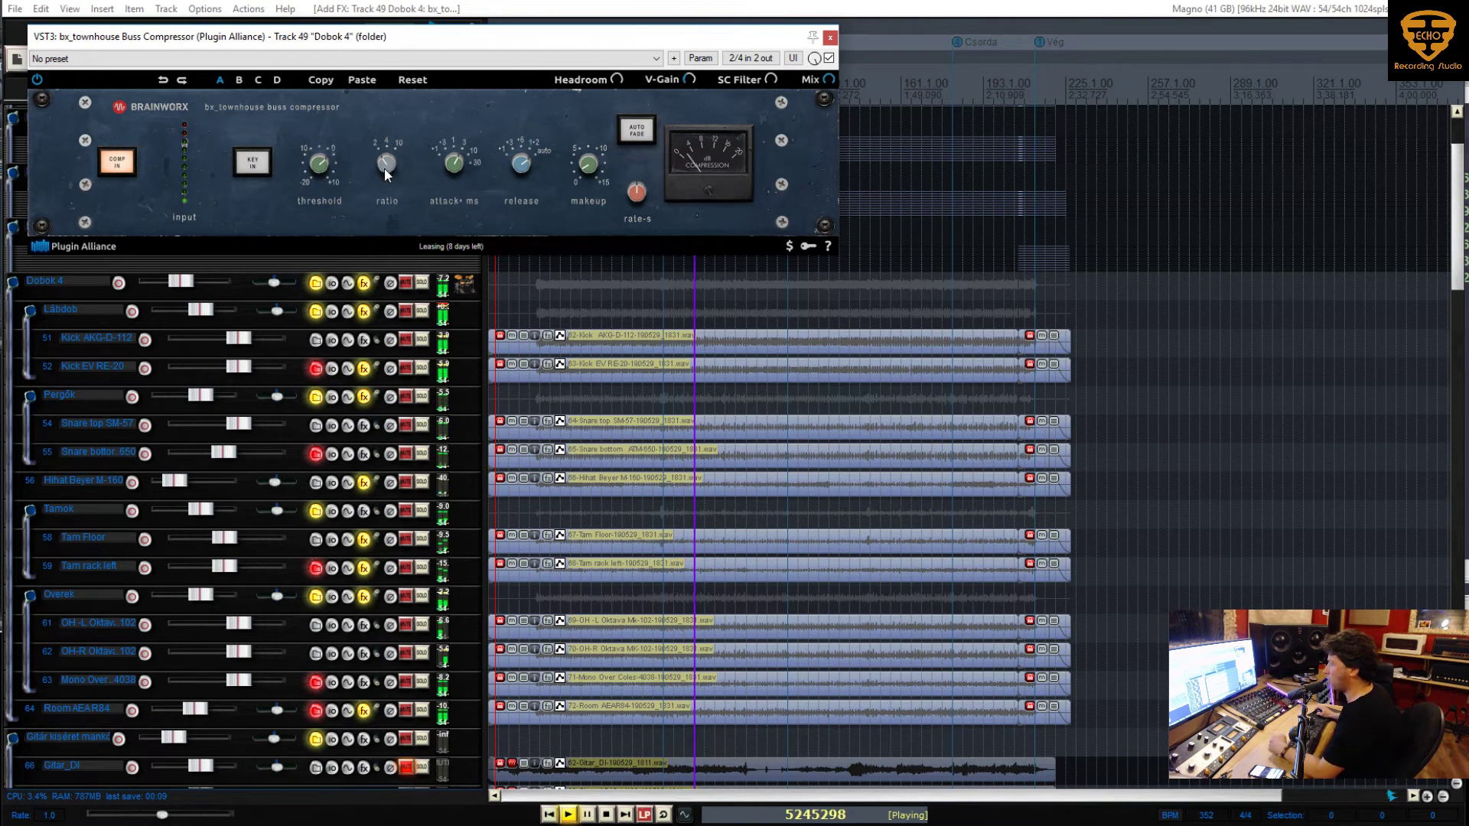
# Adjust the Dobok 4 bus compressor's attack, release and threshold, with the threshold around -4 dB, and close the plug-in window
pyautogui.moveTo(453, 159); pyautogui.dragTo(458, 141)
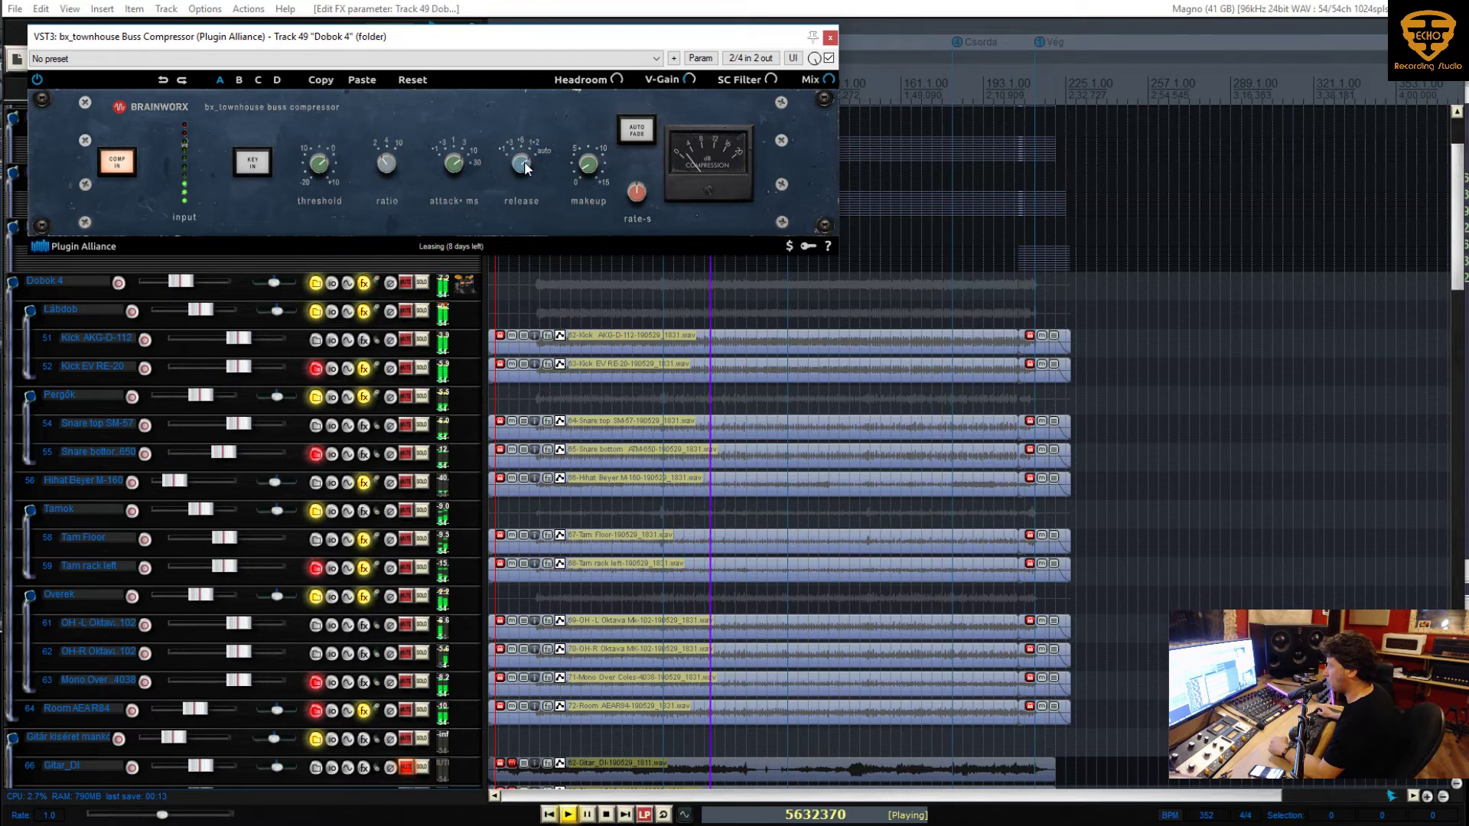
pyautogui.moveTo(525, 167)
pyautogui.mouseDown()
pyautogui.moveTo(512, 193)
pyautogui.moveTo(518, 148)
pyautogui.mouseUp()
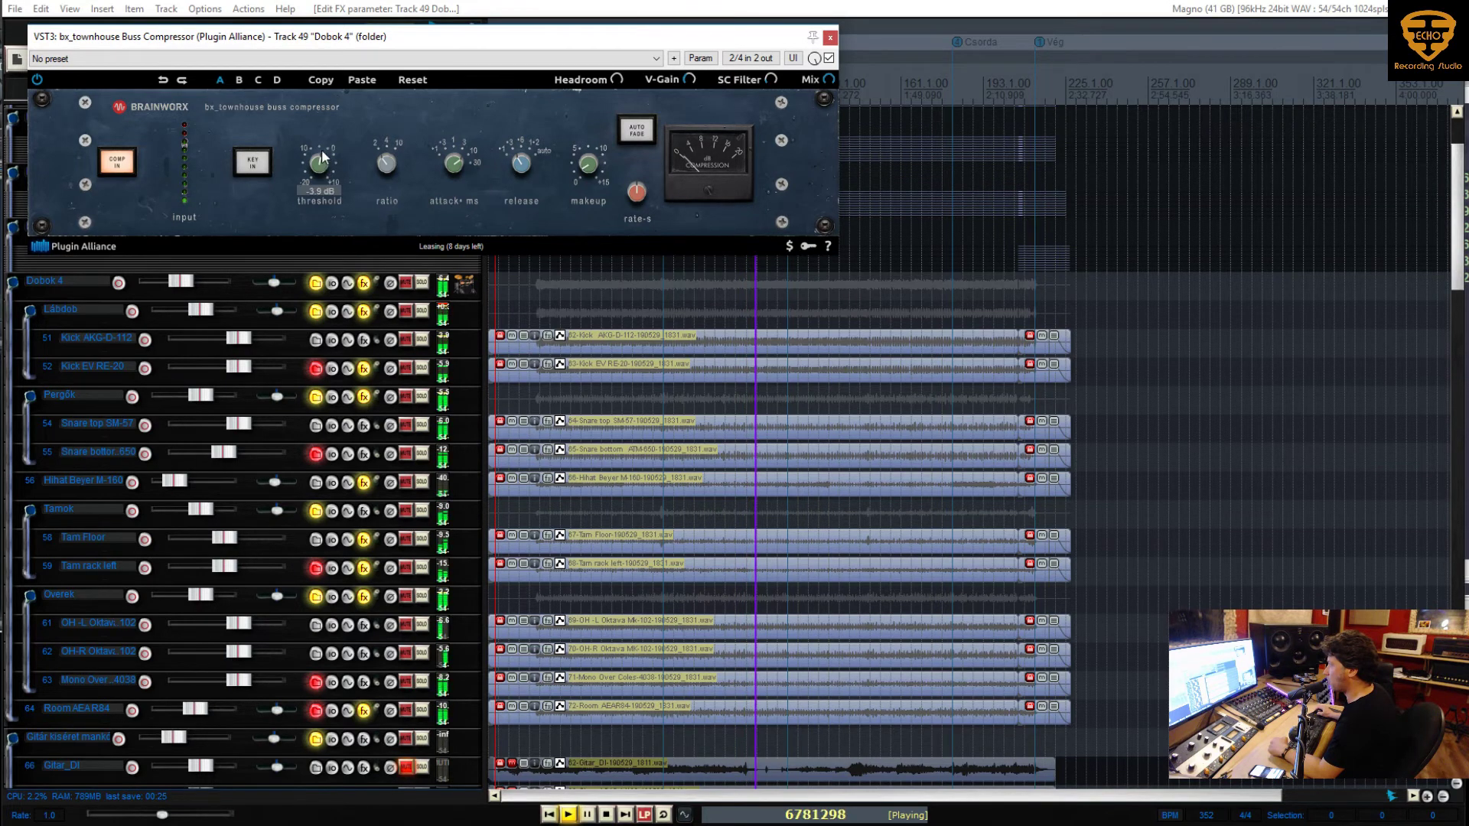
pyautogui.moveTo(320, 141)
pyautogui.scroll(-1, 320, 137)
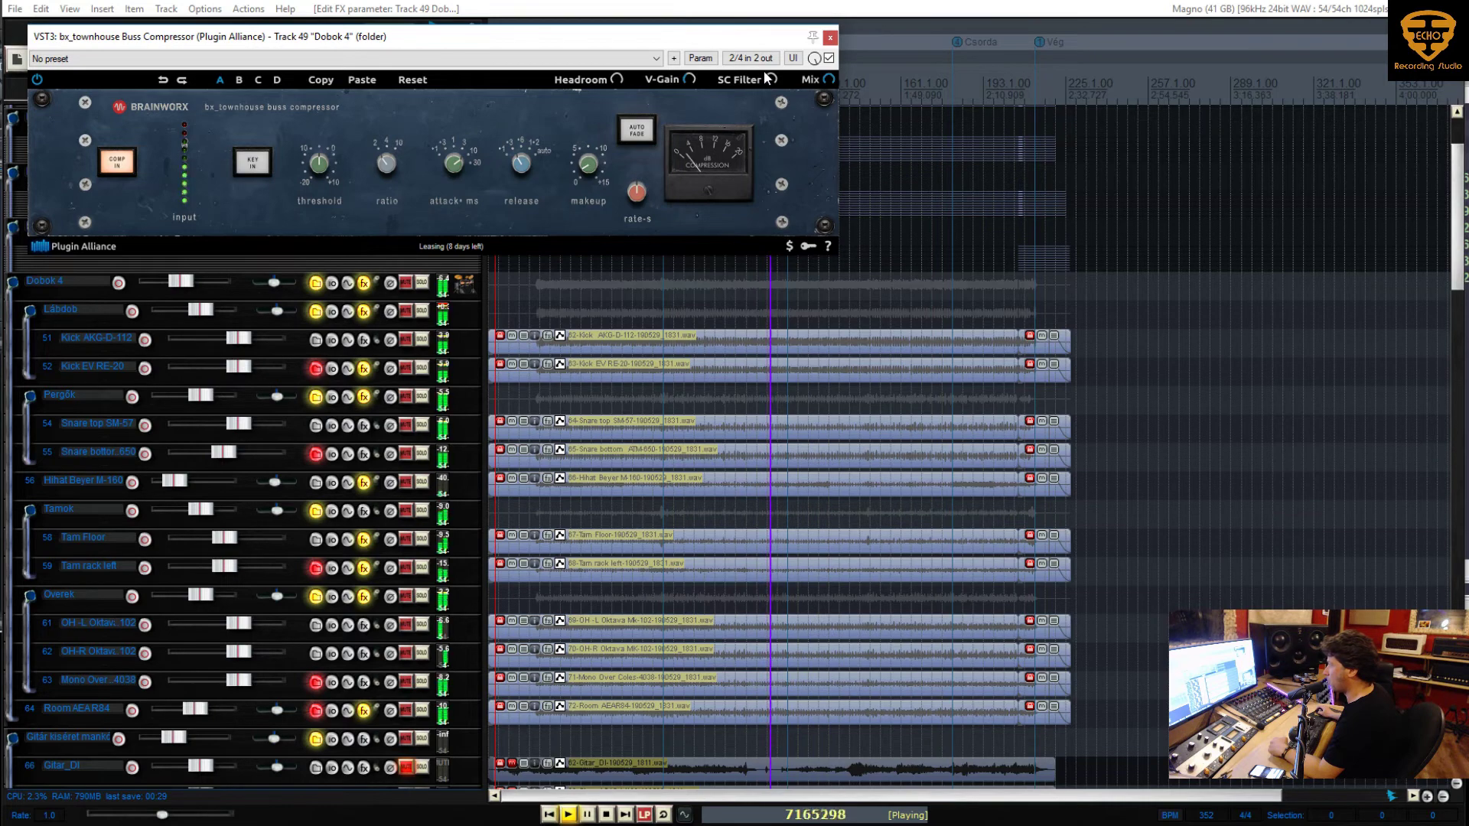
pyautogui.click(830, 37)
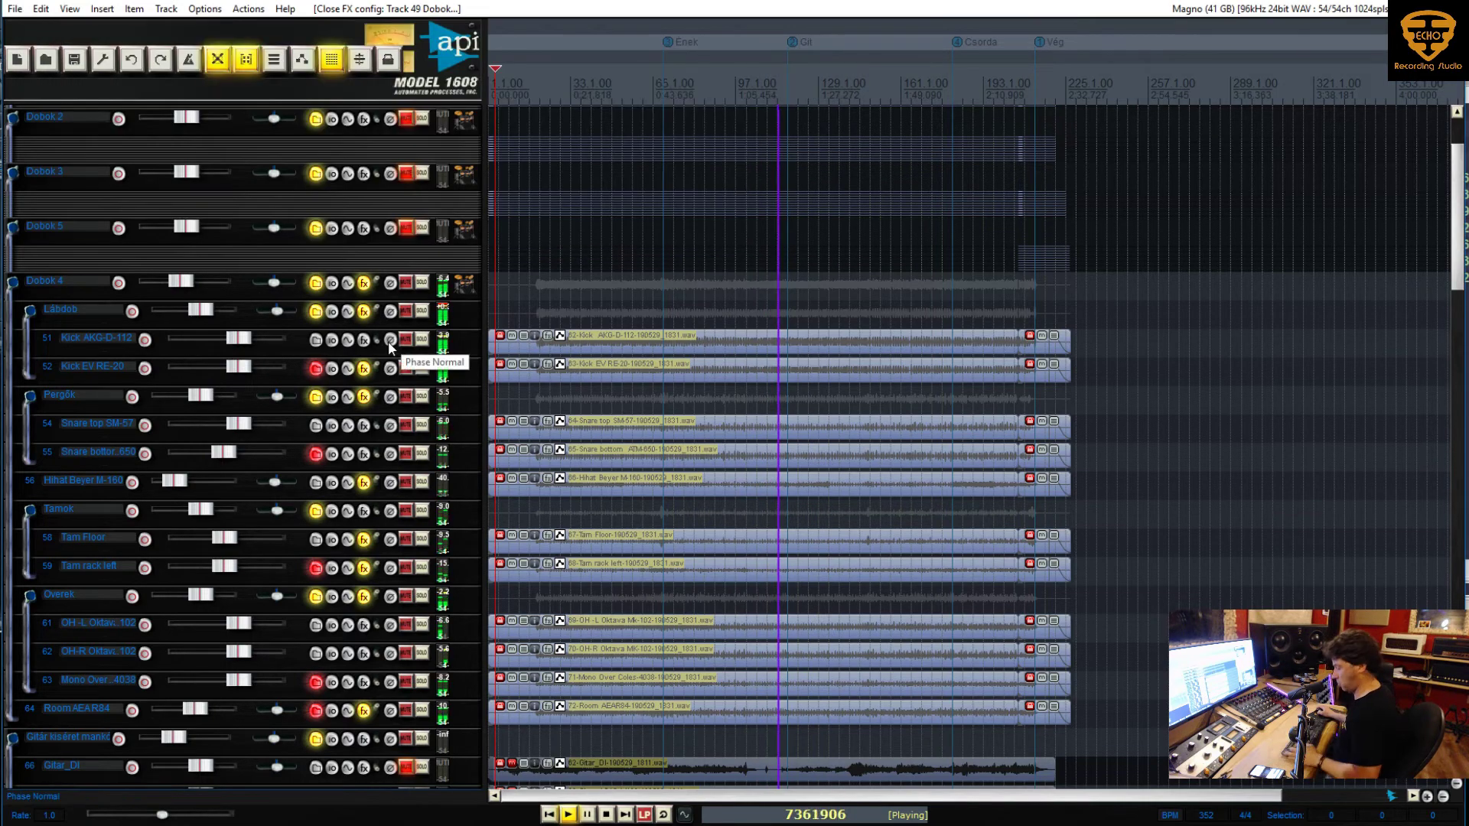
# Delete the Gitár kíséret mankó folder track together with its guitar tracks
pyautogui.scroll(-1, 366, 353)
pyautogui.scroll(-2, 366, 352)
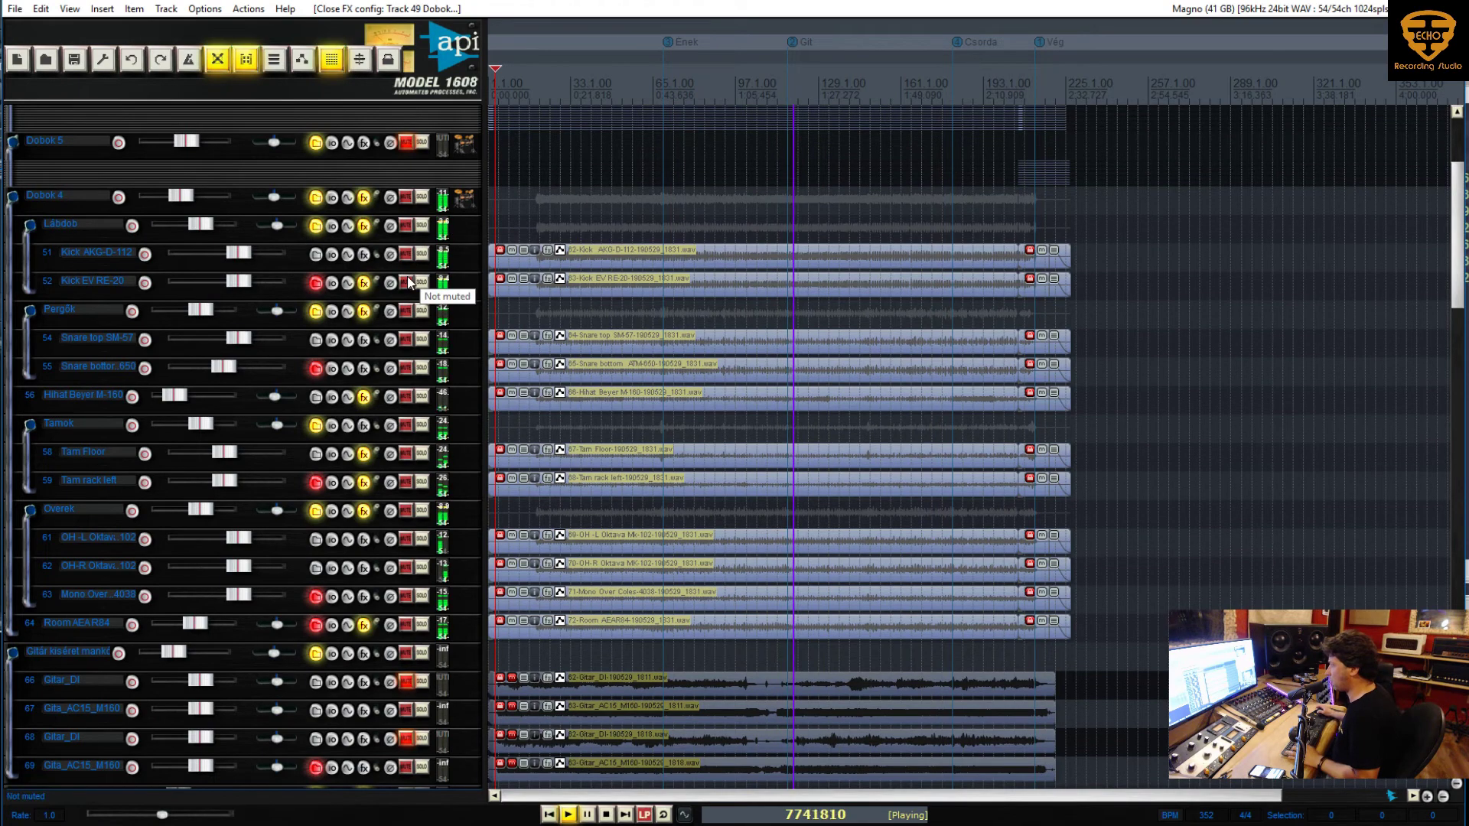
pyautogui.scroll(-2, 362, 298)
pyautogui.scroll(-8, 362, 298)
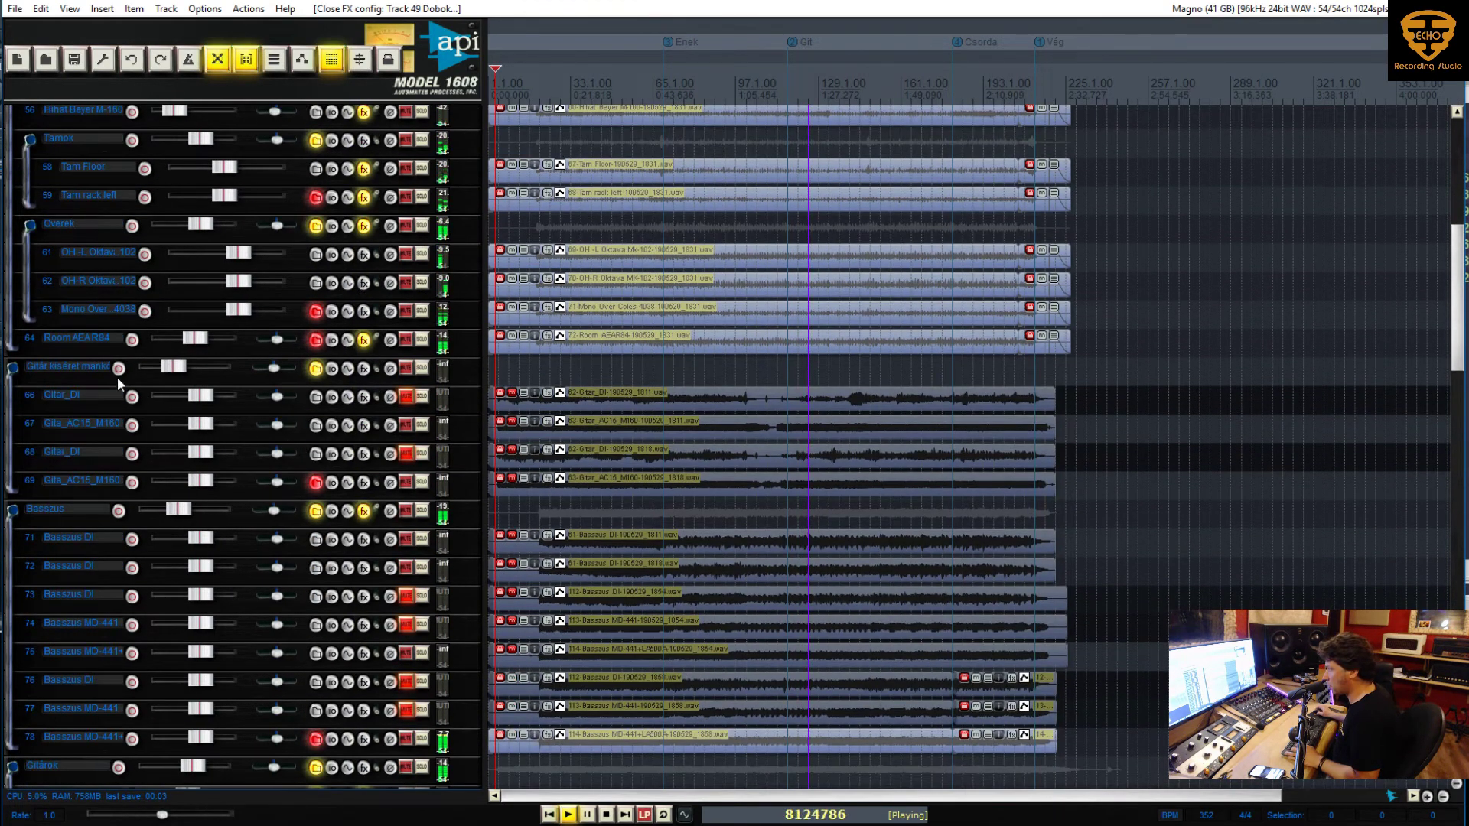
pyautogui.click(85, 369)
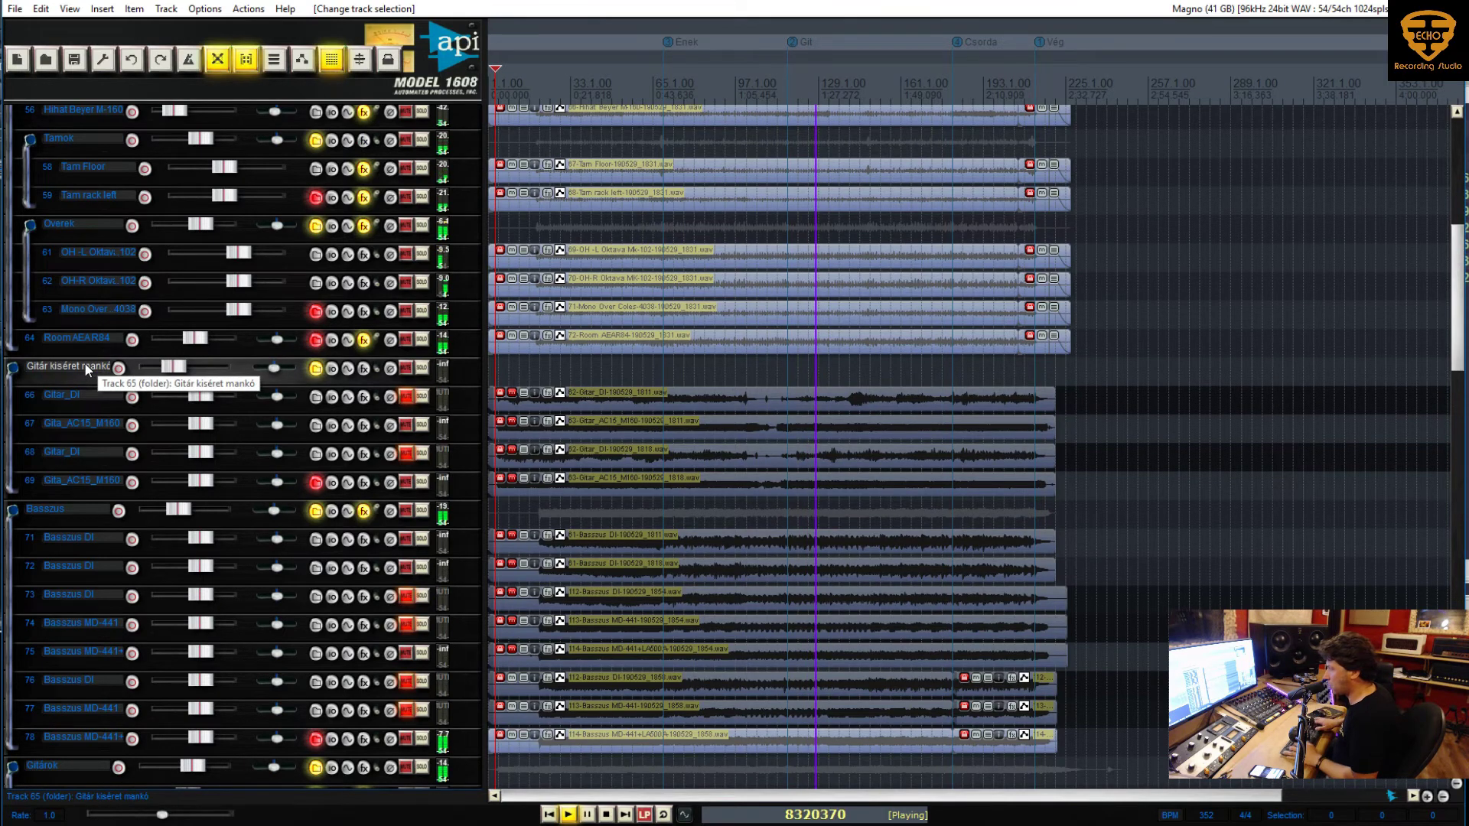
pyautogui.press('Delete')
pyautogui.press('Return')
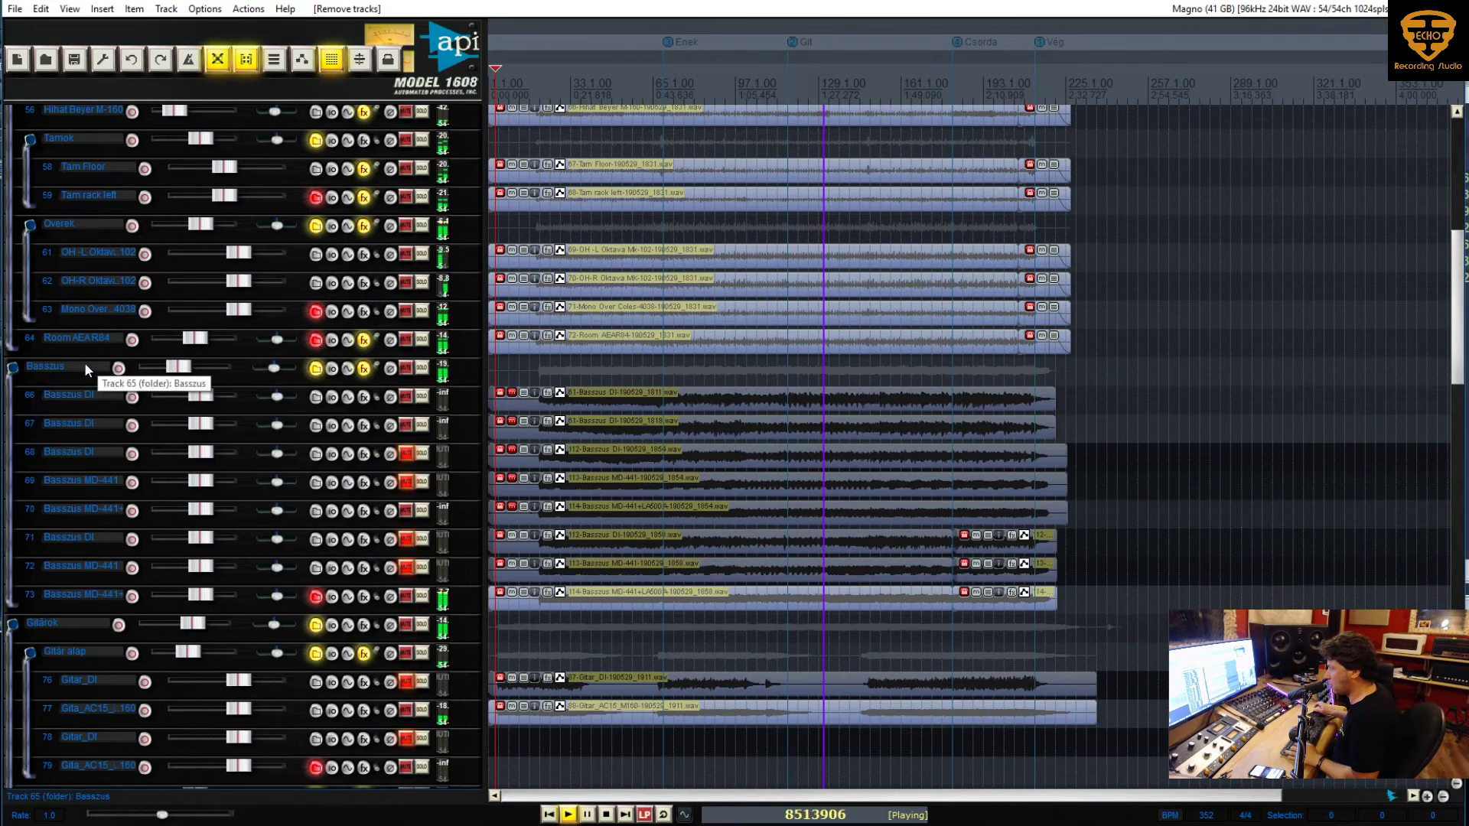
# Look through the remaining bass, guitar, Moog and vocal tracks while the song plays
pyautogui.scroll(-15, 81, 364)
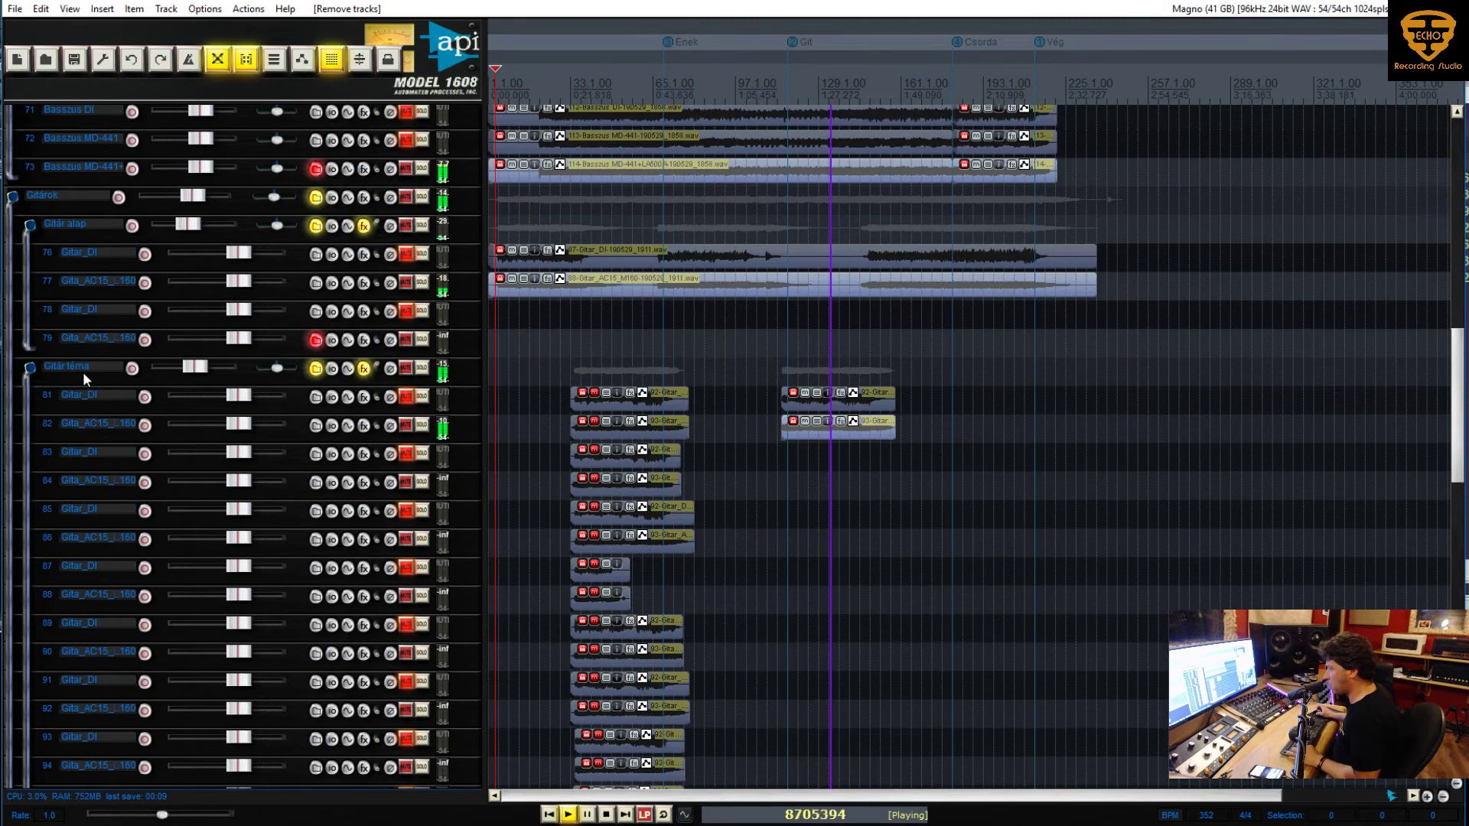
pyautogui.scroll(-3, 82, 372)
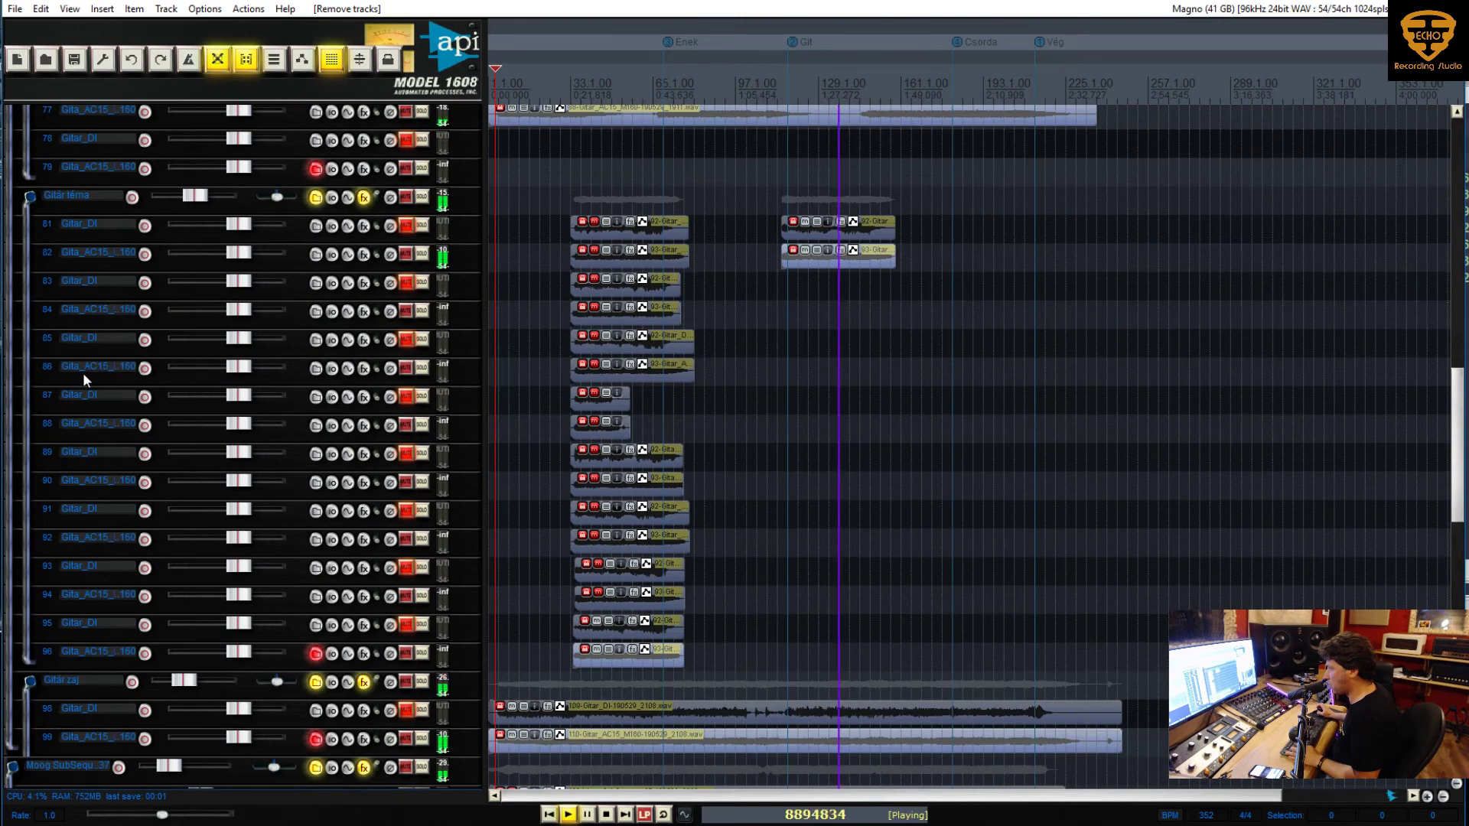
pyautogui.scroll(-10, 83, 374)
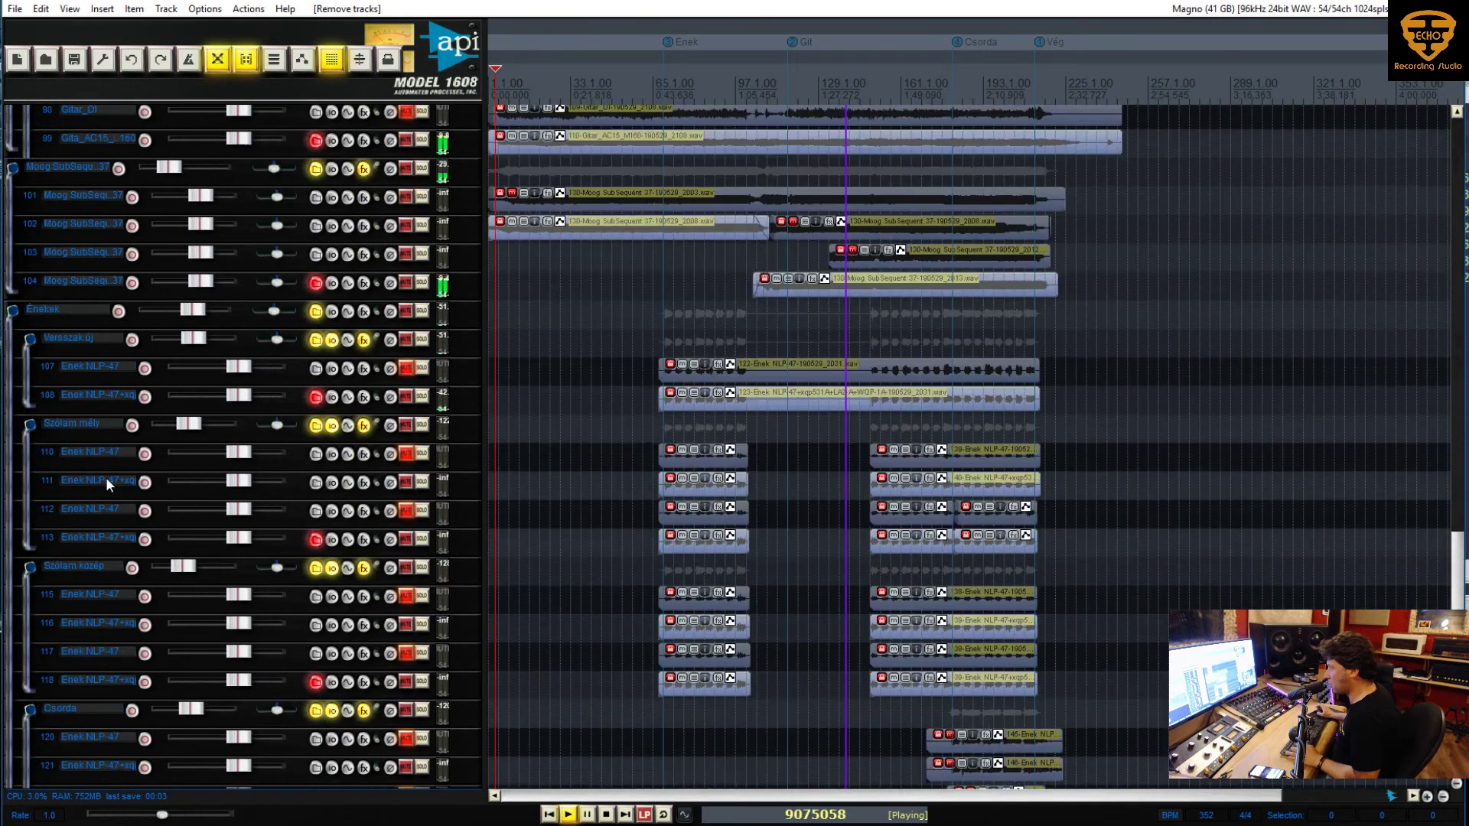
pyautogui.scroll(-6, 106, 480)
pyautogui.scroll(6, 105, 483)
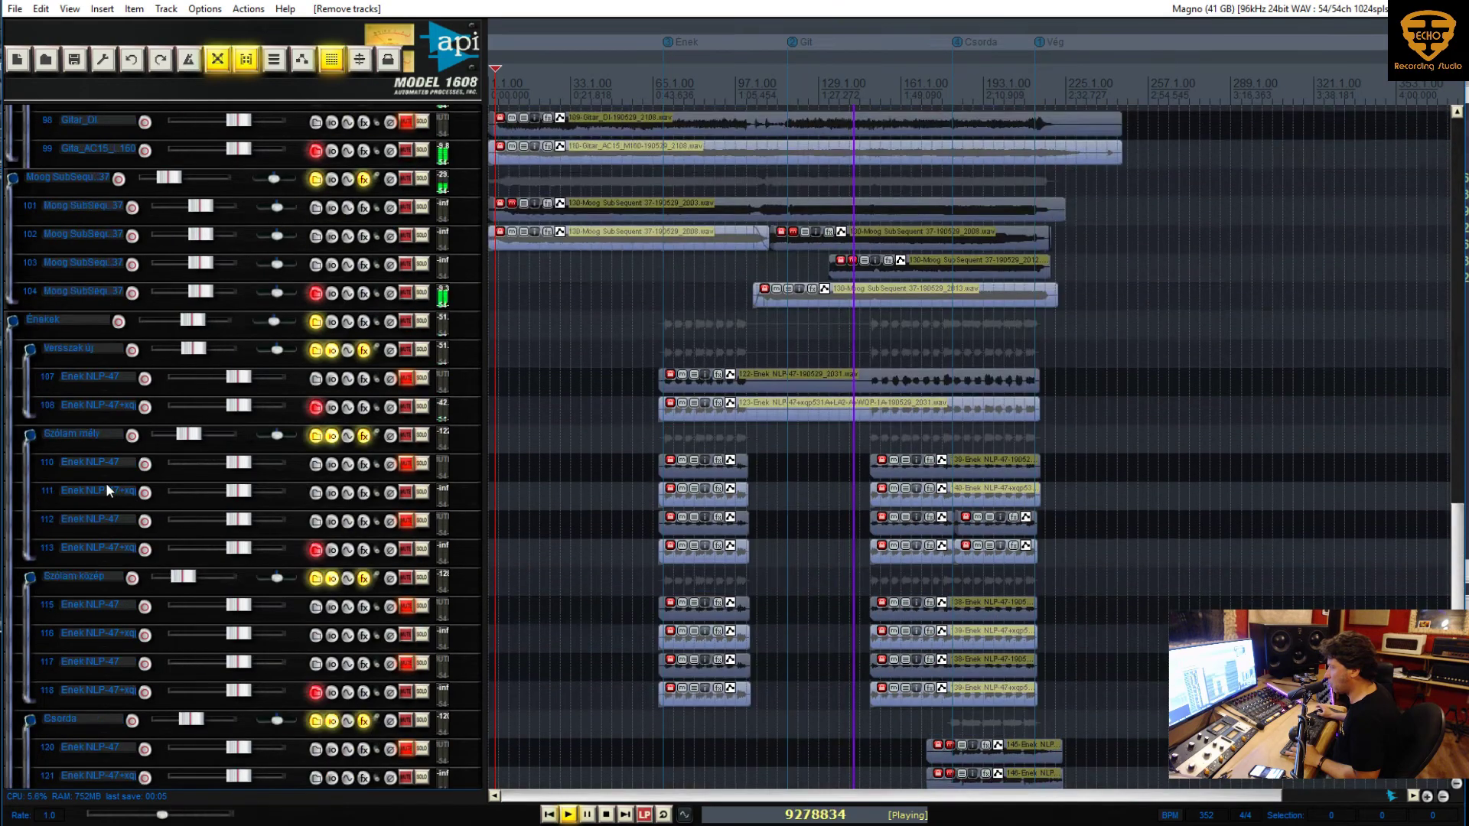
pyautogui.scroll(15, 106, 483)
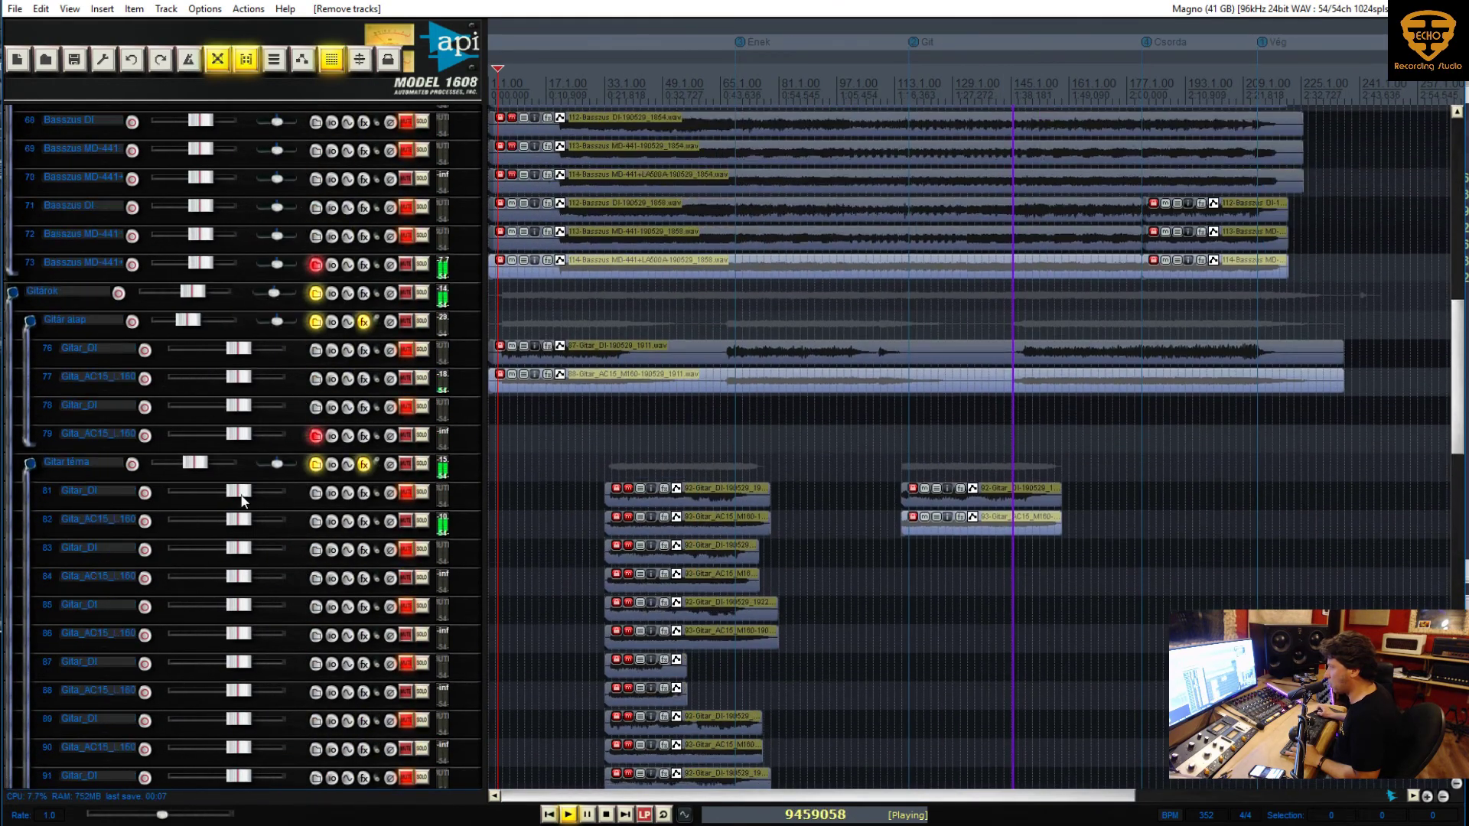
# Stop playback, select the Dobok 4 folder track and place the edit cursor at 26.4.02
pyautogui.scroll(12, 242, 499)
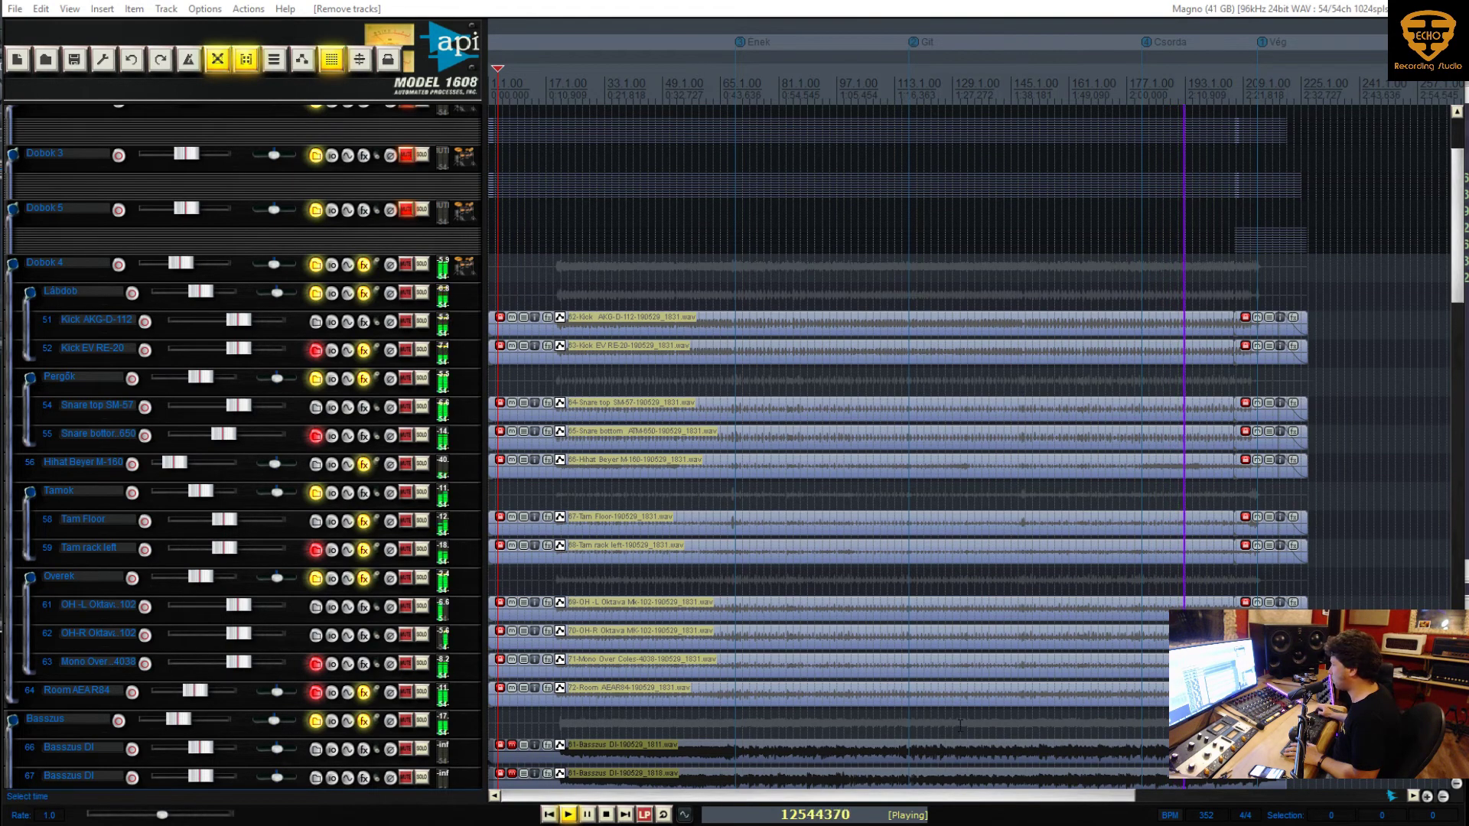
pyautogui.click(582, 274)
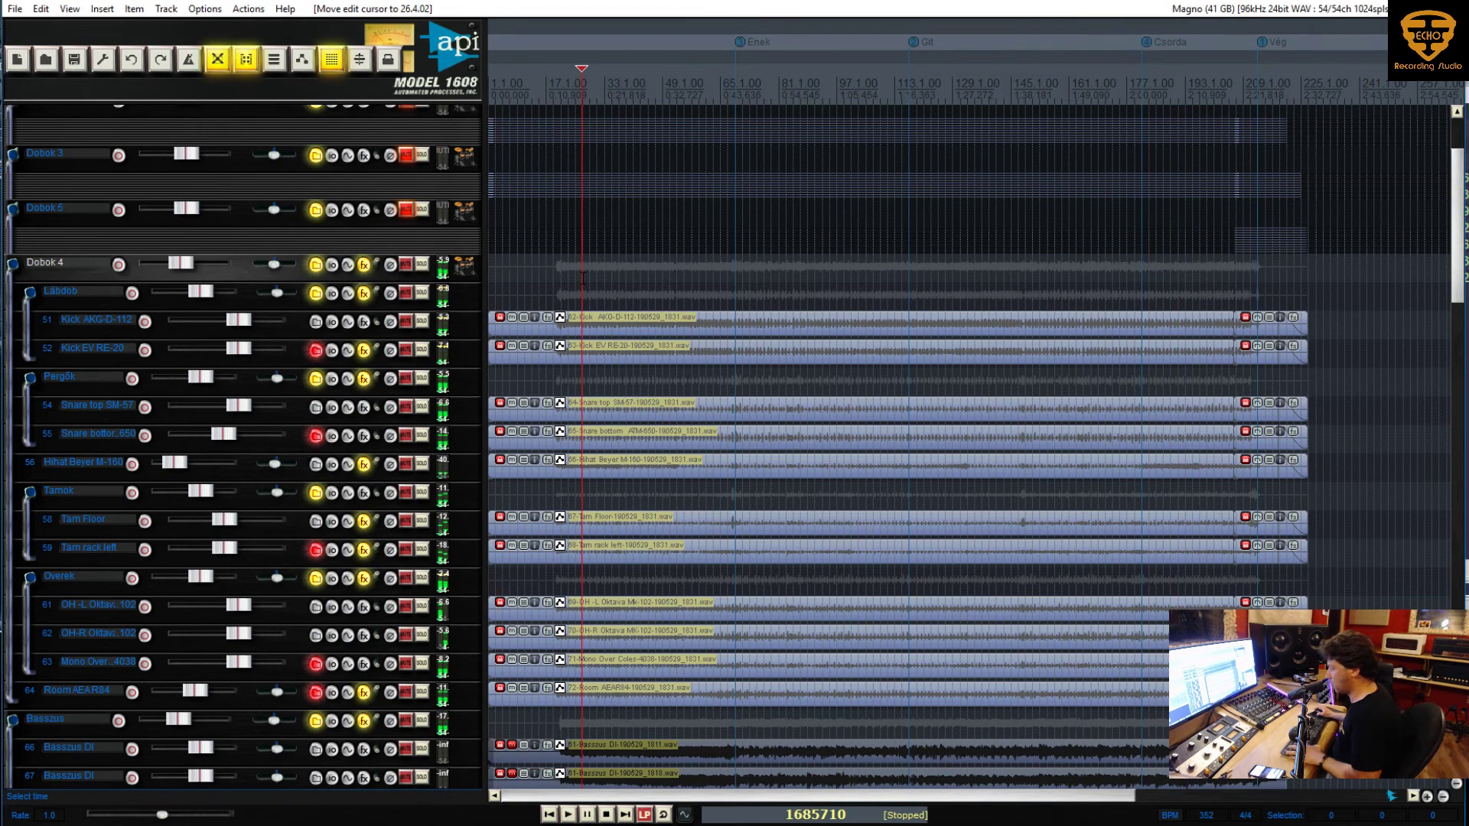
pyautogui.scroll(-10, 364, 387)
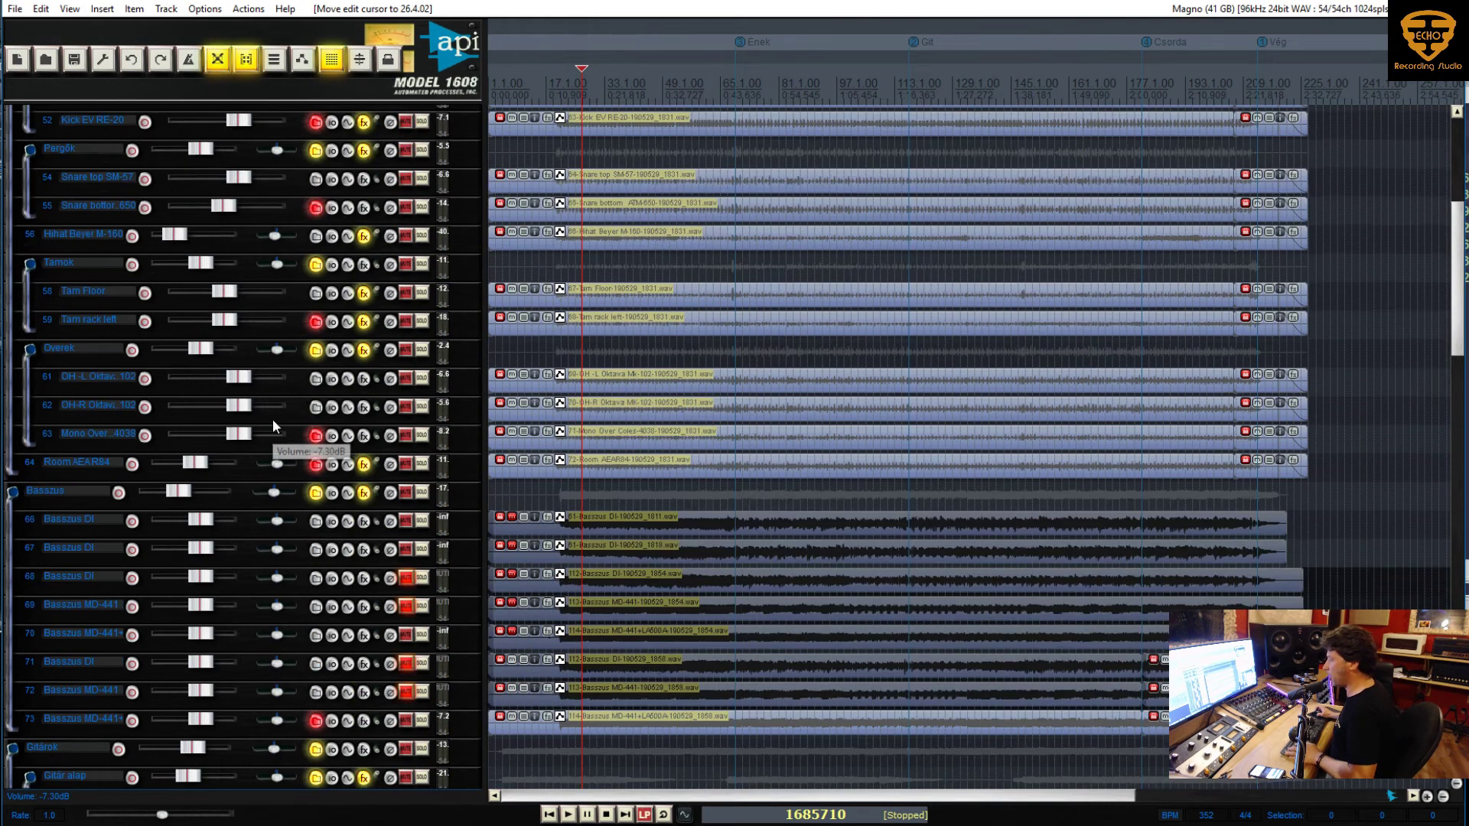